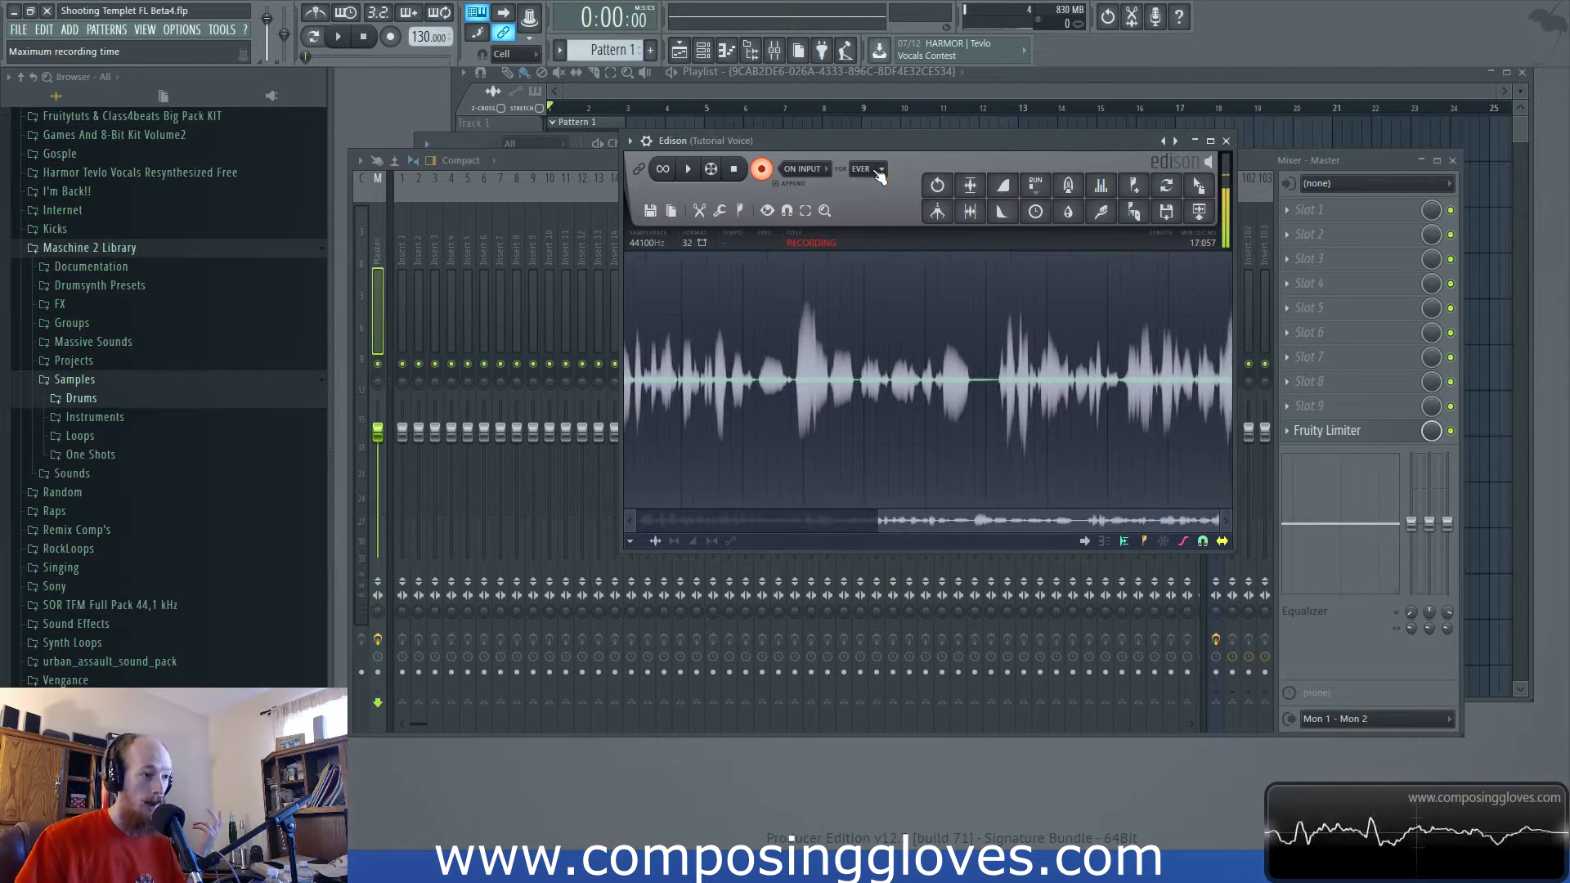
Look over the arrangement of The Fat Man project in the playlist and check its mixer track levels.
{"action": "left_click_drag", "start_coordinate": [891, 142], "coordinate": [601, 80]}
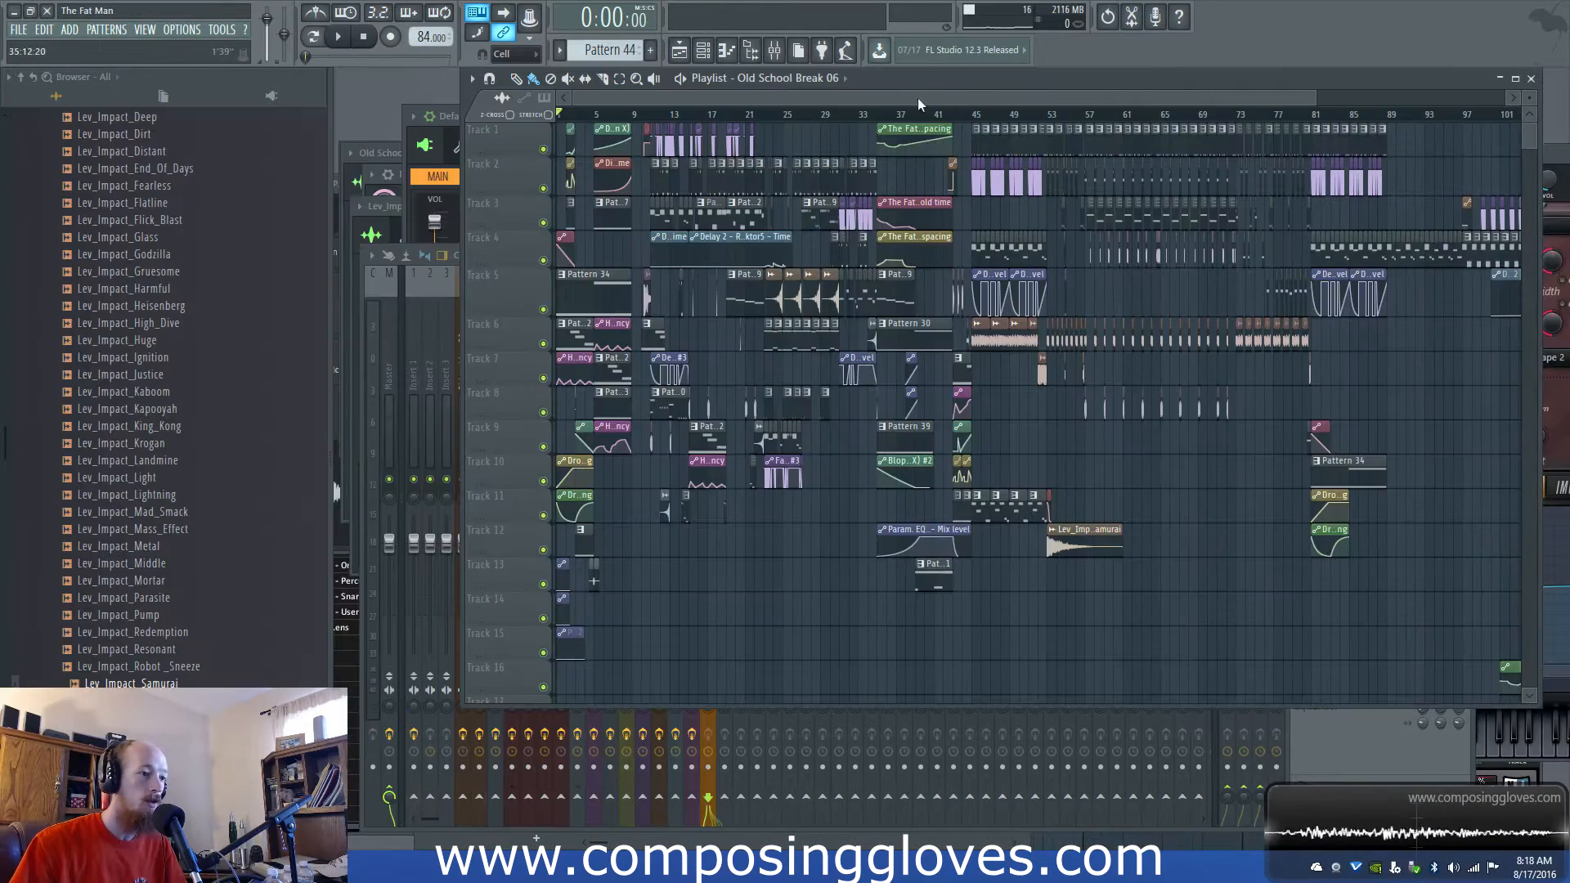
{"action": "scroll", "coordinate": [851, 333], "scroll_direction": "down", "scroll_amount": 4}
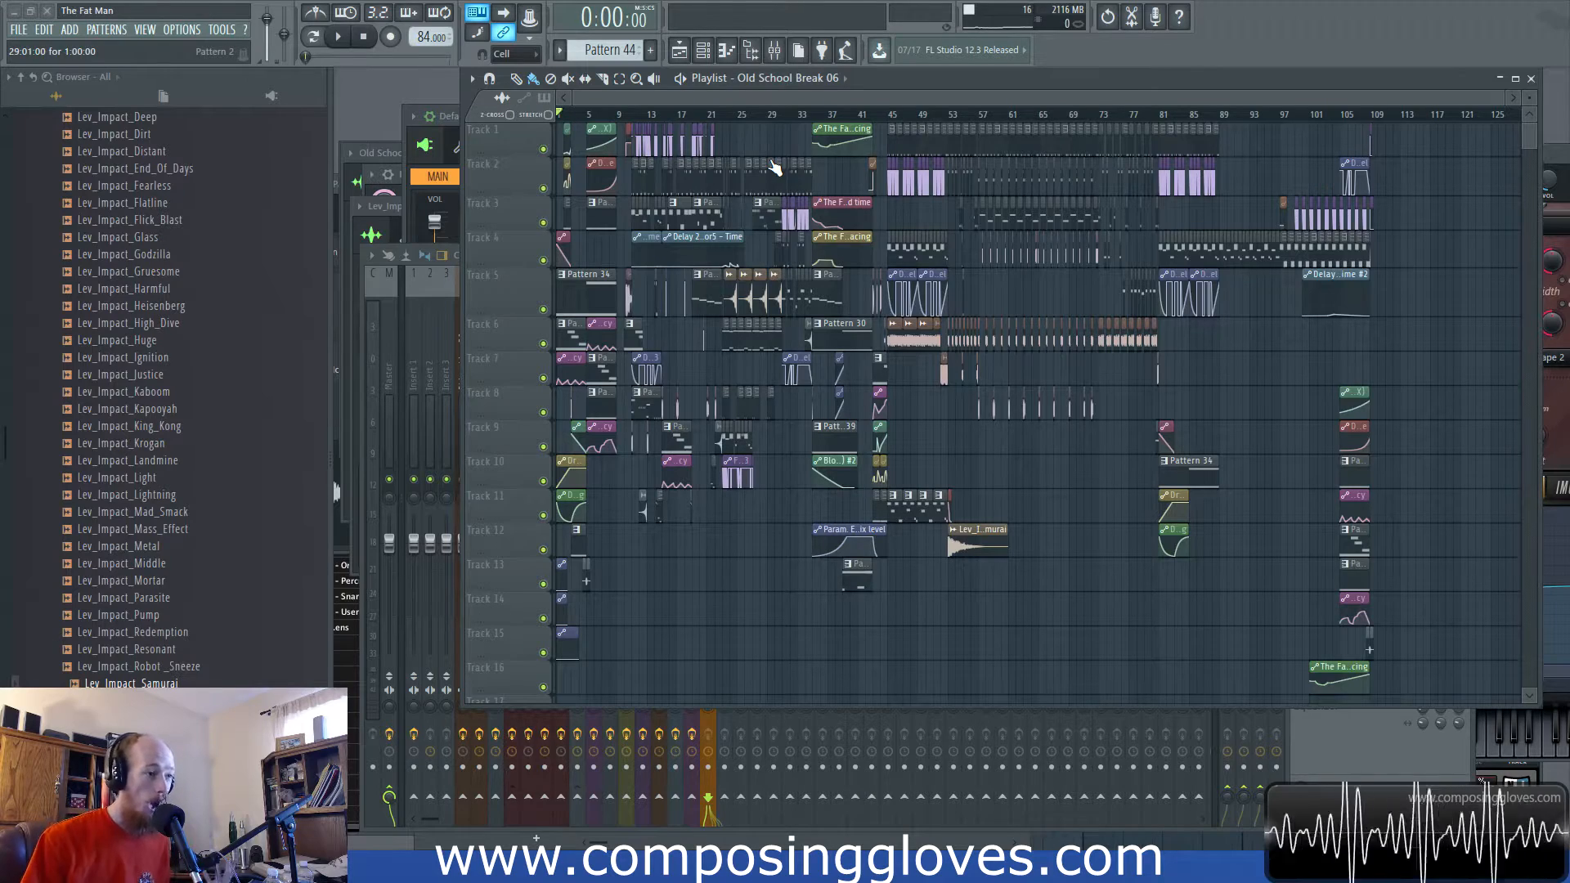
{"action": "left_click", "coordinate": [773, 53]}
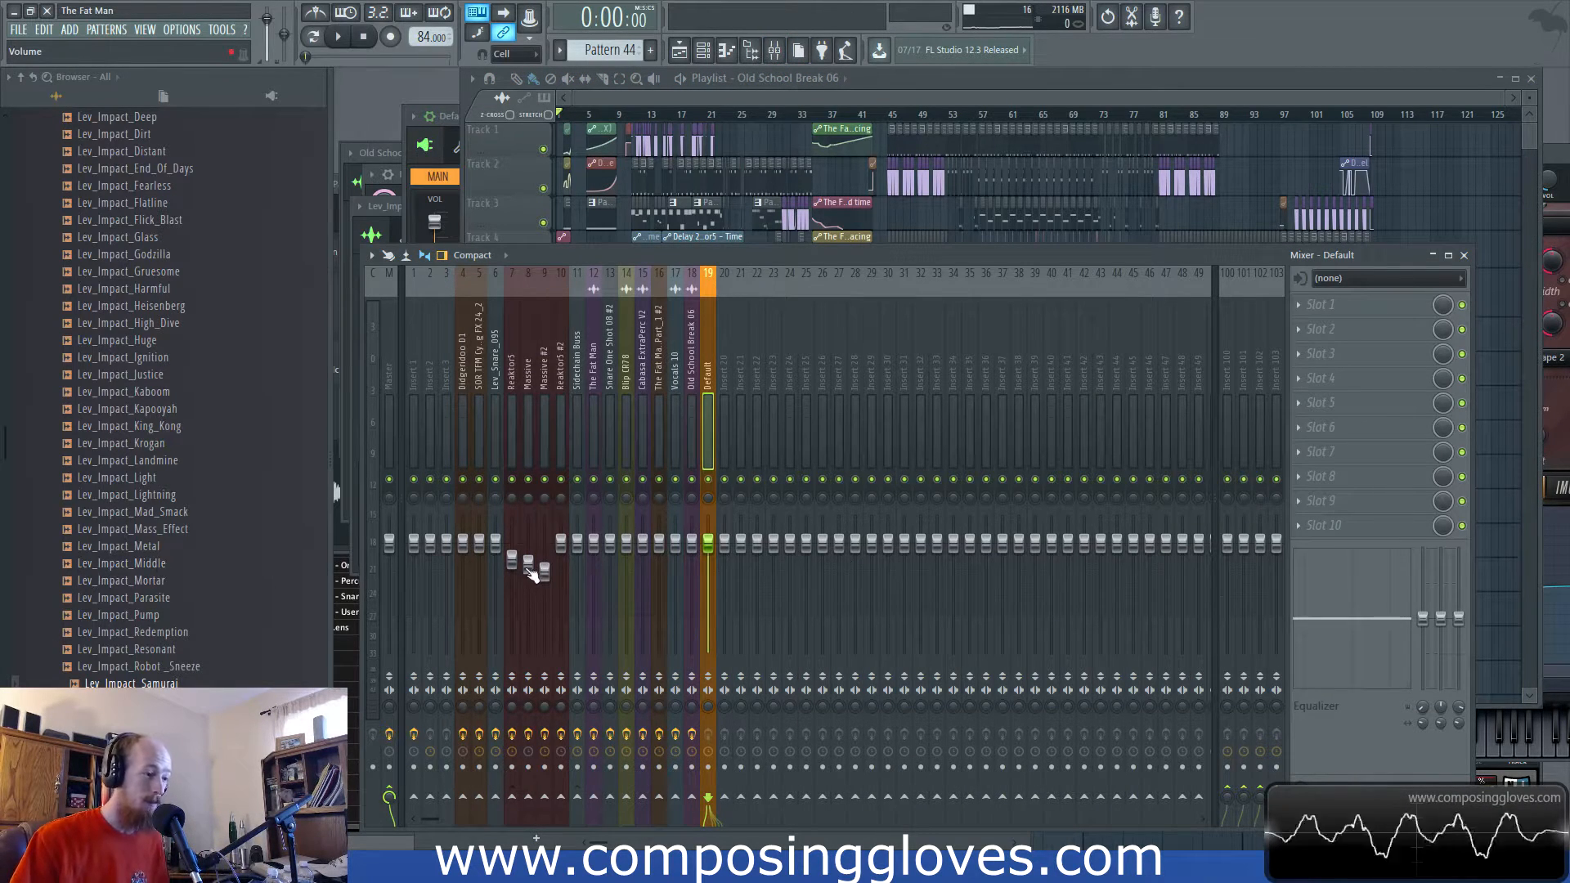
{"action": "left_click", "coordinate": [907, 95]}
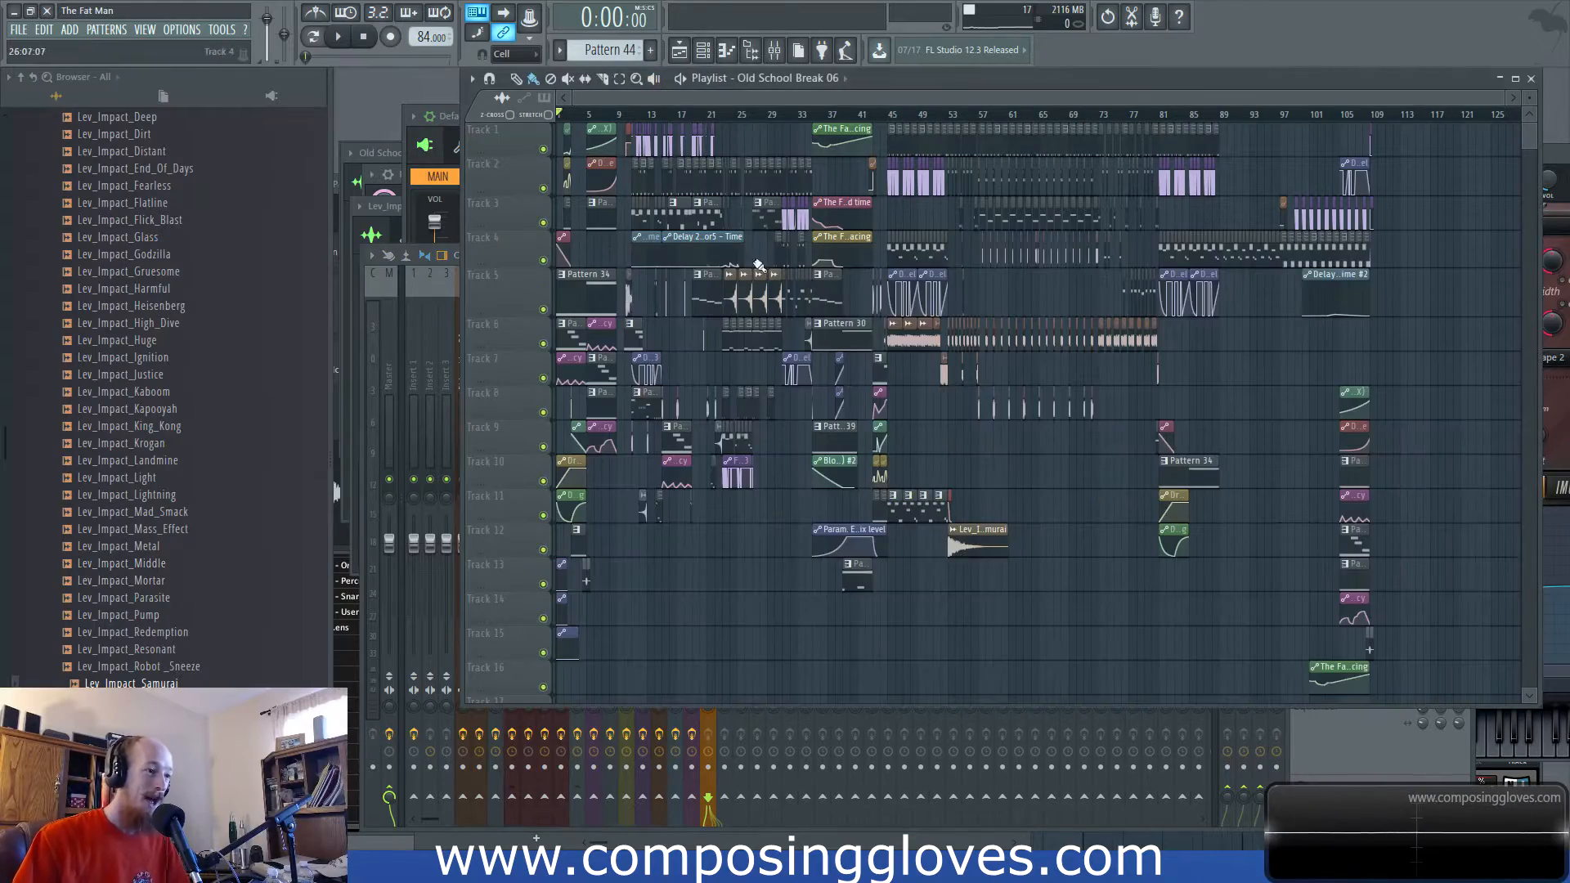
{"action": "scroll", "coordinate": [714, 382], "scroll_direction": "up", "scroll_amount": 5}
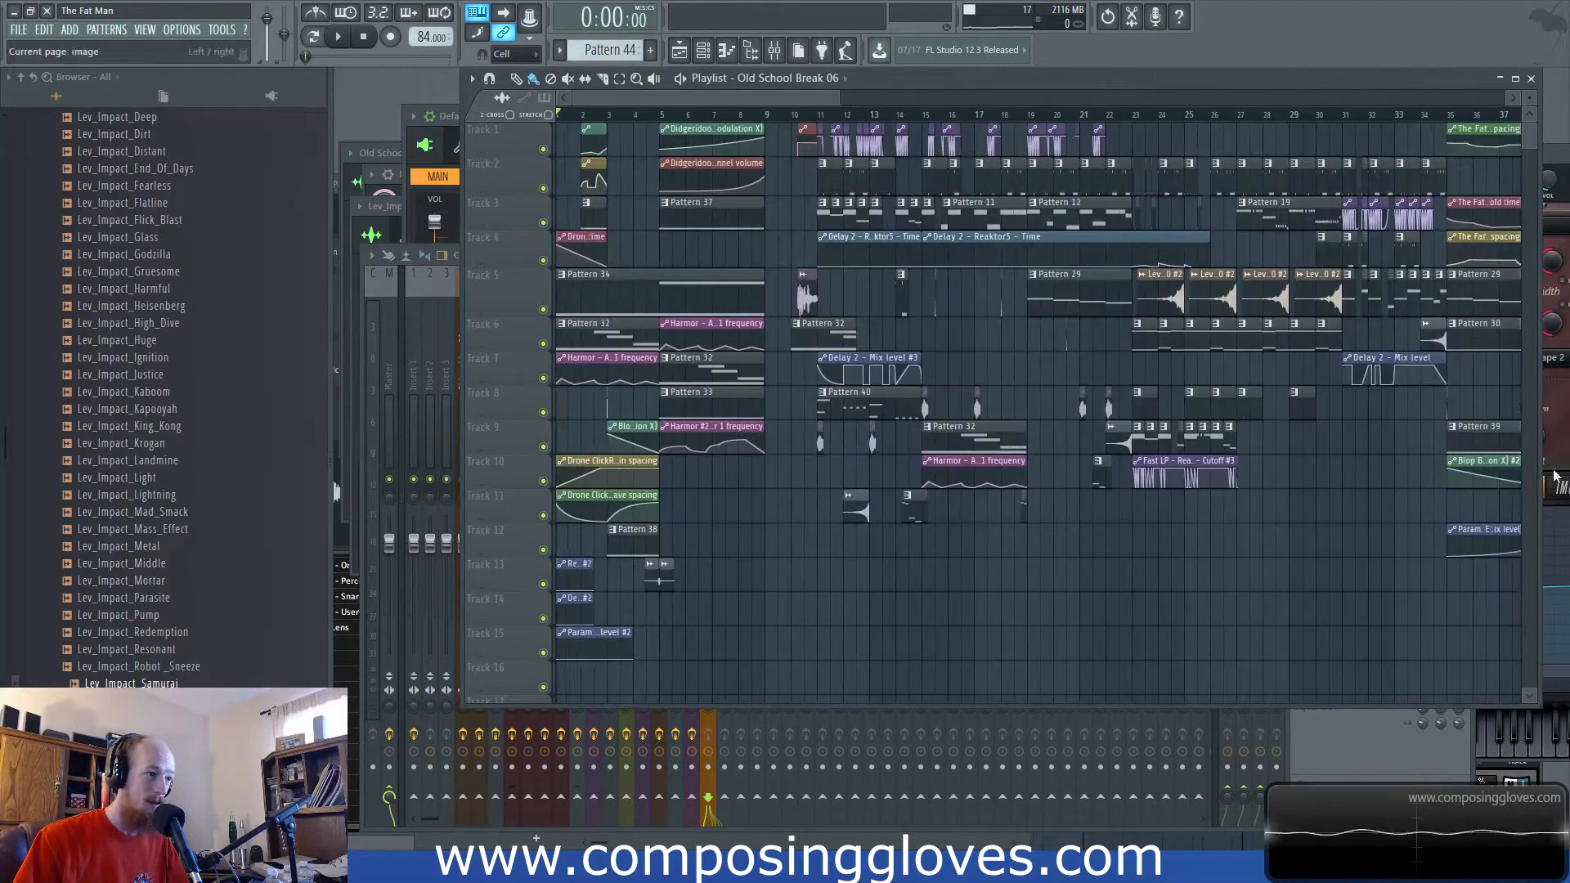
{"action": "scroll", "coordinate": [934, 288], "scroll_direction": "down", "scroll_amount": 3}
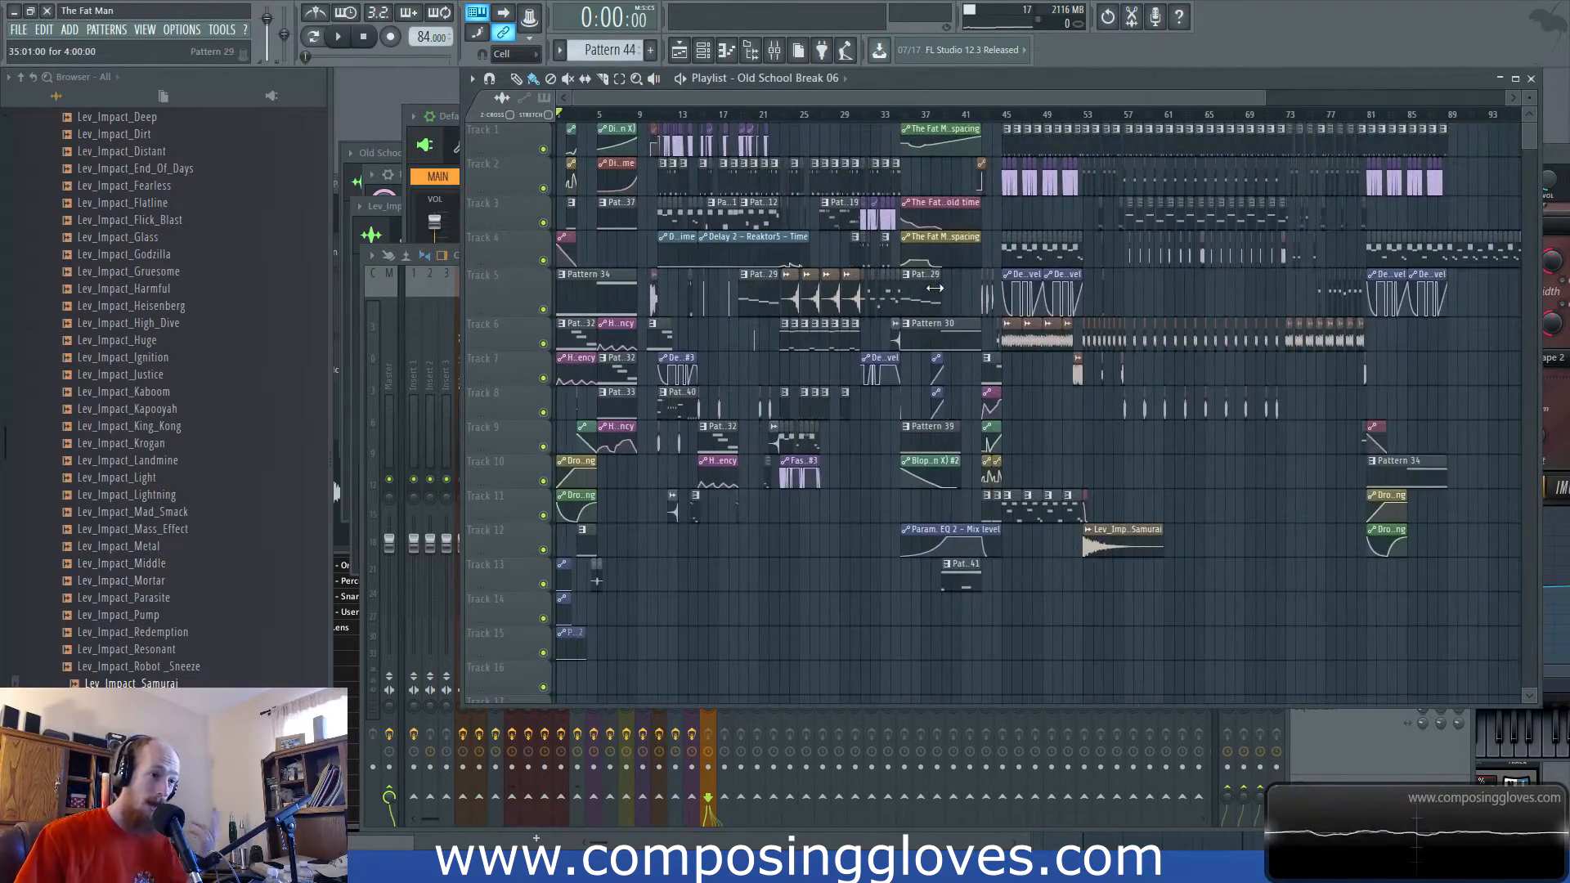
{"action": "scroll", "coordinate": [1203, 315], "scroll_direction": "up", "scroll_amount": 4}
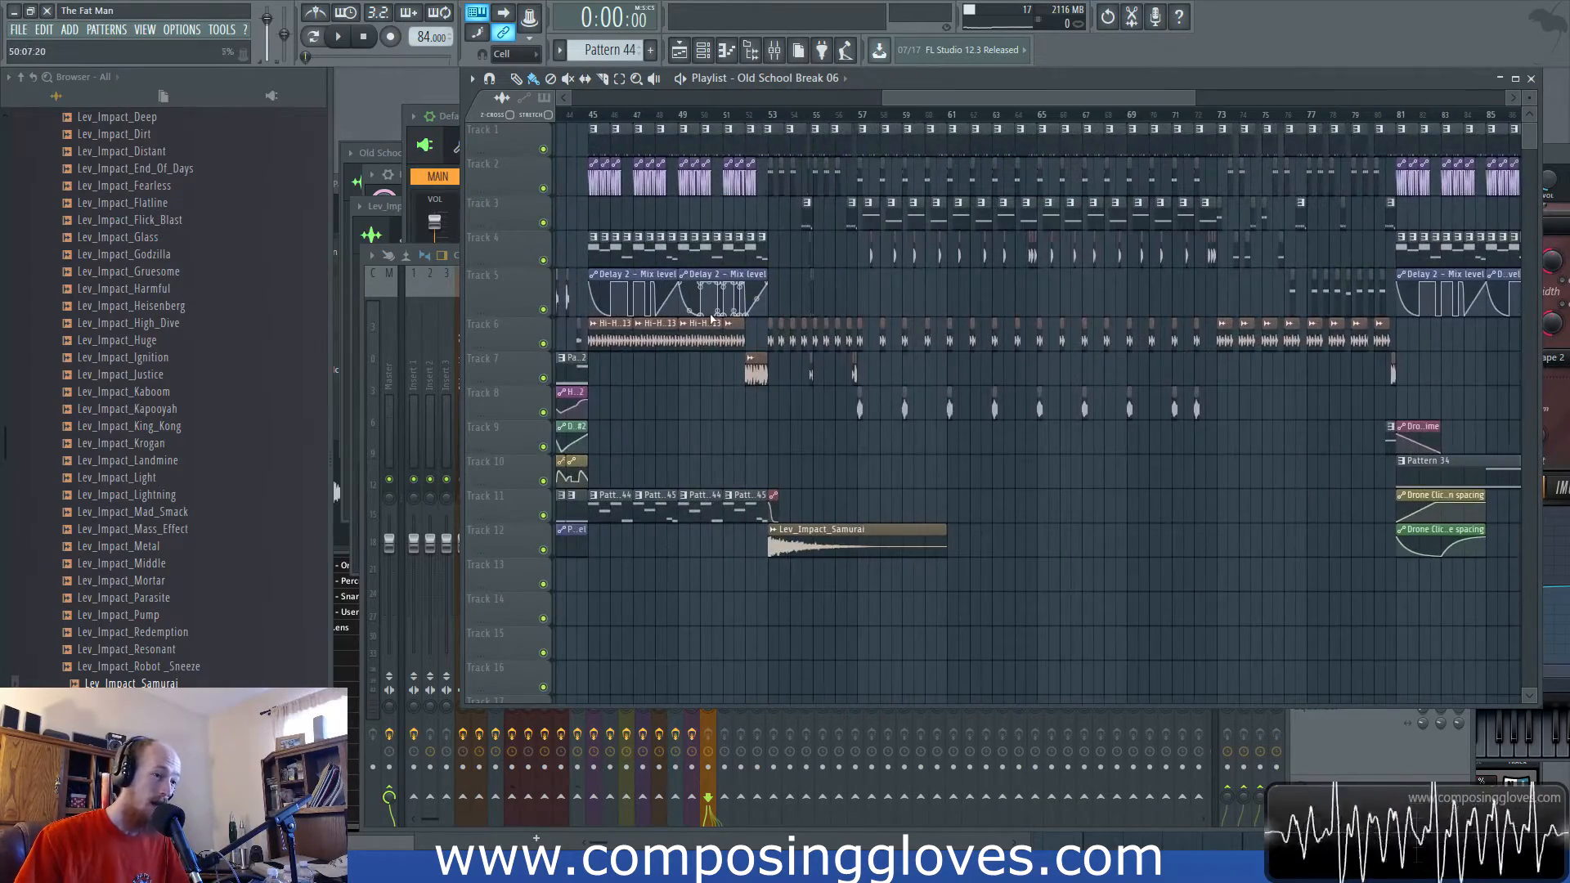
{"action": "scroll", "coordinate": [1105, 363], "scroll_direction": "down", "scroll_amount": 6}
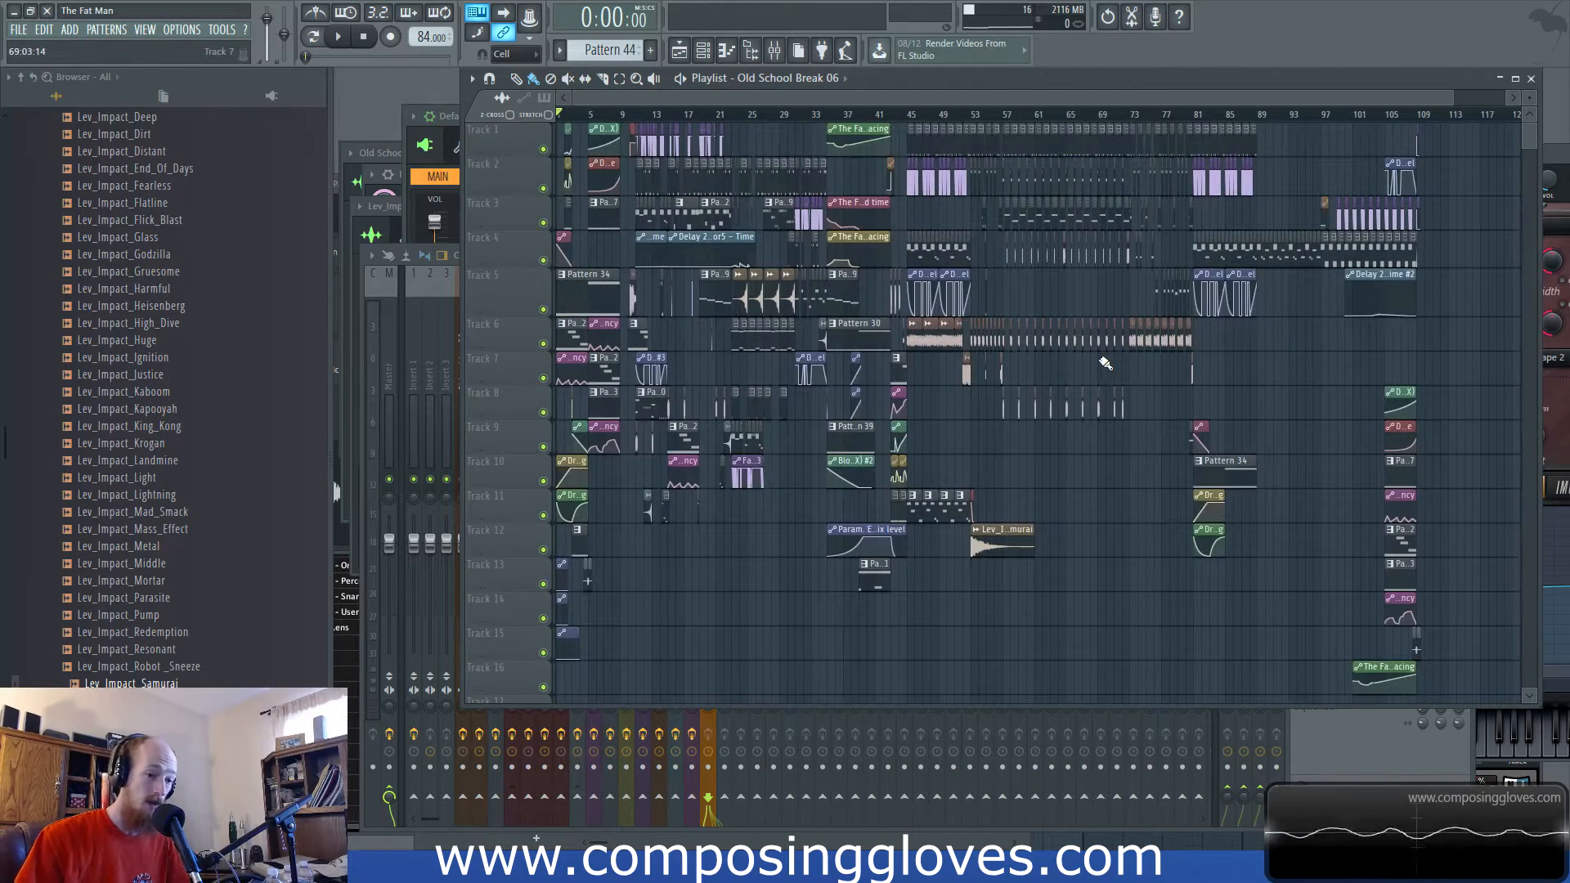
Move the playlist window beside the browser and inspect its tracks at different zoom levels.
{"action": "left_click_drag", "start_coordinate": [952, 80], "coordinate": [829, 70]}
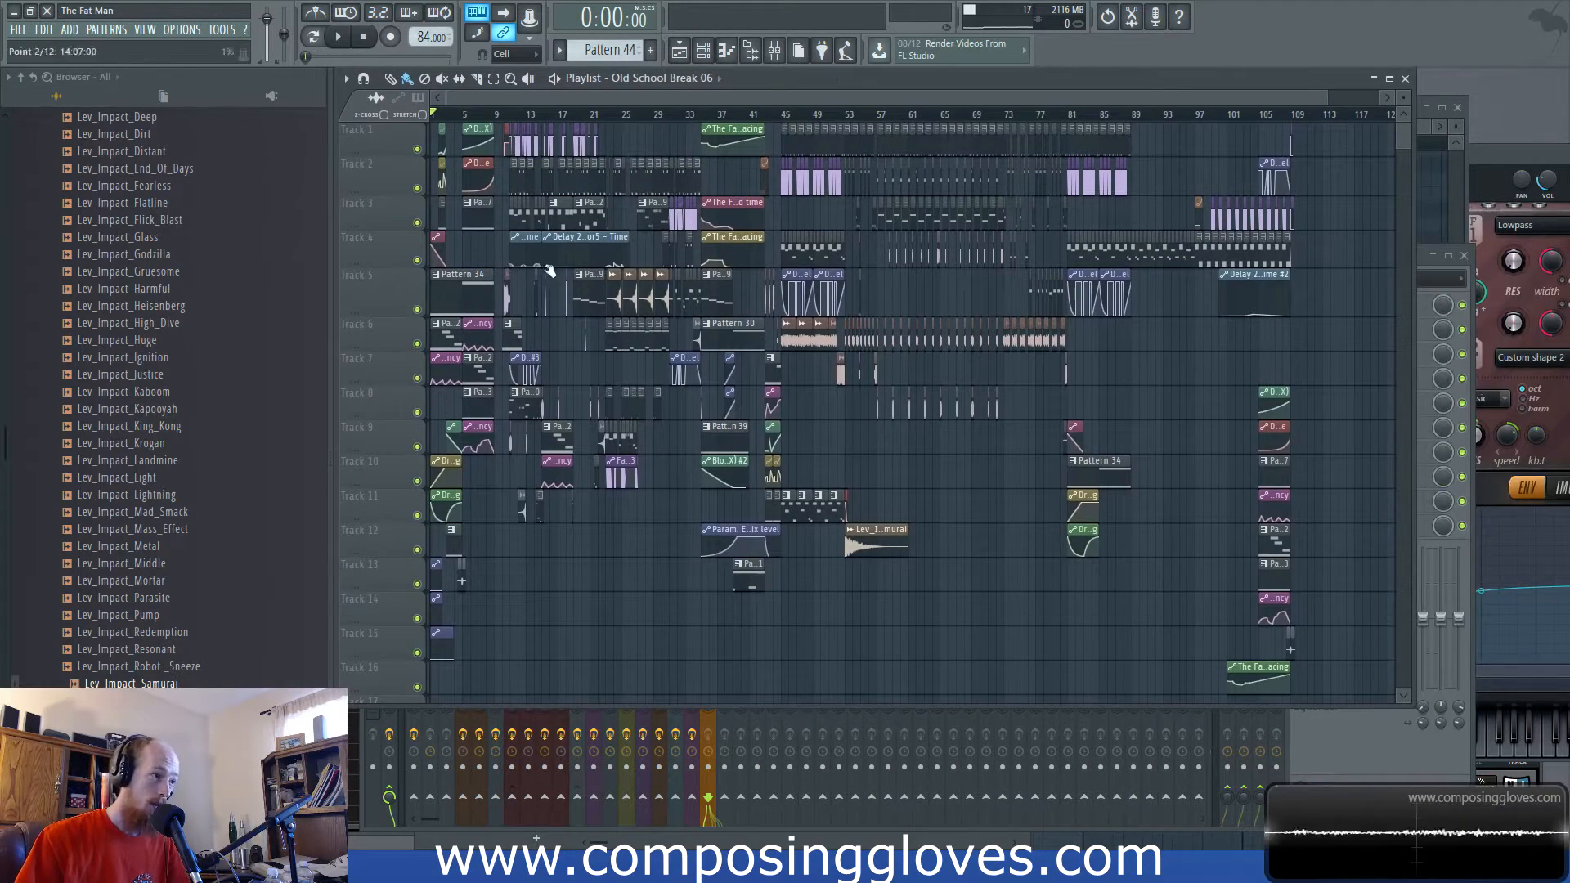
{"action": "scroll", "coordinate": [550, 317], "scroll_direction": "up", "scroll_amount": 4}
{"action": "scroll", "coordinate": [535, 315], "scroll_direction": "down", "scroll_amount": 5}
{"action": "scroll", "coordinate": [528, 302], "scroll_direction": "up", "scroll_amount": 8}
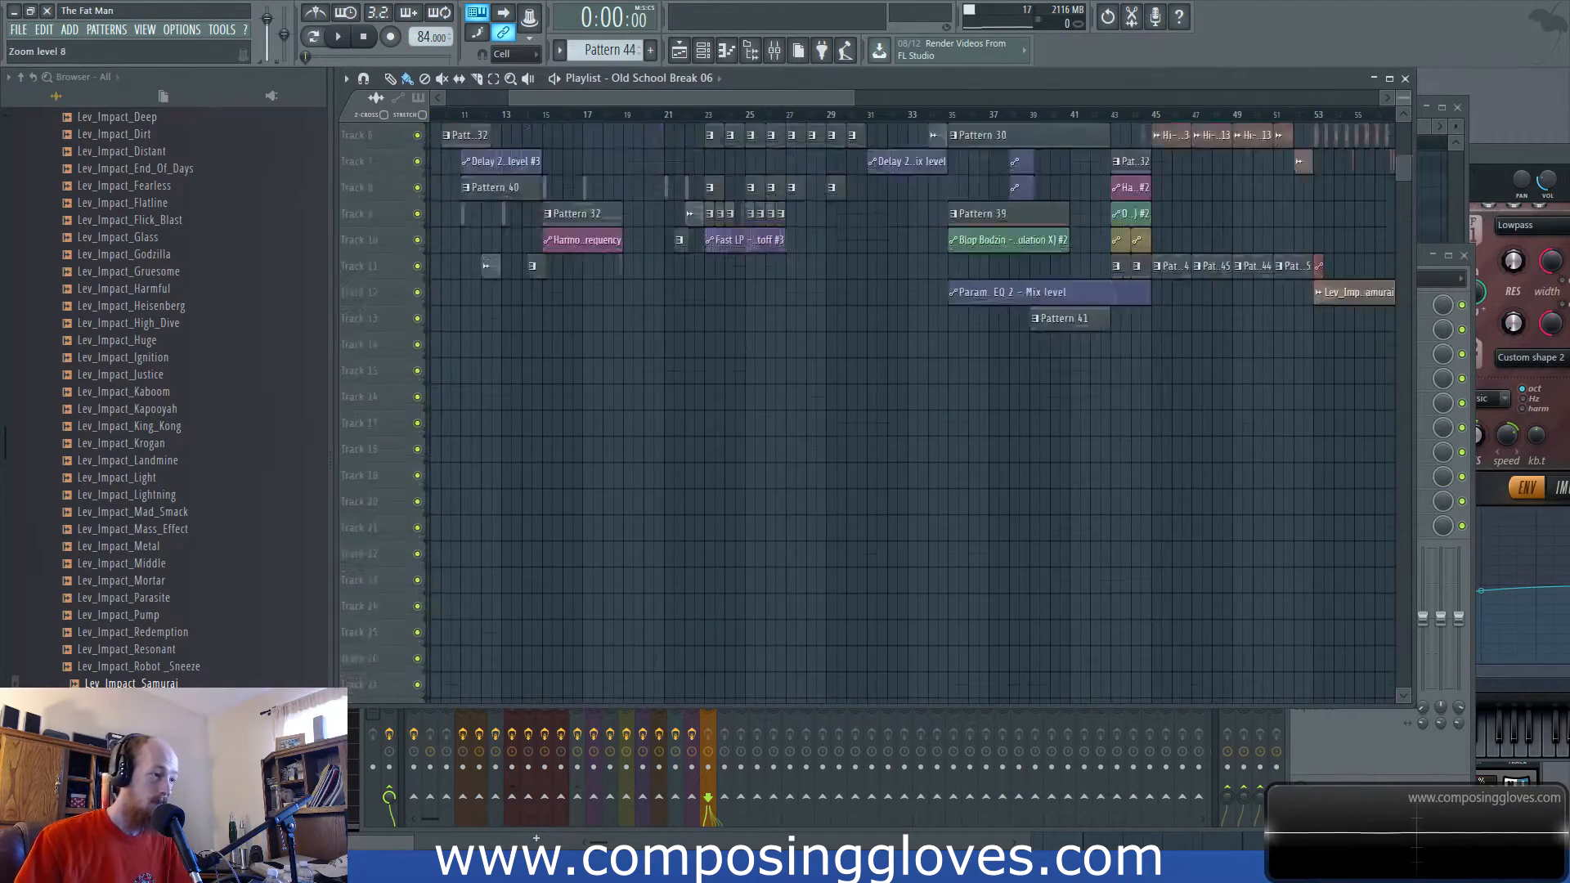
{"action": "scroll", "coordinate": [783, 392], "scroll_direction": "down", "scroll_amount": 8}
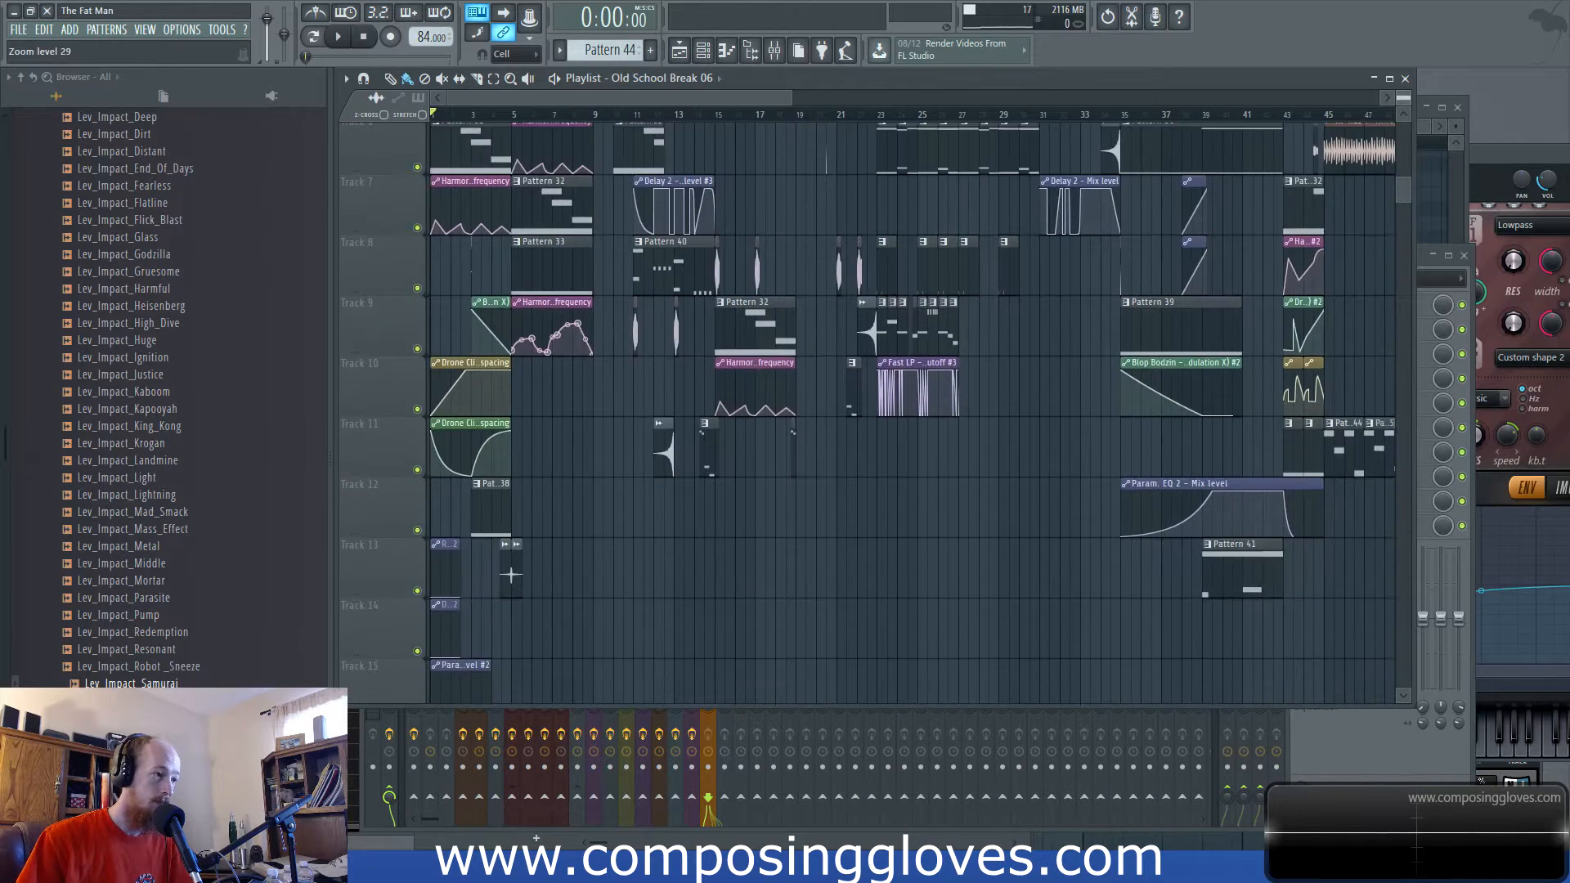
Play the song from the start and follow the playhead through the clips up to about bar 24.
{"action": "key", "text": "space"}
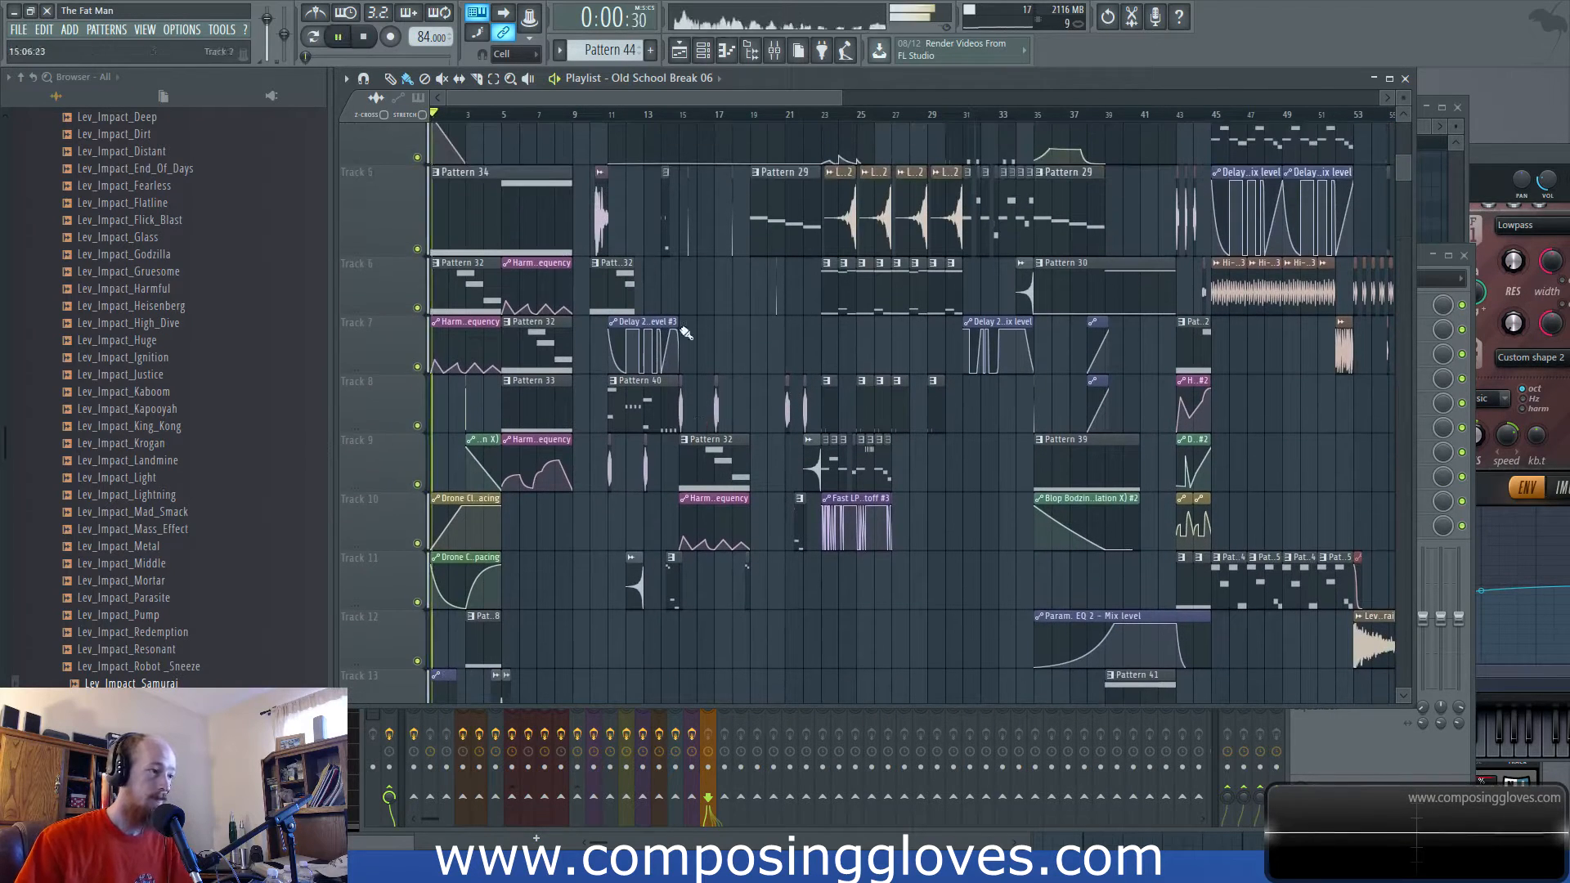
{"action": "scroll", "coordinate": [503, 354], "scroll_direction": "up", "scroll_amount": 4}
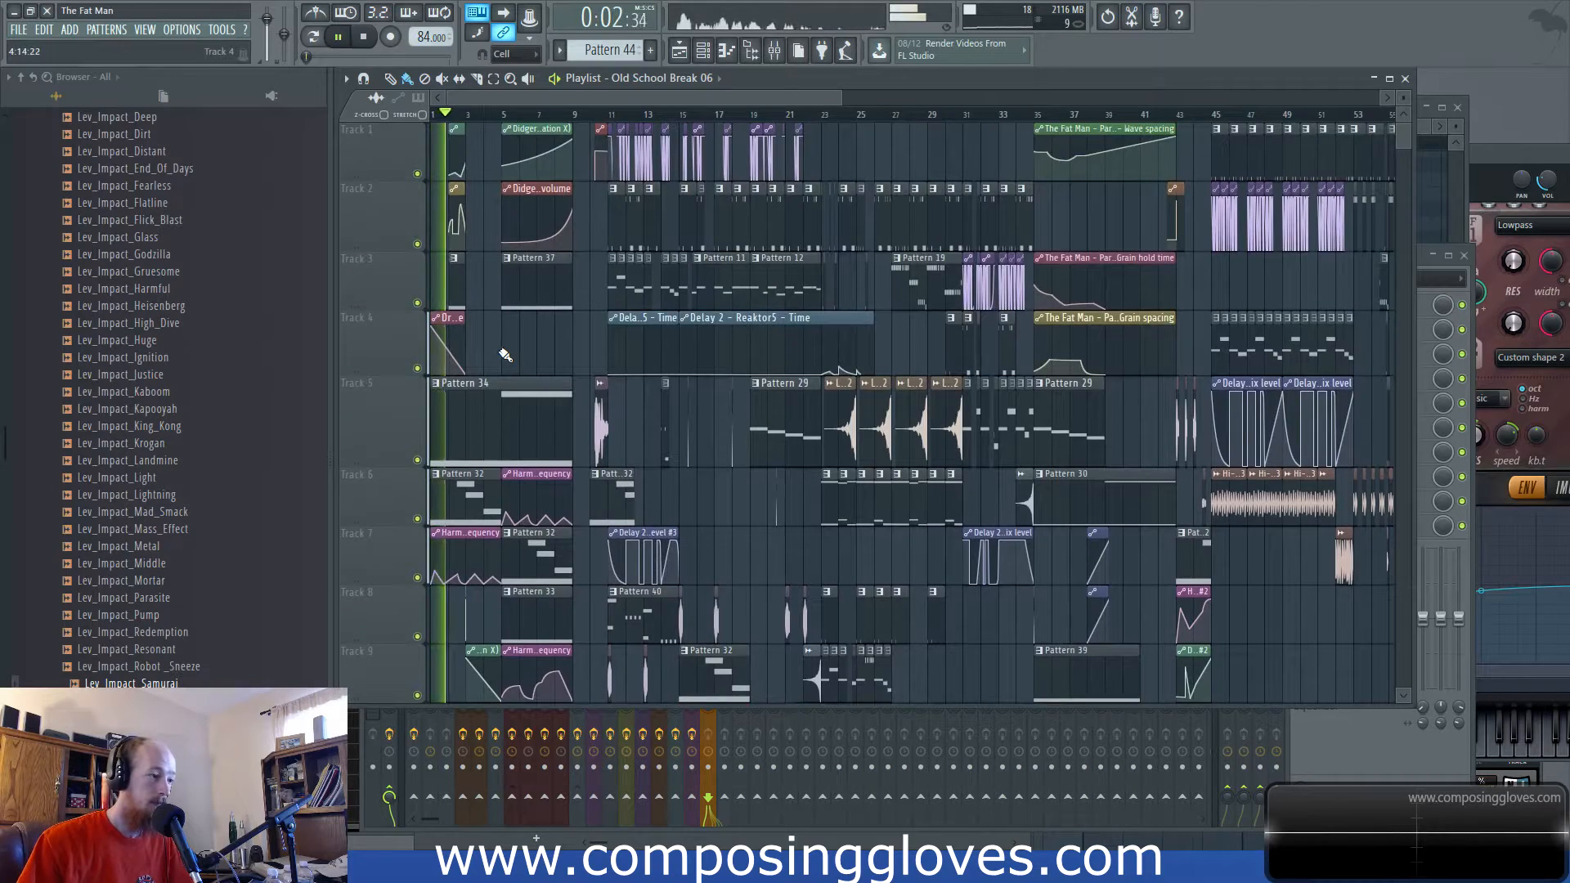
{"action": "scroll", "coordinate": [503, 355], "scroll_direction": "down", "scroll_amount": 5}
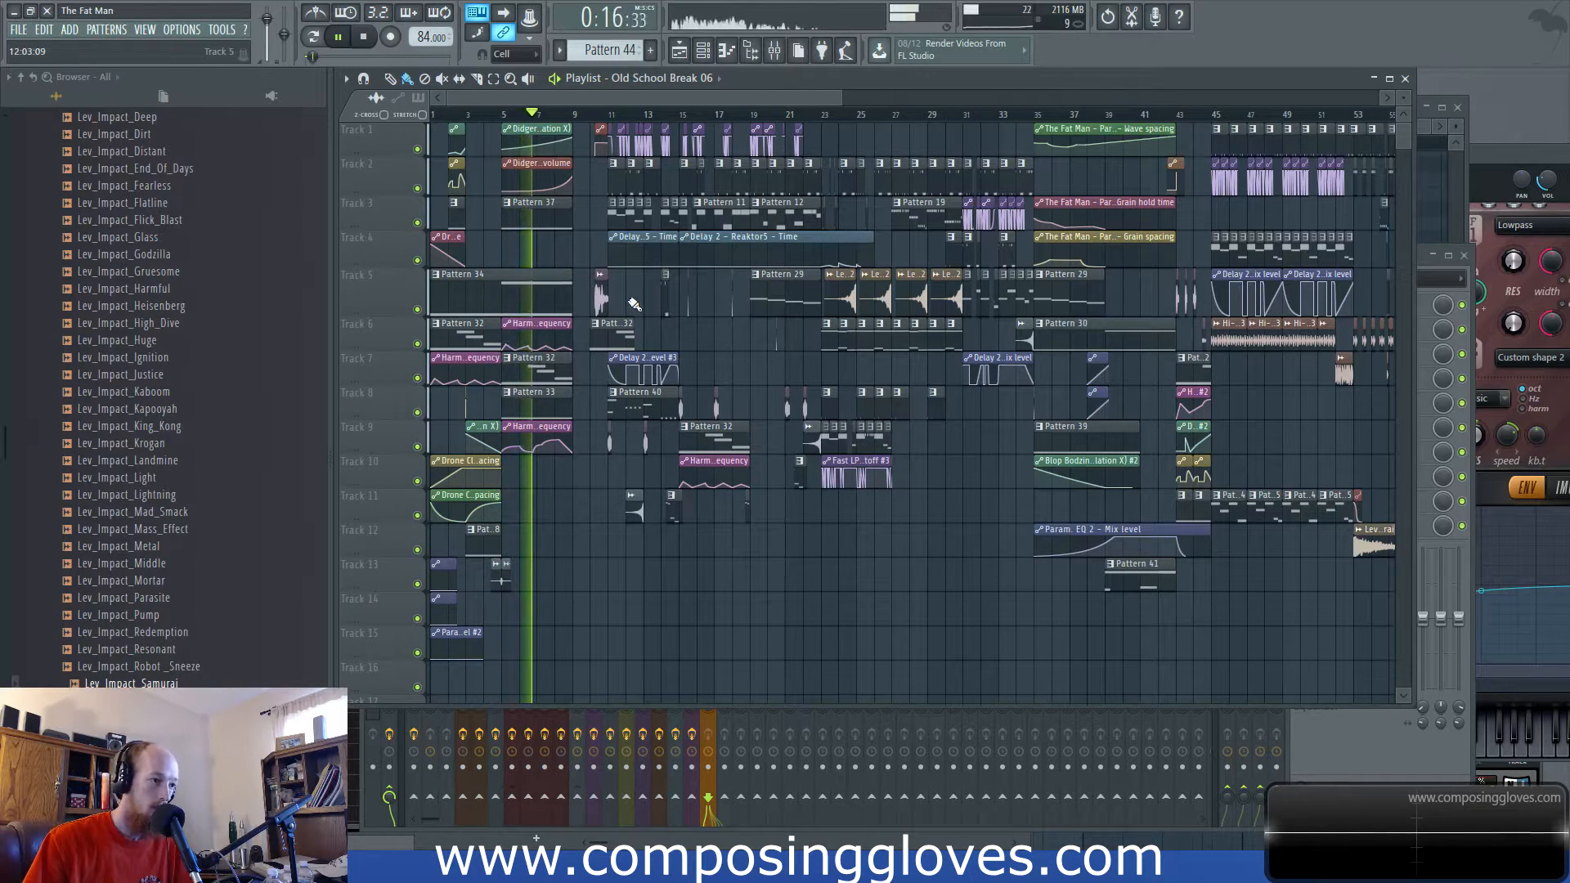
{"action": "scroll", "coordinate": [644, 306], "scroll_direction": "up", "scroll_amount": 8}
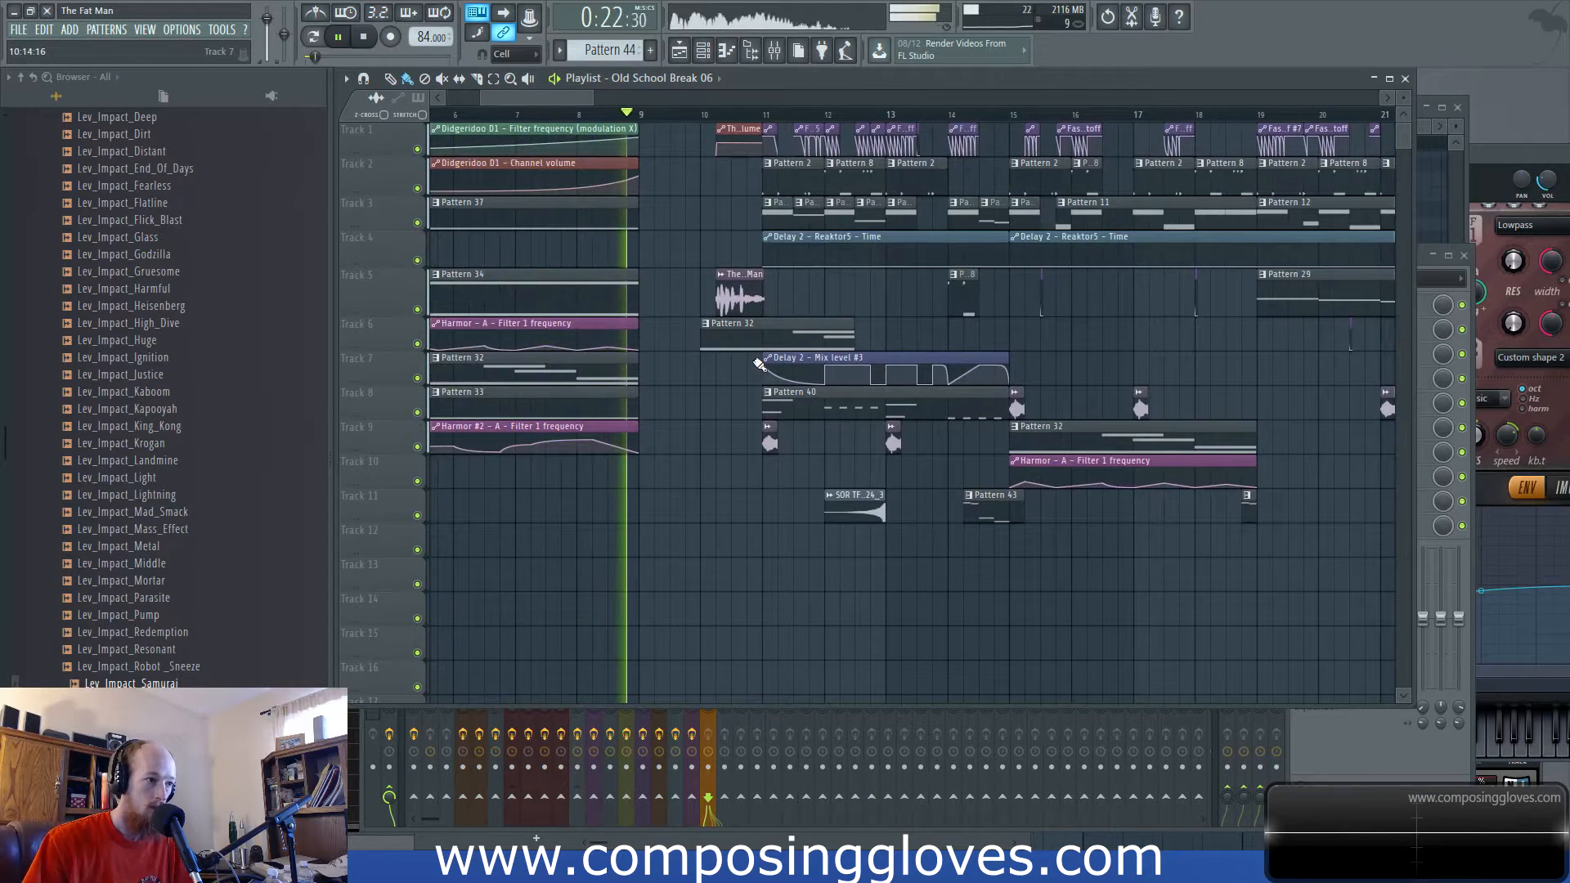
{"action": "left_click_drag", "start_coordinate": [786, 355], "coordinate": [601, 370]}
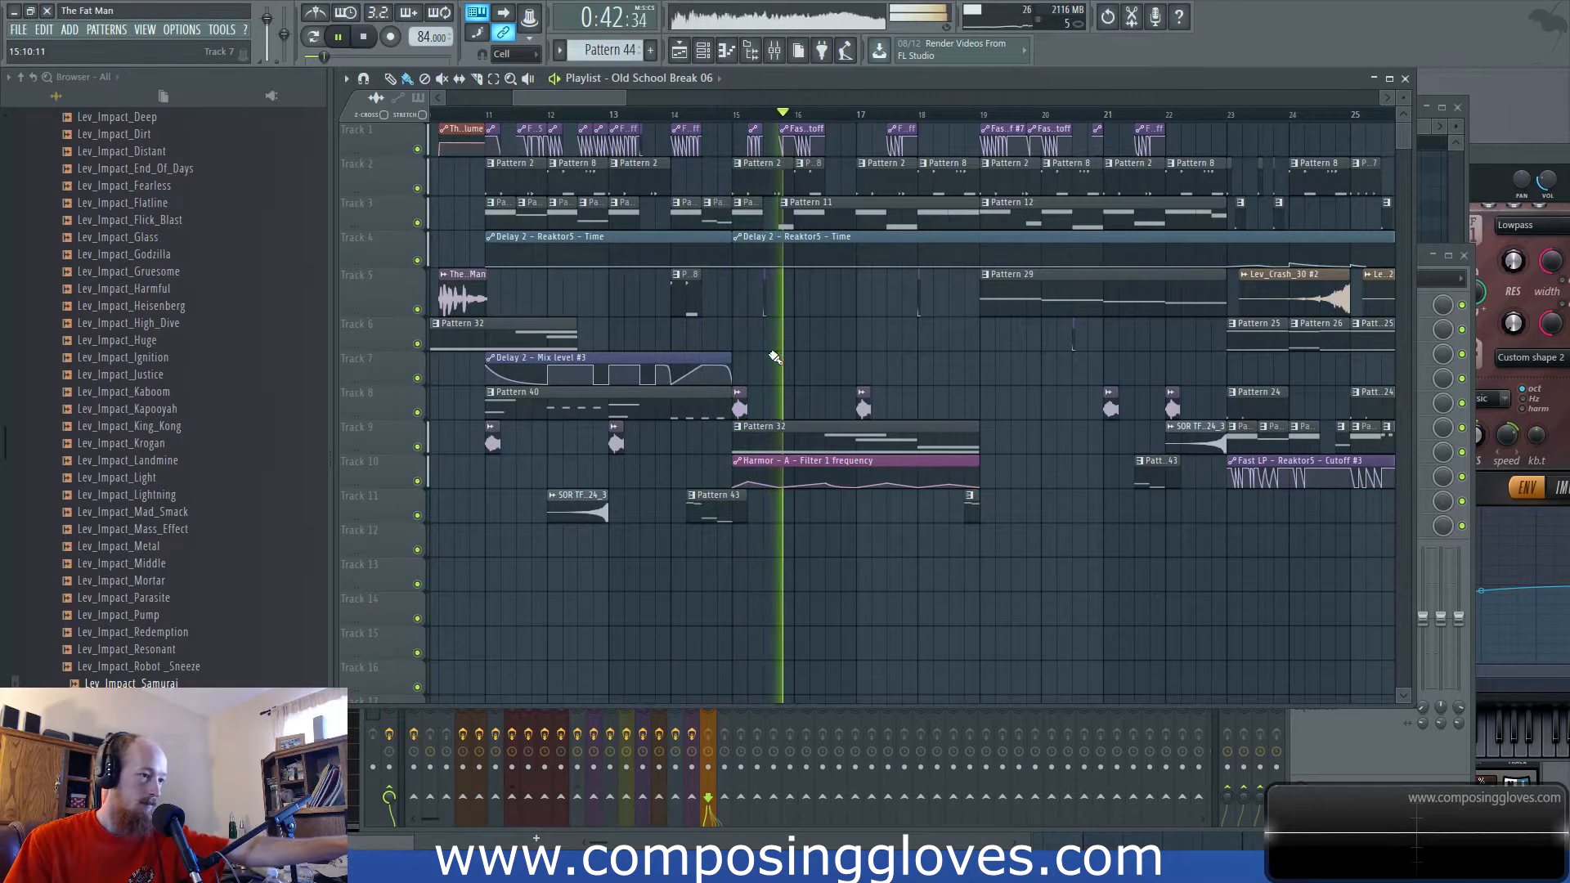
{"action": "left_click_drag", "start_coordinate": [894, 354], "coordinate": [796, 363]}
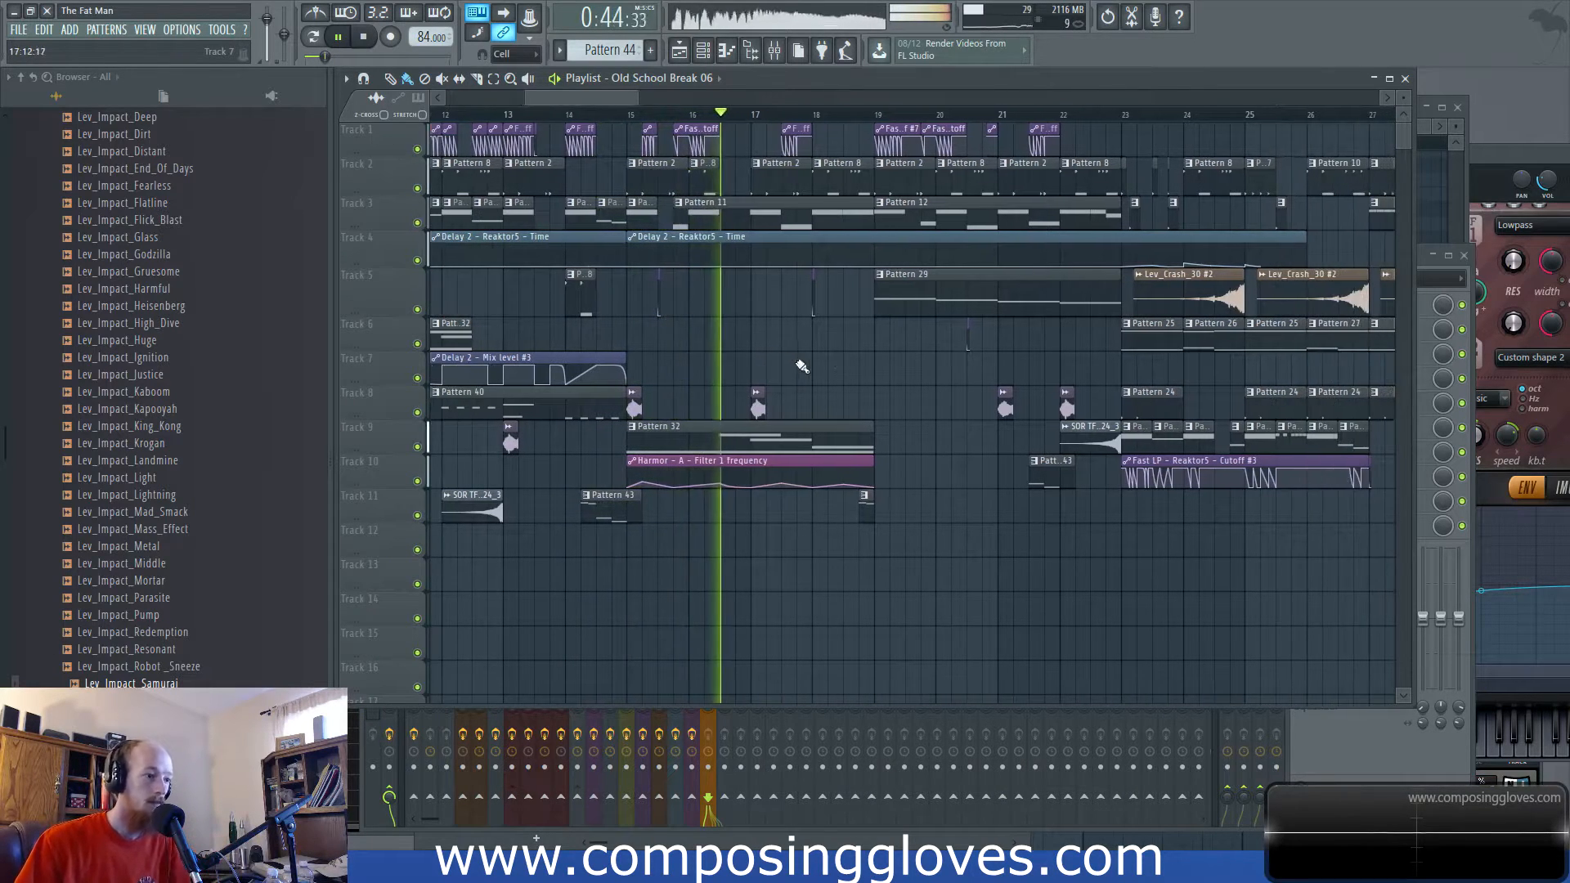
{"action": "left_click_drag", "start_coordinate": [892, 356], "coordinate": [733, 375]}
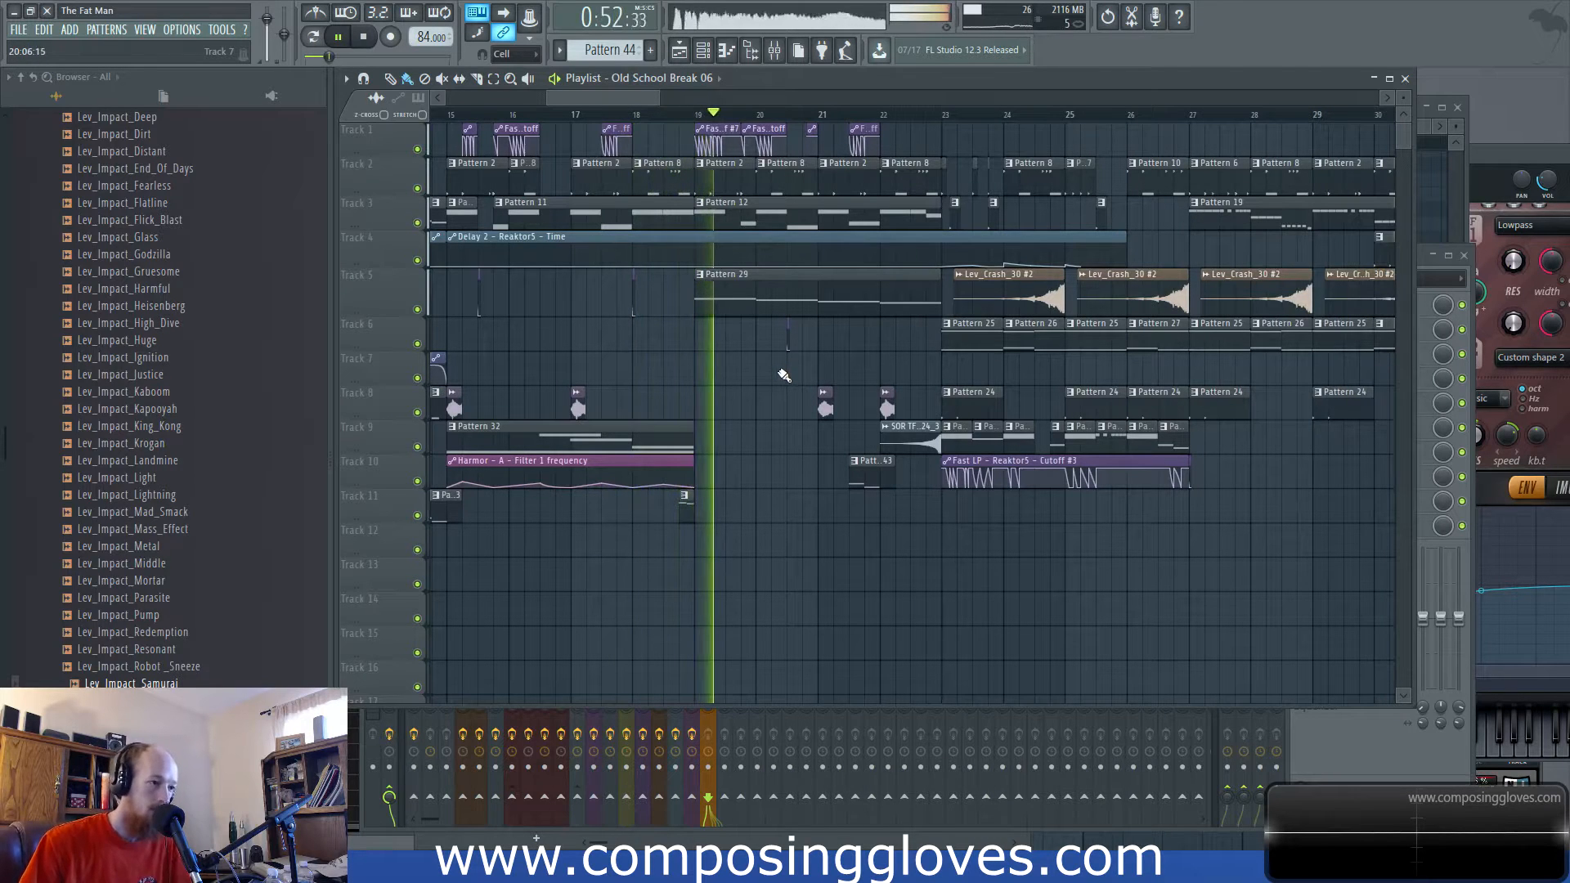
{"action": "left_click_drag", "start_coordinate": [914, 372], "coordinate": [737, 373]}
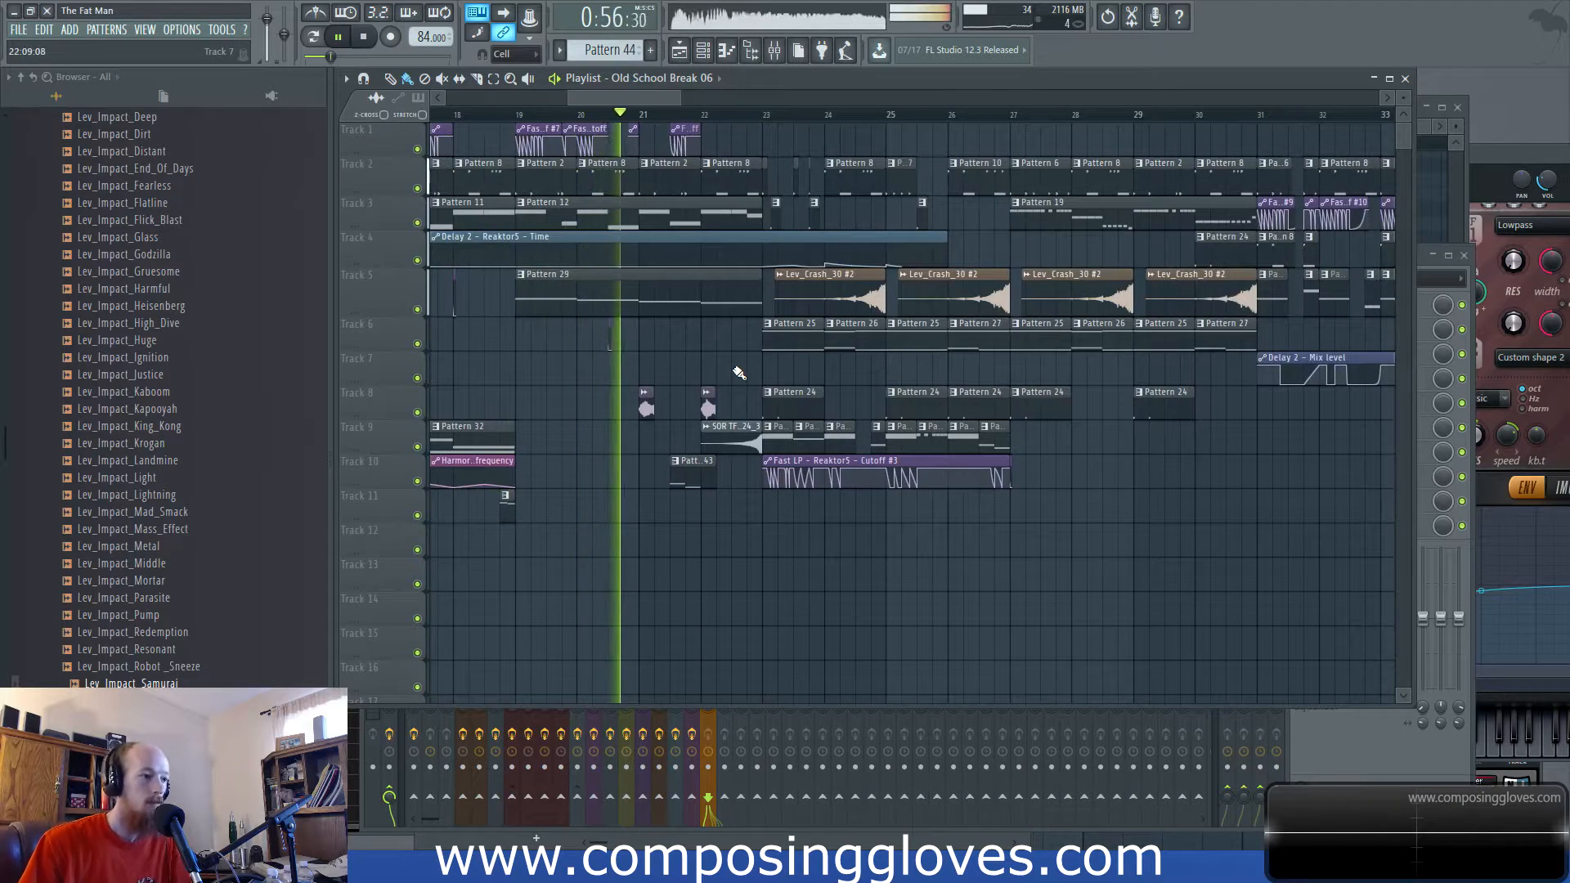
{"action": "scroll", "coordinate": [738, 376], "scroll_direction": "down", "scroll_amount": 2}
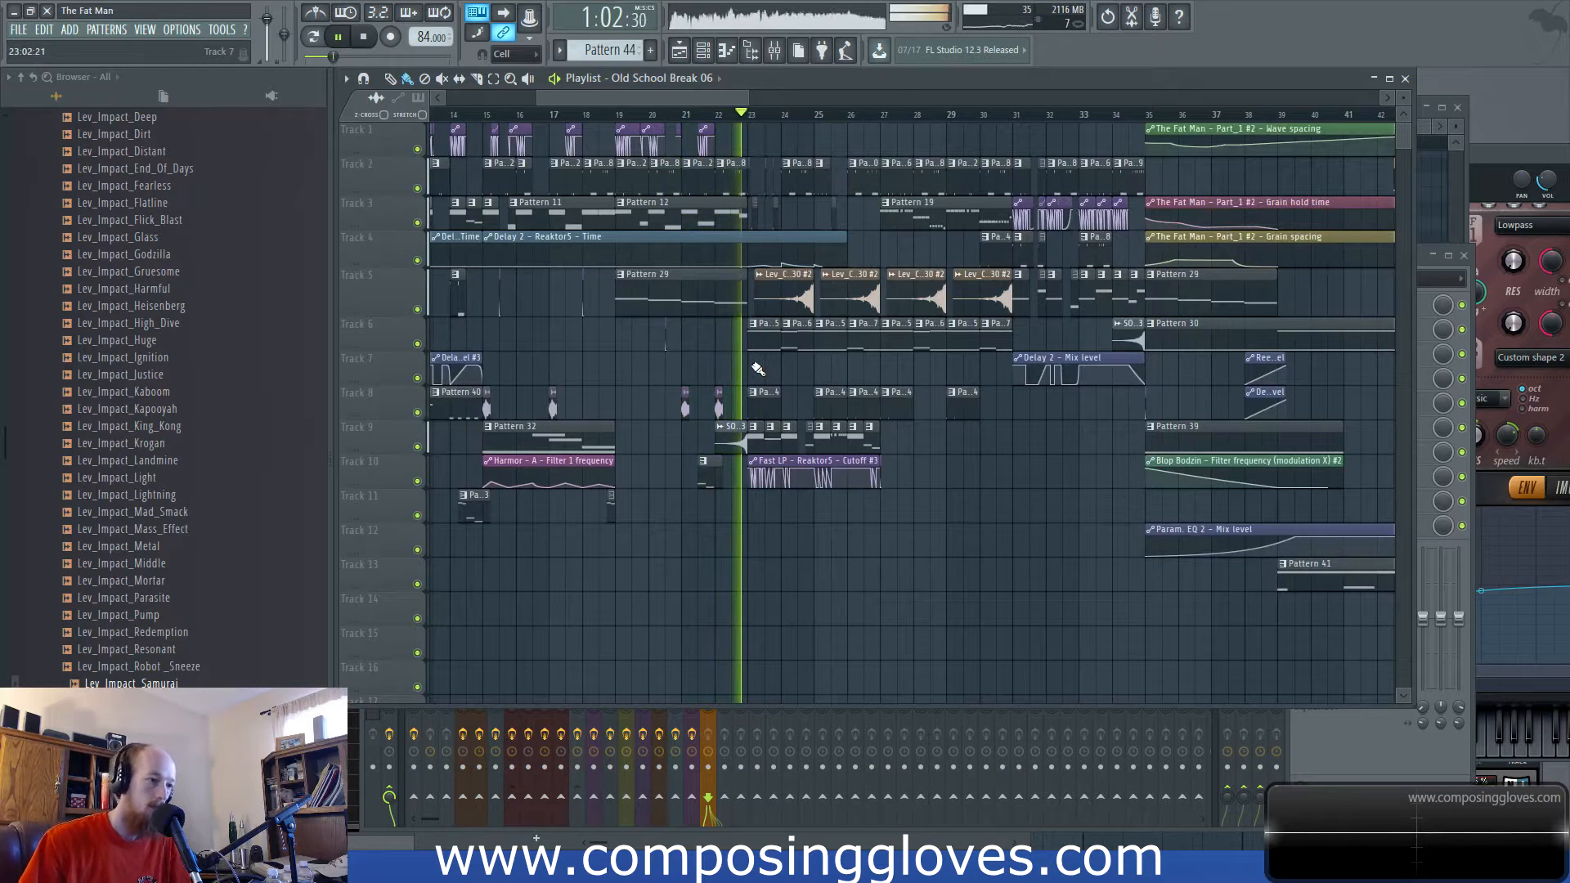
{"action": "scroll", "coordinate": [758, 369], "scroll_direction": "up", "scroll_amount": 3}
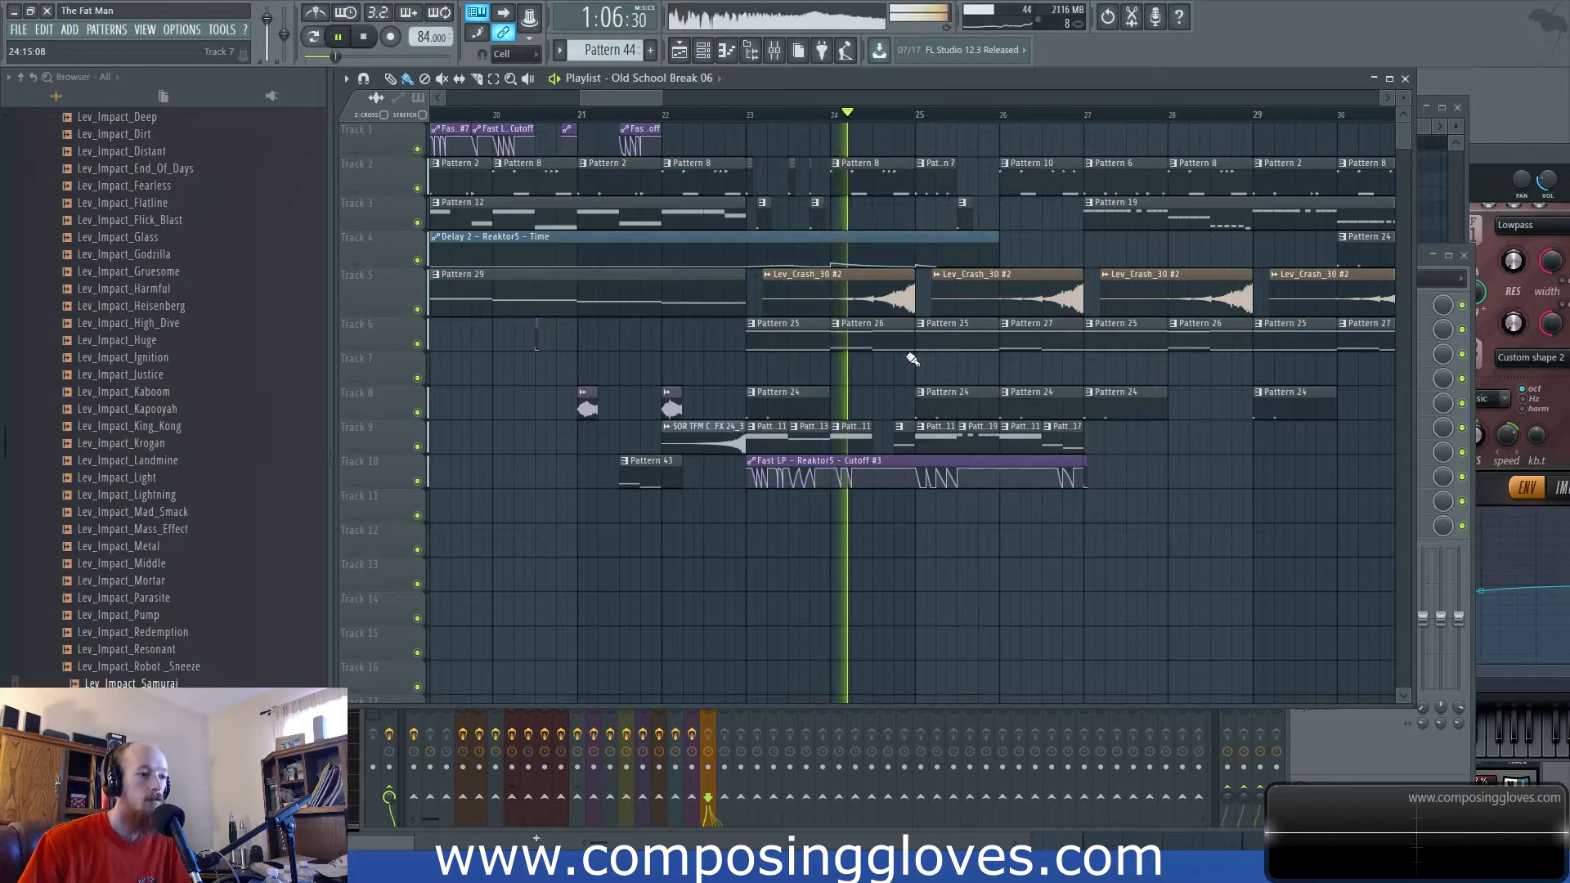
Follow the playback from about bar 24 through the tempo change at bar 43 and the hi-hat loop section to about bar 94.
{"action": "left_click_drag", "start_coordinate": [912, 358], "coordinate": [666, 369]}
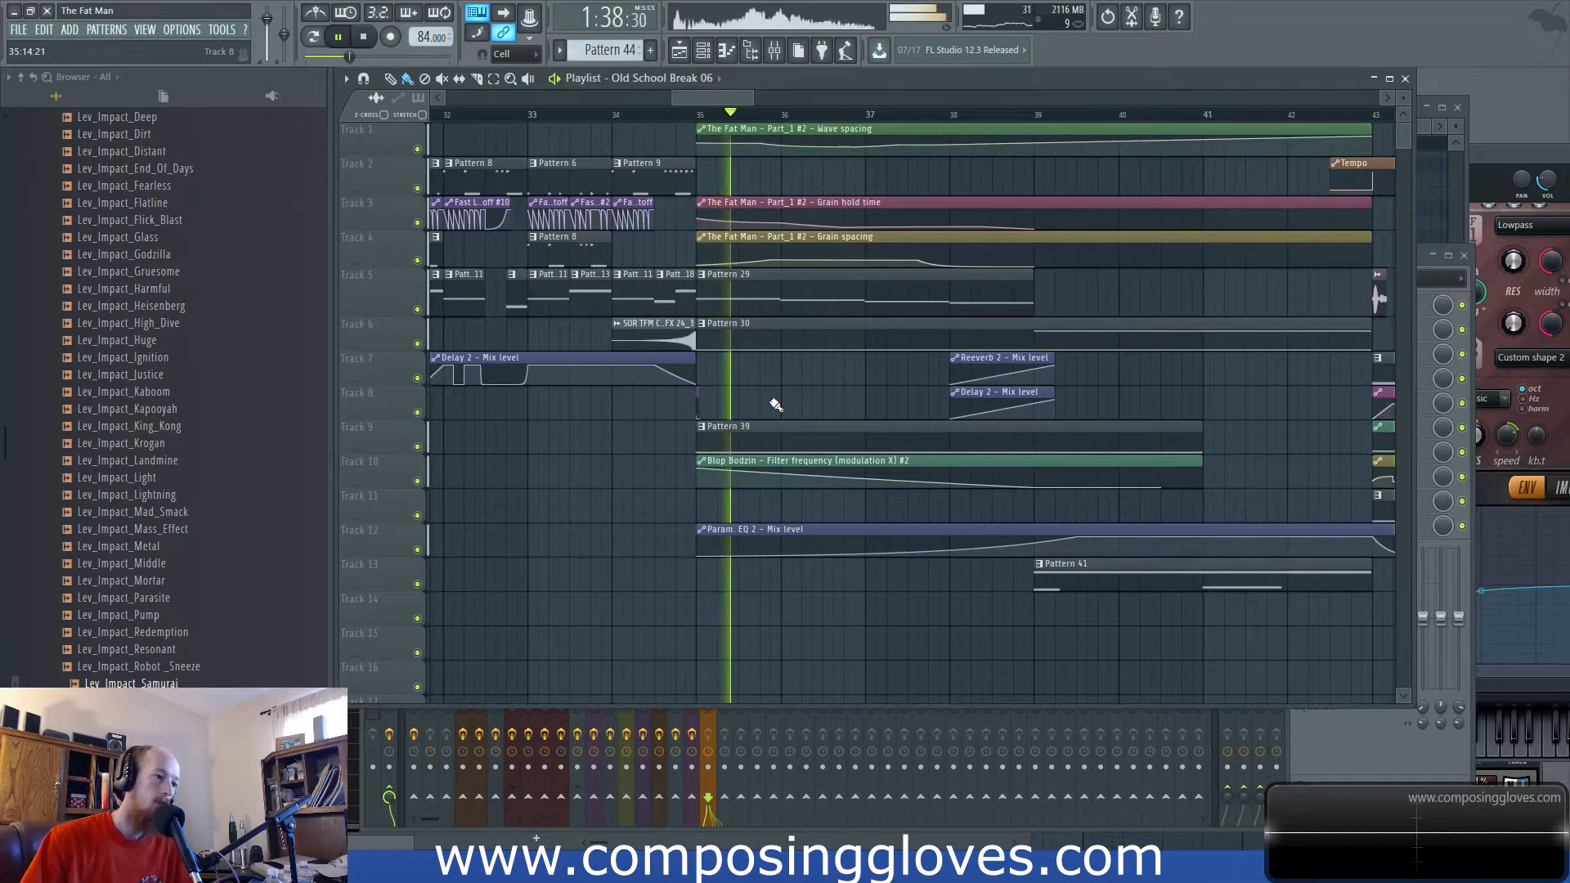
{"action": "scroll", "coordinate": [919, 398], "scroll_direction": "down", "scroll_amount": 3}
{"action": "left_click_drag", "start_coordinate": [1050, 398], "coordinate": [869, 415]}
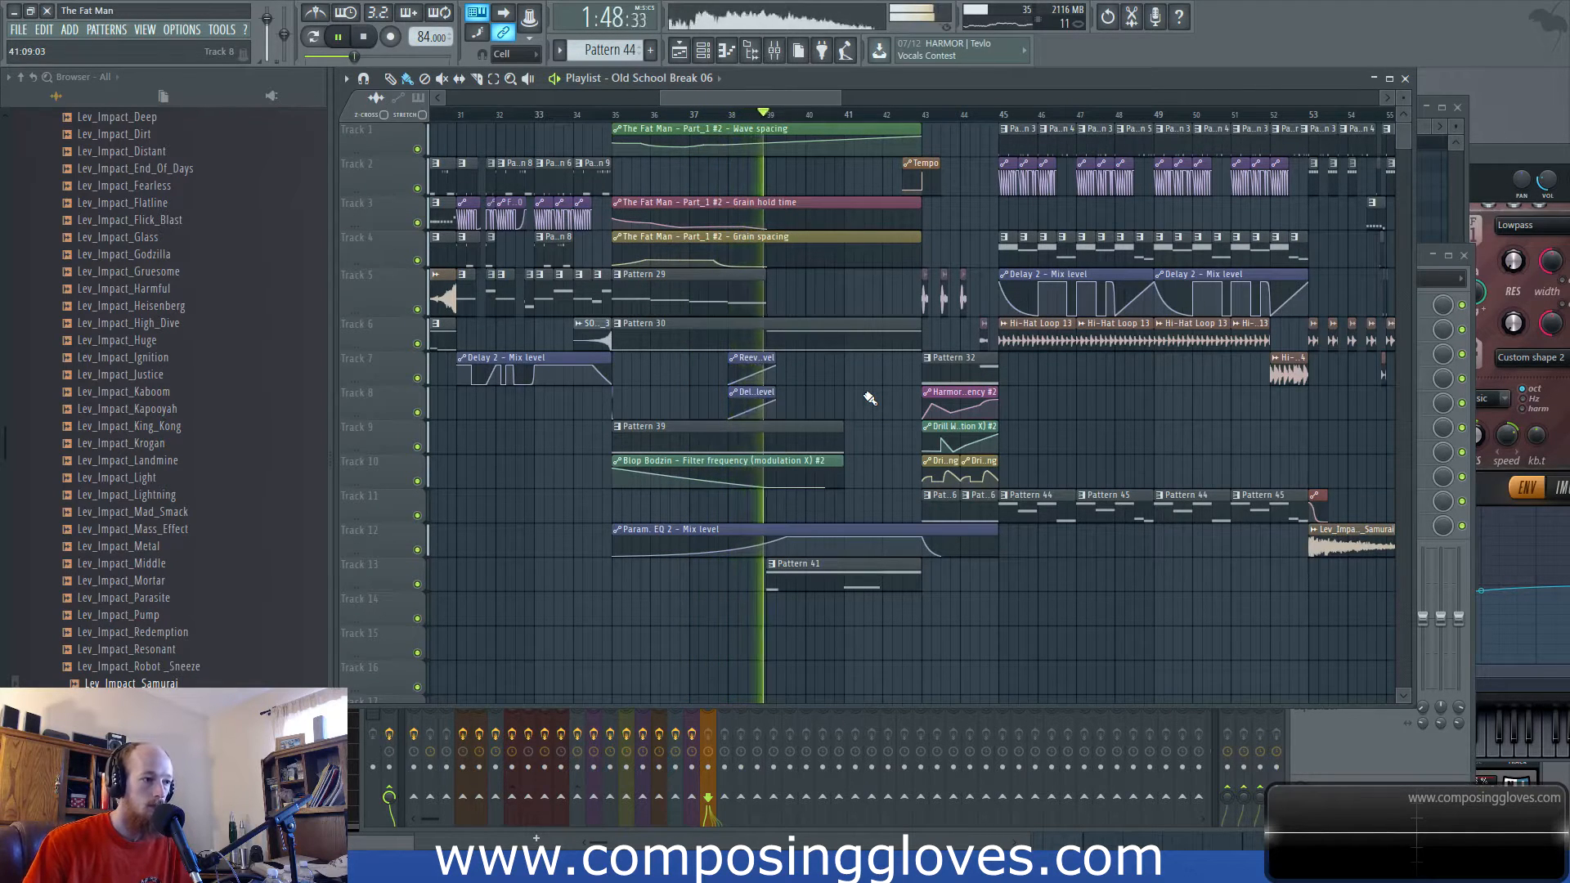
{"action": "left_click_drag", "start_coordinate": [945, 393], "coordinate": [740, 438]}
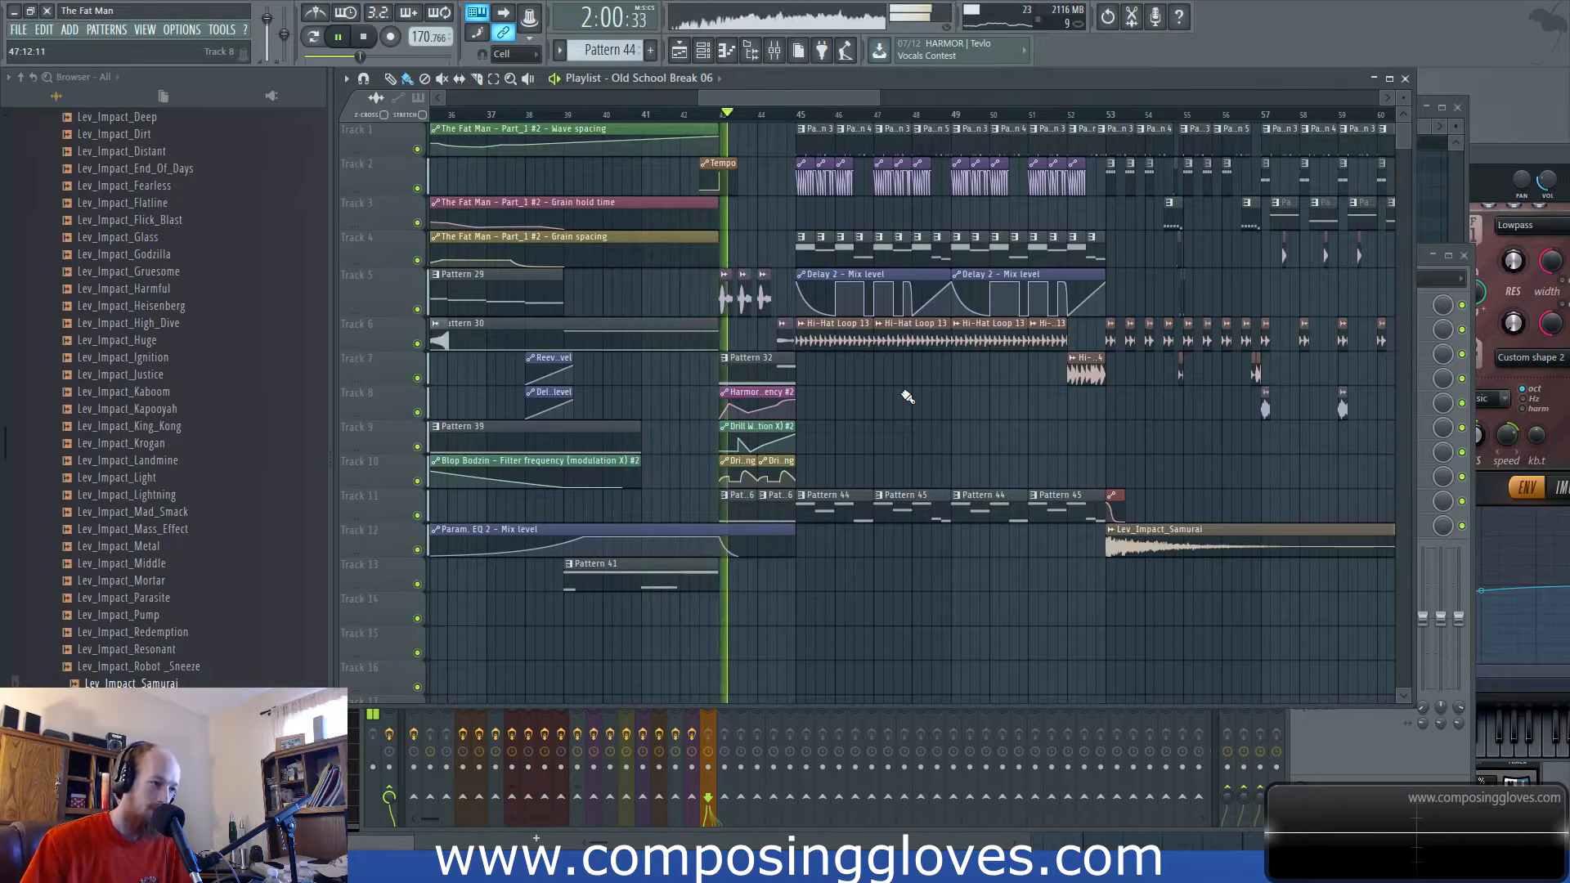
{"action": "scroll", "coordinate": [906, 396], "scroll_direction": "up", "scroll_amount": 3}
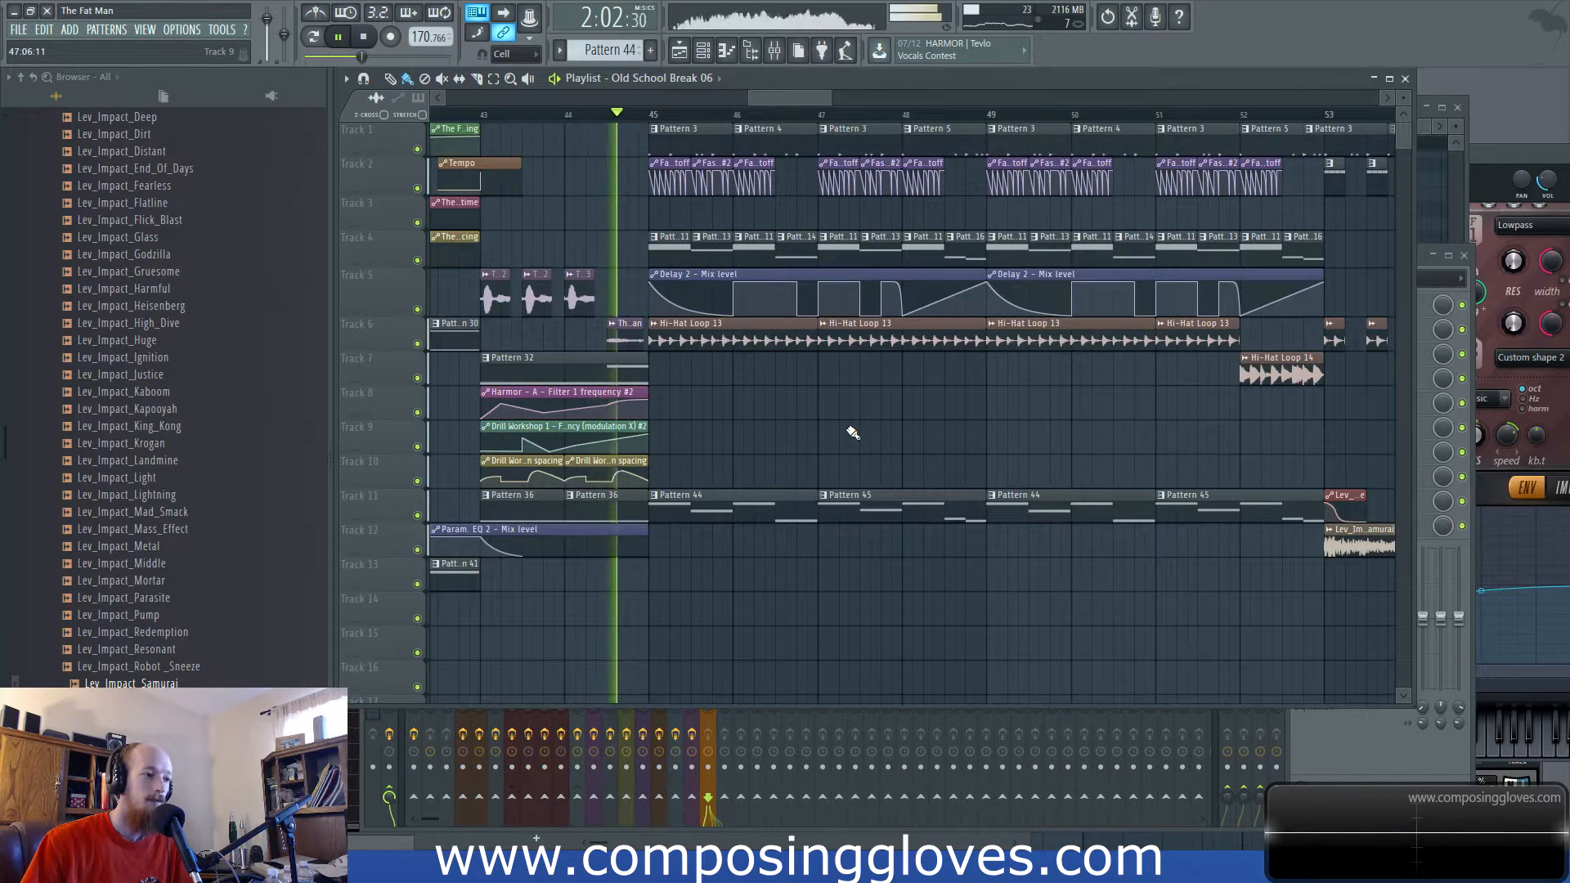
{"action": "left_click_drag", "start_coordinate": [890, 405], "coordinate": [730, 435]}
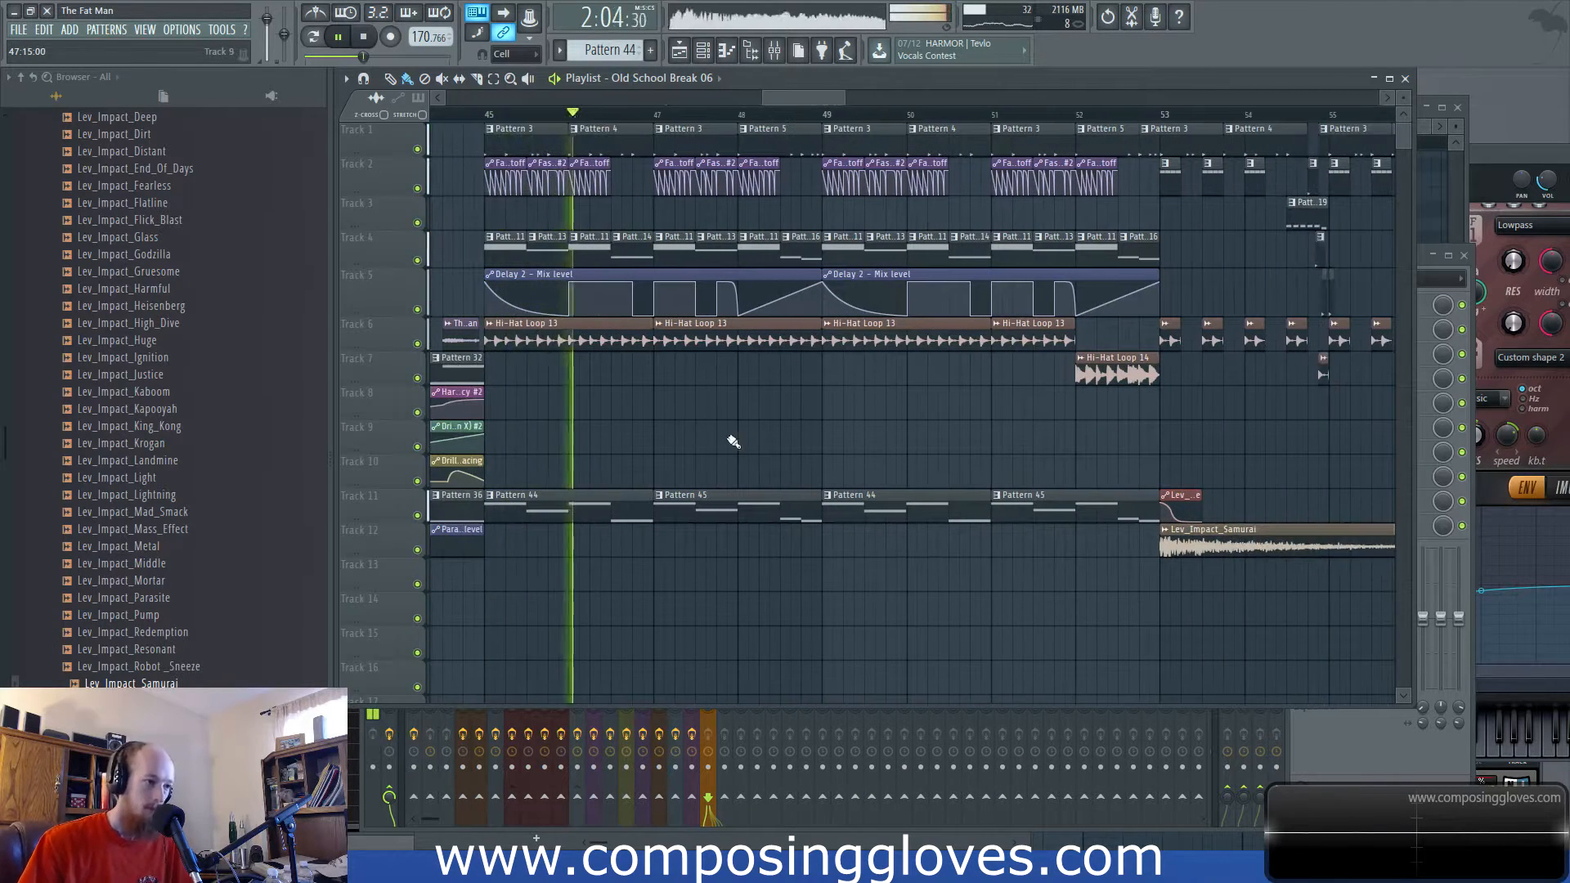
{"action": "left_click_drag", "start_coordinate": [832, 408], "coordinate": [705, 411]}
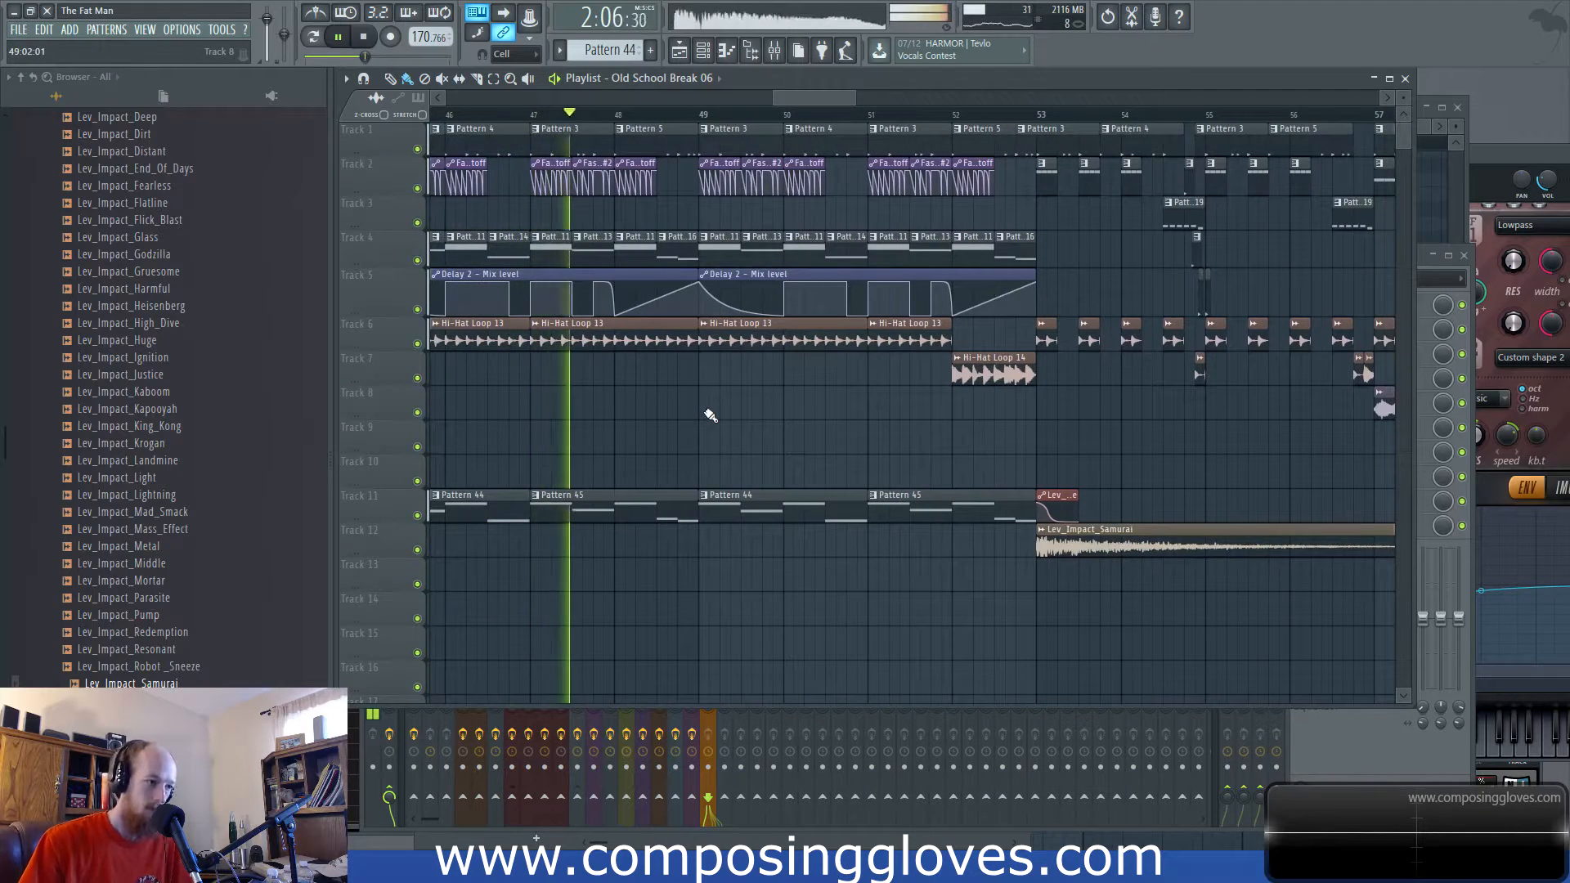
{"action": "scroll", "coordinate": [773, 410], "scroll_direction": "down", "scroll_amount": 4}
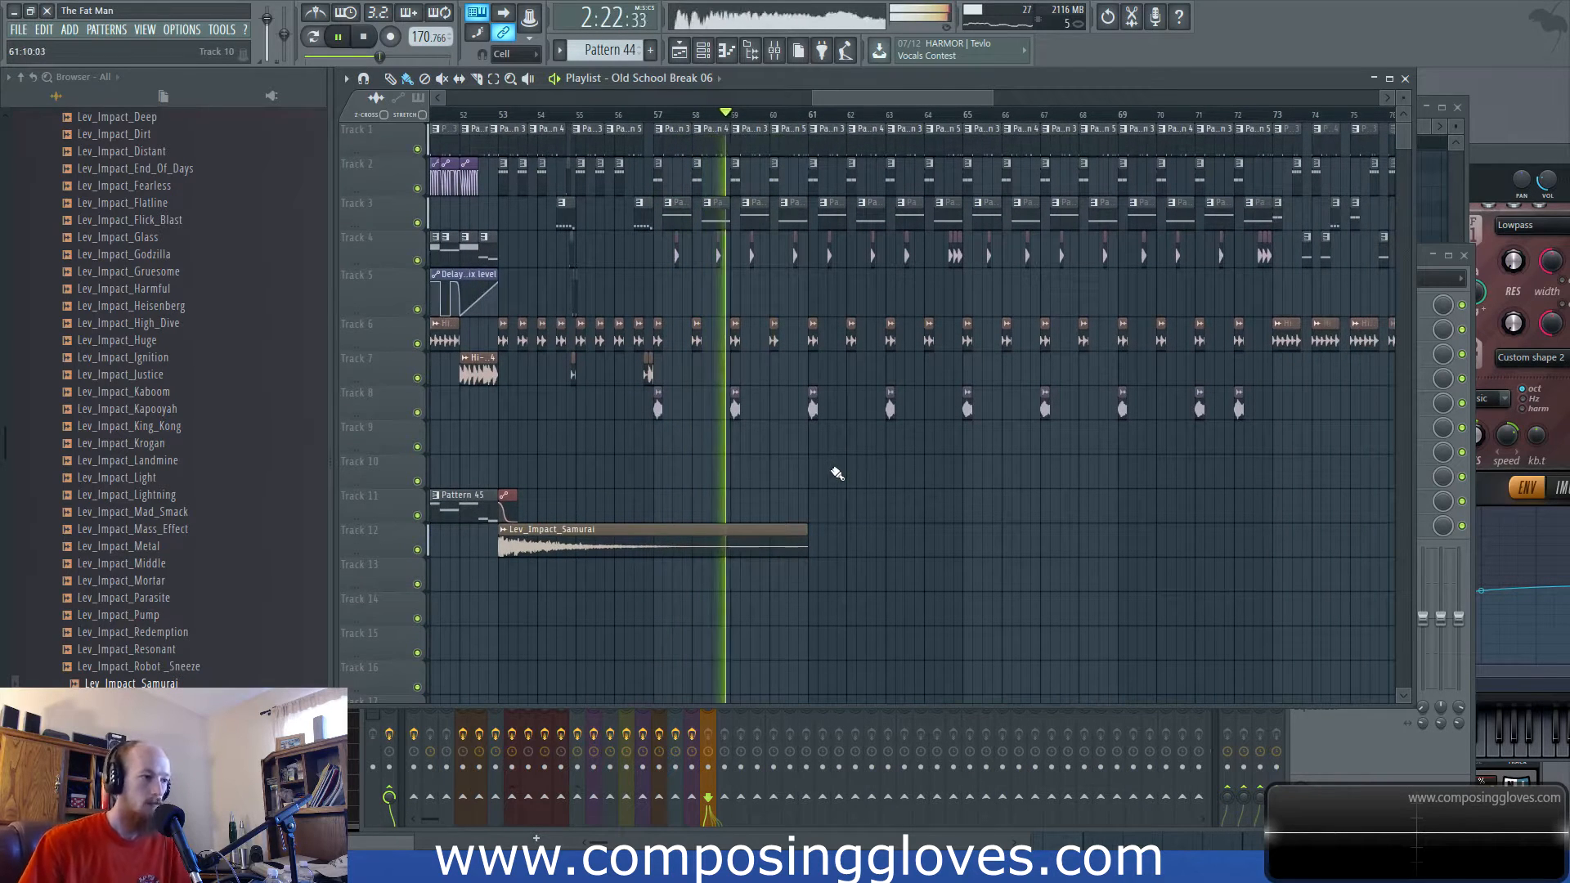
{"action": "scroll", "coordinate": [842, 413], "scroll_direction": "up", "scroll_amount": 3, "text": "ctrl"}
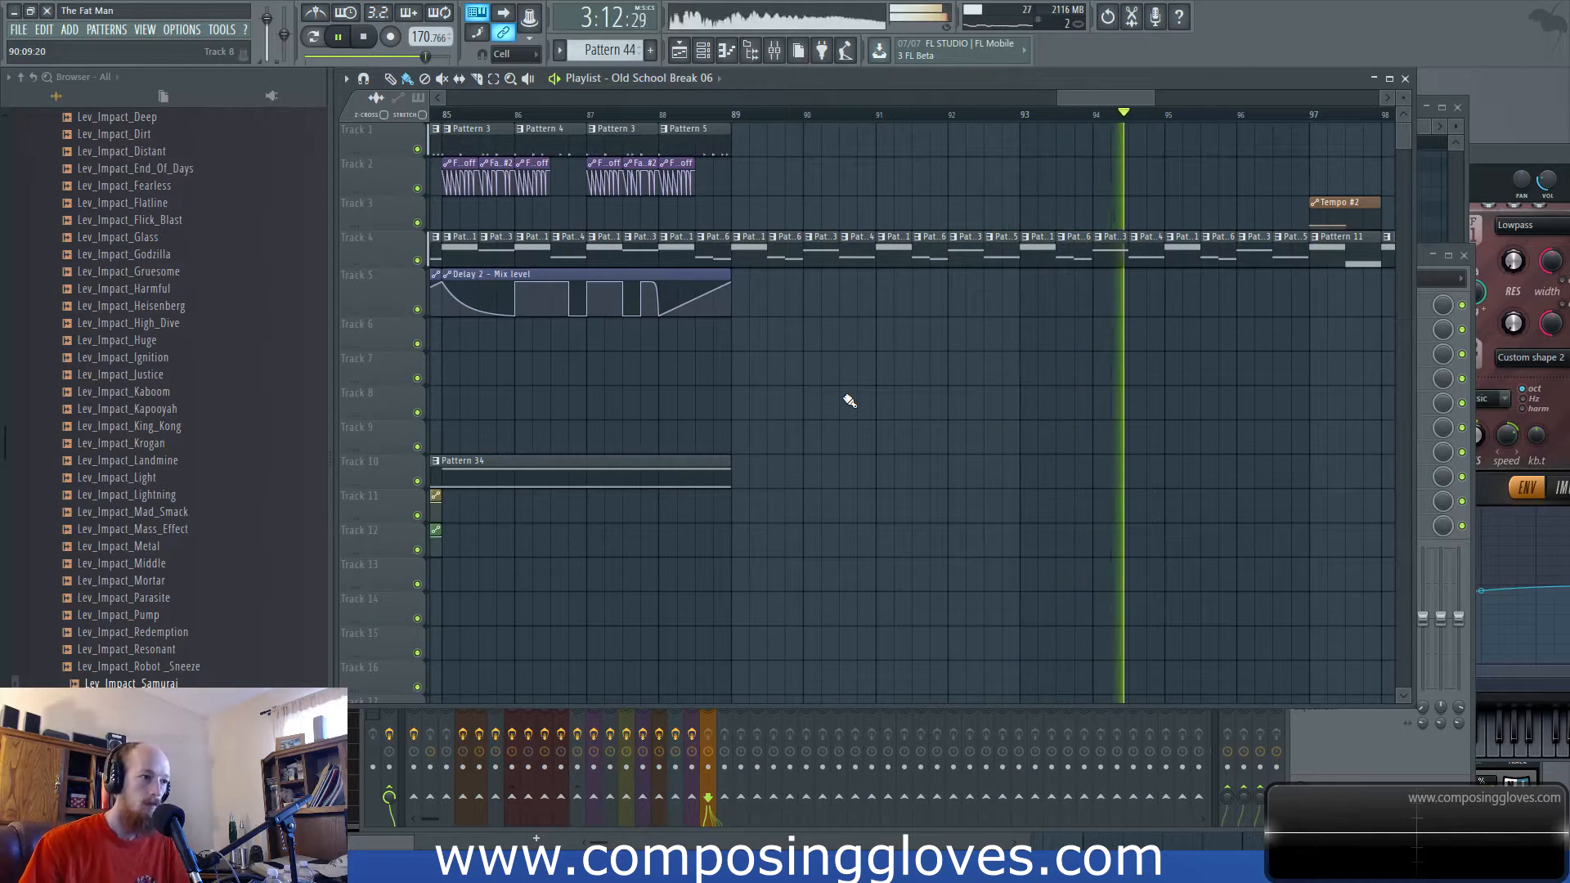
Follow the playback from about bar 94 to the song's end at bar 109, and look back over bars 64 to 87.
{"action": "left_click_drag", "start_coordinate": [1191, 392], "coordinate": [868, 446]}
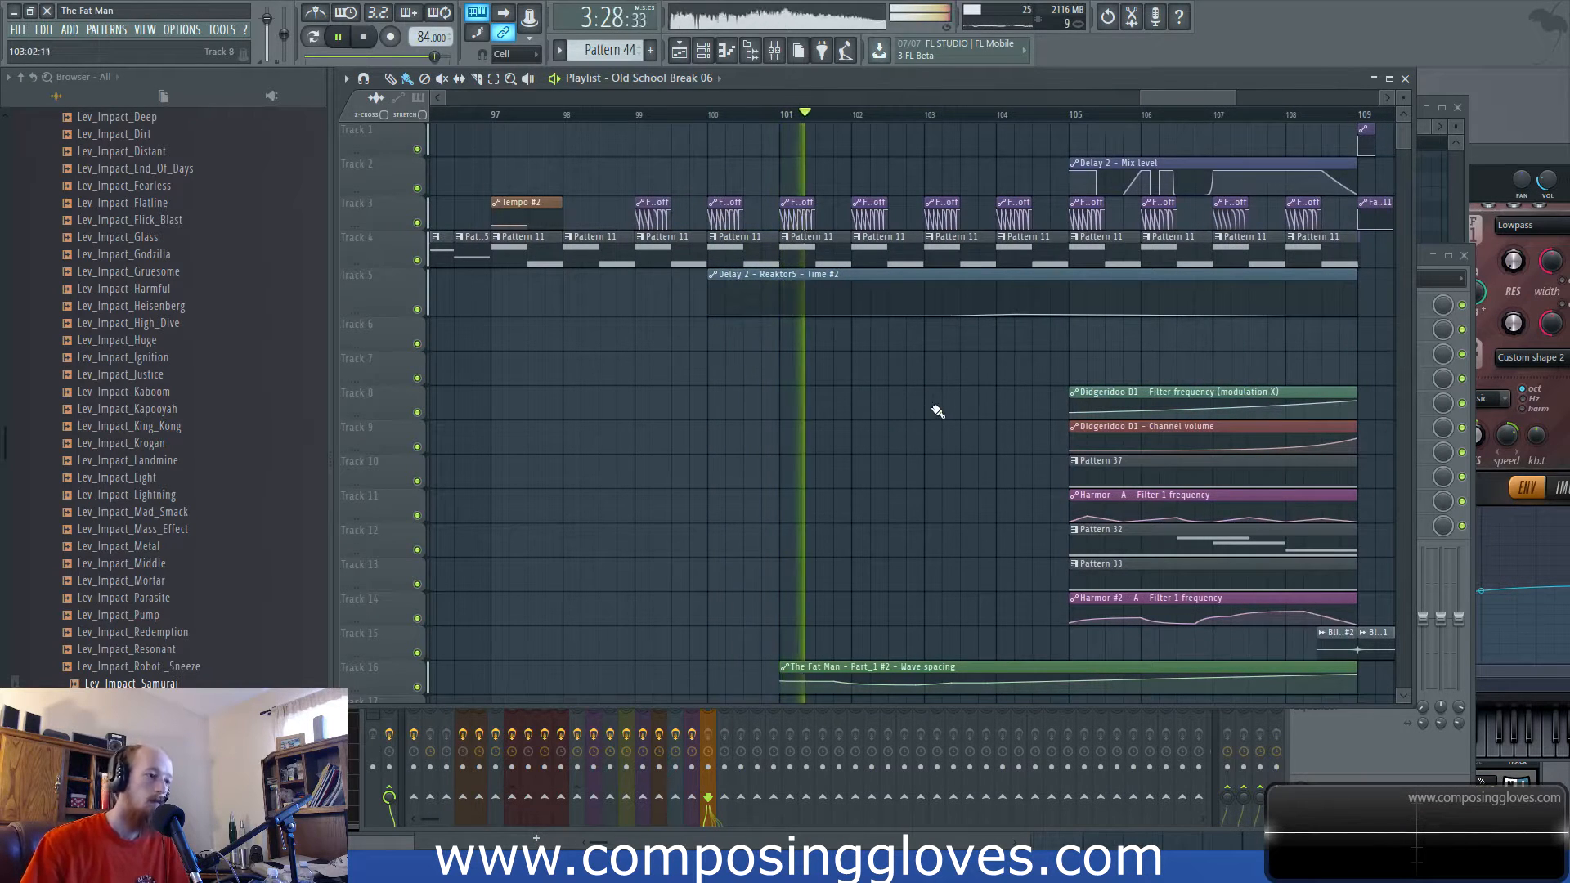
{"action": "scroll", "coordinate": [951, 403], "scroll_direction": "down", "scroll_amount": 5}
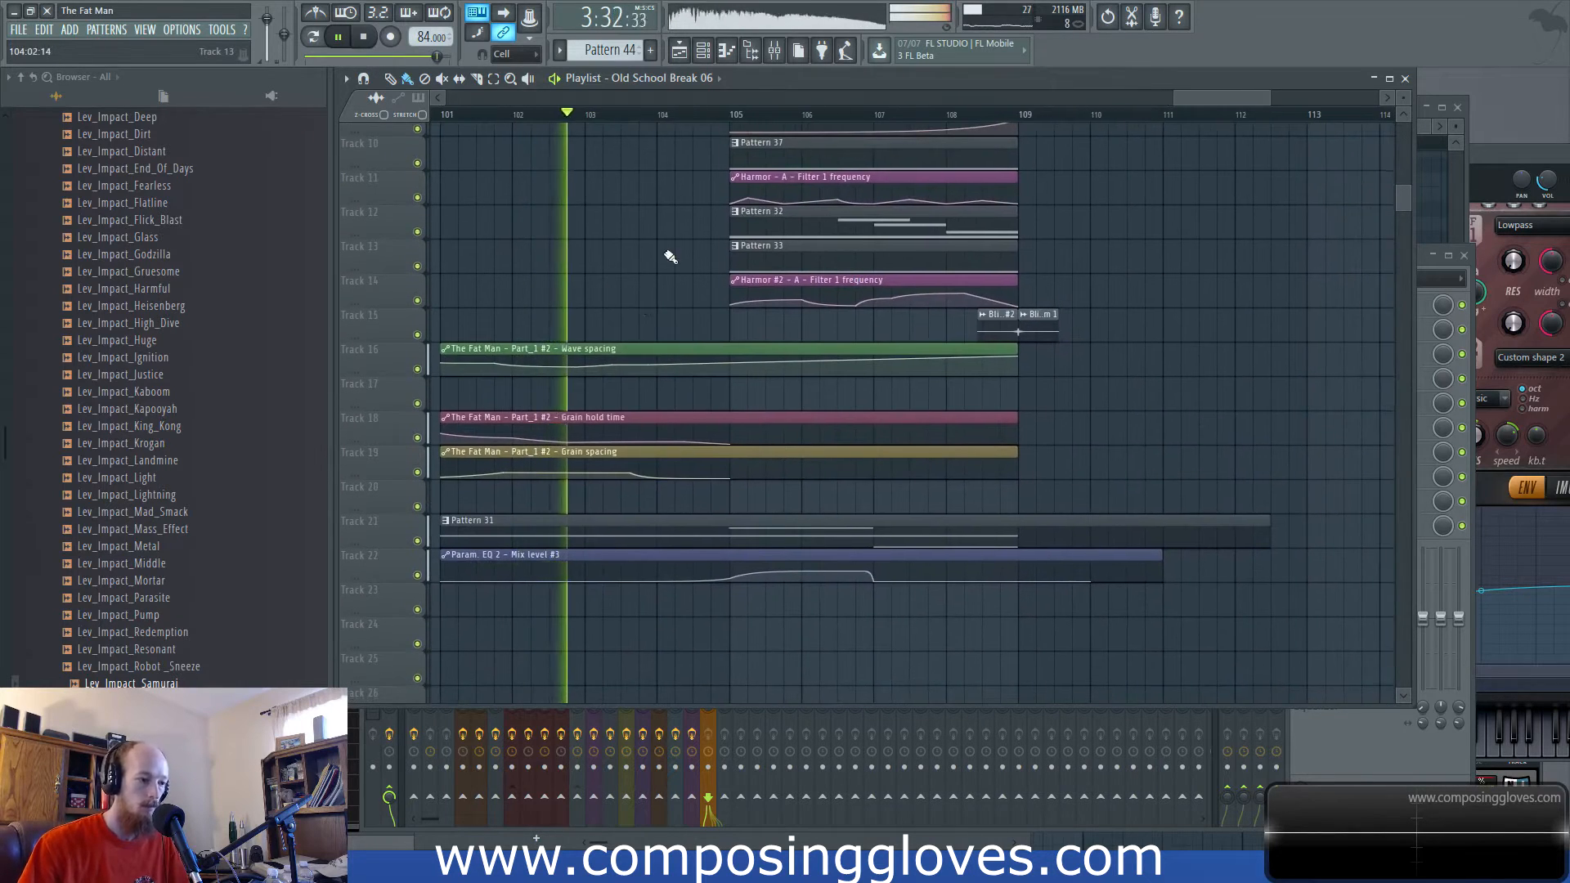
{"action": "scroll", "coordinate": [698, 414], "scroll_direction": "up", "scroll_amount": 5}
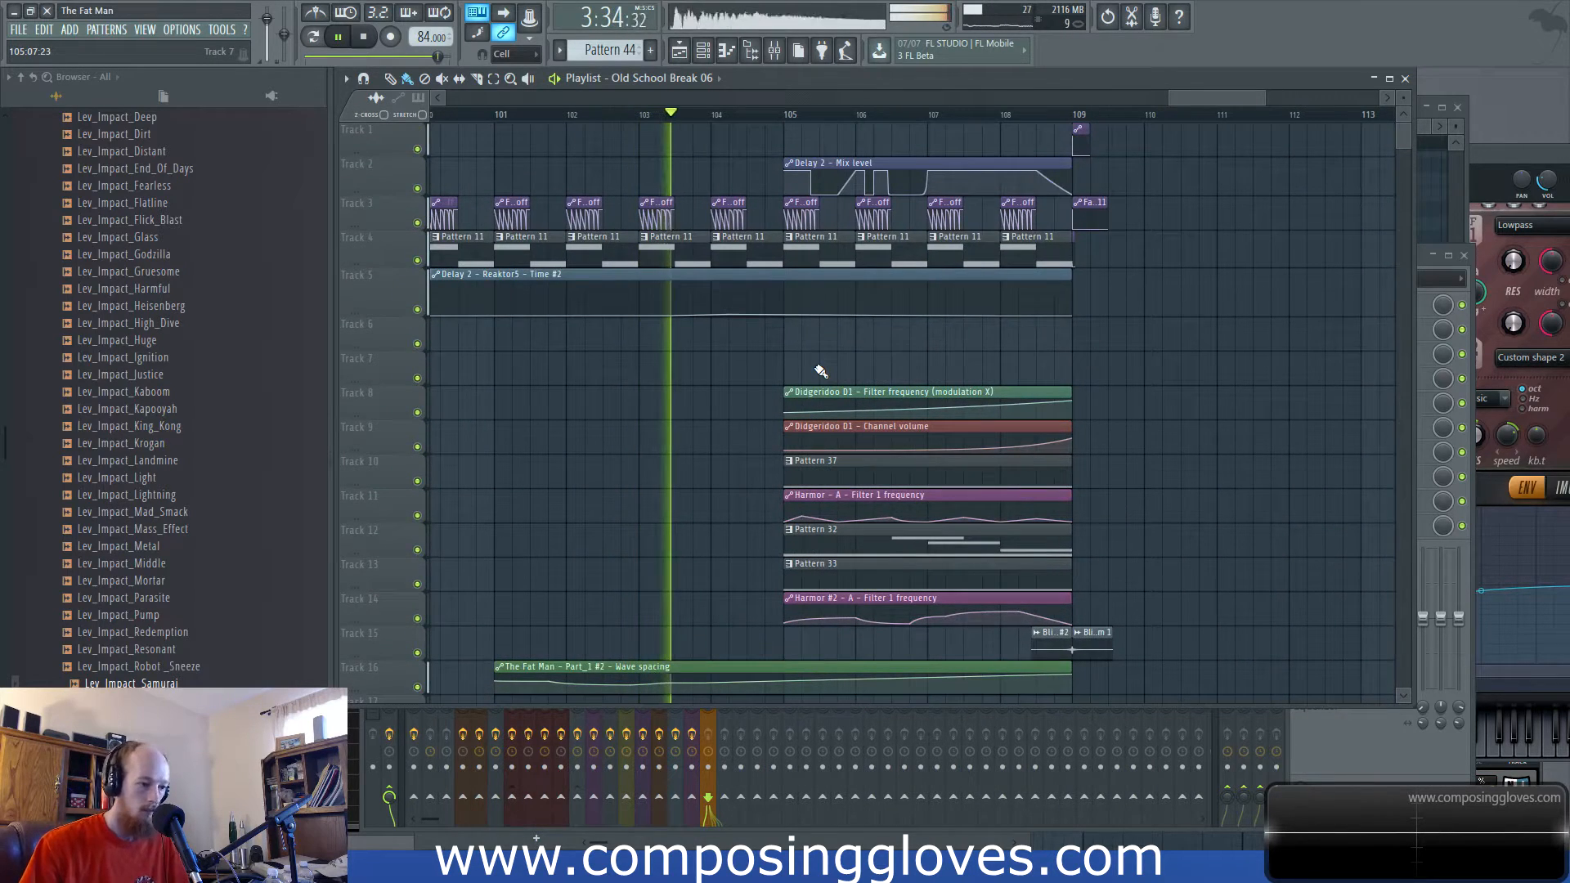
{"action": "left_click_drag", "start_coordinate": [865, 362], "coordinate": [780, 374]}
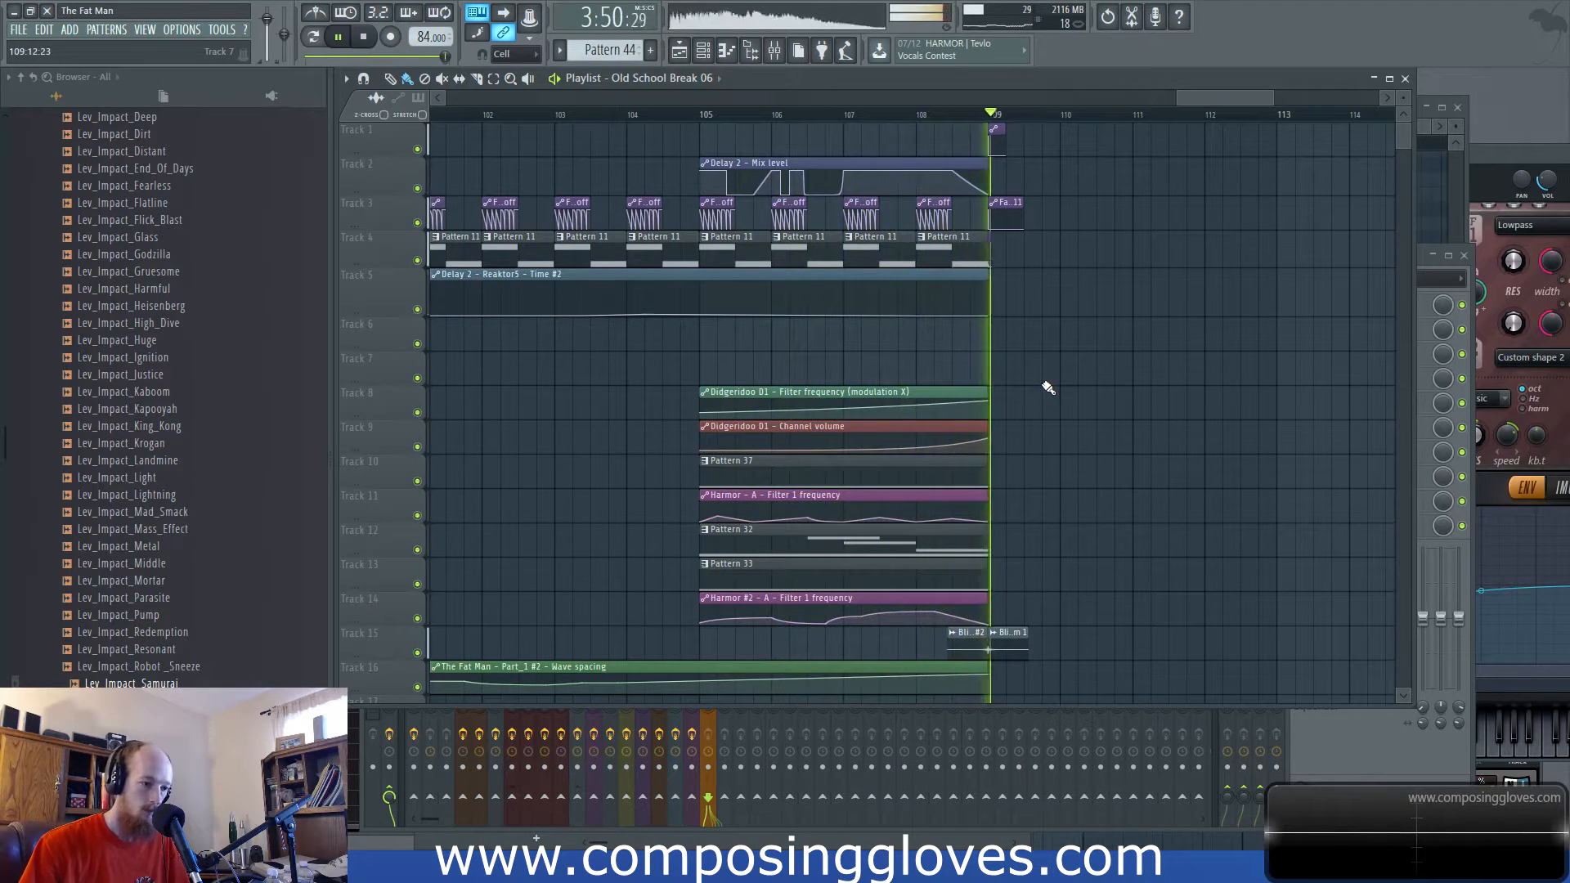
{"action": "scroll", "coordinate": [1051, 389], "scroll_direction": "down", "scroll_amount": 3}
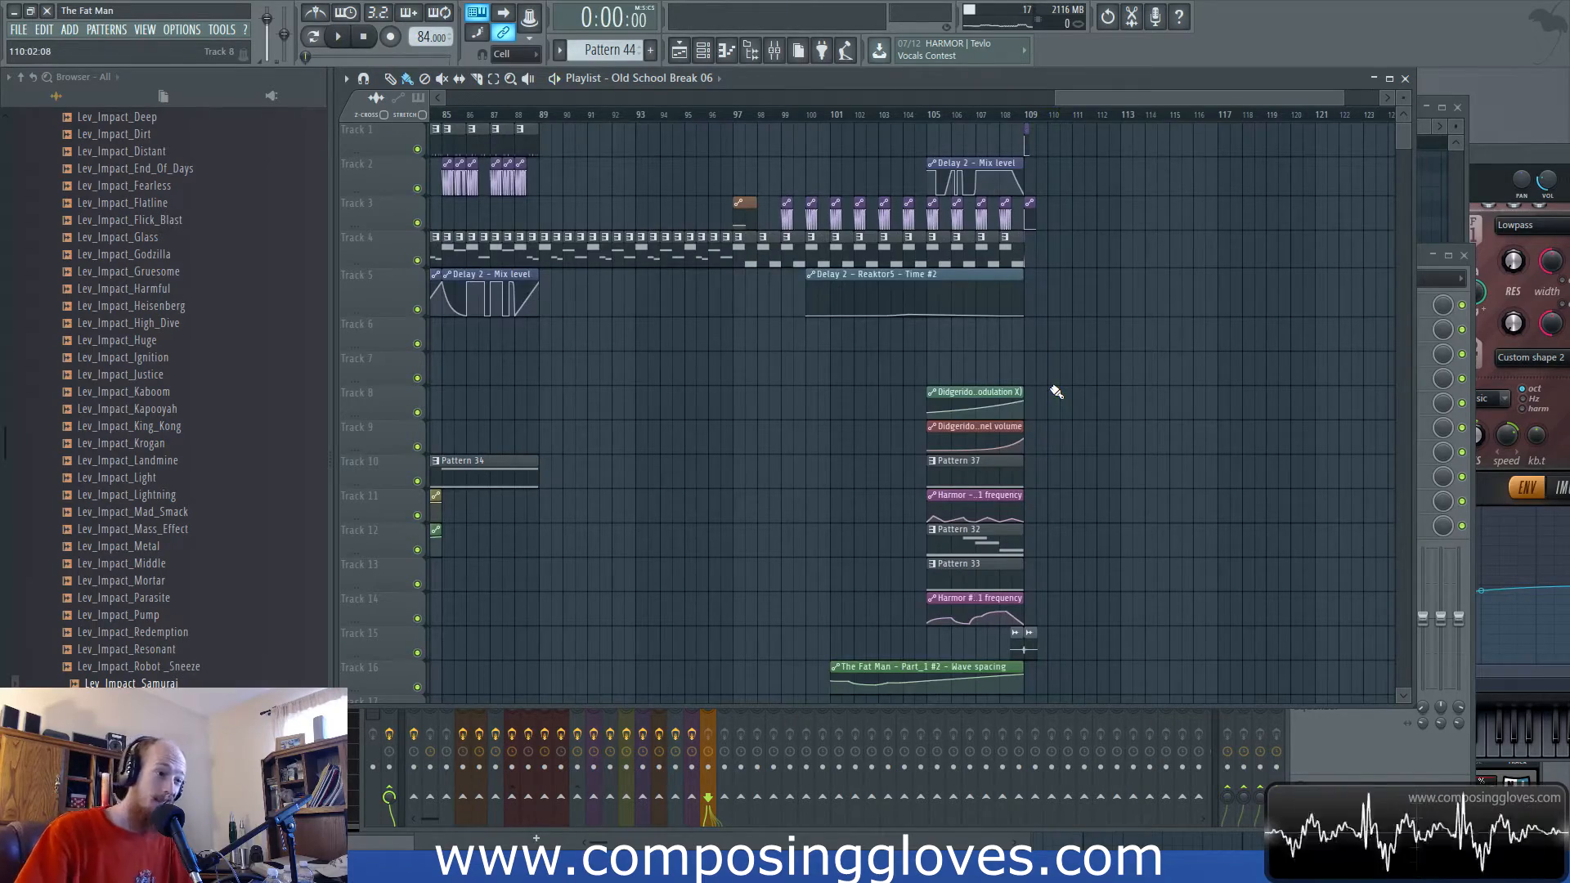
{"action": "left_click_drag", "start_coordinate": [1161, 98], "coordinate": [551, 97]}
{"action": "scroll", "coordinate": [701, 237], "scroll_direction": "down", "scroll_amount": 3}
{"action": "scroll", "coordinate": [1044, 324], "scroll_direction": "up", "scroll_amount": 4}
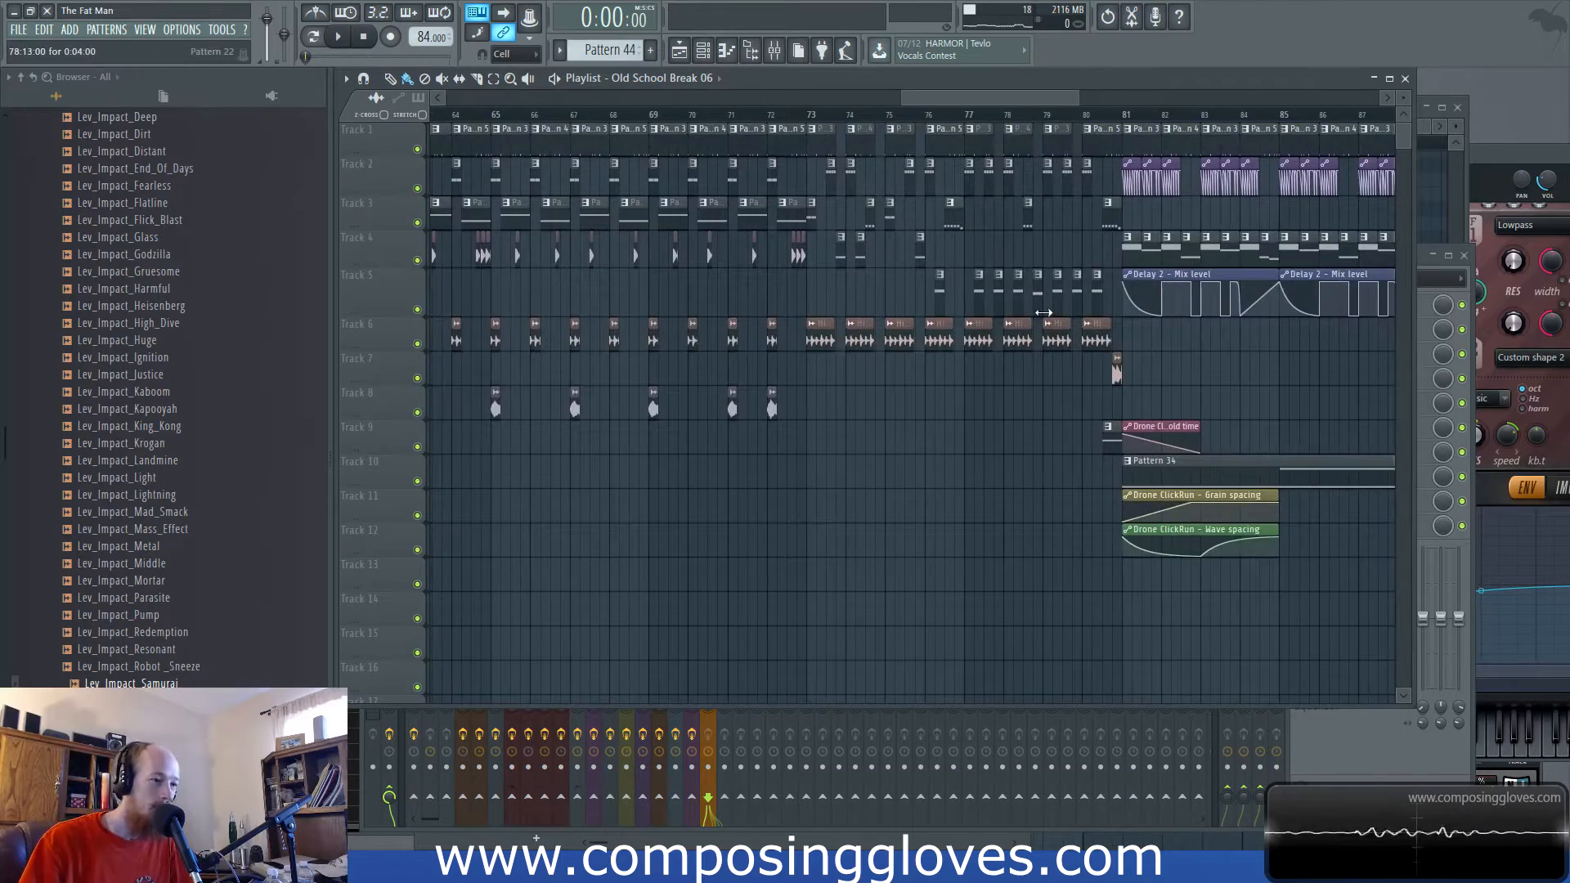
Survey the arrangement at different zoom levels around bars 45 to 80 and 19 to 43, glance at the mixer, and return to the intro.
{"action": "scroll", "coordinate": [999, 311], "scroll_direction": "down", "scroll_amount": 4}
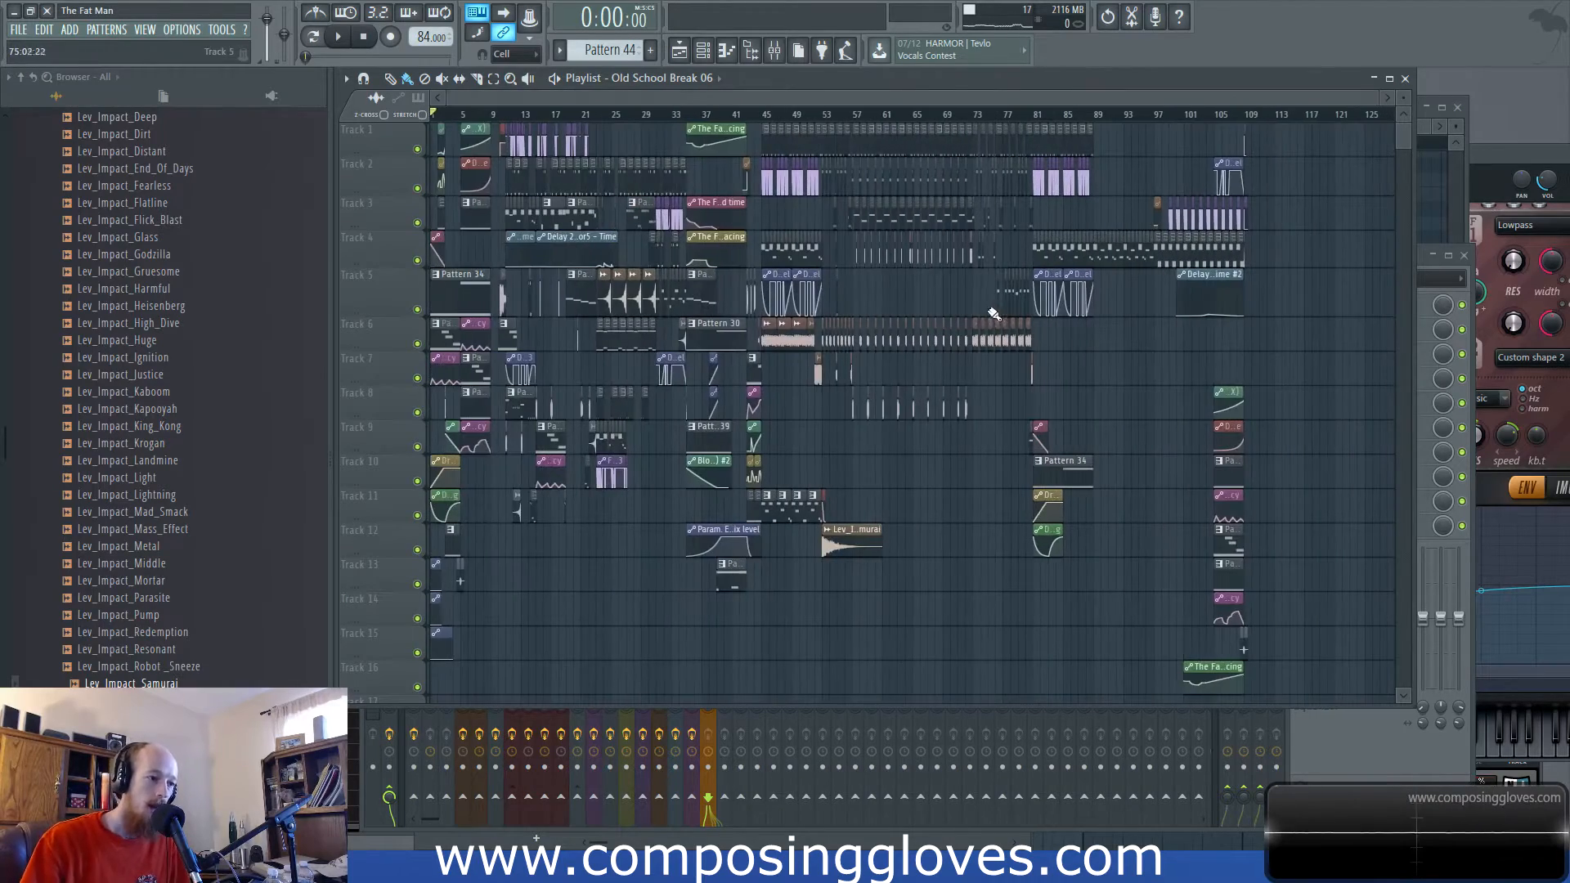
{"action": "scroll", "coordinate": [948, 307], "scroll_direction": "up", "scroll_amount": 3}
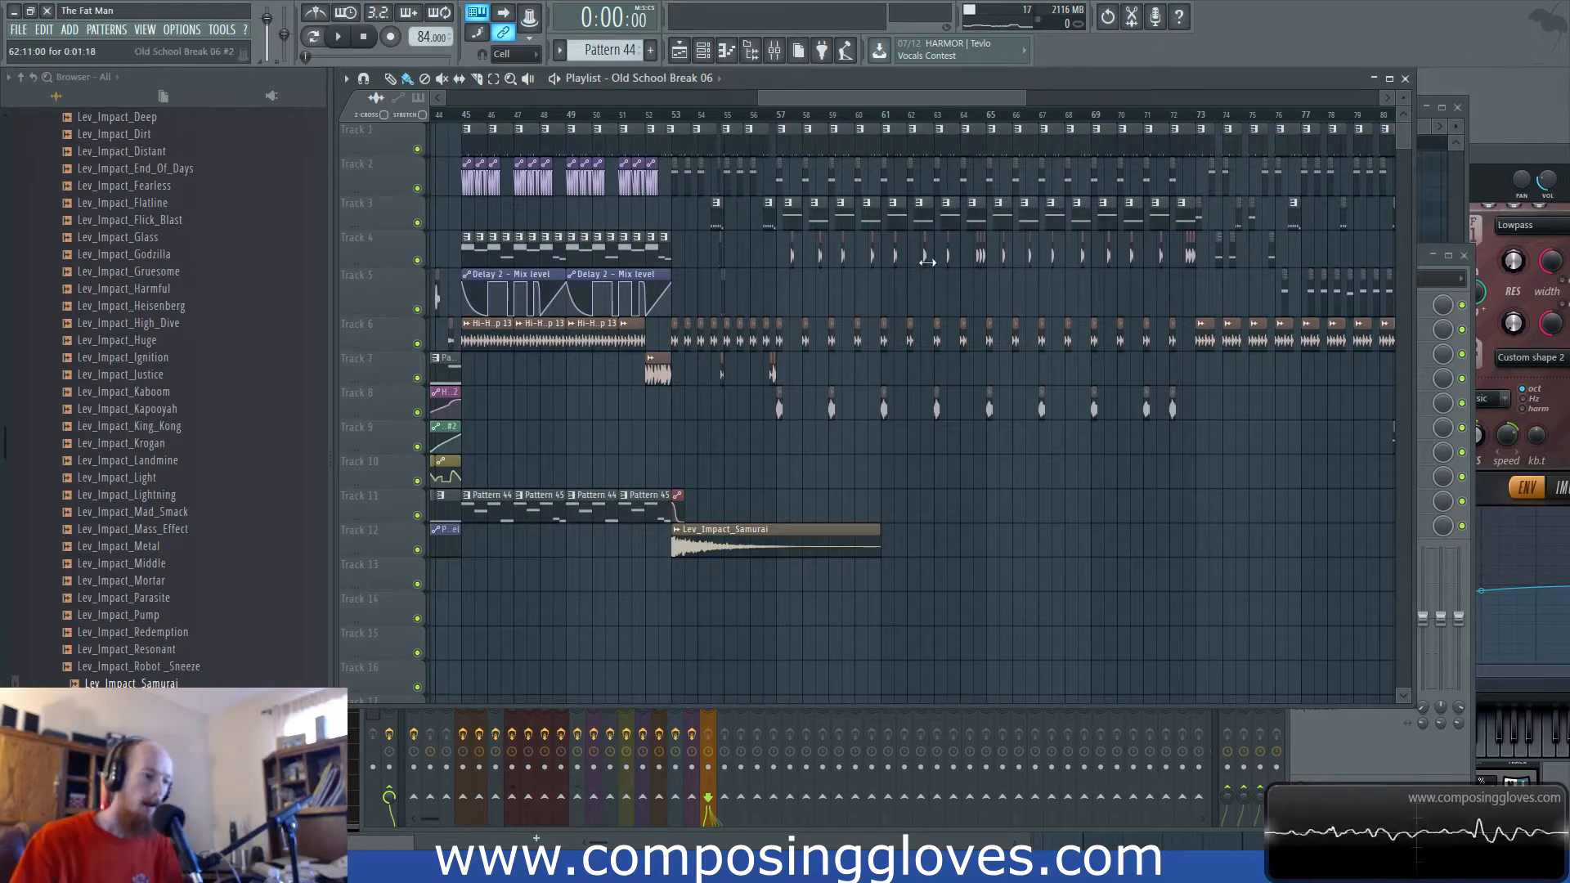
{"action": "scroll", "coordinate": [925, 306], "scroll_direction": "down", "scroll_amount": 3}
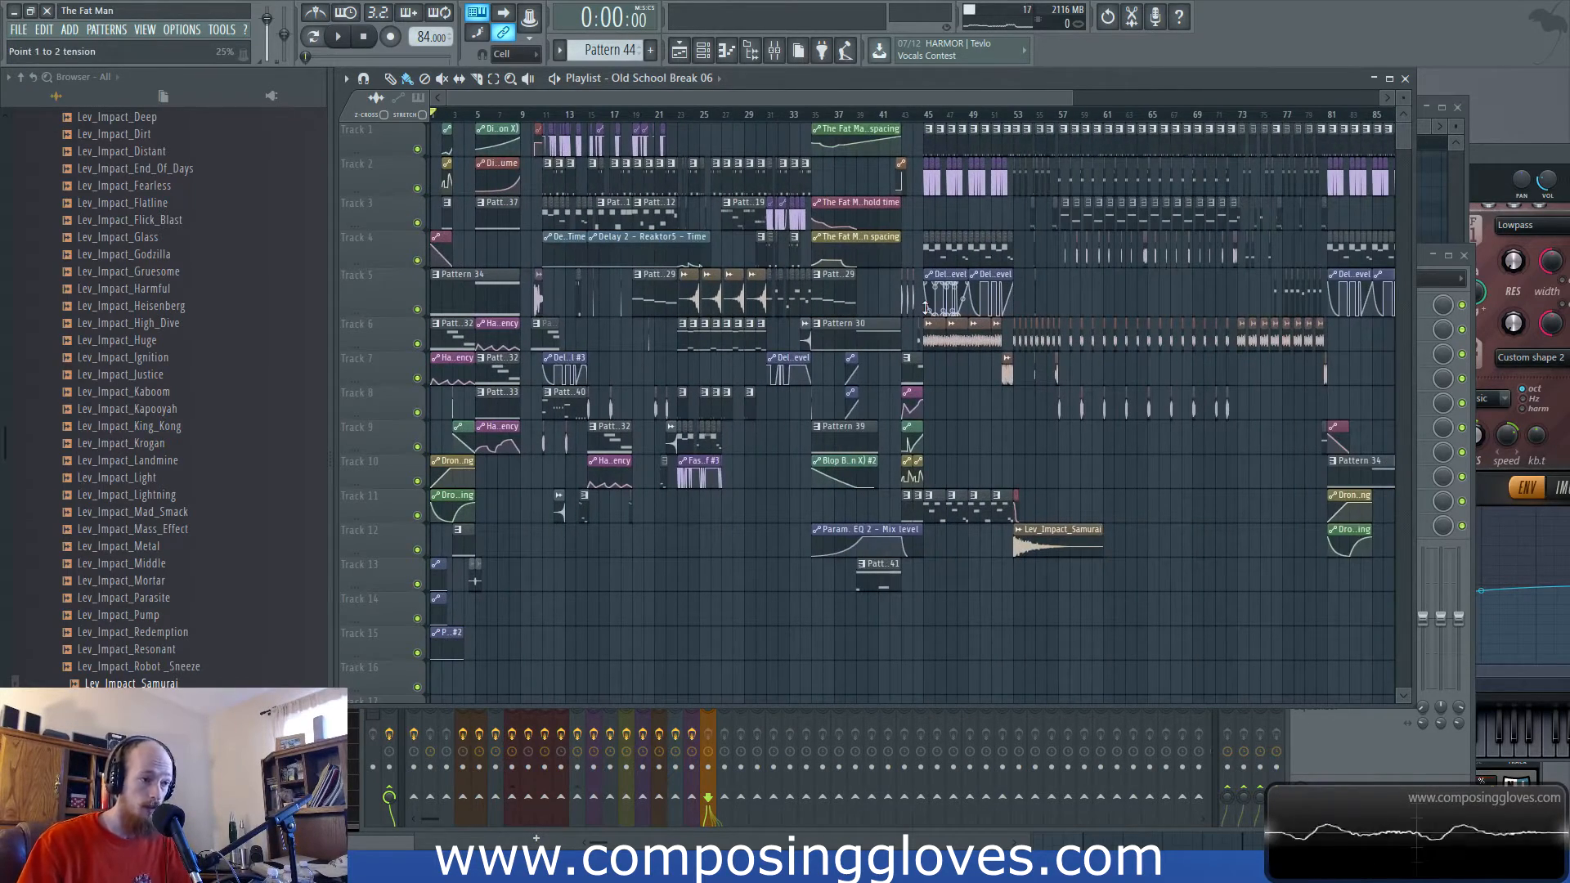
{"action": "scroll", "coordinate": [720, 287], "scroll_direction": "up", "scroll_amount": 3}
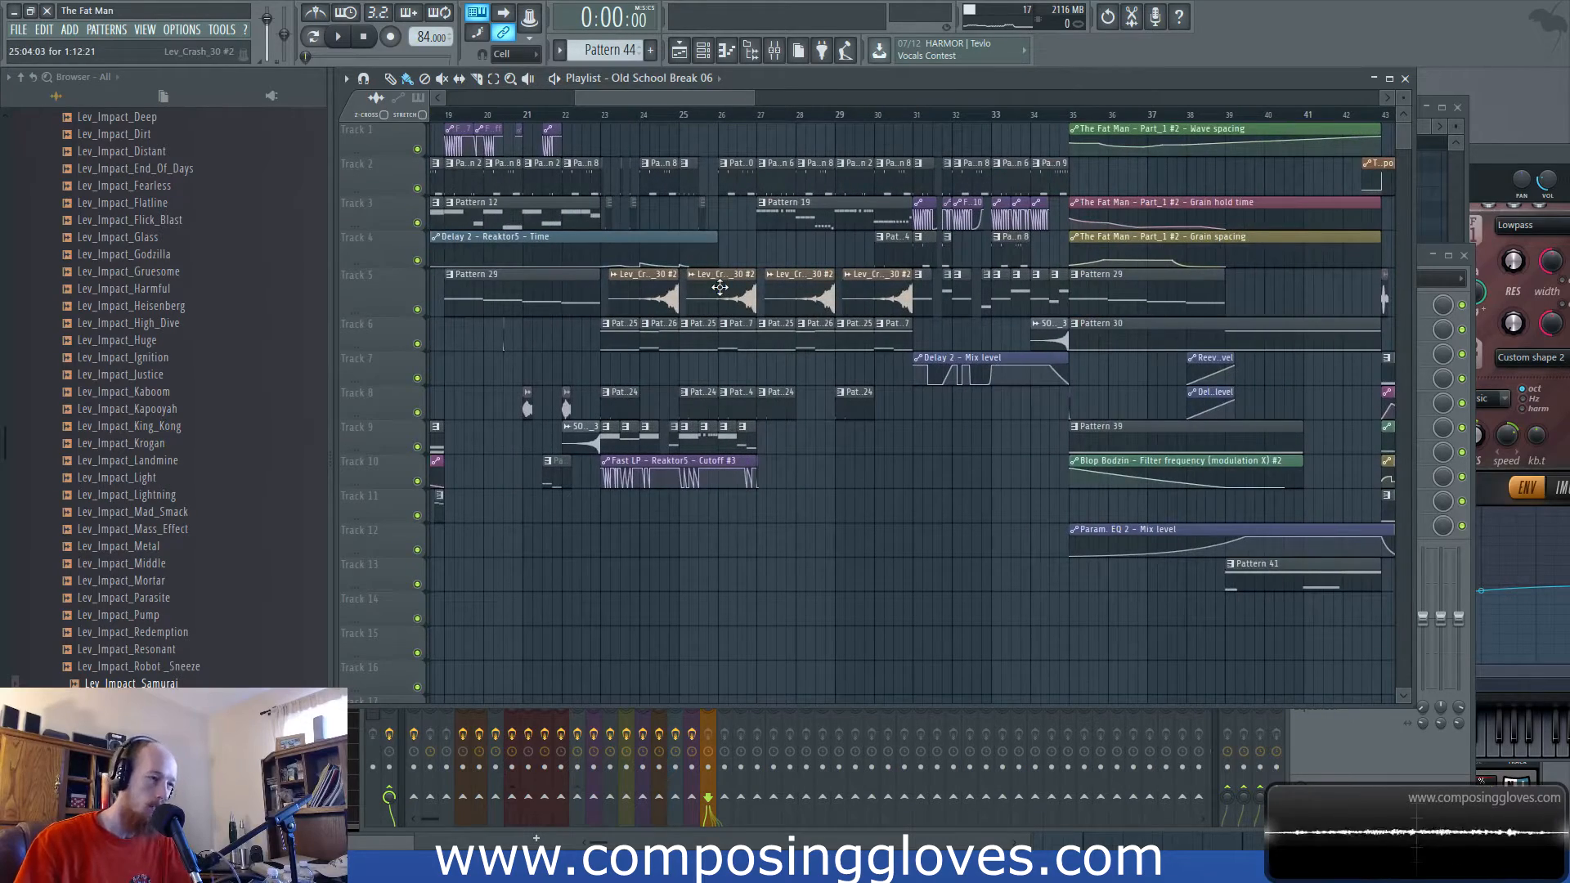
{"action": "left_click", "coordinate": [781, 57]}
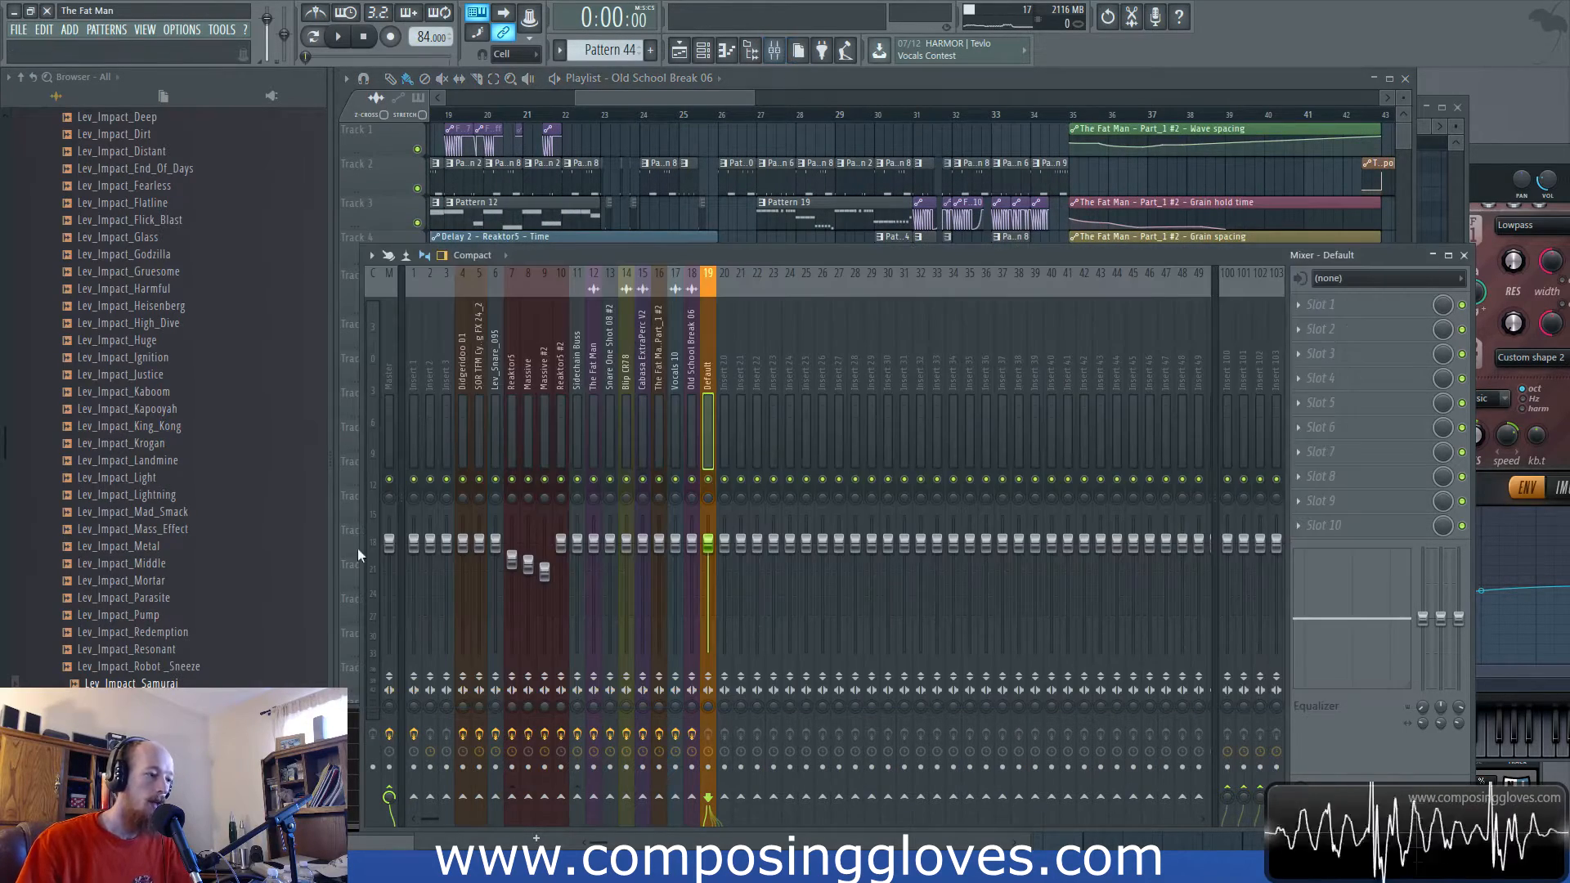
{"action": "left_click_drag", "start_coordinate": [652, 99], "coordinate": [500, 123]}
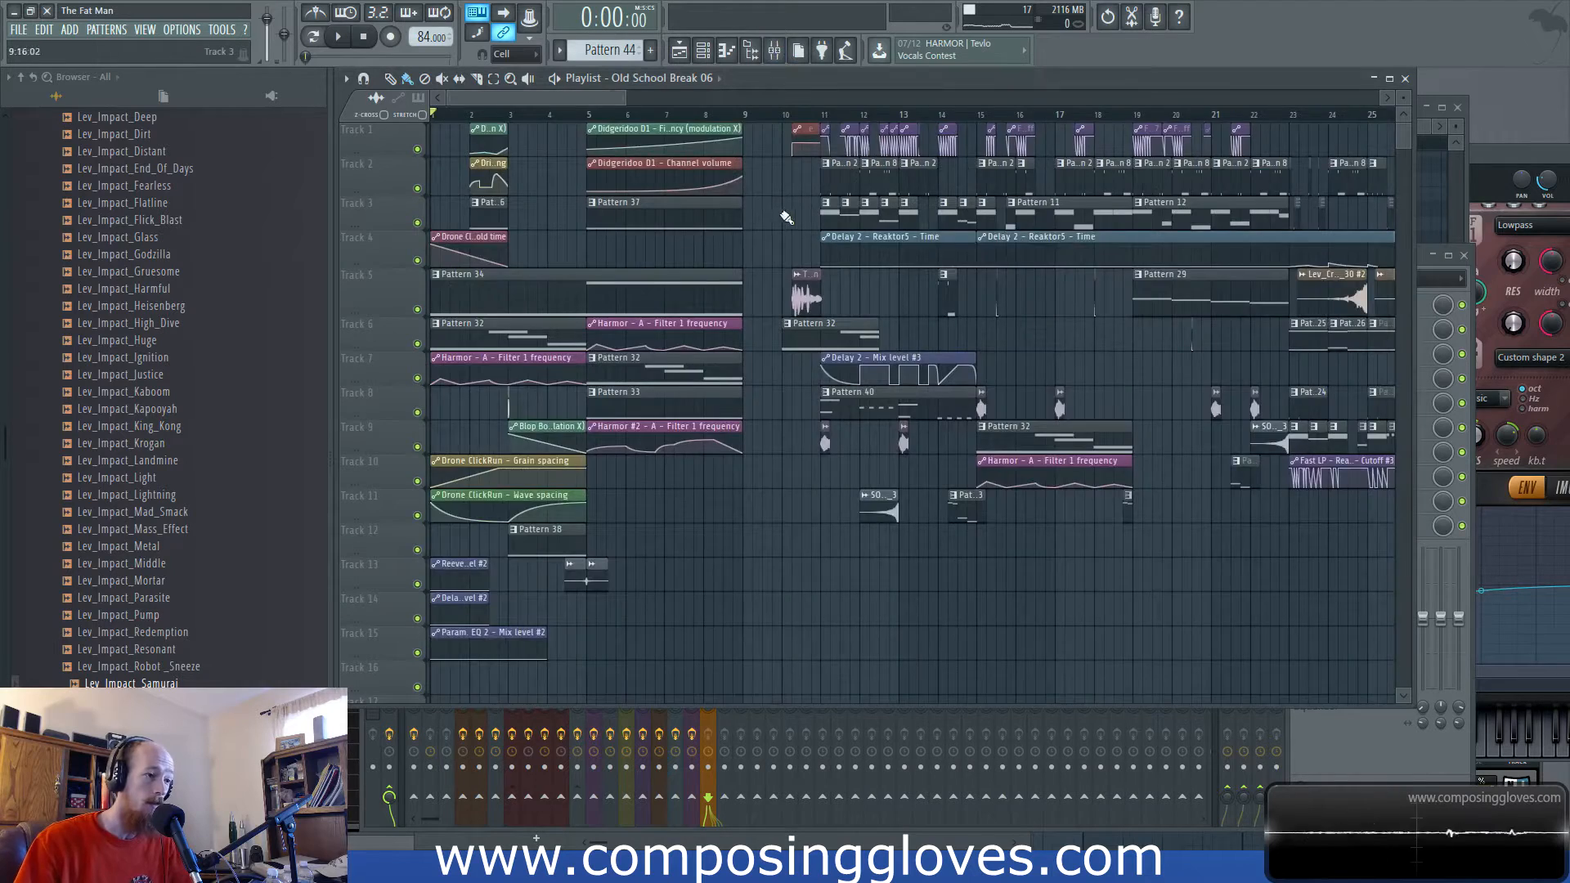
Open the Track 3 Pattern 11 clip in the piano roll to view its Reaktor5 notes, and return to the playlist.
{"action": "scroll", "coordinate": [800, 220], "scroll_direction": "up", "scroll_amount": 4}
{"action": "double_click", "coordinate": [965, 222]}
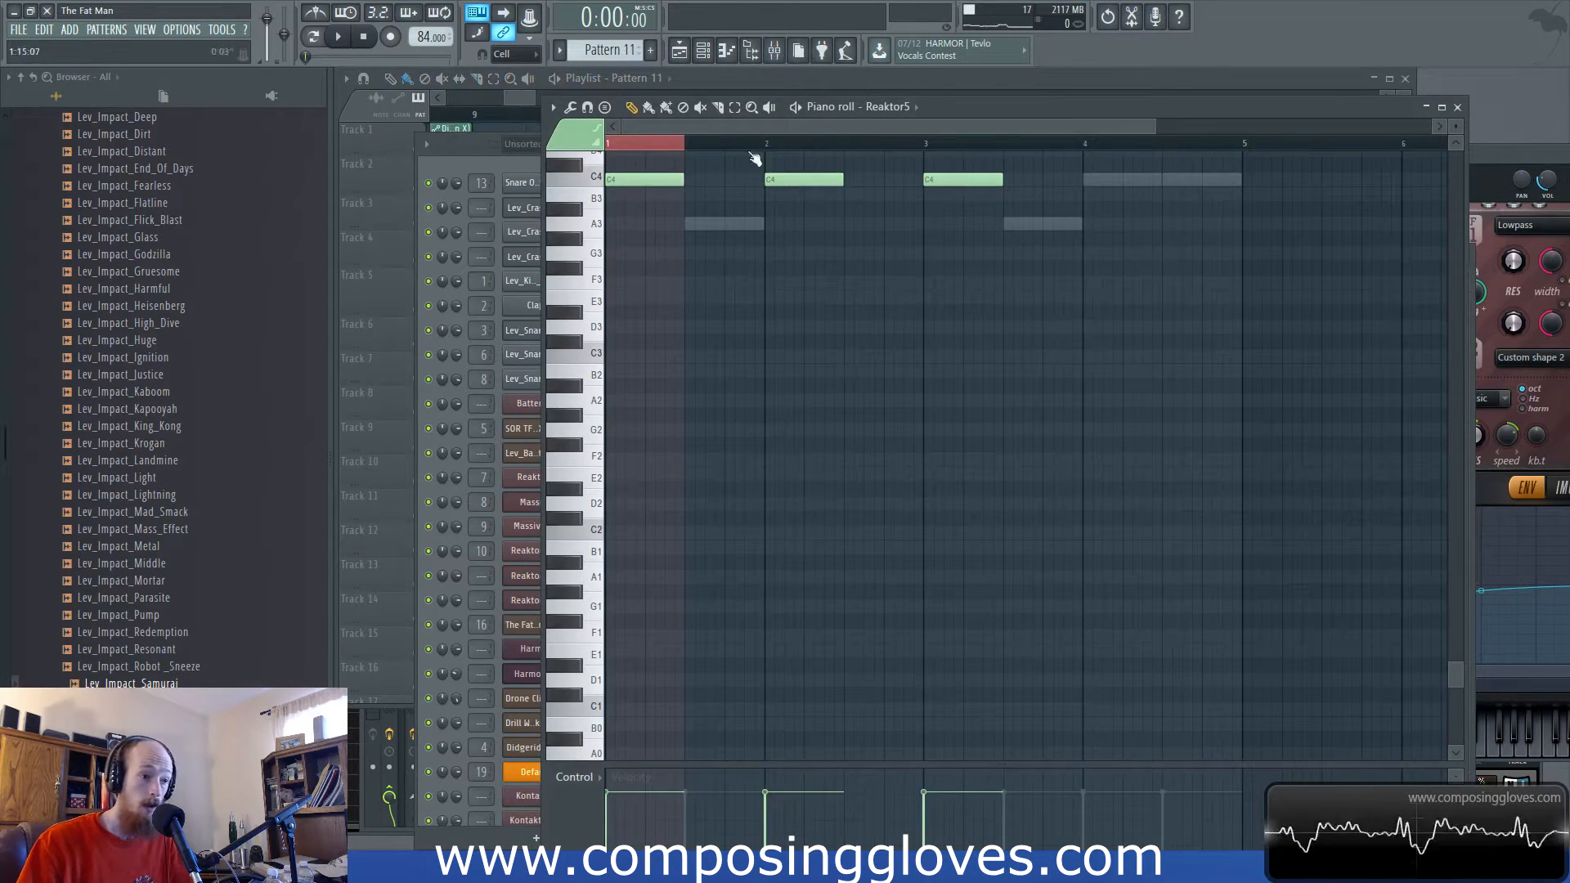
{"action": "left_click", "coordinate": [885, 75]}
Examine the arrangement from the song's end back to the transition and hi-hat loop section around bars 43 to 53.
{"action": "left_click_drag", "start_coordinate": [509, 100], "coordinate": [1380, 97]}
{"action": "scroll", "coordinate": [1085, 372], "scroll_direction": "up", "scroll_amount": 5}
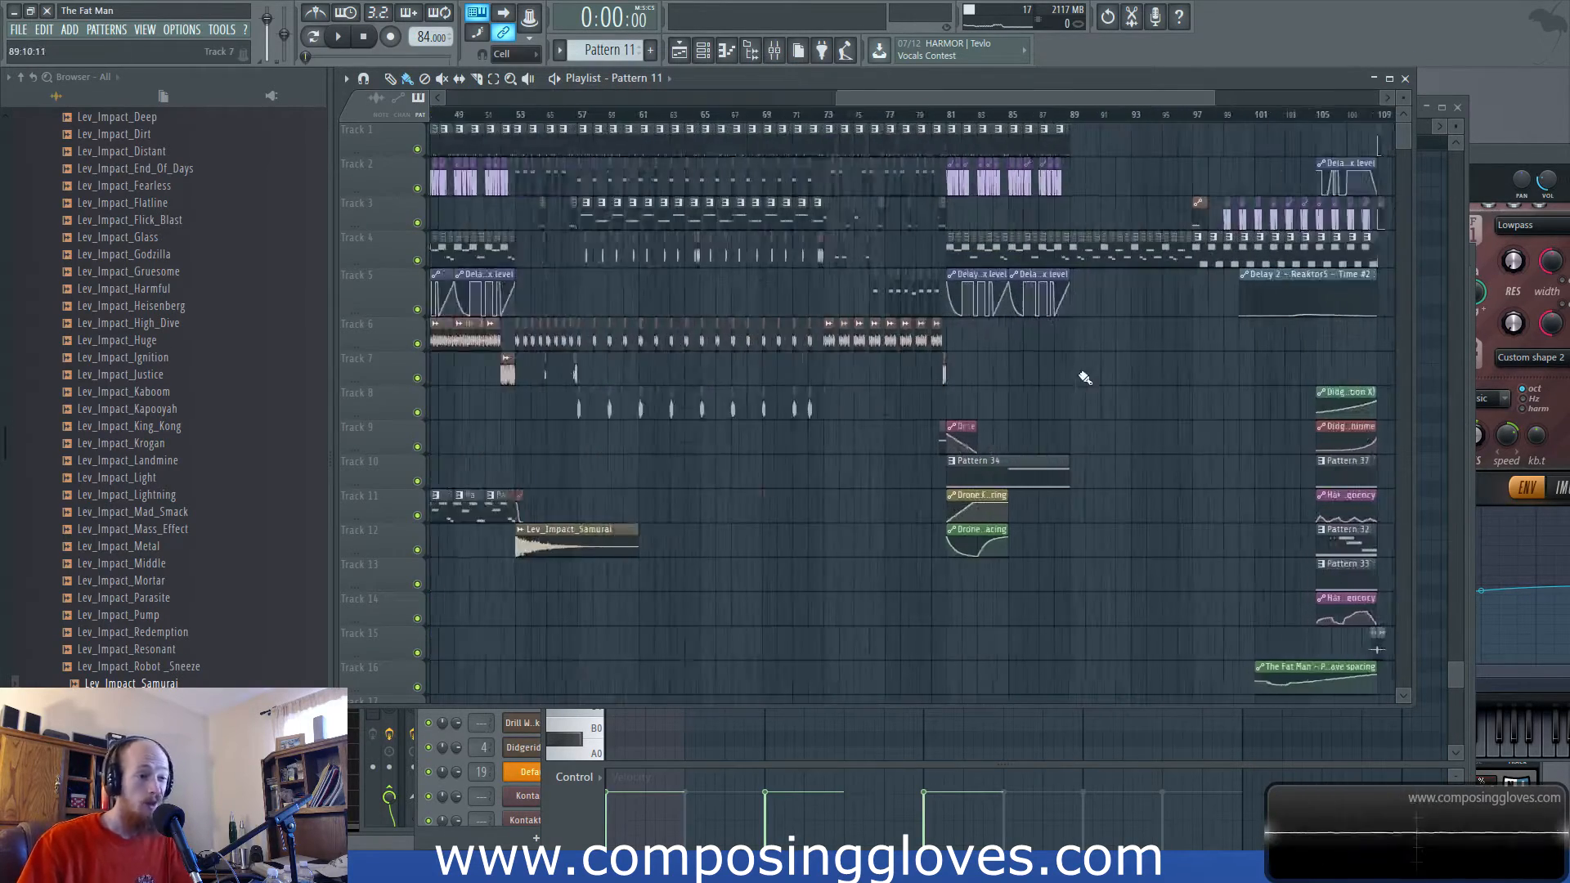
{"action": "scroll", "coordinate": [1143, 354], "scroll_direction": "down", "scroll_amount": 5}
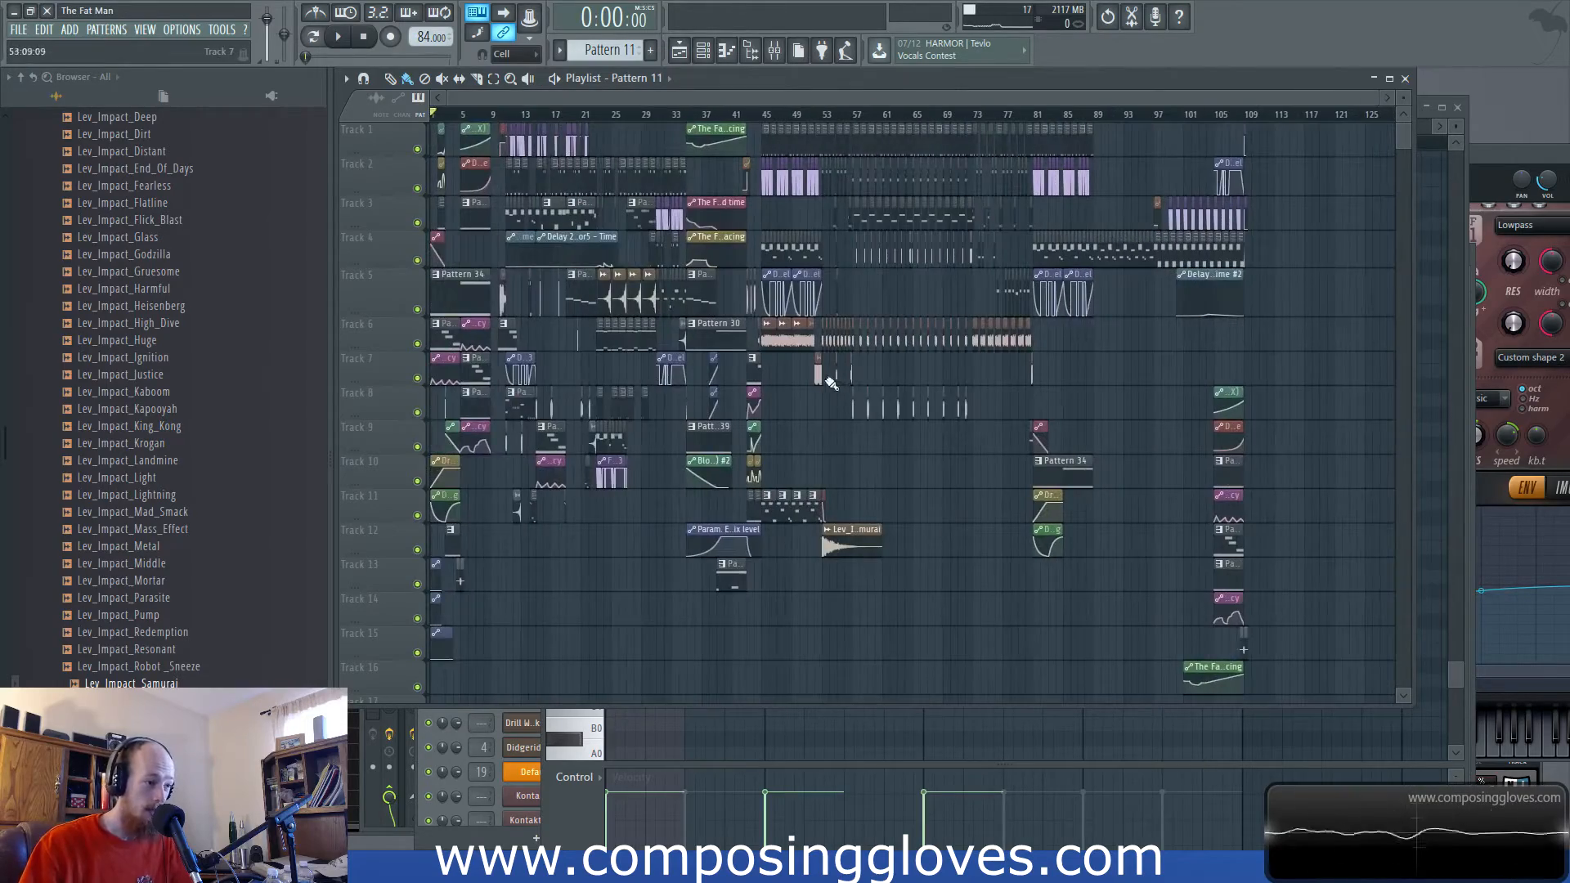
{"action": "scroll", "coordinate": [1096, 420], "scroll_direction": "up", "scroll_amount": 6}
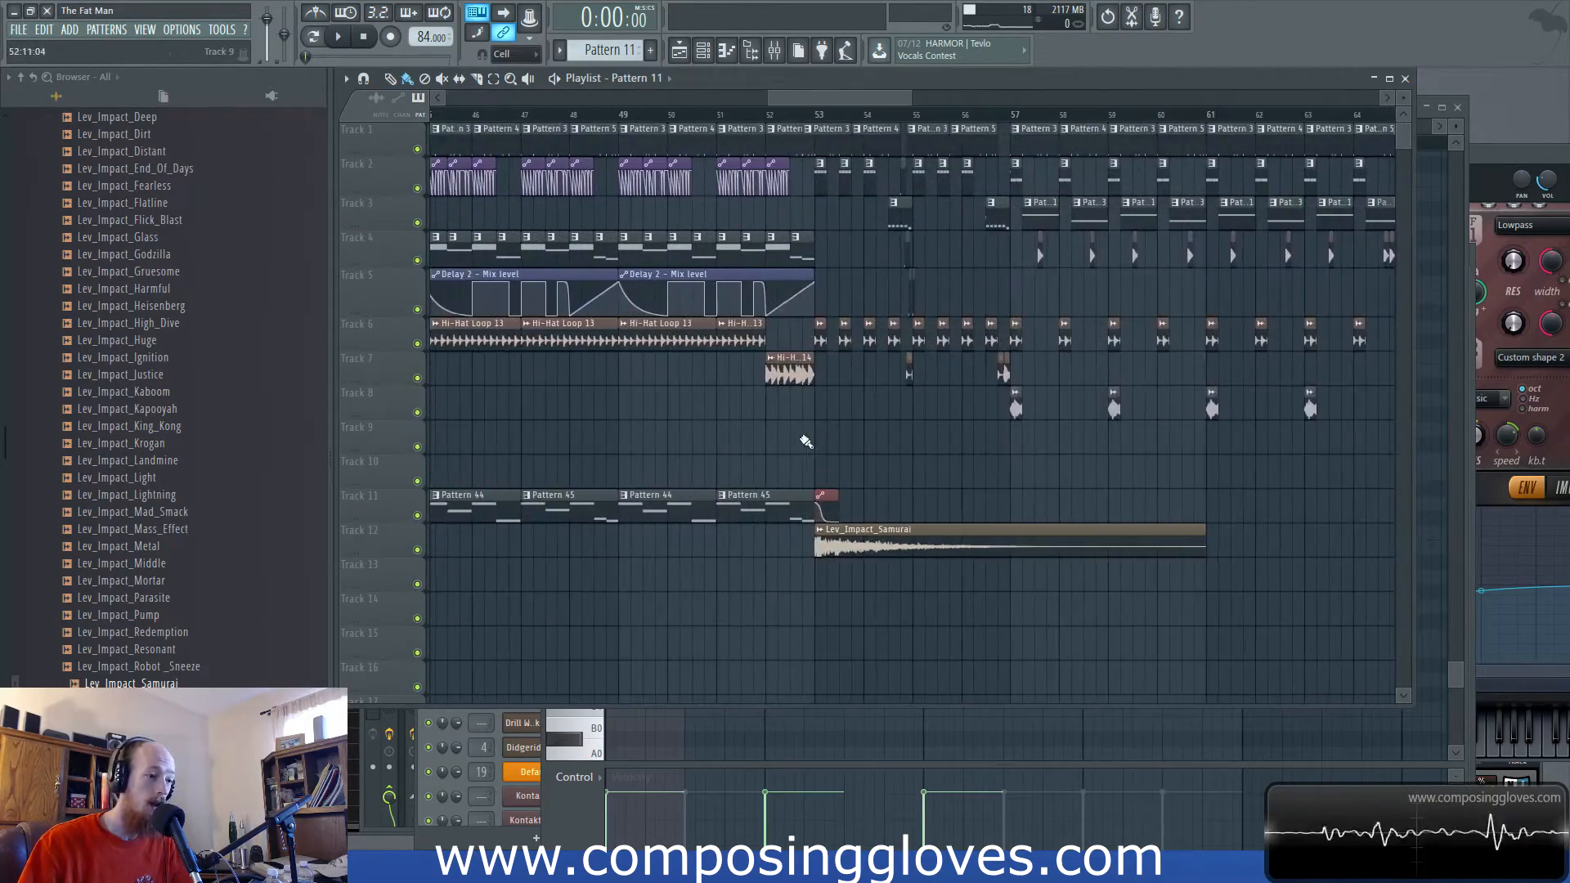
{"action": "scroll", "coordinate": [1034, 455], "scroll_direction": "down", "scroll_amount": 1}
{"action": "scroll", "coordinate": [880, 410], "scroll_direction": "up", "scroll_amount": 2}
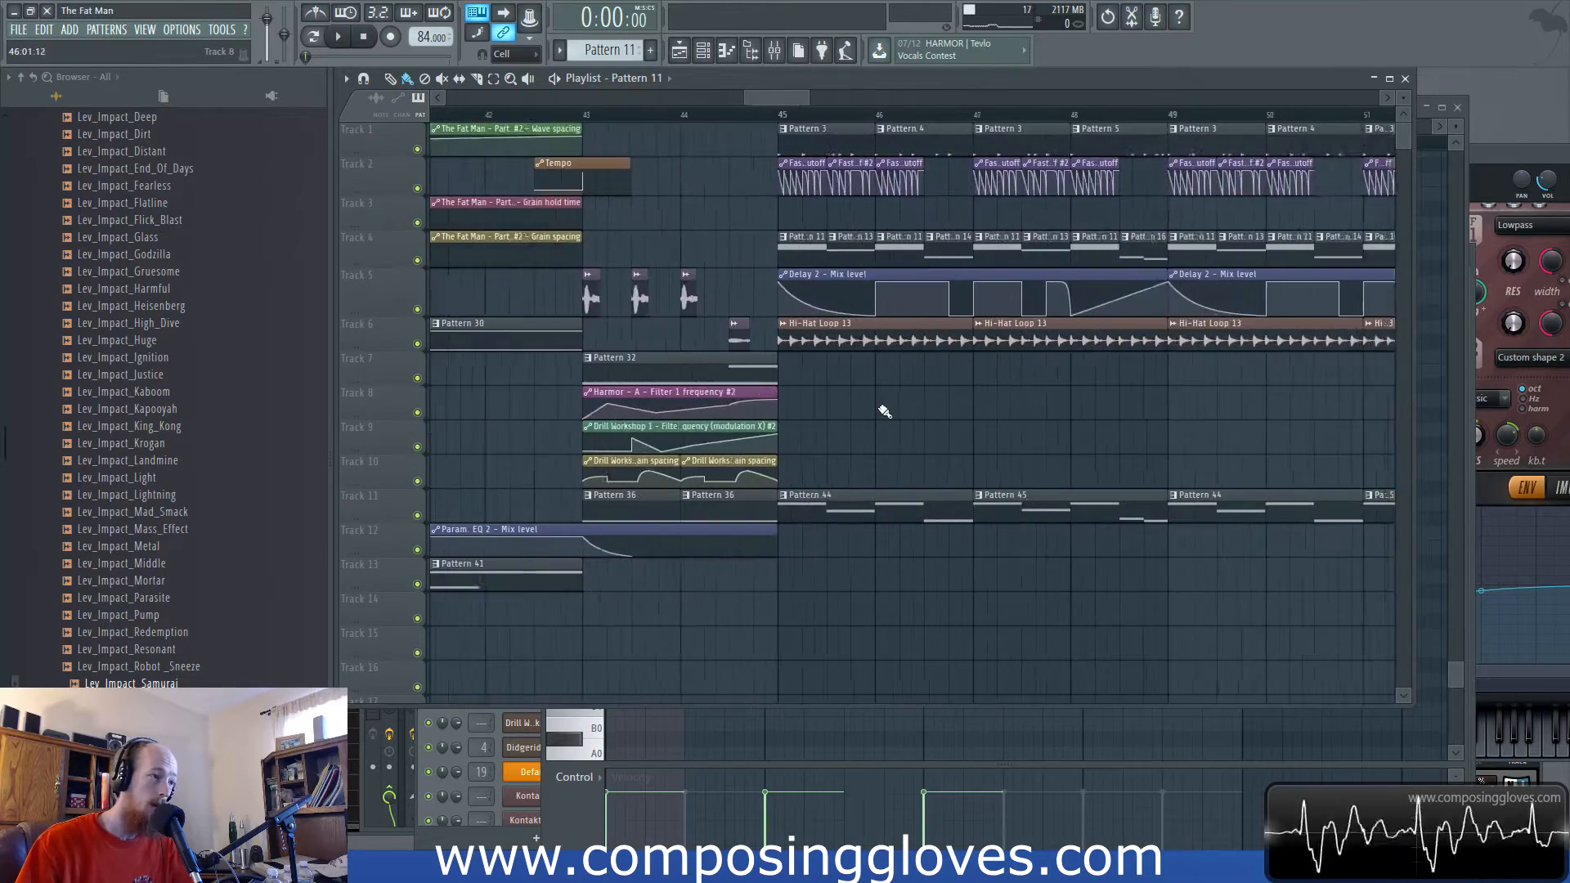
{"action": "scroll", "coordinate": [886, 407], "scroll_direction": "down", "scroll_amount": 5}
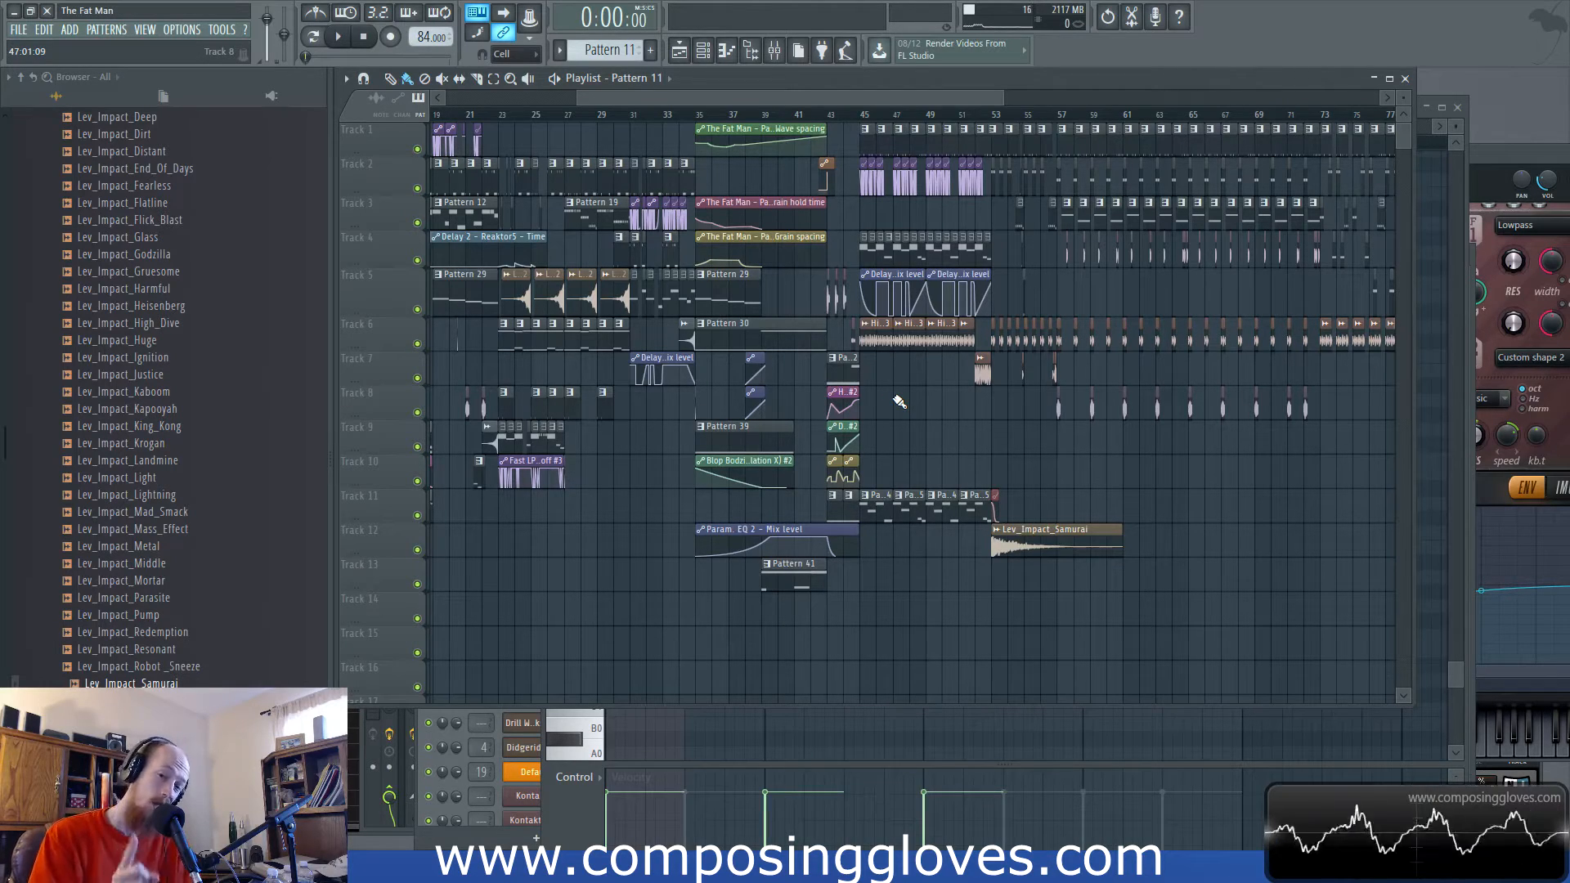
Look over the whole arrangement in the playlist and zoom in on the intro's clips.
{"action": "left_click_drag", "start_coordinate": [732, 97], "coordinate": [599, 99]}
{"action": "scroll", "coordinate": [714, 250], "scroll_direction": "down", "scroll_amount": 5}
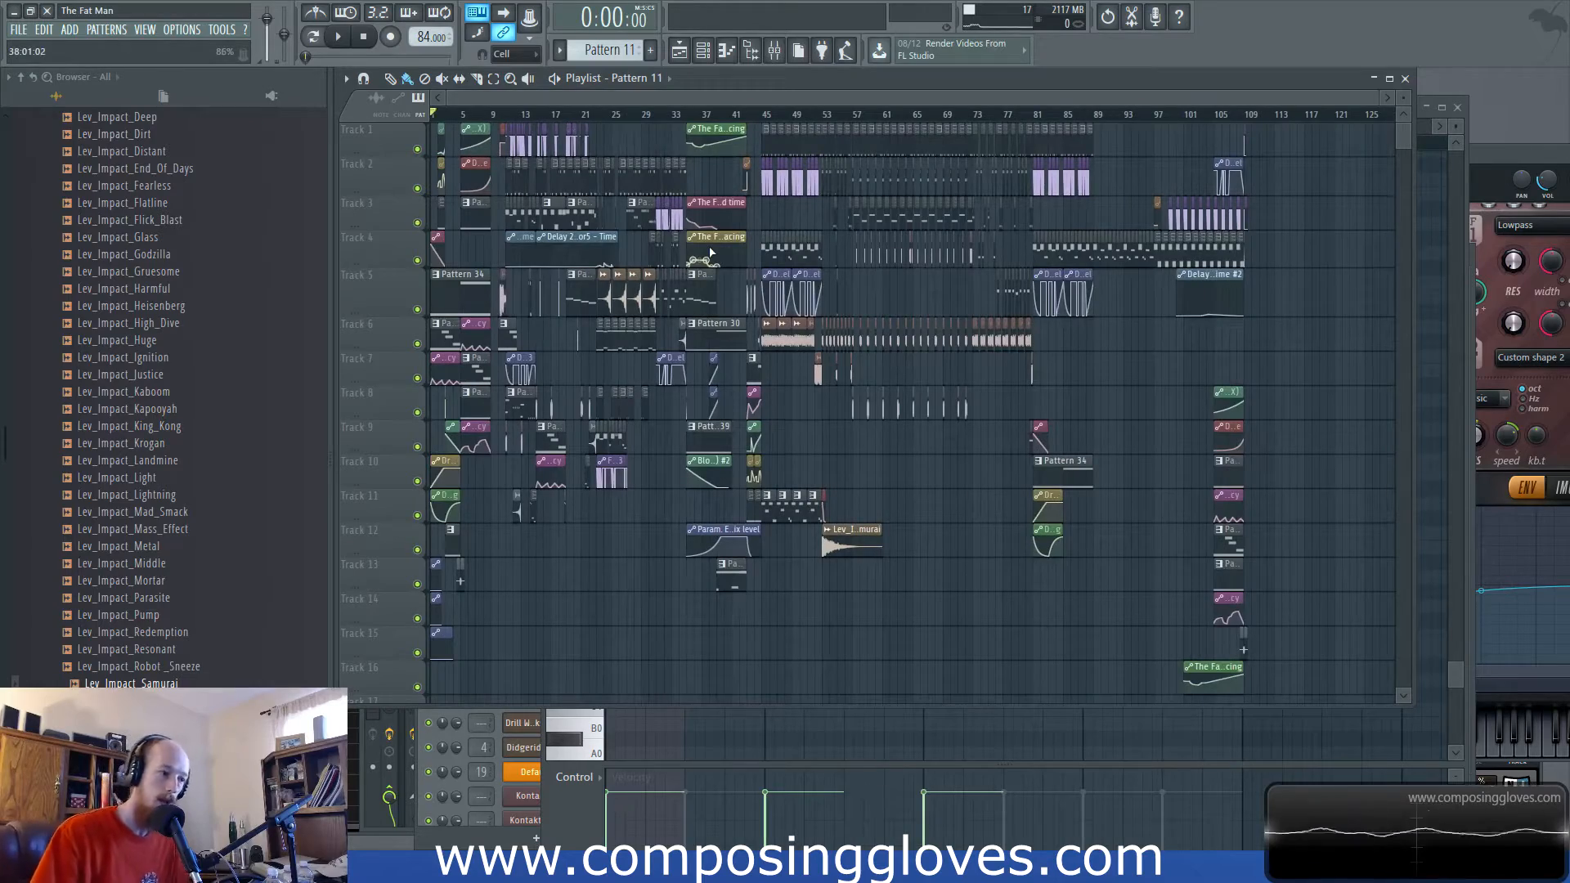
{"action": "scroll", "coordinate": [658, 380], "scroll_direction": "up", "scroll_amount": 4}
{"action": "left_click_drag", "start_coordinate": [658, 389], "coordinate": [1568, 492]}
{"action": "scroll", "coordinate": [683, 99], "scroll_direction": "up", "scroll_amount": 2}
Move the playlist window aside to uncover the channel rack, and bring the channel rack into view.
{"action": "left_click_drag", "start_coordinate": [683, 79], "coordinate": [949, 93]}
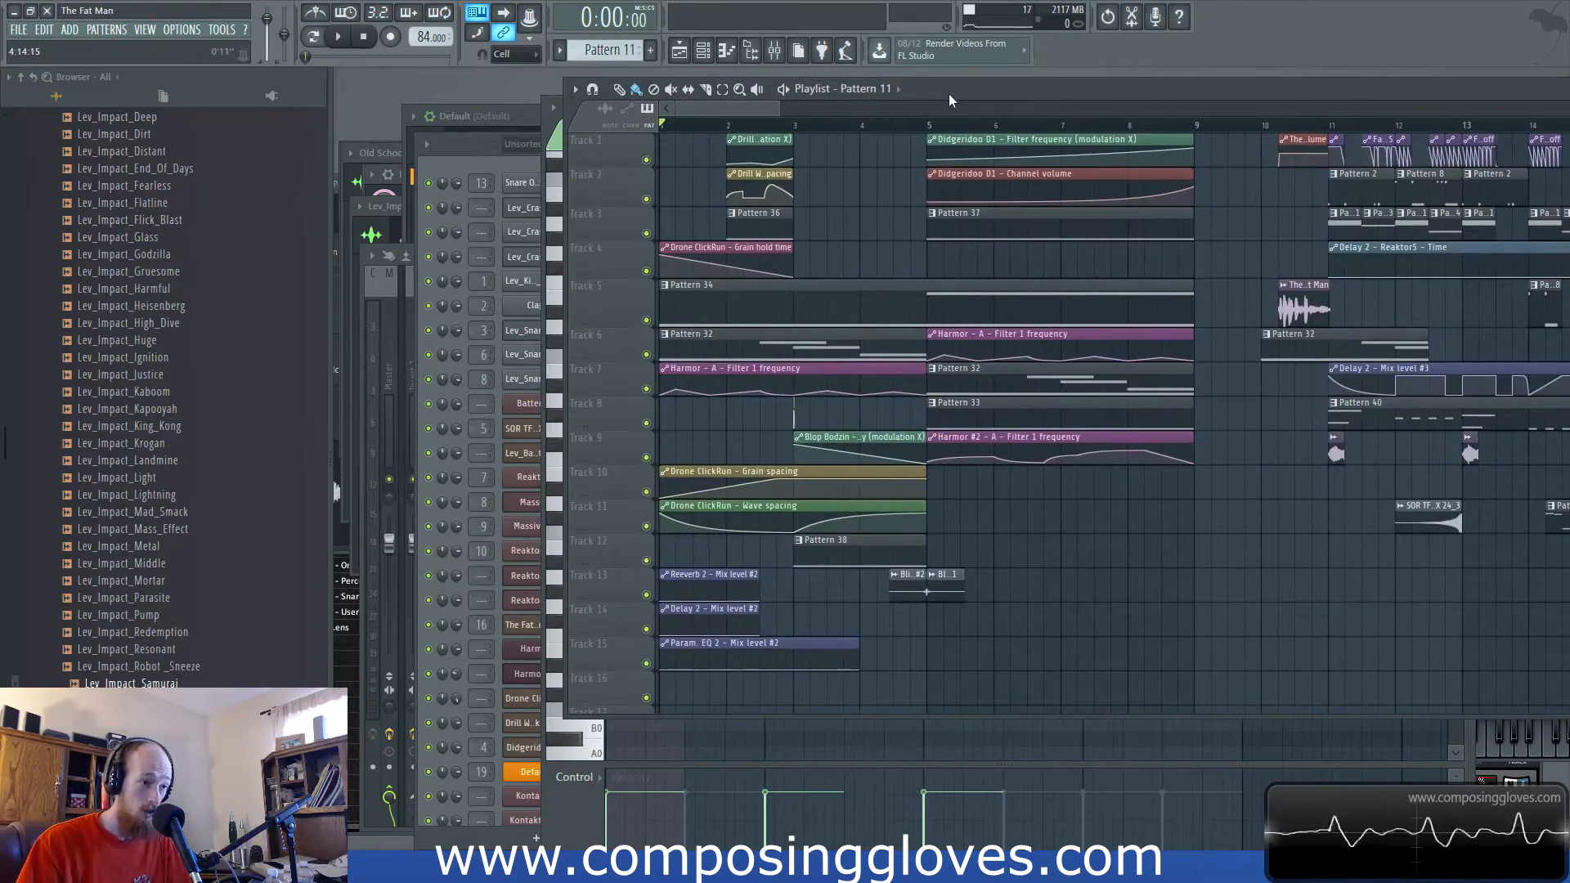
{"action": "key", "text": "F6"}
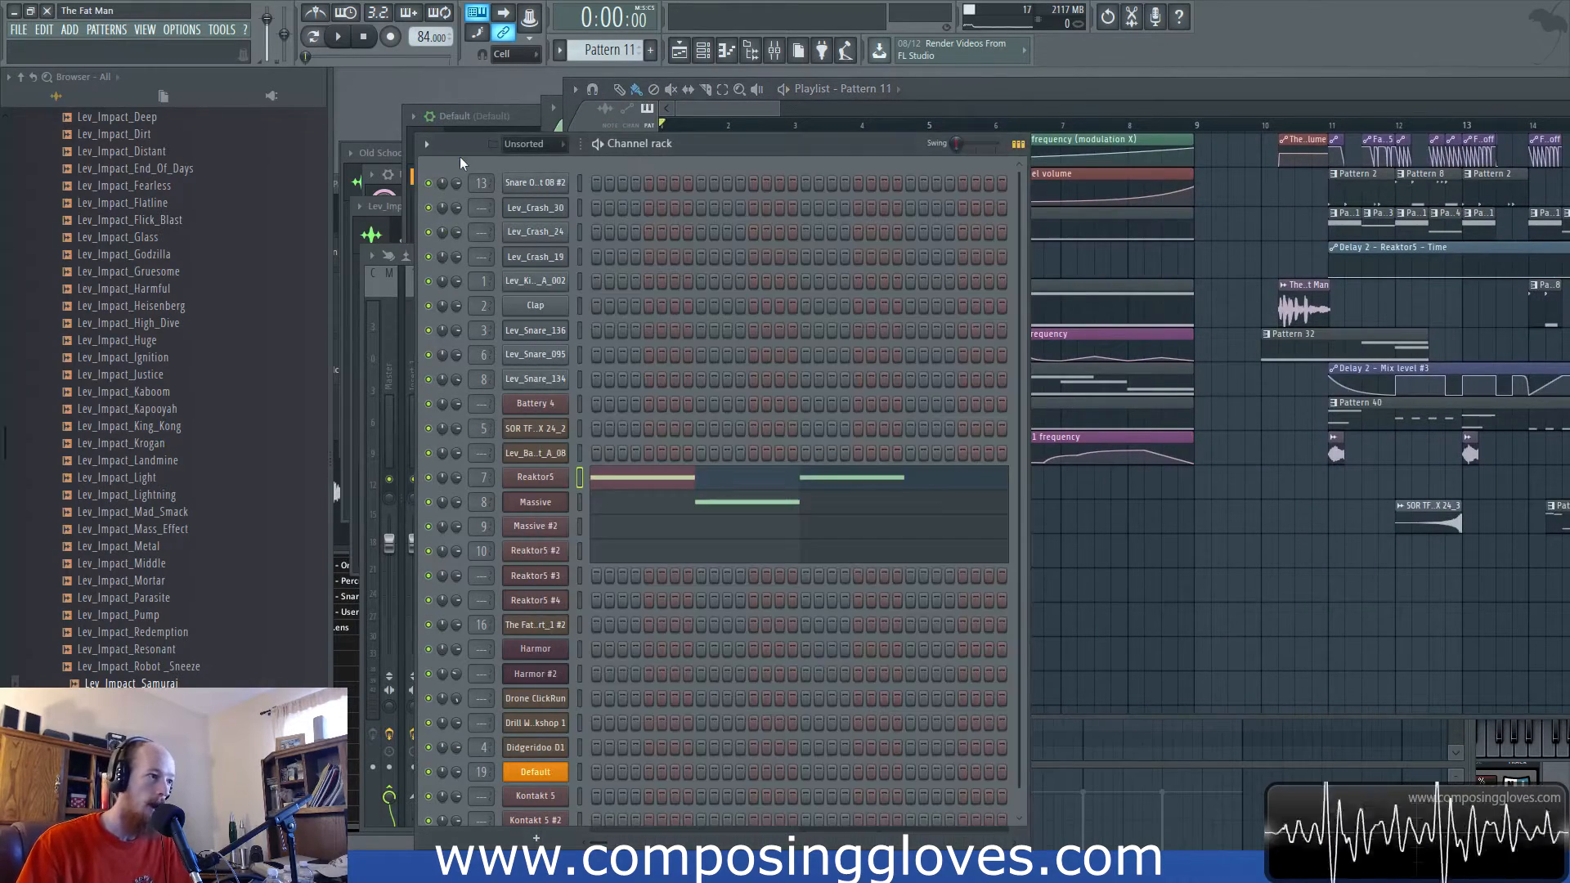
{"action": "left_click_drag", "start_coordinate": [765, 111], "coordinate": [810, 107]}
Set the playback position to bar 11 on the playlist timeline.
{"action": "left_click", "coordinate": [991, 123]}
{"action": "scroll", "coordinate": [936, 192], "scroll_direction": "down", "scroll_amount": 5}
{"action": "scroll", "coordinate": [1095, 164], "scroll_direction": "up", "scroll_amount": 6}
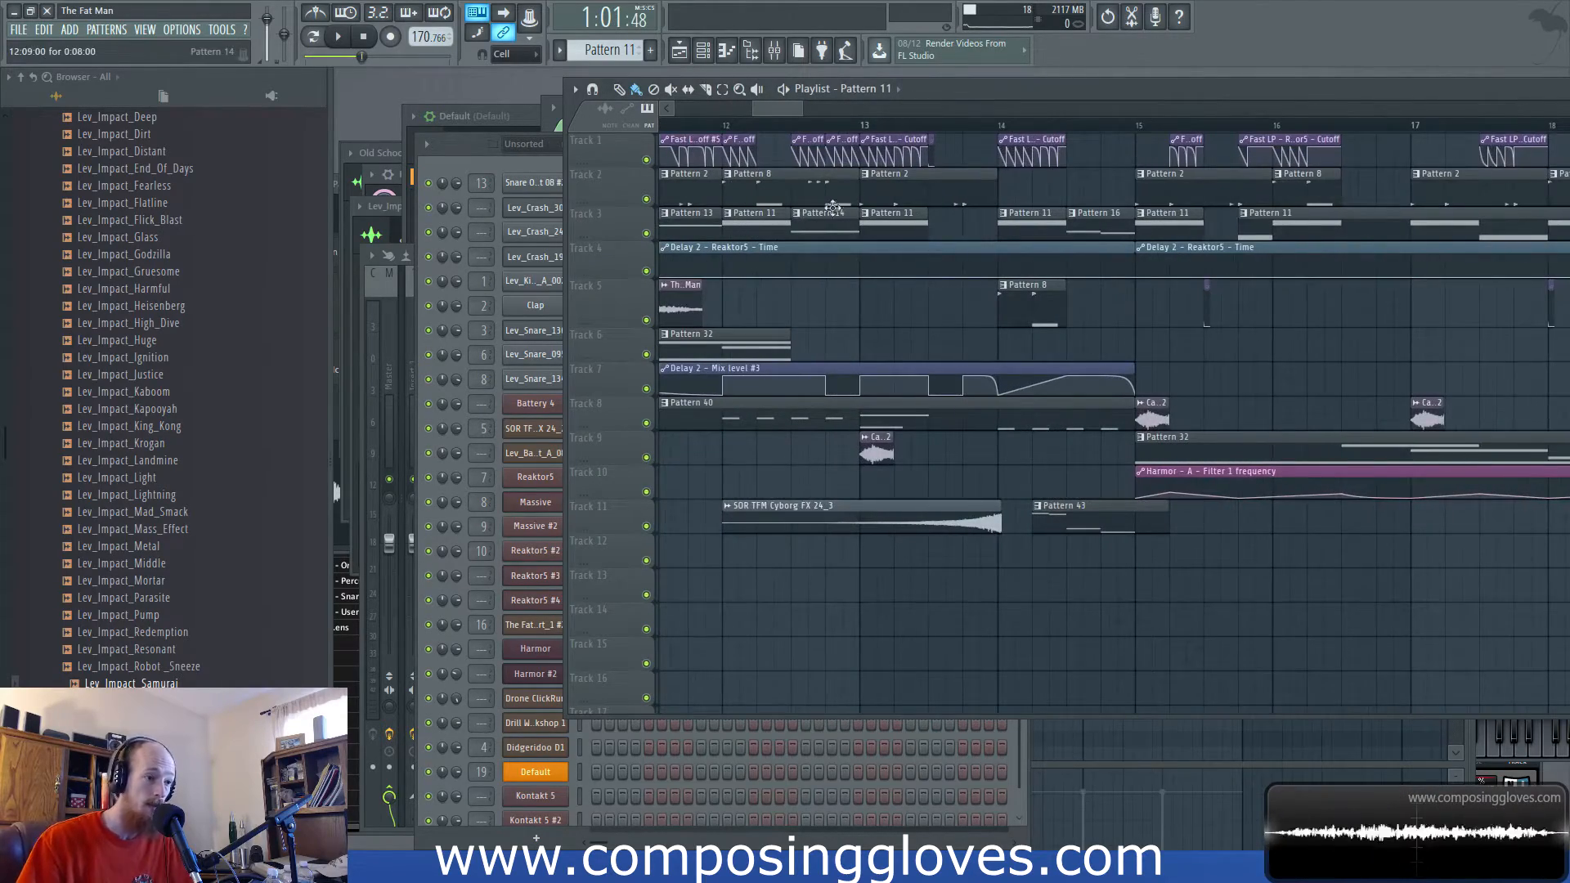
{"action": "left_click_drag", "start_coordinate": [832, 207], "coordinate": [1037, 223]}
{"action": "left_click", "coordinate": [798, 127]}
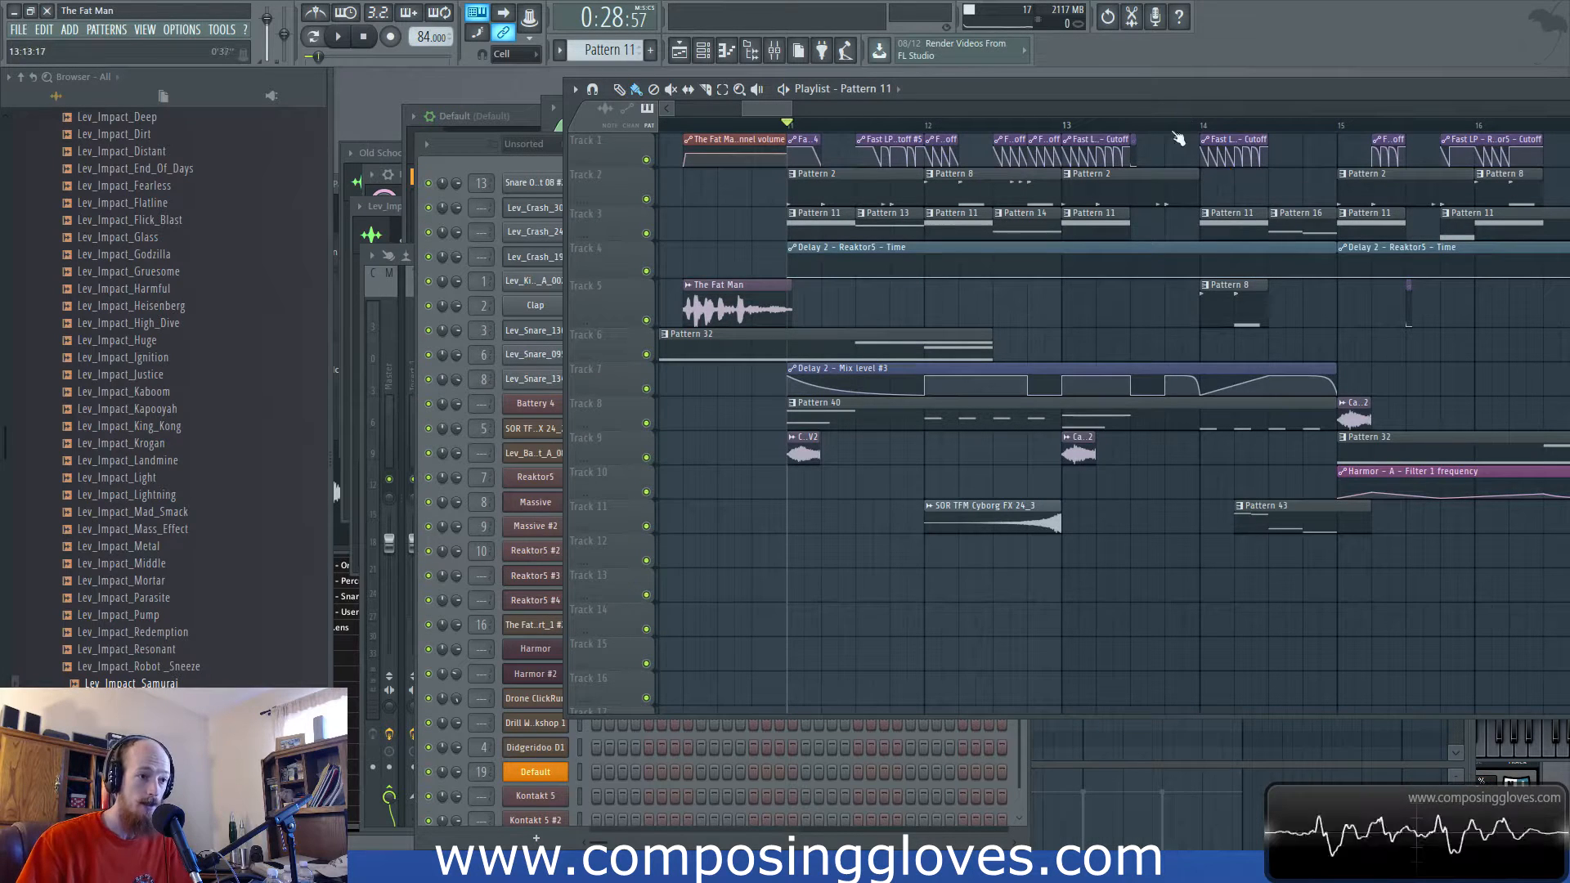
Select the Pattern 2, Pattern 40 and Delay 2 automation clips crossing bar 13, and play the section from bar 11 to about bar 14.
{"action": "left_click_drag", "start_coordinate": [1158, 149], "coordinate": [1171, 438]}
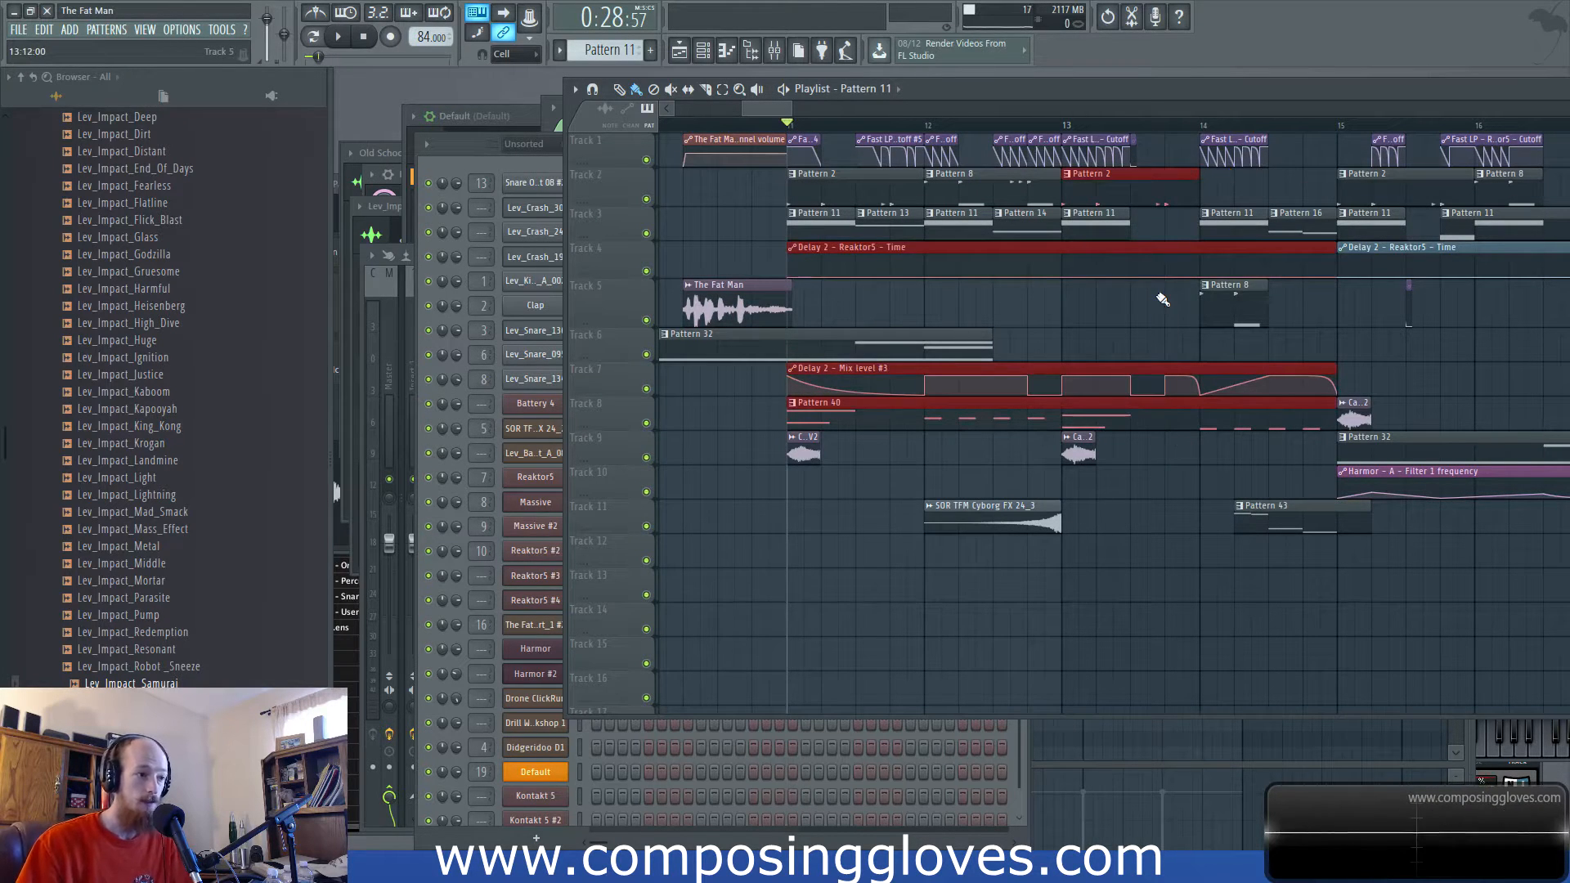
{"action": "key", "text": "space"}
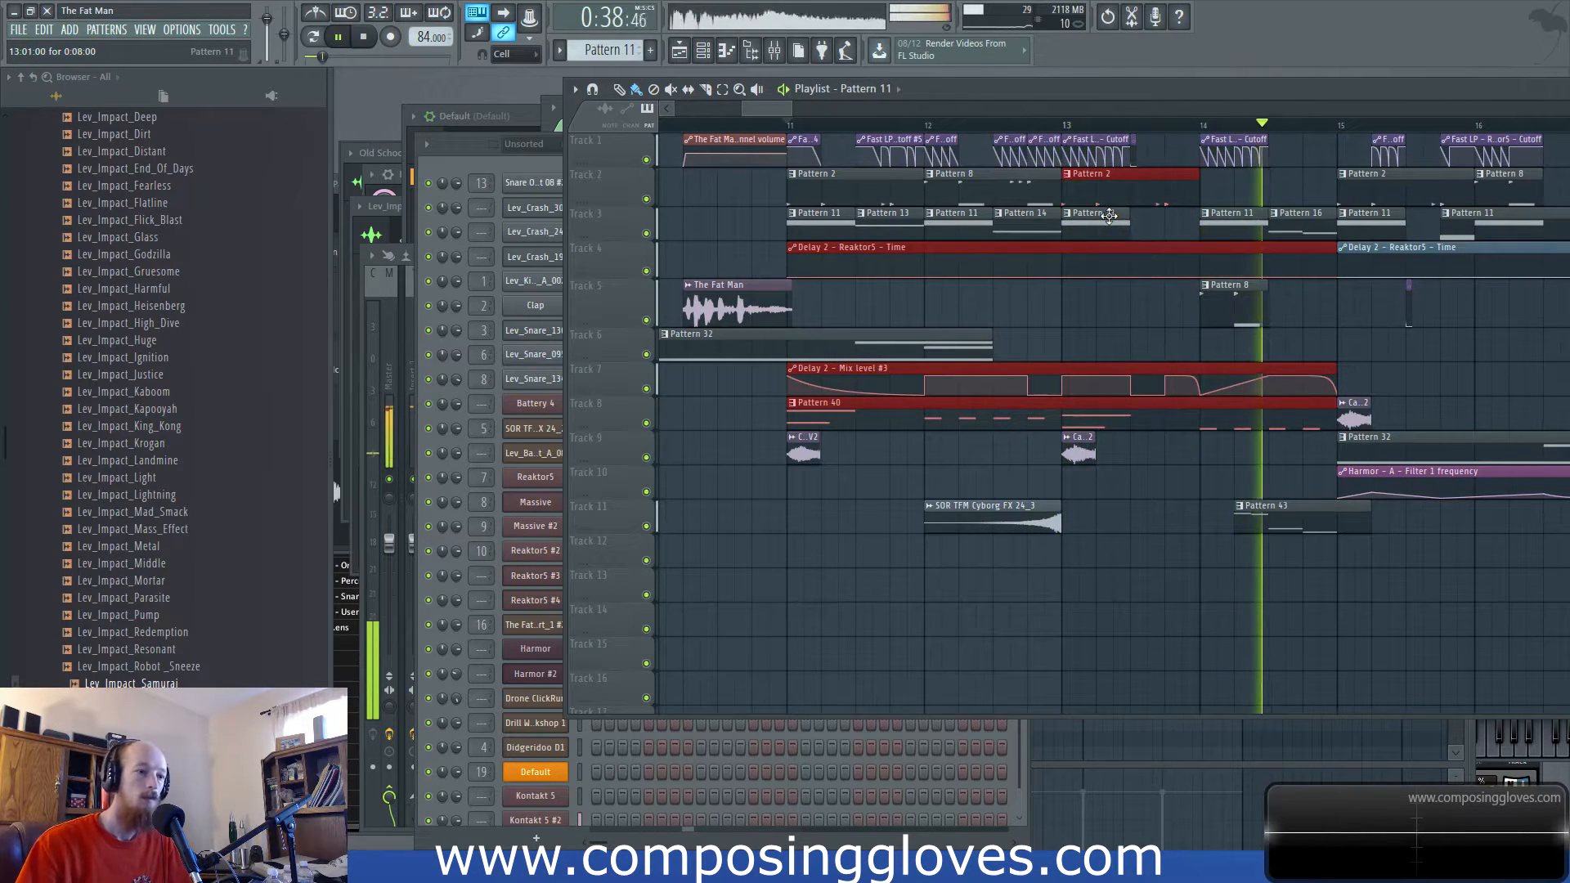
{"action": "key", "text": "space"}
Reposition the channel rack so its channel list stays visible beside the playlist, and look closely at the clips around bar 11.
{"action": "scroll", "coordinate": [1063, 221], "scroll_direction": "down", "scroll_amount": 4}
{"action": "left_click", "coordinate": [448, 152]}
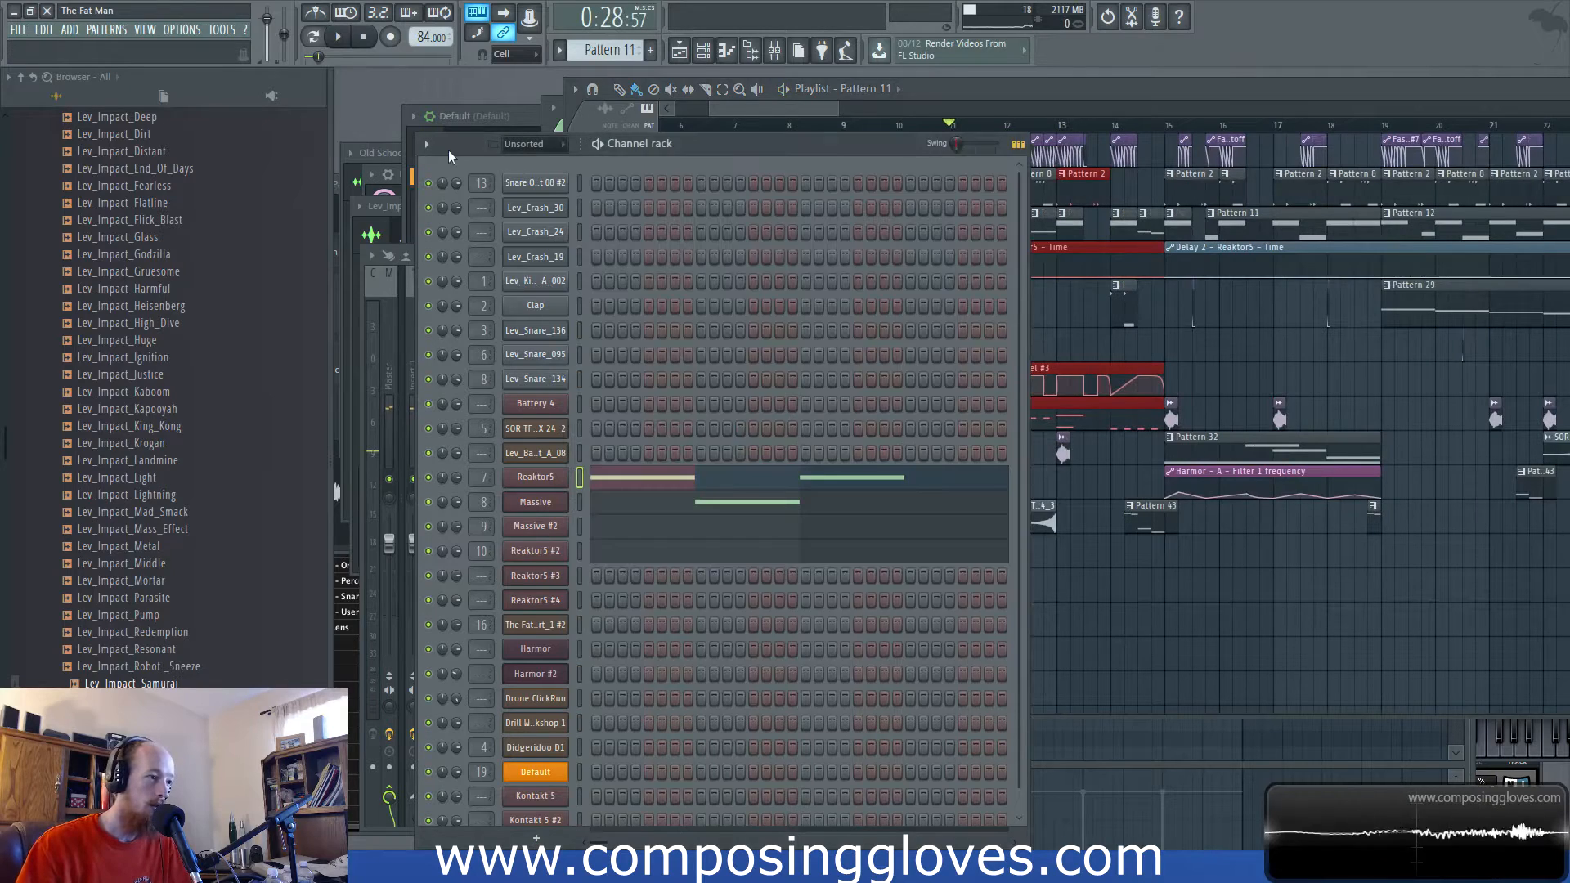
{"action": "left_click_drag", "start_coordinate": [448, 149], "coordinate": [432, 110]}
{"action": "left_click", "coordinate": [1081, 93]}
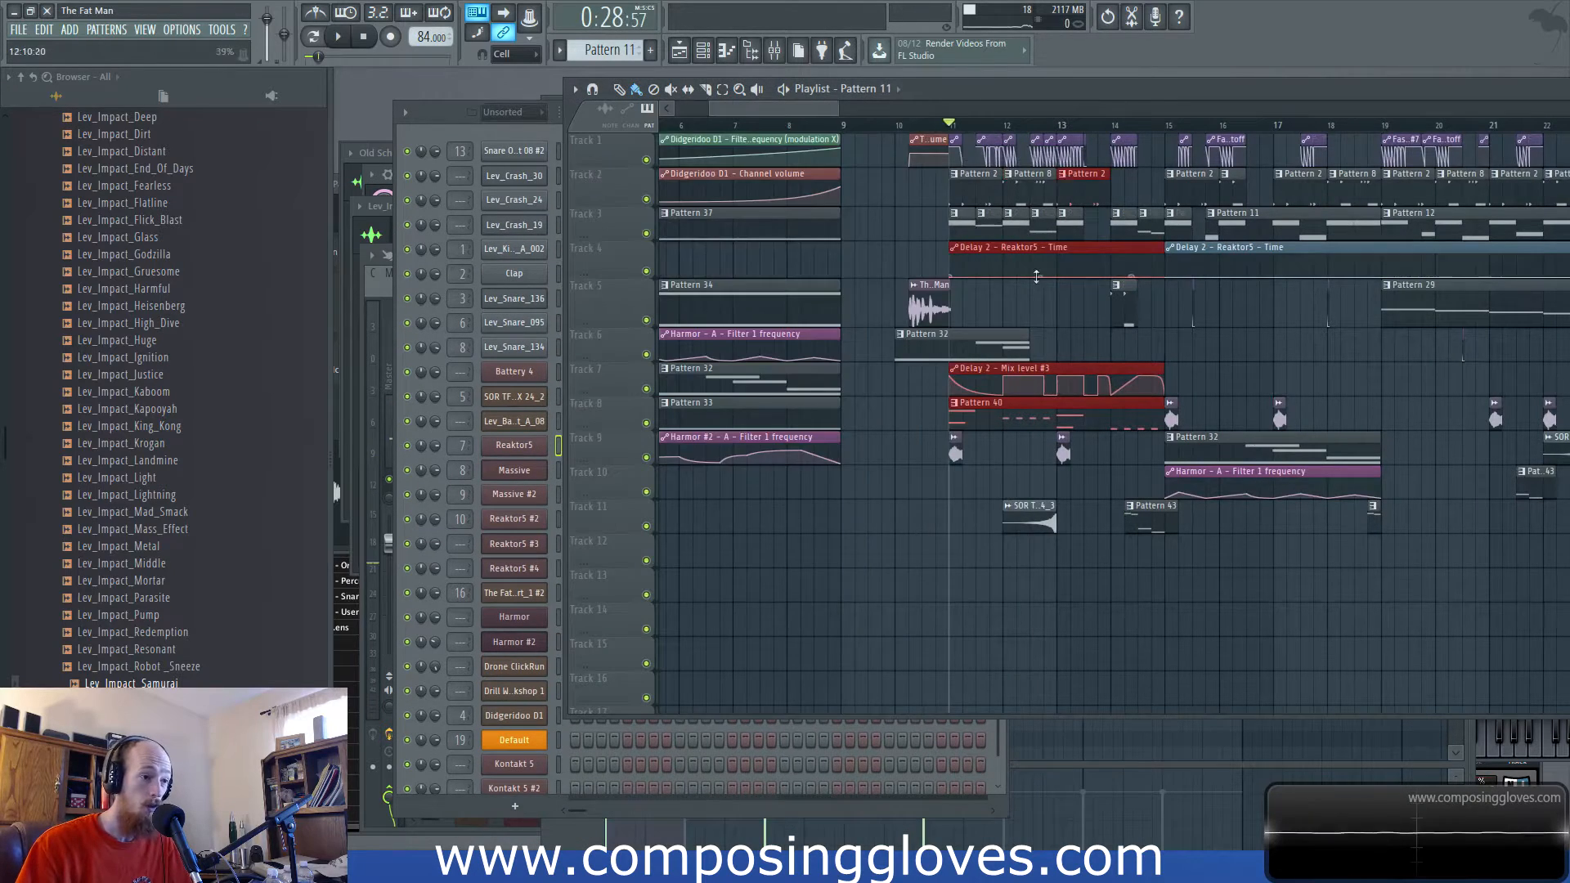
{"action": "scroll", "coordinate": [1036, 276], "scroll_direction": "up", "scroll_amount": 6}
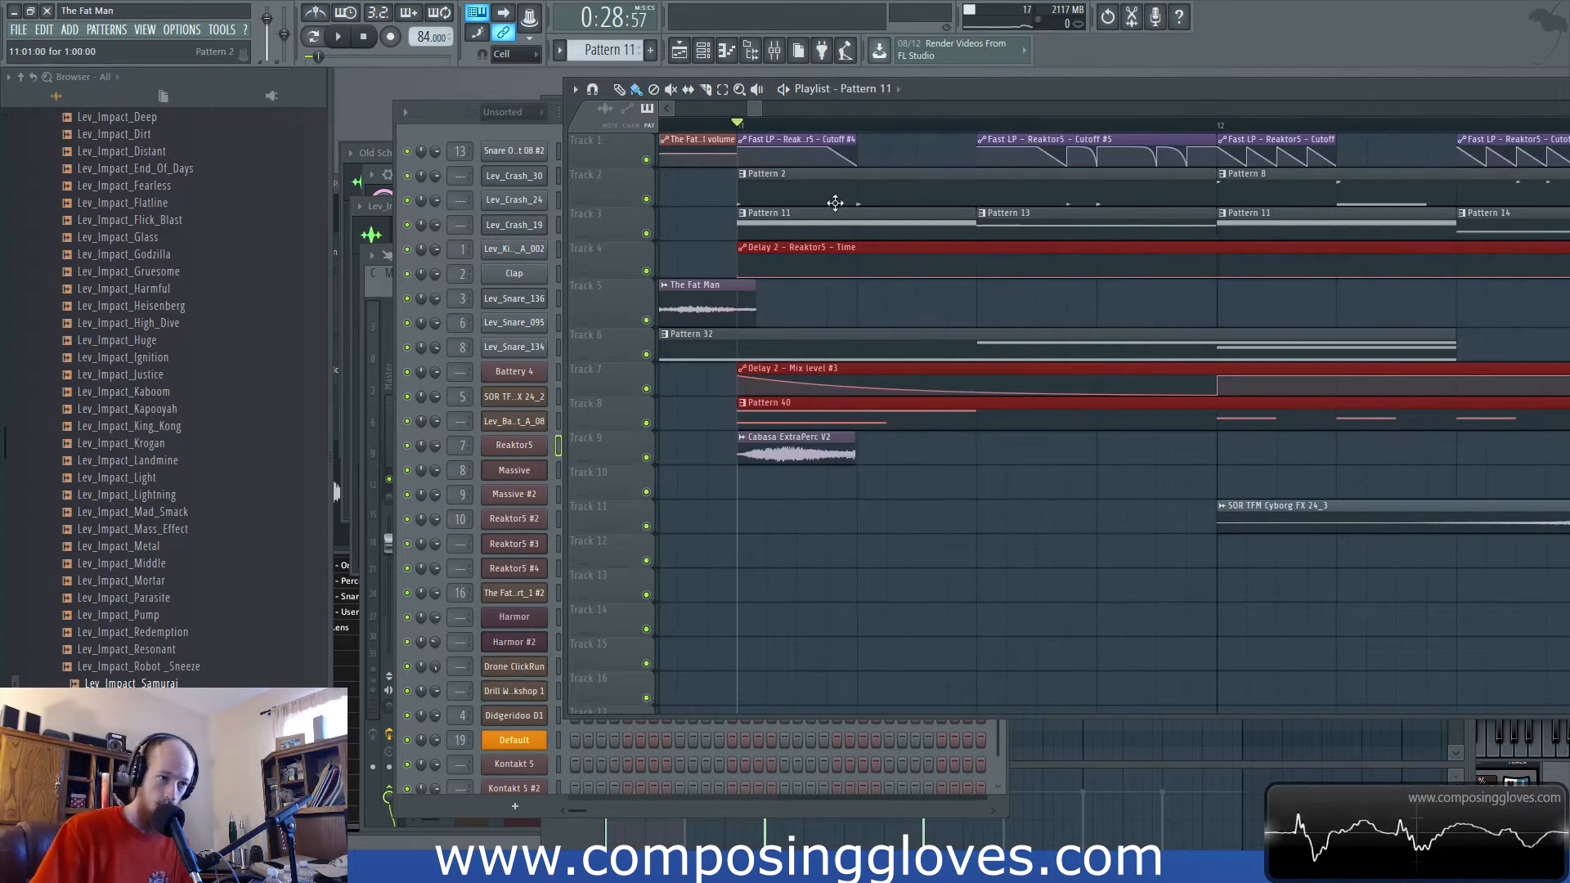
{"action": "scroll", "coordinate": [835, 202], "scroll_direction": "down", "scroll_amount": 4}
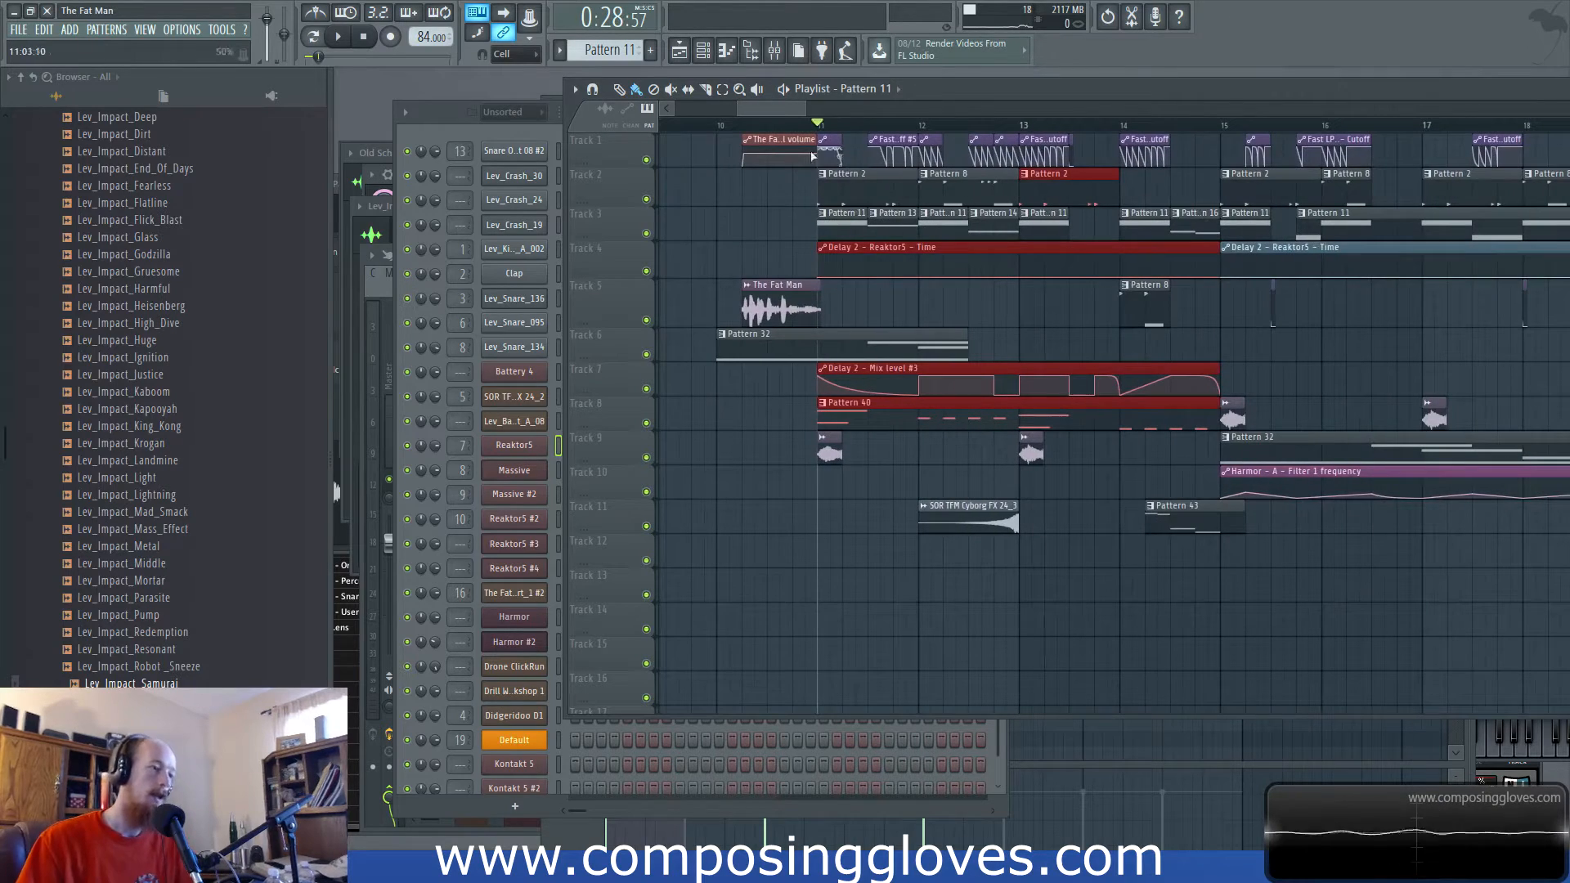
Inspect the effect chain on the Reaktor5 mixer track, and return to the playlist.
{"action": "left_click", "coordinate": [430, 112]}
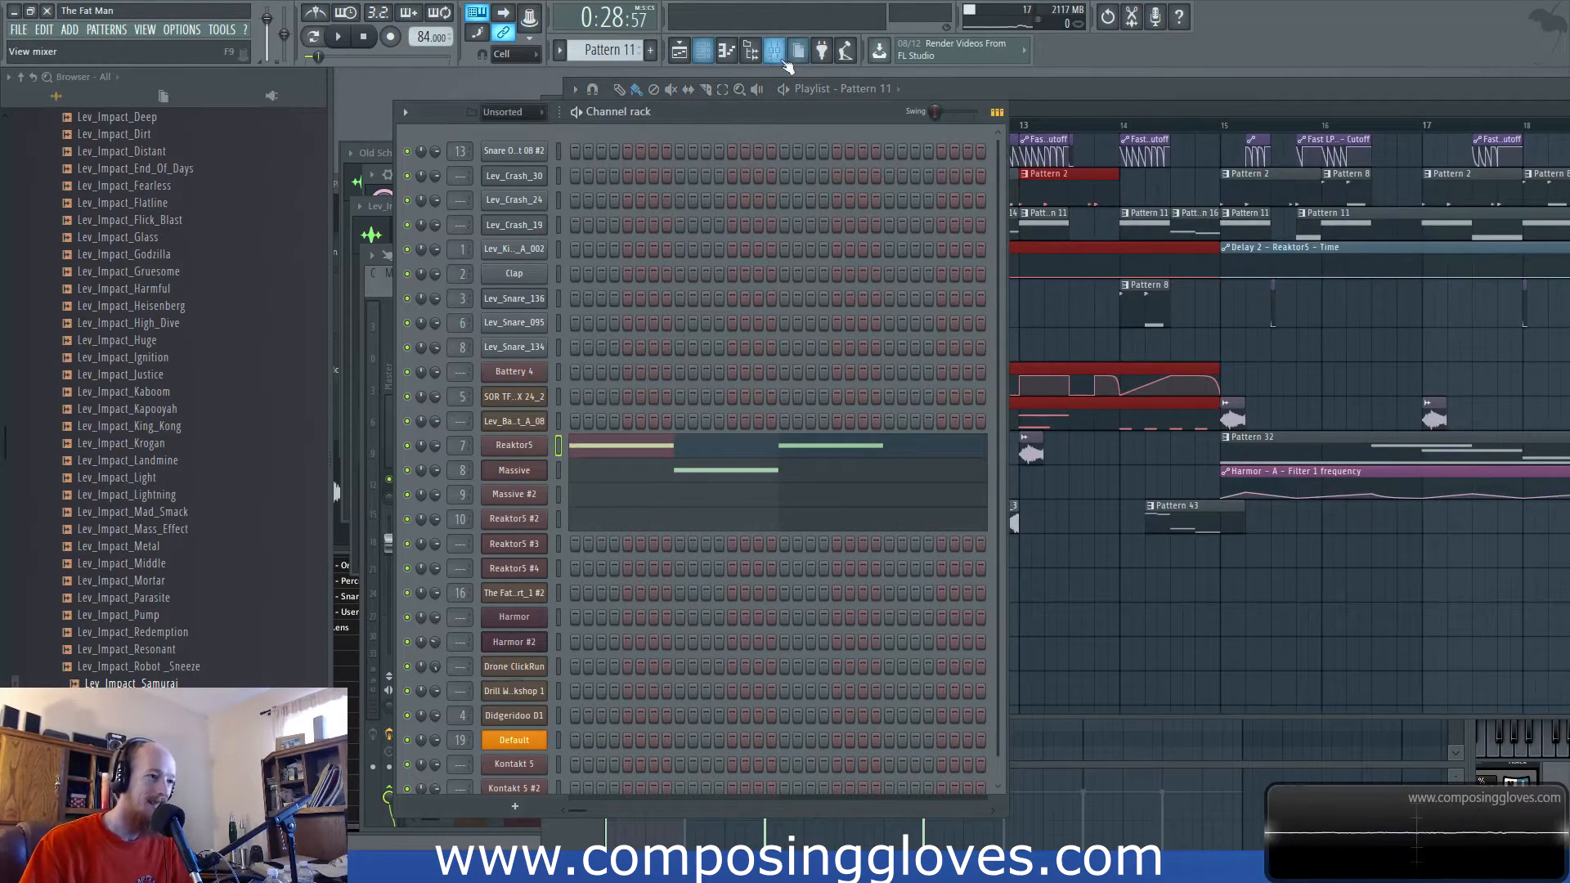
{"action": "left_click", "coordinate": [774, 51]}
{"action": "left_click", "coordinate": [560, 362]}
{"action": "left_click", "coordinate": [529, 369]}
{"action": "left_click", "coordinate": [513, 373]}
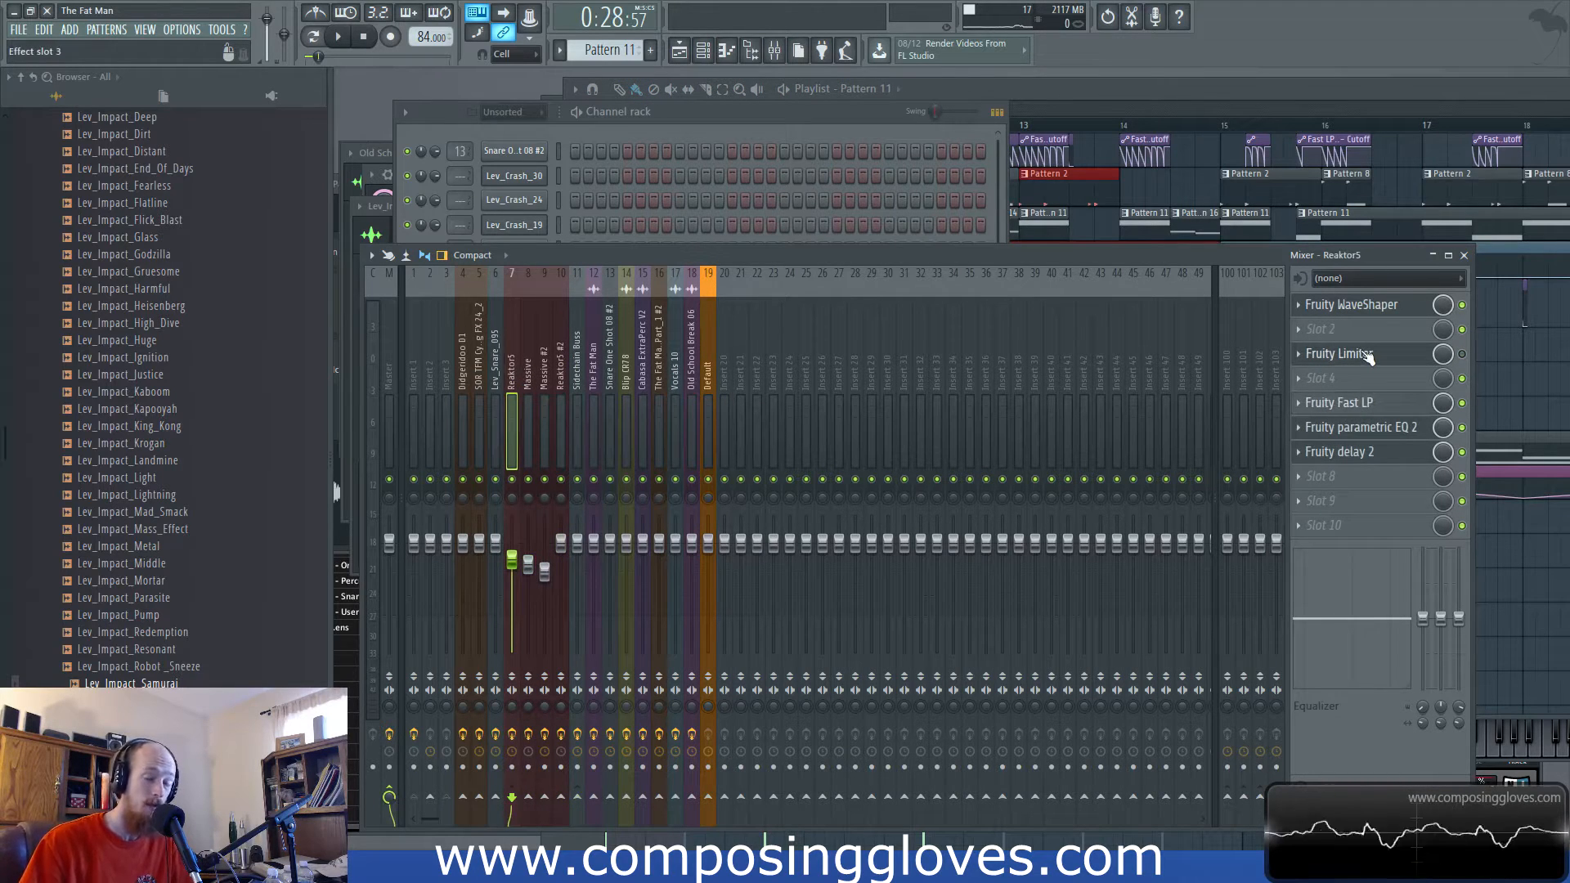
{"action": "left_click", "coordinate": [759, 110]}
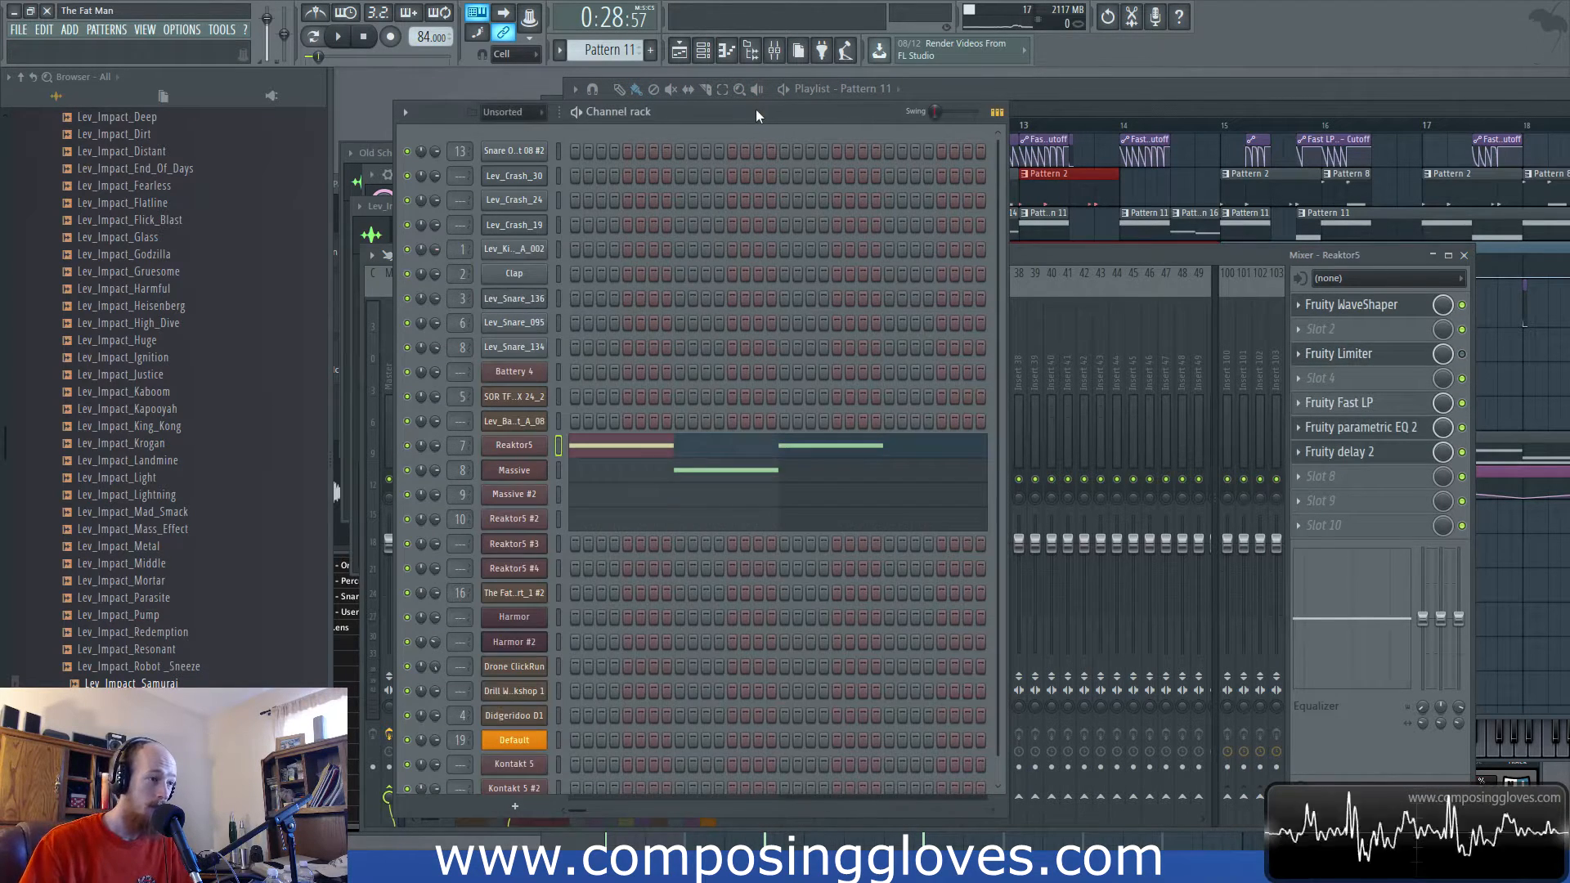
{"action": "left_click", "coordinate": [1165, 105]}
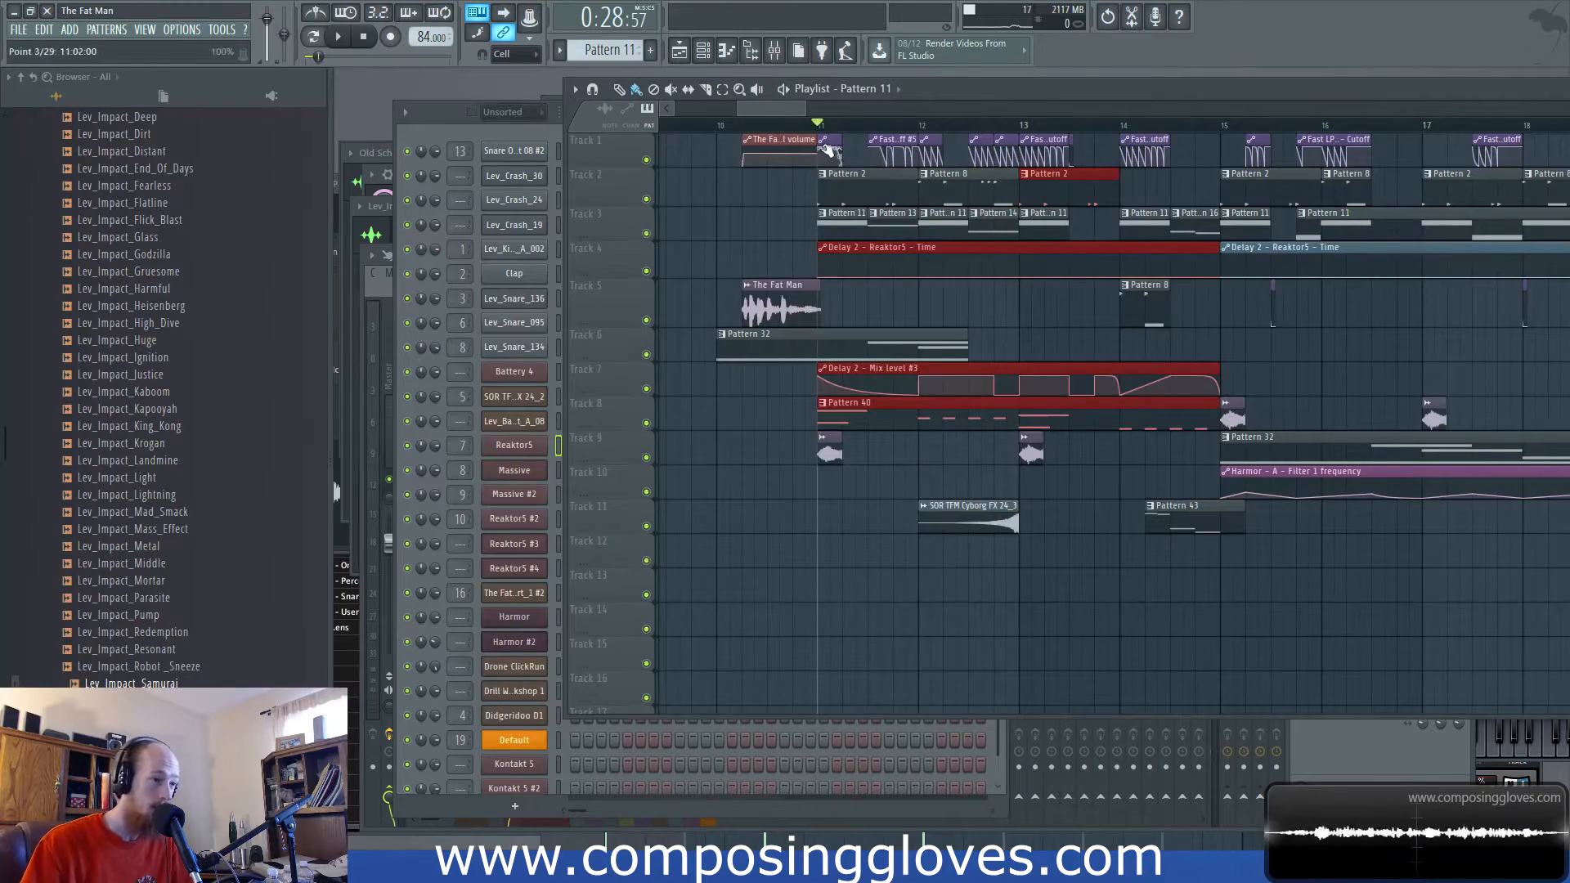
Set the playback position back to the start of the song.
{"action": "scroll", "coordinate": [793, 176], "scroll_direction": "down", "scroll_amount": 4}
{"action": "scroll", "coordinate": [776, 197], "scroll_direction": "left", "scroll_amount": 4}
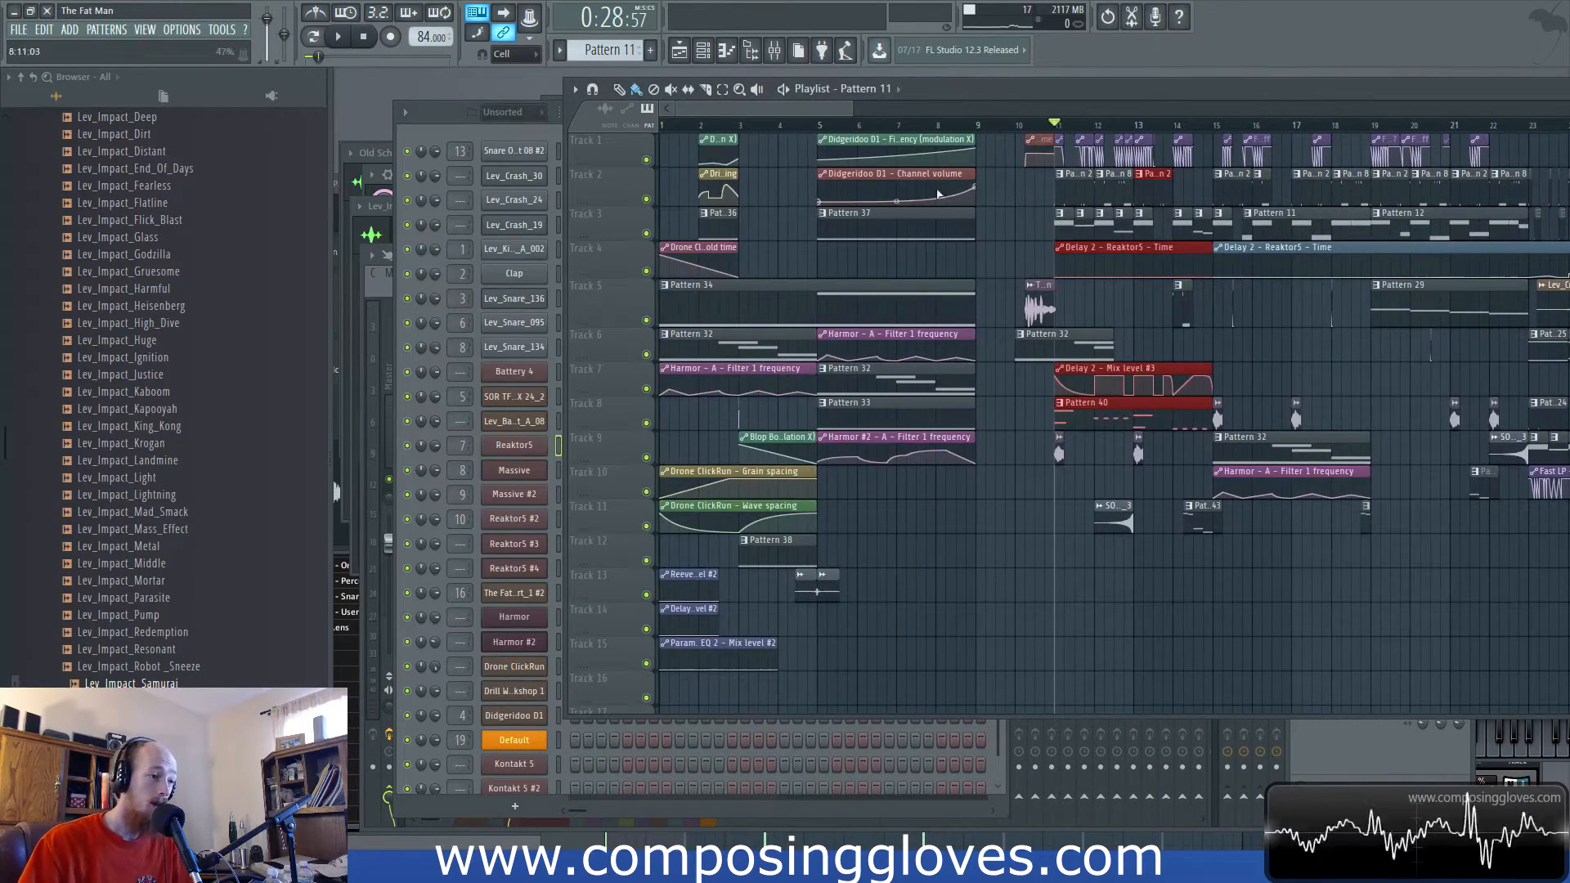
{"action": "left_click", "coordinate": [663, 125]}
Examine the patterns and automation clips around bars 30 to 41, and return to the song's opening bars.
{"action": "scroll", "coordinate": [952, 258], "scroll_direction": "down", "scroll_amount": 7}
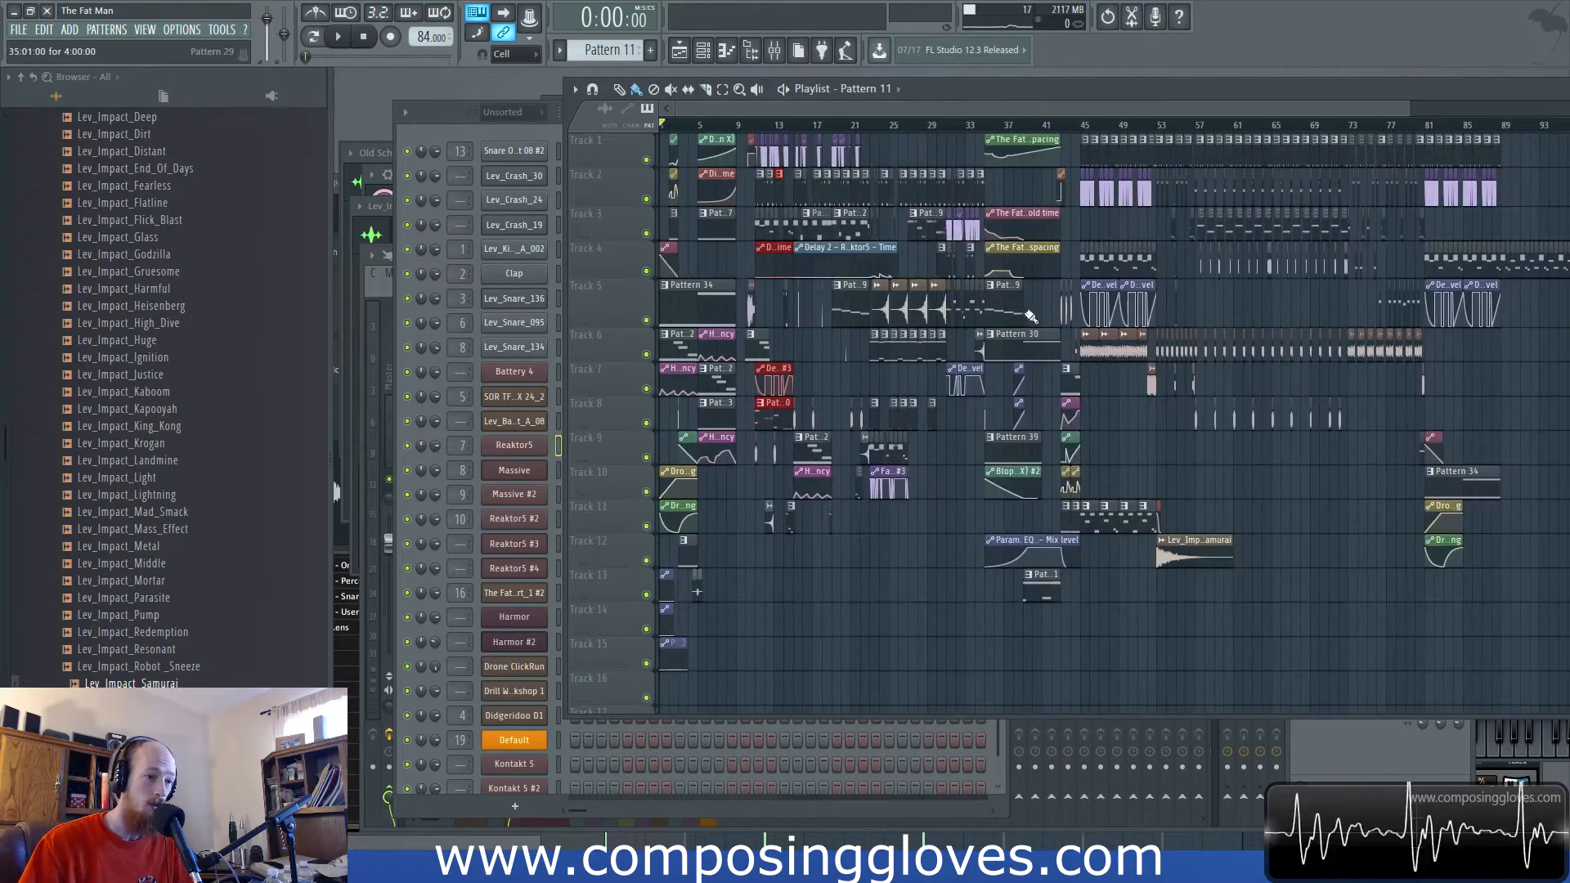
{"action": "scroll", "coordinate": [907, 336], "scroll_direction": "up", "scroll_amount": 3}
{"action": "scroll", "coordinate": [908, 336], "scroll_direction": "up", "scroll_amount": 4}
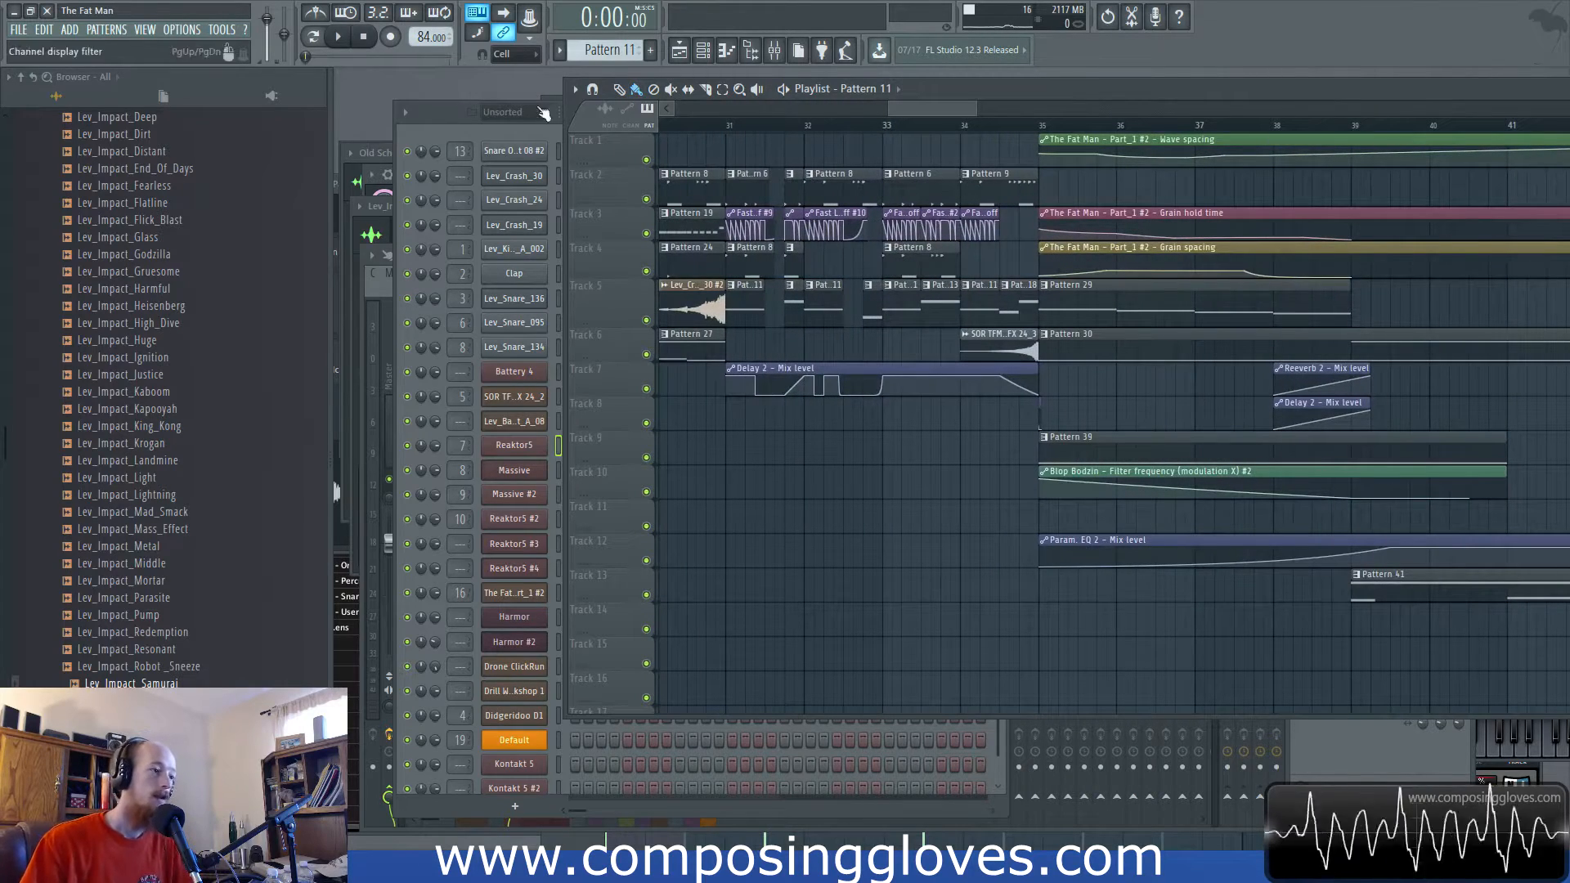
{"action": "left_click", "coordinate": [448, 121]}
{"action": "left_click", "coordinate": [1040, 87]}
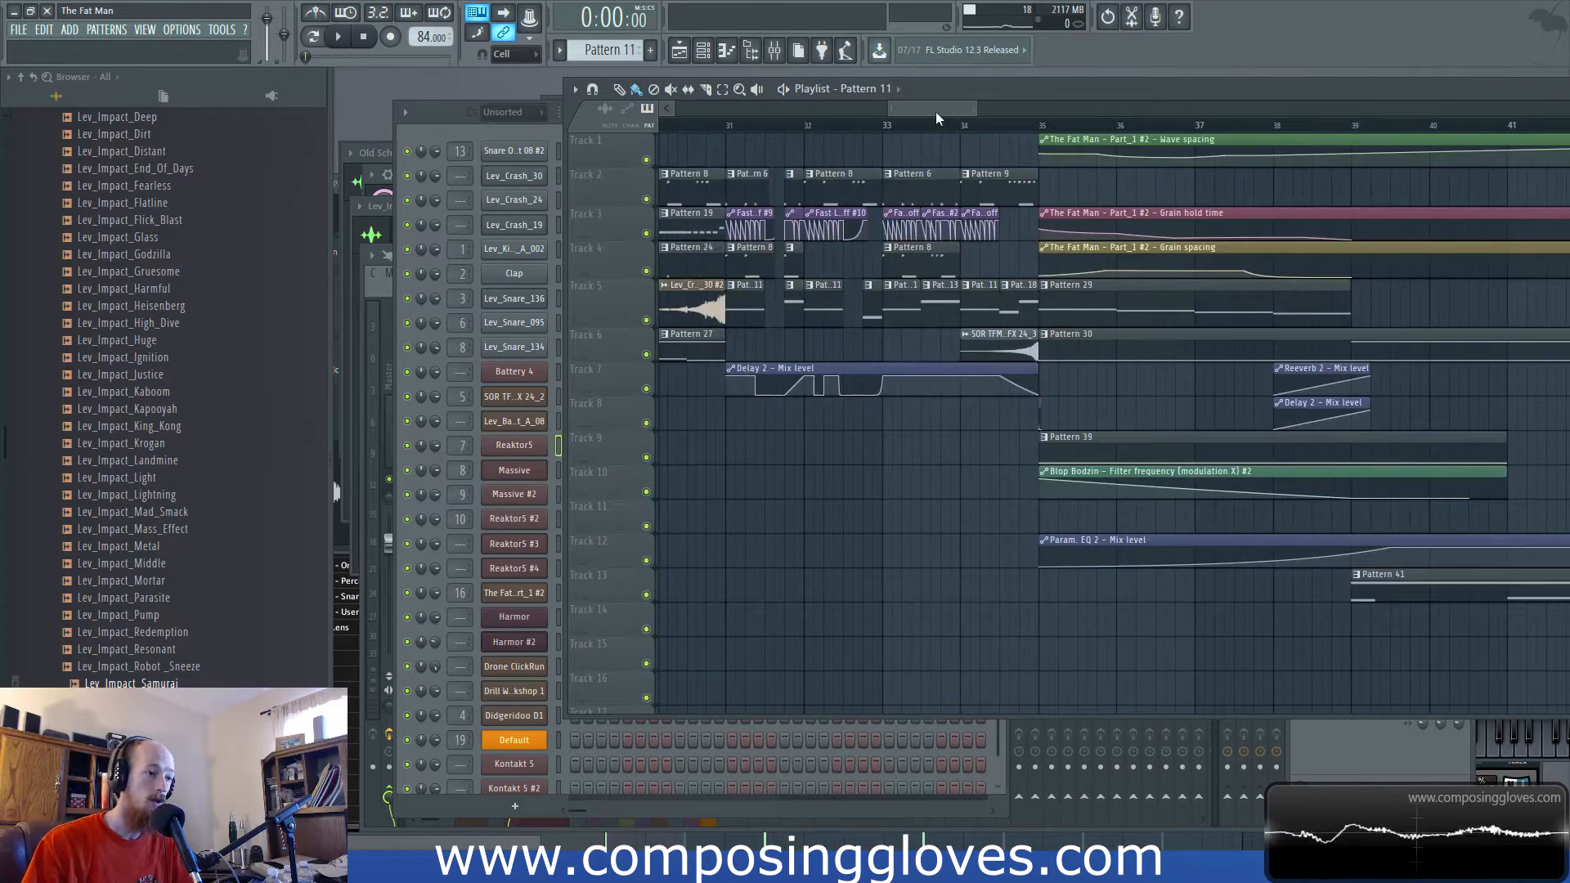
{"action": "left_click_drag", "start_coordinate": [935, 112], "coordinate": [303, 124]}
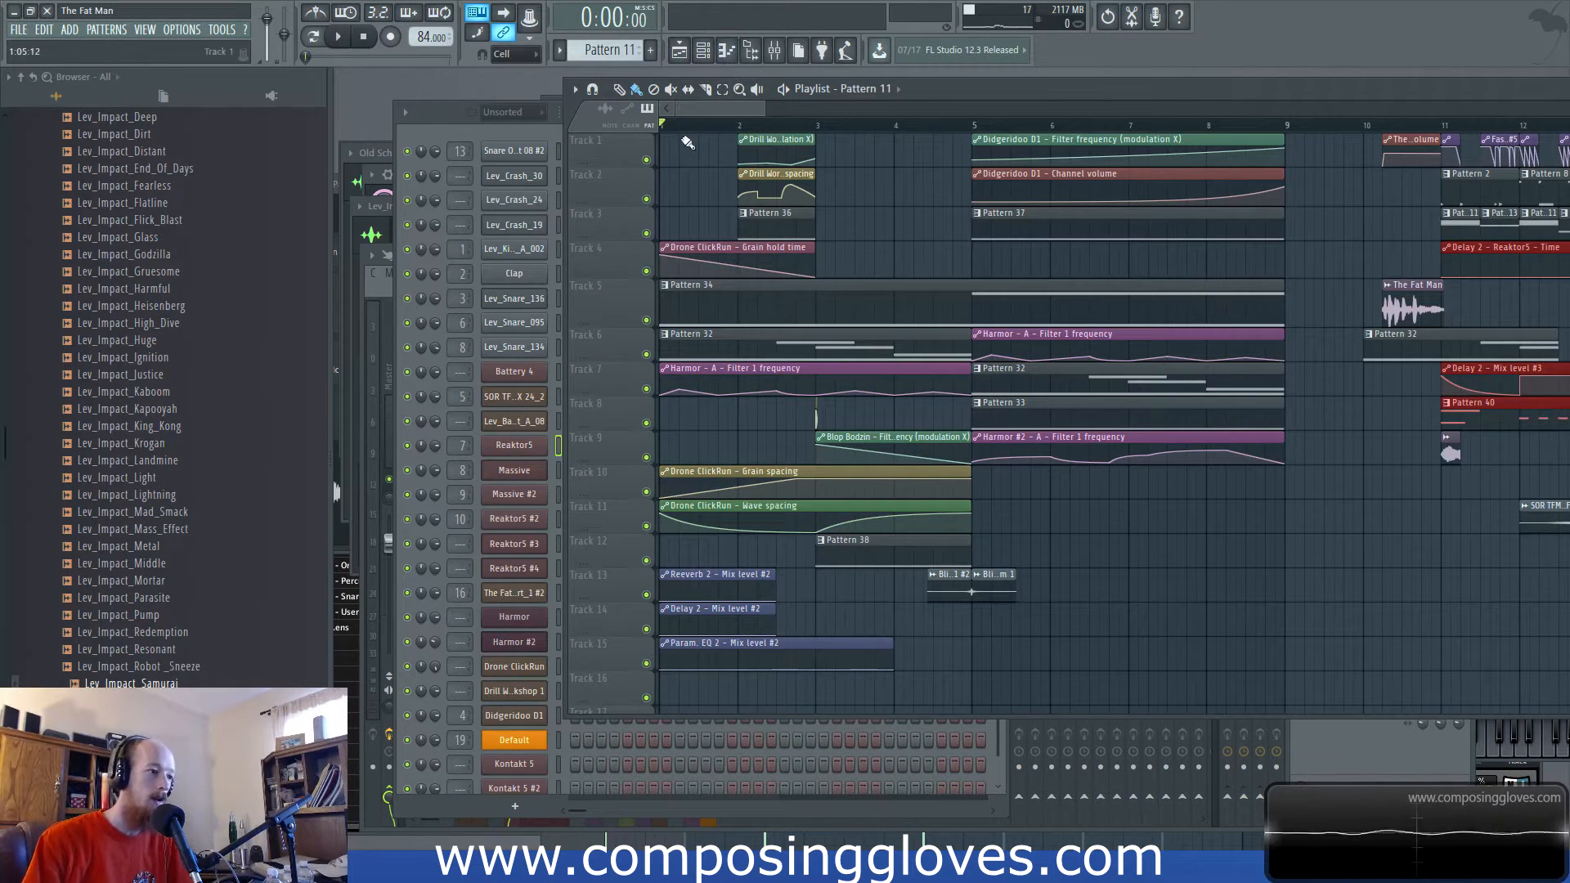
Examine the intro's Drone ClickRun automation and surrounding clips in the opening bars.
{"action": "scroll", "coordinate": [705, 261], "scroll_direction": "down", "scroll_amount": 3}
{"action": "scroll", "coordinate": [706, 261], "scroll_direction": "up", "scroll_amount": 3}
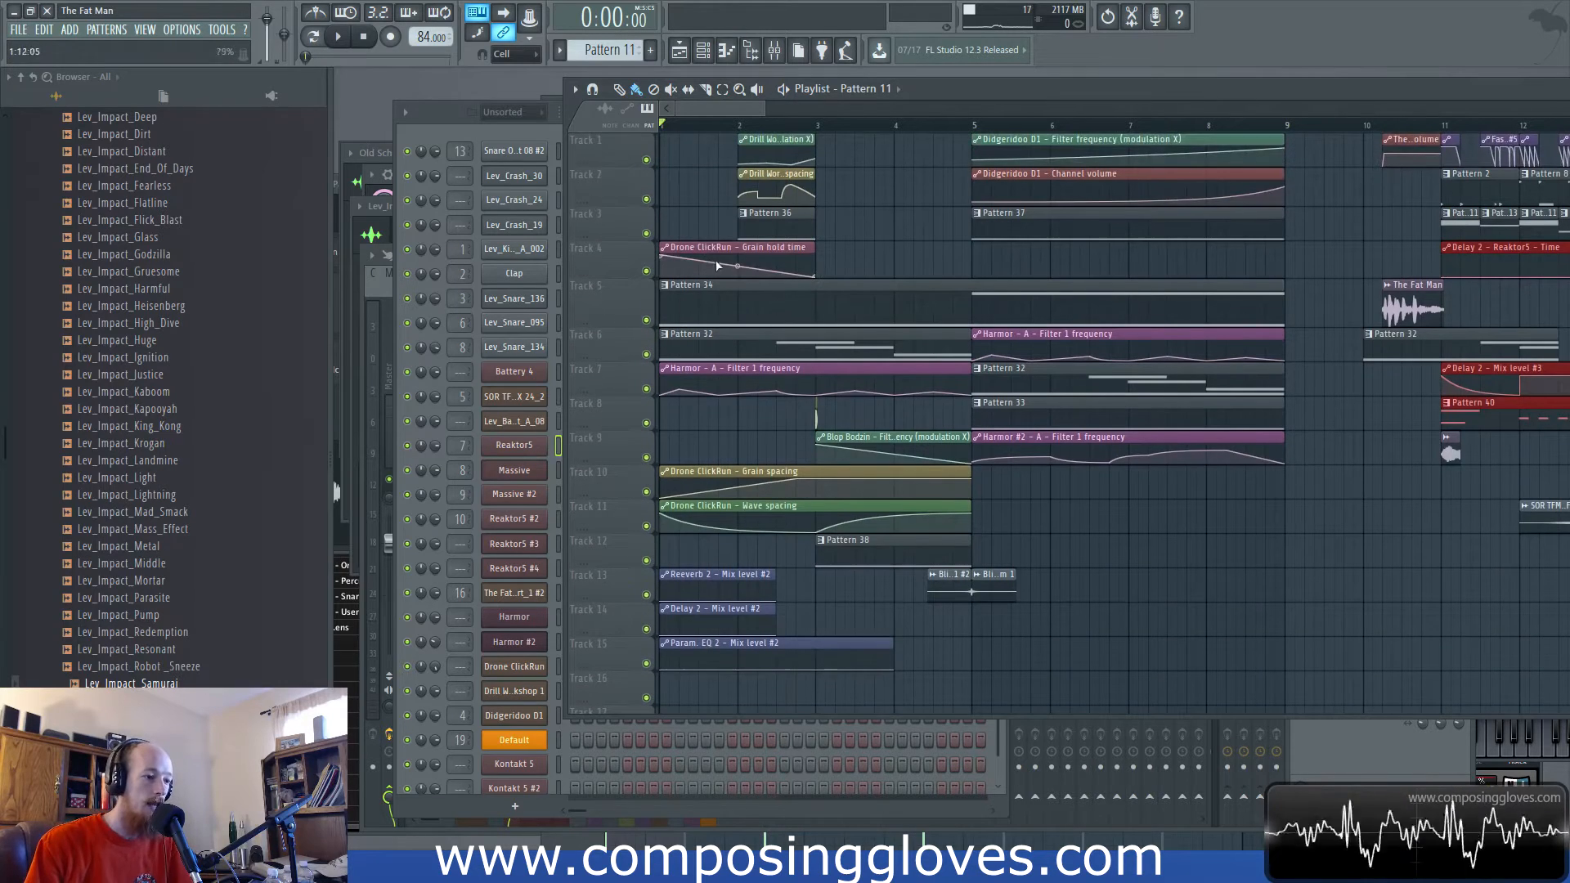
{"action": "scroll", "coordinate": [717, 266], "scroll_direction": "down", "scroll_amount": 3}
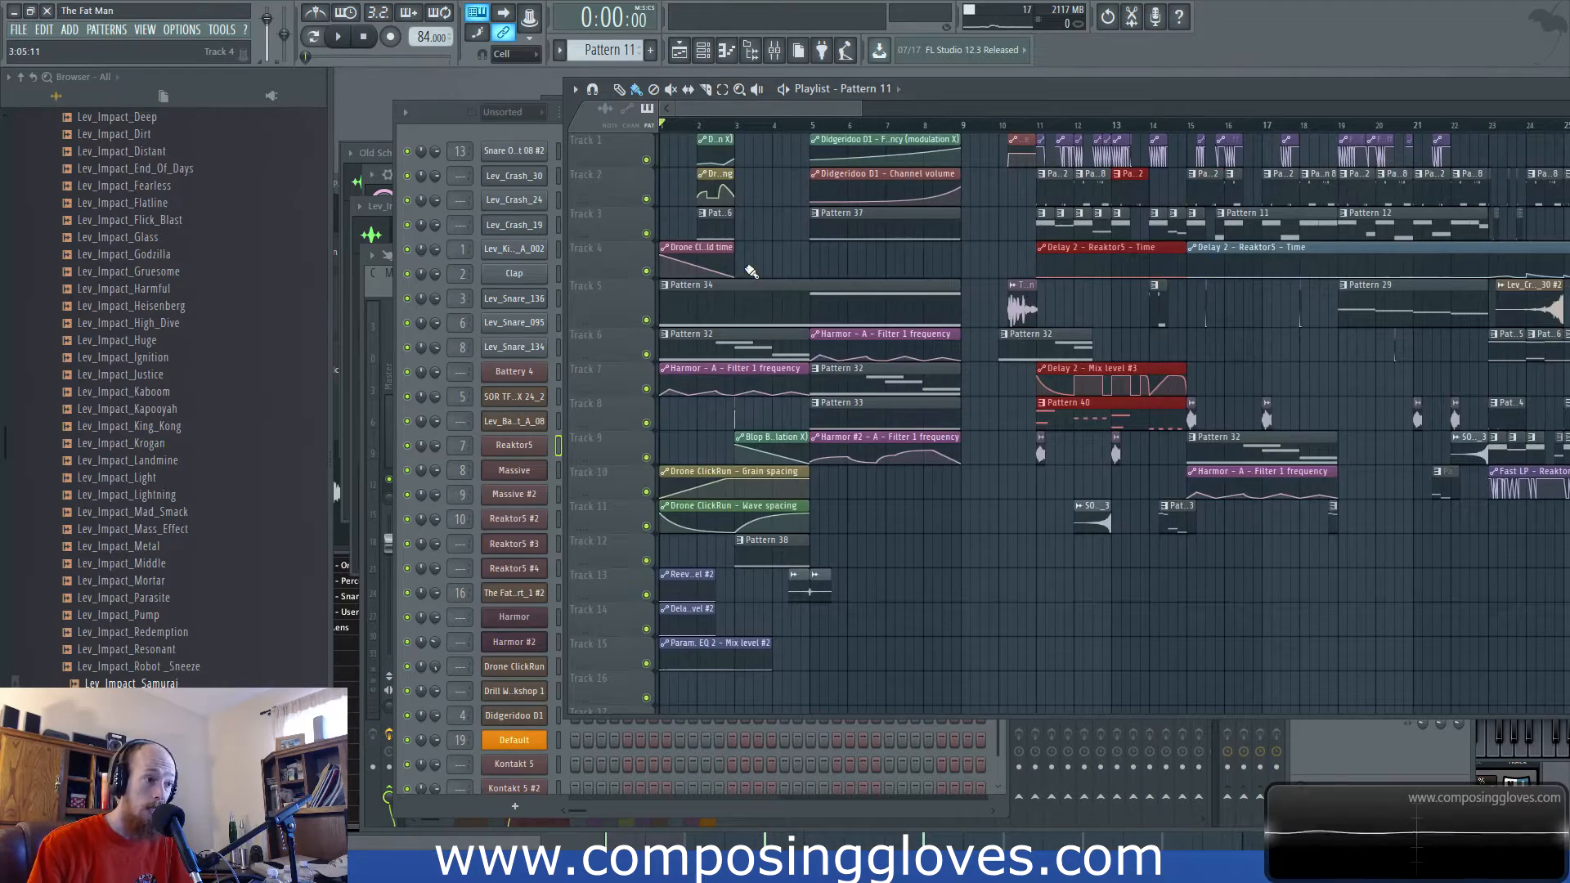
Select the clips on Tracks 2 to 4 from bar 11 on, and look over the intro's automation in bars 1 to 9.
{"action": "left_click_drag", "start_coordinate": [1069, 169], "coordinate": [1565, 315]}
{"action": "scroll", "coordinate": [1145, 209], "scroll_direction": "down", "scroll_amount": 2}
{"action": "scroll", "coordinate": [981, 237], "scroll_direction": "up", "scroll_amount": 3}
{"action": "scroll", "coordinate": [783, 253], "scroll_direction": "up", "scroll_amount": 2}
{"action": "left_click_drag", "start_coordinate": [784, 253], "coordinate": [1513, 247]}
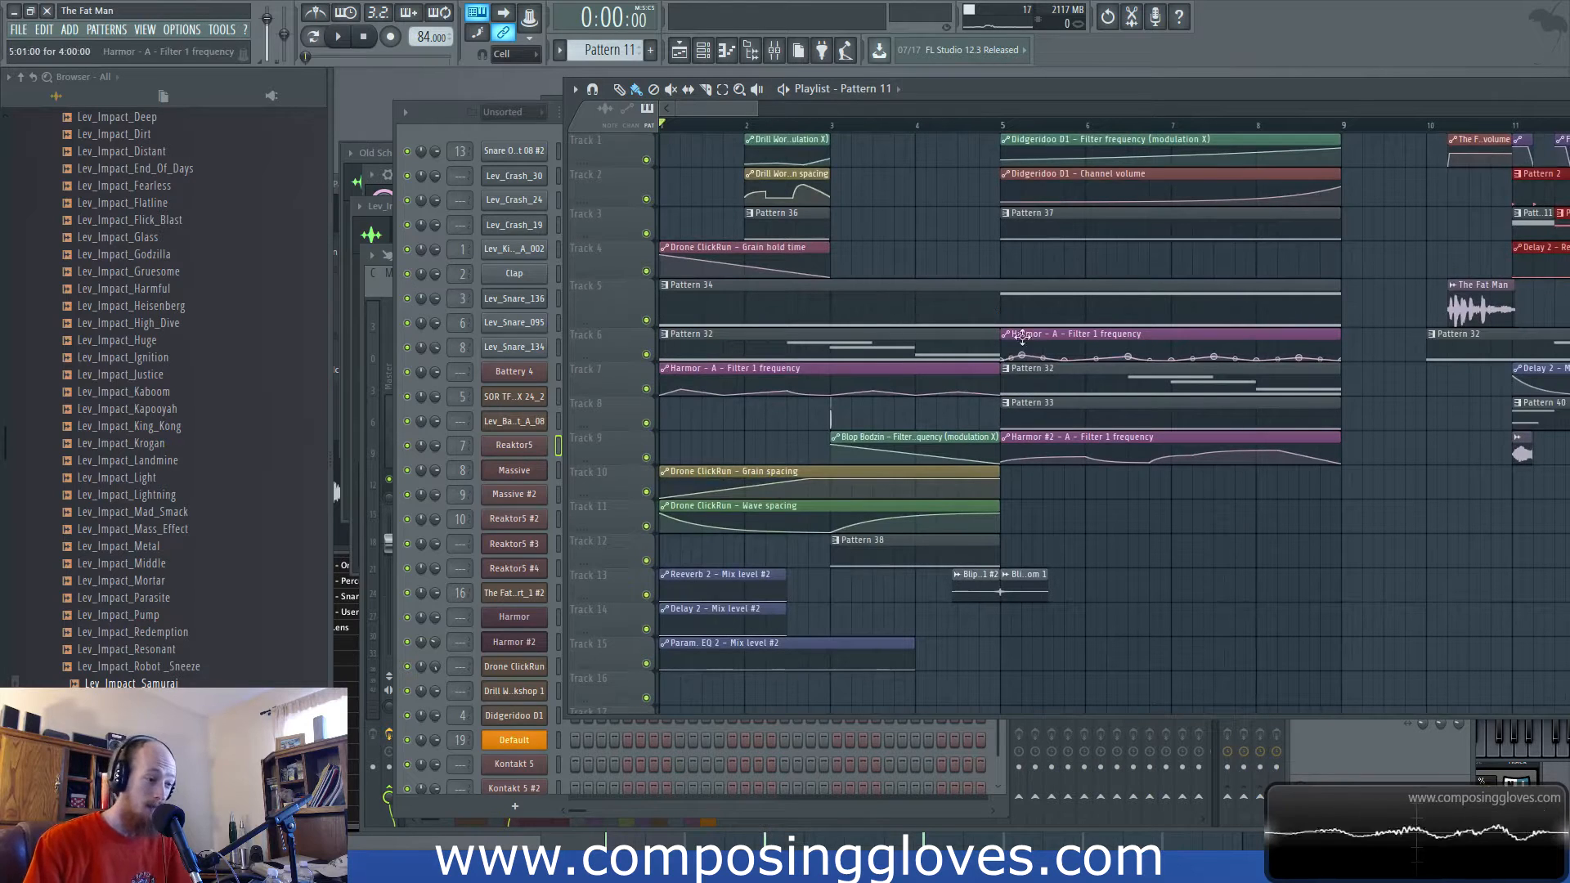
Look over Pattern 32's Harmor notes in the piano roll, and return to the playlist.
{"action": "double_click", "coordinate": [779, 335]}
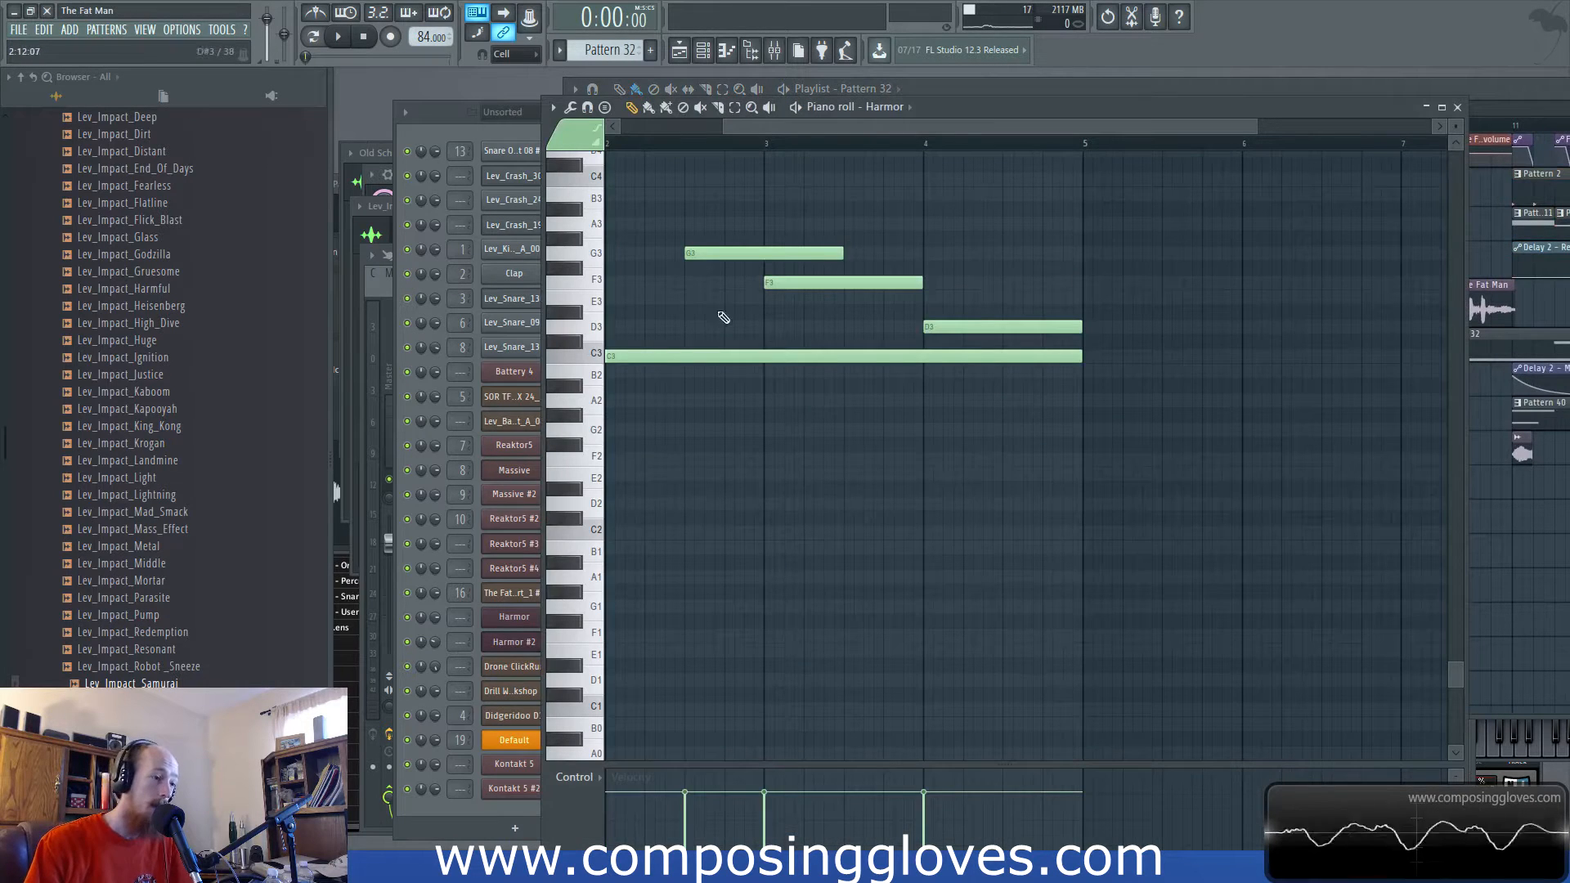
{"action": "left_click", "coordinate": [989, 86]}
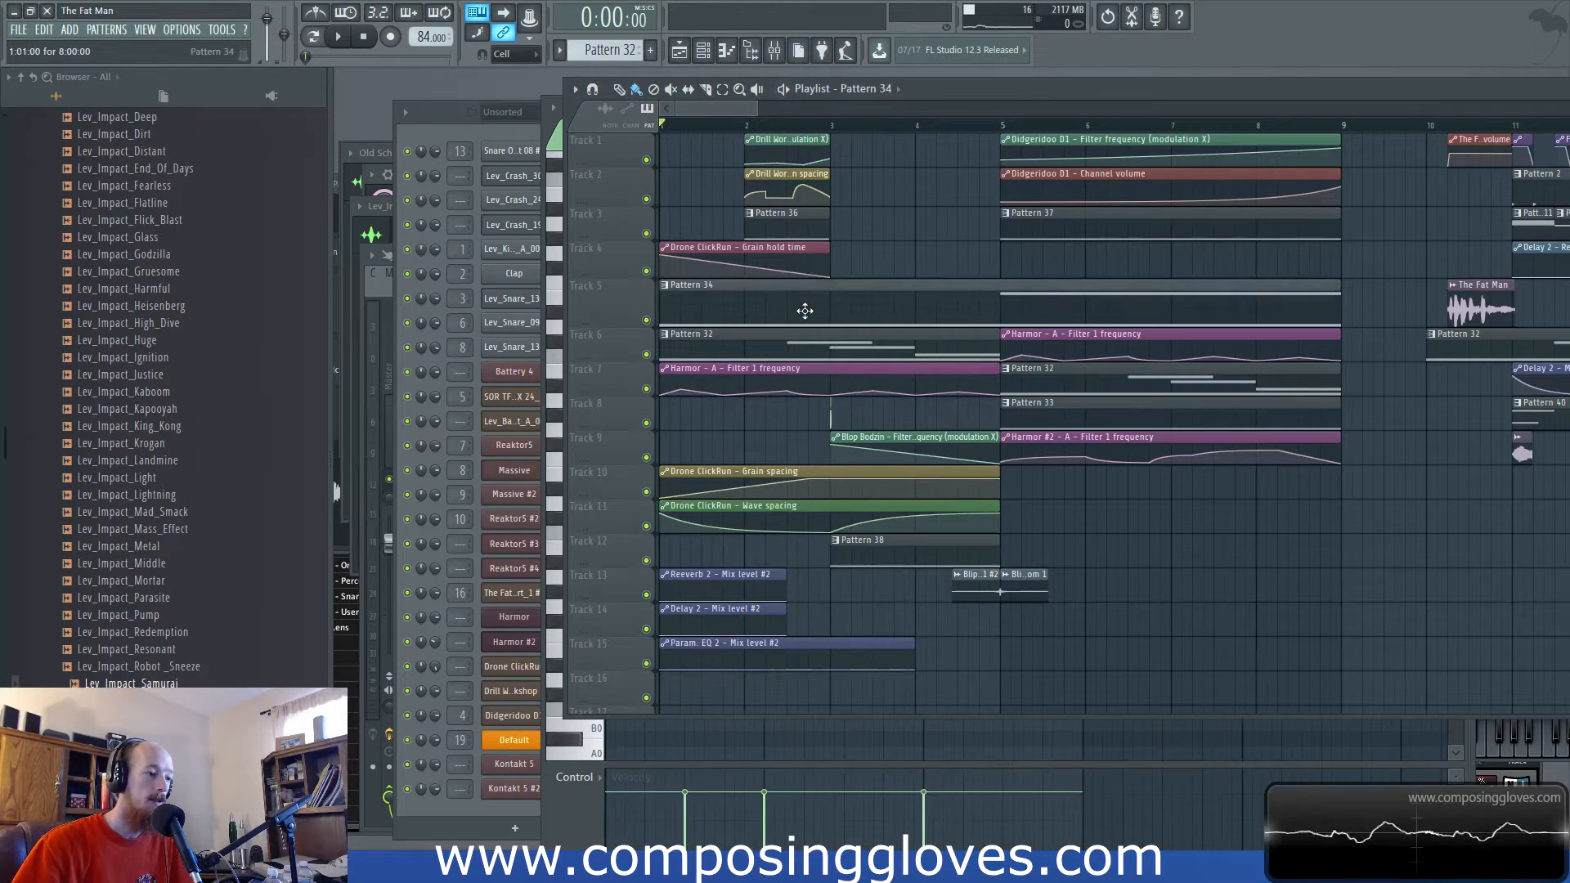
Solo Track 5 with Pattern 34, and unmute Tracks 14, 15, 10, 11, 1 and 4 alongside it.
{"action": "left_click", "coordinate": [731, 299]}
{"action": "left_click", "coordinate": [646, 320], "text": "ctrl"}
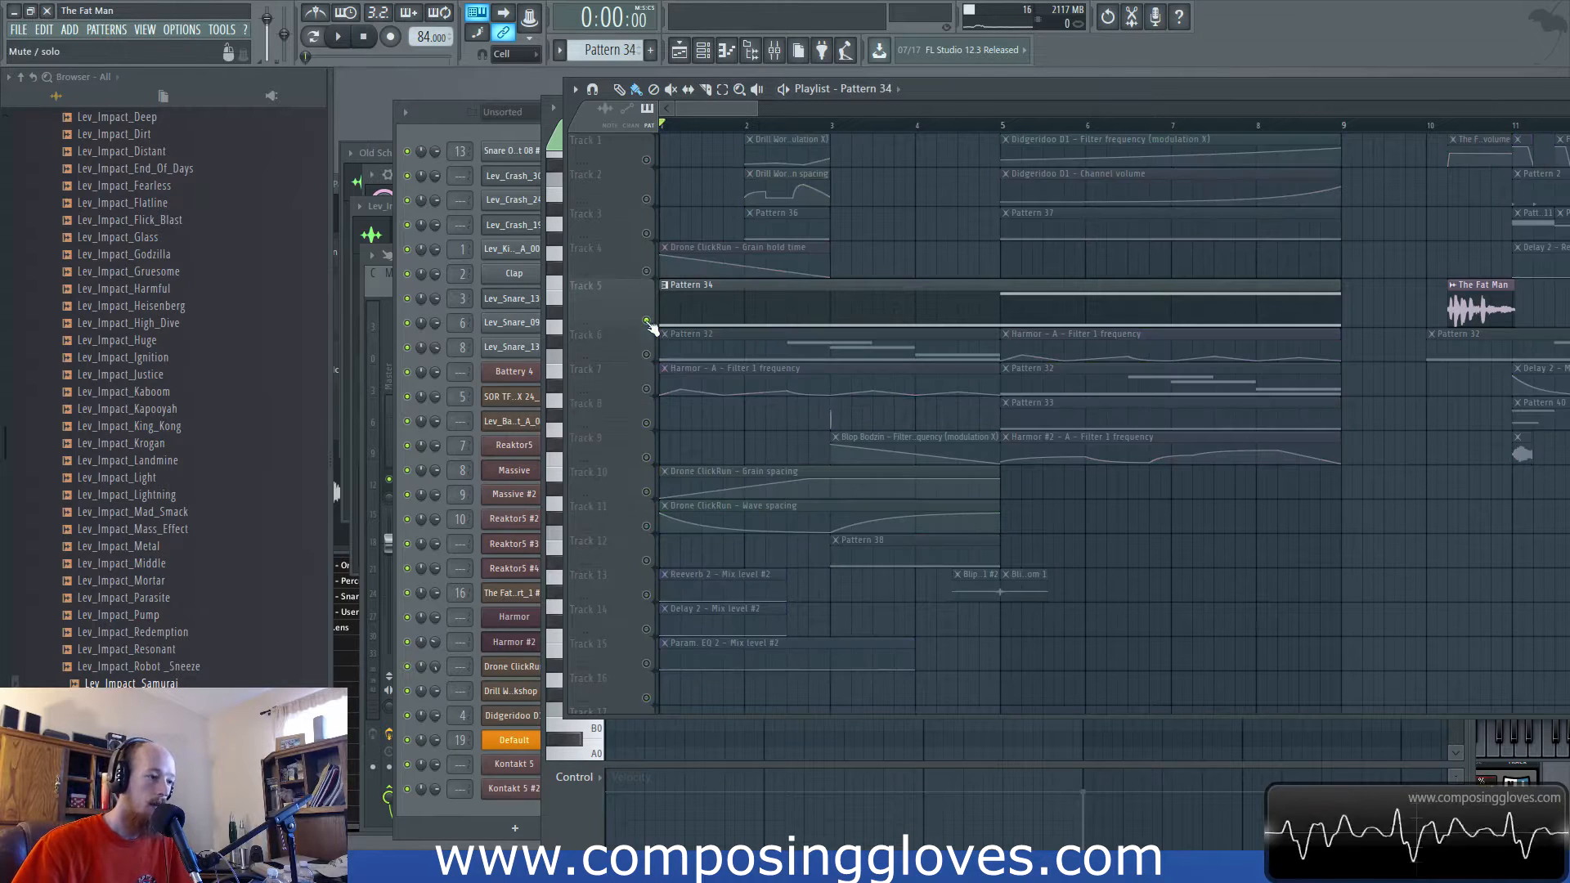
{"action": "left_click", "coordinate": [645, 628]}
{"action": "left_click", "coordinate": [646, 663]}
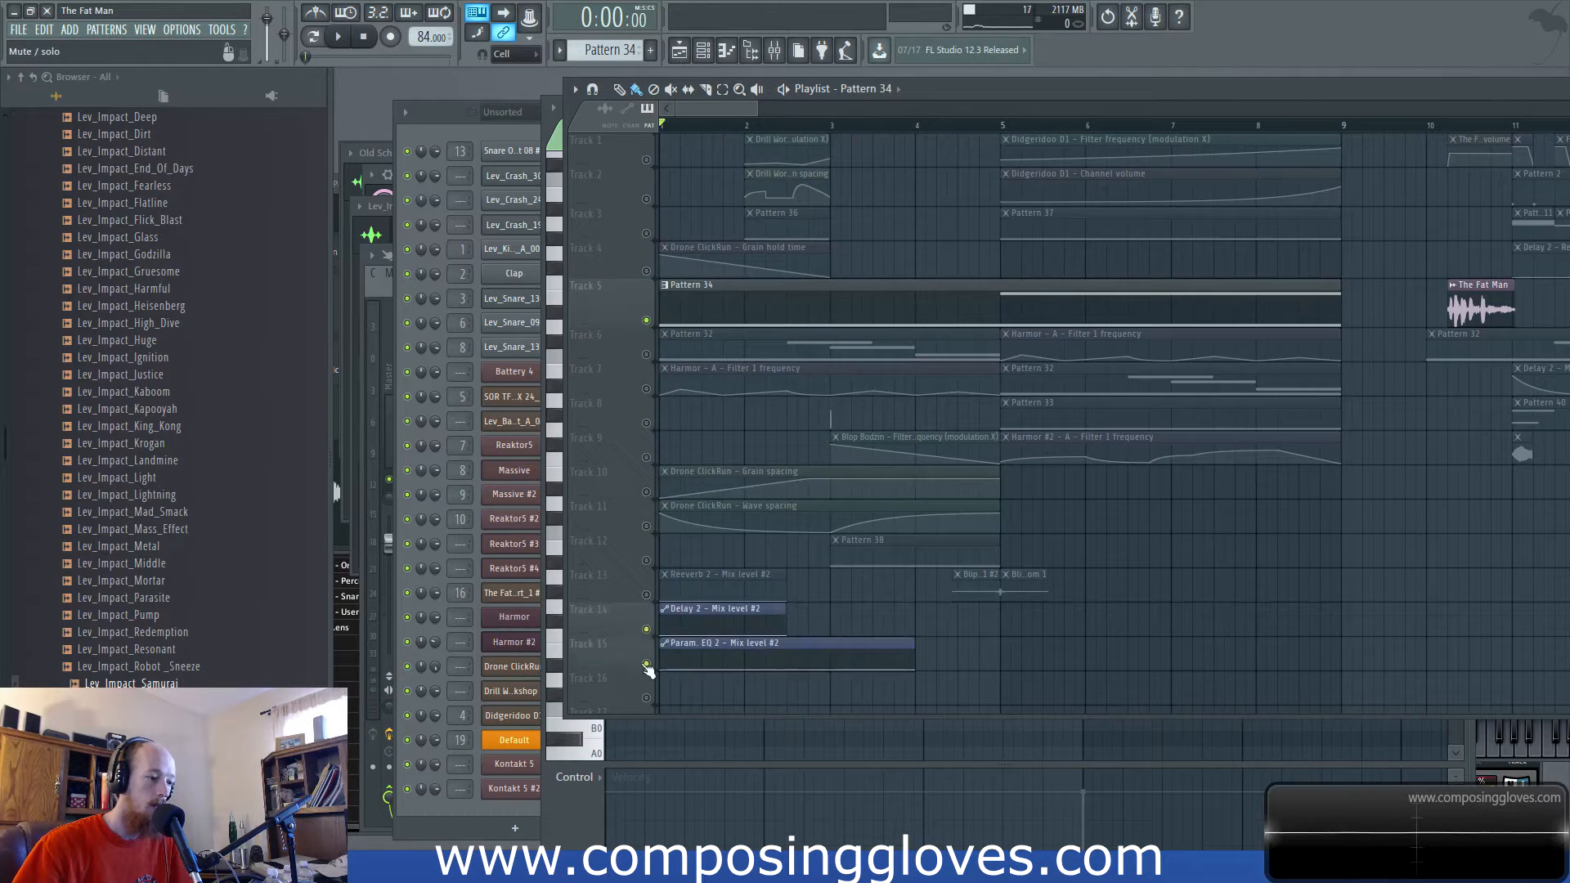
{"action": "left_click", "coordinate": [646, 491]}
{"action": "left_click", "coordinate": [645, 525]}
{"action": "left_click", "coordinate": [646, 159]}
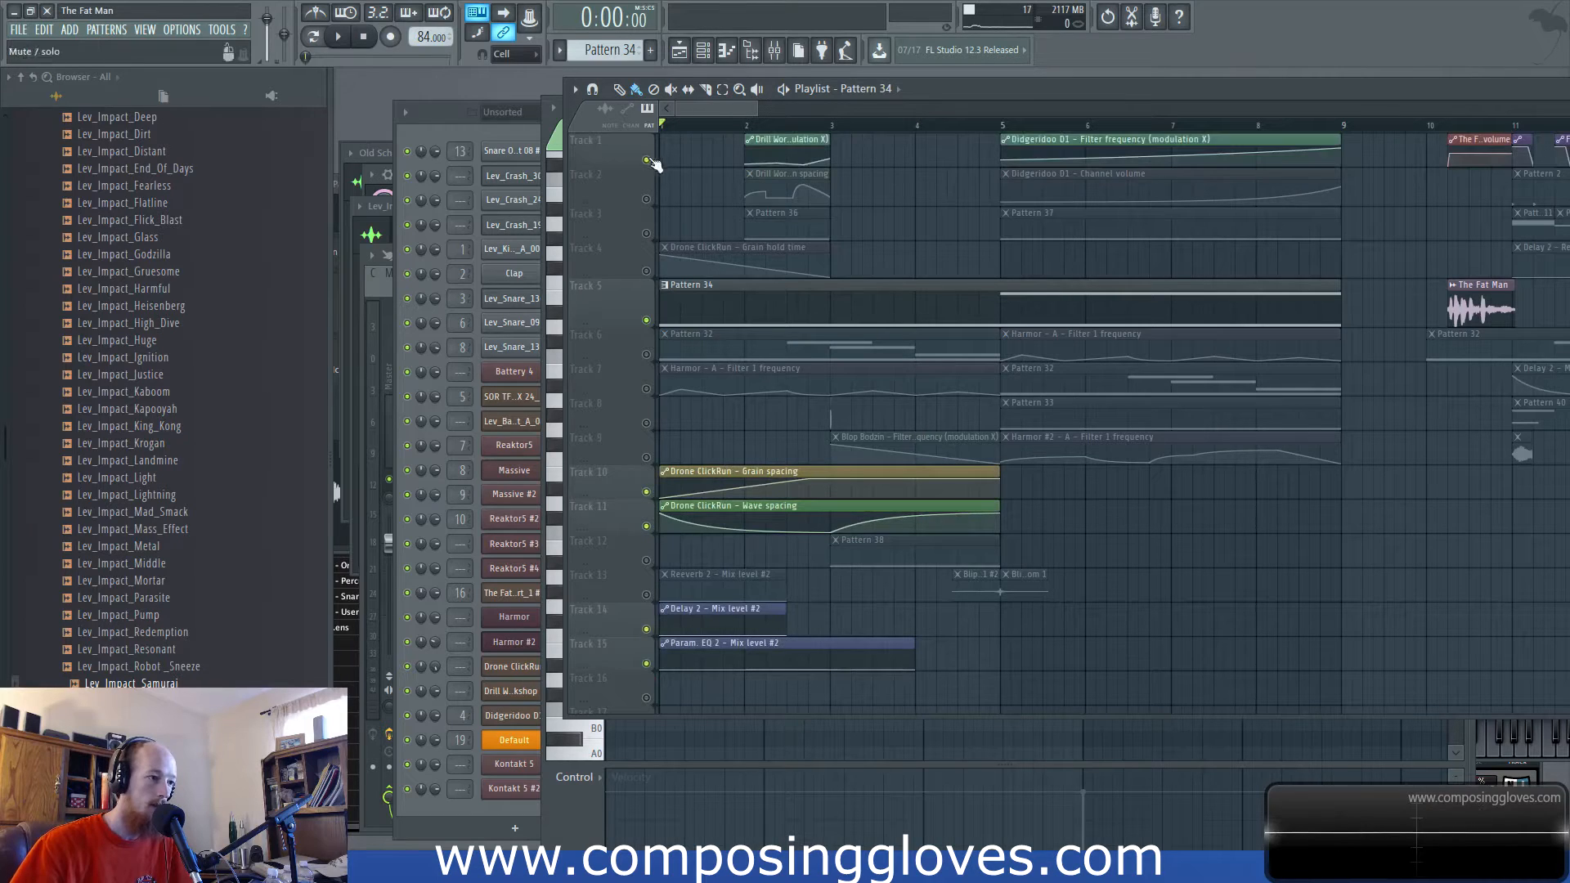
{"action": "left_click", "coordinate": [646, 271]}
Play the isolated intro tracks briefly, and open the Drone ClickRun channel's Granulizer settings.
{"action": "key", "text": "space"}
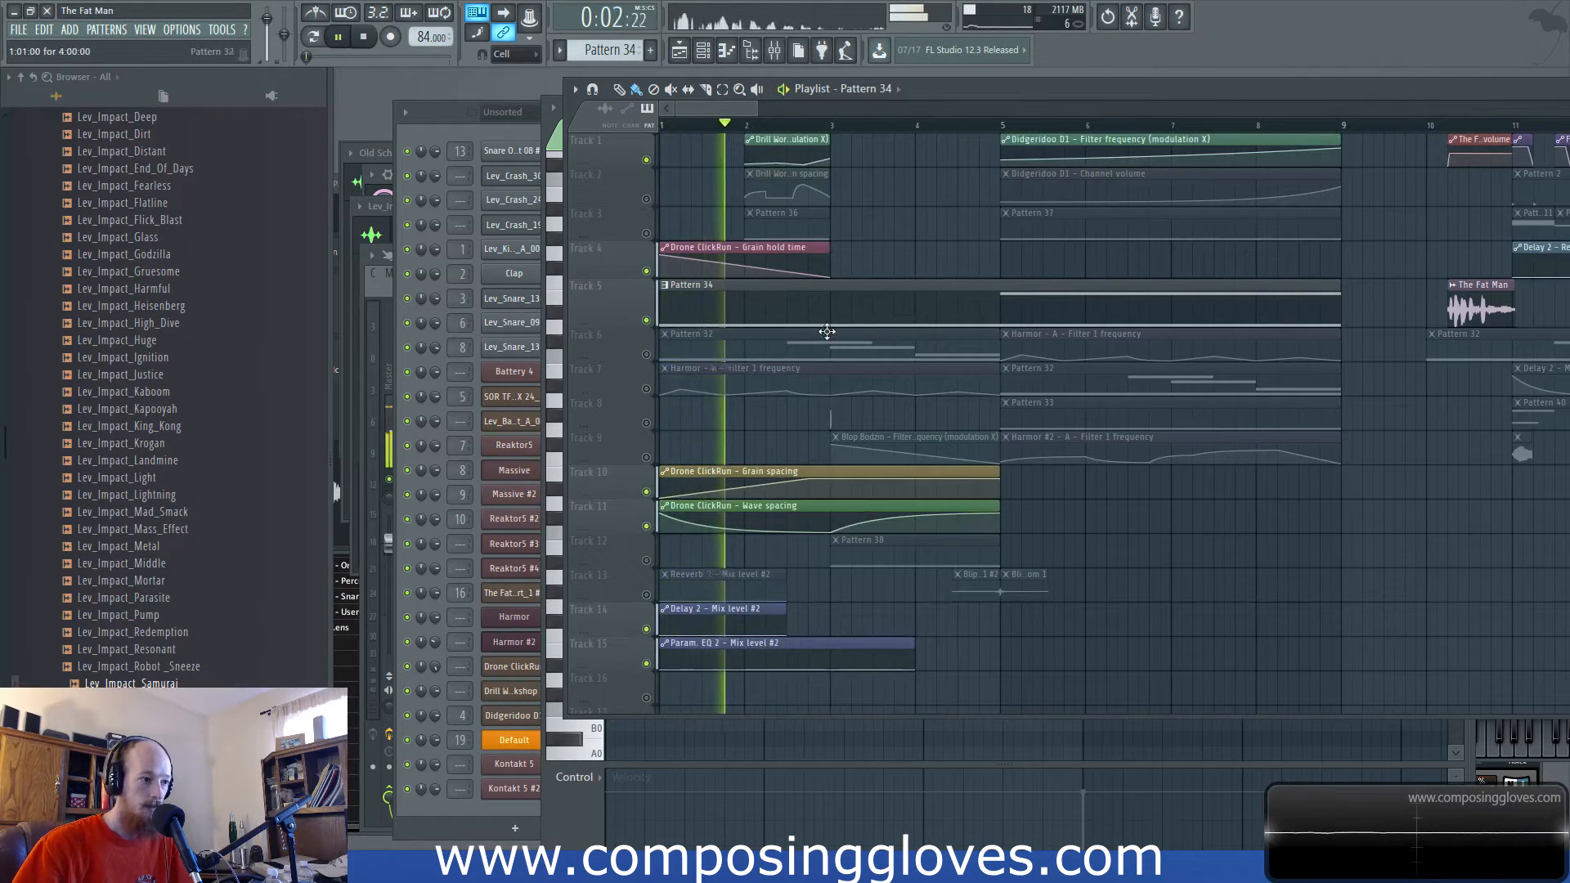
{"action": "left_click", "coordinate": [448, 129]}
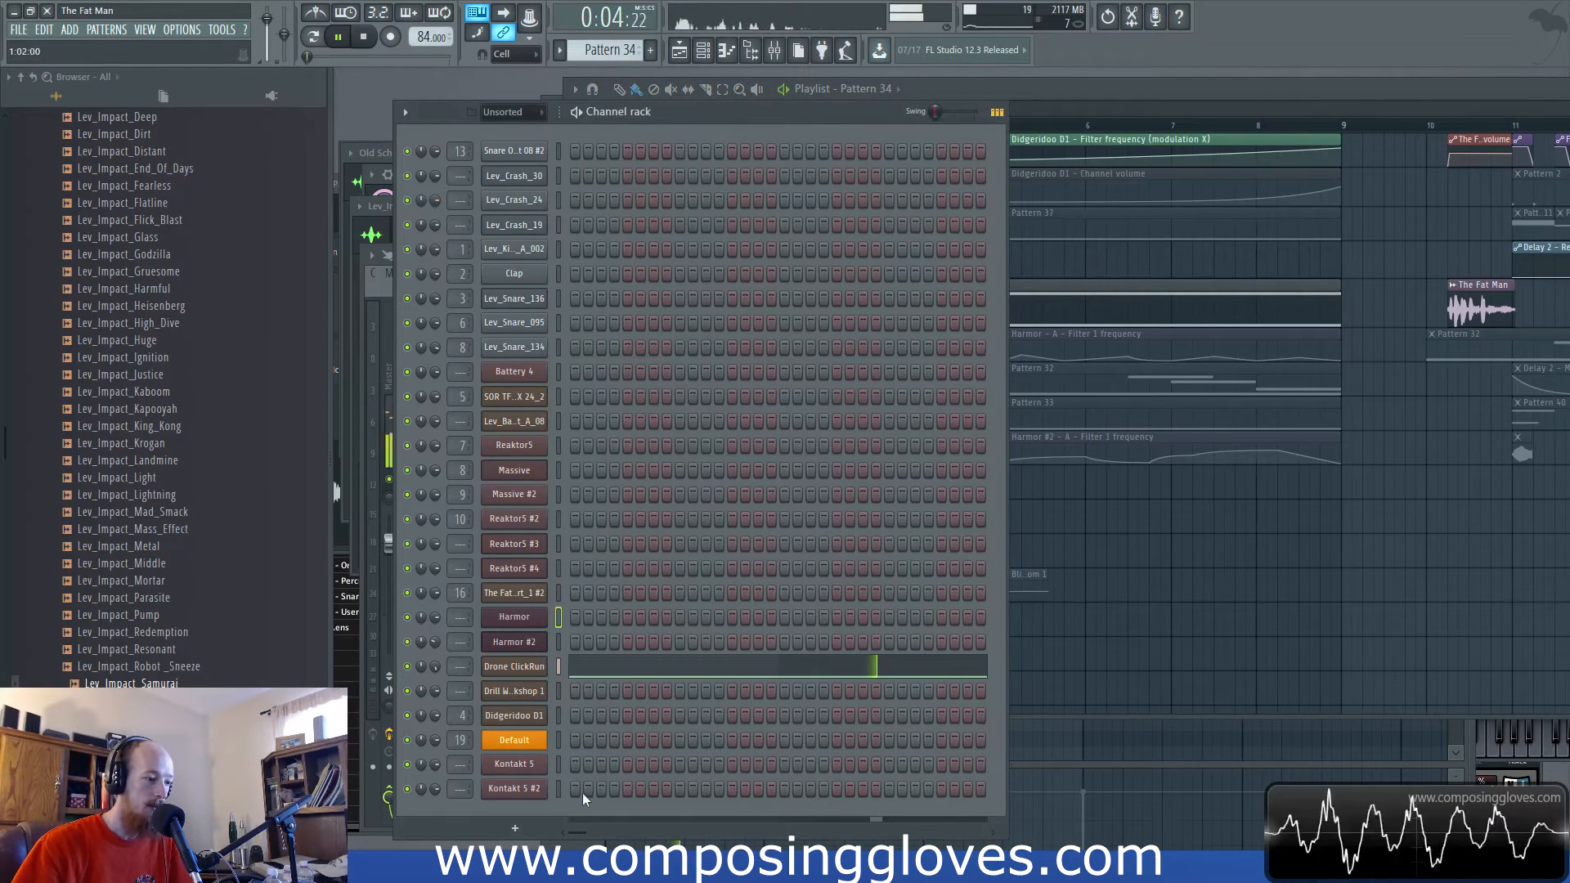
{"action": "left_click", "coordinate": [535, 667]}
{"action": "key", "text": "space"}
{"action": "left_click_drag", "start_coordinate": [518, 175], "coordinate": [821, 95]}
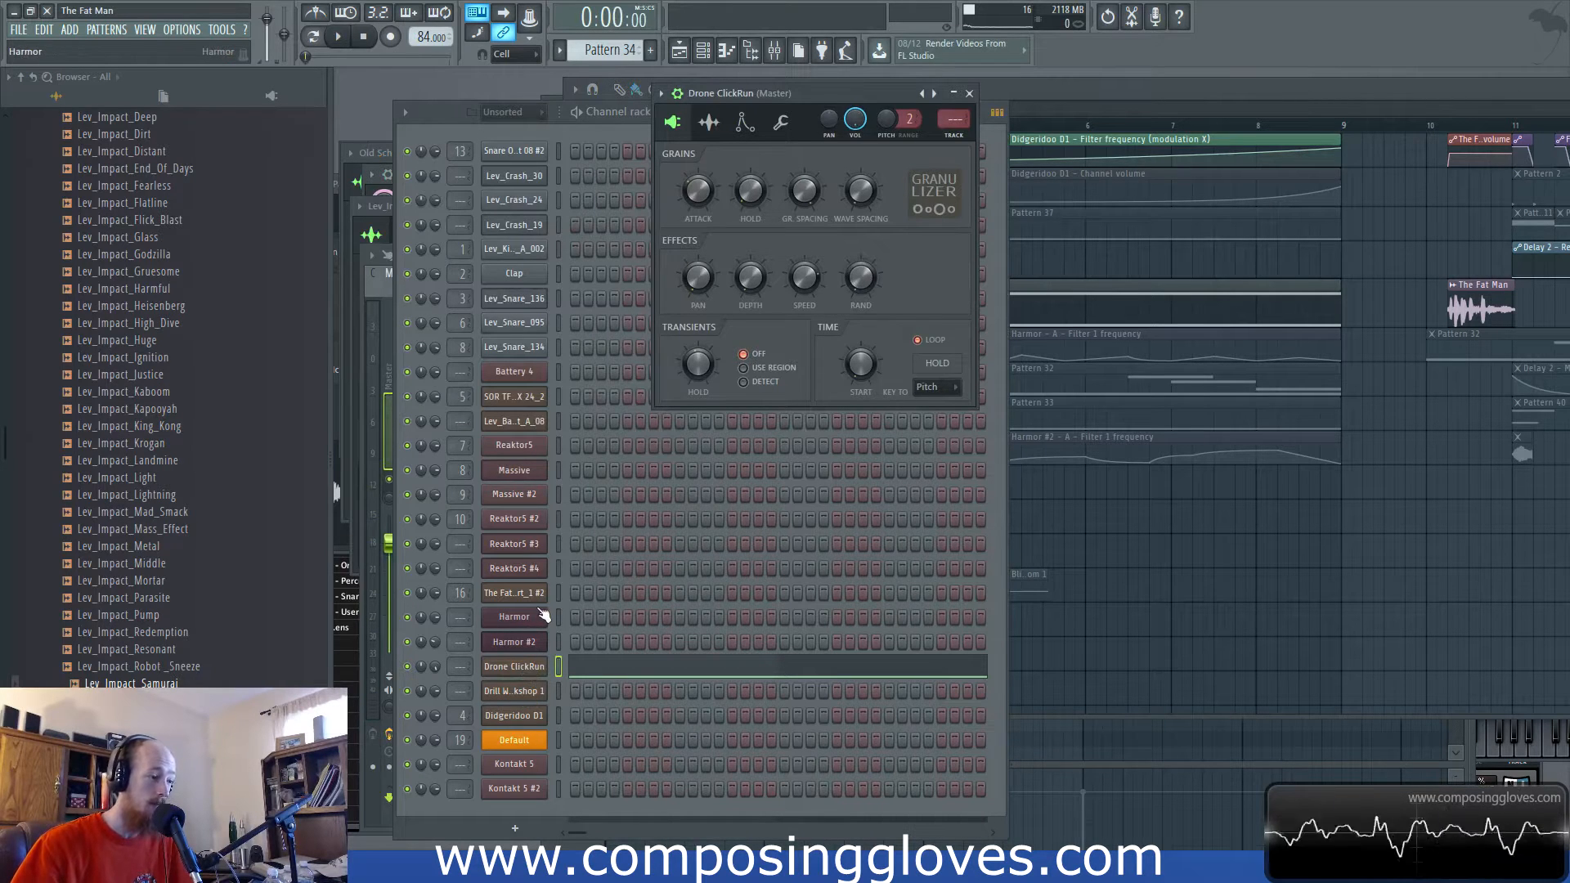
Examine the SOR TFM Cyborg FX 24_2 channel's Granulizer and sample settings, and return to the playlist.
{"action": "left_click", "coordinate": [514, 593]}
{"action": "left_click", "coordinate": [514, 397]}
{"action": "left_click_drag", "start_coordinate": [629, 317], "coordinate": [1256, 214]}
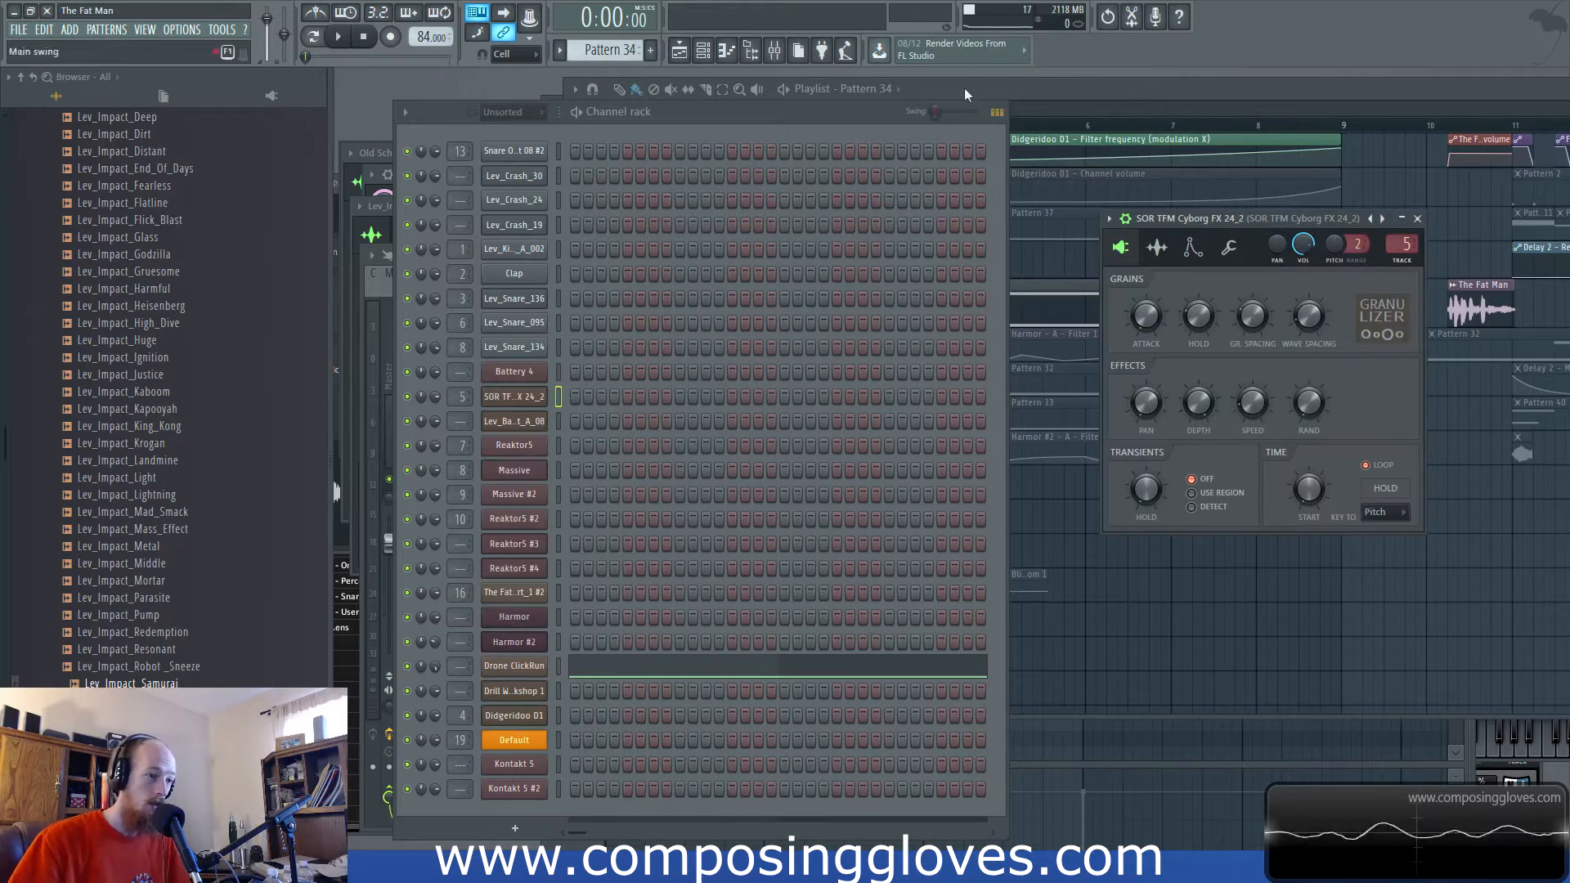
{"action": "left_click", "coordinate": [1156, 247]}
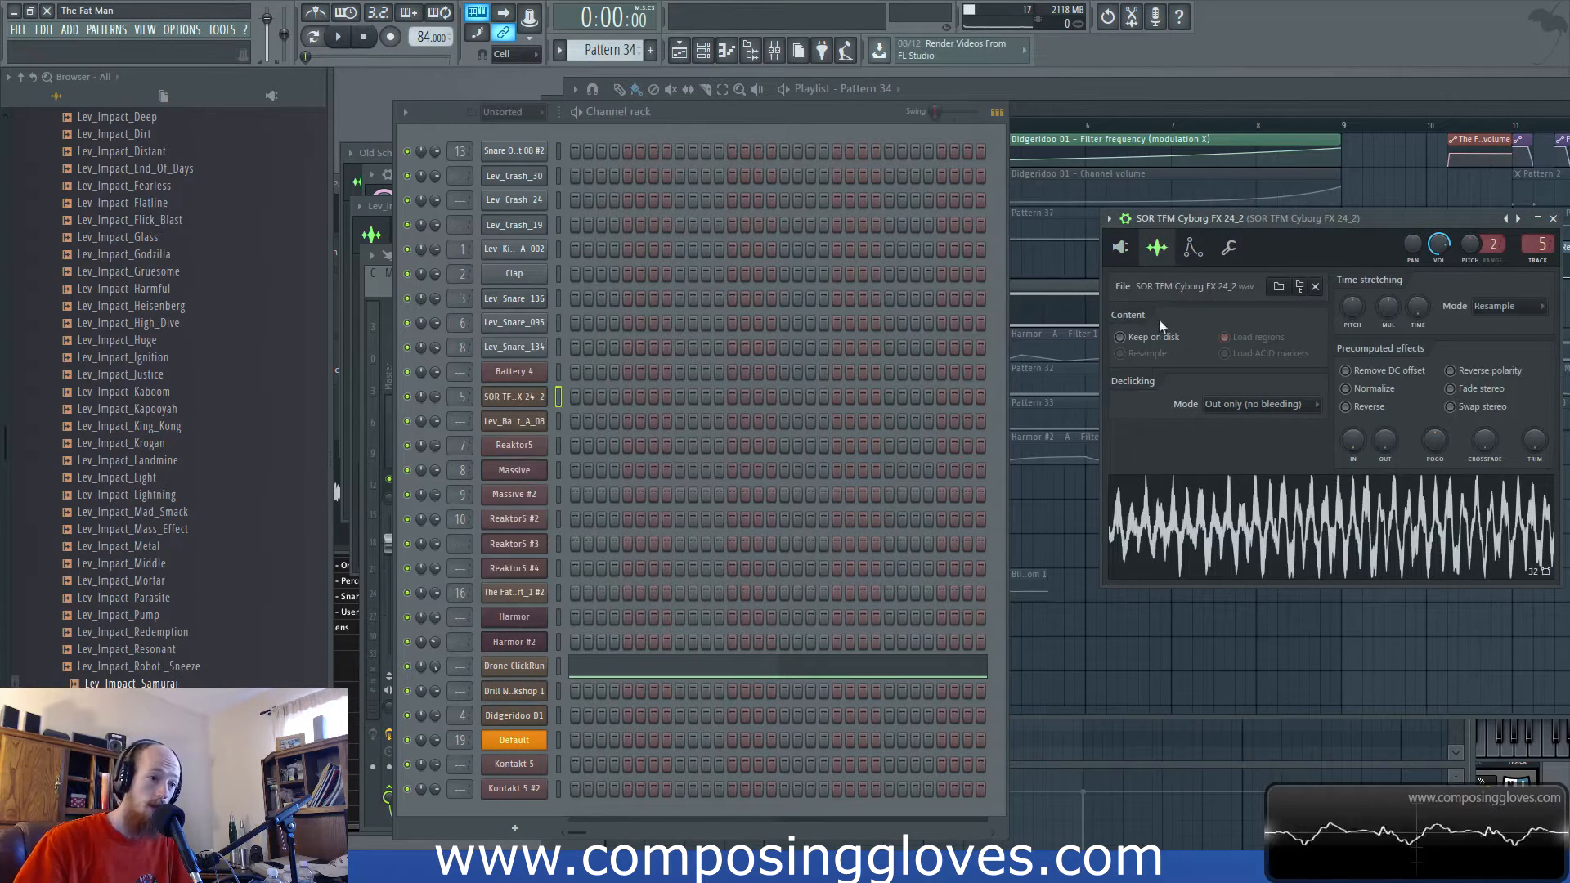
{"action": "left_click", "coordinate": [1120, 246]}
{"action": "left_click", "coordinate": [1063, 91]}
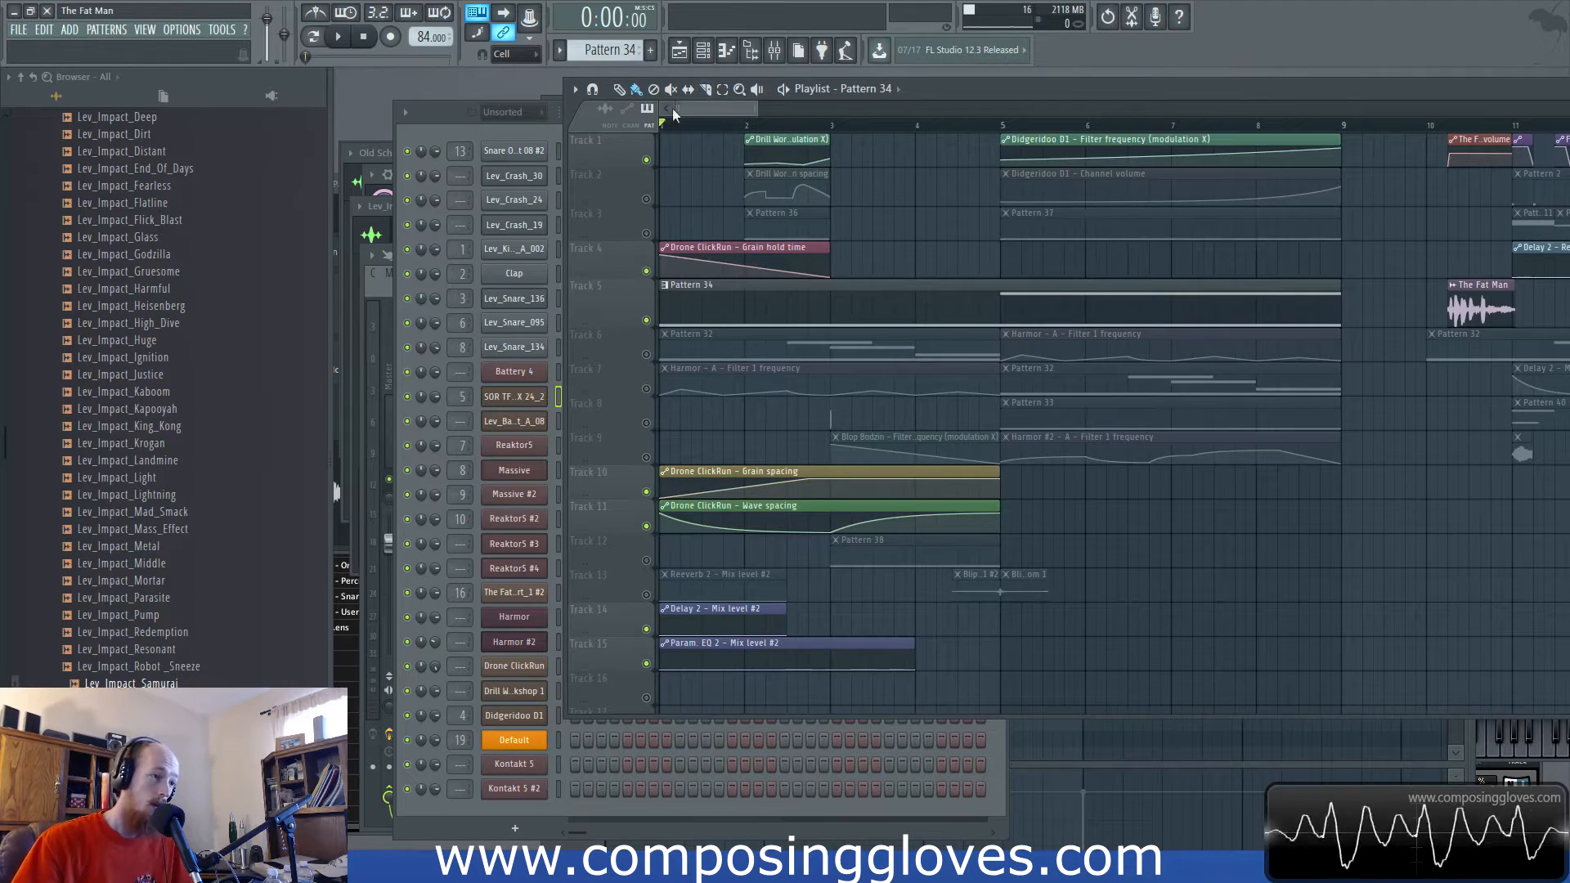
Examine Pattern 34's long C5 and C6 Drone ClickRun notes in the piano roll, and return to the playlist.
{"action": "double_click", "coordinate": [1103, 300]}
{"action": "scroll", "coordinate": [1006, 606], "scroll_direction": "up", "scroll_amount": 5}
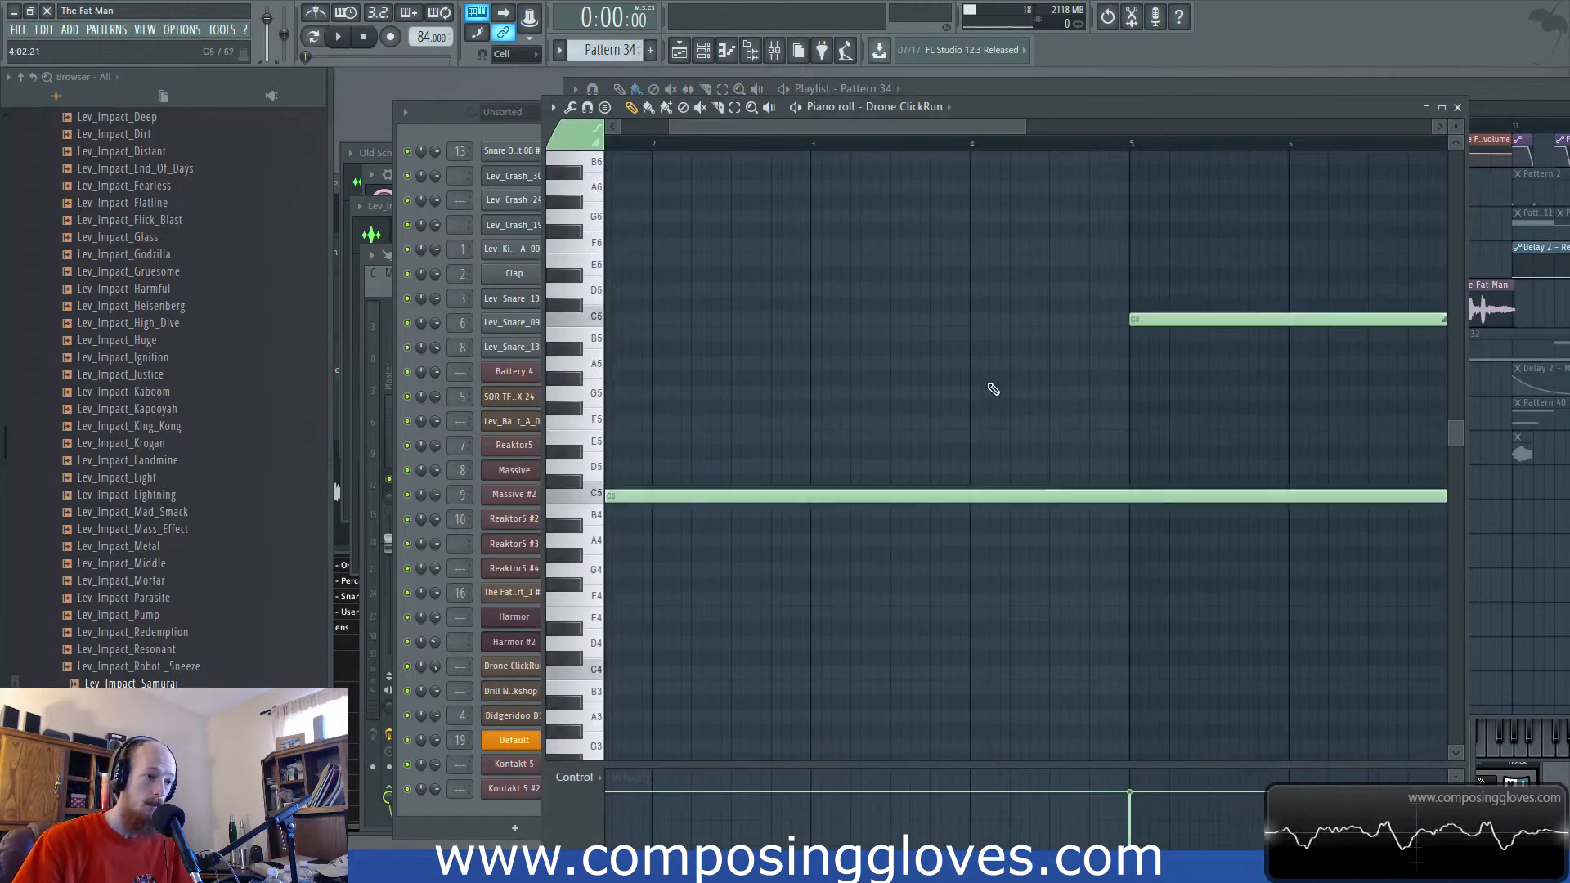
{"action": "left_click_drag", "start_coordinate": [1023, 343], "coordinate": [1223, 454]}
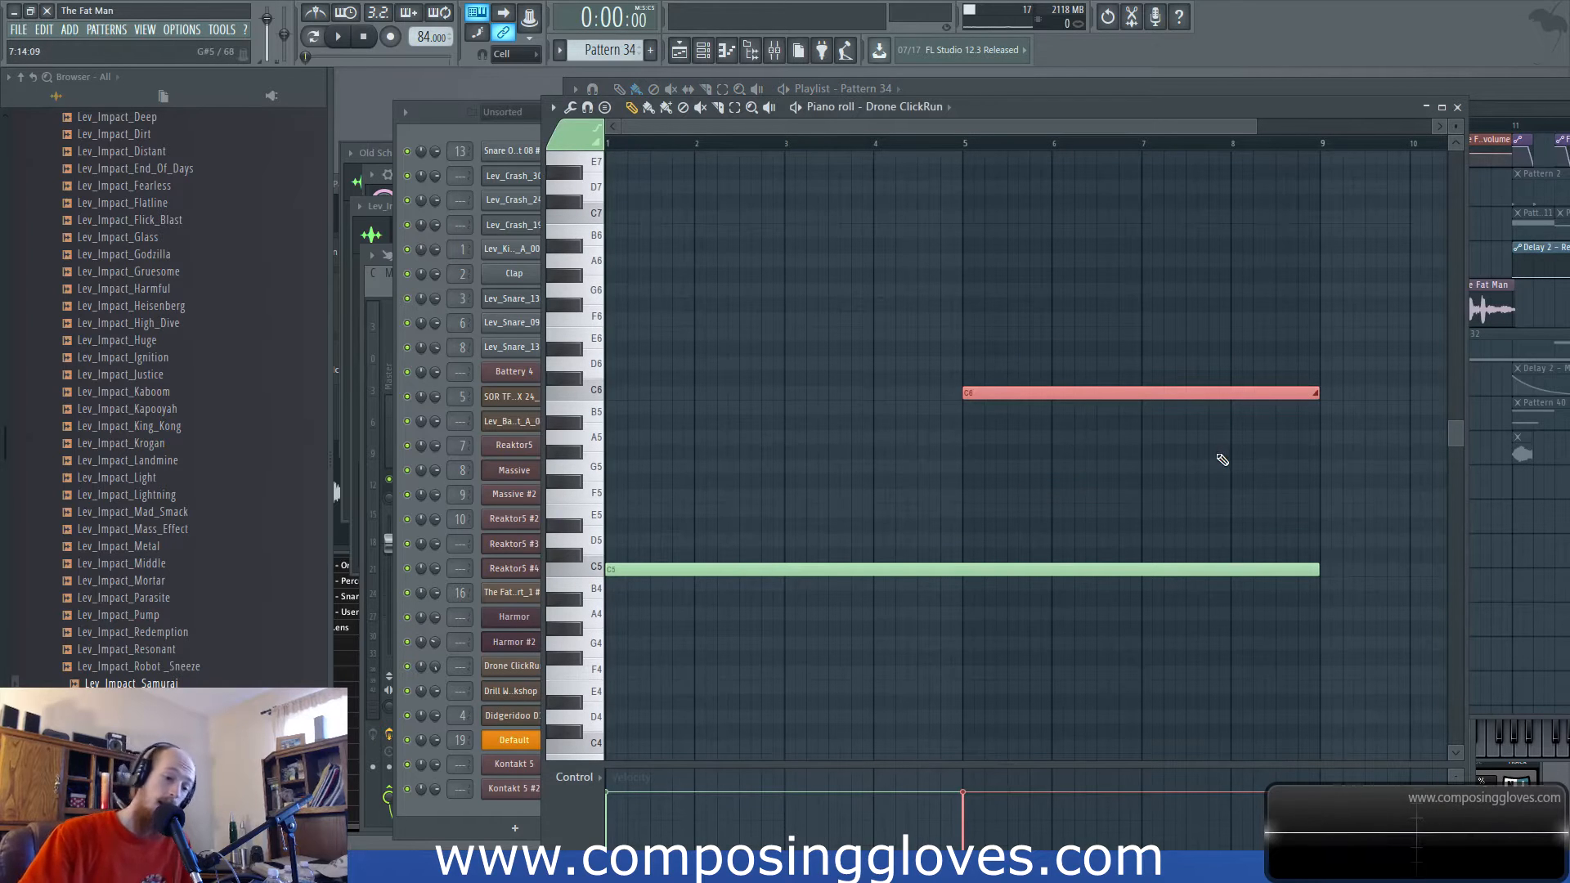
{"action": "left_click", "coordinate": [1014, 91]}
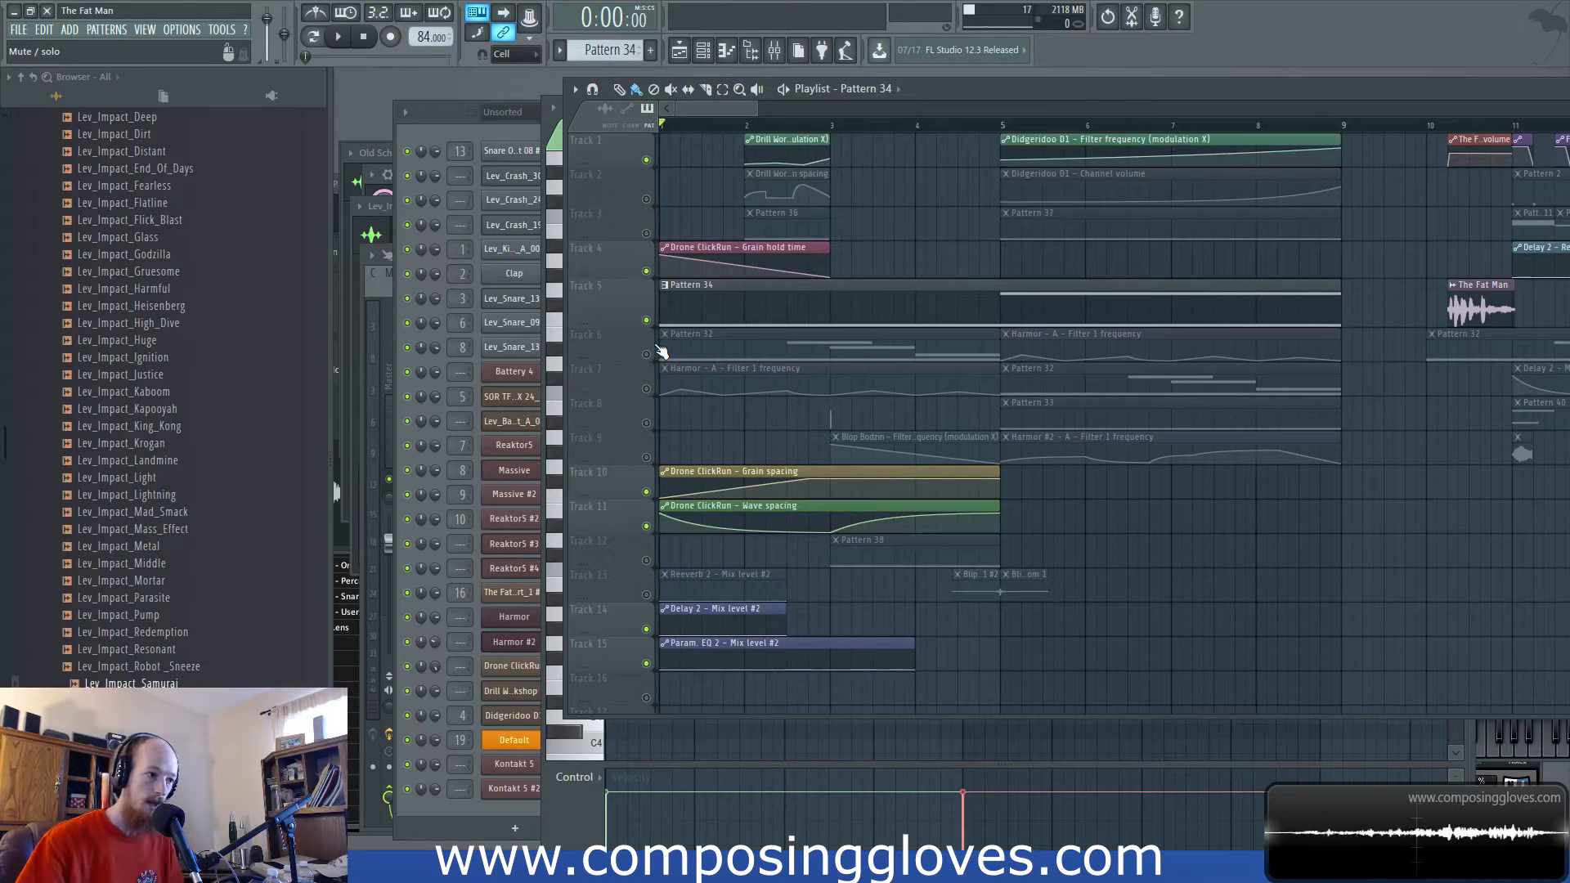
Review the Drone ClickRun channel's Granulizer controls and sample waveform used by Pattern 34, and return to the playlist.
{"action": "double_click", "coordinate": [677, 301]}
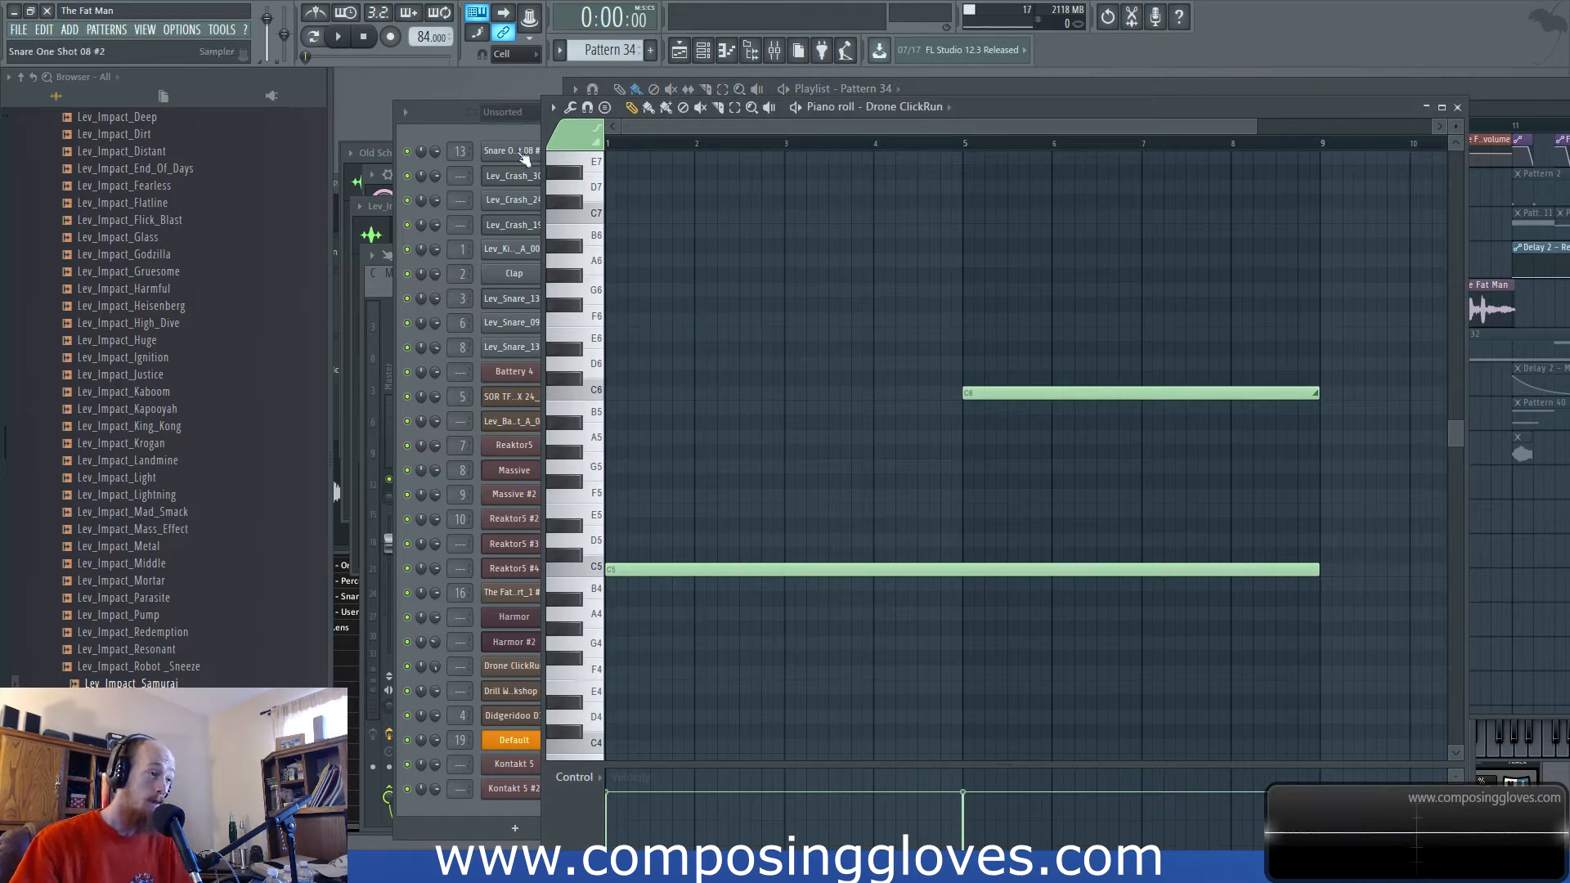
{"action": "left_click", "coordinate": [427, 120]}
{"action": "left_click", "coordinate": [527, 672]}
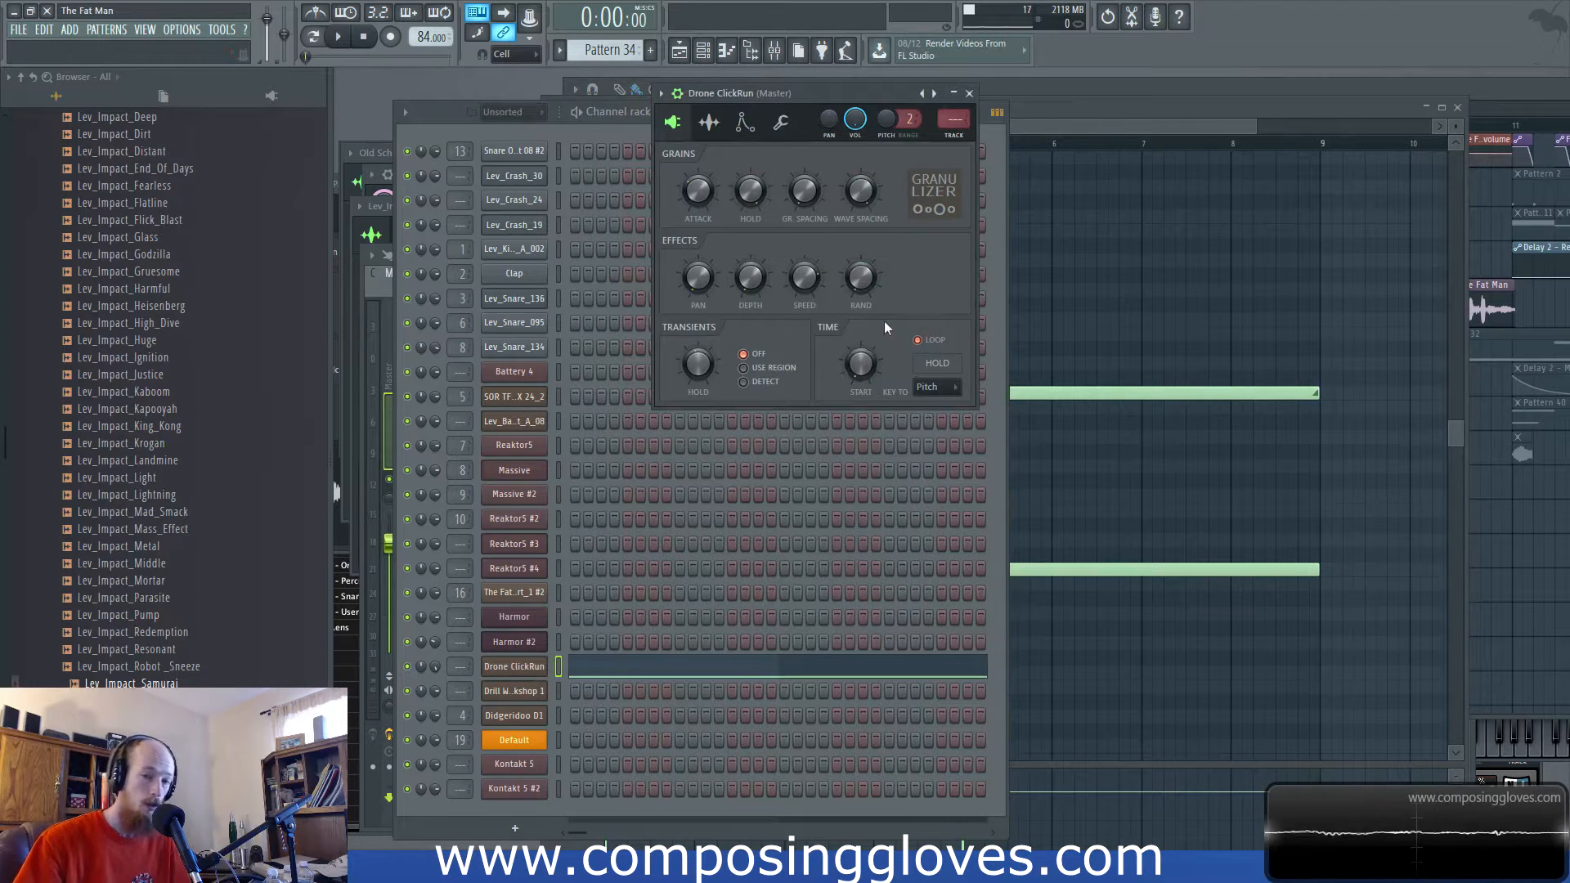
{"action": "left_click", "coordinate": [709, 121]}
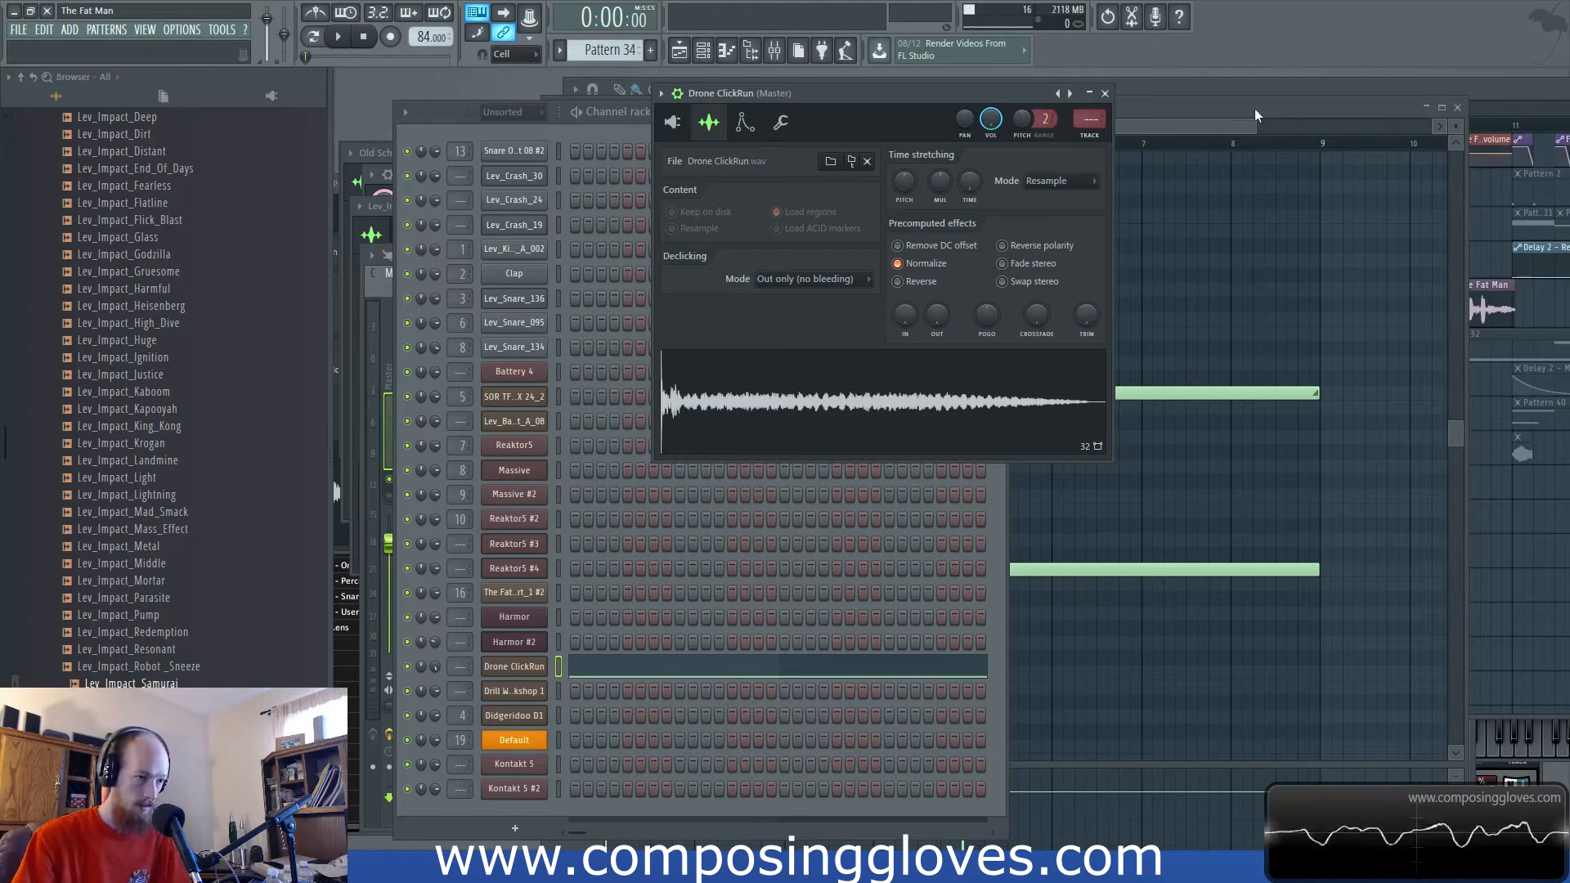
{"action": "left_click", "coordinate": [1237, 85]}
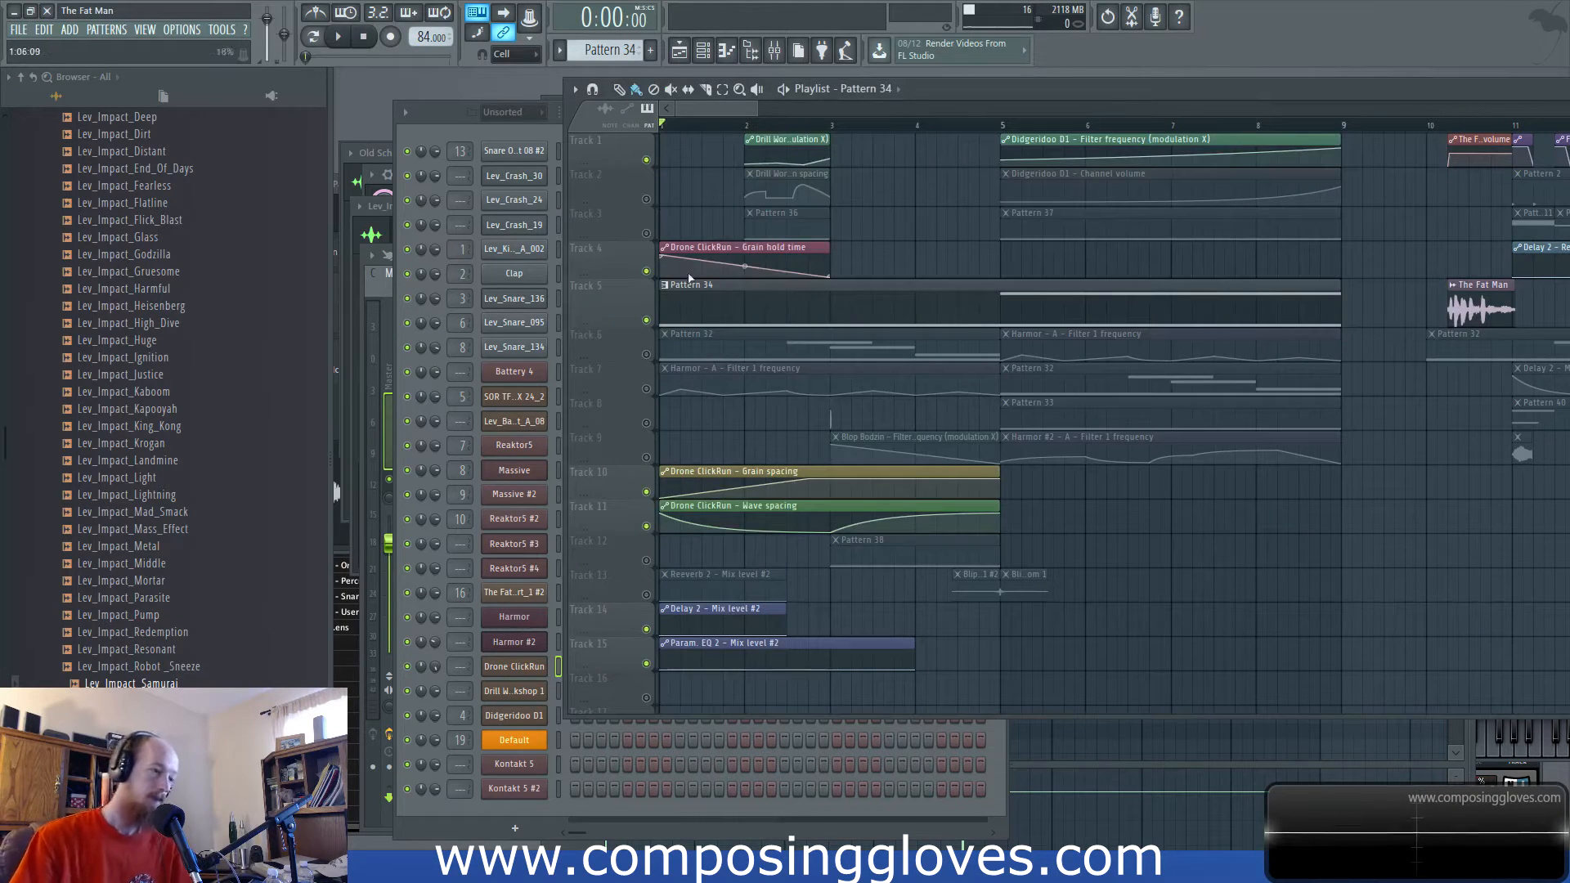
Unmute Track 6 and open the Harmor instrument that plays its Pattern 32.
{"action": "left_click", "coordinate": [647, 355]}
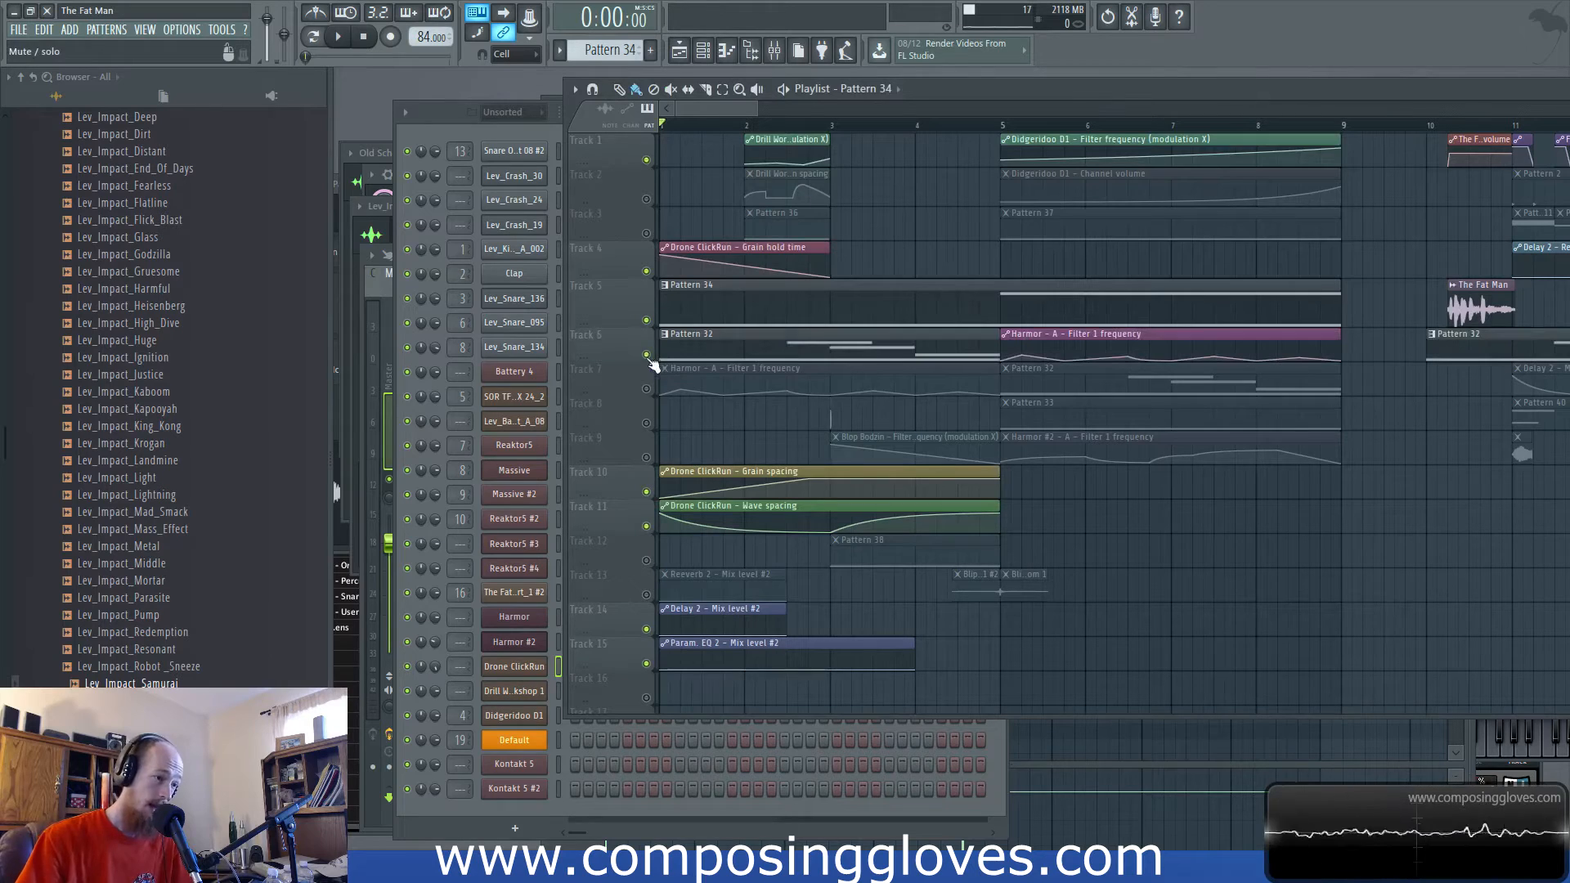
{"action": "double_click", "coordinate": [733, 356]}
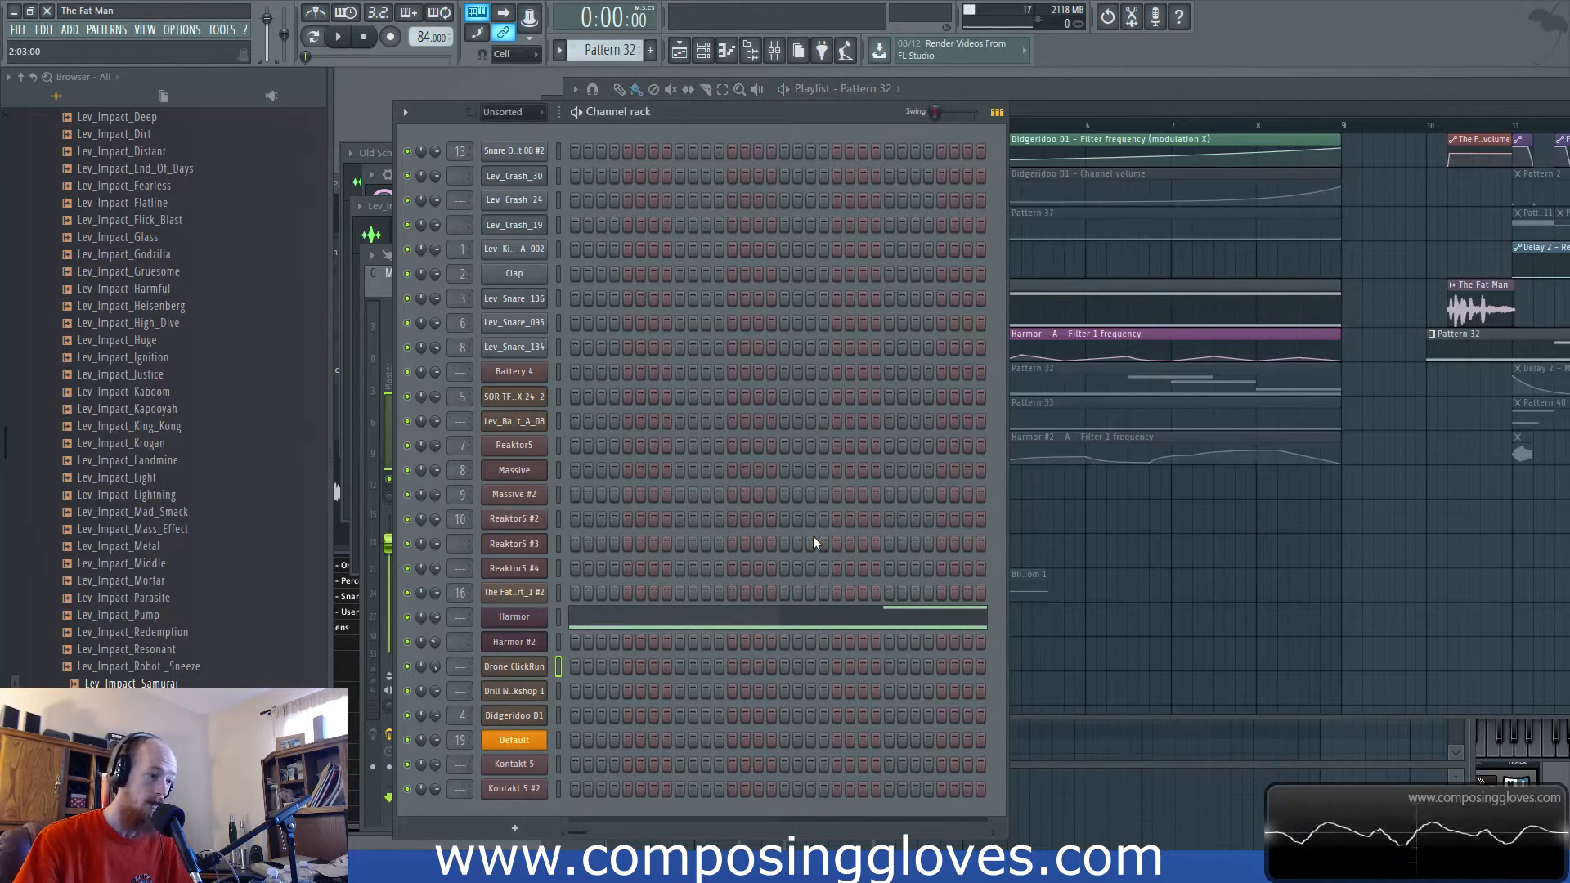
{"action": "left_click", "coordinate": [524, 617]}
{"action": "left_click_drag", "start_coordinate": [852, 126], "coordinate": [1083, 73]}
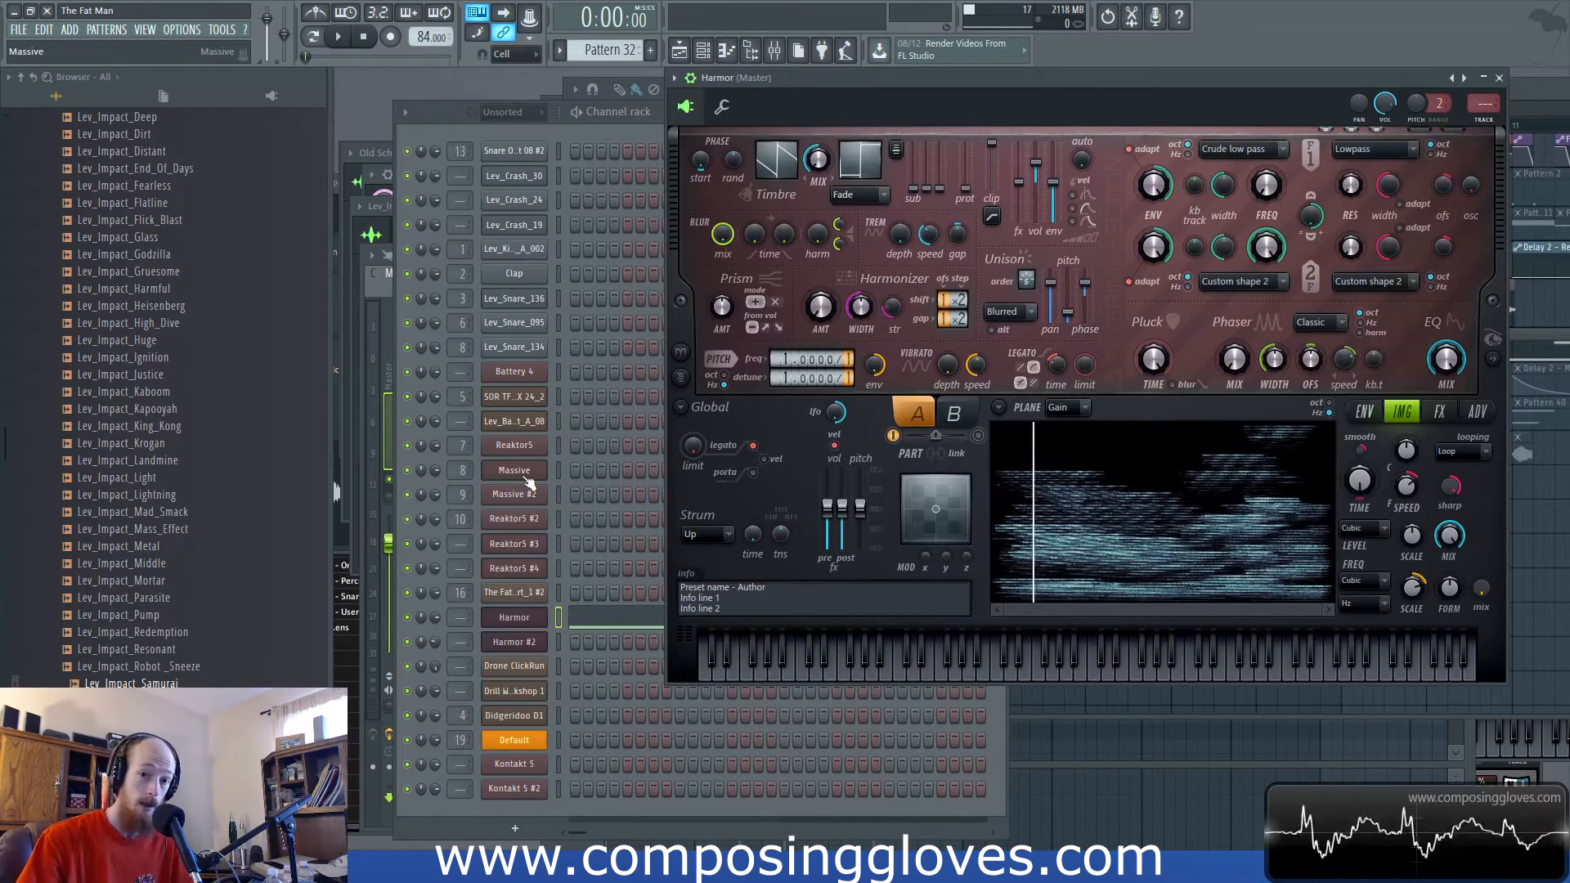
Look over the Battery 4 channel's Clik Dub Kit, close the plugin and return to the playlist.
{"action": "left_click", "coordinate": [531, 378]}
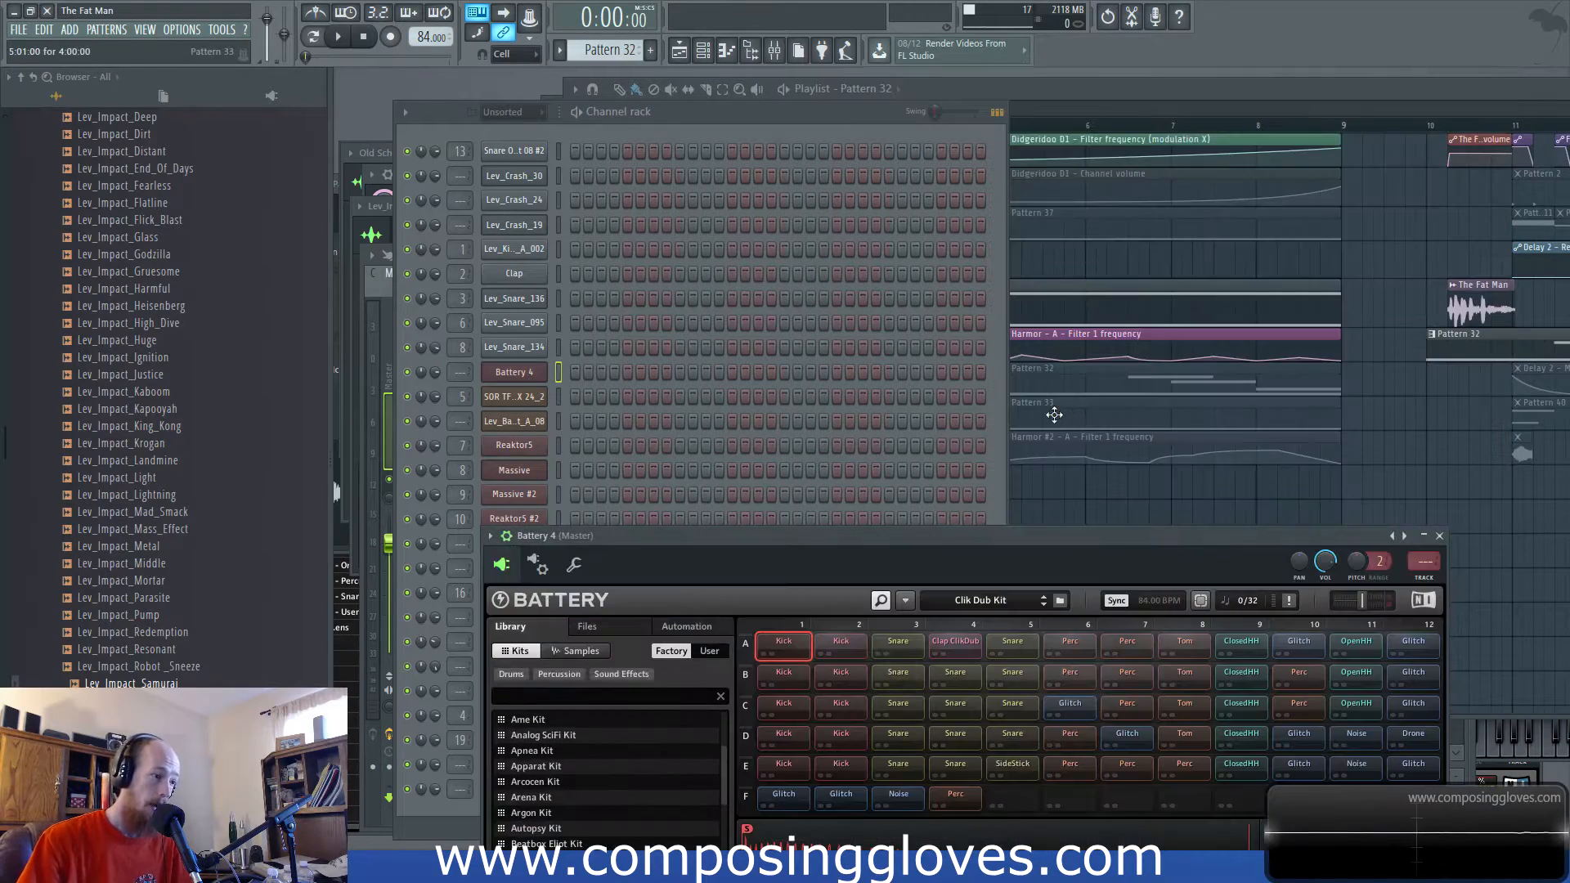
{"action": "left_click_drag", "start_coordinate": [999, 518], "coordinate": [1459, 112]}
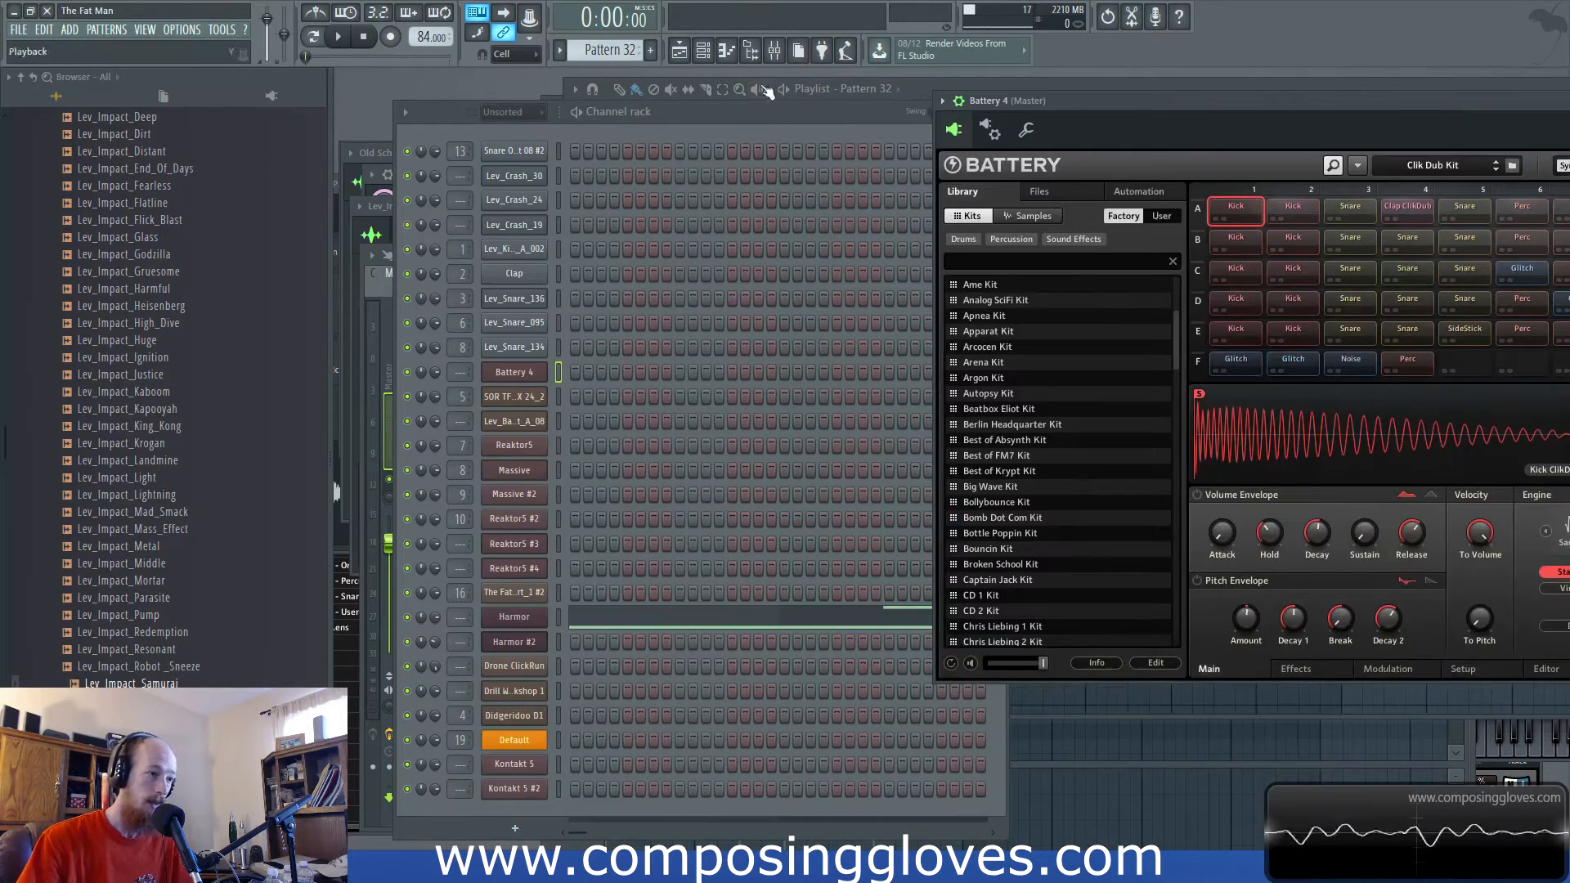
{"action": "left_click", "coordinate": [748, 118]}
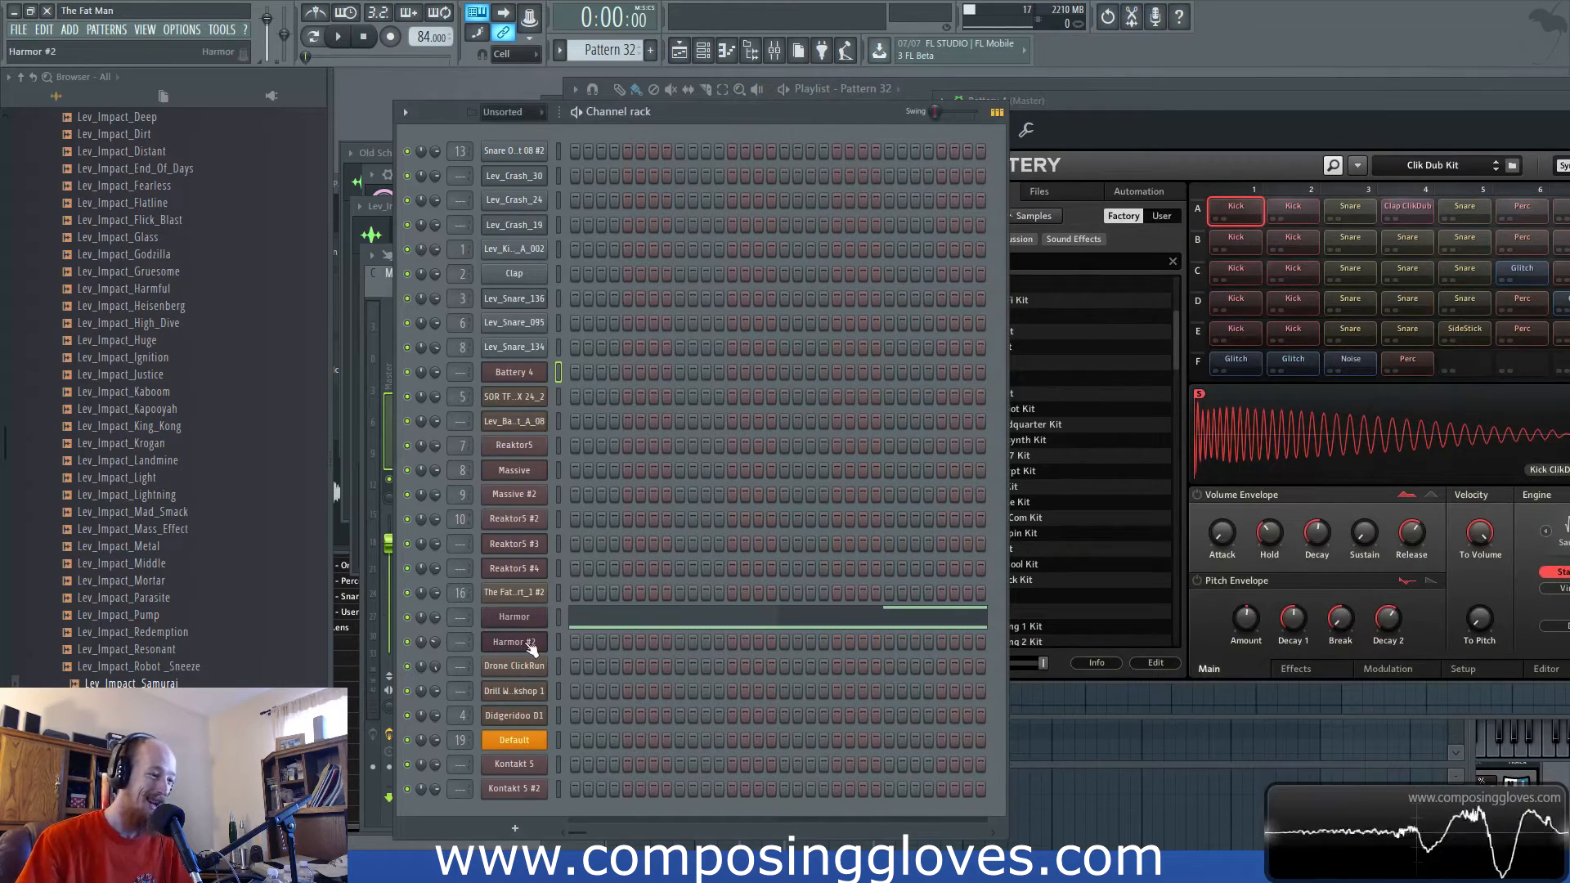
{"action": "left_click_drag", "start_coordinate": [1258, 100], "coordinate": [726, 98]}
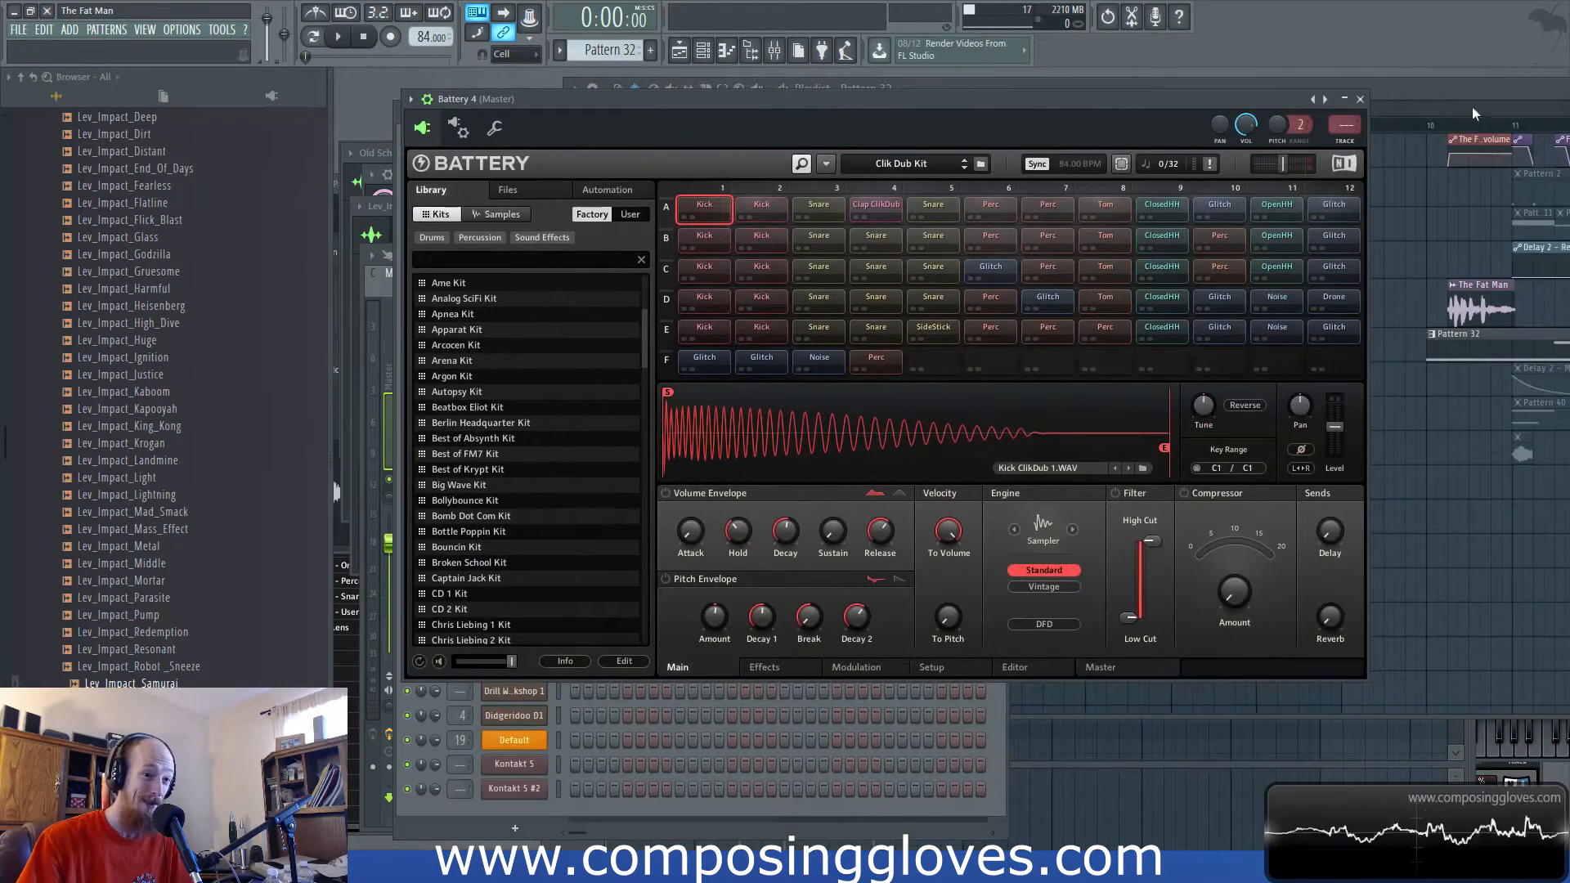
{"action": "left_click", "coordinate": [1360, 98]}
{"action": "left_click", "coordinate": [1085, 90]}
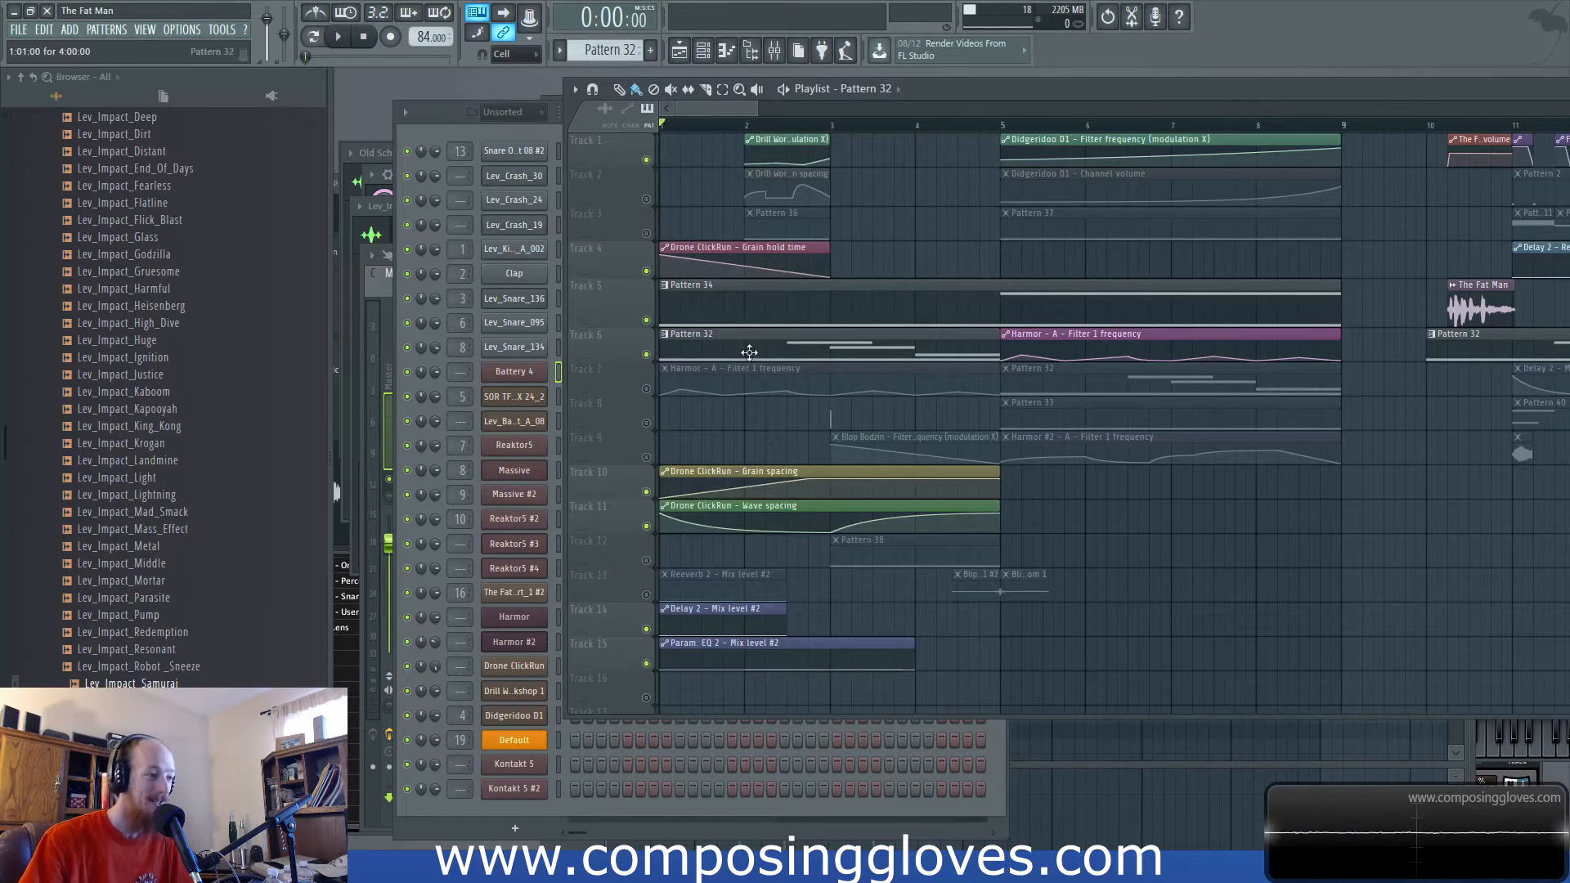
Reopen the Harmor instrument for Pattern 32, examine its image synthesis display, and return to the playlist.
{"action": "left_click", "coordinate": [438, 121]}
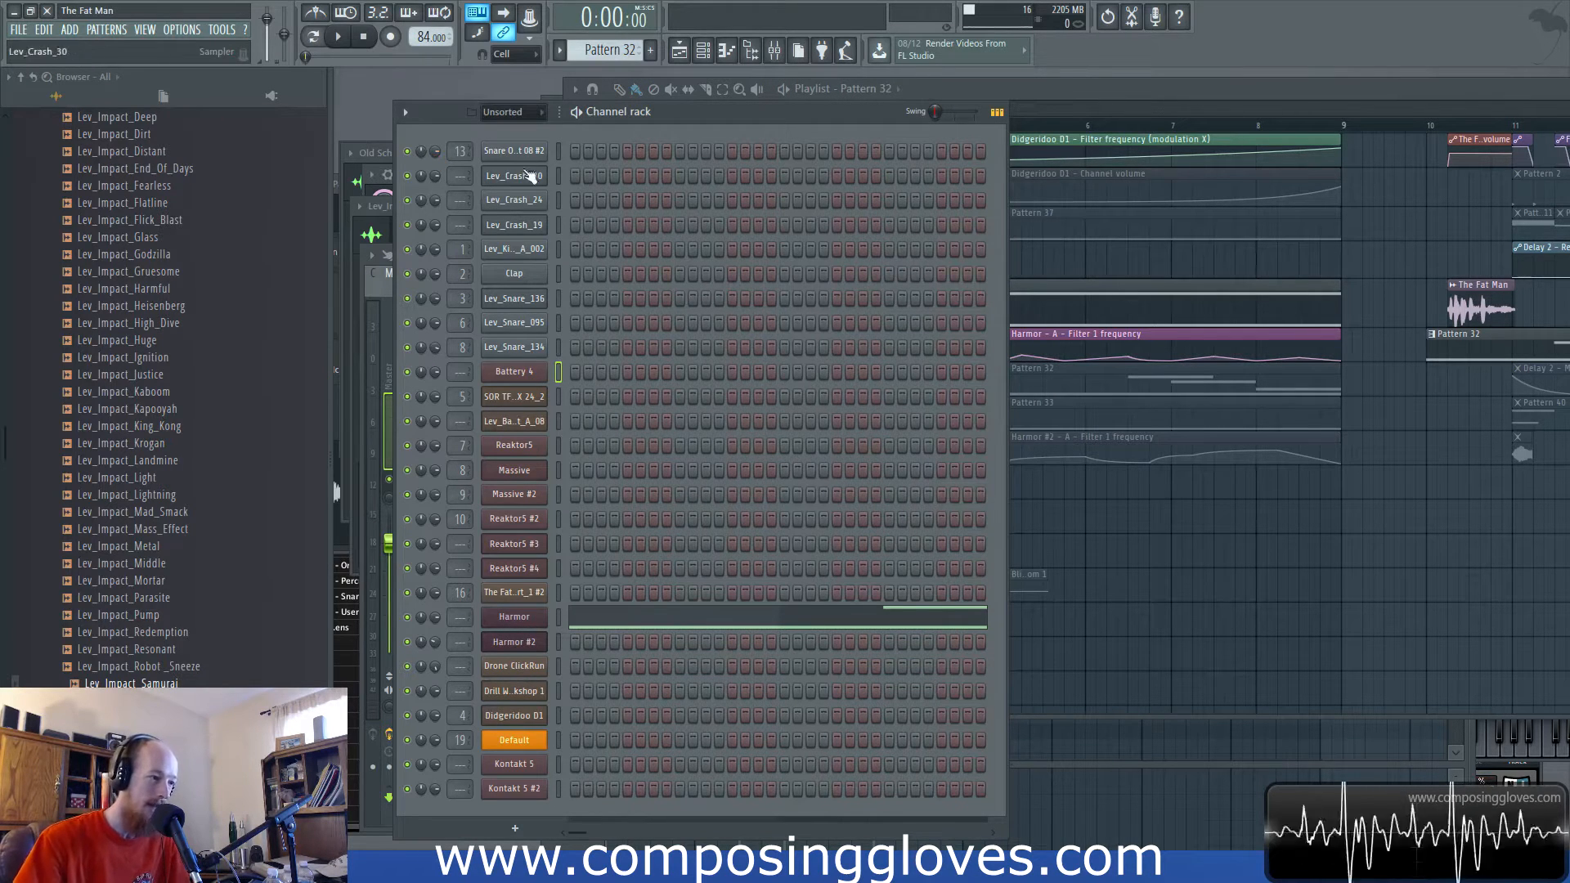
{"action": "left_click", "coordinate": [520, 619]}
{"action": "left_click_drag", "start_coordinate": [1087, 78], "coordinate": [805, 78]}
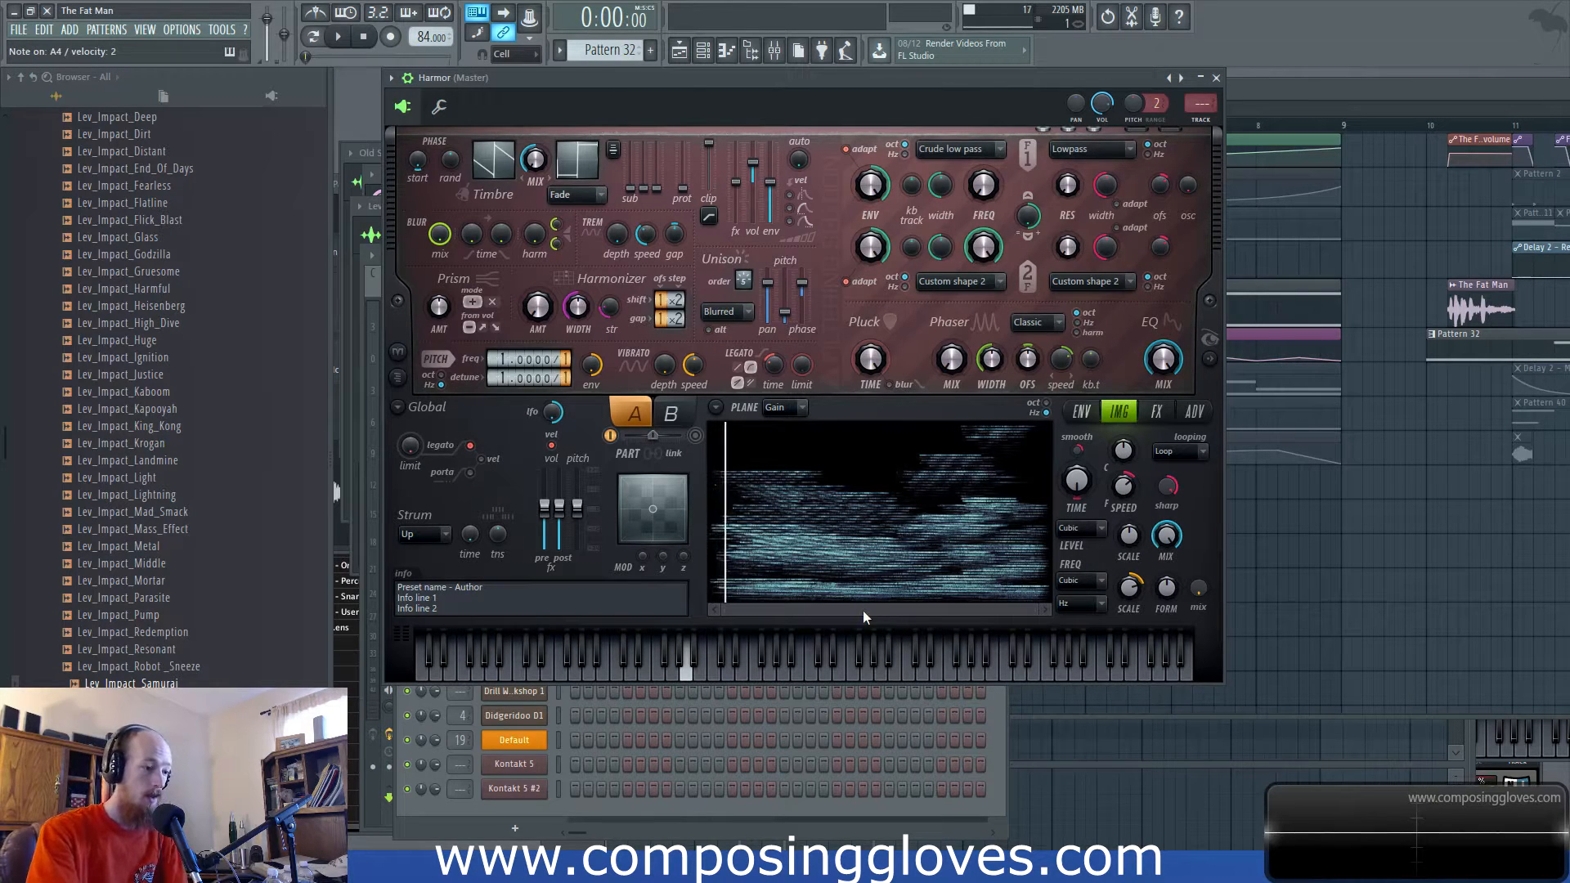
{"action": "left_click", "coordinate": [1246, 85]}
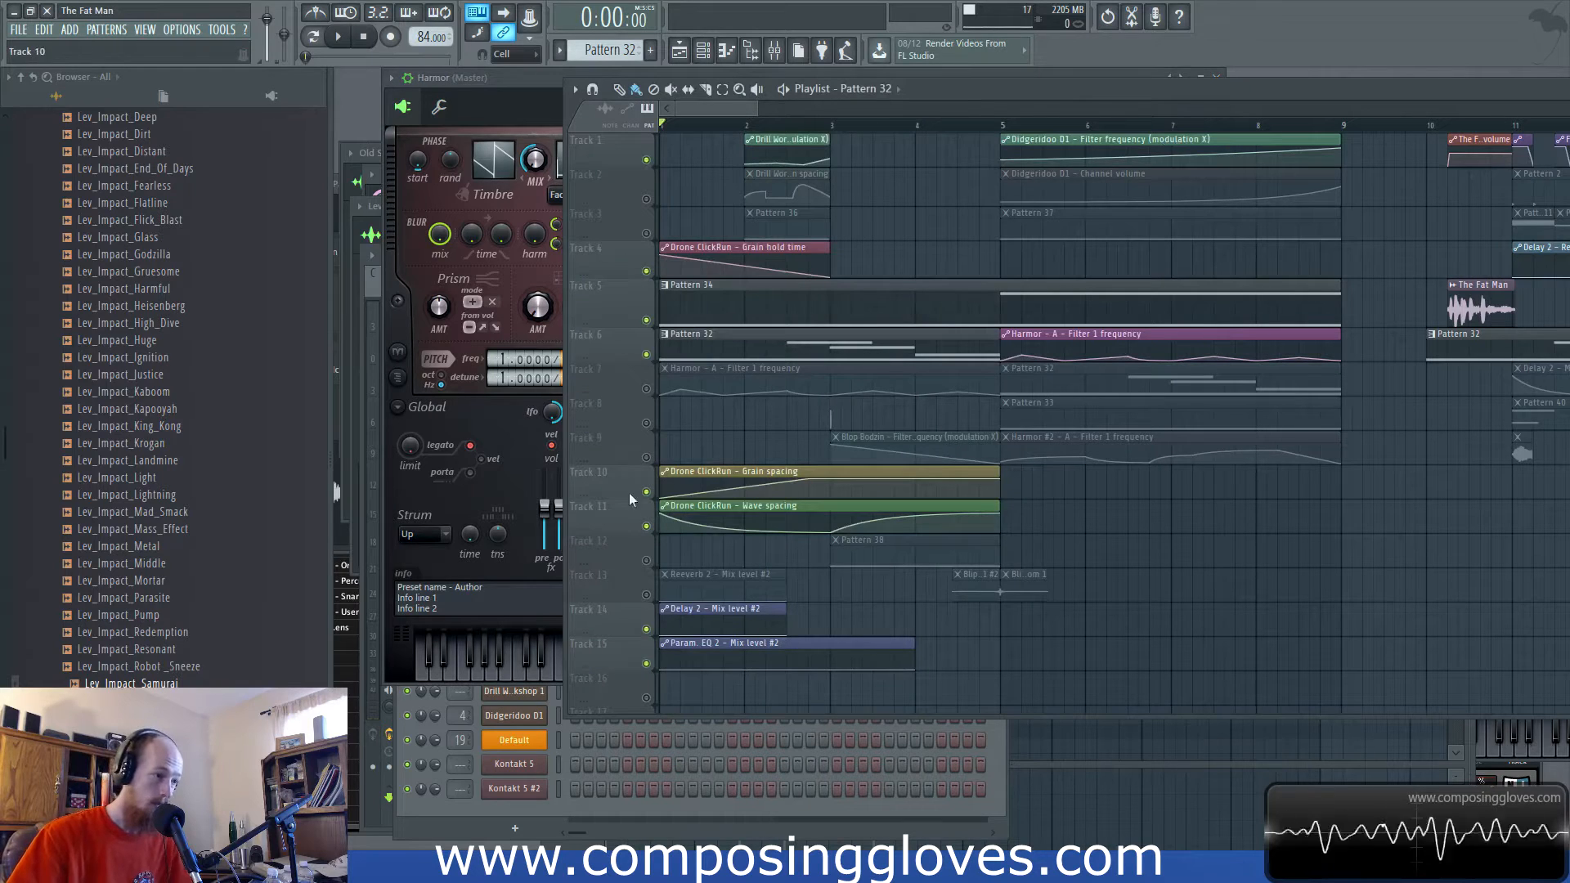
Unmute Track 7 with the Harmor filter automation, and mute Tracks 4, 5, 1, 10 and 11.
{"action": "left_click", "coordinate": [646, 389]}
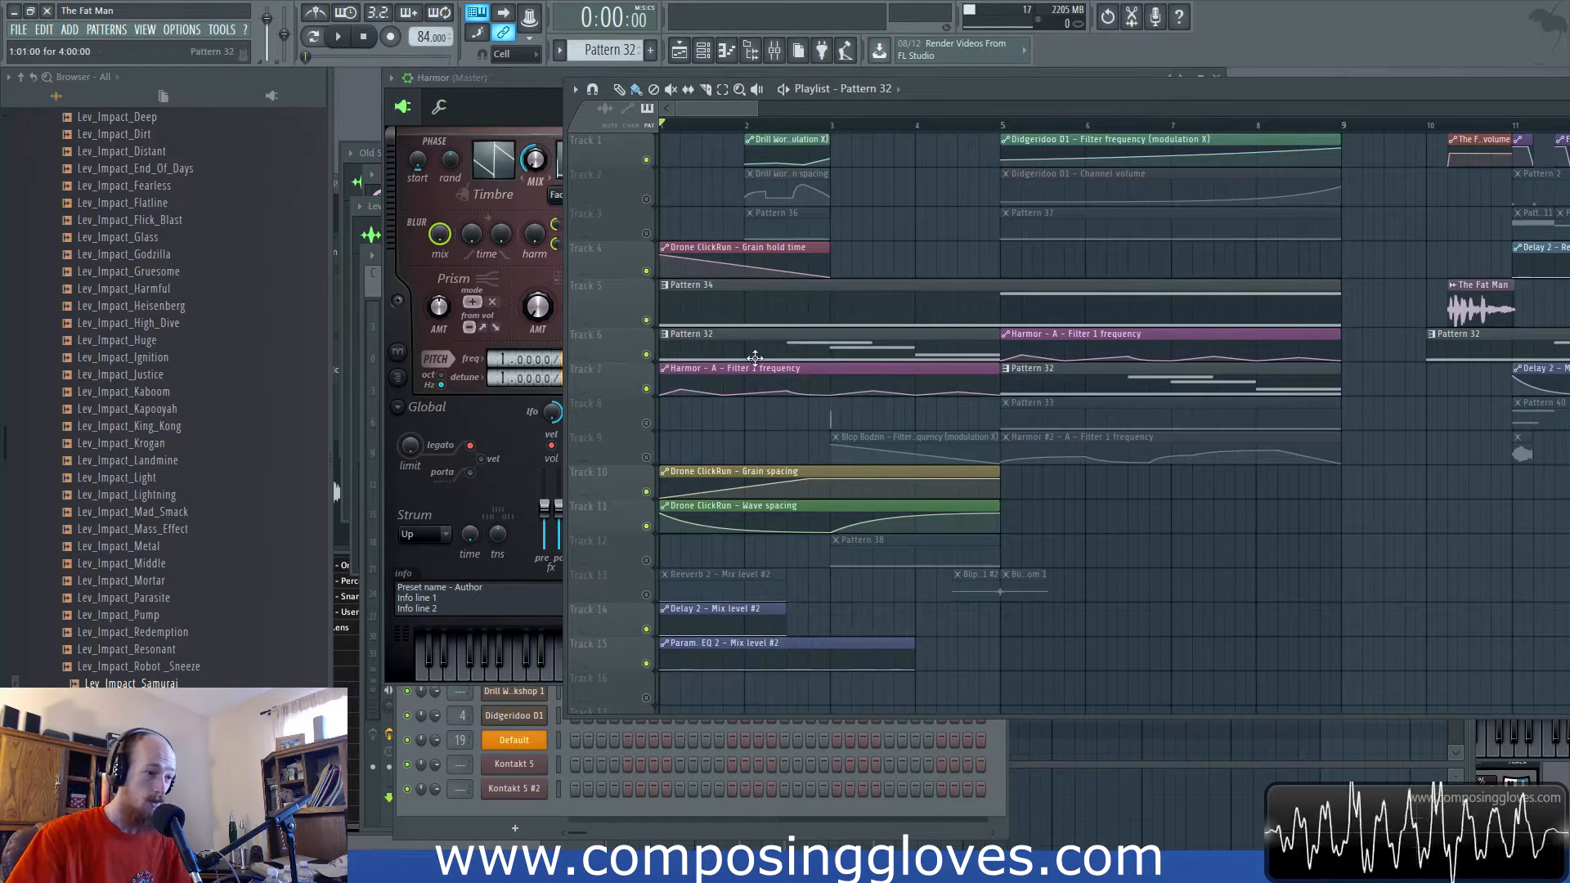
{"action": "left_click", "coordinate": [646, 271]}
{"action": "left_click", "coordinate": [646, 319]}
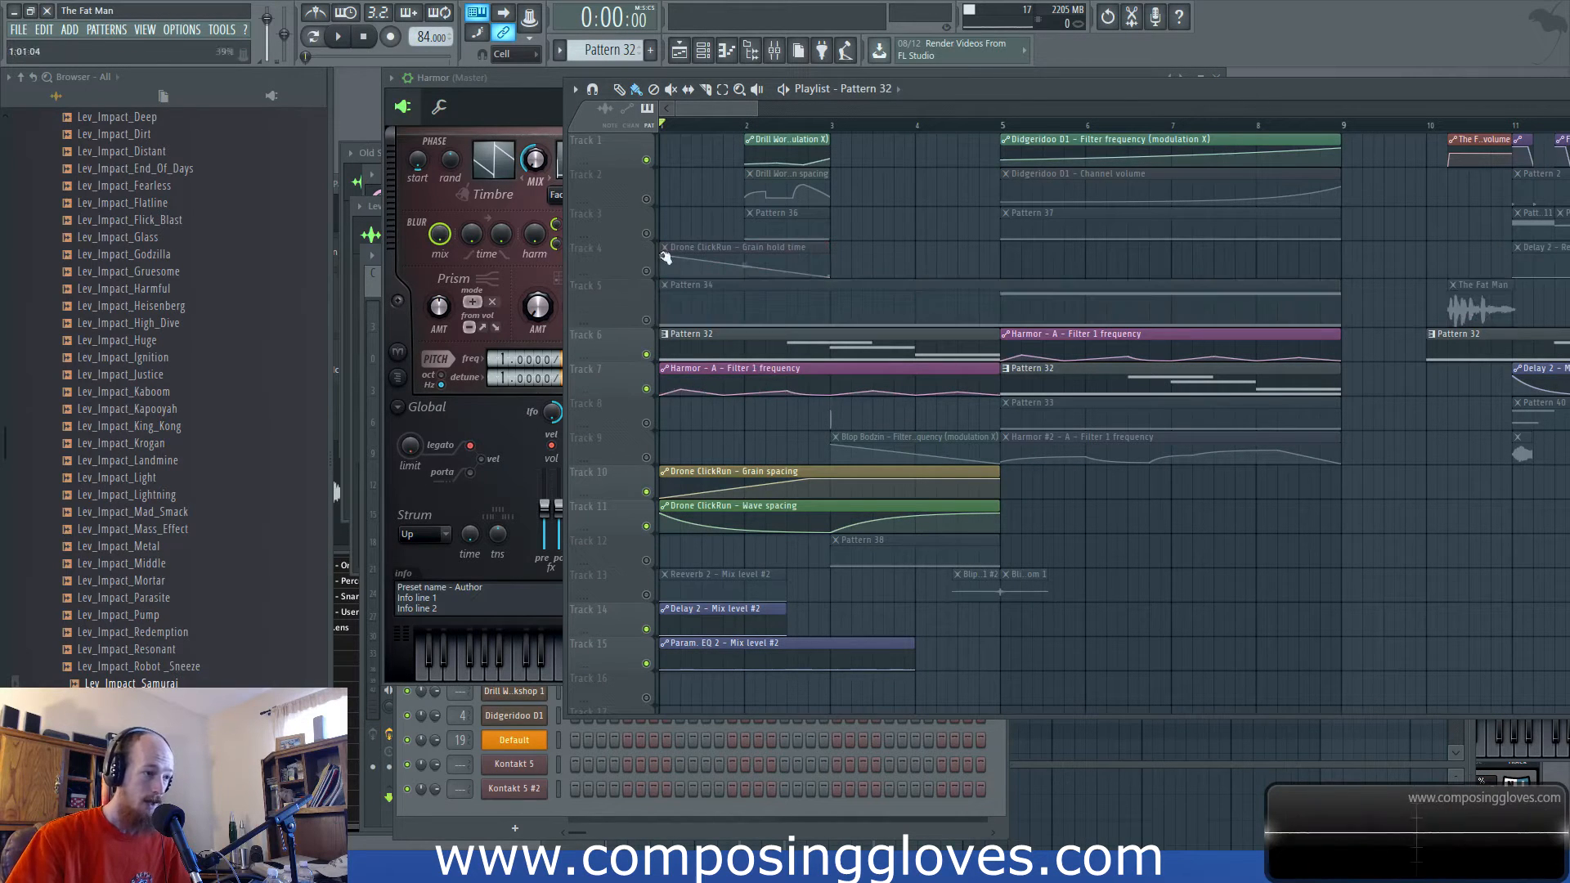
{"action": "left_click", "coordinate": [645, 160]}
{"action": "left_click", "coordinate": [646, 492]}
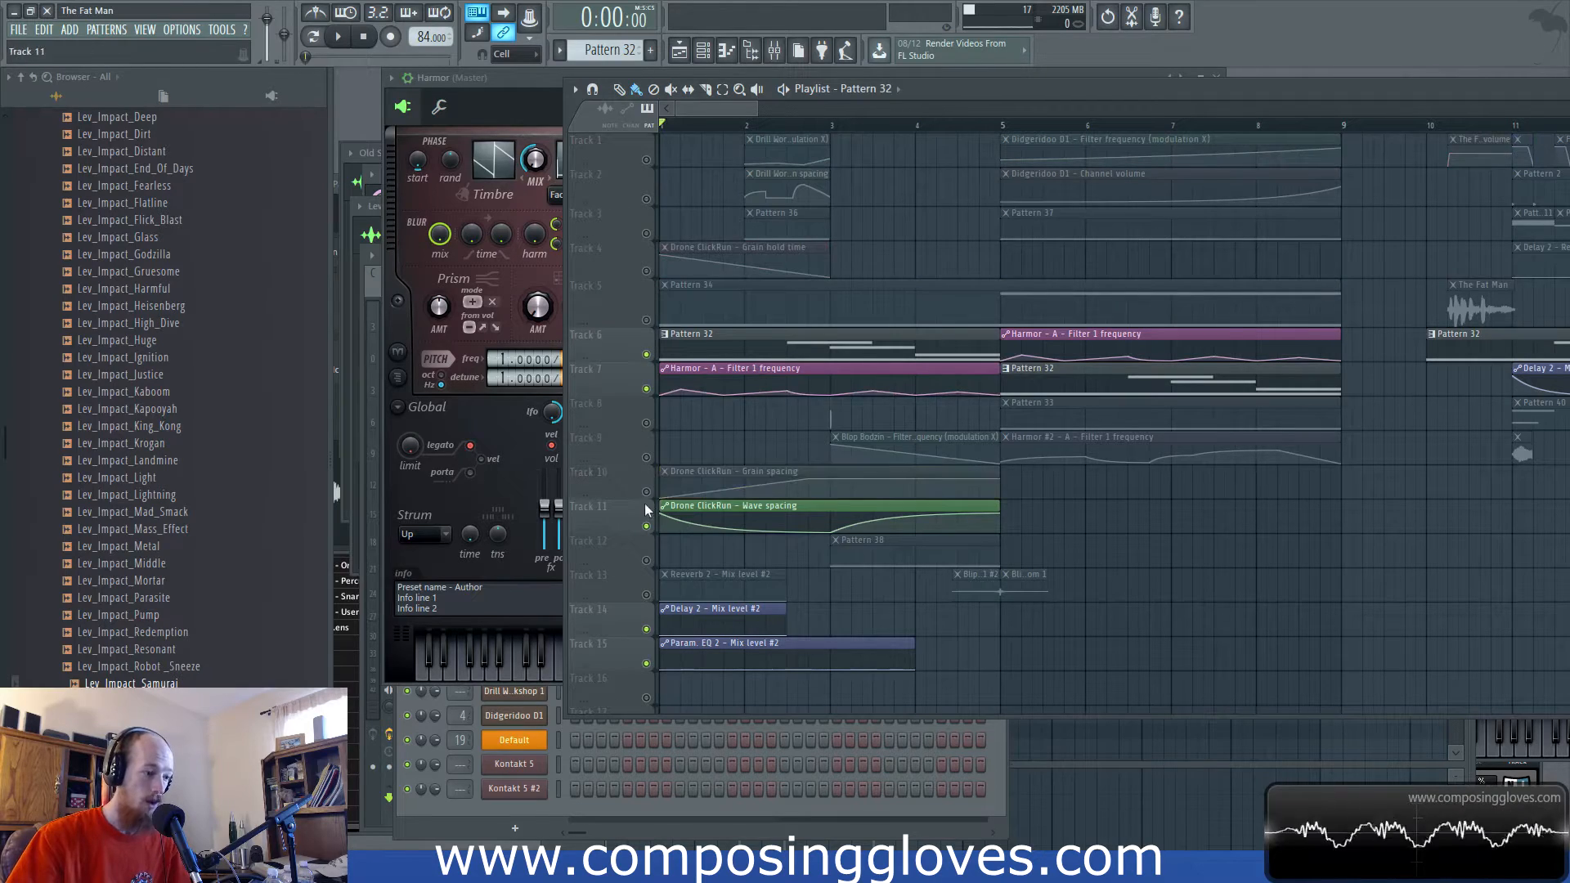
{"action": "left_click", "coordinate": [645, 526]}
Examine the Harmor #2 filter automation and surrounding clips around bars 101 to 109, and return to the song's early bars.
{"action": "scroll", "coordinate": [851, 463], "scroll_direction": "down", "scroll_amount": 7}
{"action": "left_click_drag", "start_coordinate": [1100, 487], "coordinate": [946, 466]}
{"action": "scroll", "coordinate": [946, 466], "scroll_direction": "up", "scroll_amount": 4}
{"action": "left_click_drag", "start_coordinate": [1173, 448], "coordinate": [875, 451]}
{"action": "left_click_drag", "start_coordinate": [1453, 471], "coordinate": [999, 441]}
{"action": "scroll", "coordinate": [1010, 446], "scroll_direction": "down", "scroll_amount": 4}
{"action": "left_click_drag", "start_coordinate": [1210, 468], "coordinate": [873, 308]}
{"action": "left_click_drag", "start_coordinate": [940, 372], "coordinate": [897, 312]}
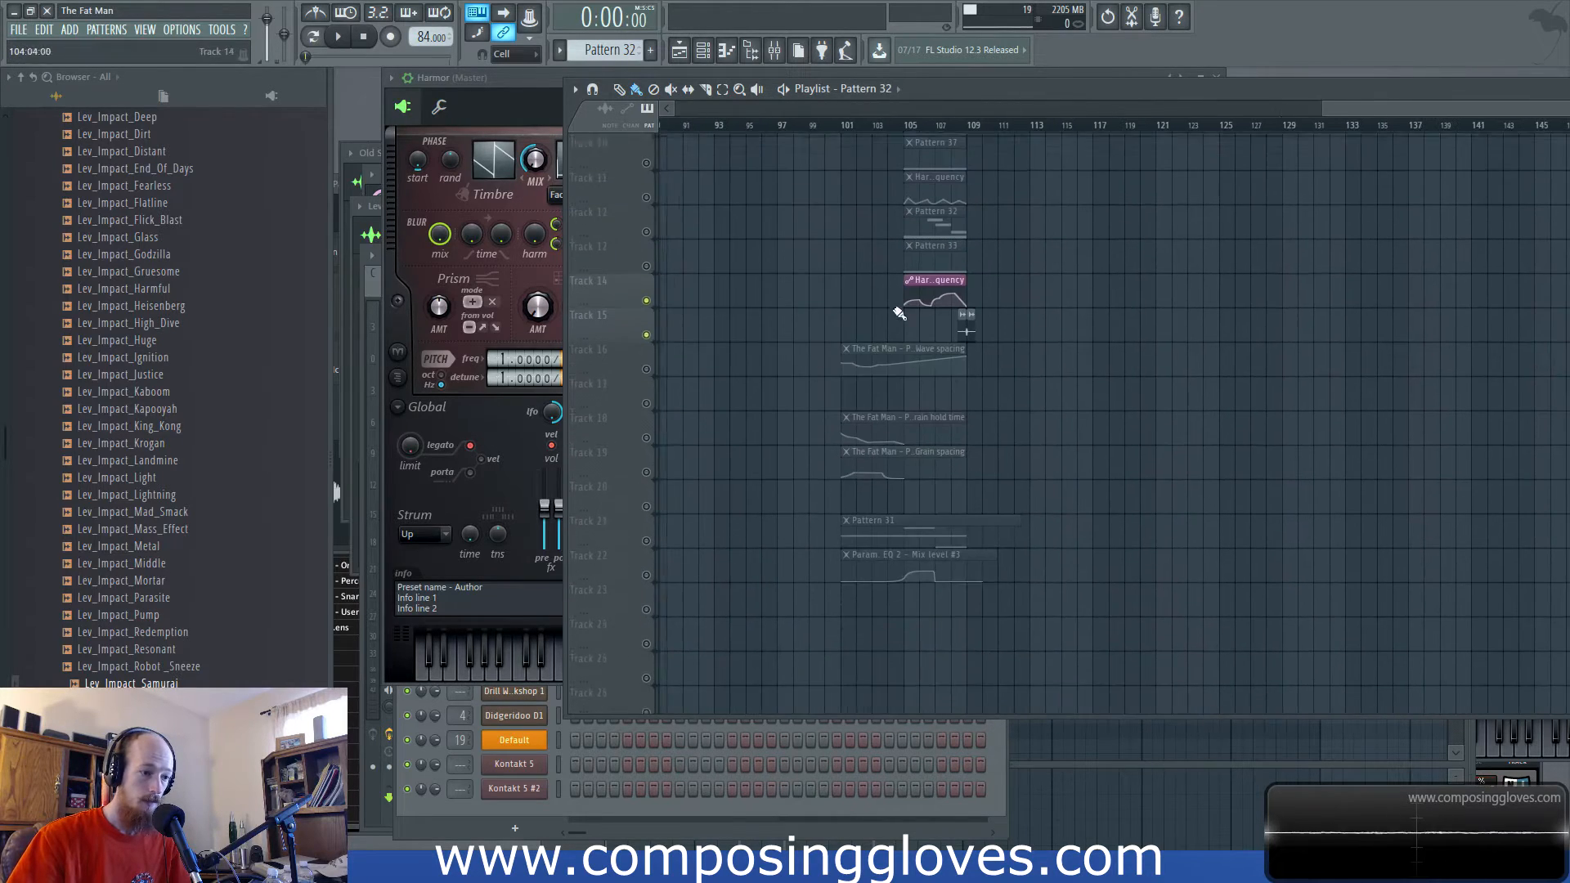
{"action": "scroll", "coordinate": [1132, 291], "scroll_direction": "up", "scroll_amount": 4}
{"action": "left_click_drag", "start_coordinate": [1410, 293], "coordinate": [787, 333]}
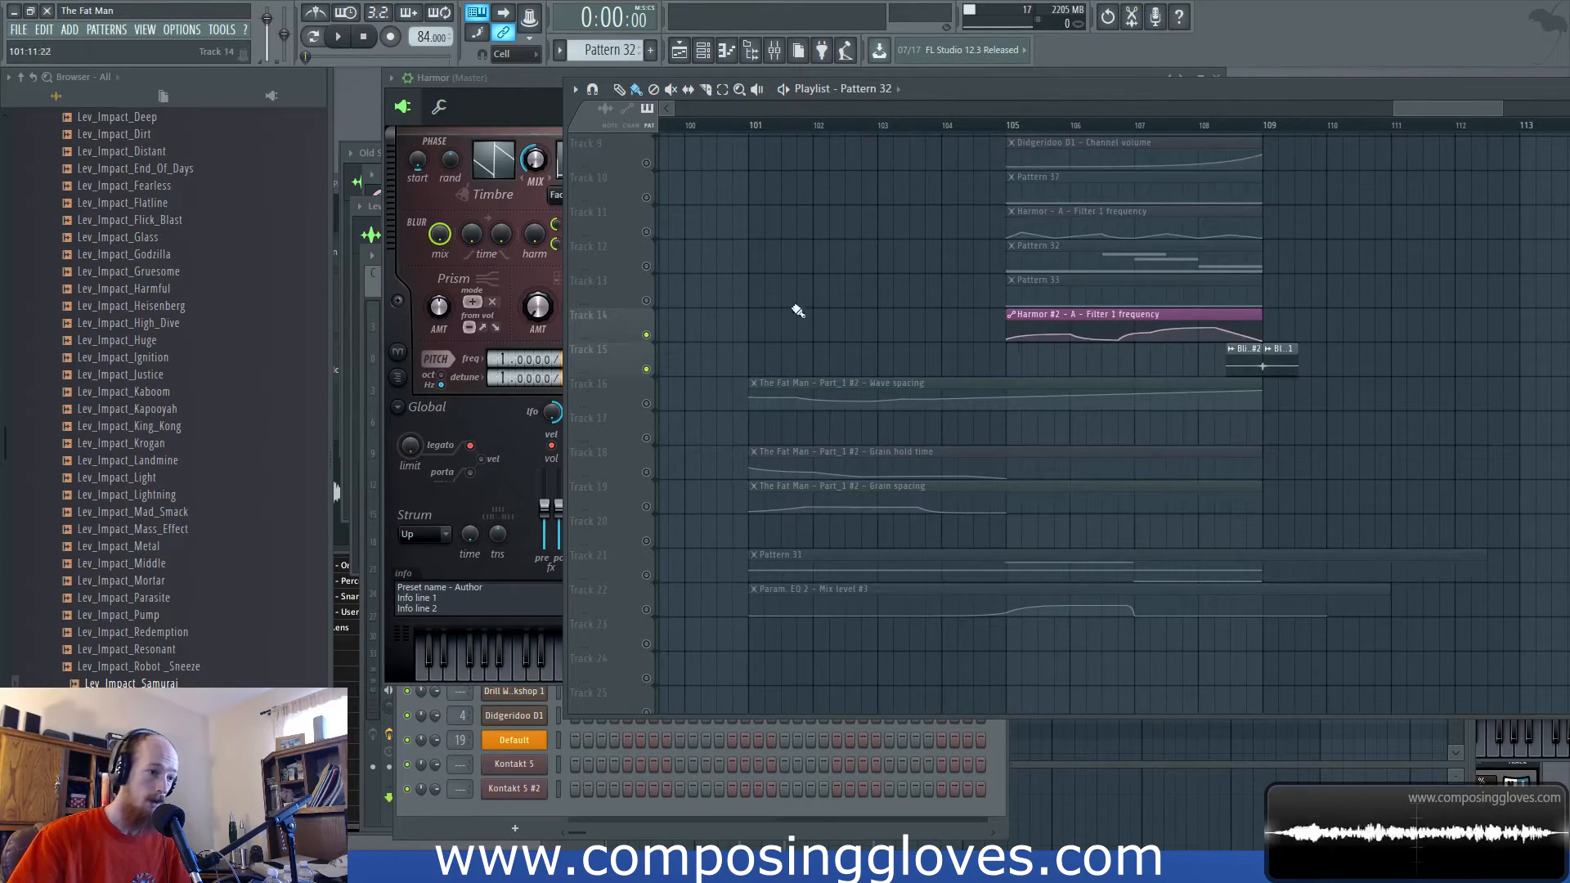
{"action": "scroll", "coordinate": [800, 303], "scroll_direction": "down", "scroll_amount": 5}
{"action": "left_click_drag", "start_coordinate": [802, 291], "coordinate": [1569, 489]}
{"action": "scroll", "coordinate": [818, 355], "scroll_direction": "up", "scroll_amount": 4}
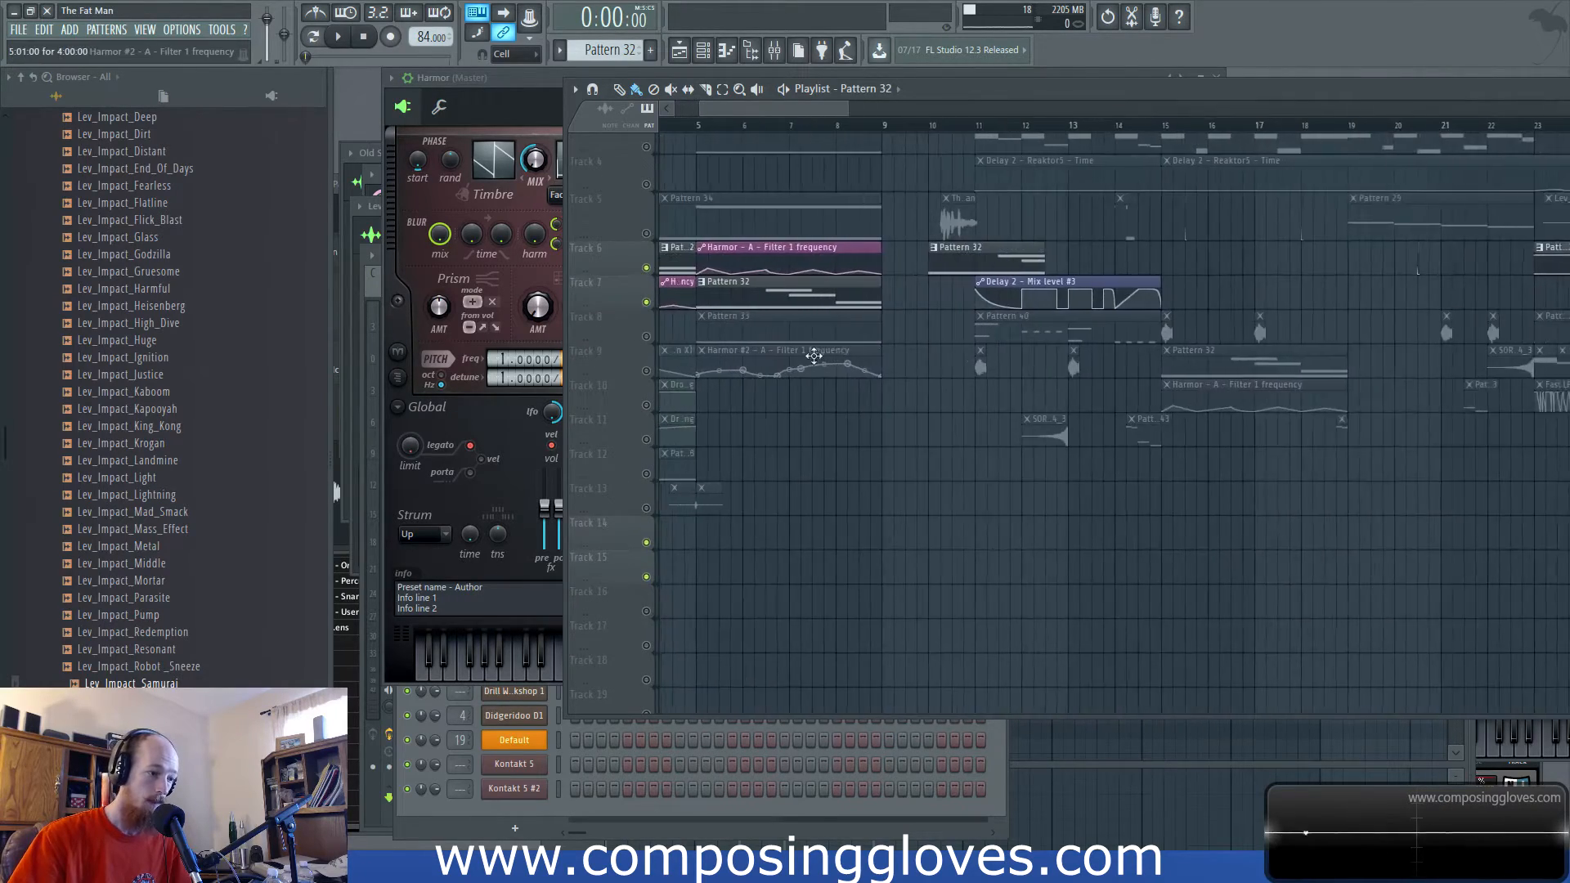
Play the opening bars while examining the Harmor envelope, effects and image synthesis views, stop playback and return to the playlist.
{"action": "left_click_drag", "start_coordinate": [818, 354], "coordinate": [978, 430]}
{"action": "key", "text": "space"}
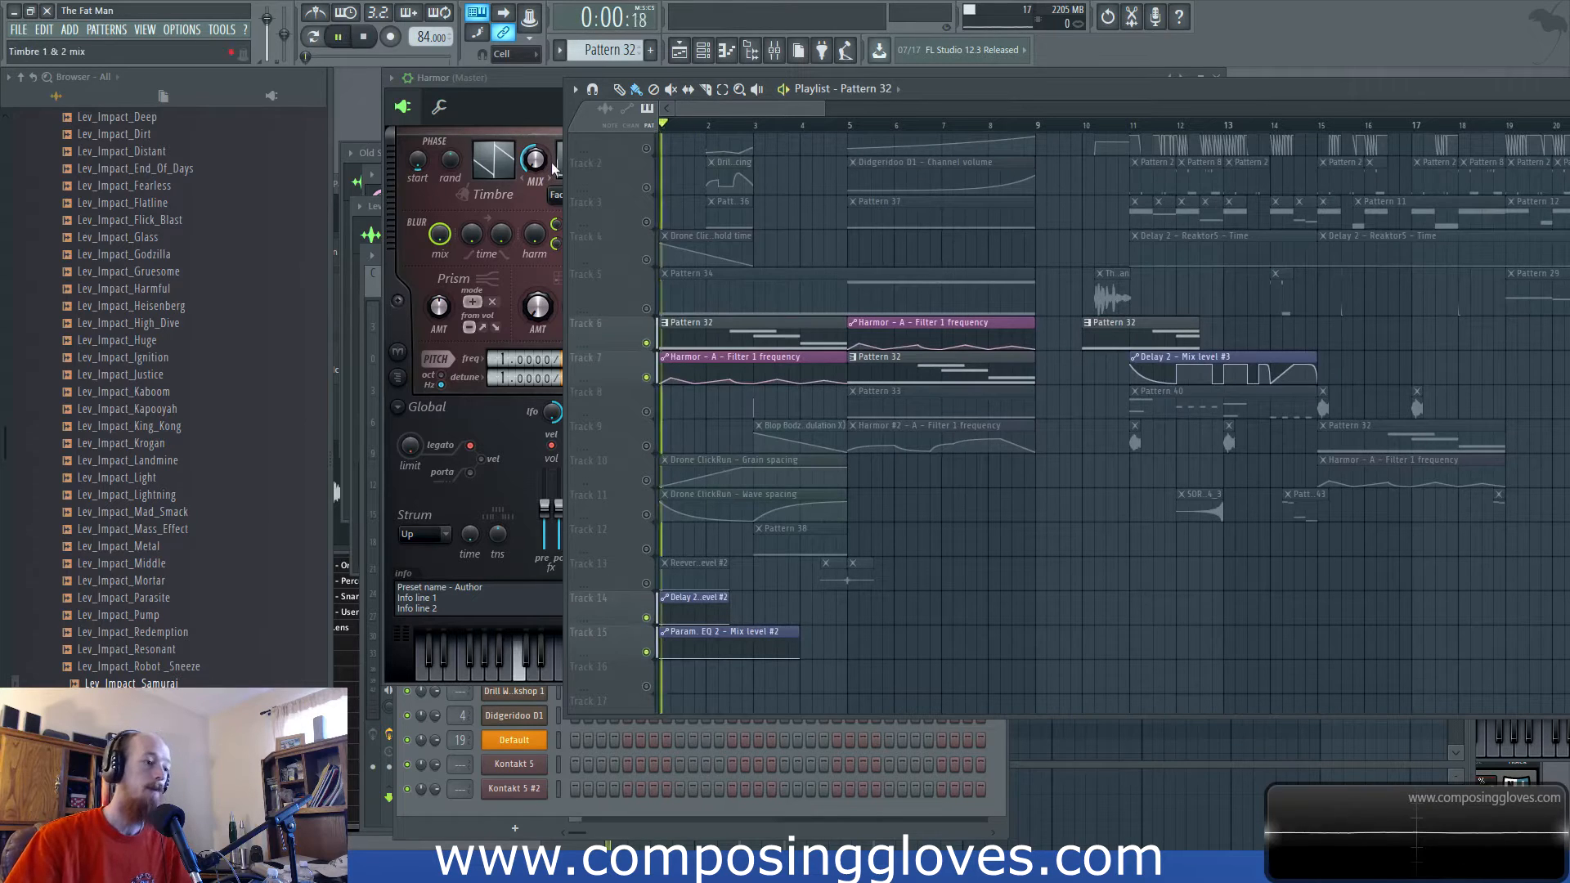
{"action": "left_click", "coordinate": [520, 102]}
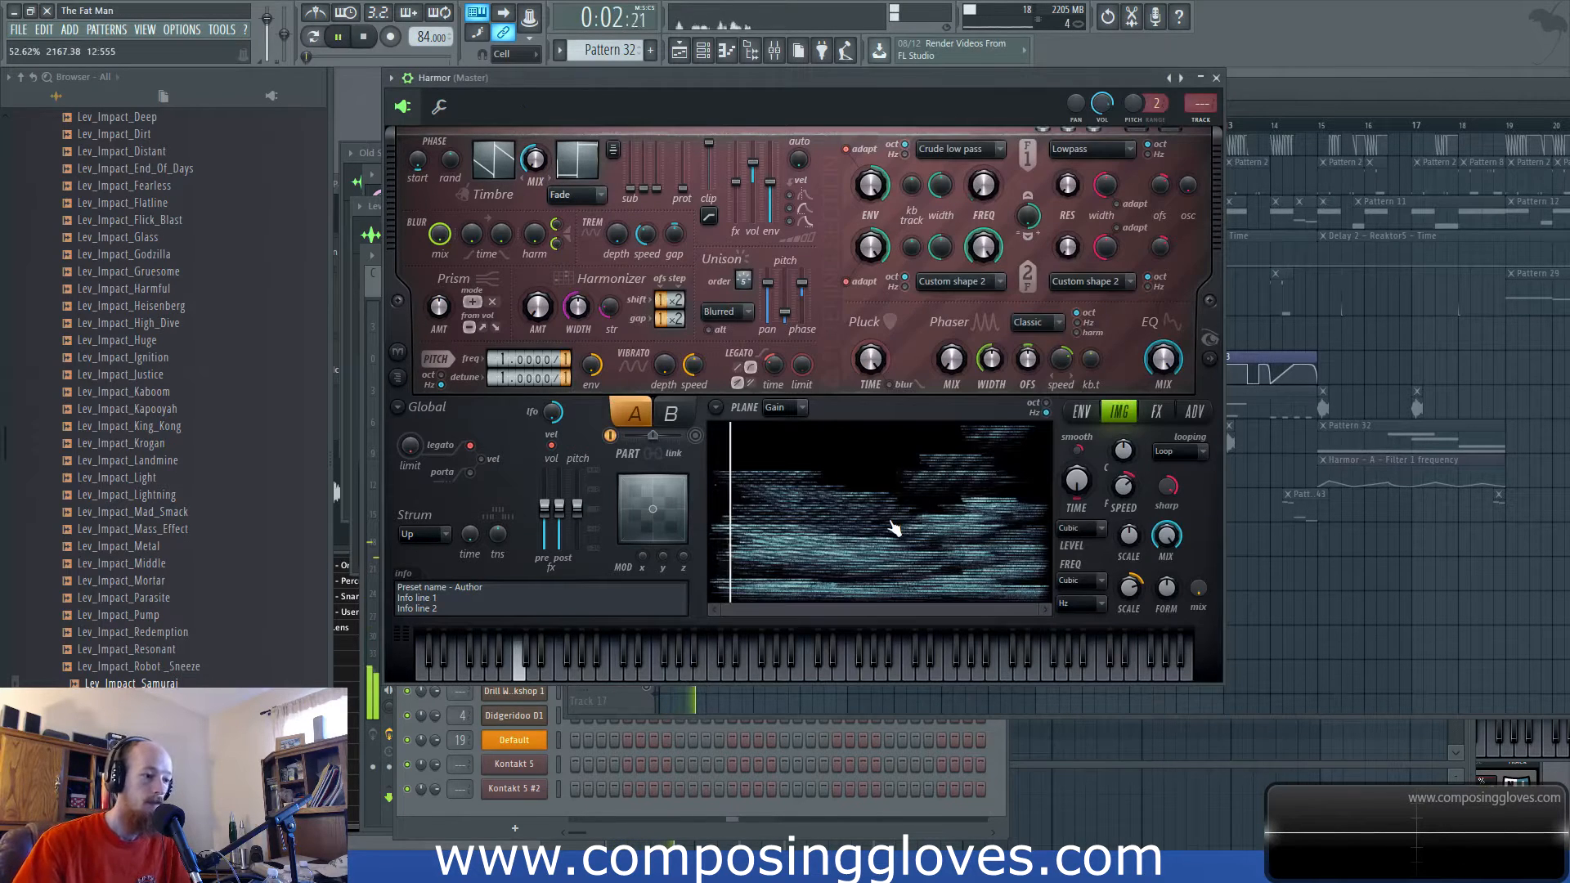
{"action": "left_click", "coordinate": [1081, 412]}
{"action": "left_click", "coordinate": [1156, 412]}
{"action": "left_click", "coordinate": [1119, 412]}
{"action": "left_click", "coordinate": [1081, 412]}
{"action": "left_click", "coordinate": [1119, 412]}
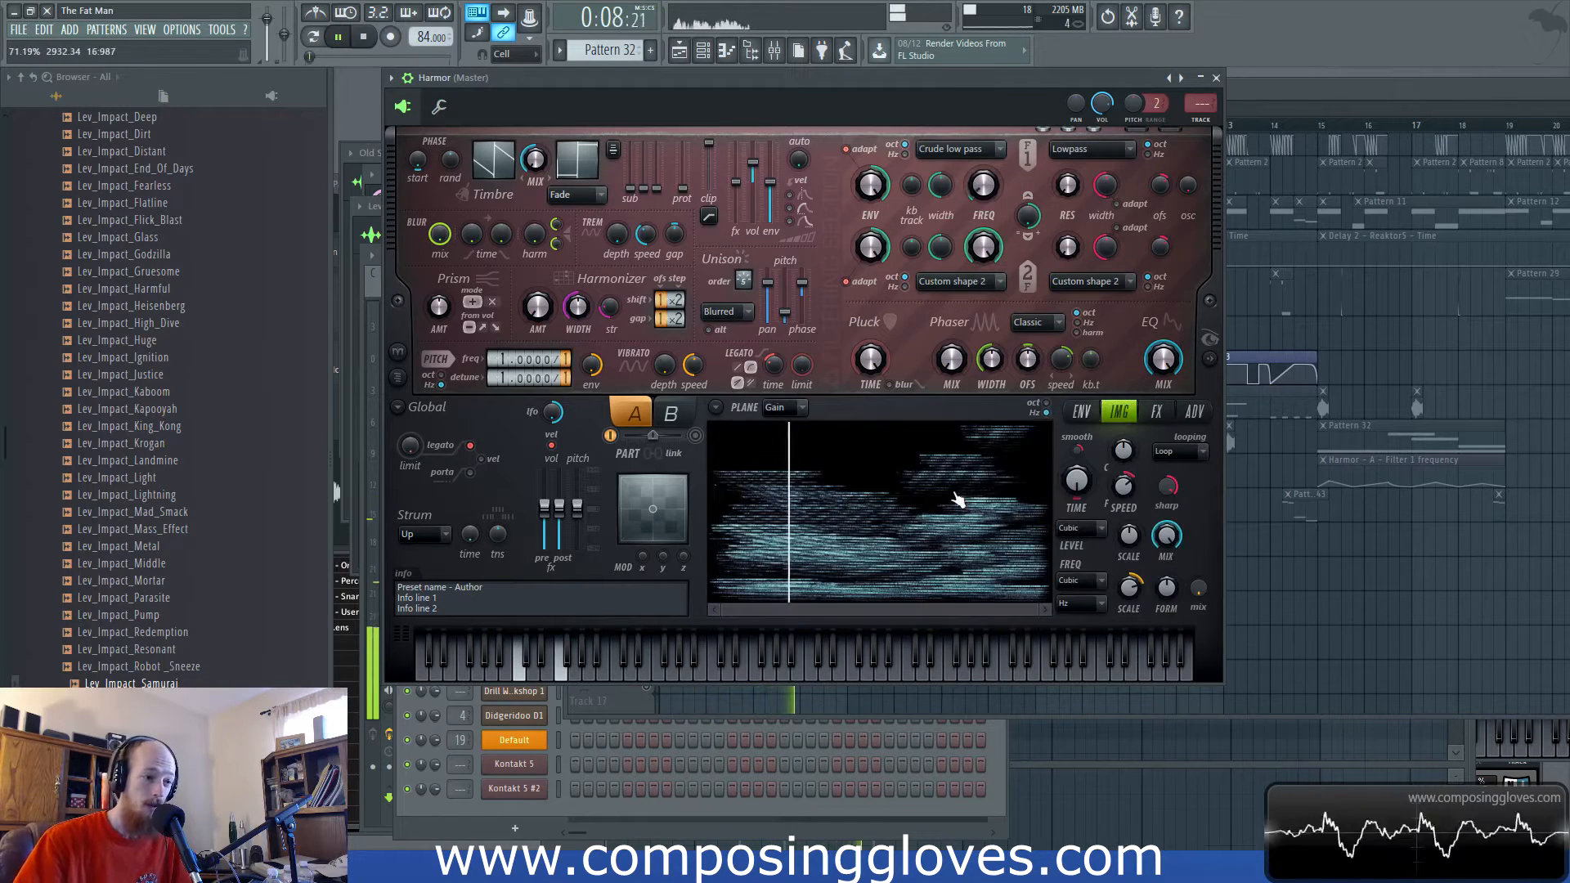
{"action": "key", "text": "space"}
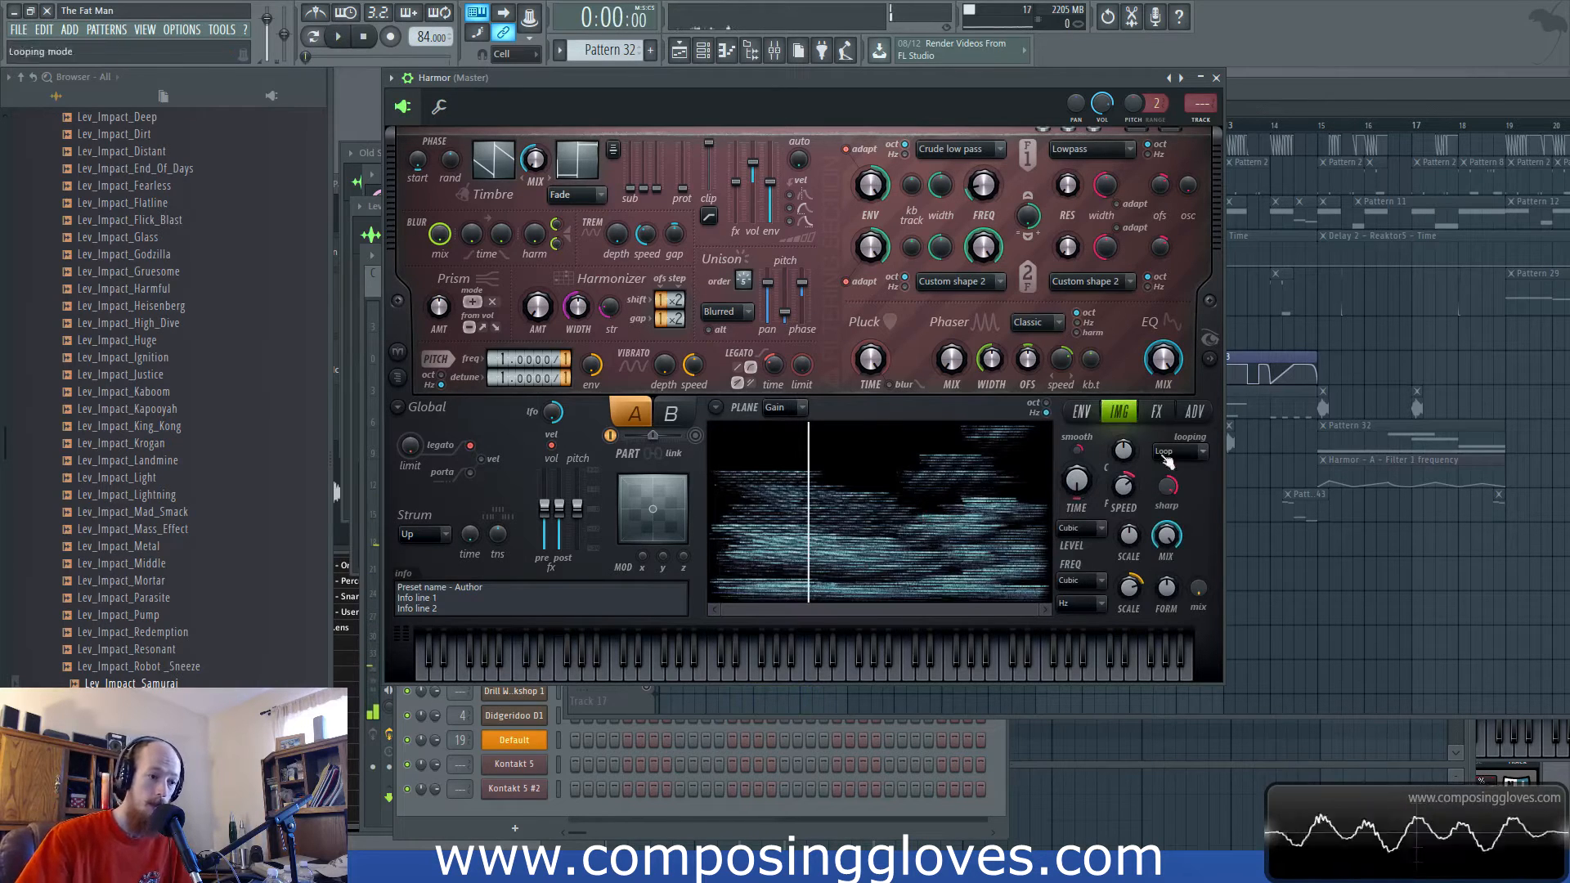
{"action": "left_click", "coordinate": [1281, 77]}
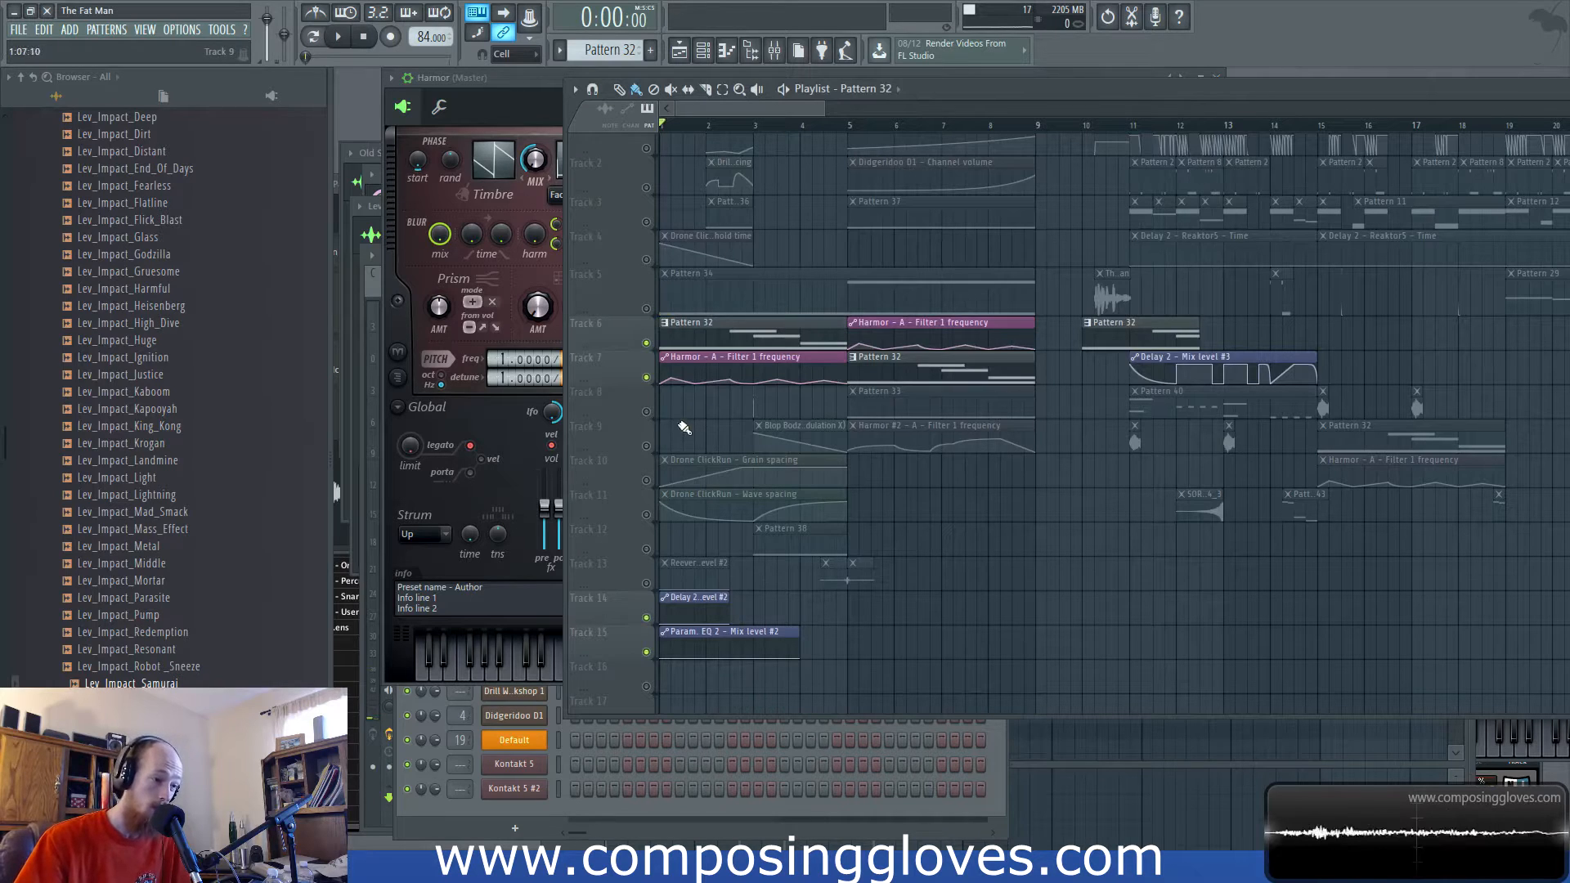
Unmute Tracks 8 and 9, examine the image synthesis display of Pattern 33's Harmor #2, and return to the playlist.
{"action": "left_click", "coordinate": [646, 412]}
{"action": "left_click", "coordinate": [646, 446]}
{"action": "double_click", "coordinate": [892, 395]}
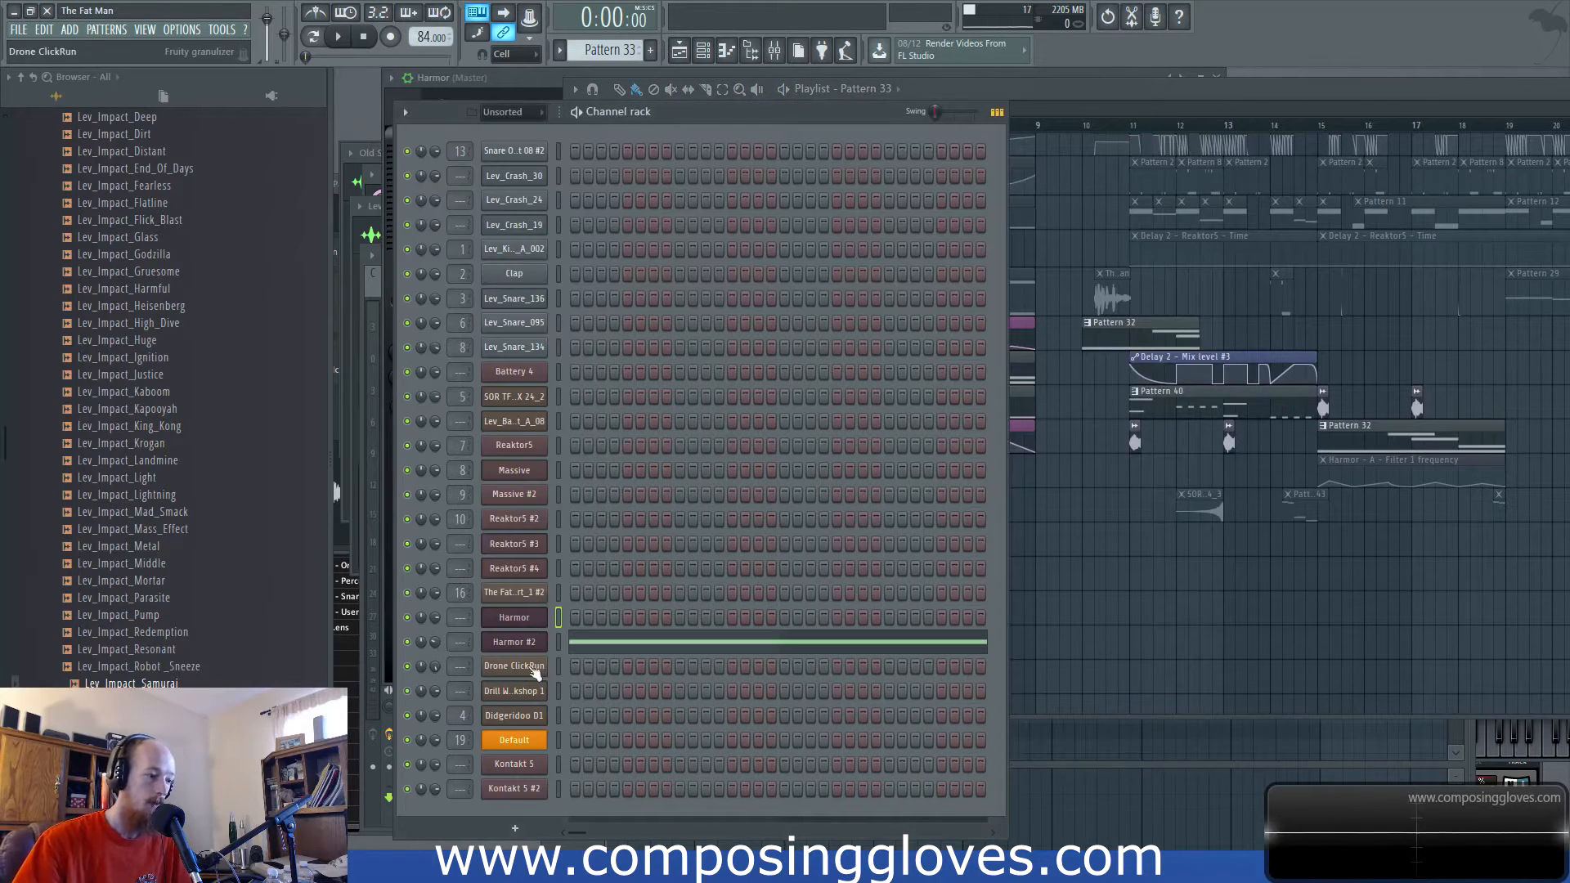
{"action": "left_click", "coordinate": [526, 643]}
{"action": "left_click_drag", "start_coordinate": [1201, 166], "coordinate": [767, 77]}
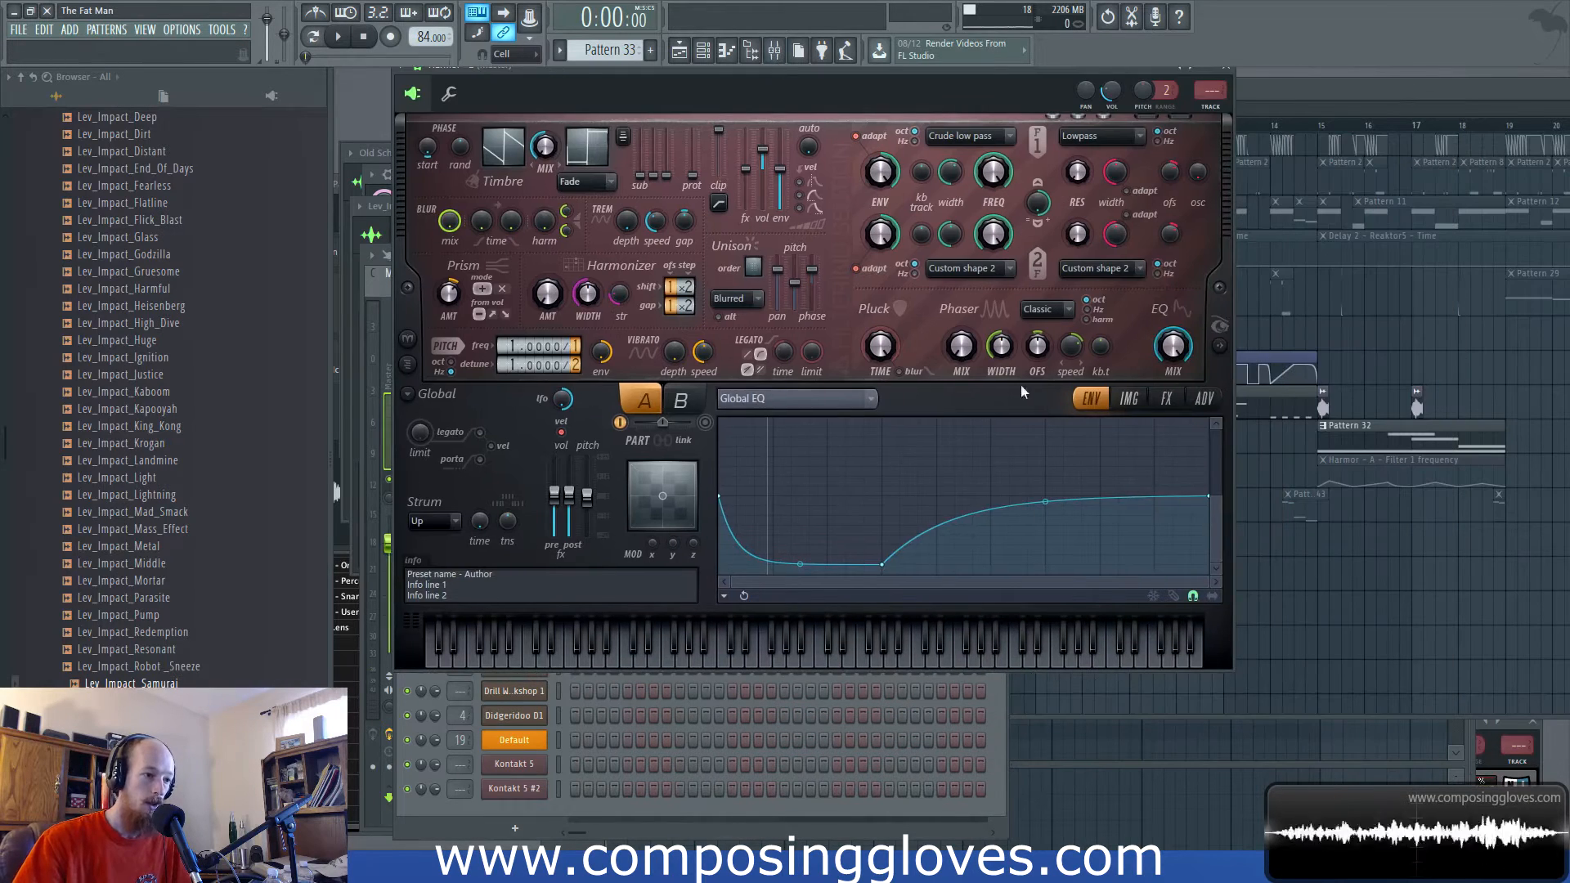
{"action": "left_click", "coordinate": [1129, 398]}
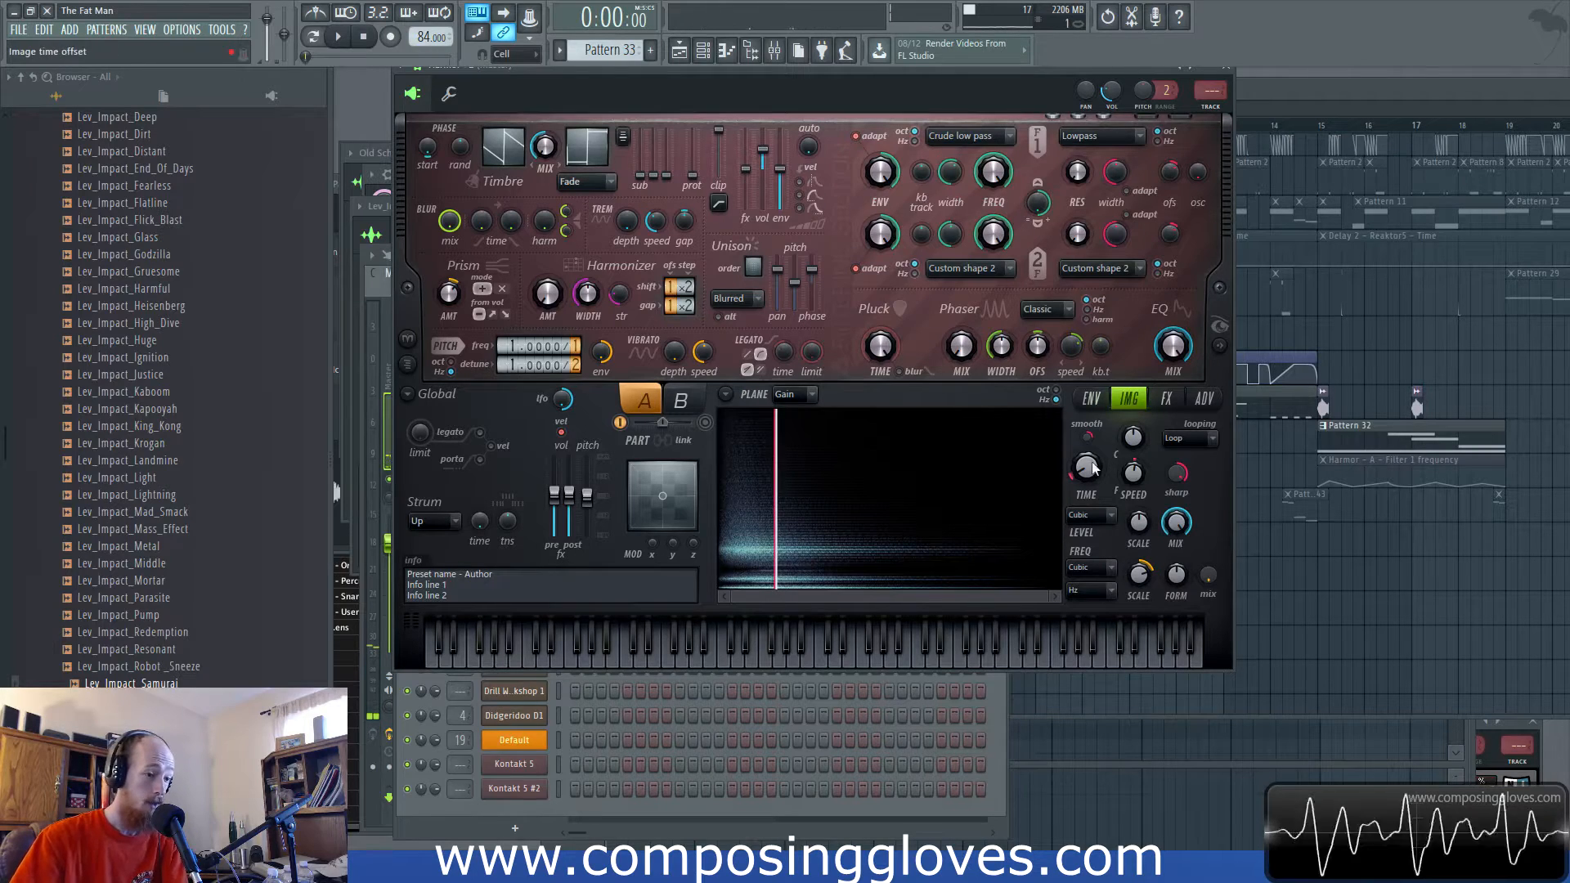
{"action": "left_click", "coordinate": [1303, 79]}
Play the Pattern 33 section with the Harmor #2 filter automation from bar 5, and stop playback.
{"action": "scroll", "coordinate": [946, 457], "scroll_direction": "up", "scroll_amount": 5}
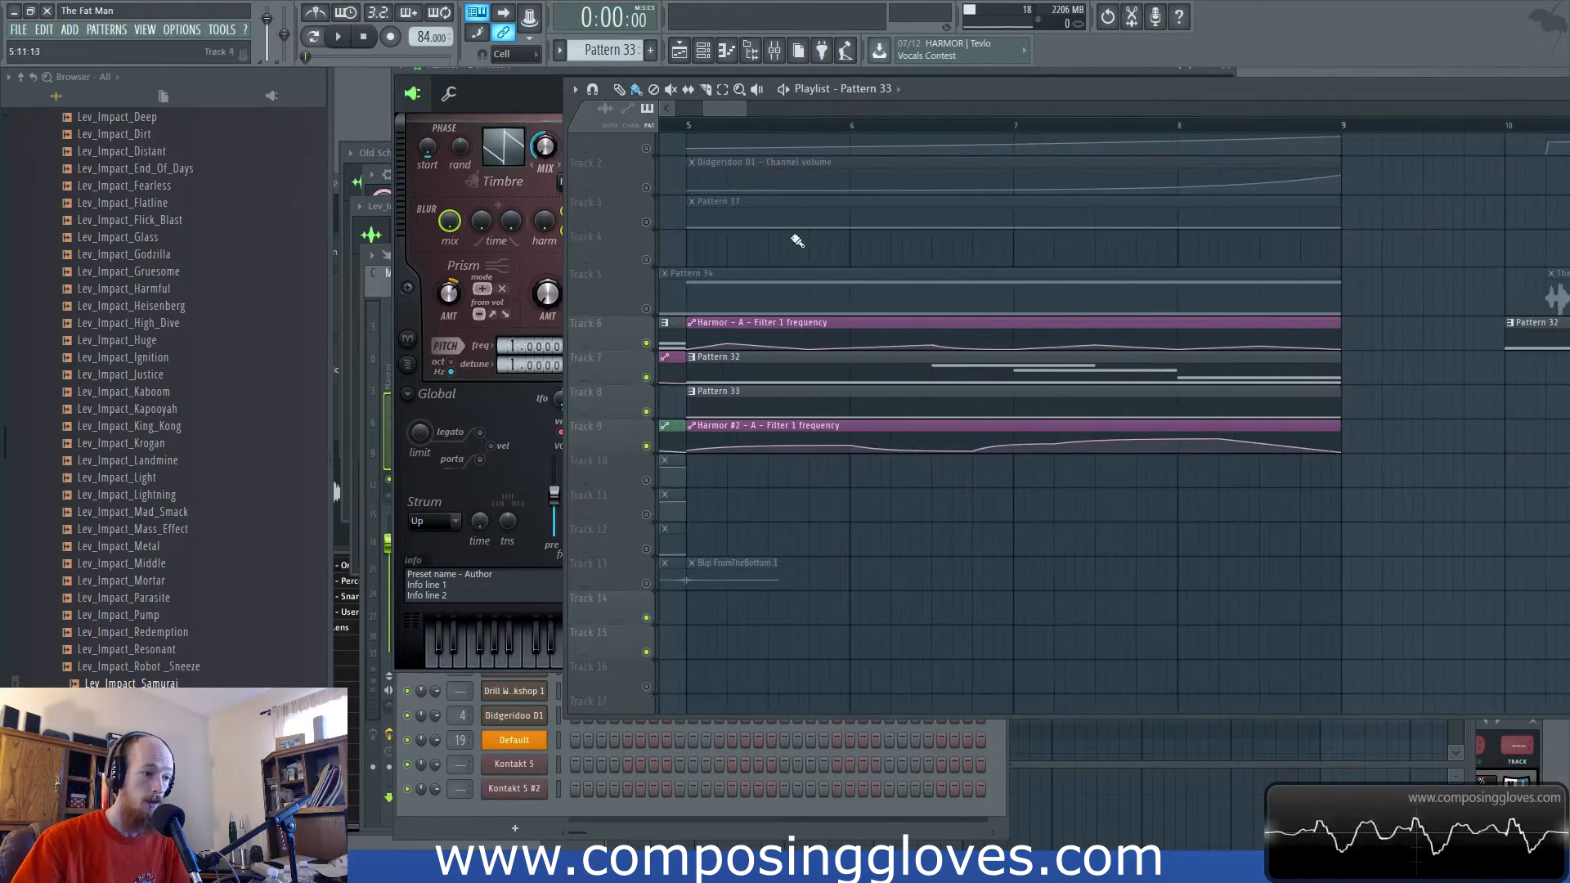
{"action": "left_click", "coordinate": [697, 129]}
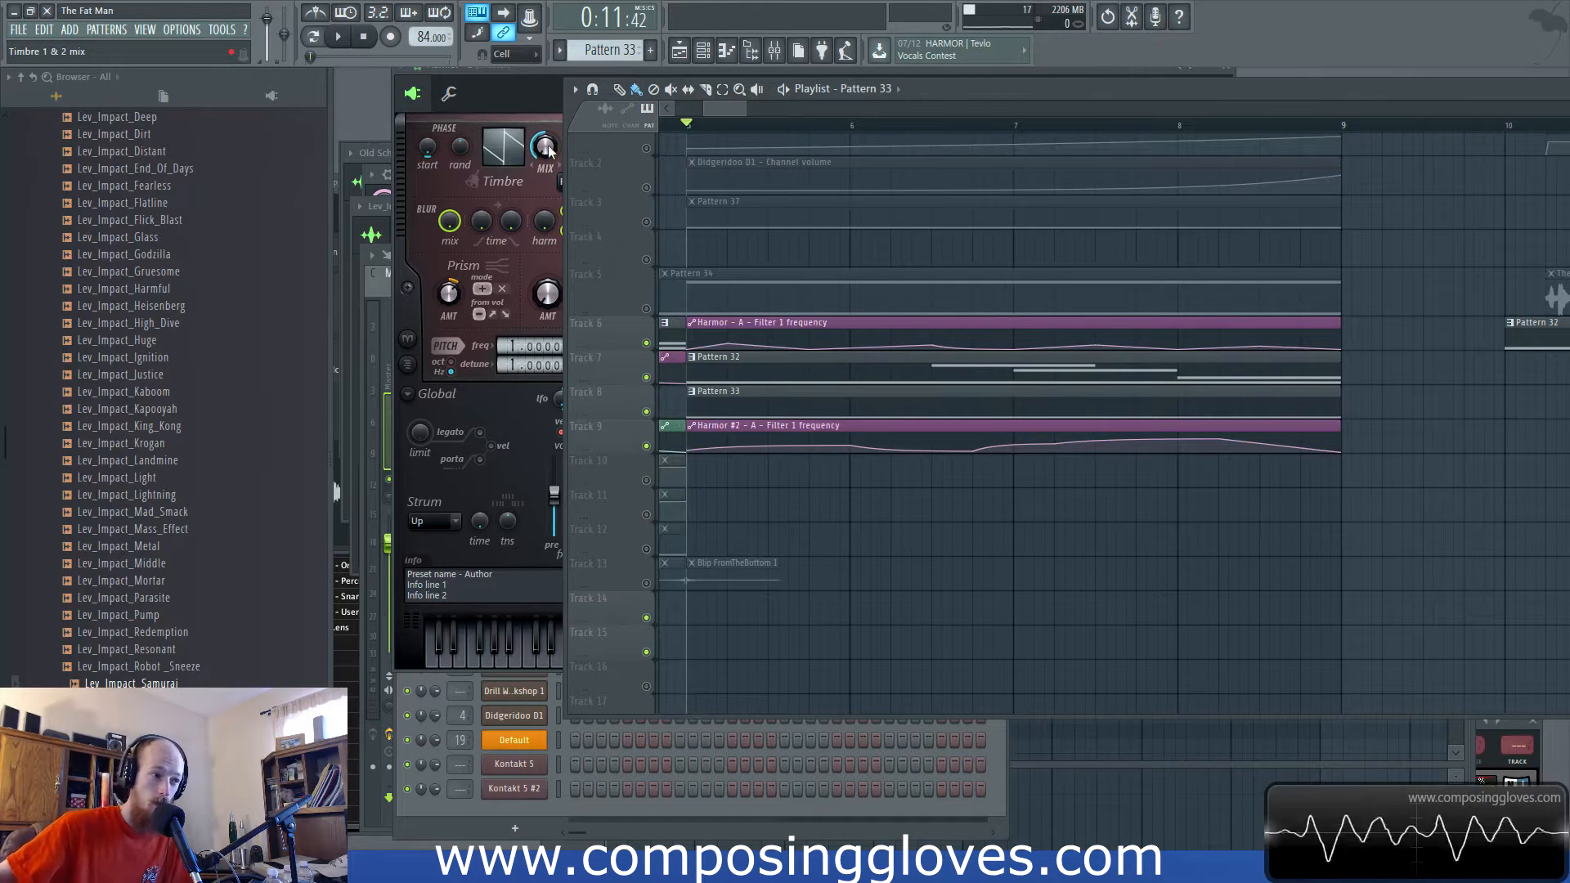
{"action": "key", "text": "space"}
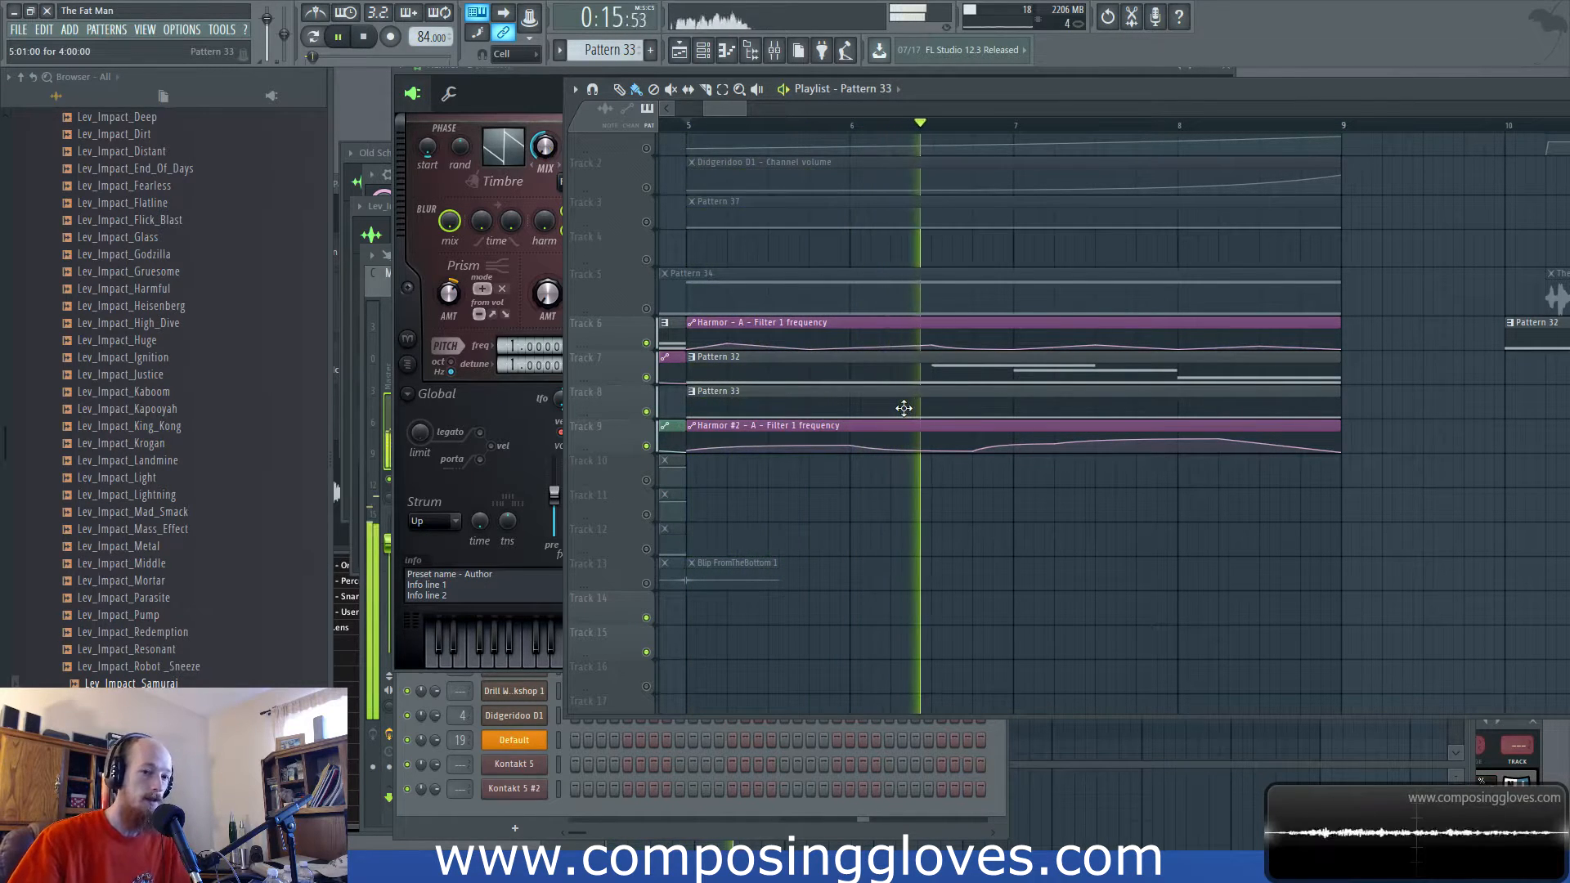
{"action": "key", "text": "space"}
Unmute Track 13, inspect the reversed Blip FromTheBottom 1 #2 sample's settings, and return to the playlist.
{"action": "scroll", "coordinate": [867, 458], "scroll_direction": "left", "scroll_amount": 3}
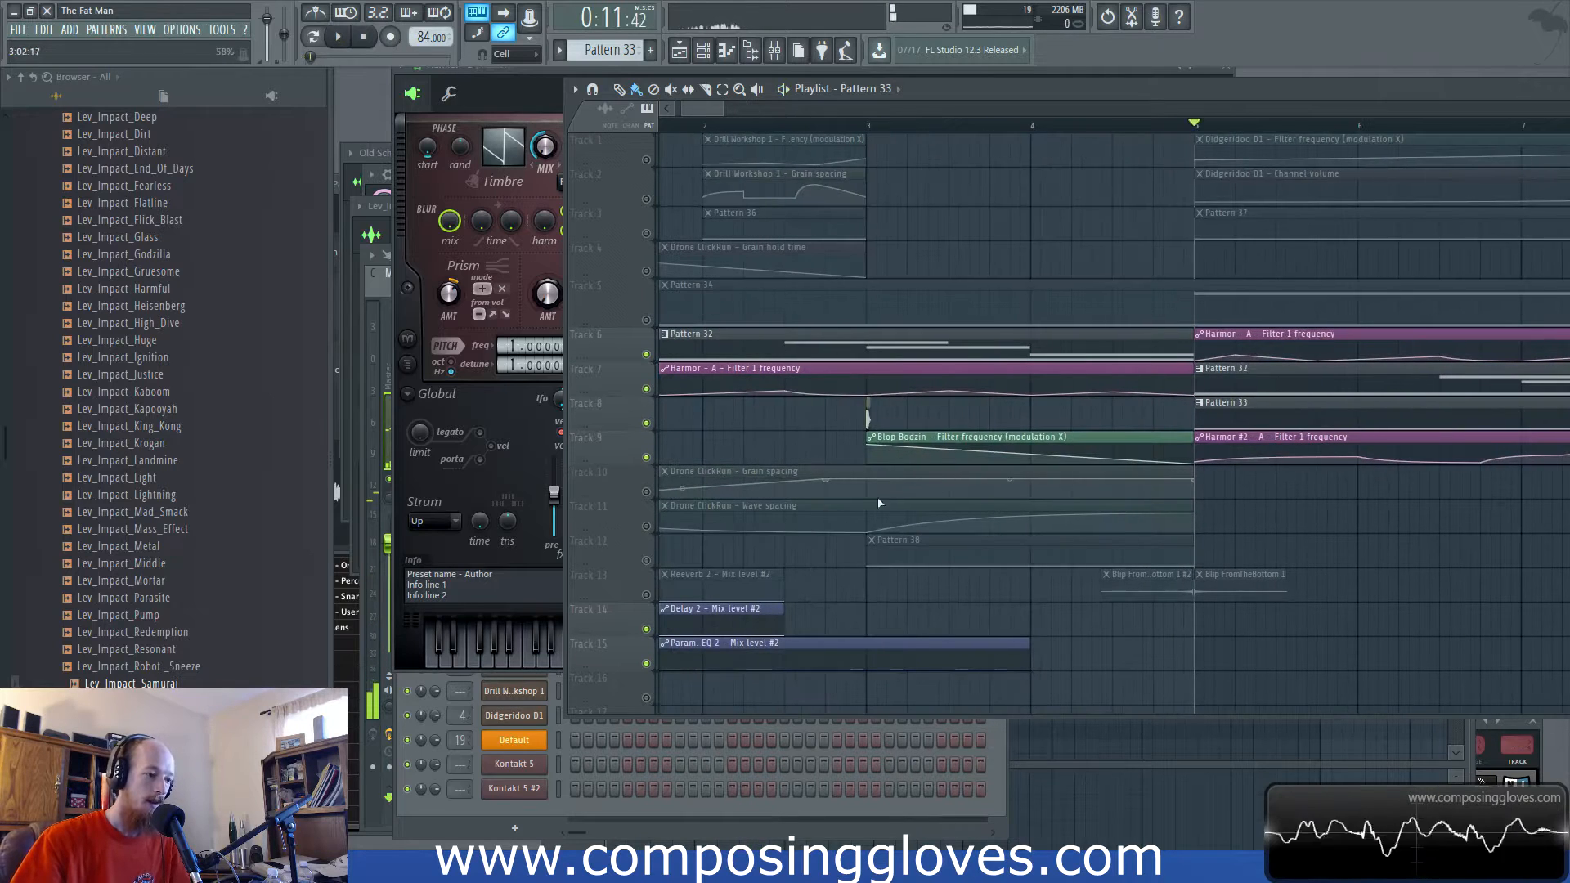
{"action": "left_click", "coordinate": [647, 595]}
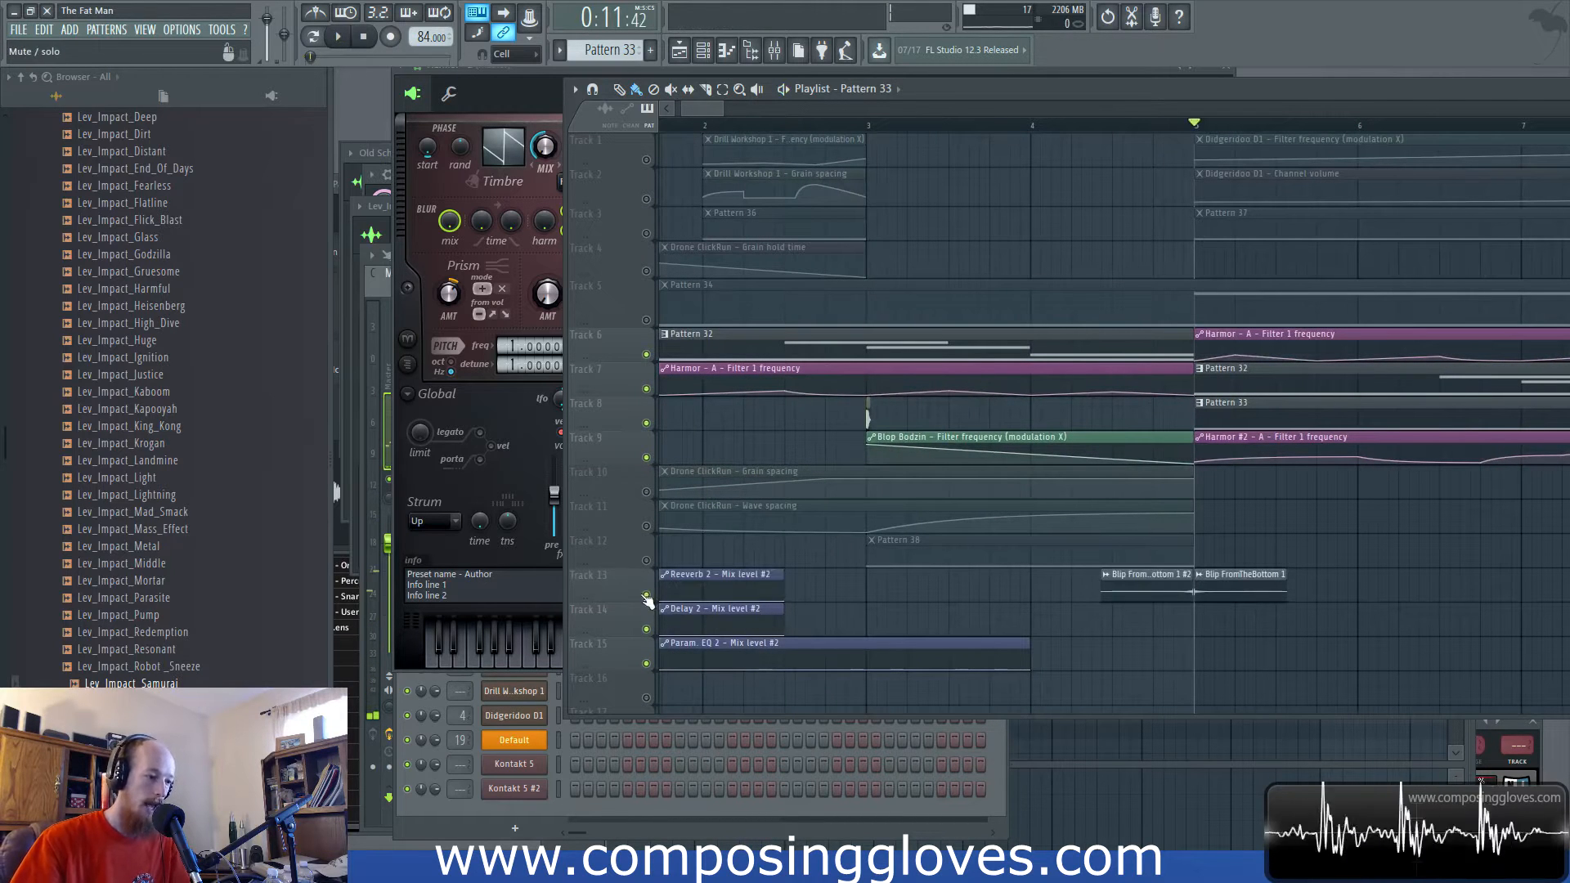
{"action": "double_click", "coordinate": [1166, 581]}
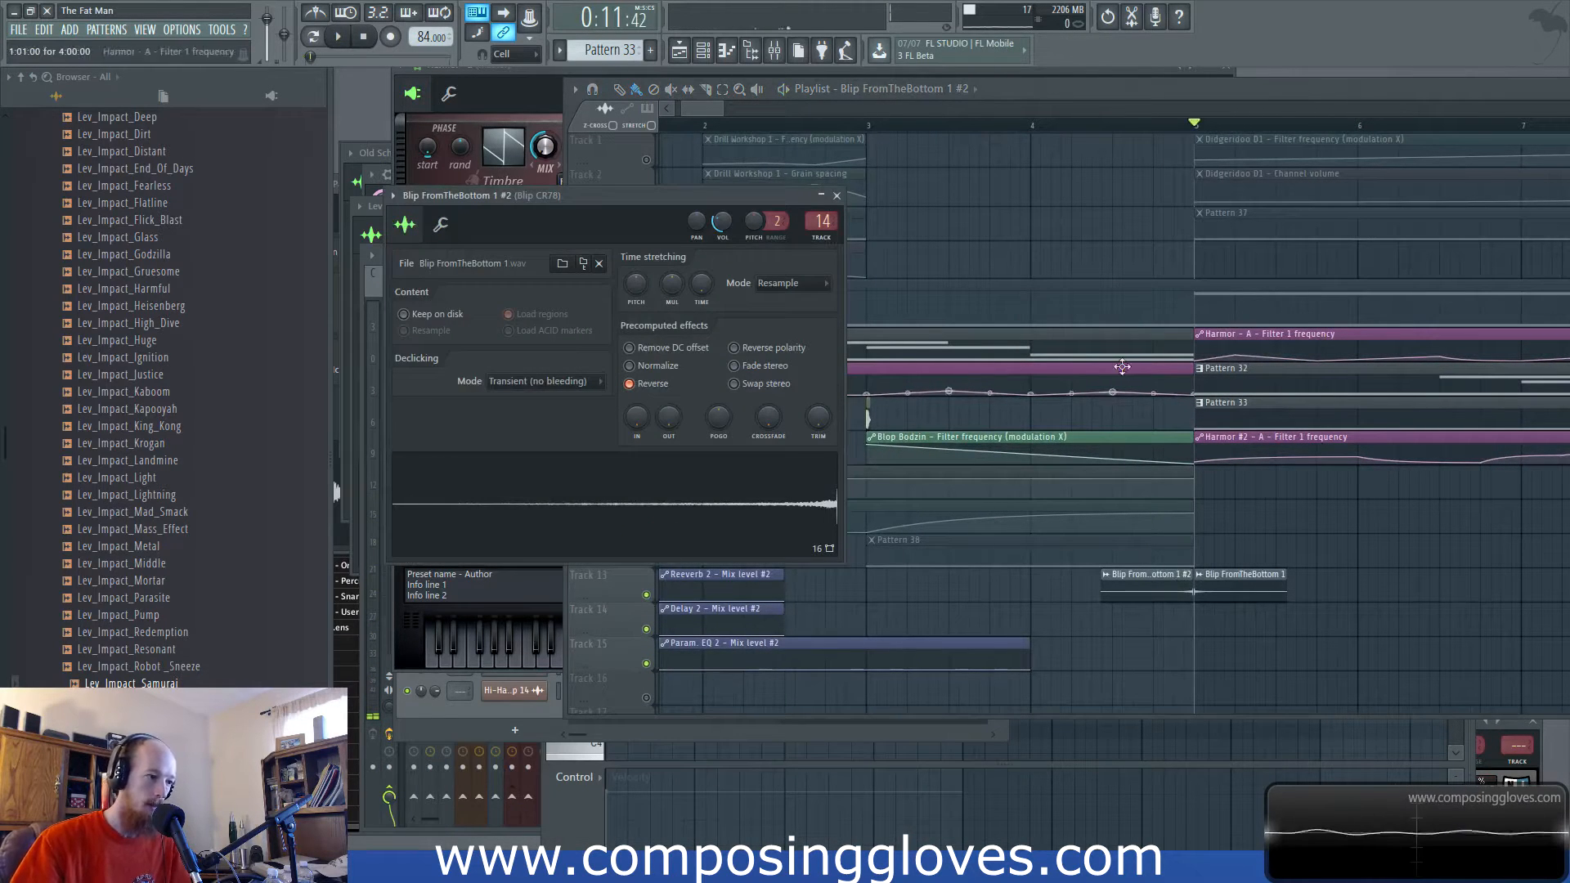
{"action": "left_click", "coordinate": [363, 37]}
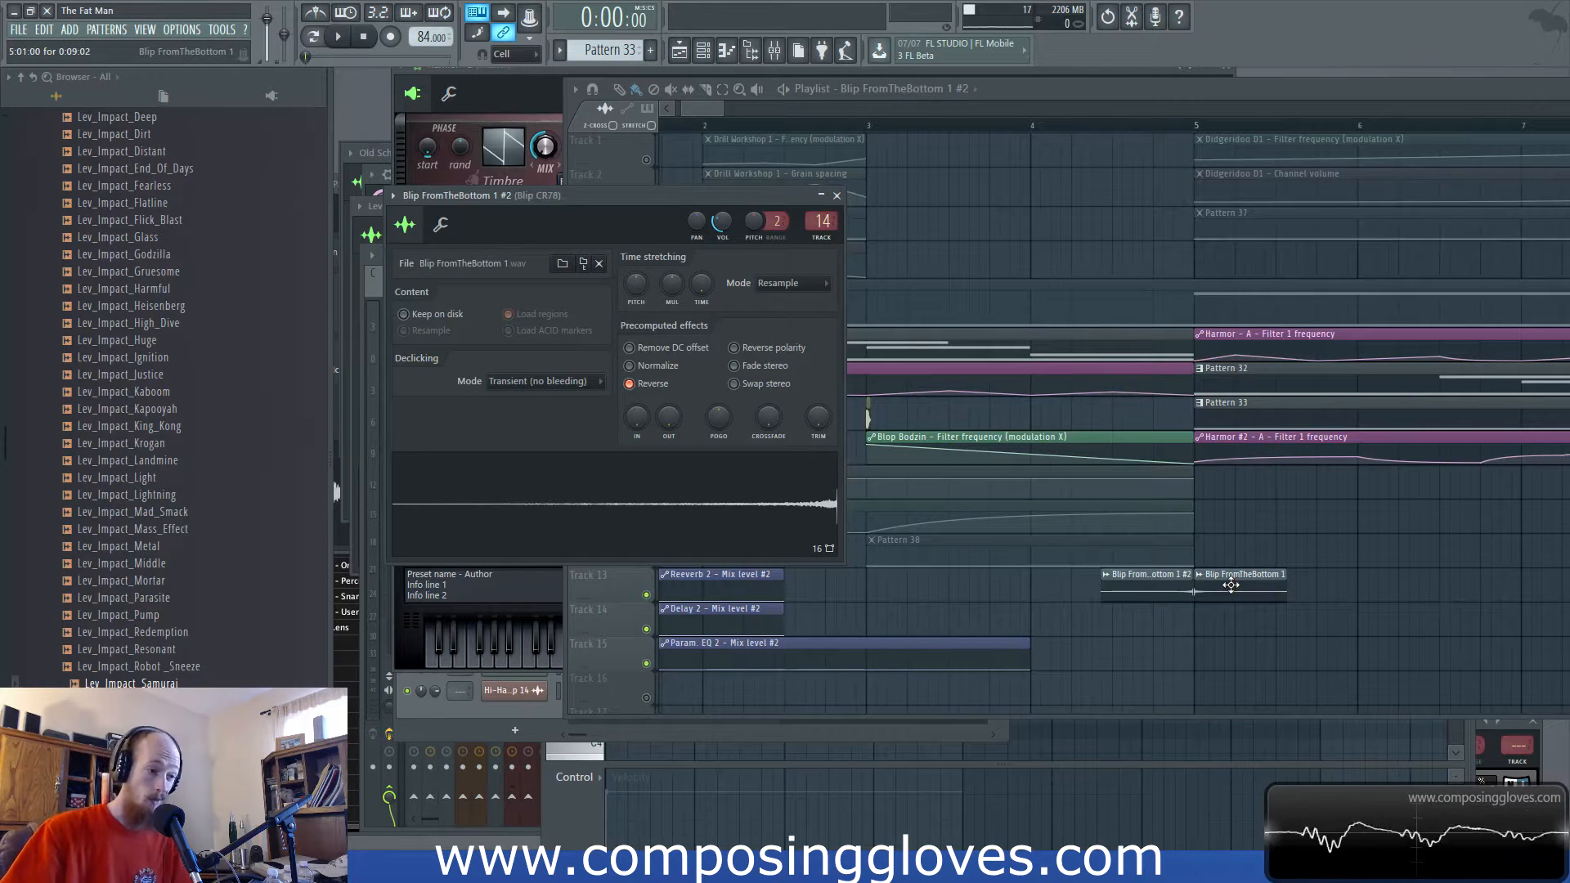
{"action": "left_click", "coordinate": [1184, 592]}
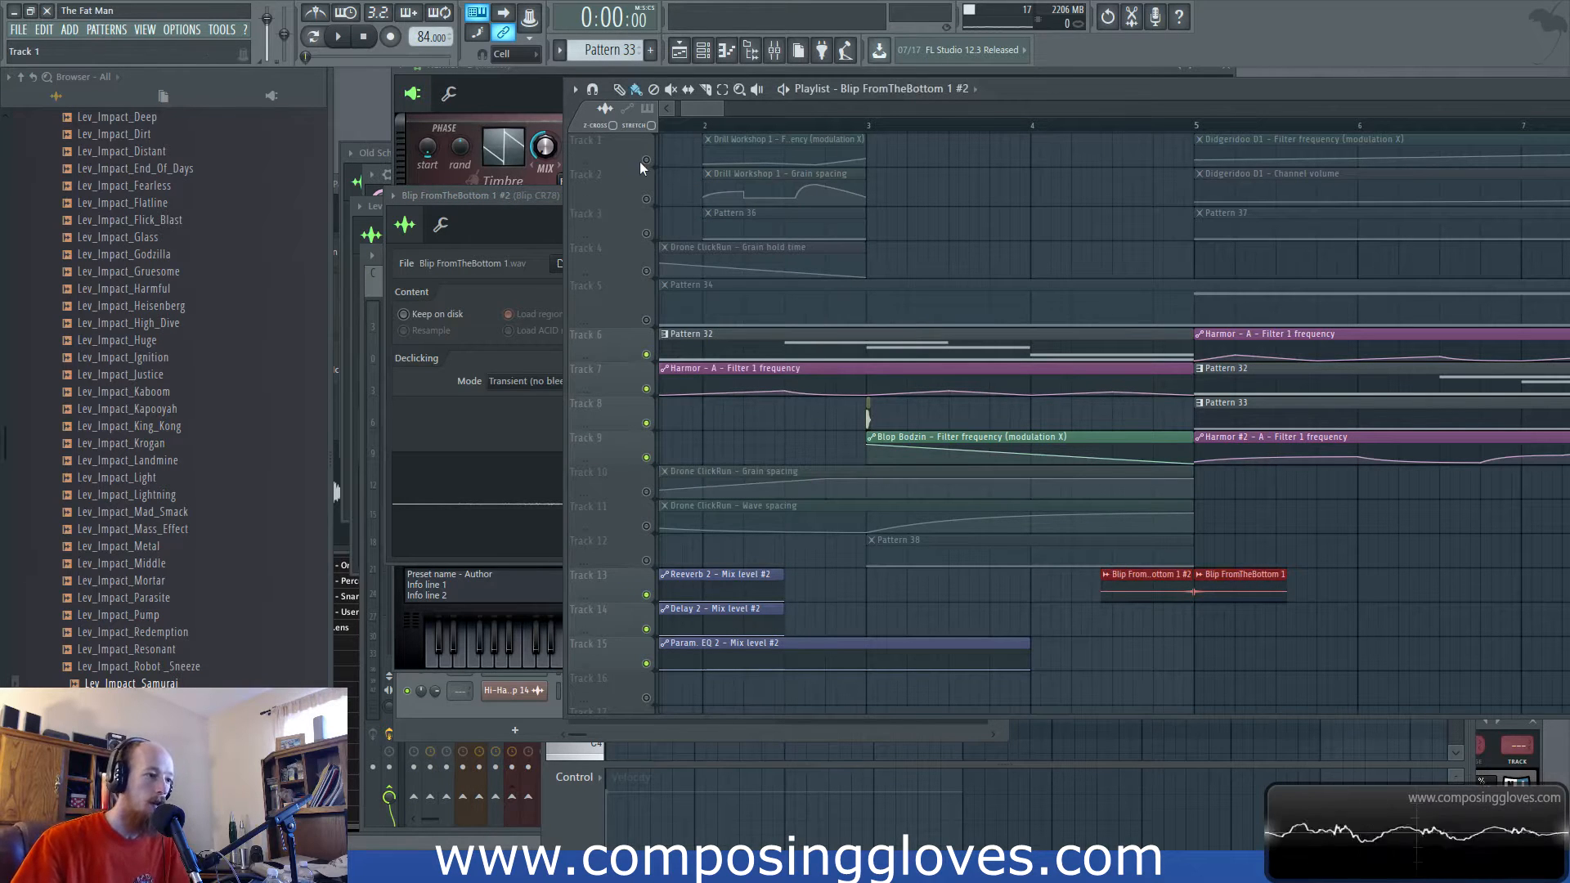
Unmute all tracks except Tracks 5 and 6, briefly play the opening, and place the playback position at bar 2.
{"action": "left_click", "coordinate": [646, 233]}
{"action": "right_click", "coordinate": [646, 234]}
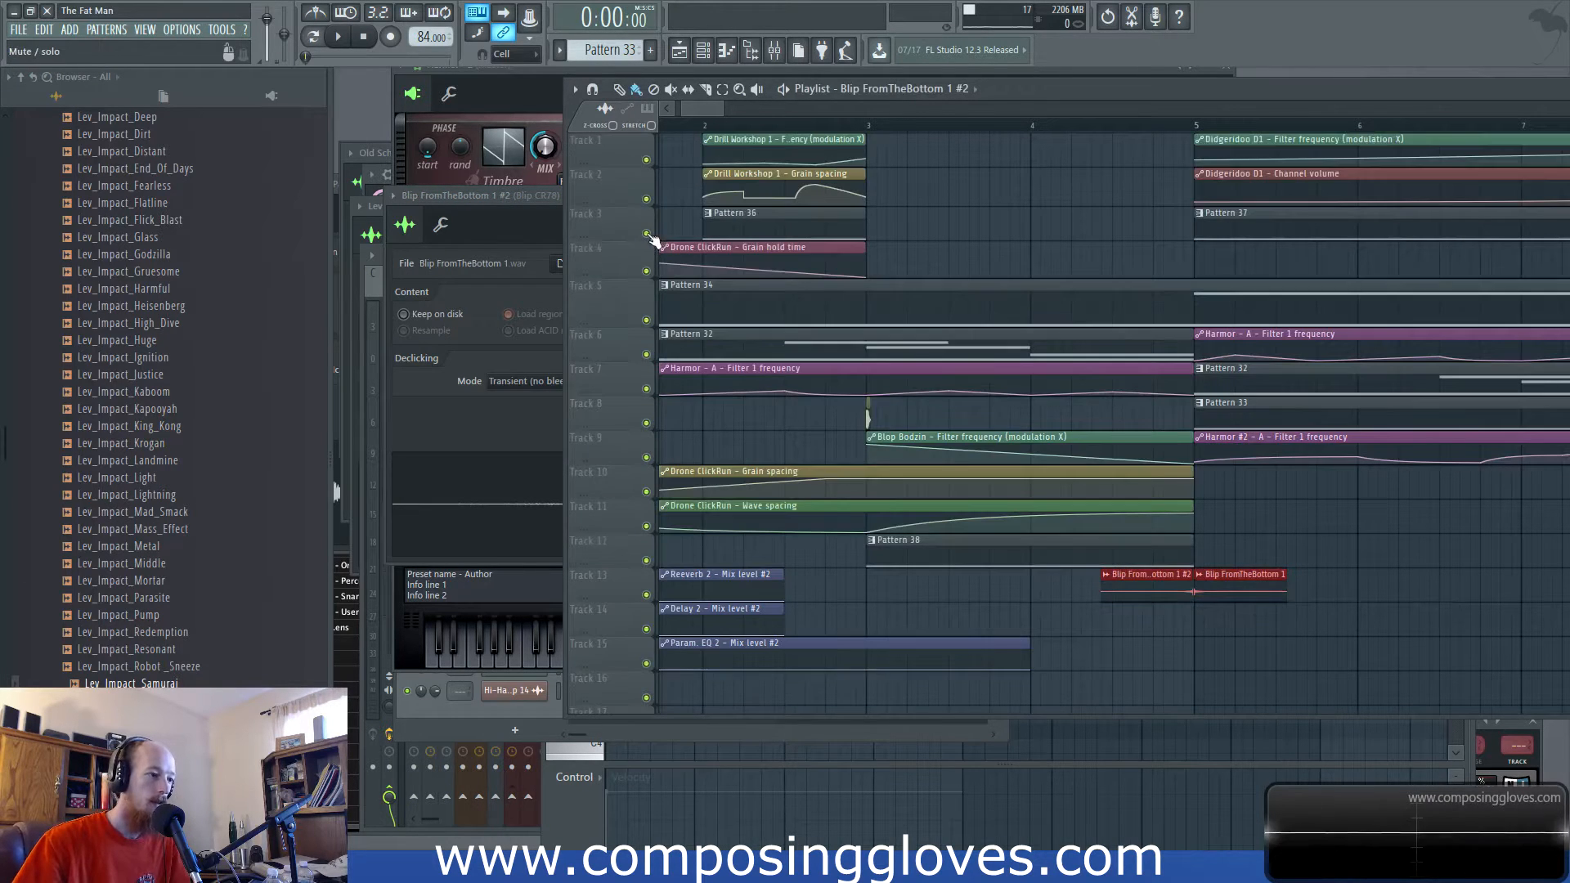
{"action": "left_click", "coordinate": [646, 354]}
{"action": "left_click", "coordinate": [646, 319]}
{"action": "key", "text": "space"}
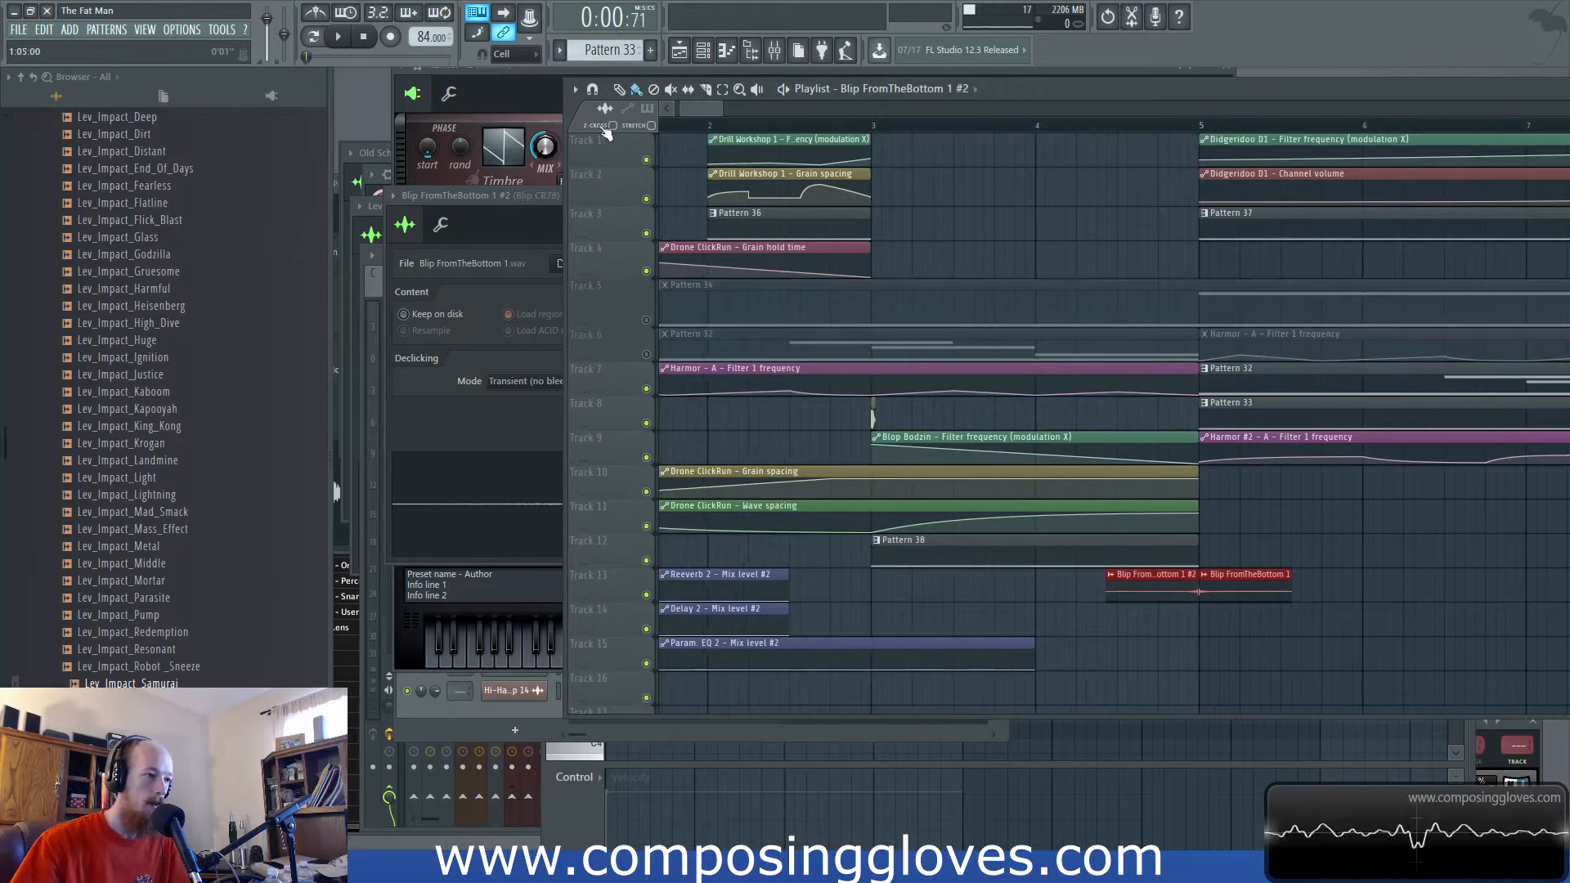
{"action": "key", "text": "space"}
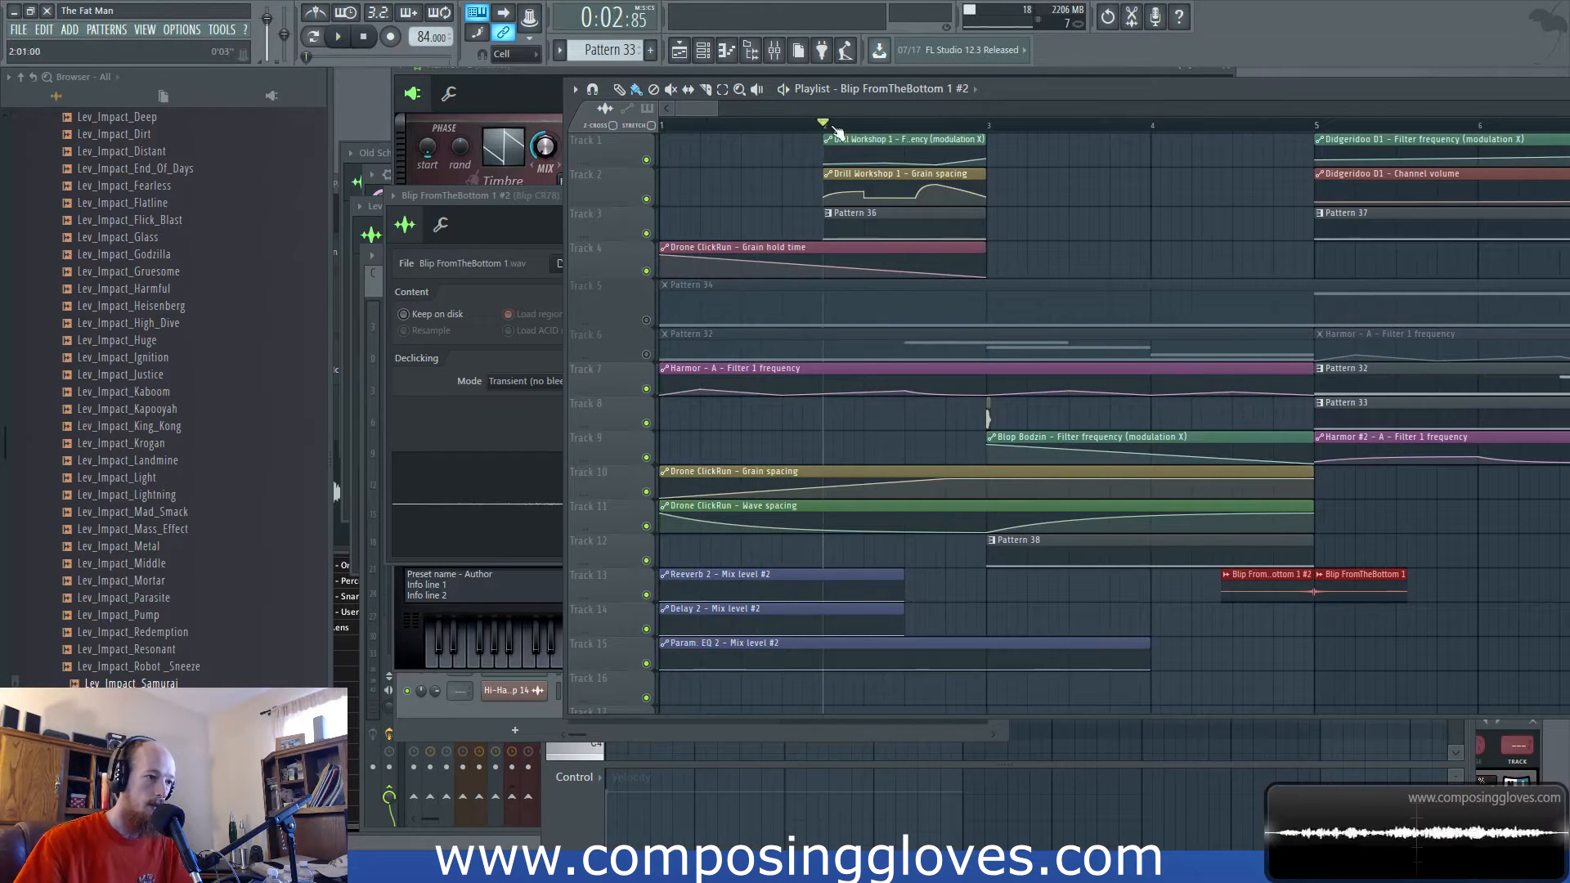
Look through the channel rack and the SOR TFM Full Pack 44,1 kHz sample folders, collapse them and return to the playlist.
{"action": "key", "text": "F6"}
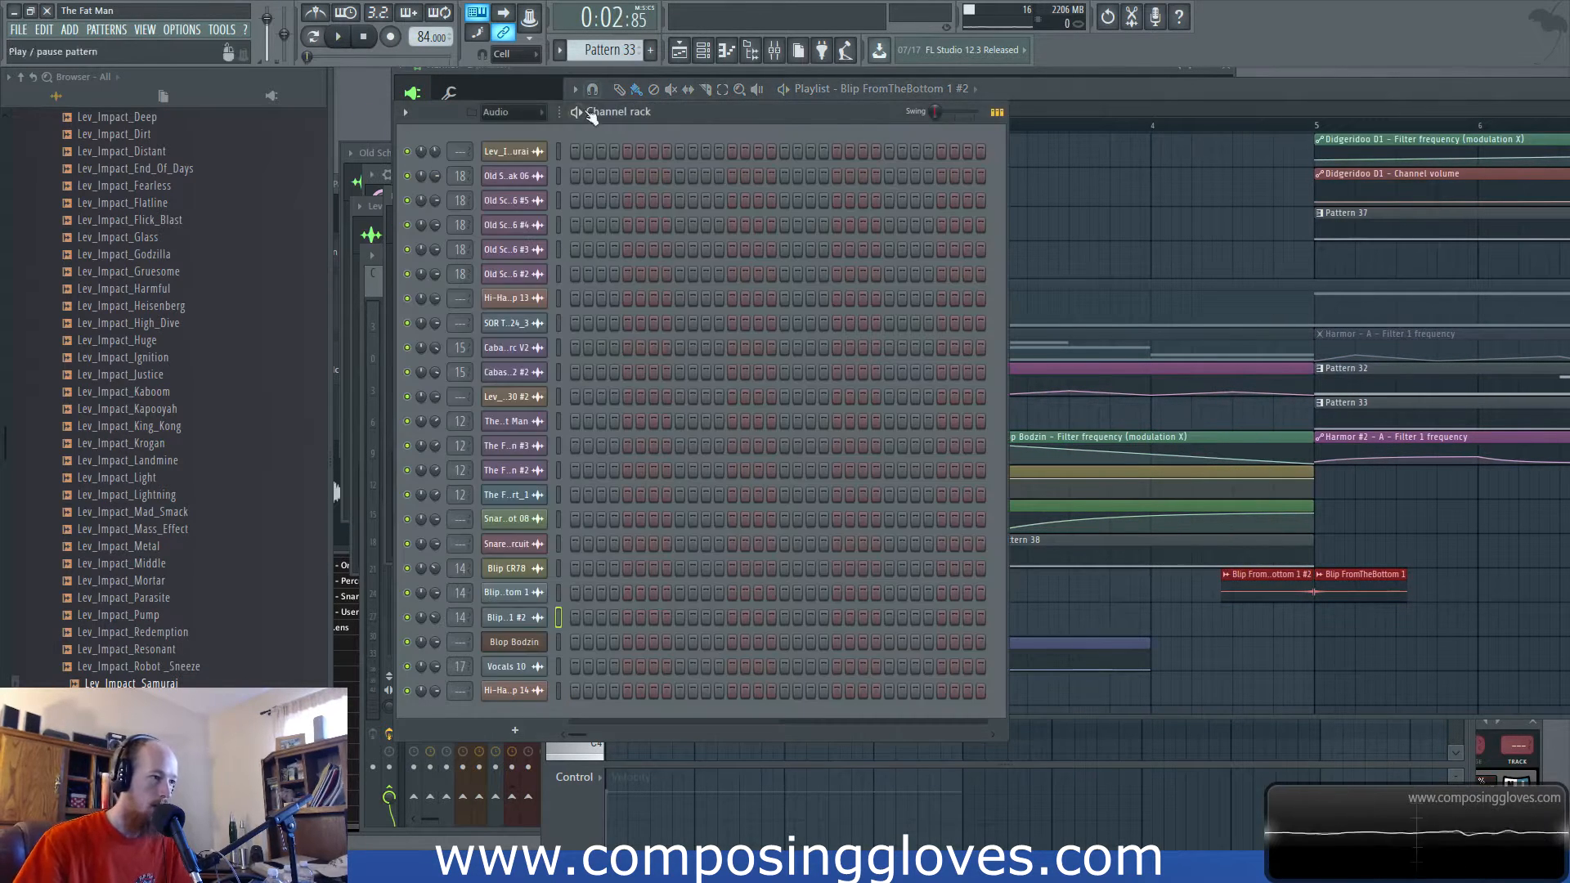
{"action": "scroll", "coordinate": [161, 314], "scroll_direction": "up", "scroll_amount": 6}
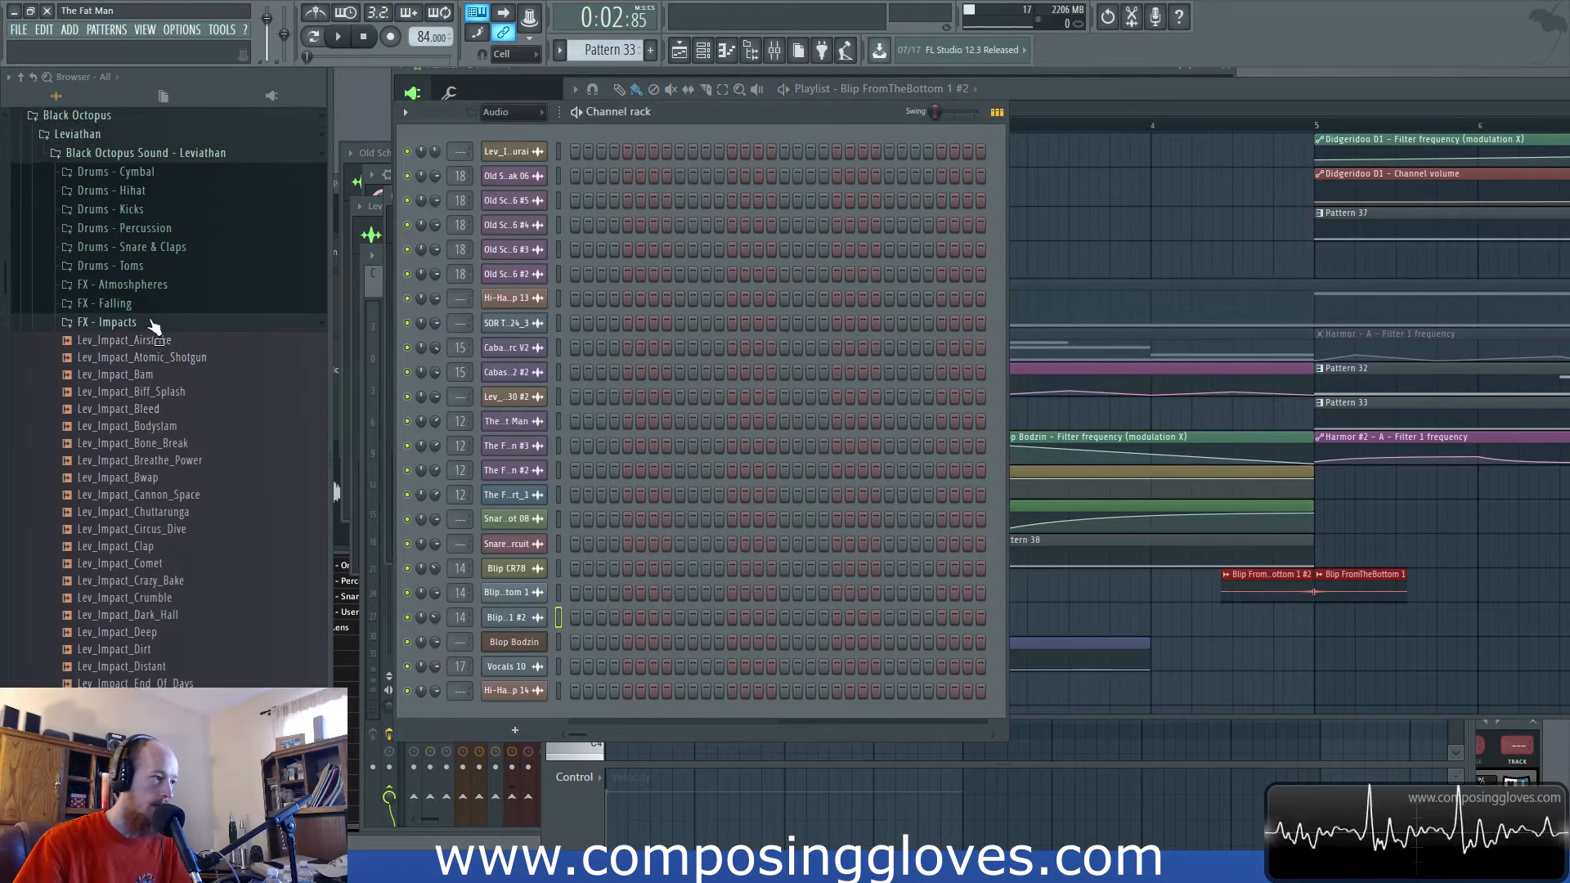
{"action": "left_click", "coordinate": [155, 322]}
{"action": "scroll", "coordinate": [206, 432], "scroll_direction": "down", "scroll_amount": 4}
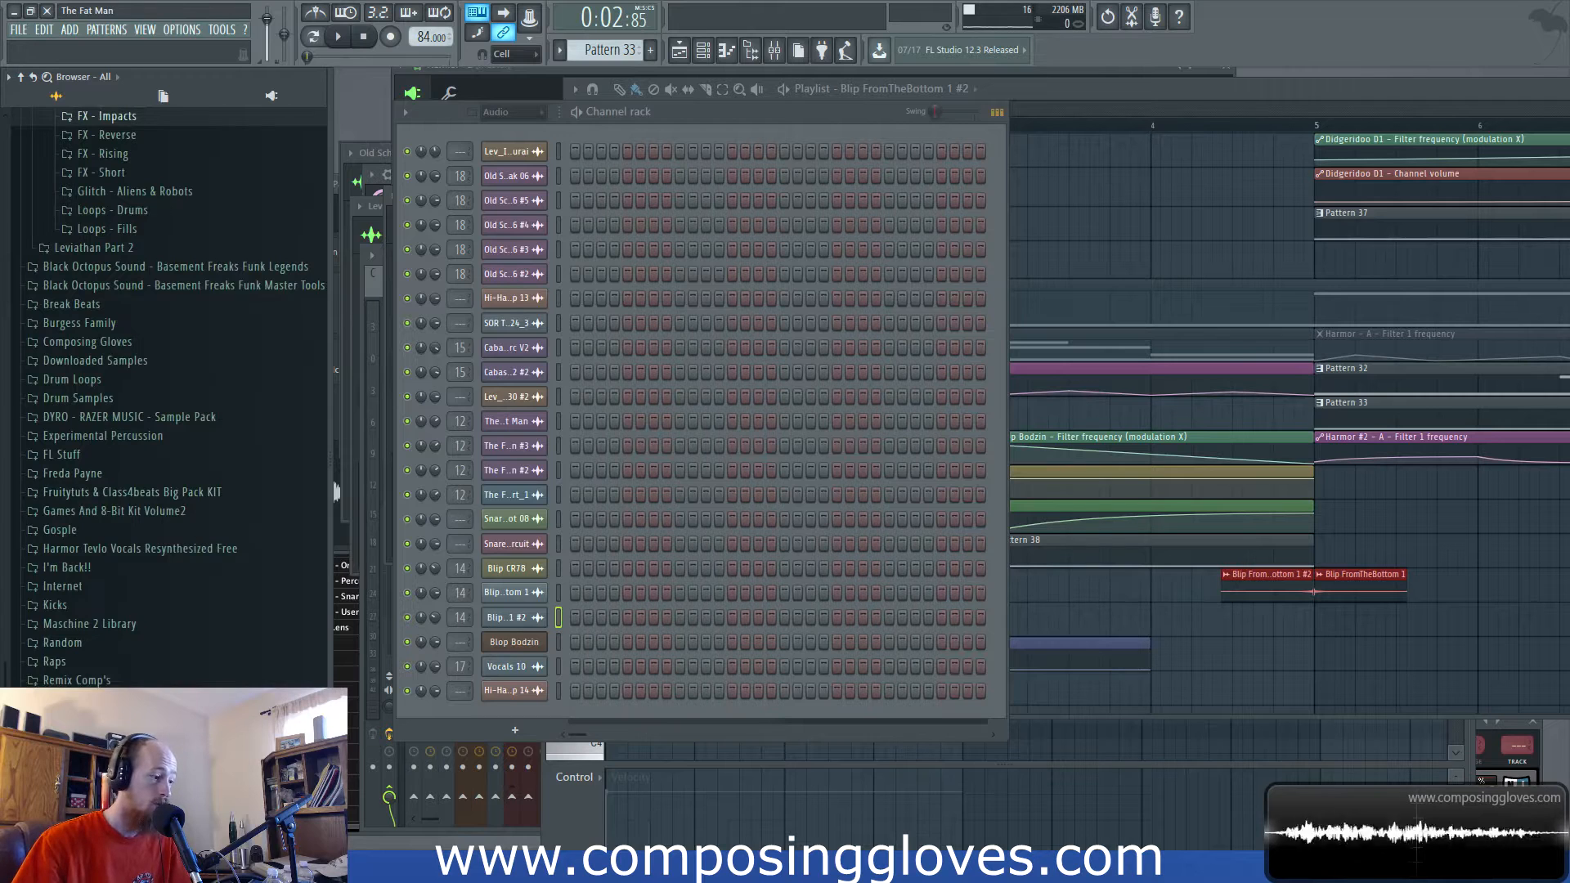
{"action": "scroll", "coordinate": [125, 655], "scroll_direction": "down", "scroll_amount": 3}
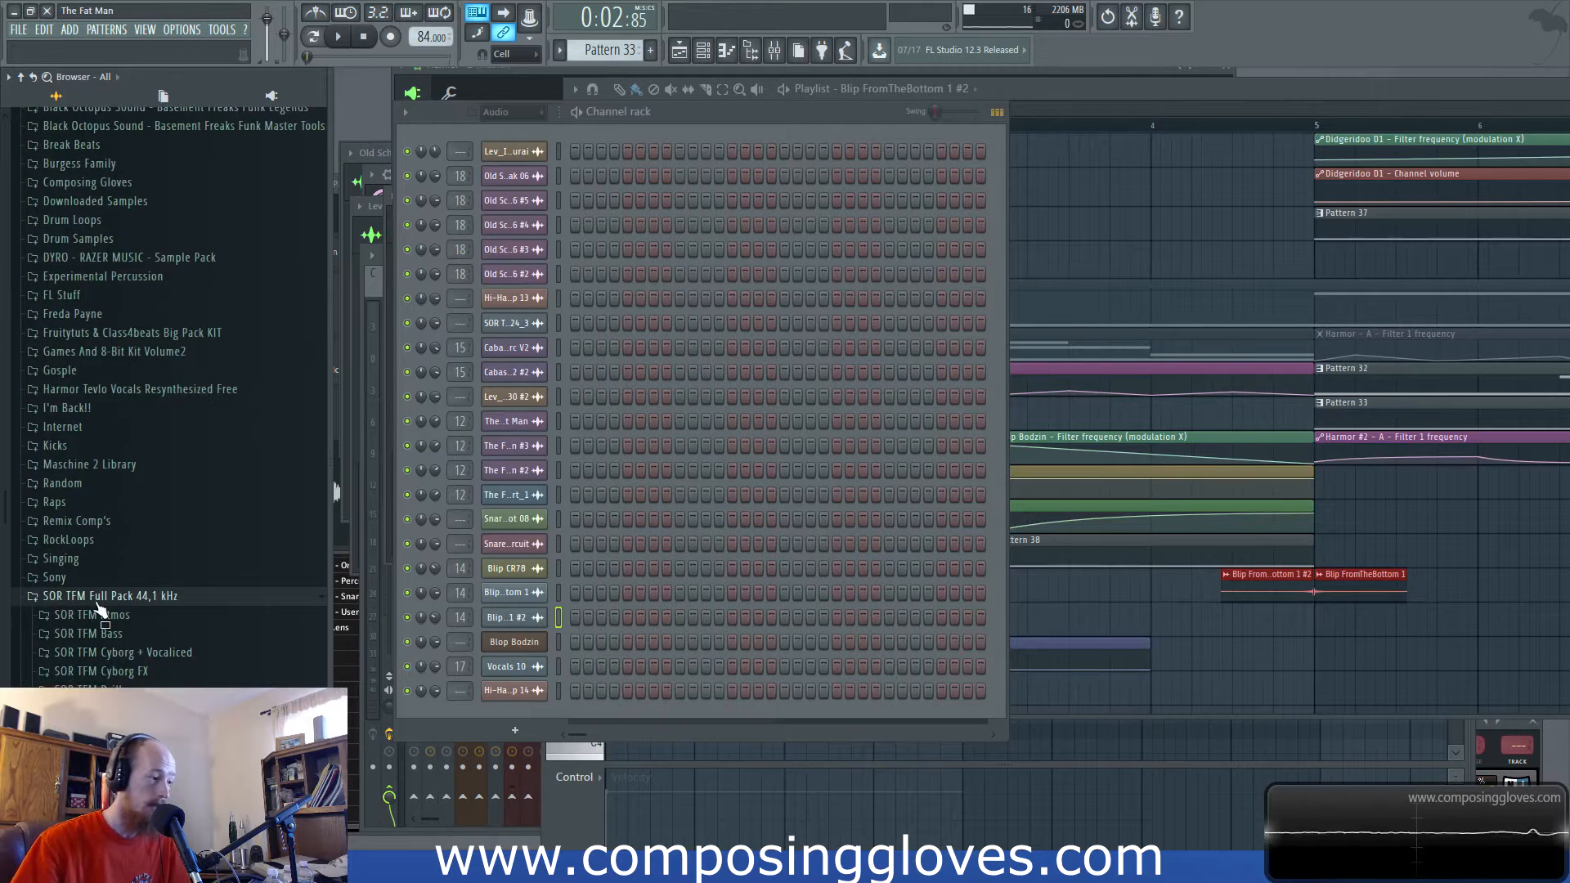
{"action": "scroll", "coordinate": [270, 634], "scroll_direction": "down", "scroll_amount": 6}
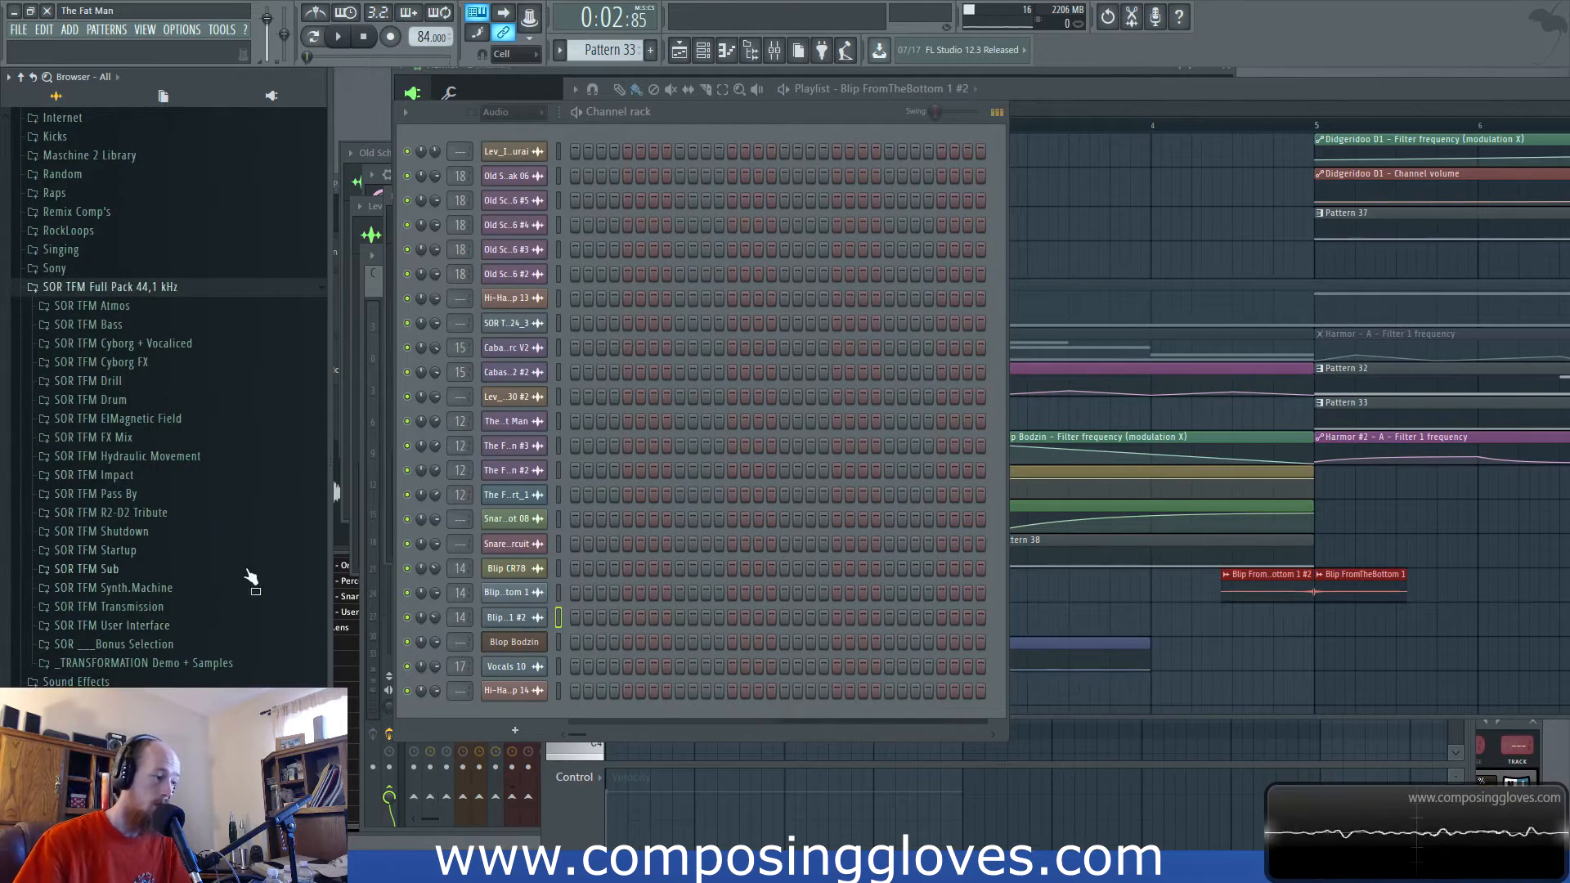
{"action": "left_click", "coordinate": [93, 288]}
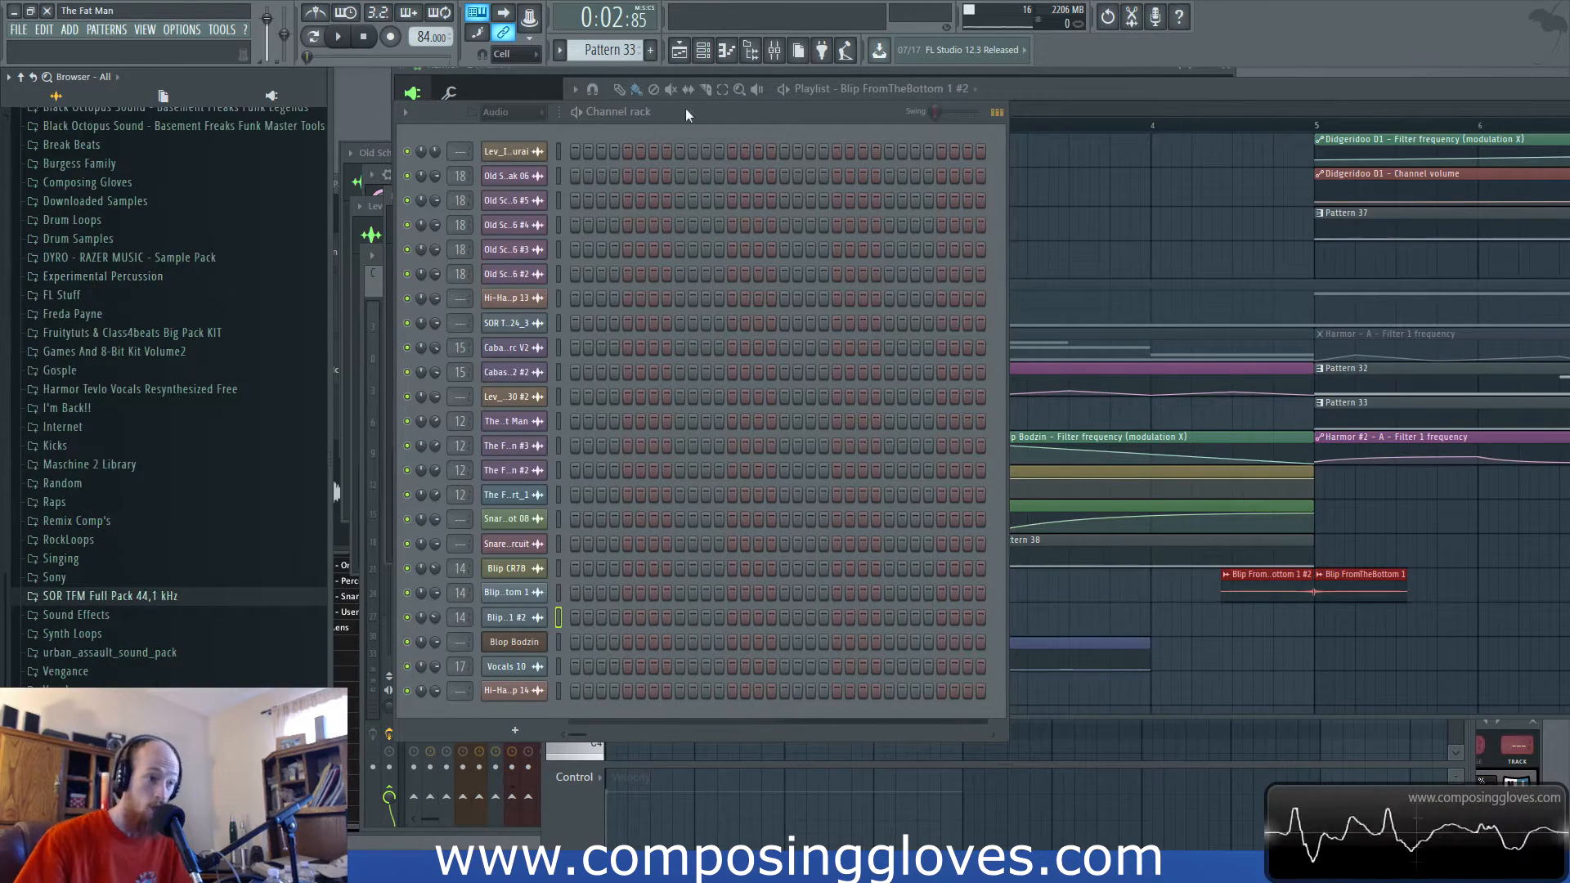
{"action": "left_click_drag", "start_coordinate": [753, 114], "coordinate": [776, 144]}
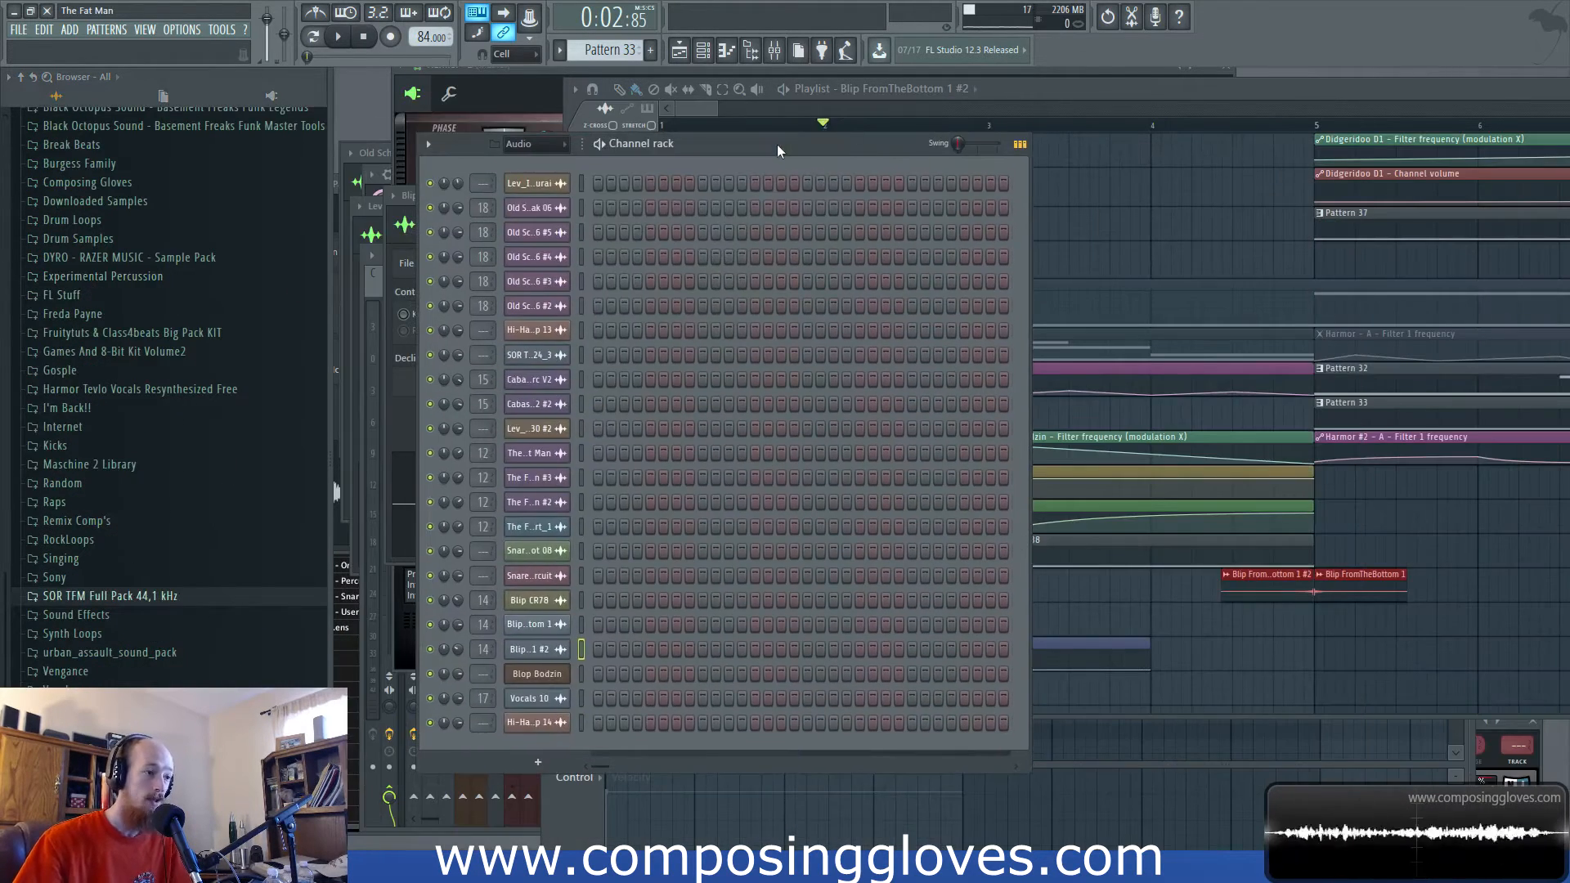
{"action": "left_click", "coordinate": [1025, 85]}
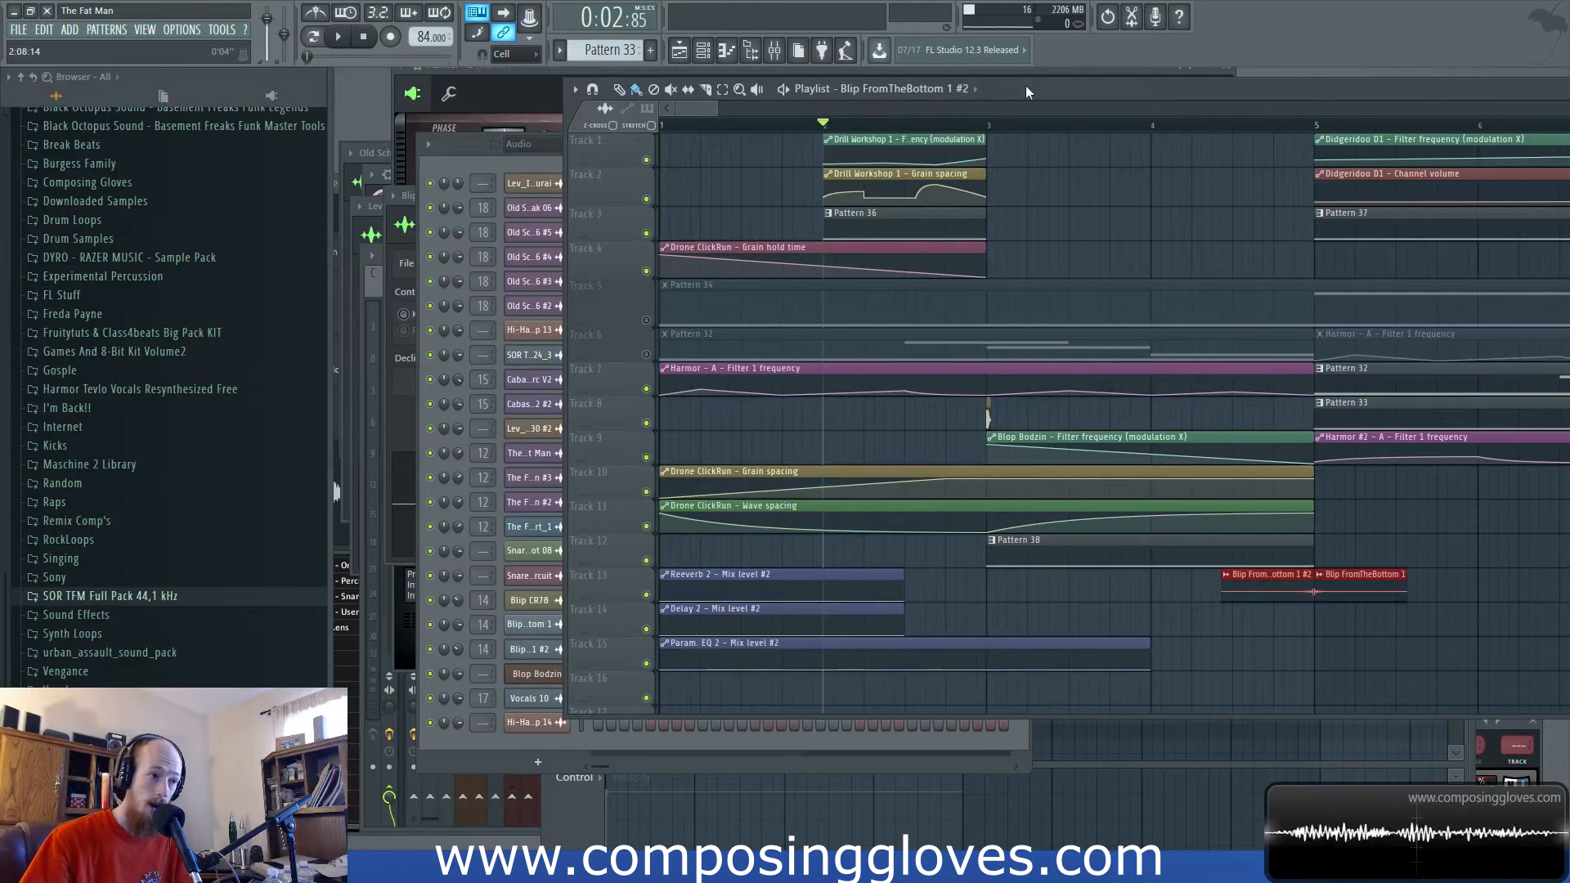
Open Pattern 36's Drill Workshop 1 channel, examine its panning, volume and Mod X envelope settings, and return to the playlist.
{"action": "double_click", "coordinate": [860, 228]}
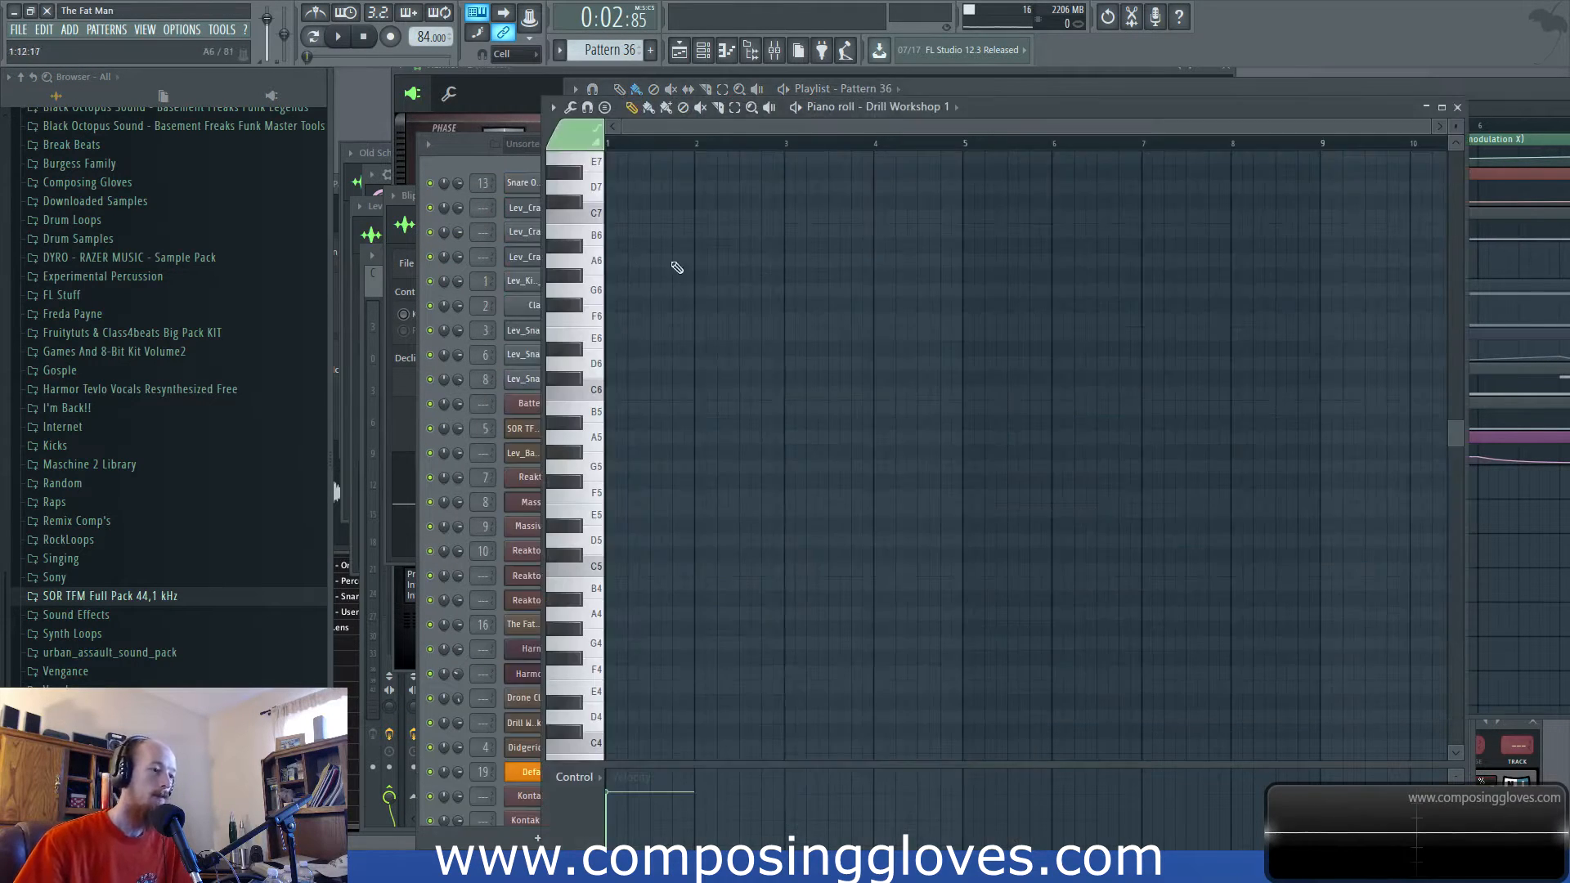
{"action": "left_click", "coordinate": [446, 147]}
{"action": "left_click", "coordinate": [539, 722]}
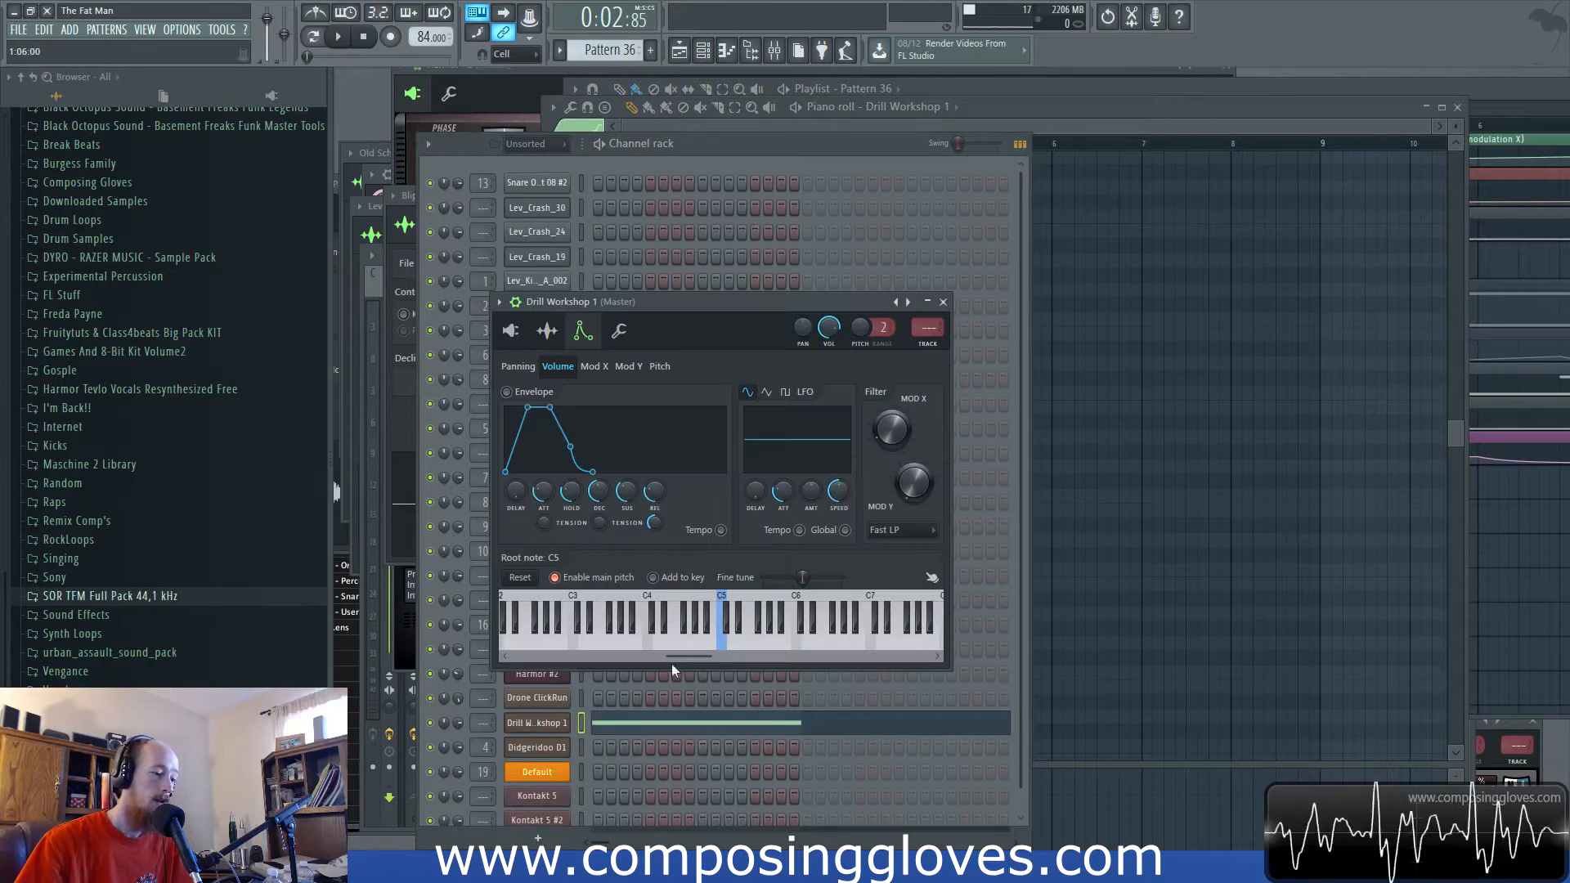
{"action": "left_click", "coordinate": [518, 367]}
{"action": "left_click", "coordinate": [557, 367]}
{"action": "left_click", "coordinate": [594, 367]}
{"action": "left_click", "coordinate": [518, 367]}
{"action": "left_click", "coordinate": [1137, 88]}
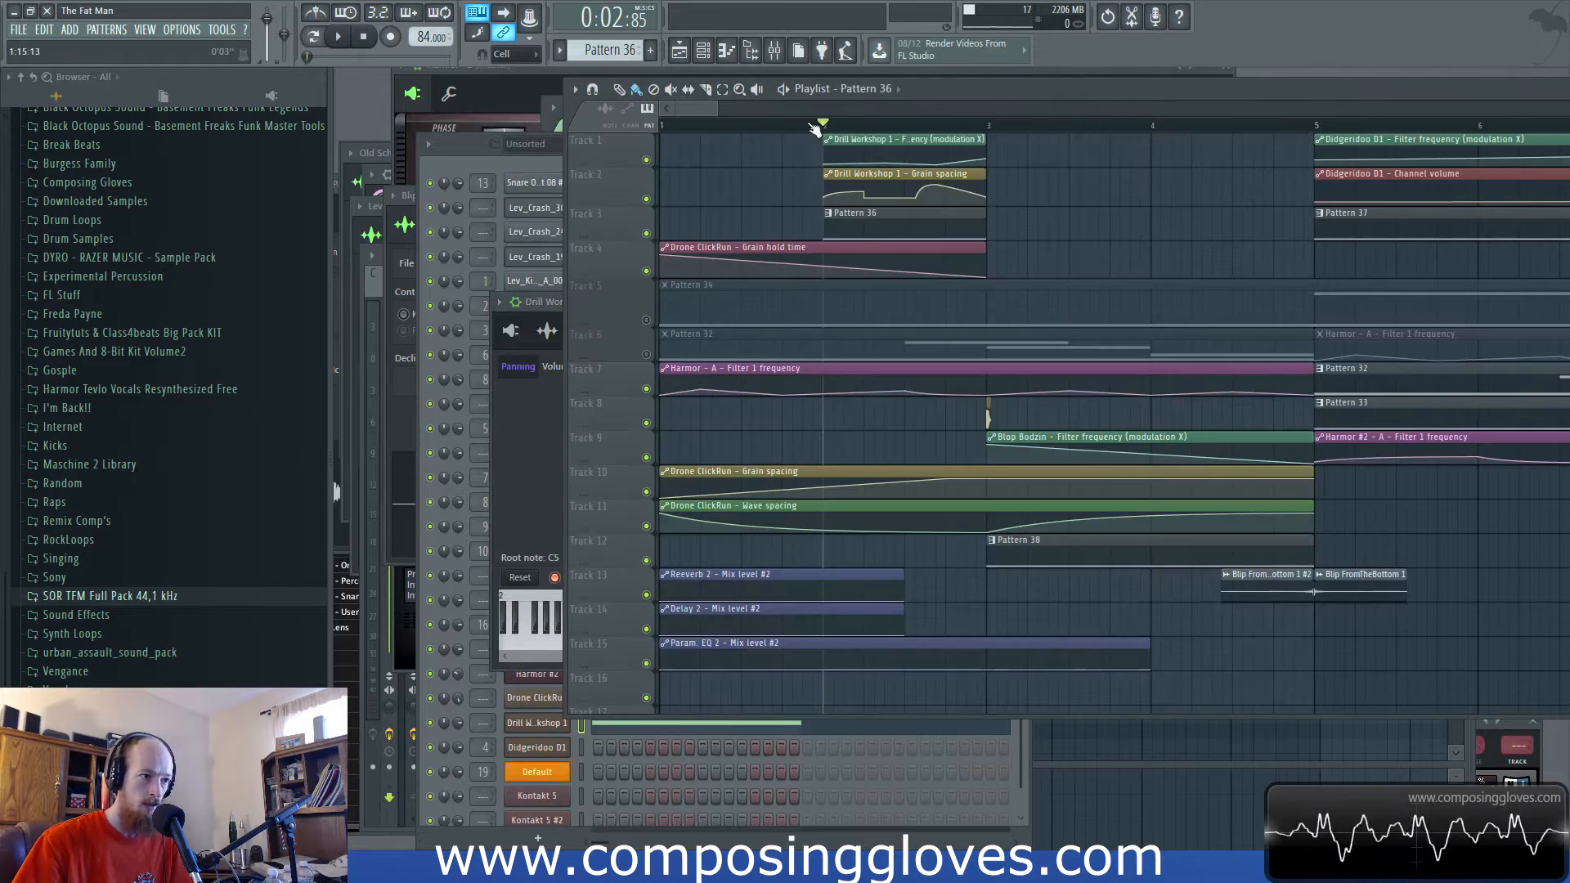
Reopen the Drill Workshop 1 channel and review its Granulizer controls, sample settings and envelope page.
{"action": "left_click", "coordinate": [507, 419]}
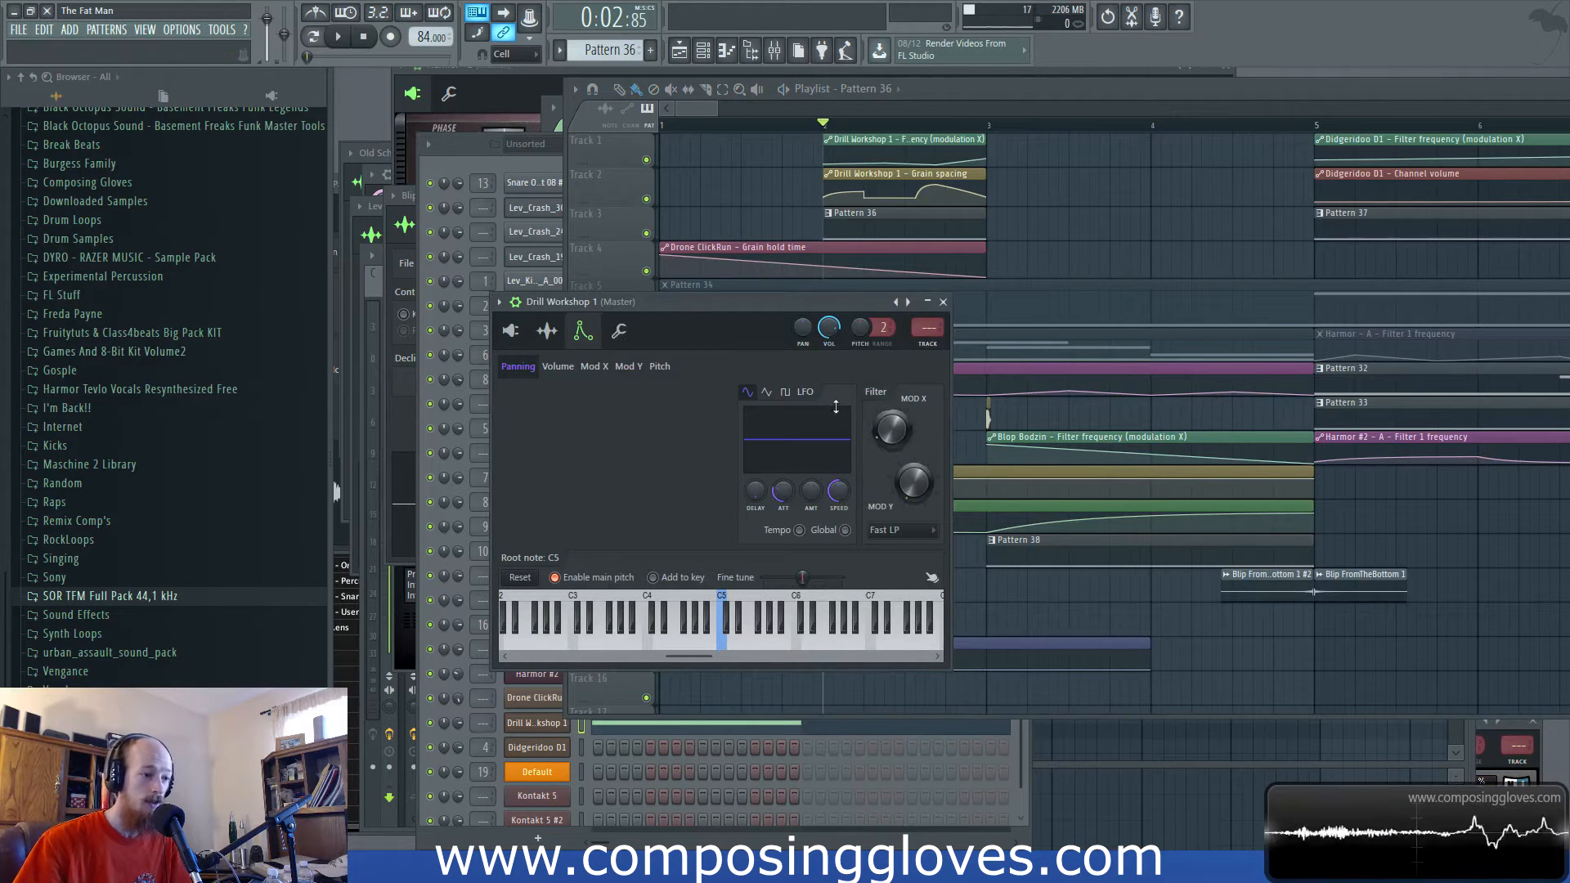
{"action": "left_click", "coordinate": [512, 332]}
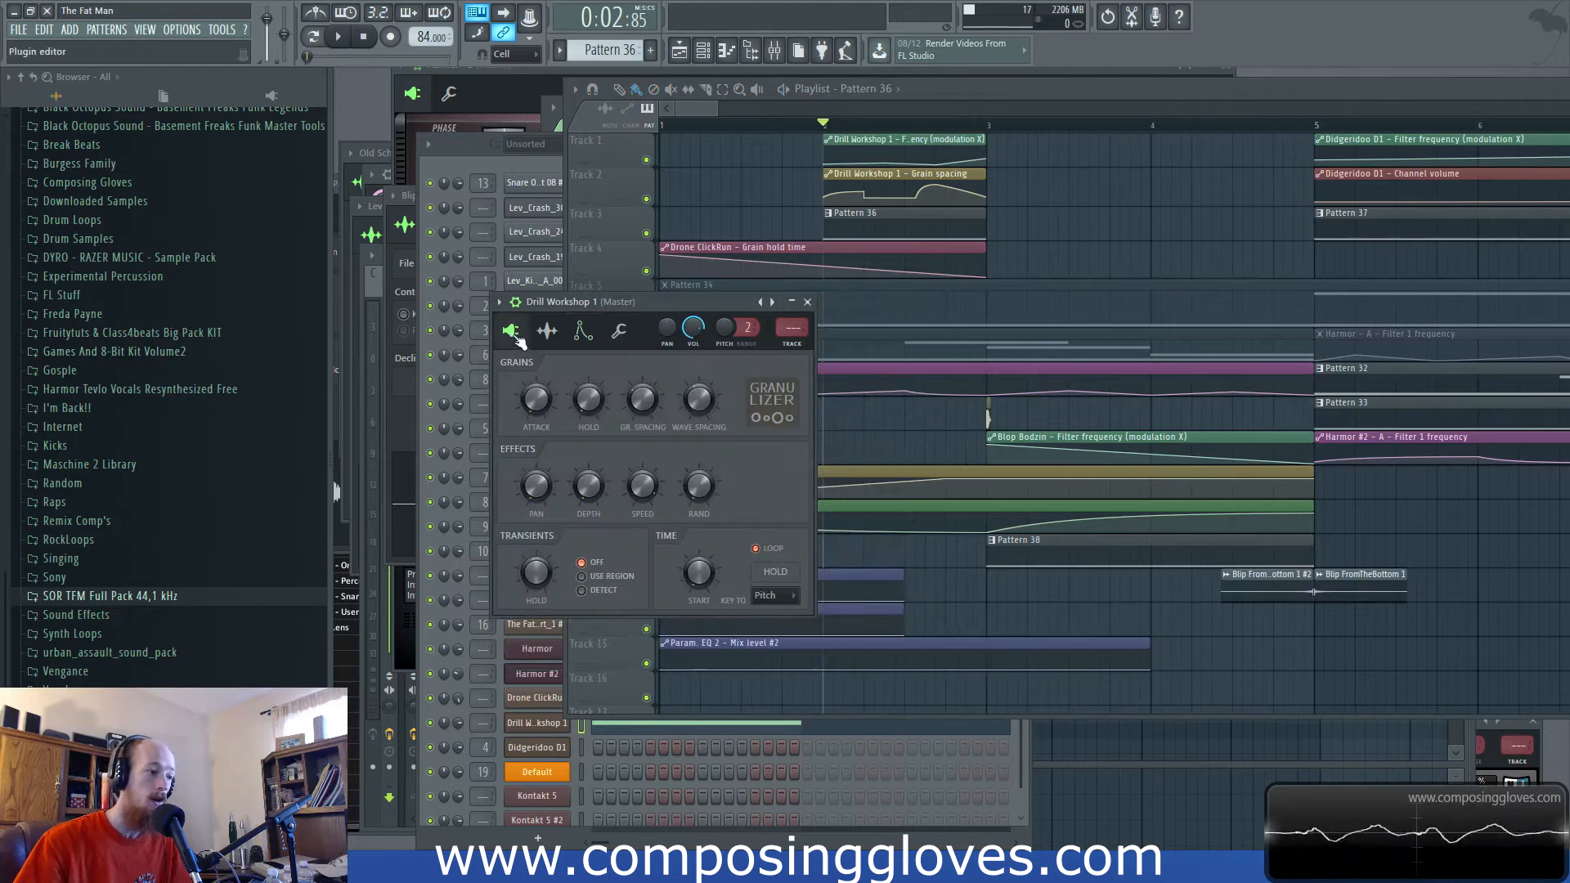
{"action": "left_click", "coordinate": [547, 332]}
{"action": "left_click", "coordinate": [583, 330]}
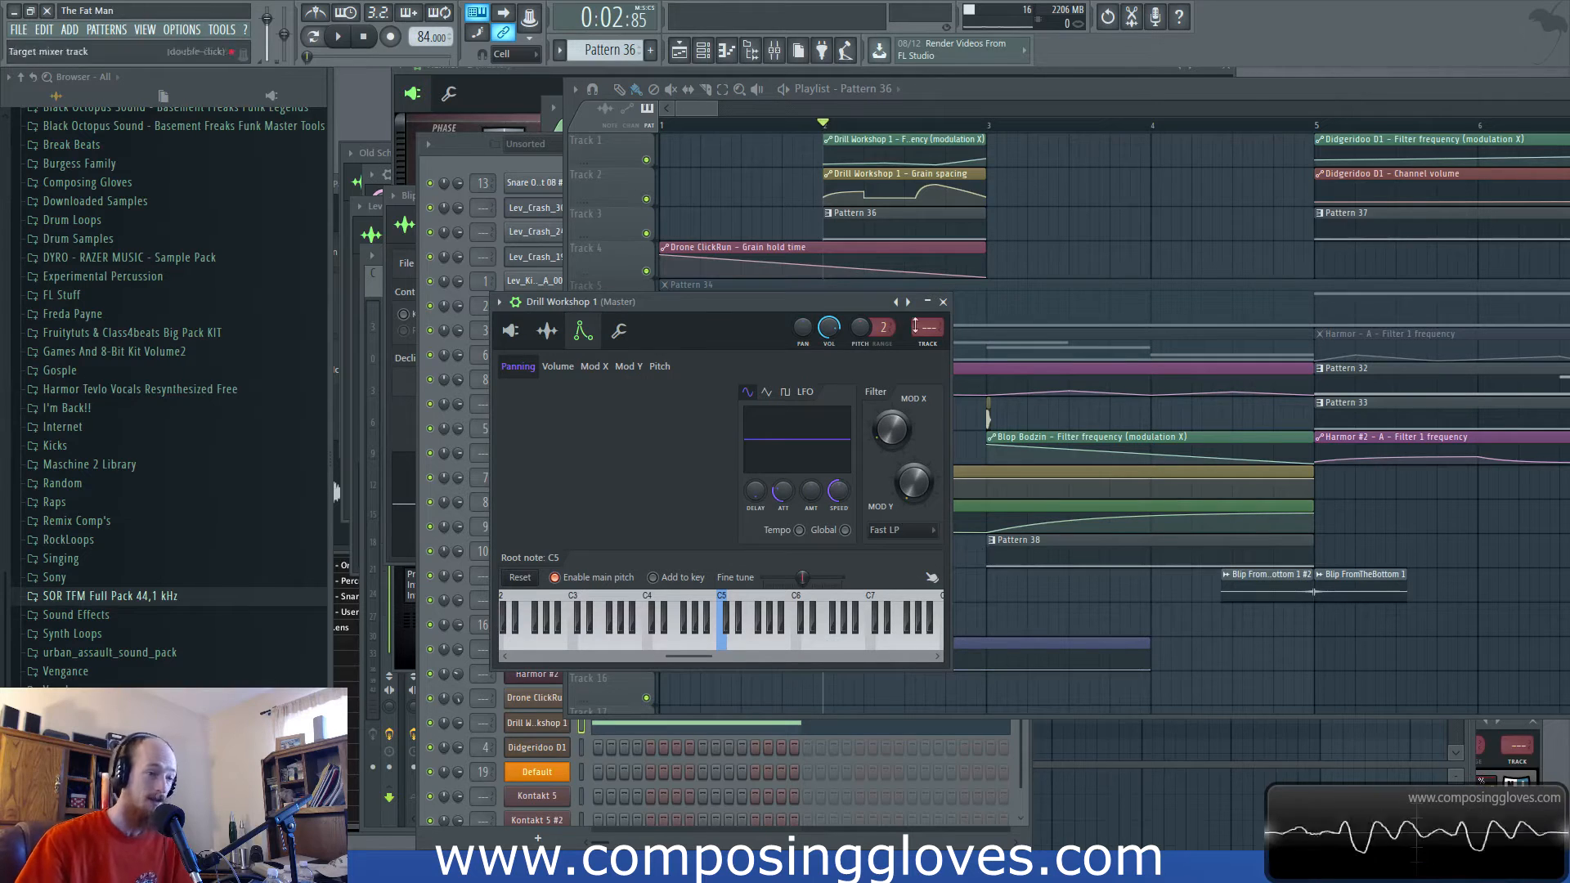
Return to the playlist and play the Drill Workshop 1 filter and grain spacing automation from bar 2.
{"action": "left_click", "coordinate": [695, 111]}
{"action": "scroll", "coordinate": [887, 192], "scroll_direction": "up", "scroll_amount": 3}
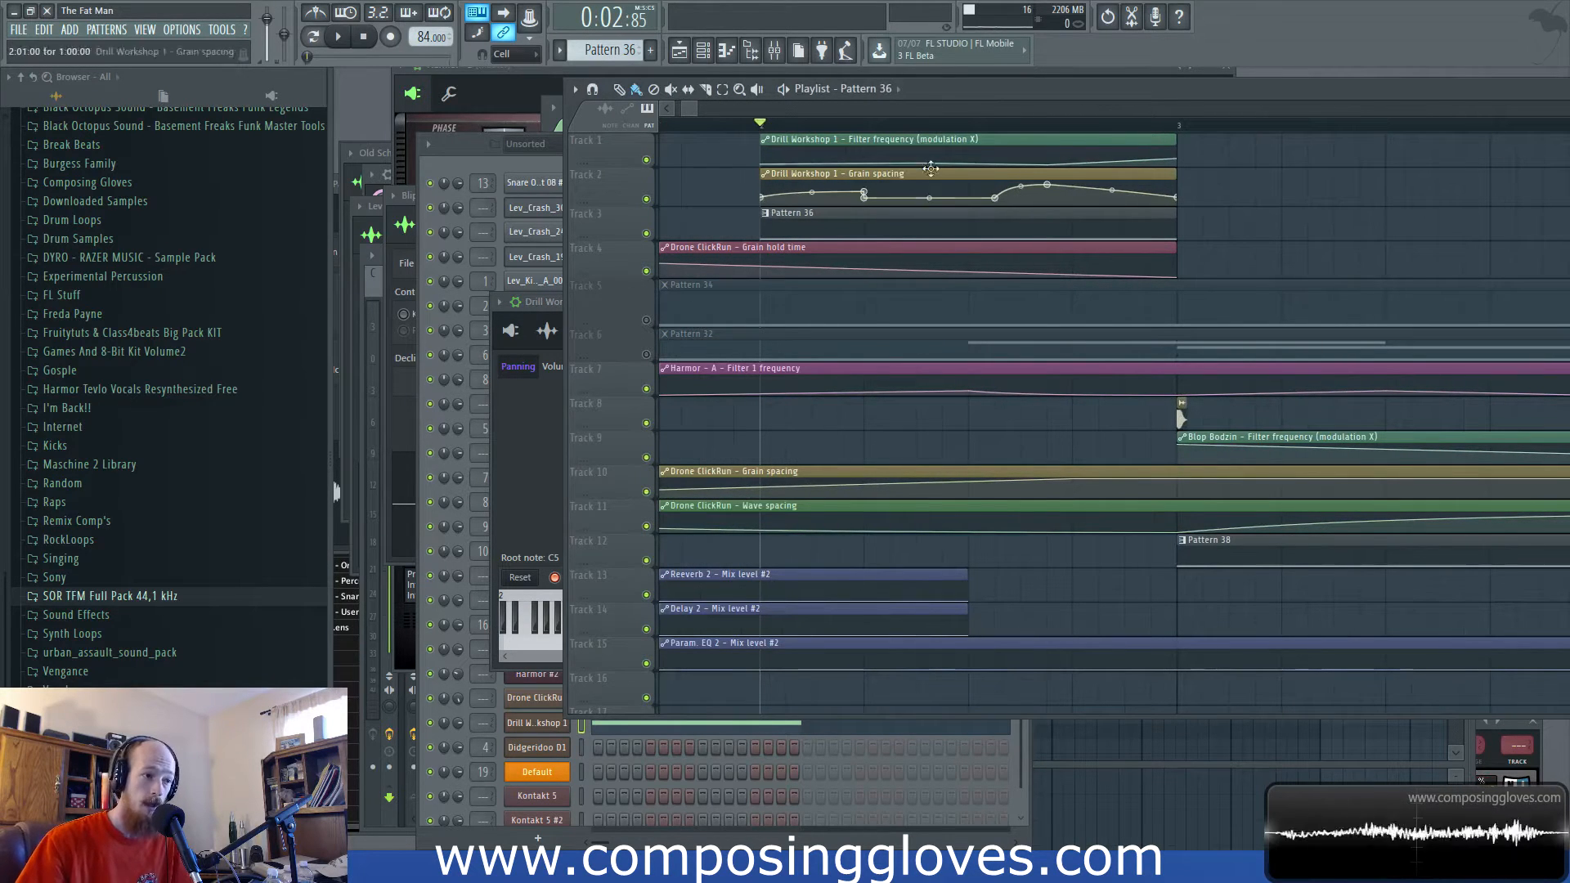
{"action": "key", "text": "space"}
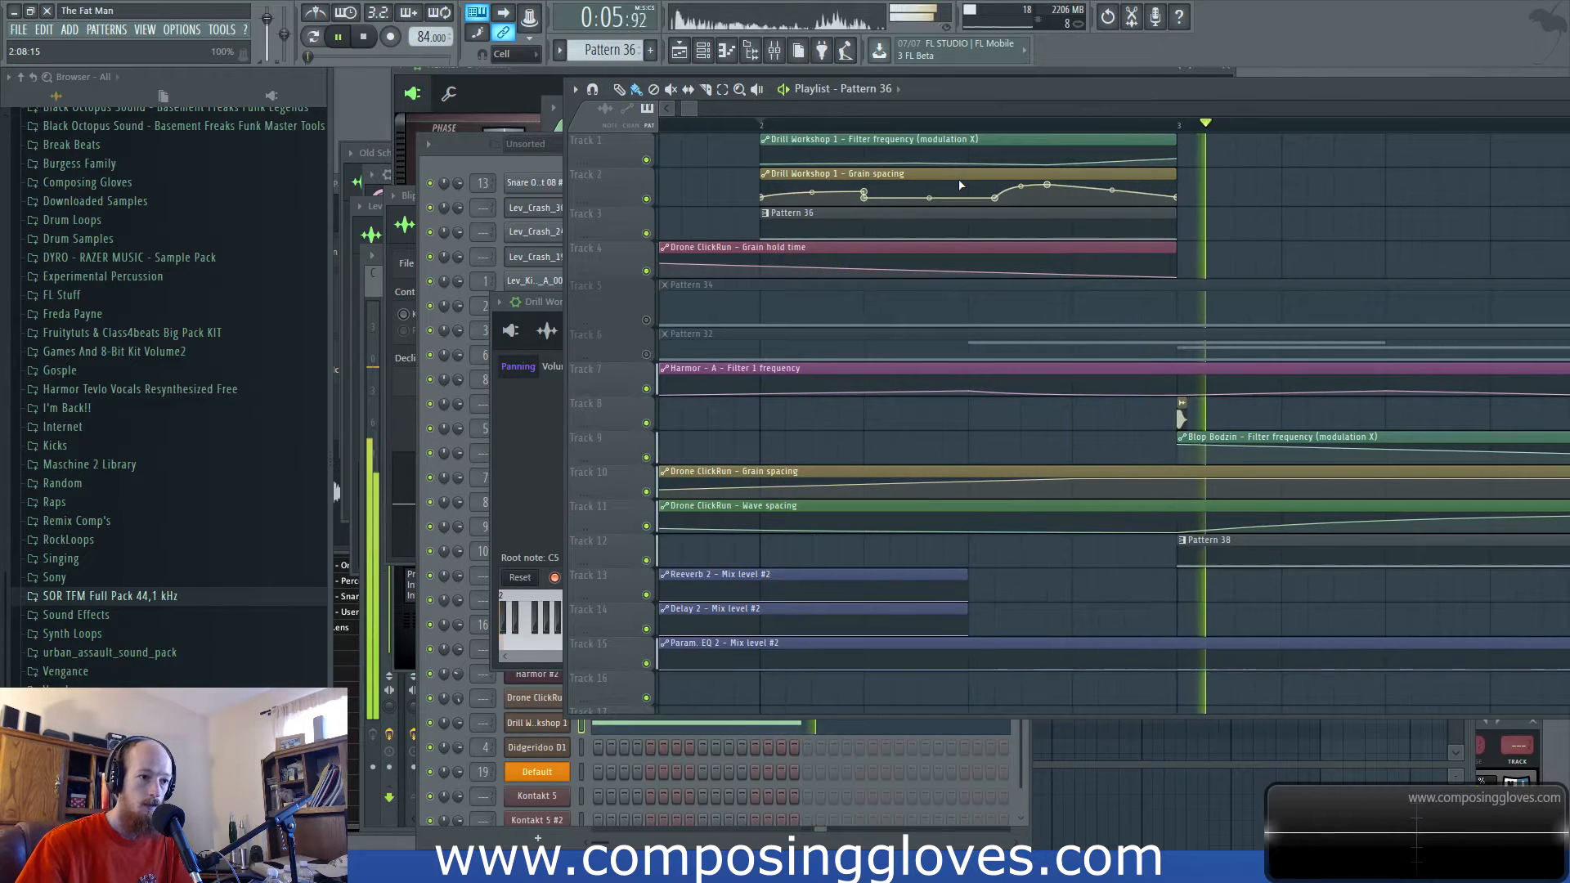
Stop playback, open the Blip CR78 clip's sample settings to examine them, and return to the playlist.
{"action": "key", "text": "space"}
{"action": "scroll", "coordinate": [941, 188], "scroll_direction": "down", "scroll_amount": 3}
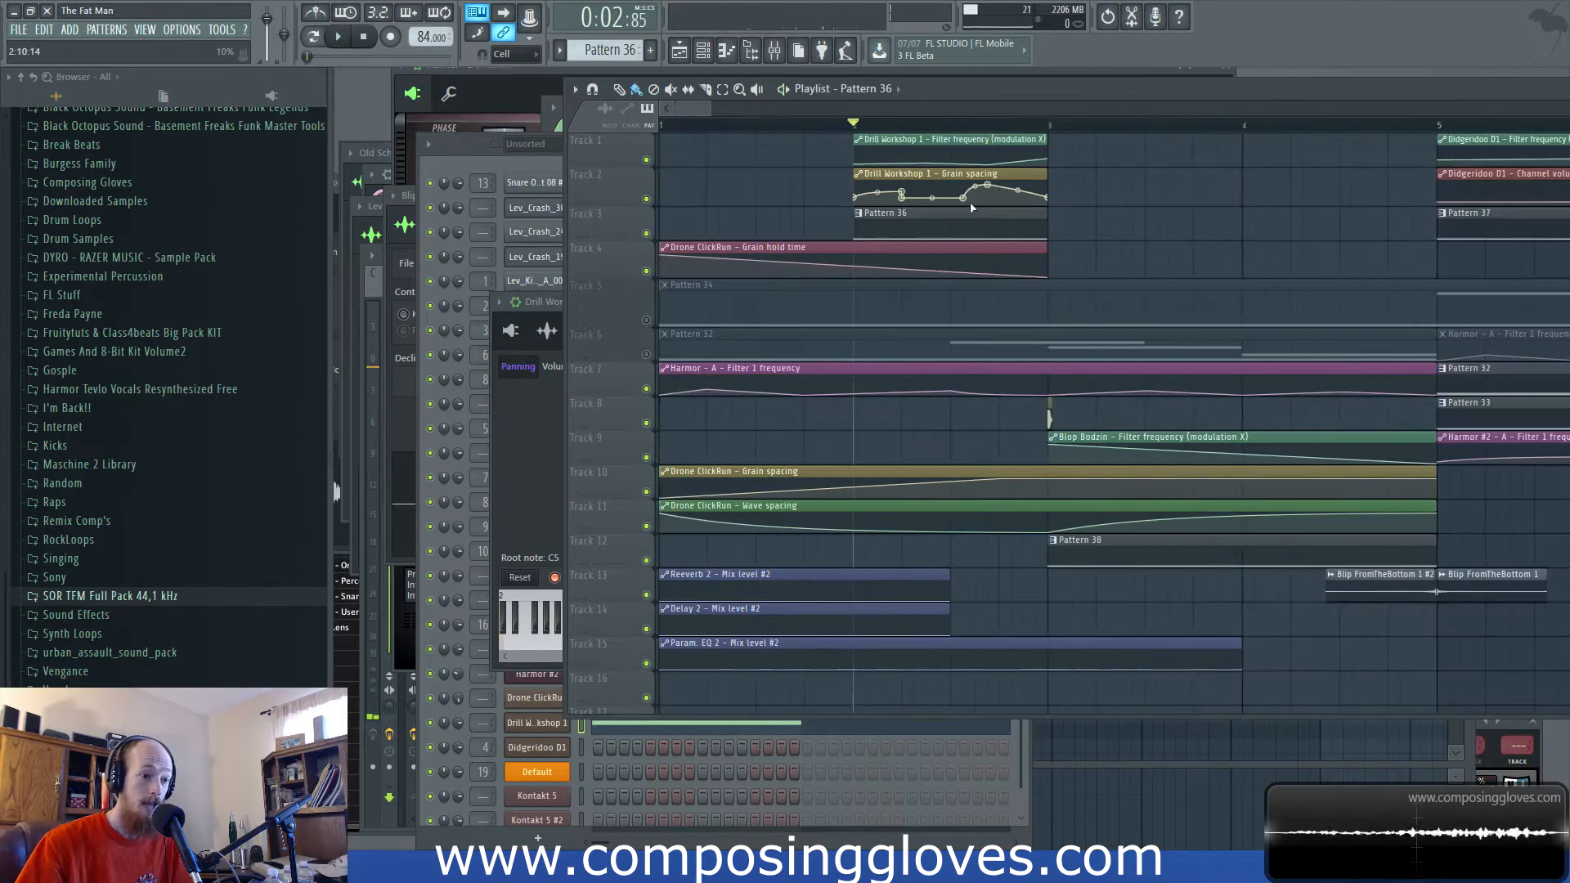
{"action": "double_click", "coordinate": [1052, 418]}
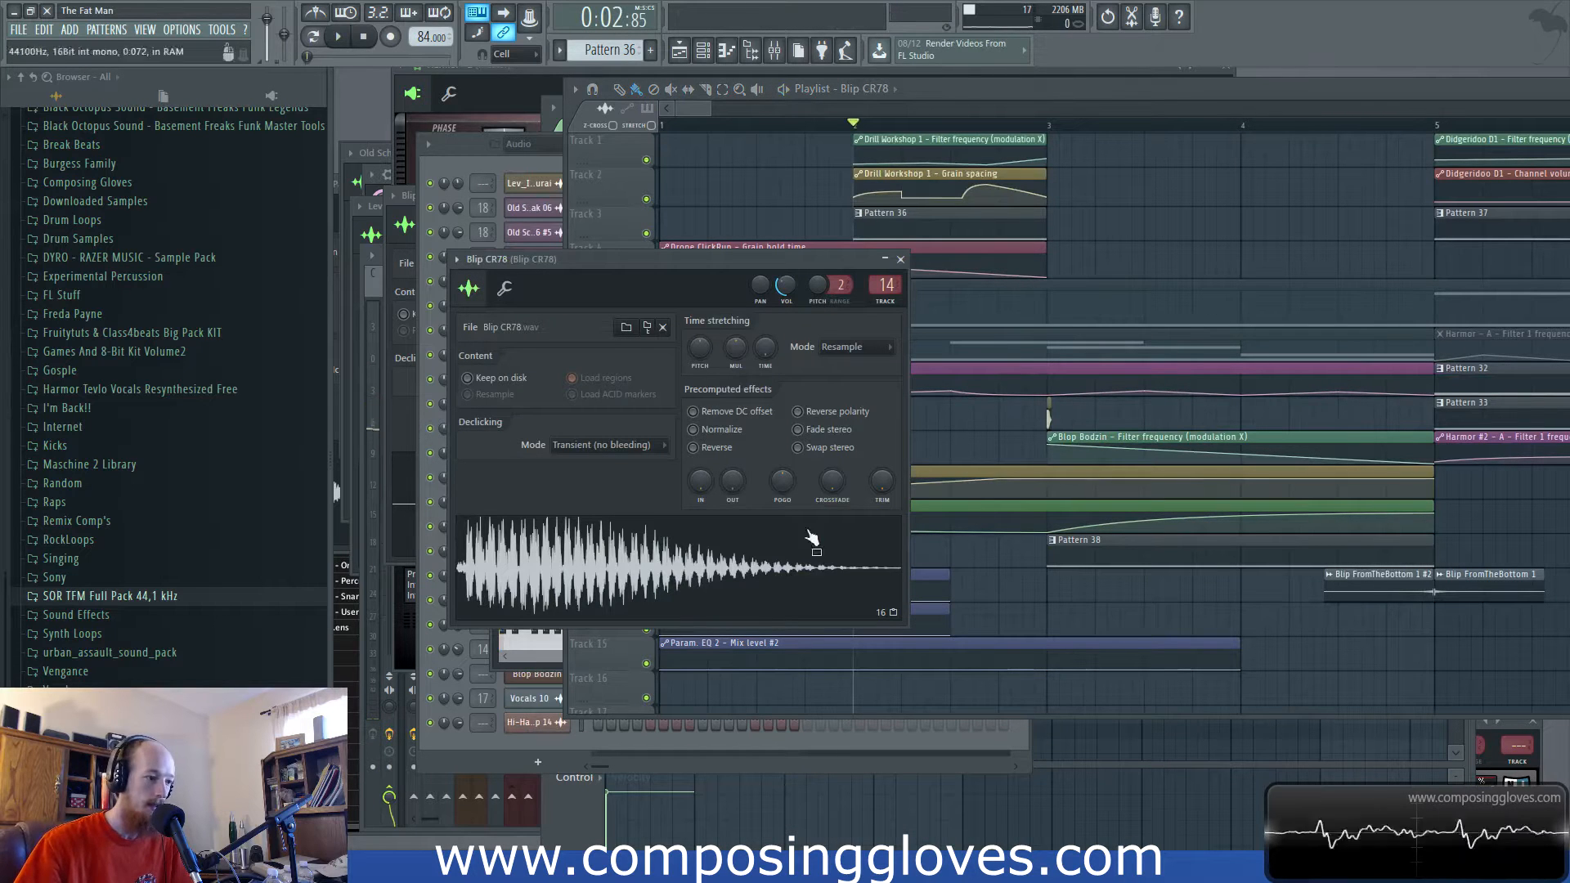
{"action": "left_click", "coordinate": [687, 110]}
Unmute playlist tracks 5 and 6 and inspect the Blip CR78 clip at bar 3 up close.
{"action": "right_click", "coordinate": [647, 320]}
{"action": "right_click", "coordinate": [647, 319]}
{"action": "left_click_drag", "start_coordinate": [1235, 494], "coordinate": [1028, 363]}
{"action": "scroll", "coordinate": [872, 410], "scroll_direction": "up", "scroll_amount": 10}
{"action": "left_click_drag", "start_coordinate": [915, 398], "coordinate": [1292, 388]}
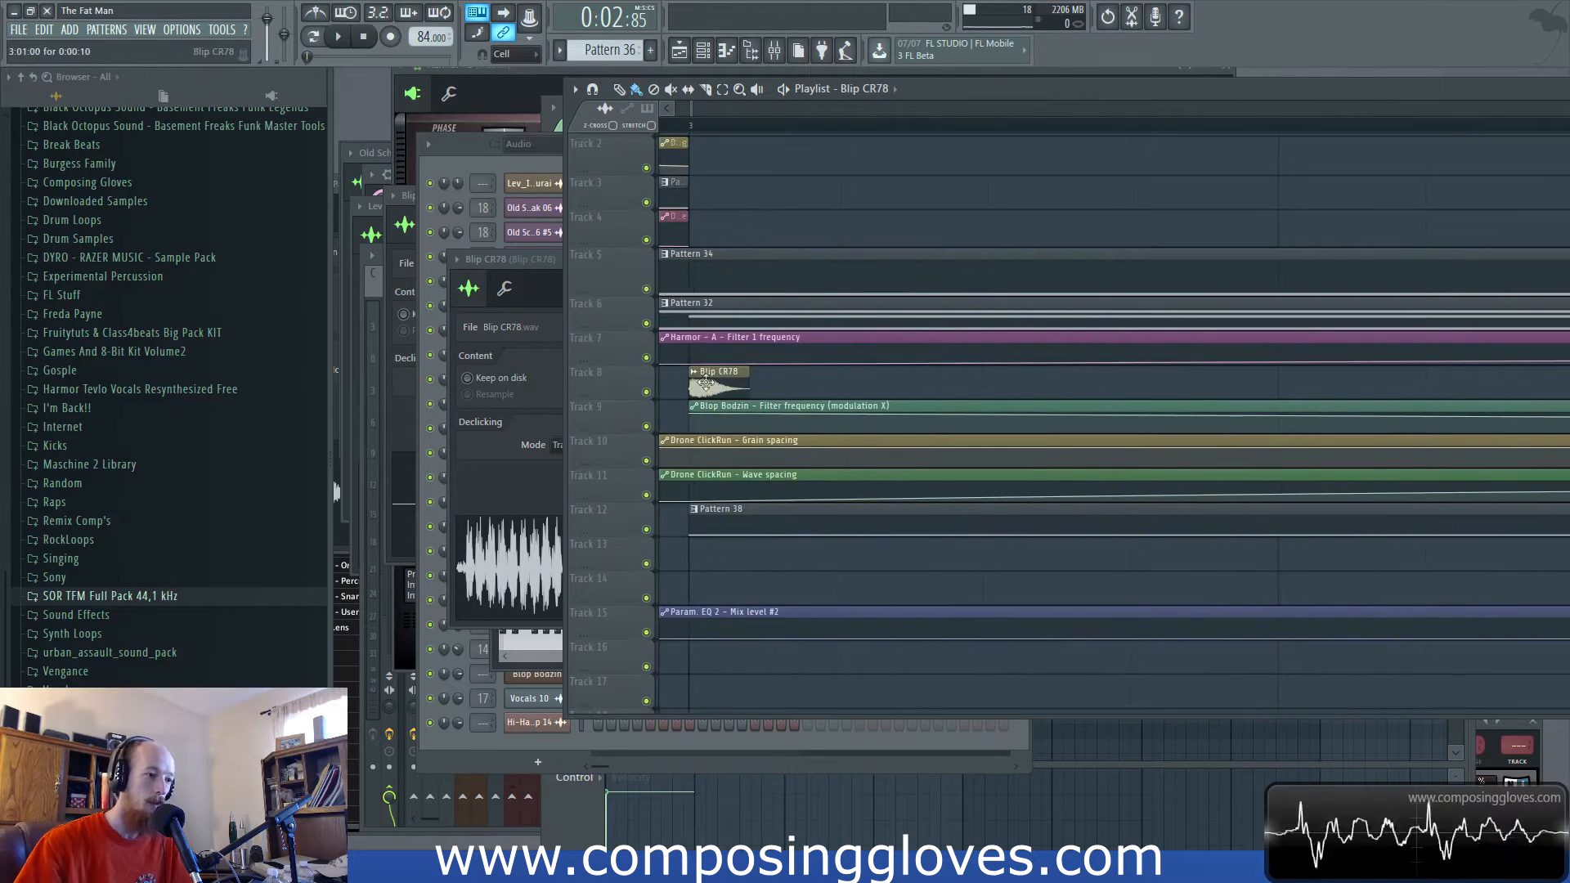
Set the song position to bar 5, at the start of the Didgeridoo D1 section.
{"action": "scroll", "coordinate": [1062, 232], "scroll_direction": "down", "scroll_amount": 6}
{"action": "left_click_drag", "start_coordinate": [1062, 232], "coordinate": [787, 337]}
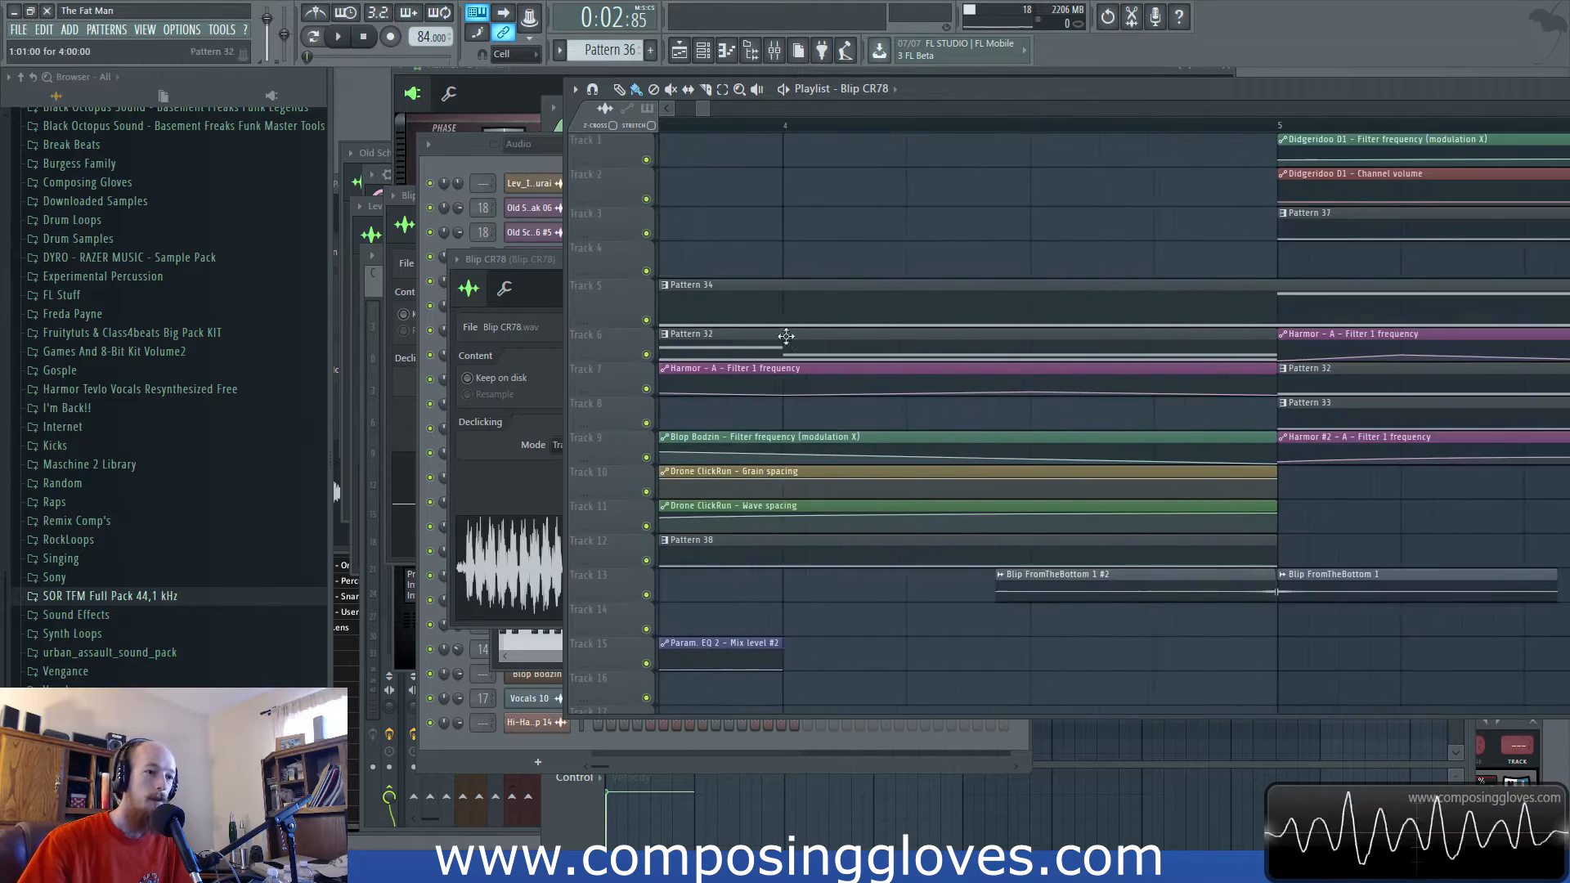
{"action": "left_click_drag", "start_coordinate": [1187, 268], "coordinate": [883, 267]}
{"action": "left_click_drag", "start_coordinate": [993, 226], "coordinate": [827, 221]}
{"action": "scroll", "coordinate": [825, 148], "scroll_direction": "down", "scroll_amount": 5}
{"action": "left_click", "coordinate": [831, 129]}
{"action": "scroll", "coordinate": [754, 527], "scroll_direction": "down", "scroll_amount": 4}
{"action": "scroll", "coordinate": [899, 376], "scroll_direction": "up", "scroll_amount": 6}
{"action": "left_click_drag", "start_coordinate": [900, 374], "coordinate": [1116, 381]}
{"action": "left_click_drag", "start_coordinate": [689, 324], "coordinate": [904, 325]}
{"action": "scroll", "coordinate": [904, 326], "scroll_direction": "down", "scroll_amount": 3}
{"action": "scroll", "coordinate": [1073, 269], "scroll_direction": "down", "scroll_amount": 2}
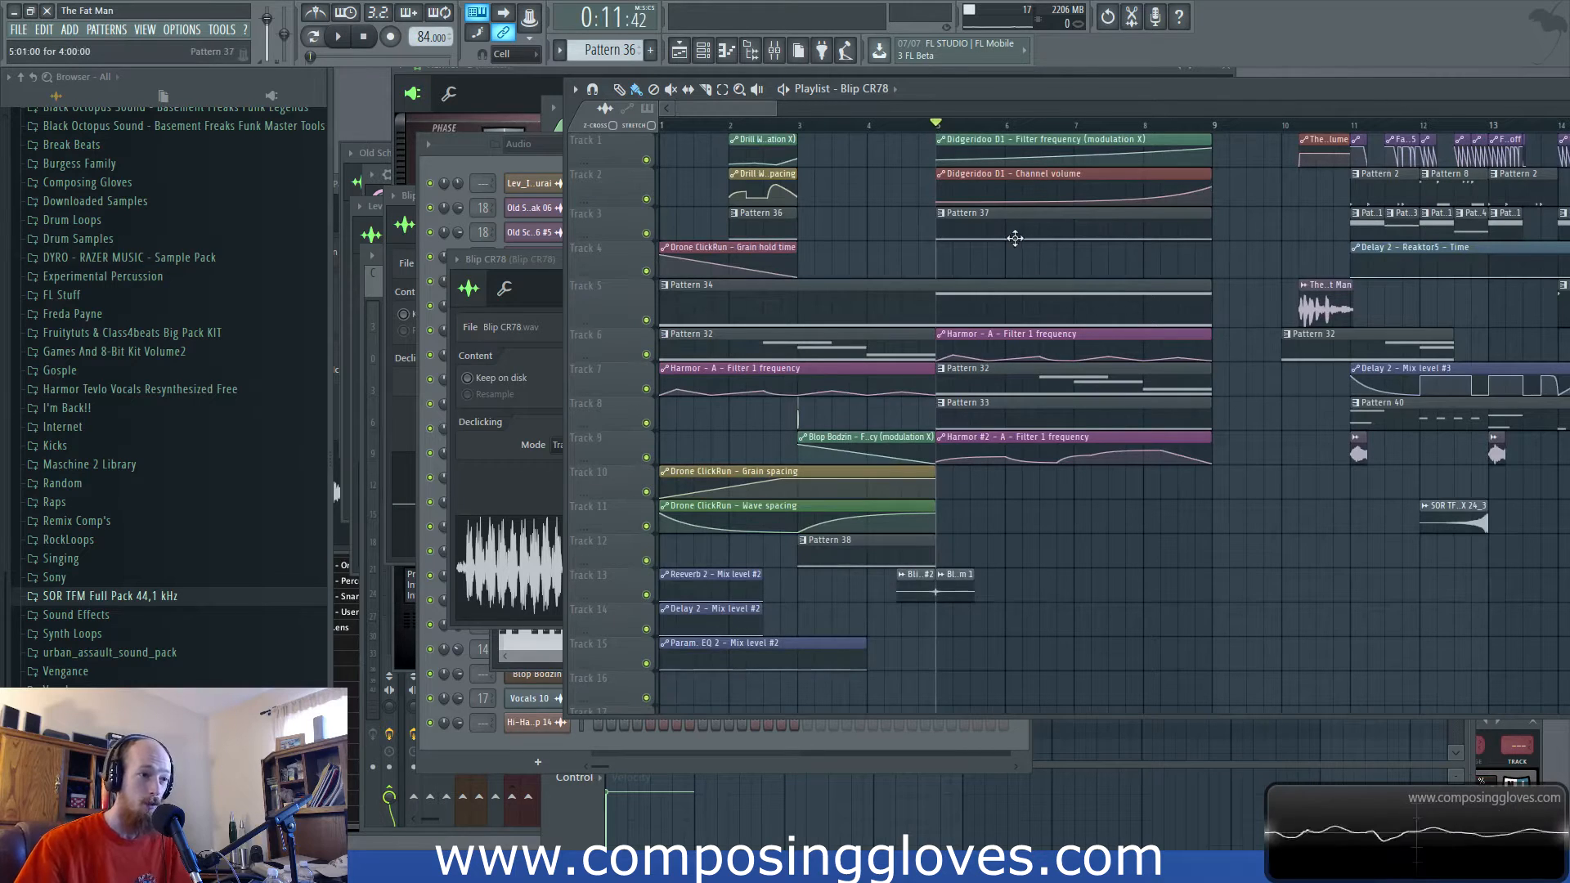
Glance at the channel rack, return to the playlist and examine the Didgeridoo D1 filter and channel volume automation.
{"action": "left_click", "coordinate": [446, 164]}
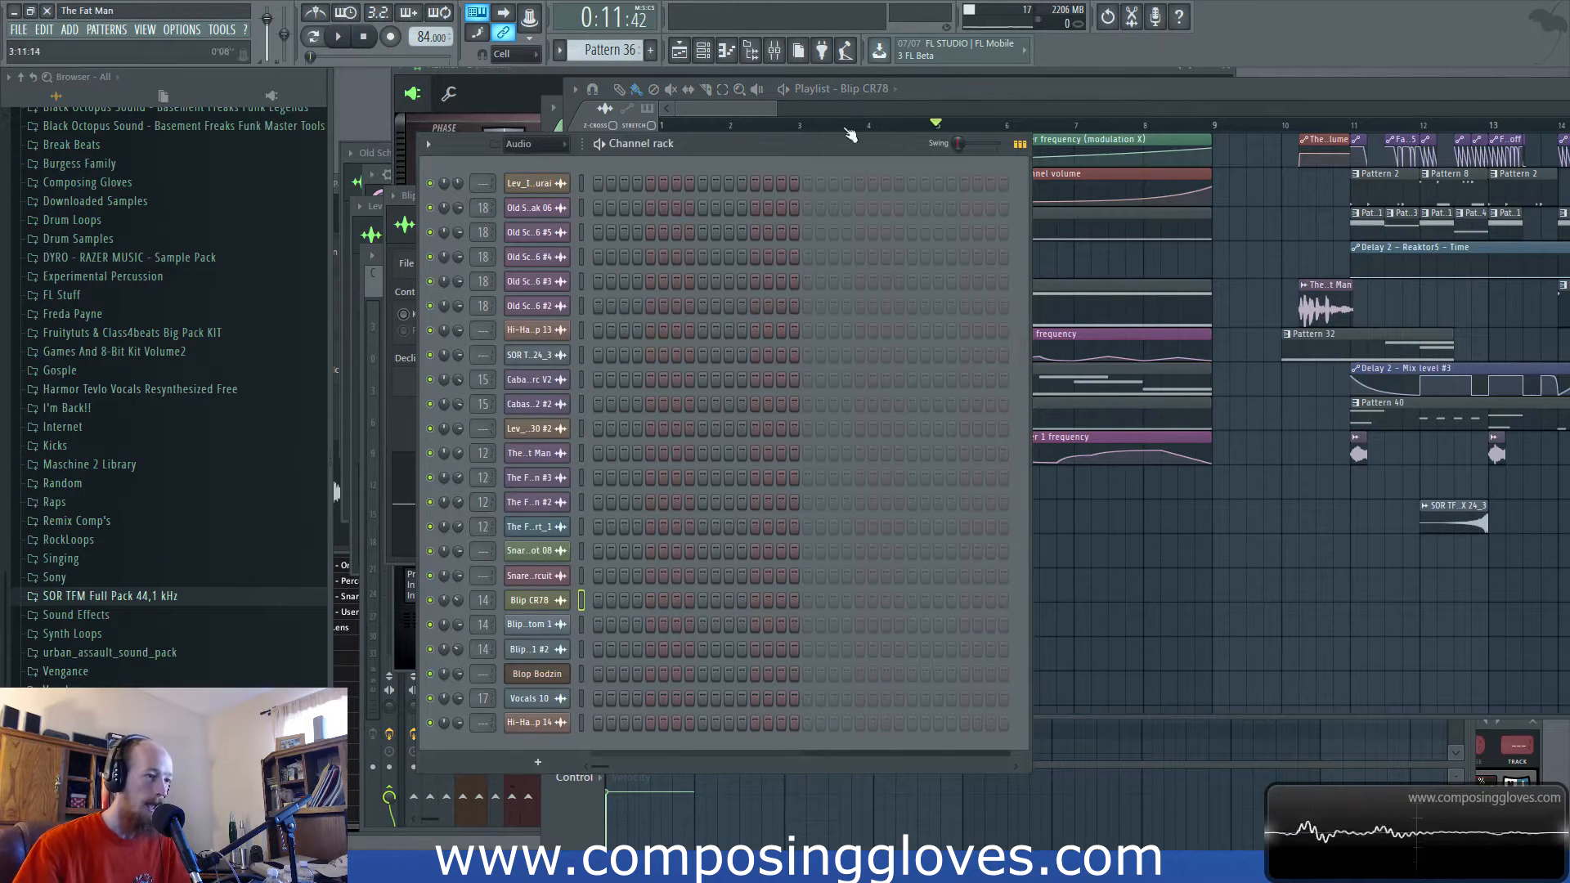
{"action": "left_click", "coordinate": [756, 110]}
{"action": "scroll", "coordinate": [753, 106], "scroll_direction": "up", "scroll_amount": 5}
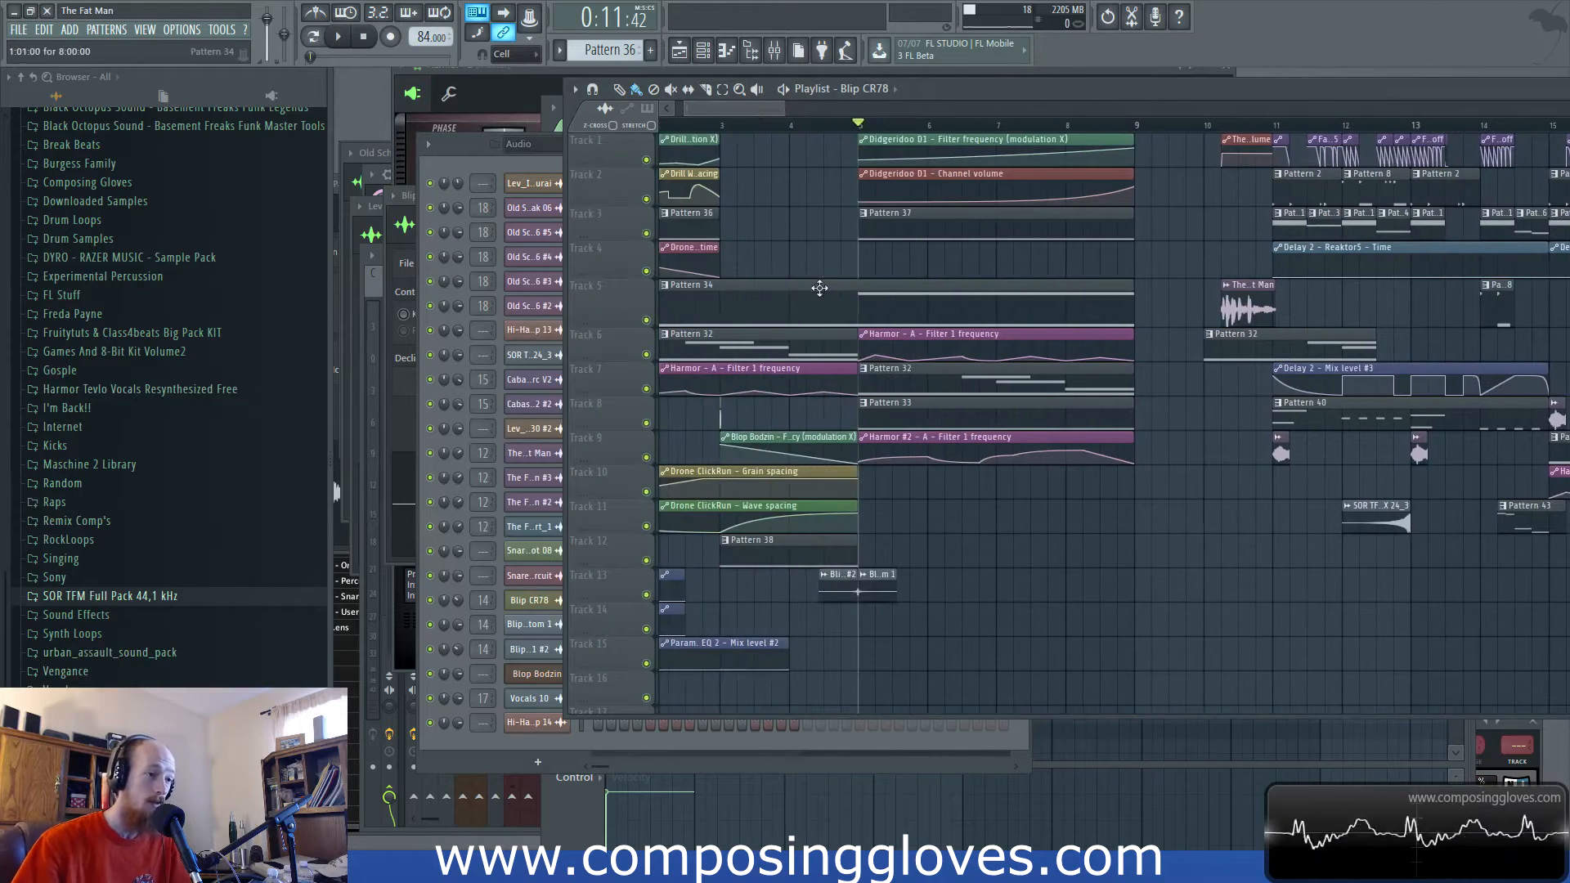
{"action": "left_click_drag", "start_coordinate": [896, 260], "coordinate": [719, 294]}
{"action": "left_click_drag", "start_coordinate": [1076, 200], "coordinate": [662, 200]}
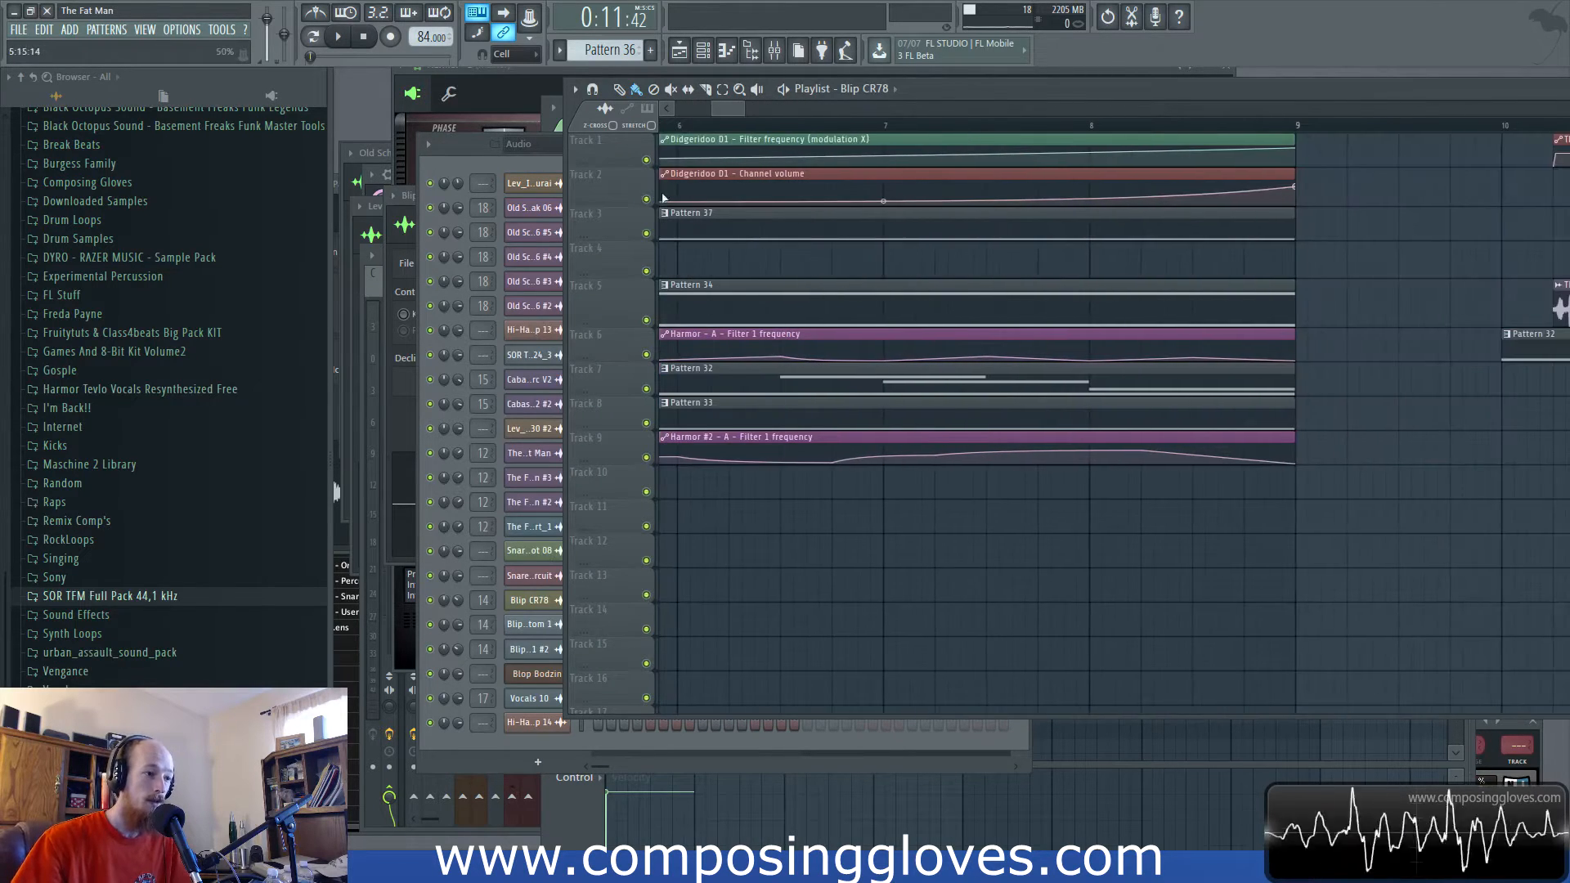
{"action": "scroll", "coordinate": [777, 176], "scroll_direction": "down", "scroll_amount": 3}
{"action": "left_click_drag", "start_coordinate": [837, 193], "coordinate": [939, 199]}
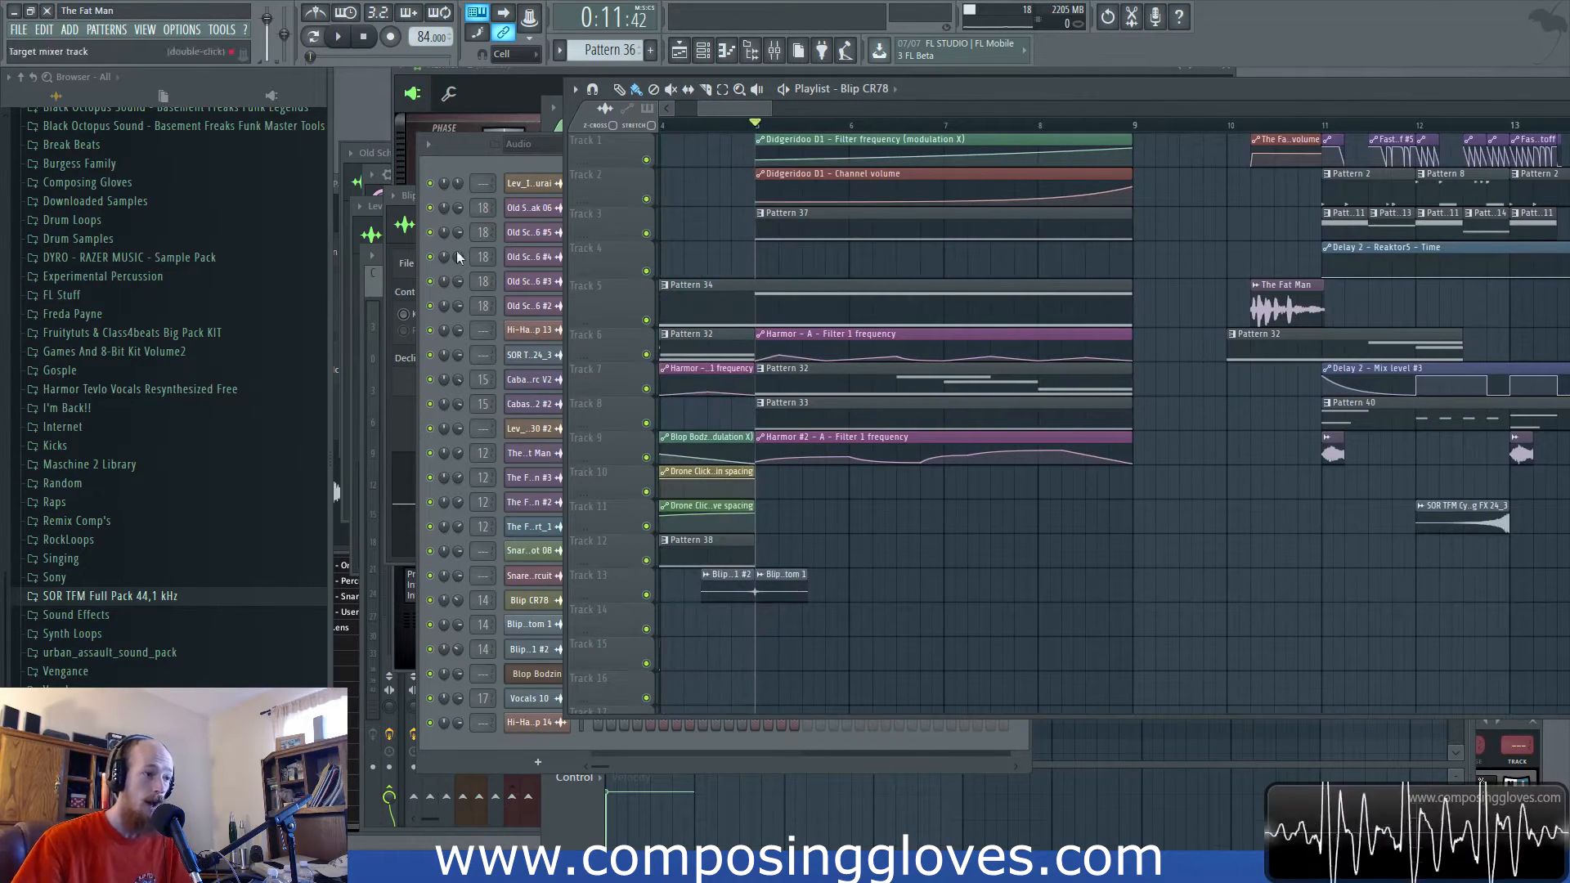
Select Pattern 37, review its Didgeridoo D1 channel's volume envelope and Granulizer controls, and return to the playlist.
{"action": "left_click", "coordinate": [858, 213]}
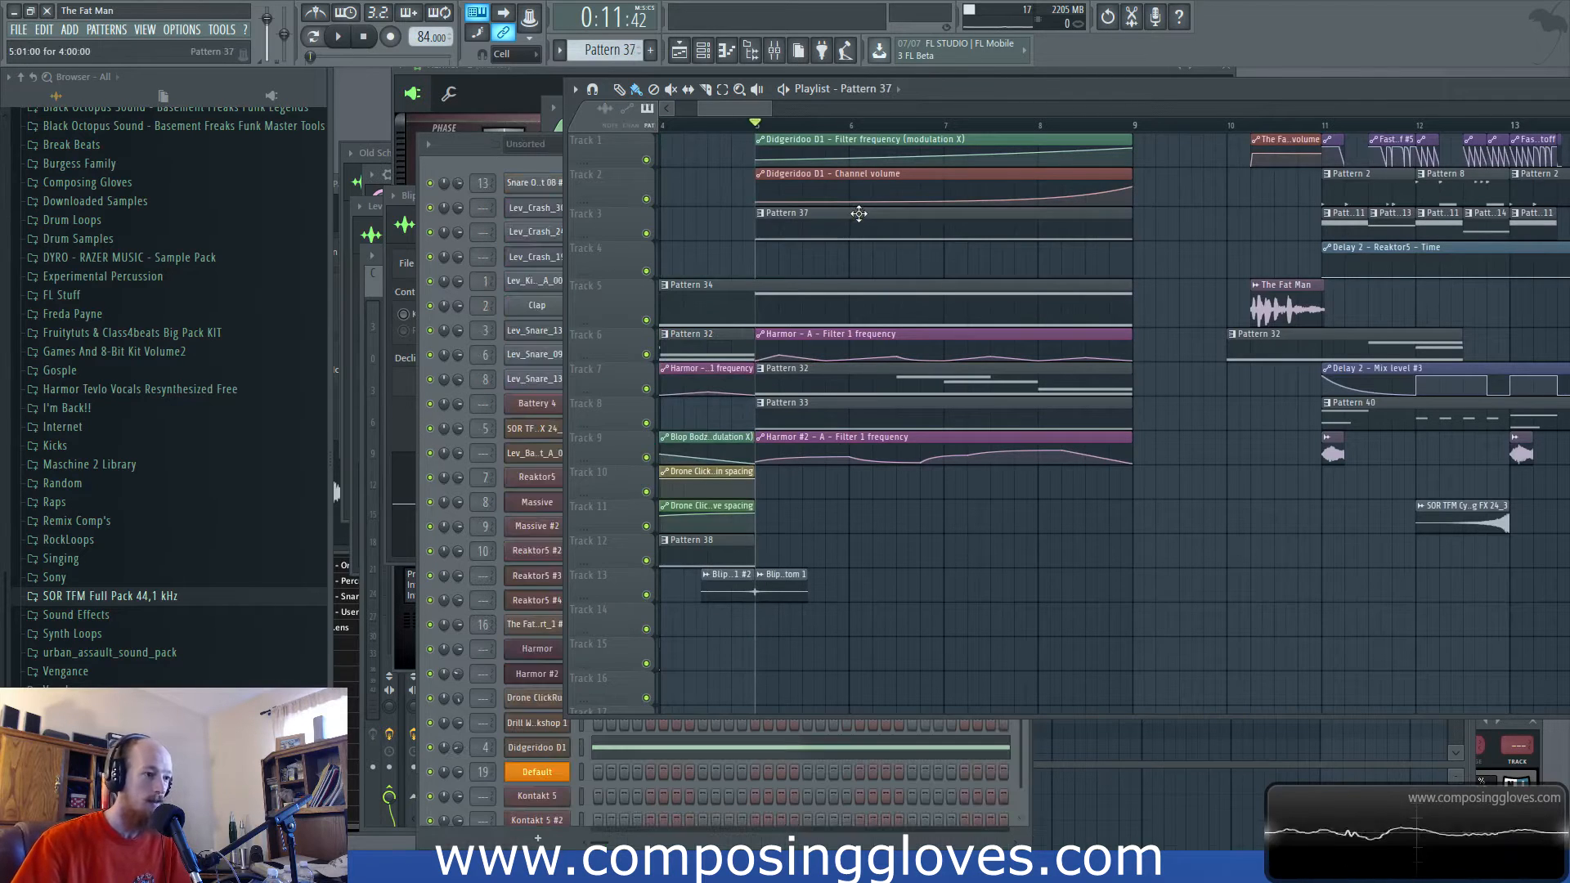
{"action": "left_click", "coordinate": [530, 158]}
{"action": "left_click", "coordinate": [560, 747]}
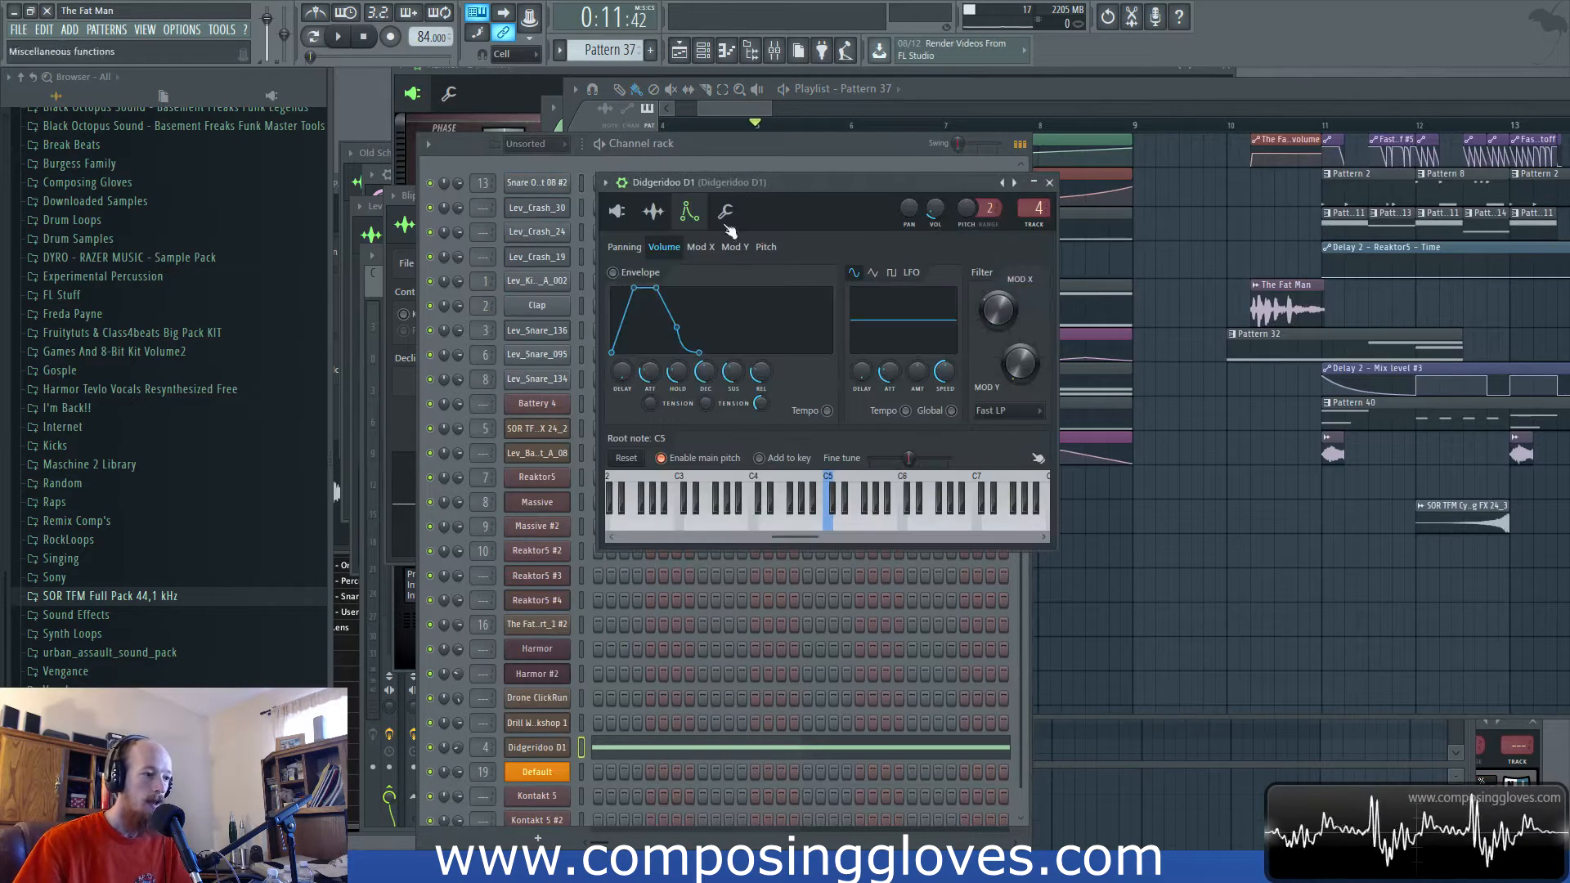
{"action": "left_click", "coordinate": [619, 218]}
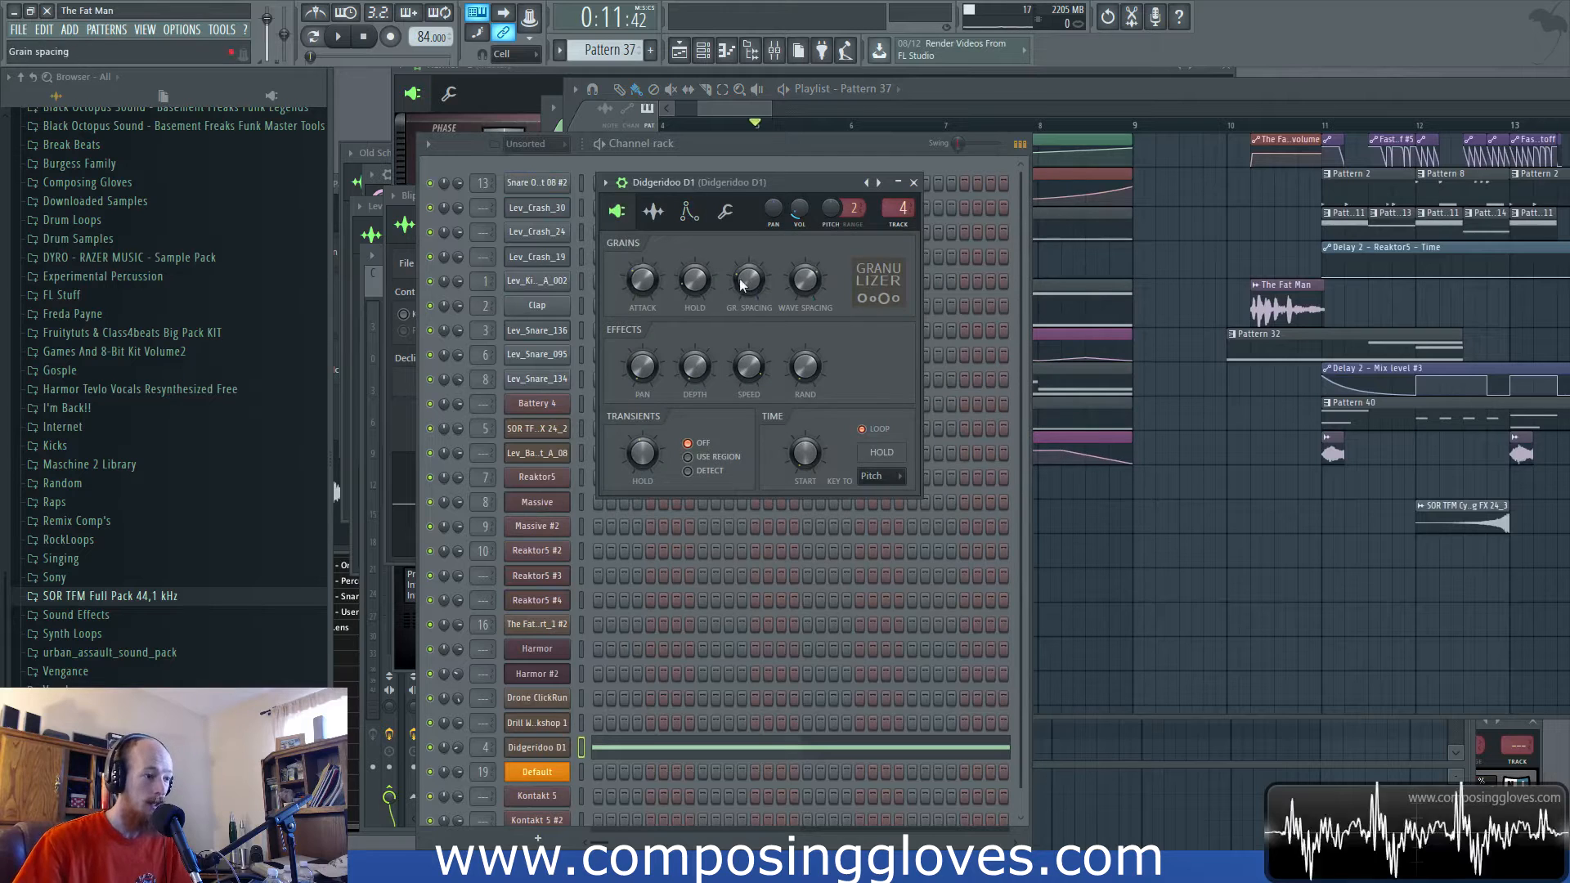
{"action": "left_click_drag", "start_coordinate": [737, 103], "coordinate": [744, 109]}
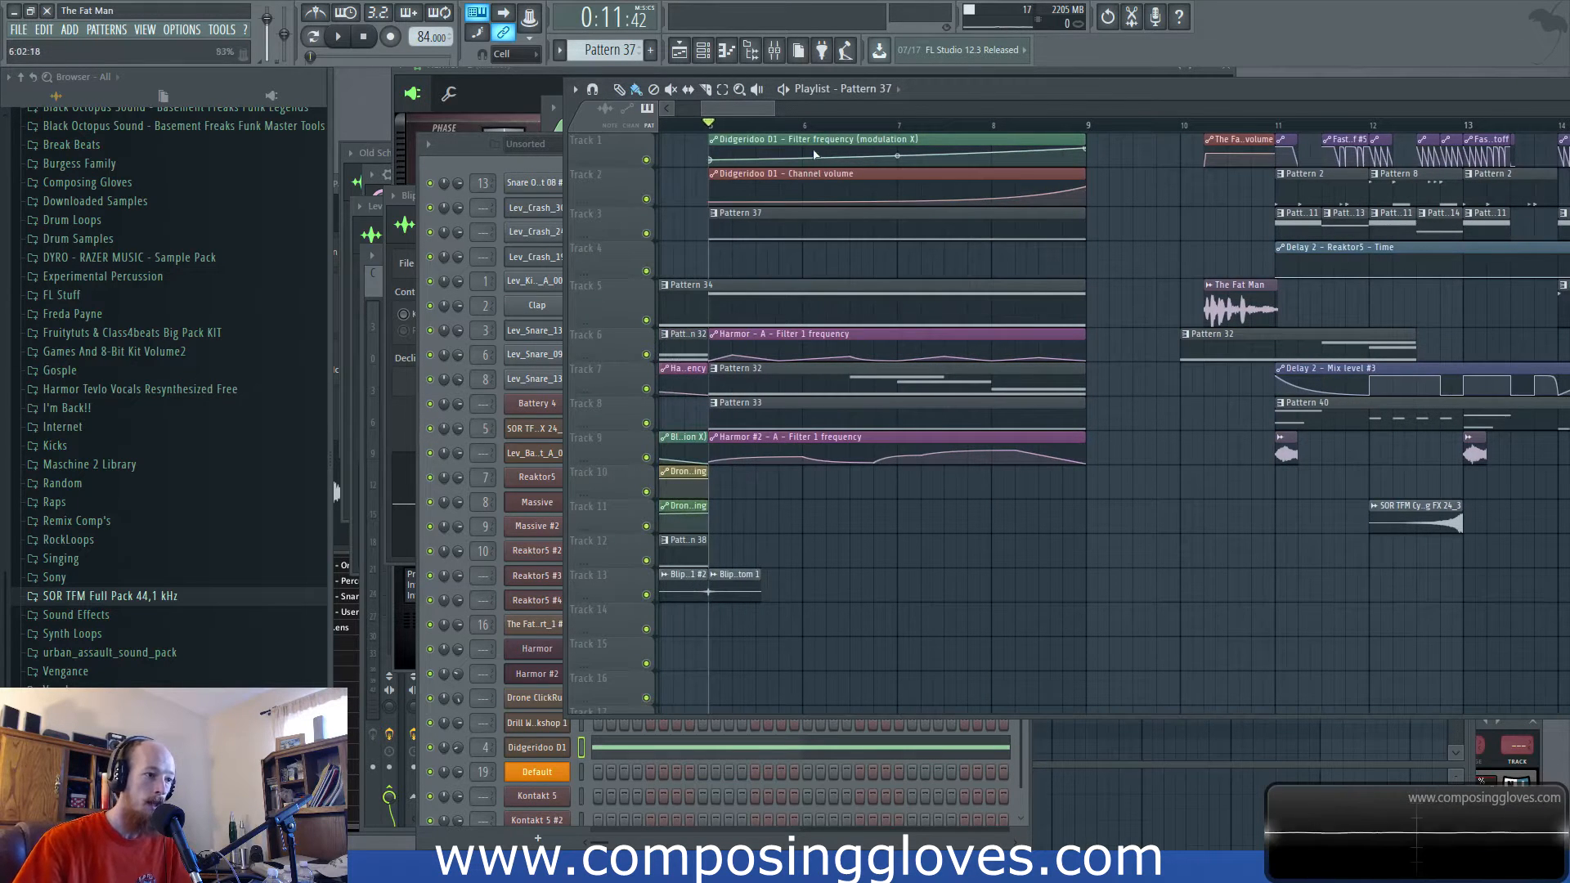
Reopen the Didgeridoo D1 Granulizer from the channel rack, audition its sound and return to the playlist's bar 5 section.
{"action": "scroll", "coordinate": [928, 322], "scroll_direction": "down", "scroll_amount": 3}
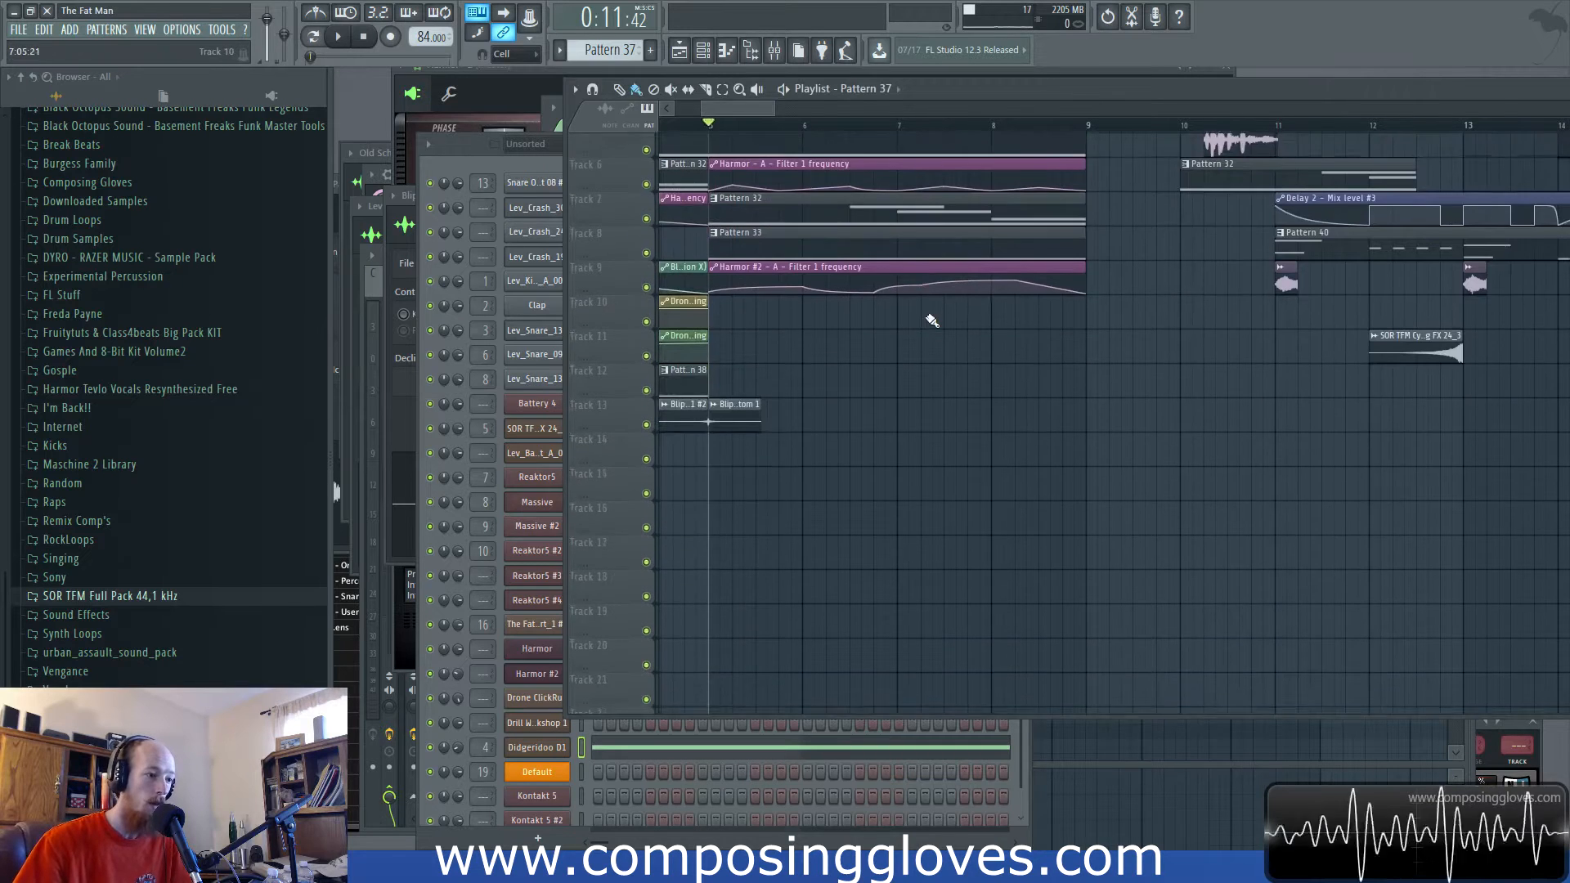
{"action": "left_click", "coordinate": [458, 168]}
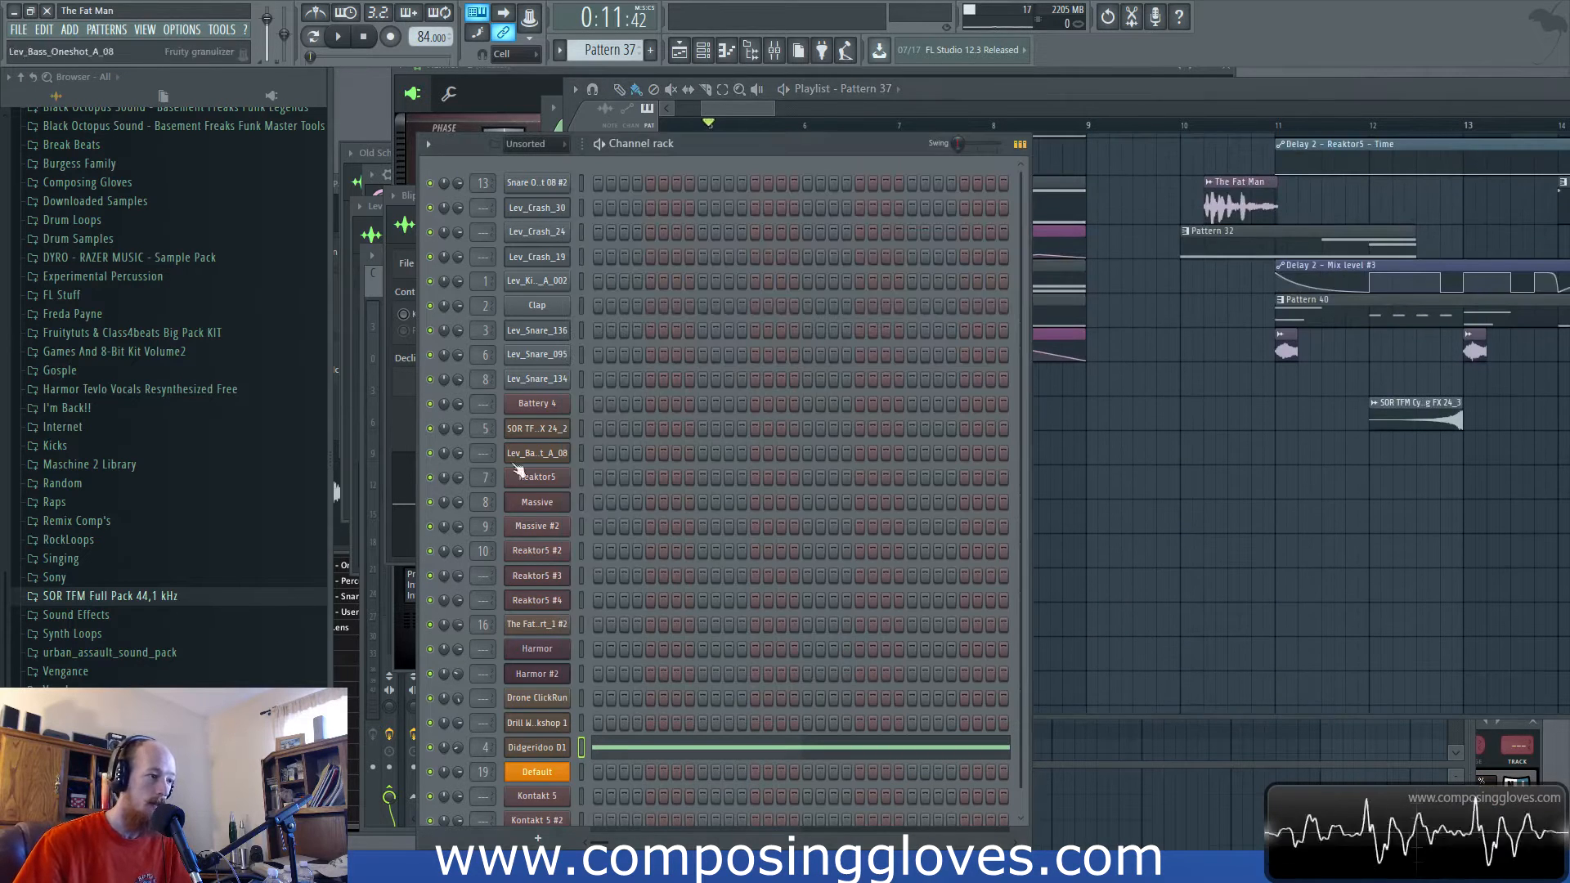
{"action": "left_click", "coordinate": [553, 749]}
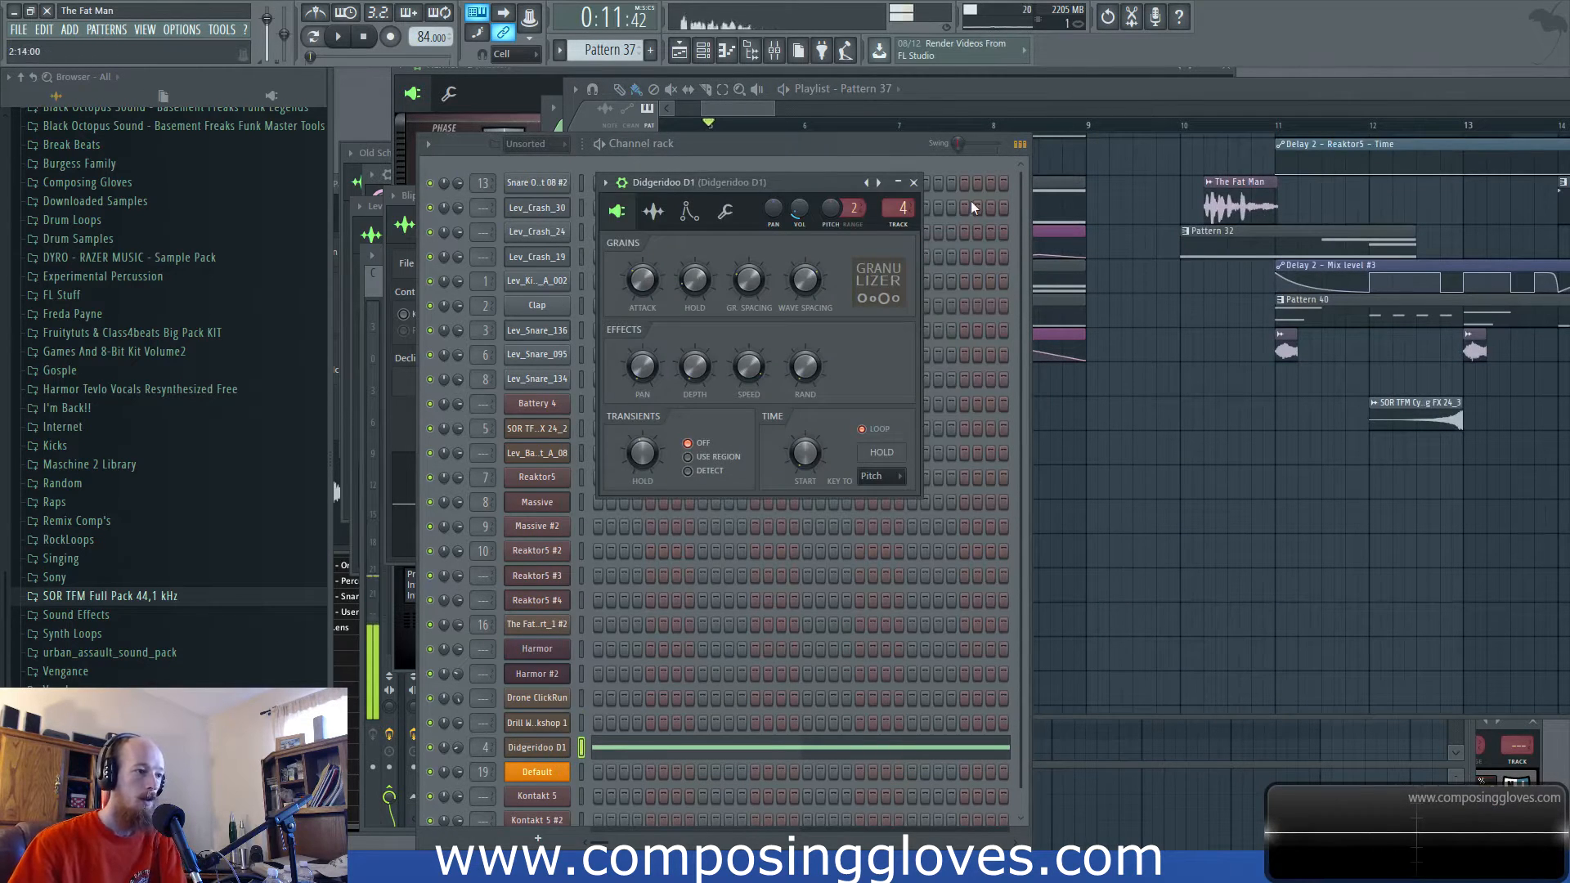
{"action": "left_click", "coordinate": [734, 126]}
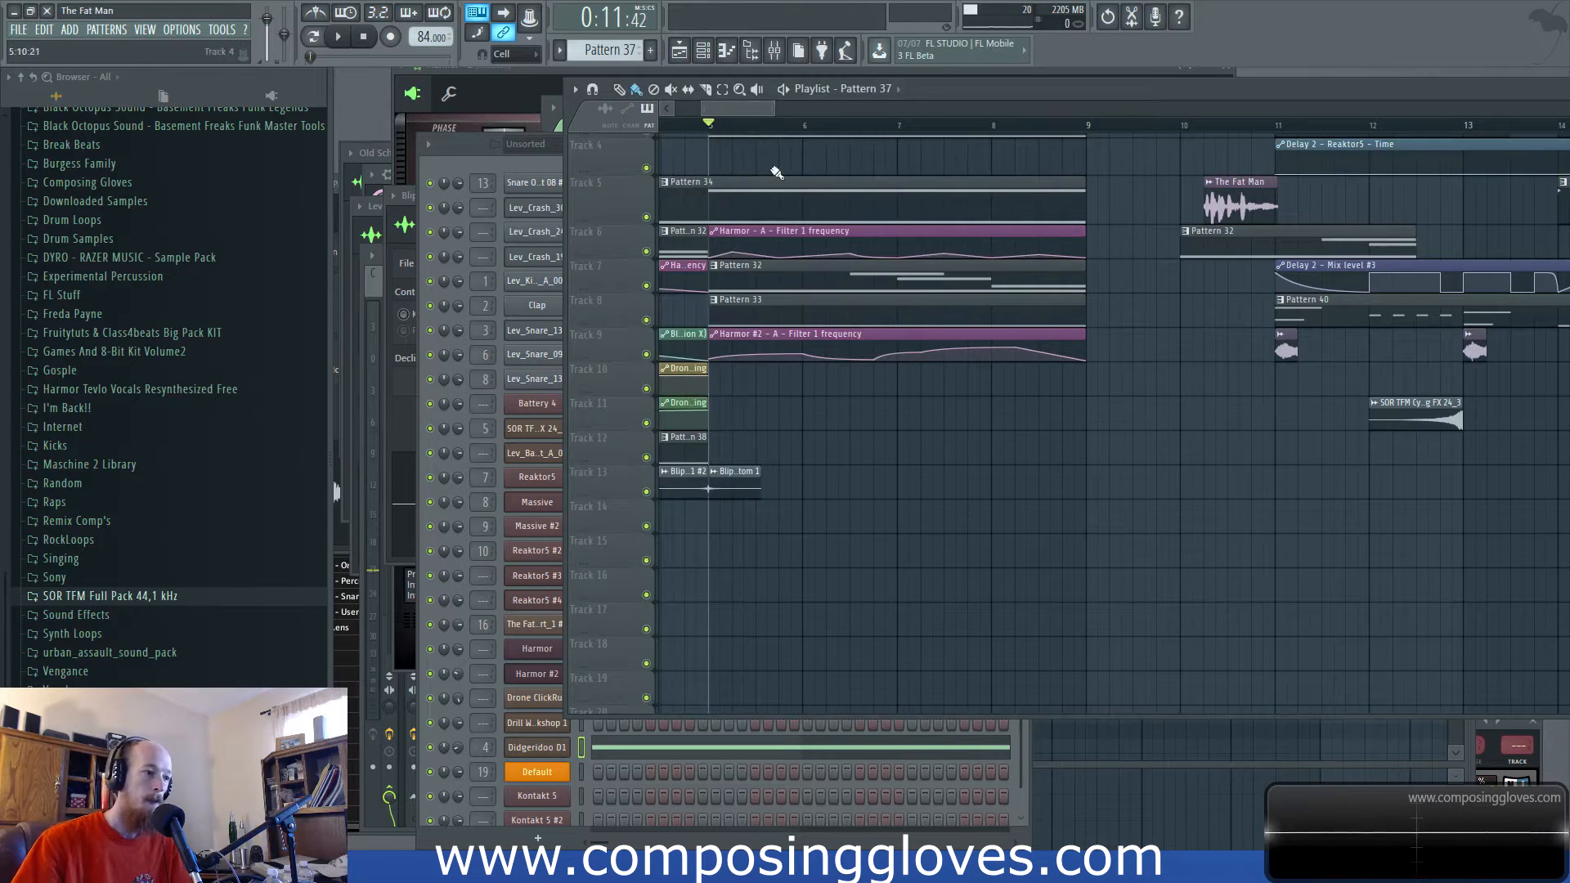
{"action": "scroll", "coordinate": [807, 273], "scroll_direction": "up", "scroll_amount": 3}
{"action": "scroll", "coordinate": [810, 255], "scroll_direction": "up", "scroll_amount": 2}
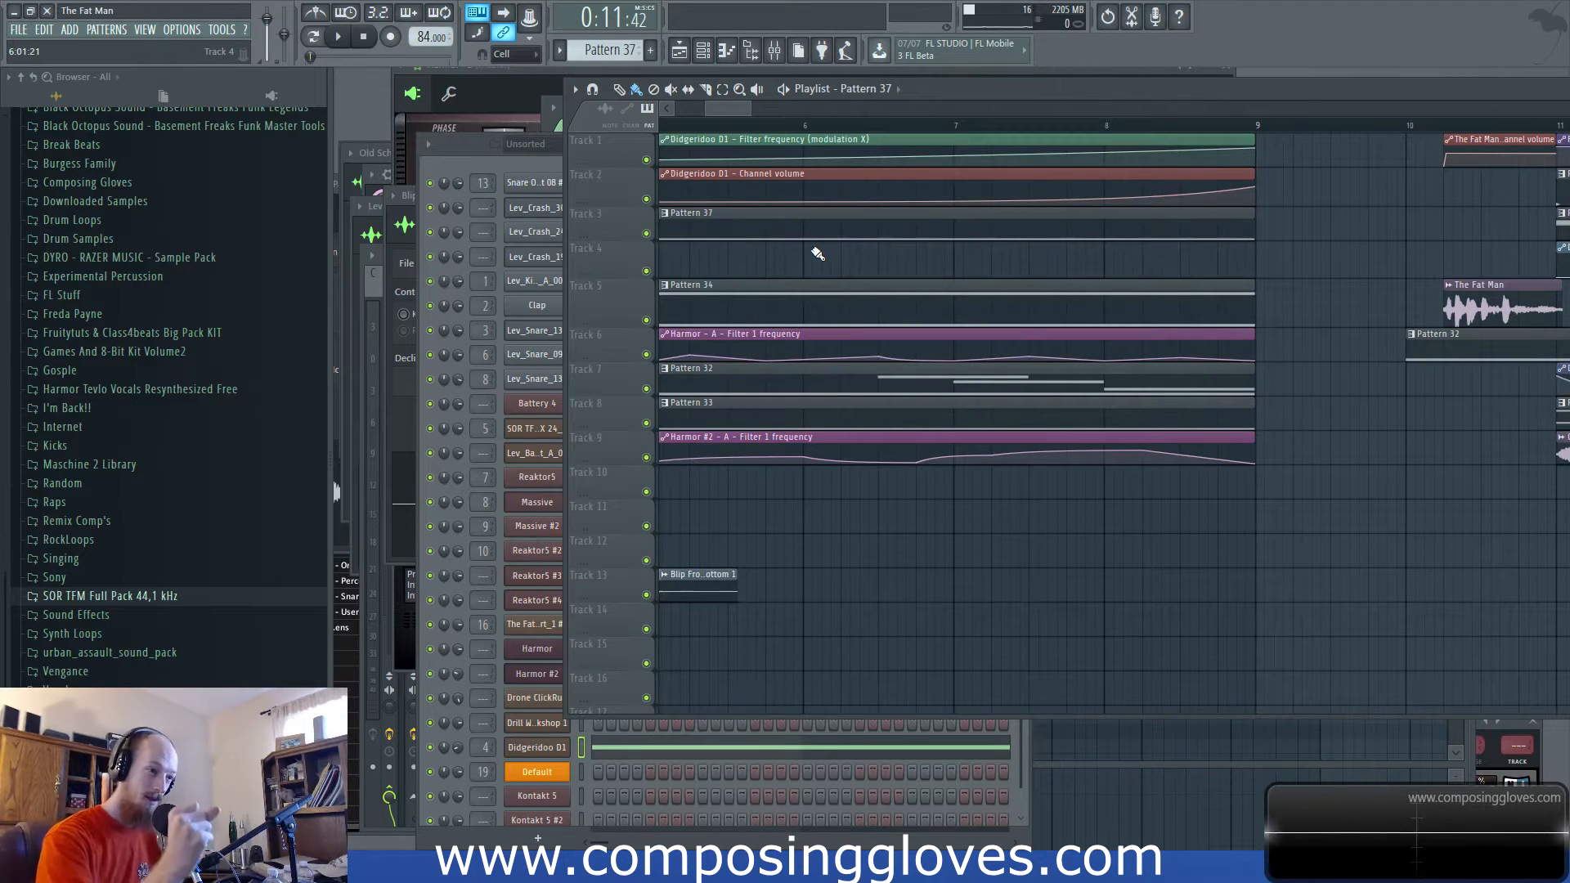
Play the Didgeridoo D1 section from bar 5 until just past bar 9, following its clips, and stop.
{"action": "left_click_drag", "start_coordinate": [932, 277], "coordinate": [1167, 446]}
{"action": "key", "text": "space"}
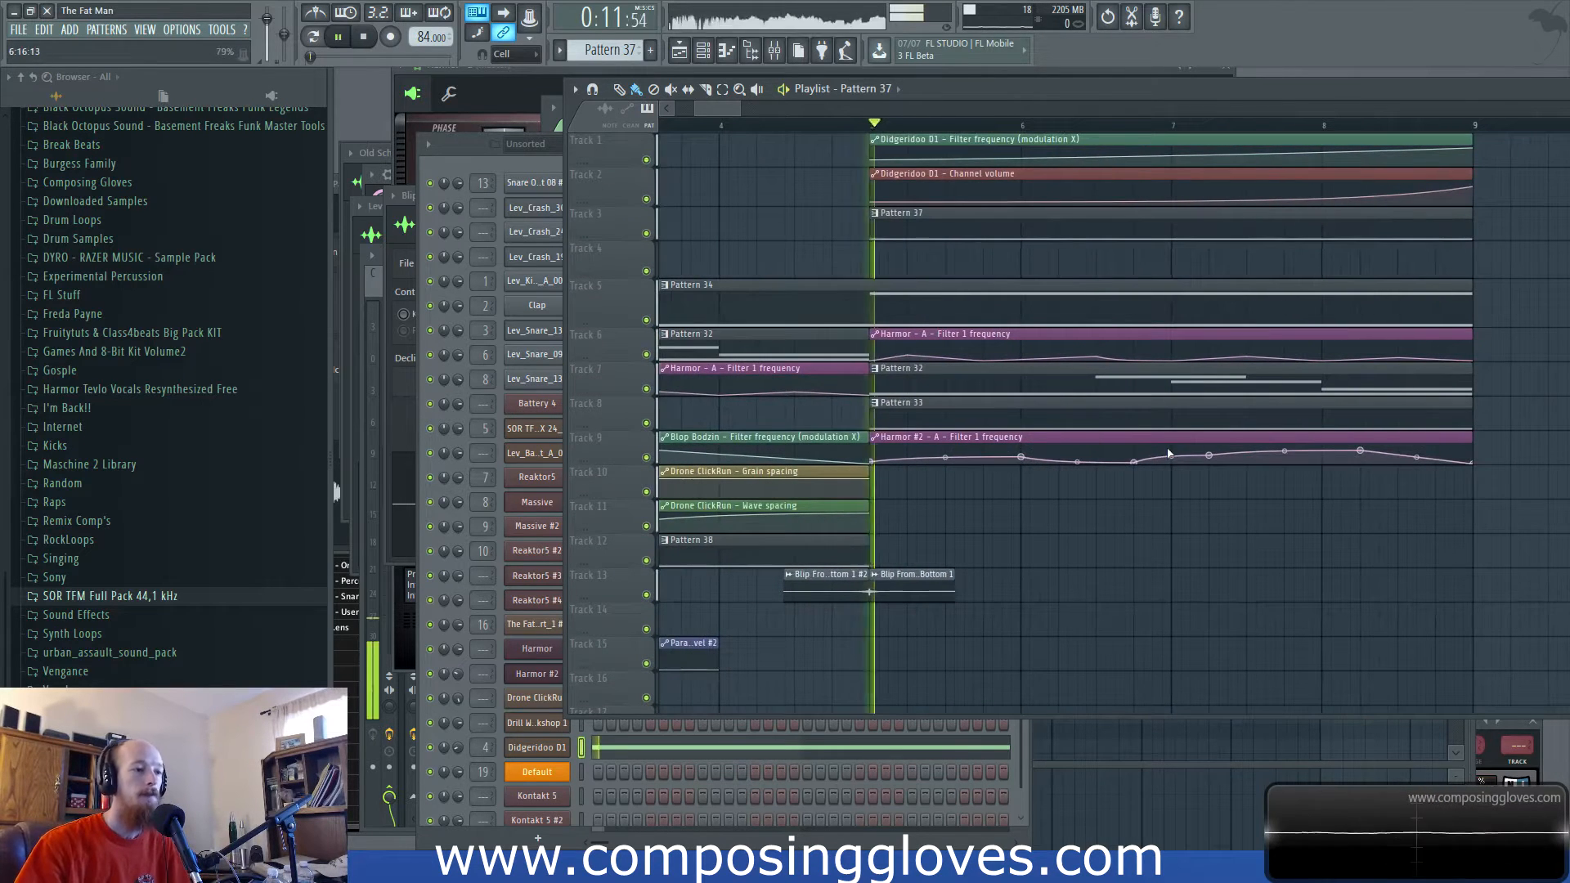
{"action": "left_click_drag", "start_coordinate": [1400, 322], "coordinate": [1160, 354]}
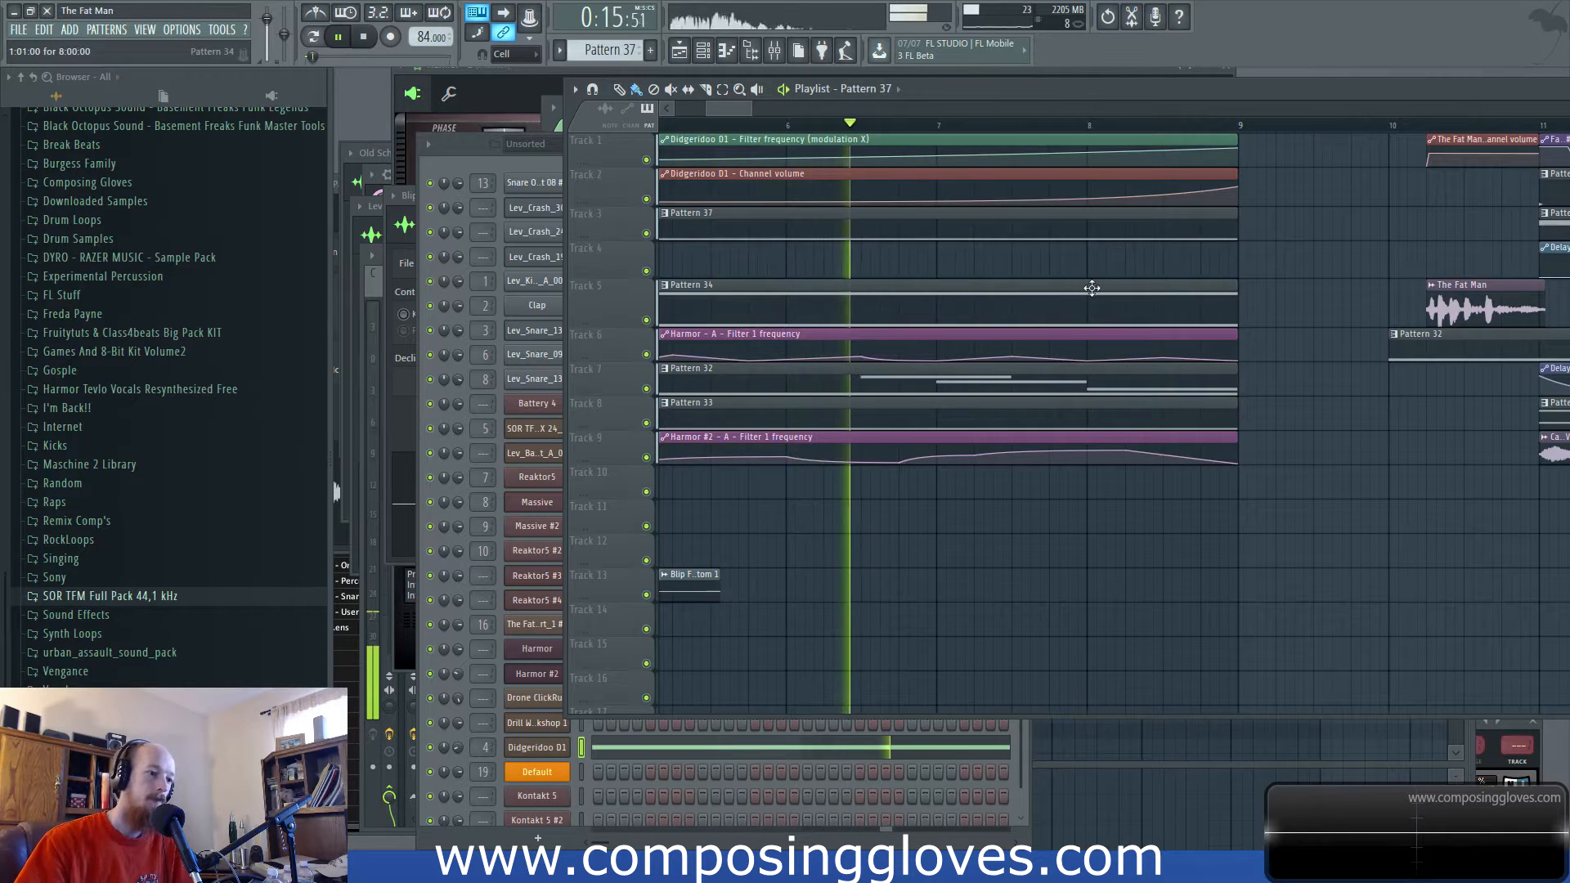
{"action": "left_click_drag", "start_coordinate": [1143, 282], "coordinate": [984, 306]}
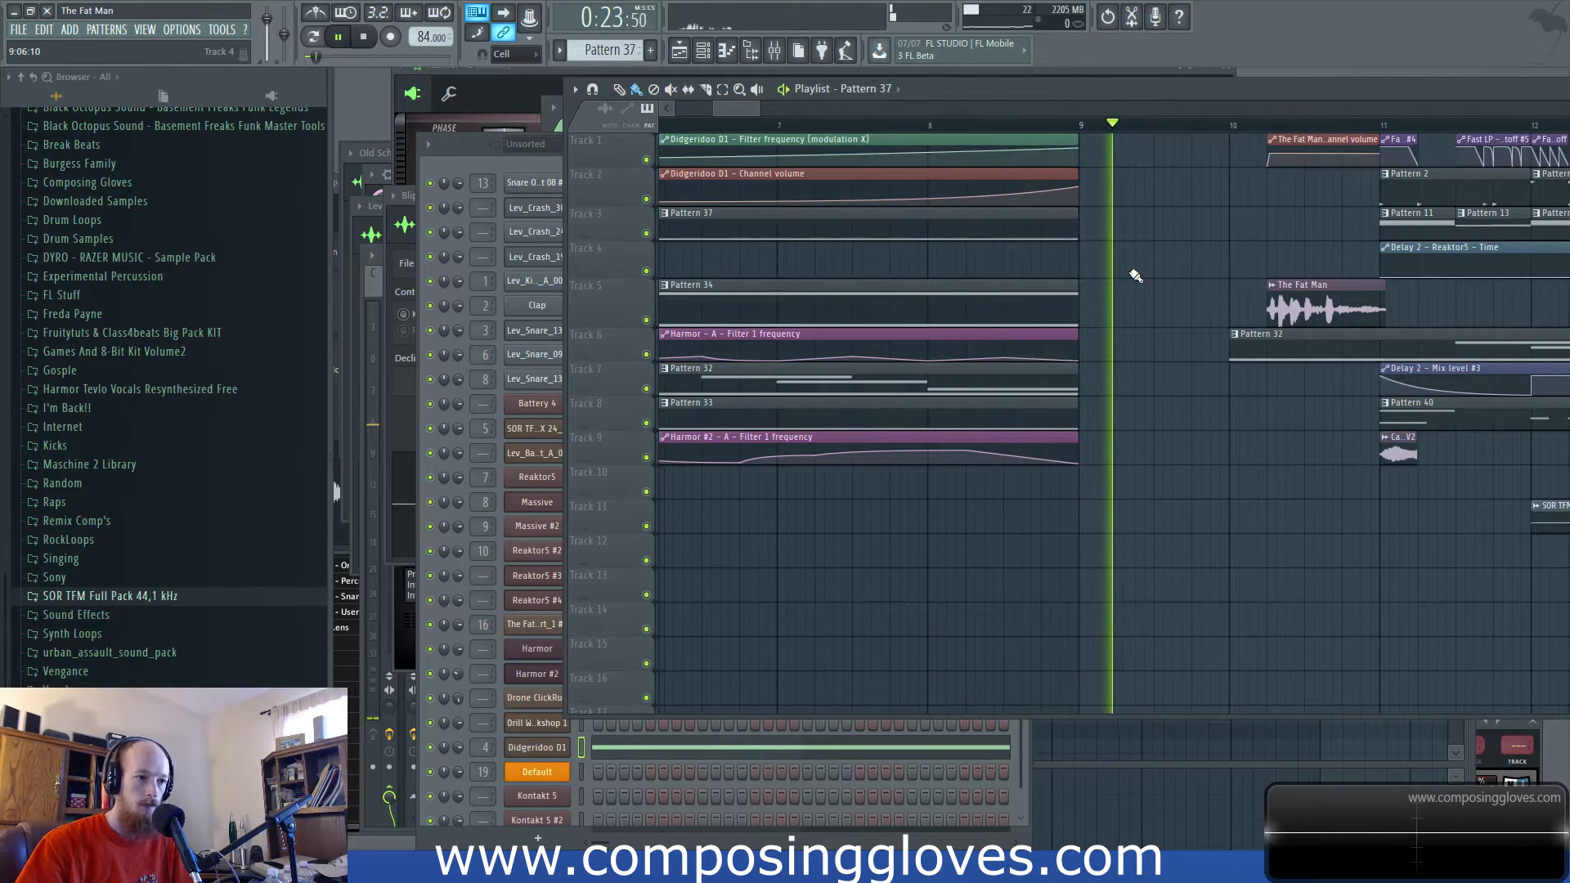
{"action": "key", "text": "space"}
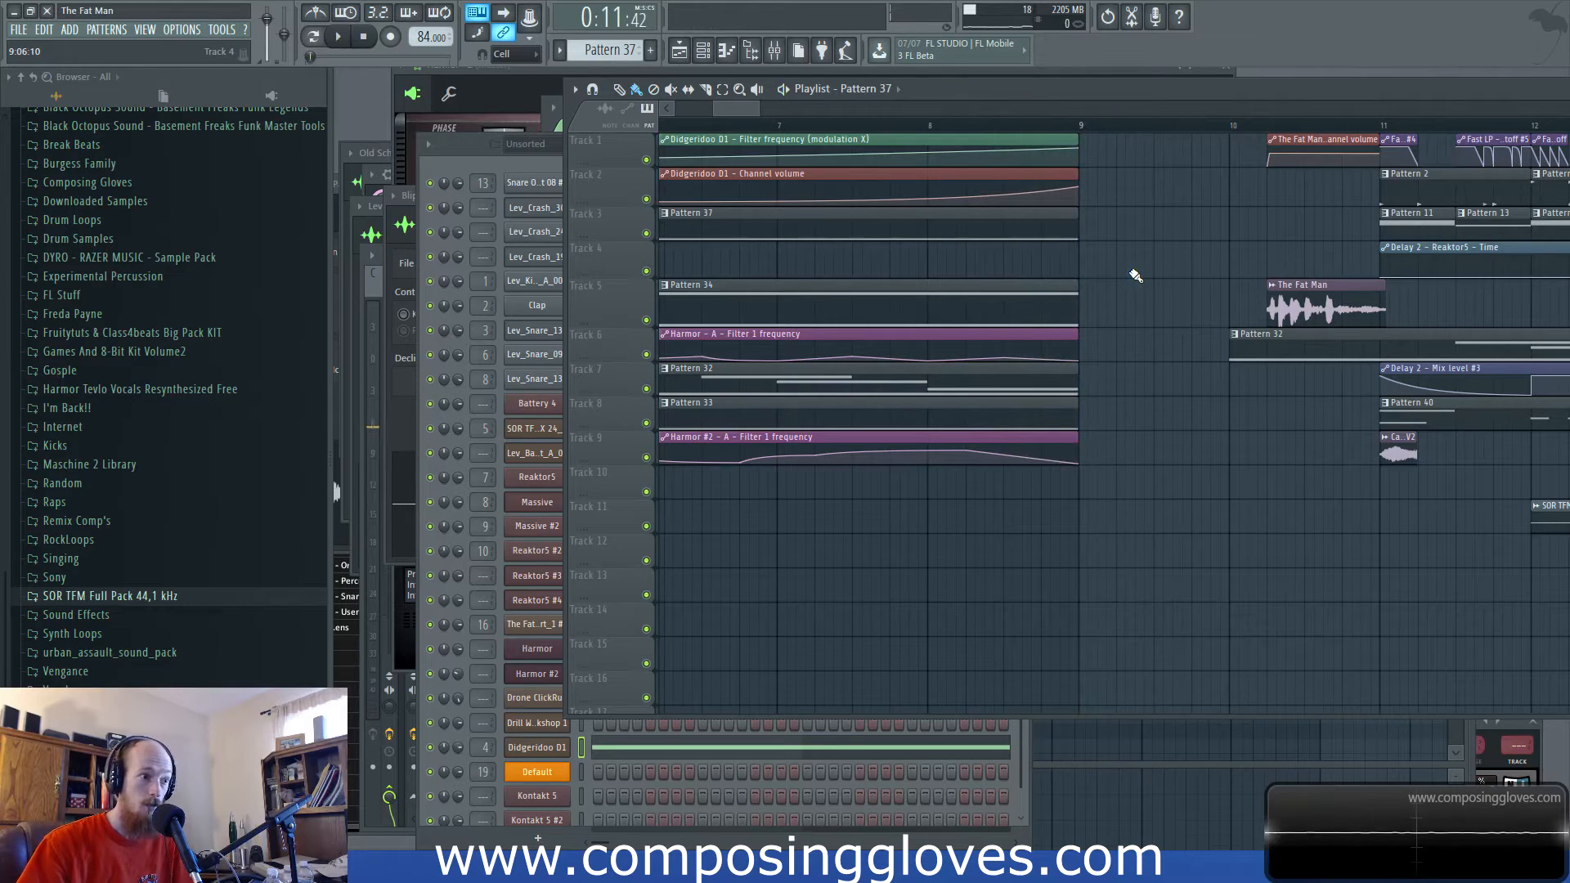
Look back over the intro's Harmor filter and Drone ClickRun automation clips across bars 1 to 9.
{"action": "left_click_drag", "start_coordinate": [1135, 276], "coordinate": [1461, 298]}
{"action": "scroll", "coordinate": [827, 404], "scroll_direction": "down", "scroll_amount": 7}
{"action": "scroll", "coordinate": [831, 409], "scroll_direction": "left", "scroll_amount": 2}
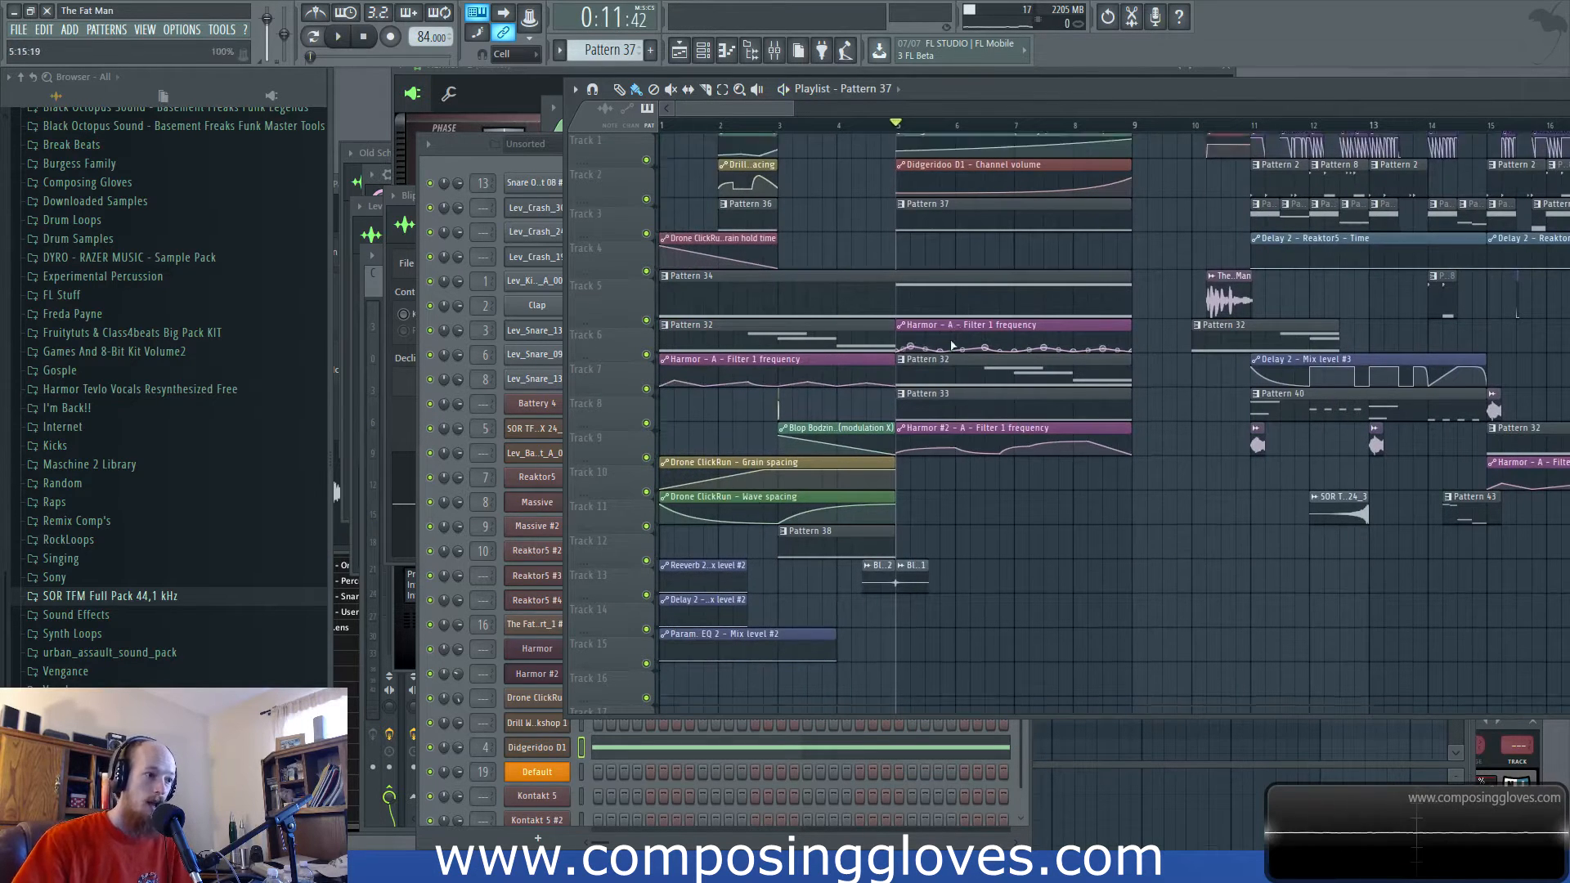
{"action": "scroll", "coordinate": [909, 330], "scroll_direction": "up", "scroll_amount": 3}
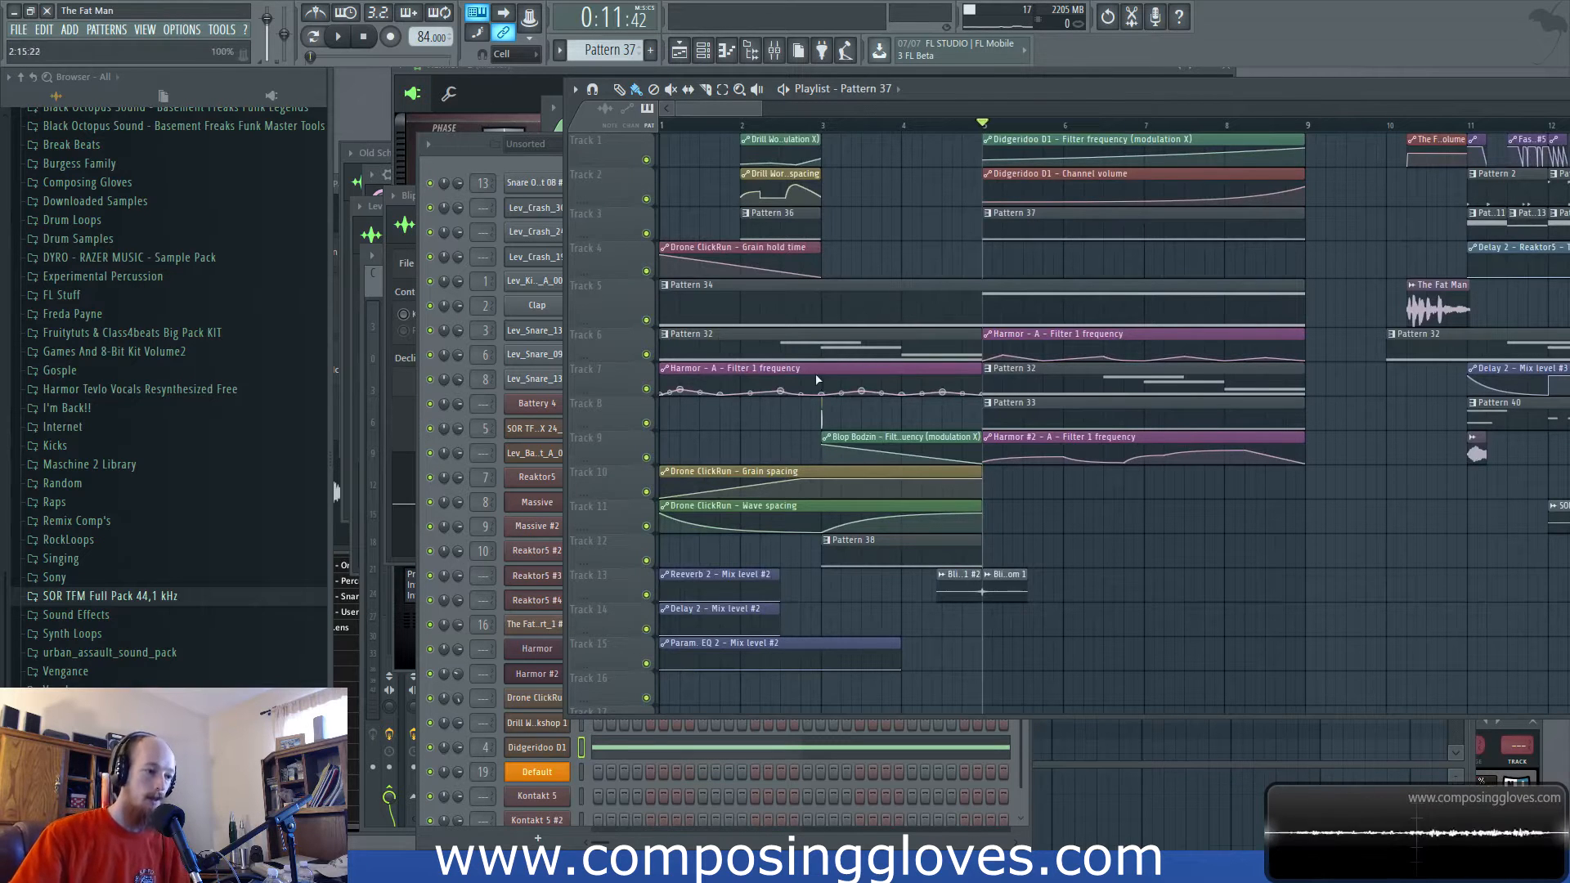
{"action": "scroll", "coordinate": [803, 435], "scroll_direction": "down", "scroll_amount": 5}
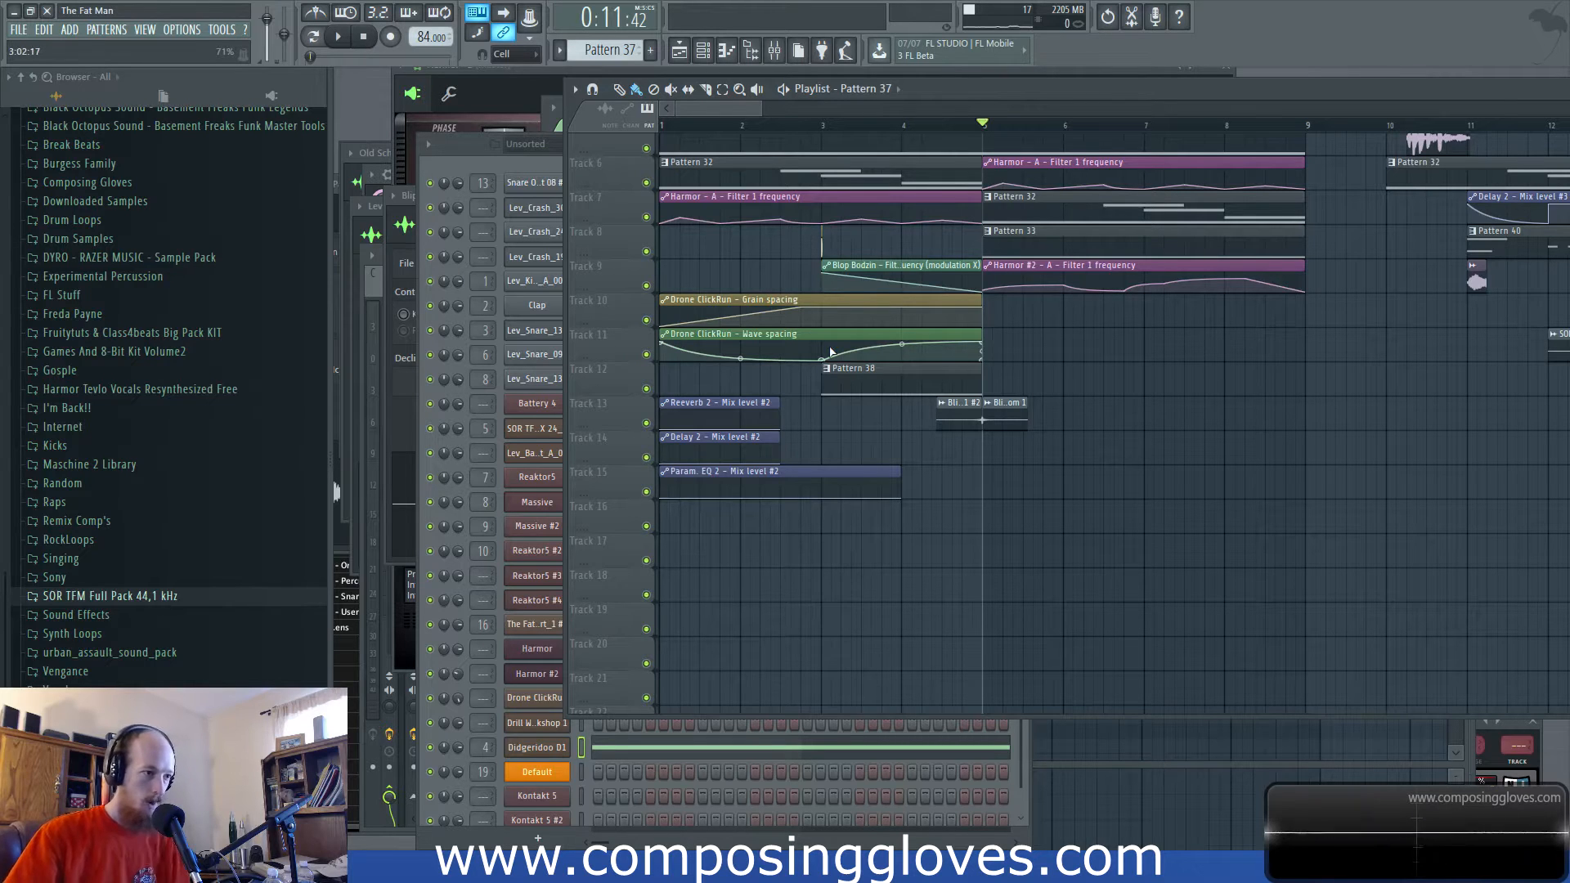
{"action": "left_click_drag", "start_coordinate": [1185, 335], "coordinate": [935, 420]}
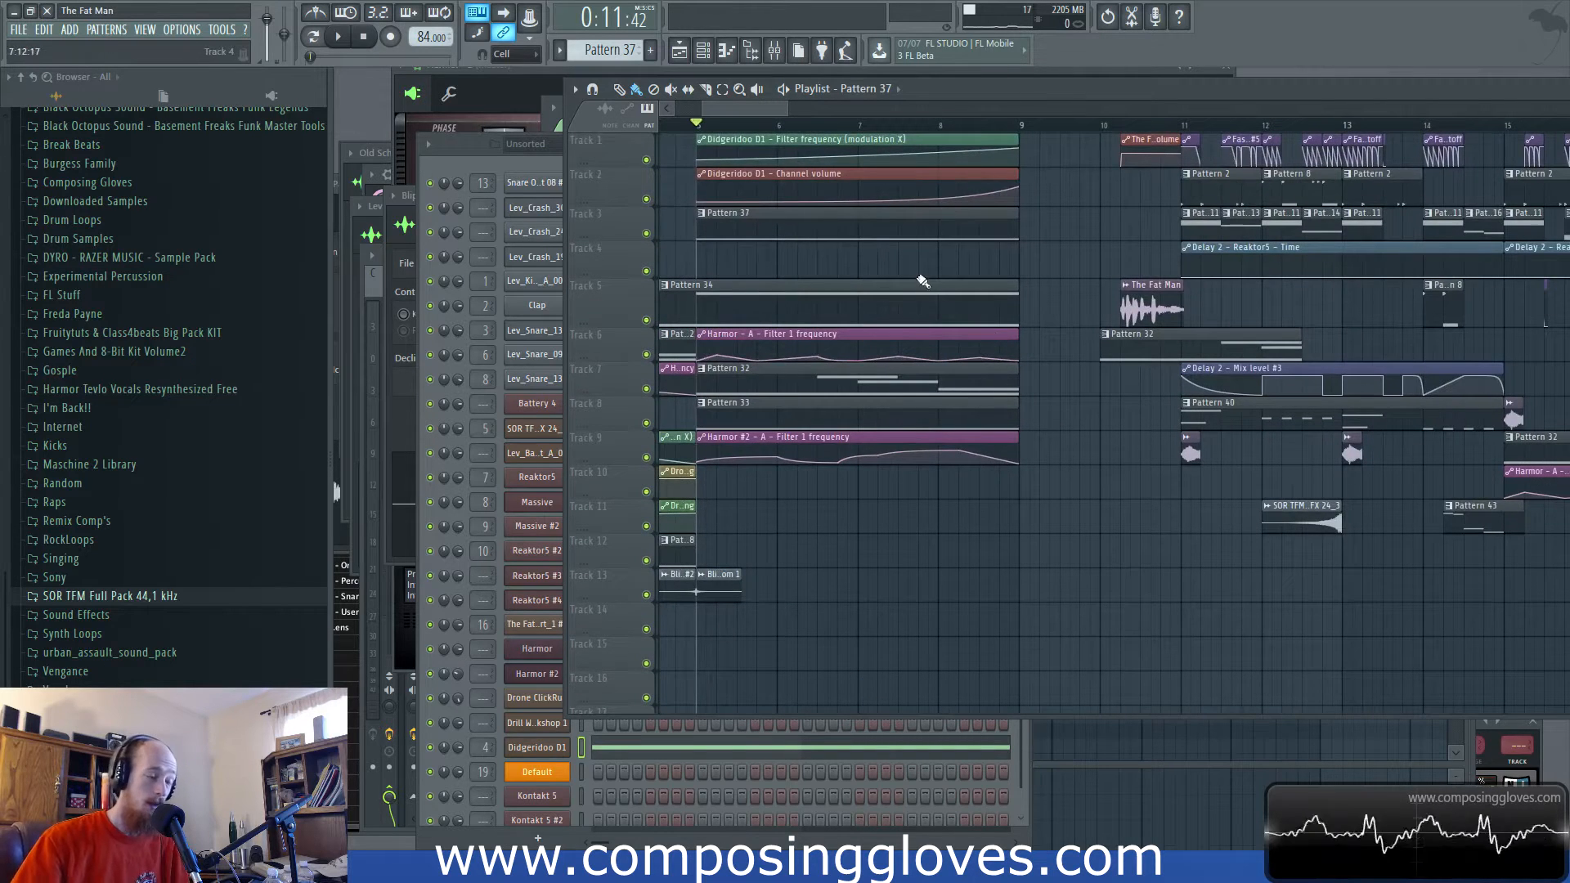
Glance at the channel rack, return to the playlist and set the song position to bar 10.
{"action": "left_click", "coordinate": [446, 153]}
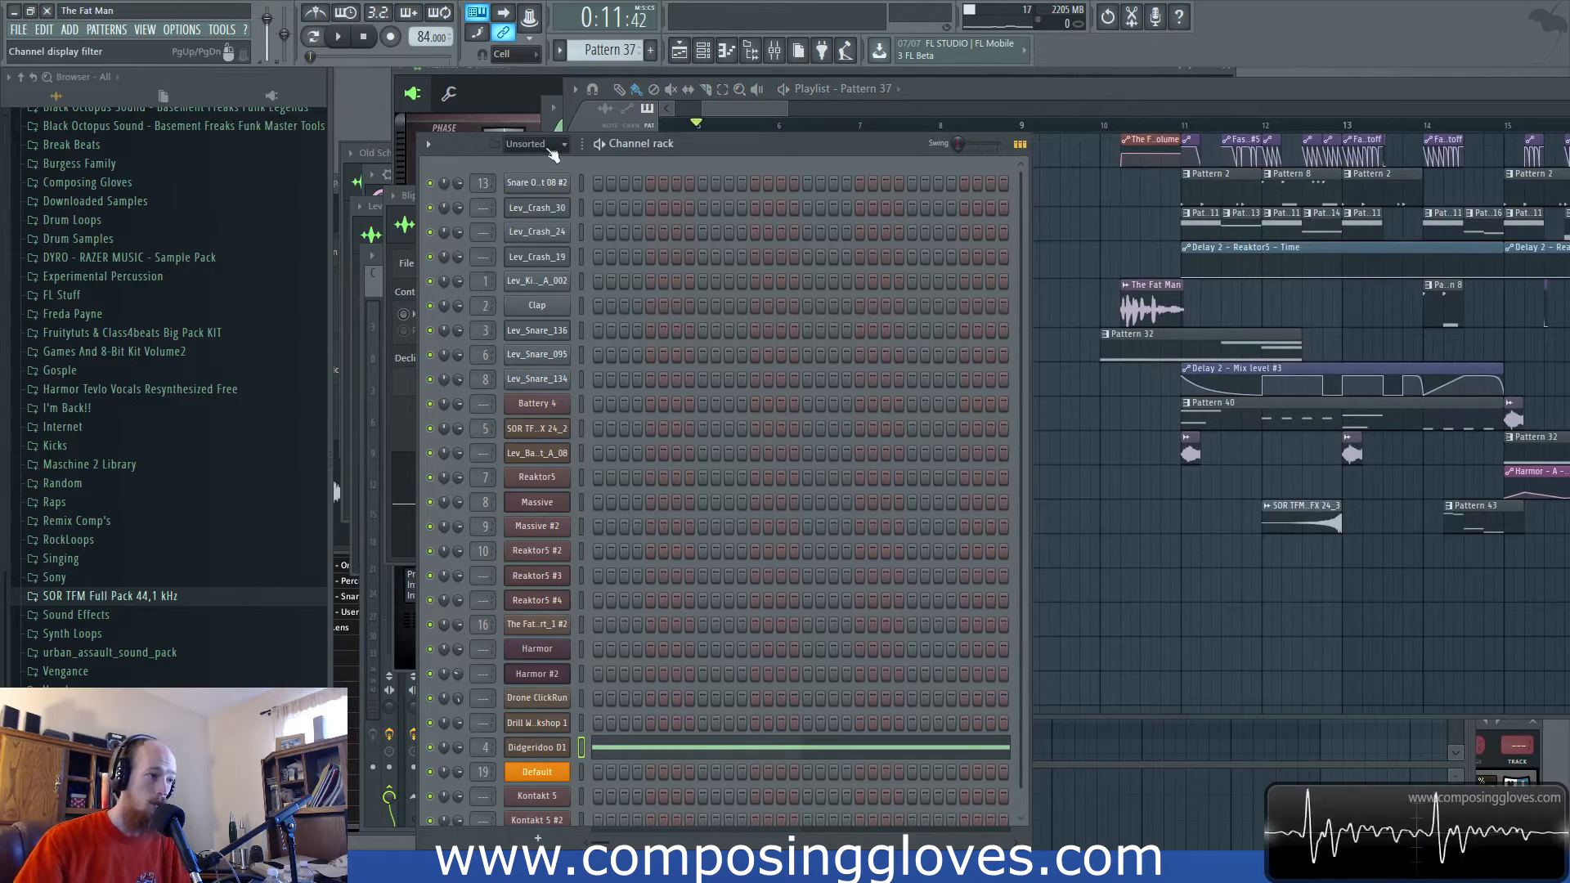
{"action": "left_click_drag", "start_coordinate": [765, 109], "coordinate": [778, 121]}
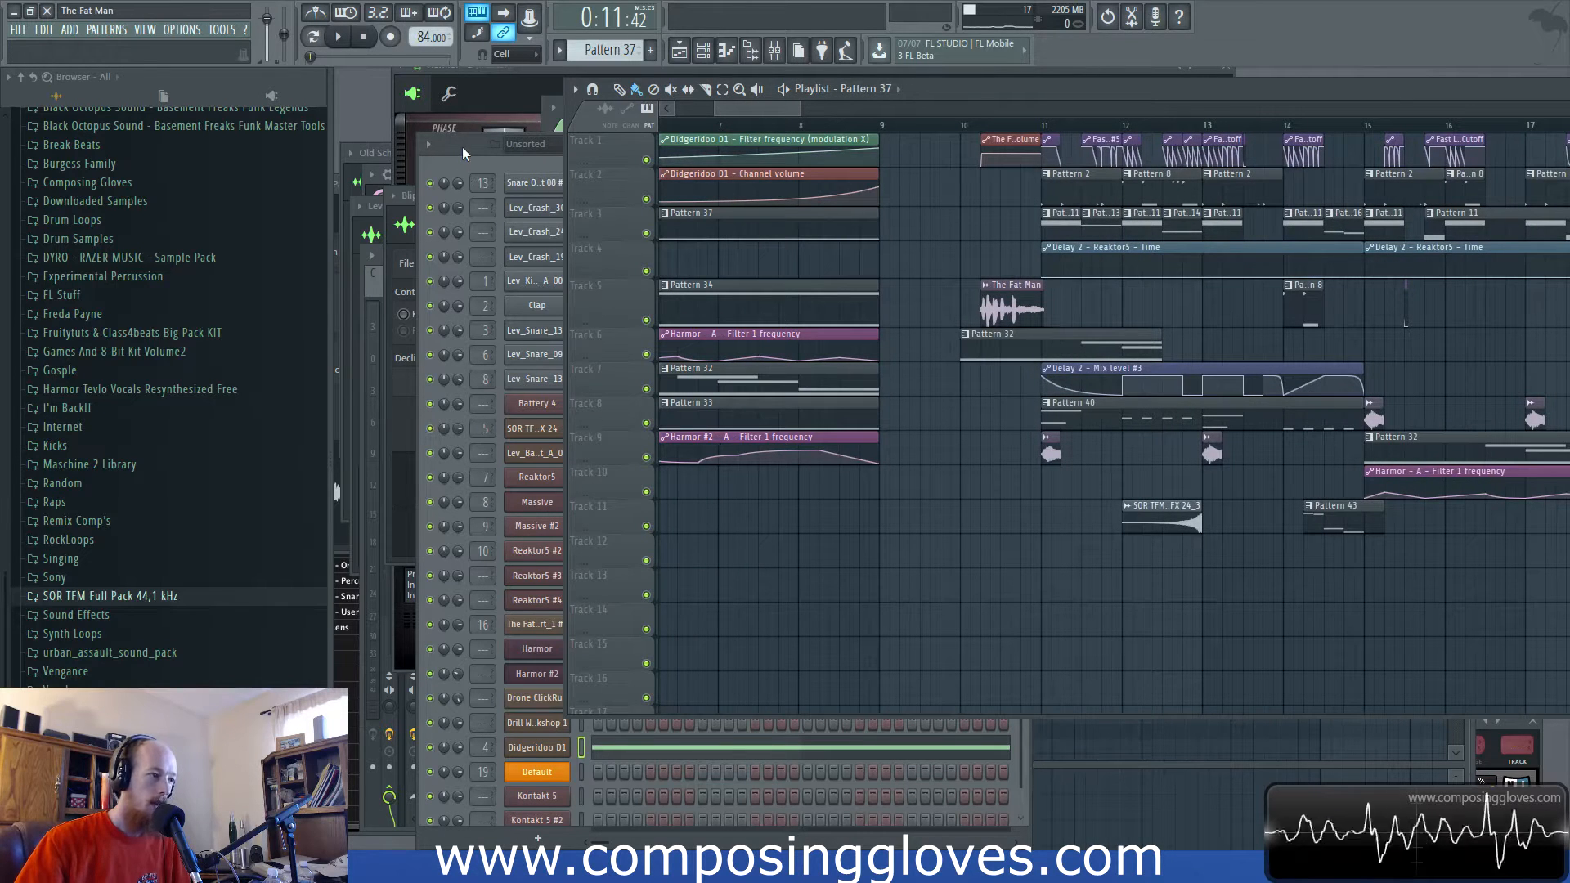
{"action": "left_click_drag", "start_coordinate": [753, 110], "coordinate": [778, 107]}
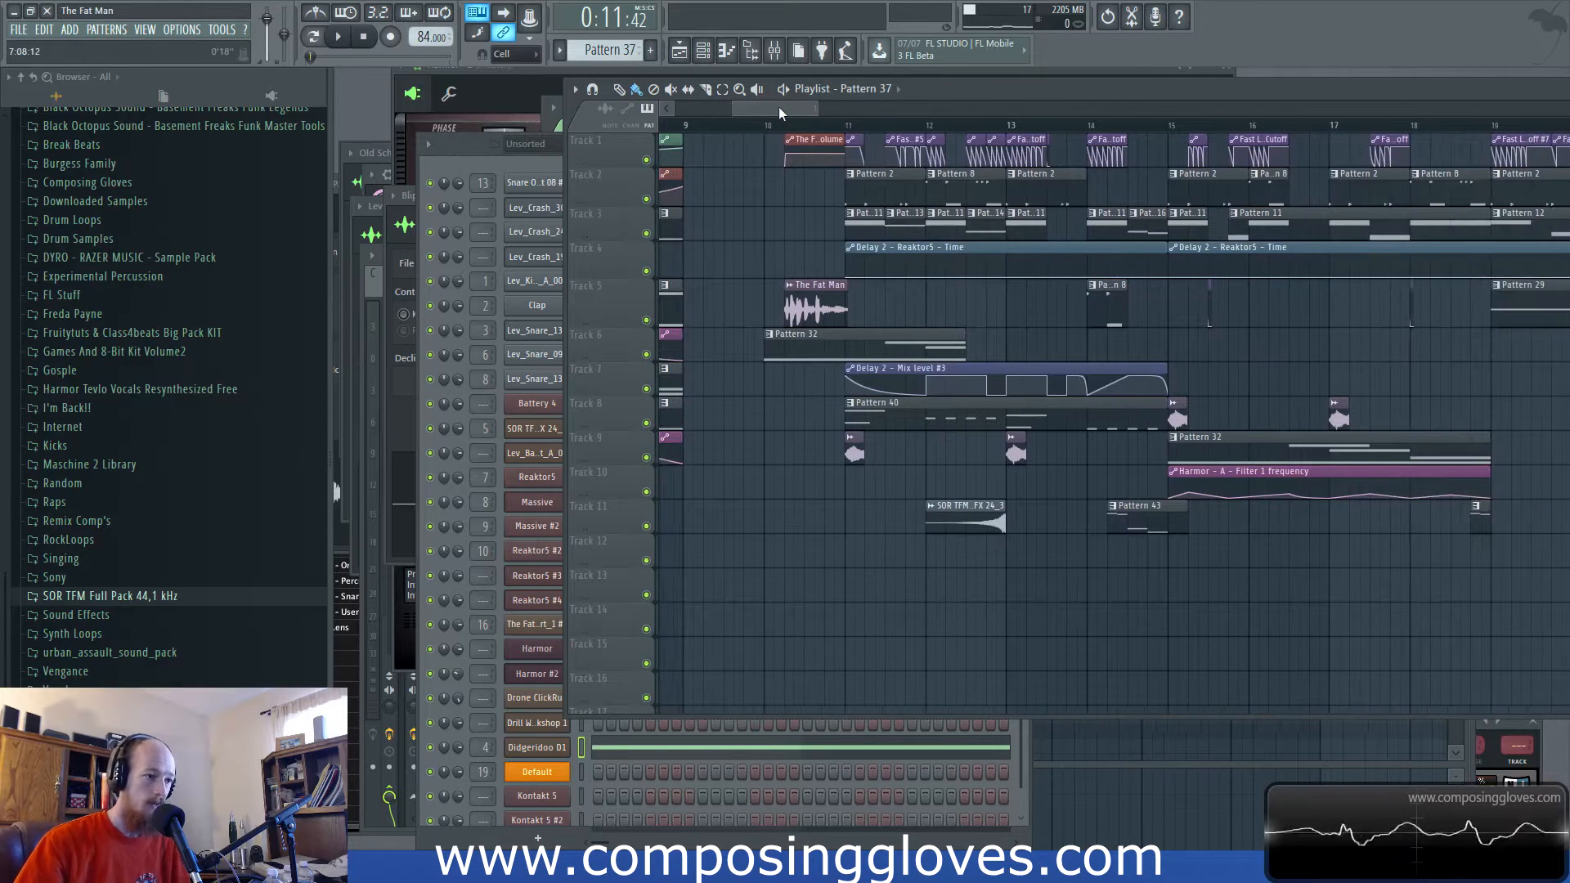
{"action": "left_click", "coordinate": [766, 127]}
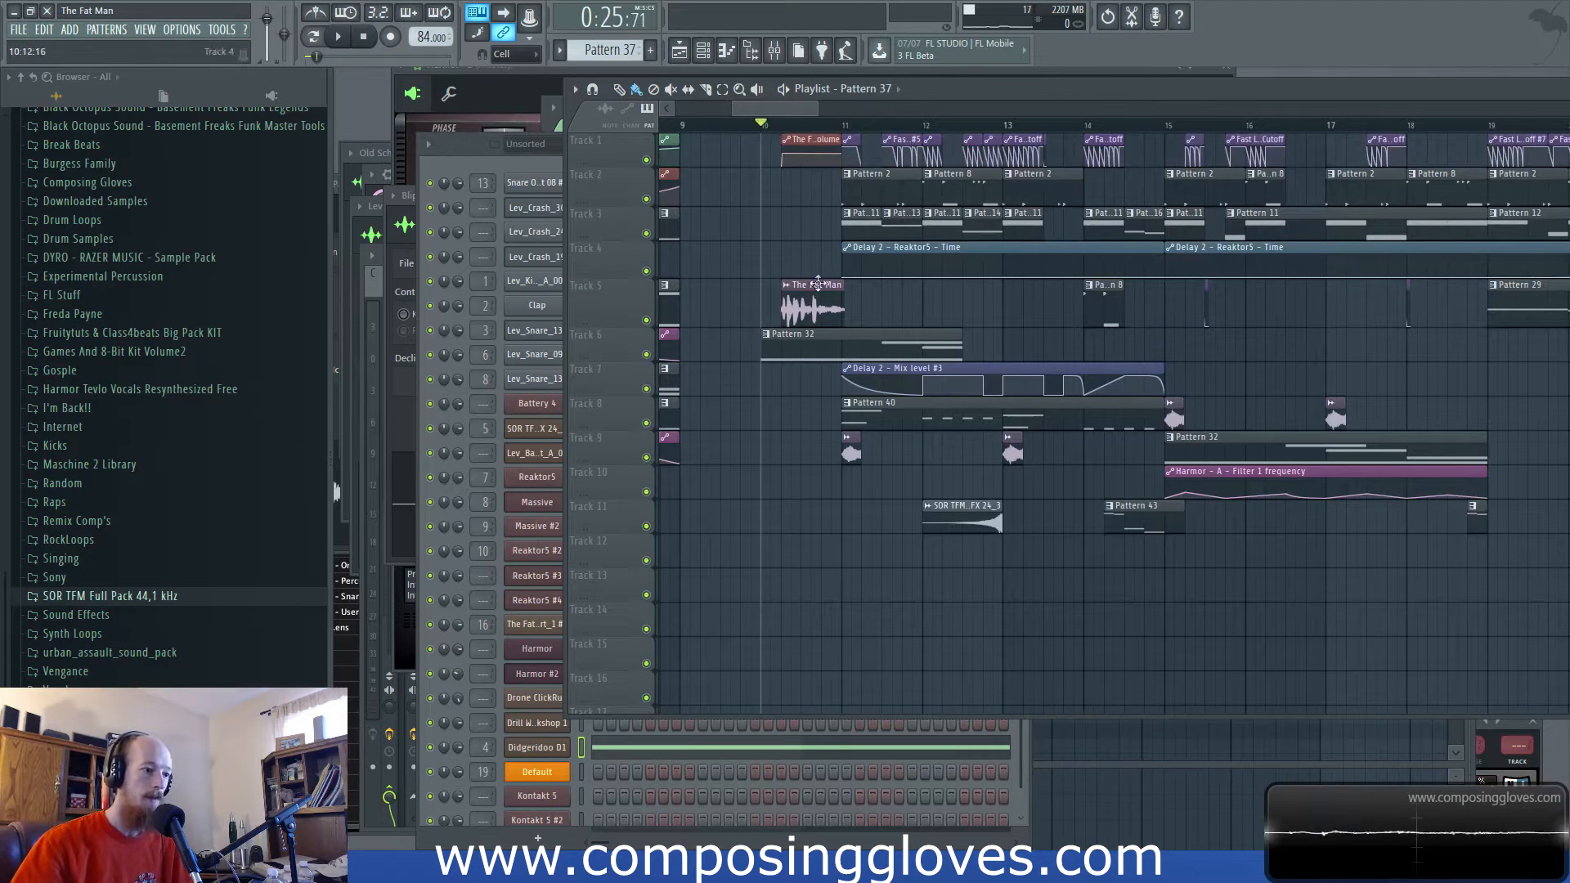
Open The Fat Man vocal clip's sample settings, examine them and close them.
{"action": "scroll", "coordinate": [801, 307], "scroll_direction": "up", "scroll_amount": 5}
{"action": "double_click", "coordinate": [740, 311]}
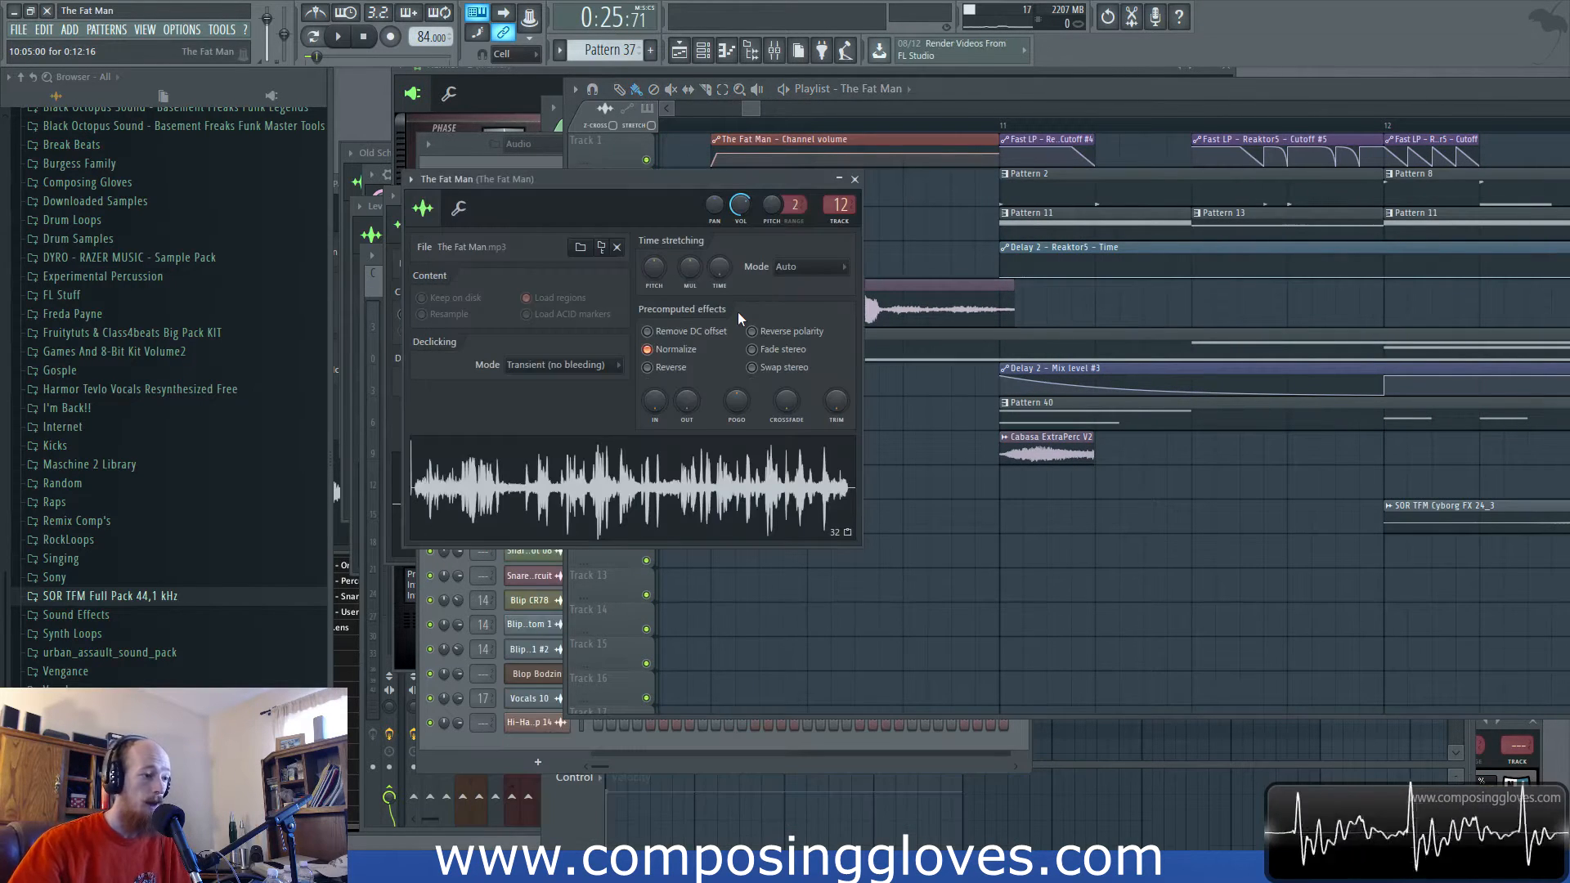
{"action": "left_click", "coordinate": [856, 180]}
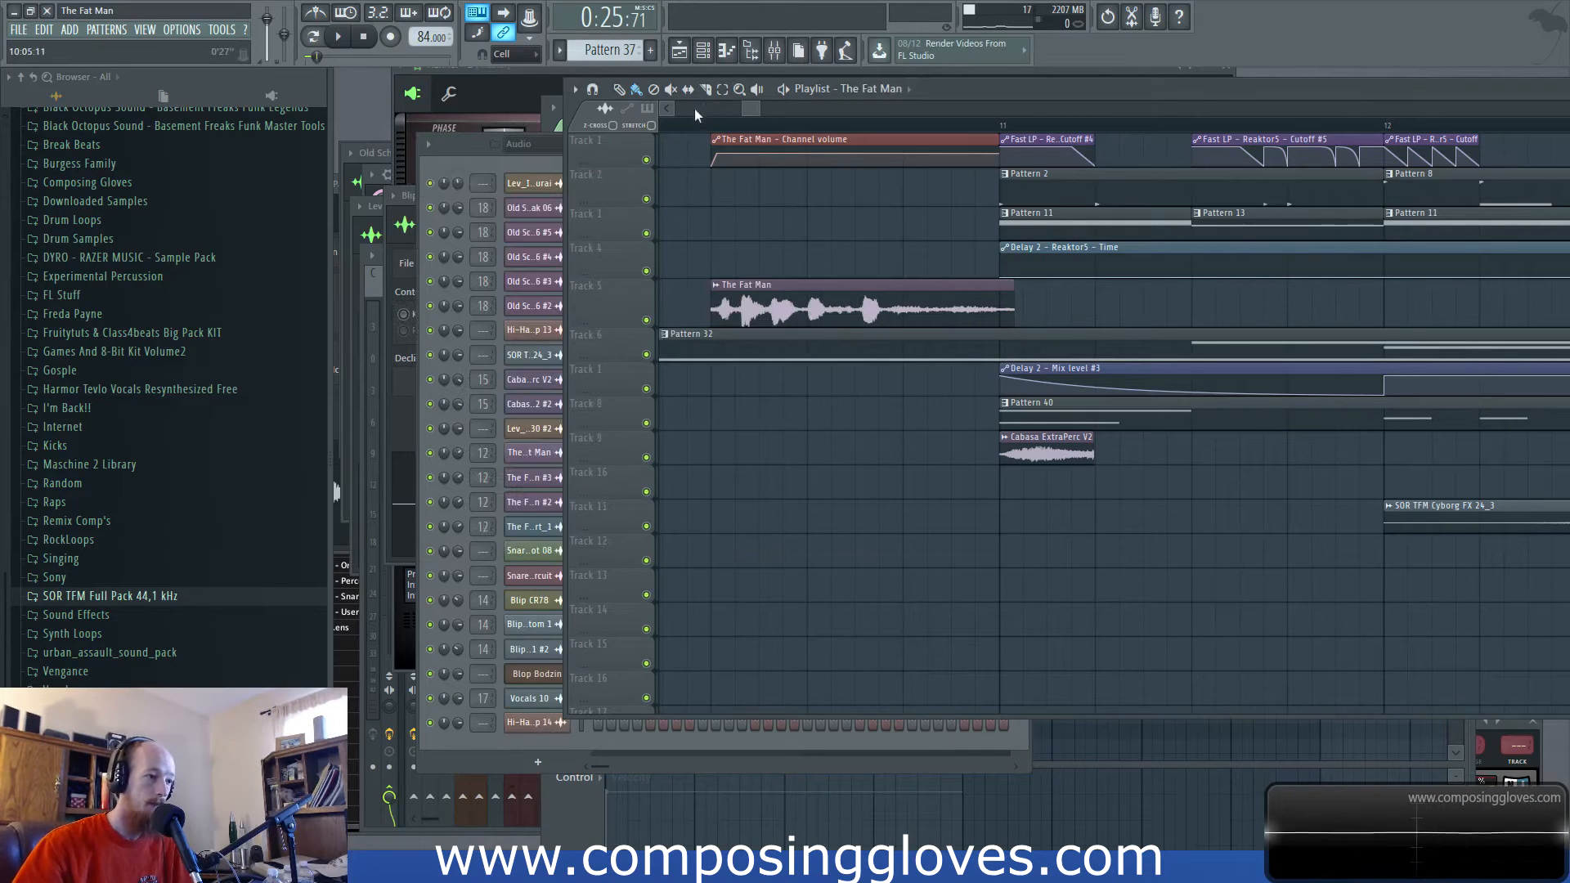
Play The Fat Man vocal sample section from bar 10, stop, and examine the clip in the playlist.
{"action": "left_click_drag", "start_coordinate": [745, 108], "coordinate": [728, 109]}
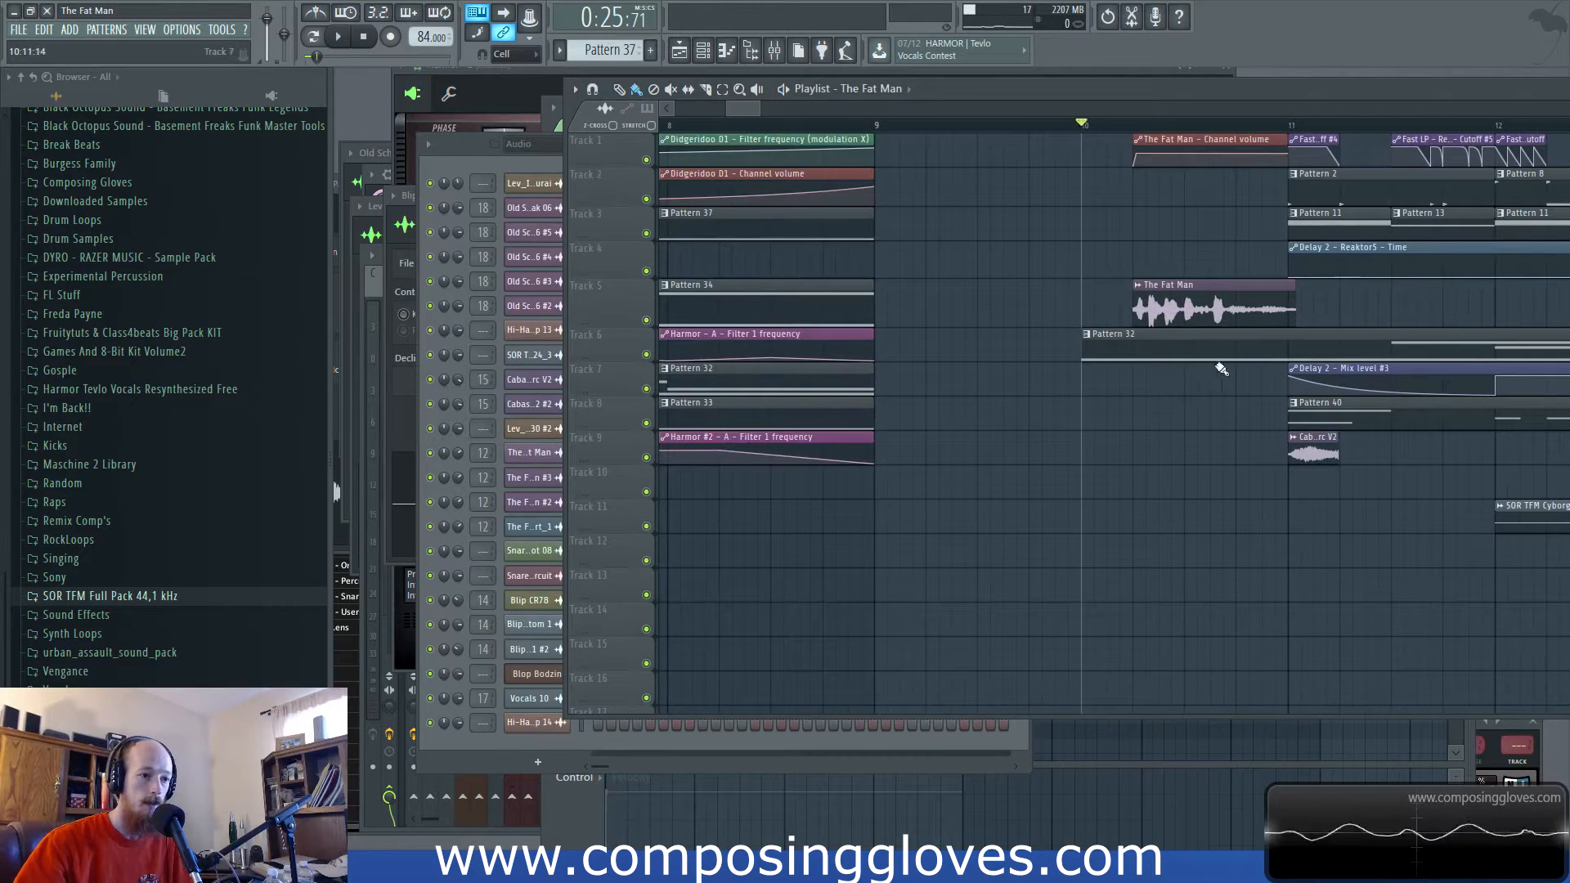
{"action": "key", "text": "space"}
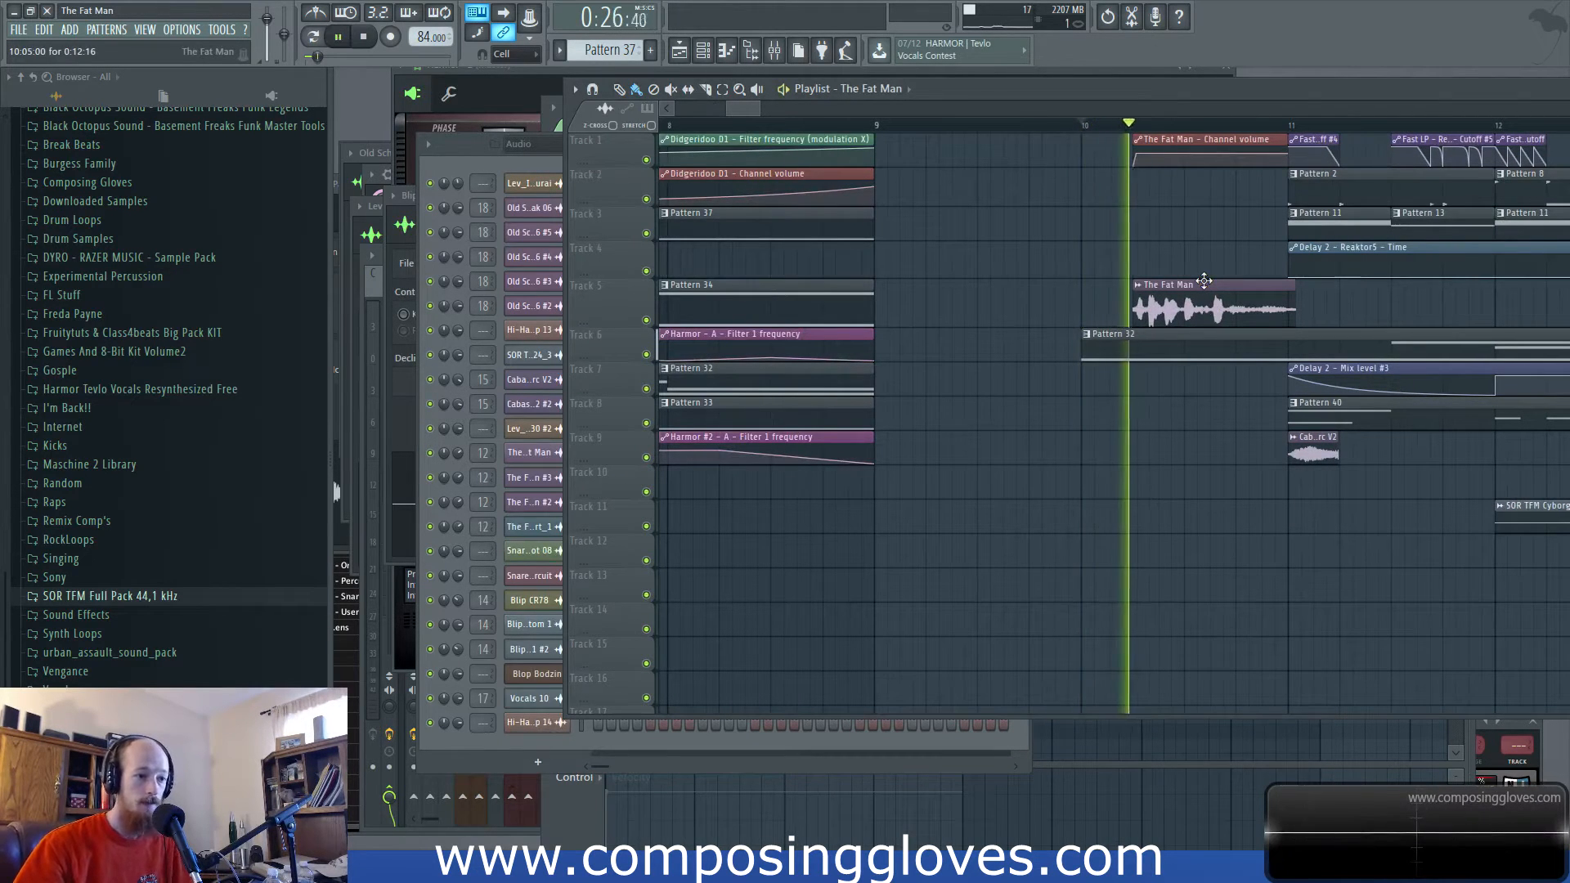
{"action": "key", "text": "space"}
{"action": "scroll", "coordinate": [1226, 278], "scroll_direction": "up", "scroll_amount": 2}
{"action": "scroll", "coordinate": [1072, 304], "scroll_direction": "down", "scroll_amount": 2}
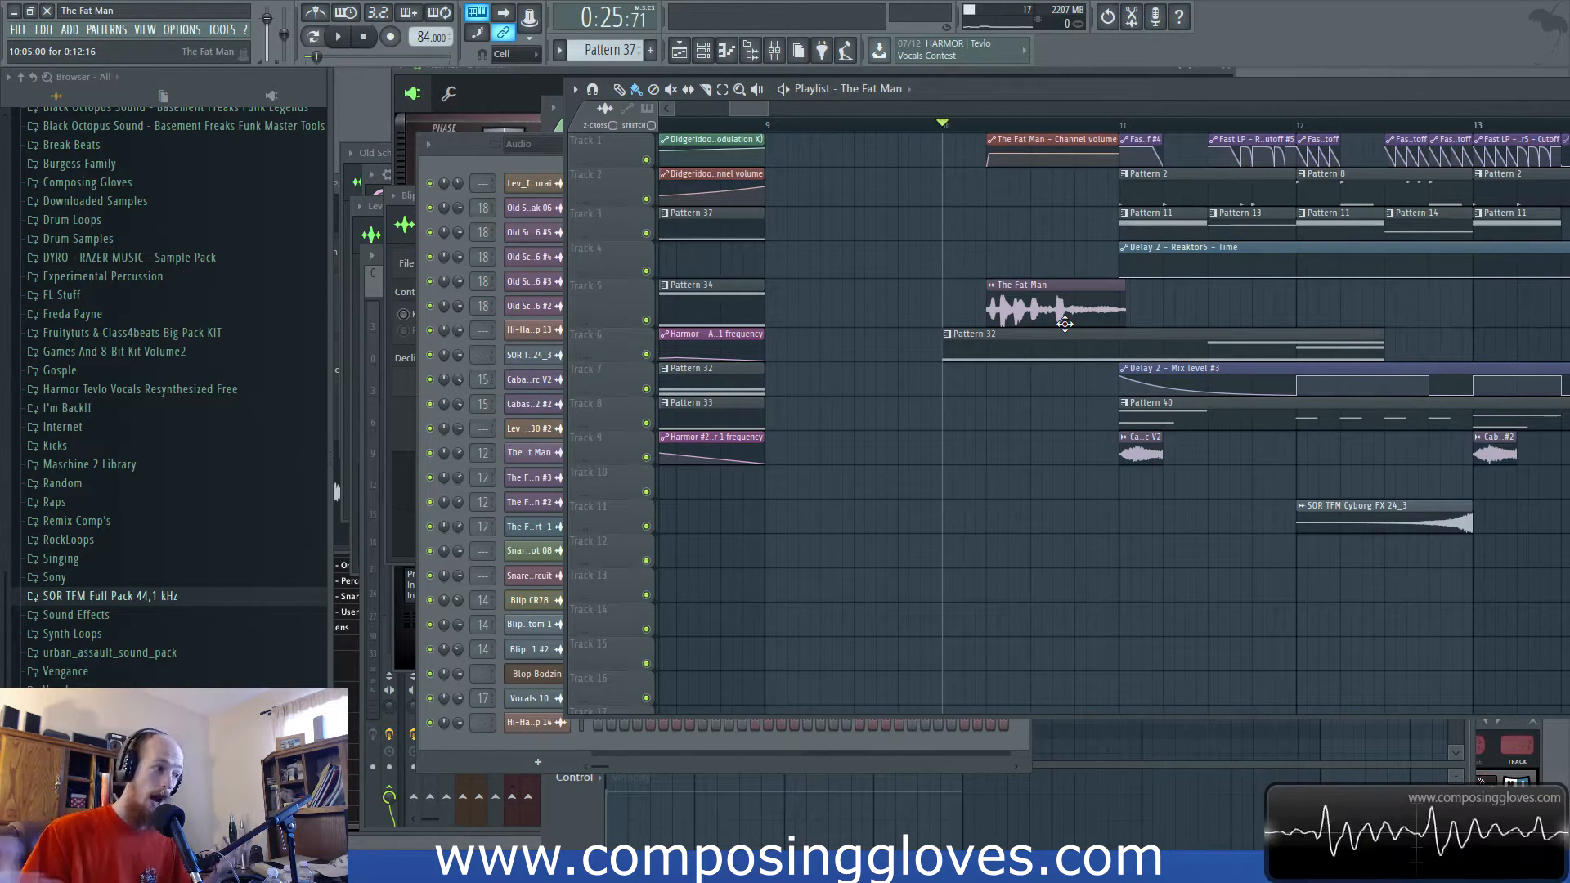
Look over the playlist from bar 11 and select the first Fast LP cutoff, Pattern 2 and Pattern 11 clips.
{"action": "left_click_drag", "start_coordinate": [1300, 318], "coordinate": [1137, 325]}
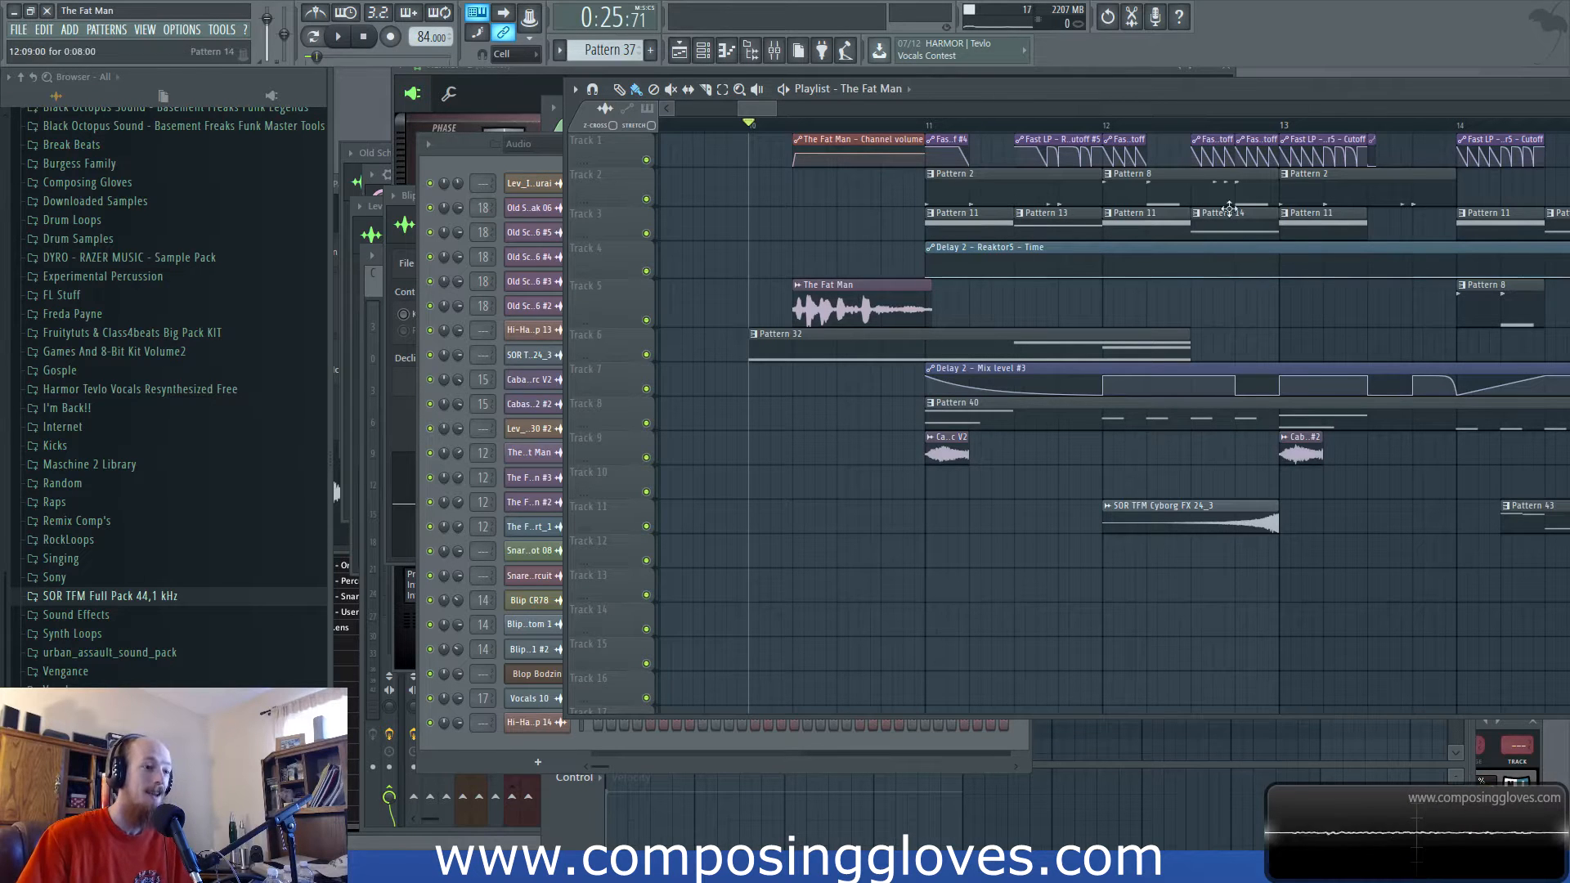
{"action": "scroll", "coordinate": [1193, 327], "scroll_direction": "right", "scroll_amount": 2}
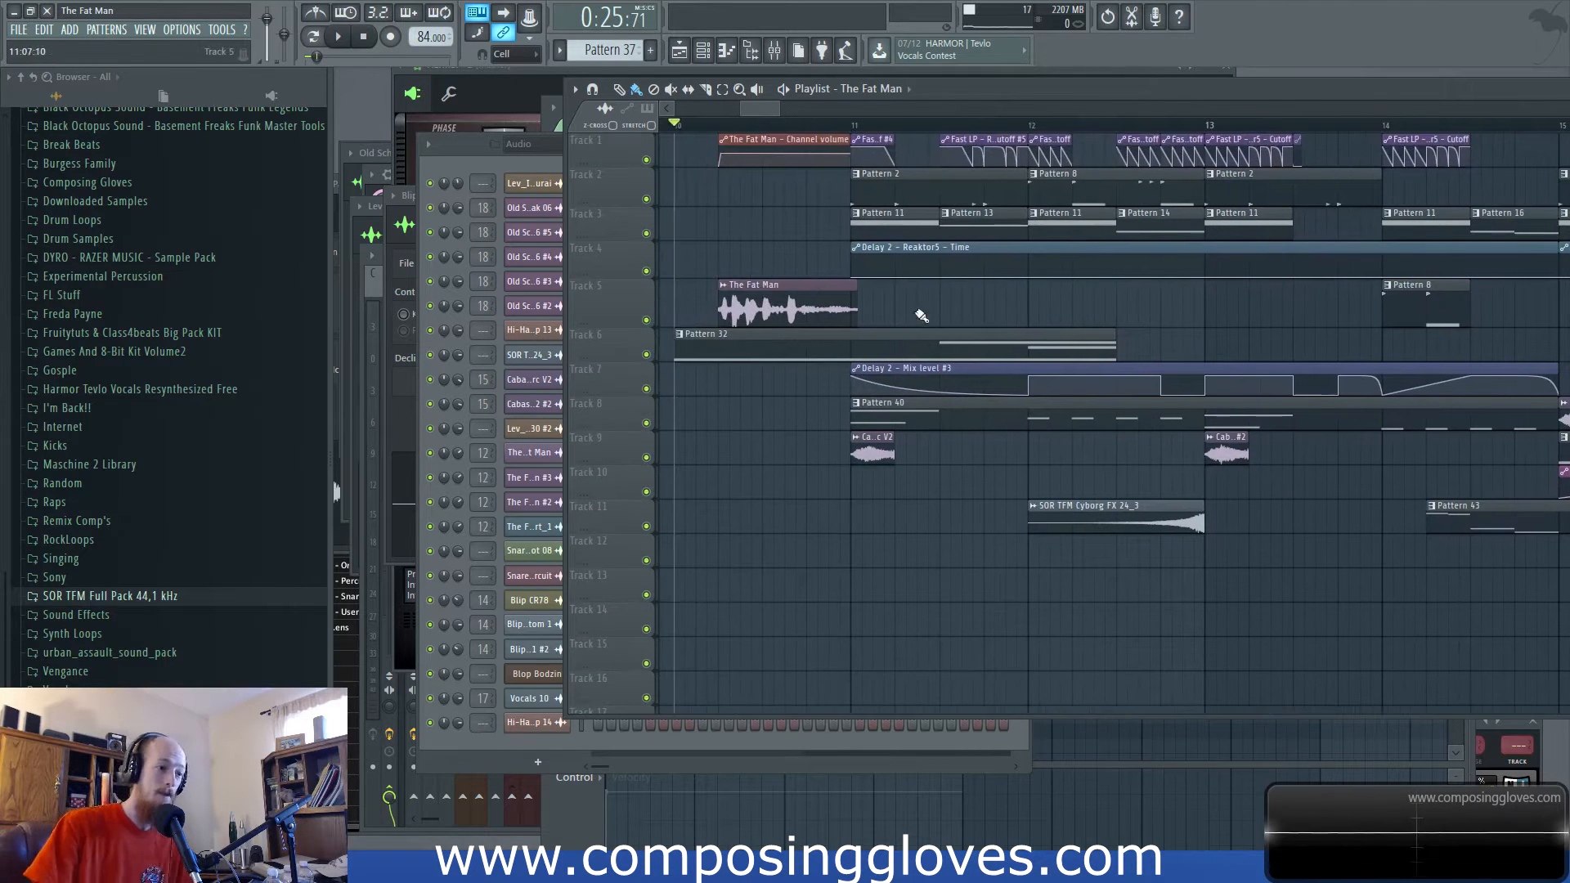
{"action": "scroll", "coordinate": [961, 325], "scroll_direction": "down", "scroll_amount": 3}
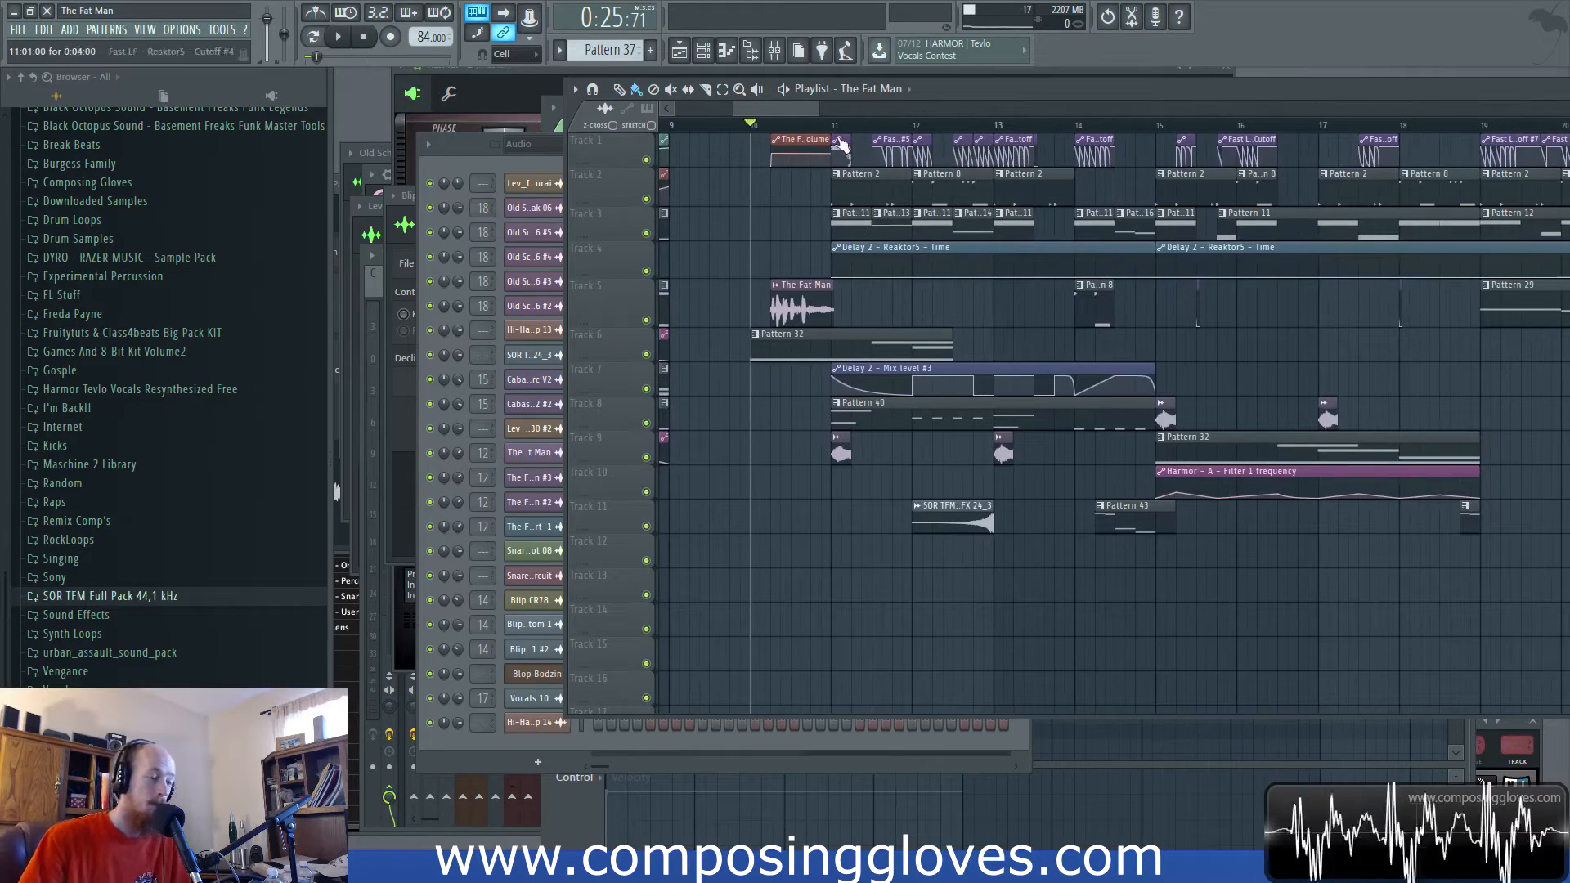
{"action": "left_click_drag", "start_coordinate": [844, 150], "coordinate": [928, 209]}
{"action": "scroll", "coordinate": [857, 214], "scroll_direction": "up", "scroll_amount": 4}
{"action": "scroll", "coordinate": [929, 208], "scroll_direction": "down", "scroll_amount": 4}
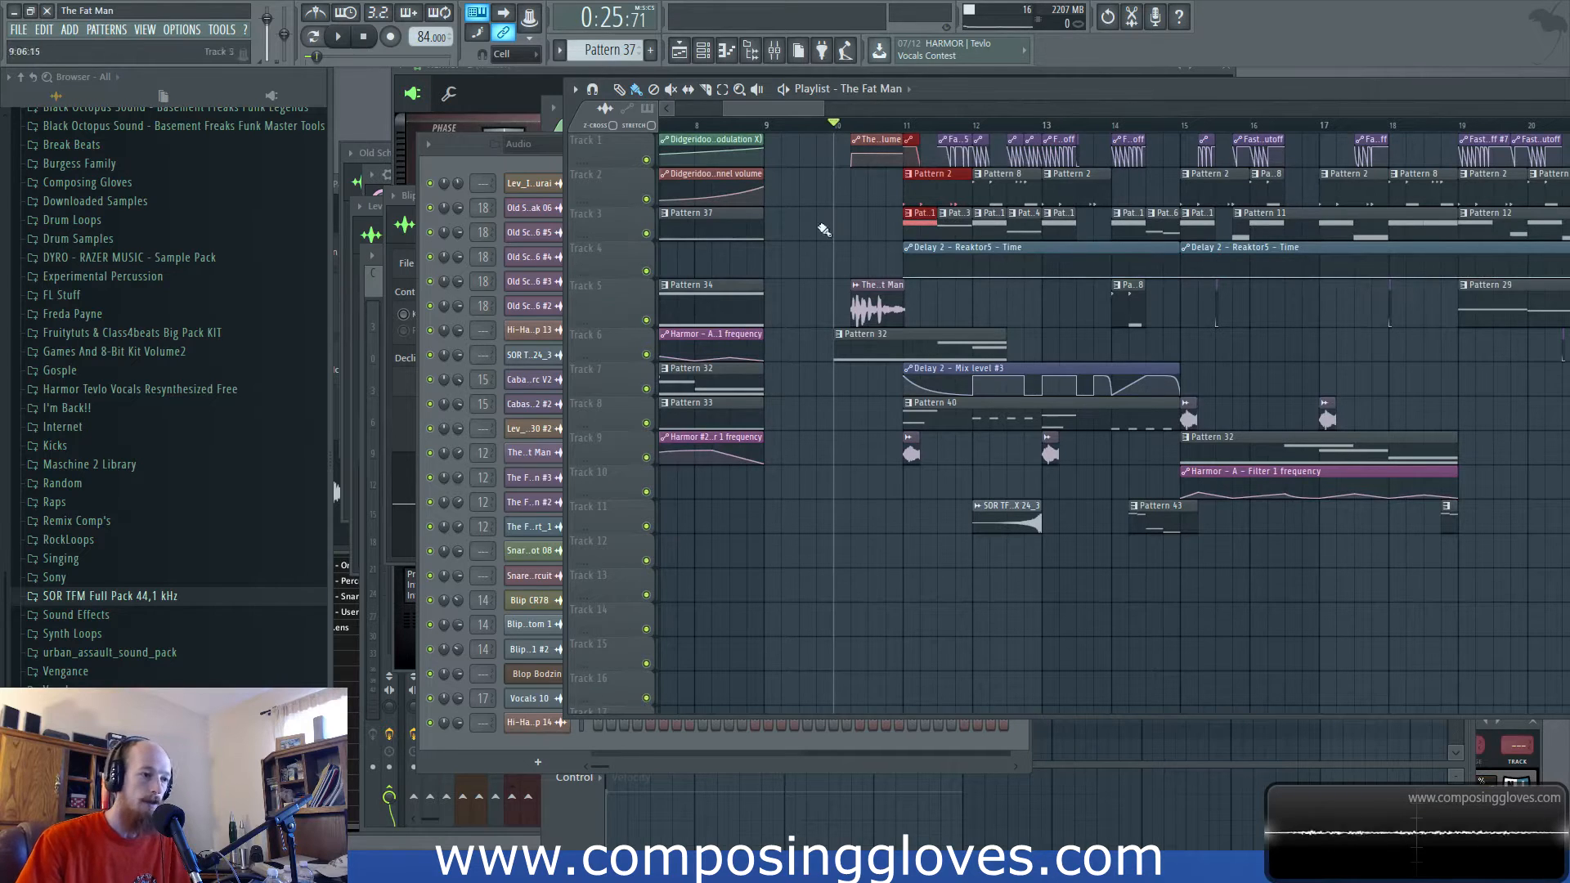
{"action": "scroll", "coordinate": [985, 320], "scroll_direction": "up", "scroll_amount": 3}
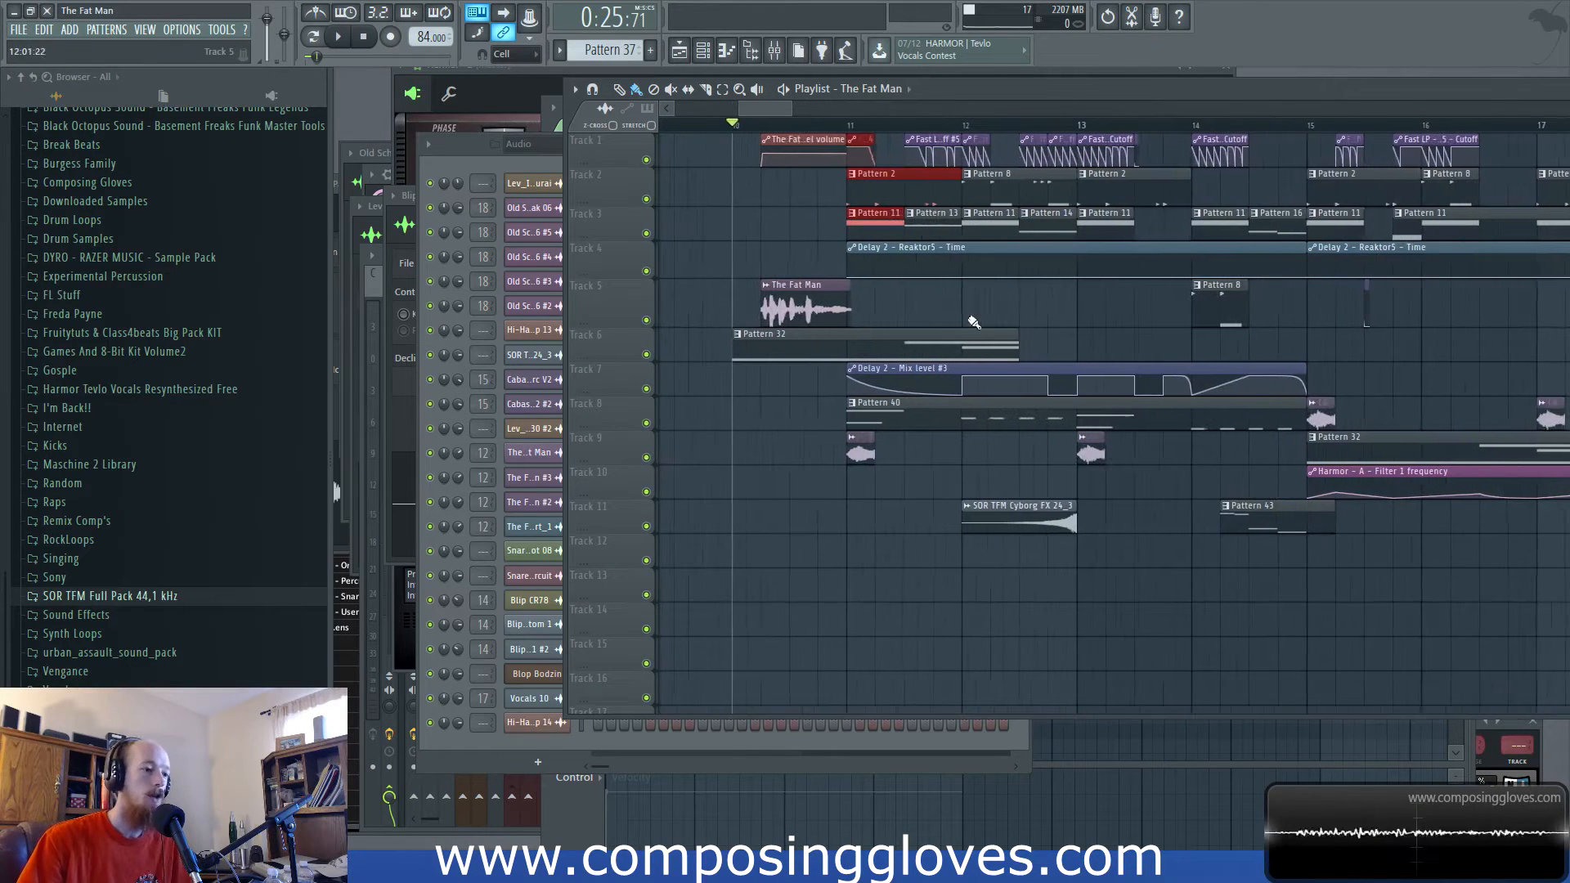
Select the Pattern 2 clip at bar 11 on track 2 and set the song position to bar 11.
{"action": "left_click_drag", "start_coordinate": [829, 134], "coordinate": [1390, 245]}
{"action": "left_click", "coordinate": [994, 195]}
{"action": "left_click", "coordinate": [913, 191]}
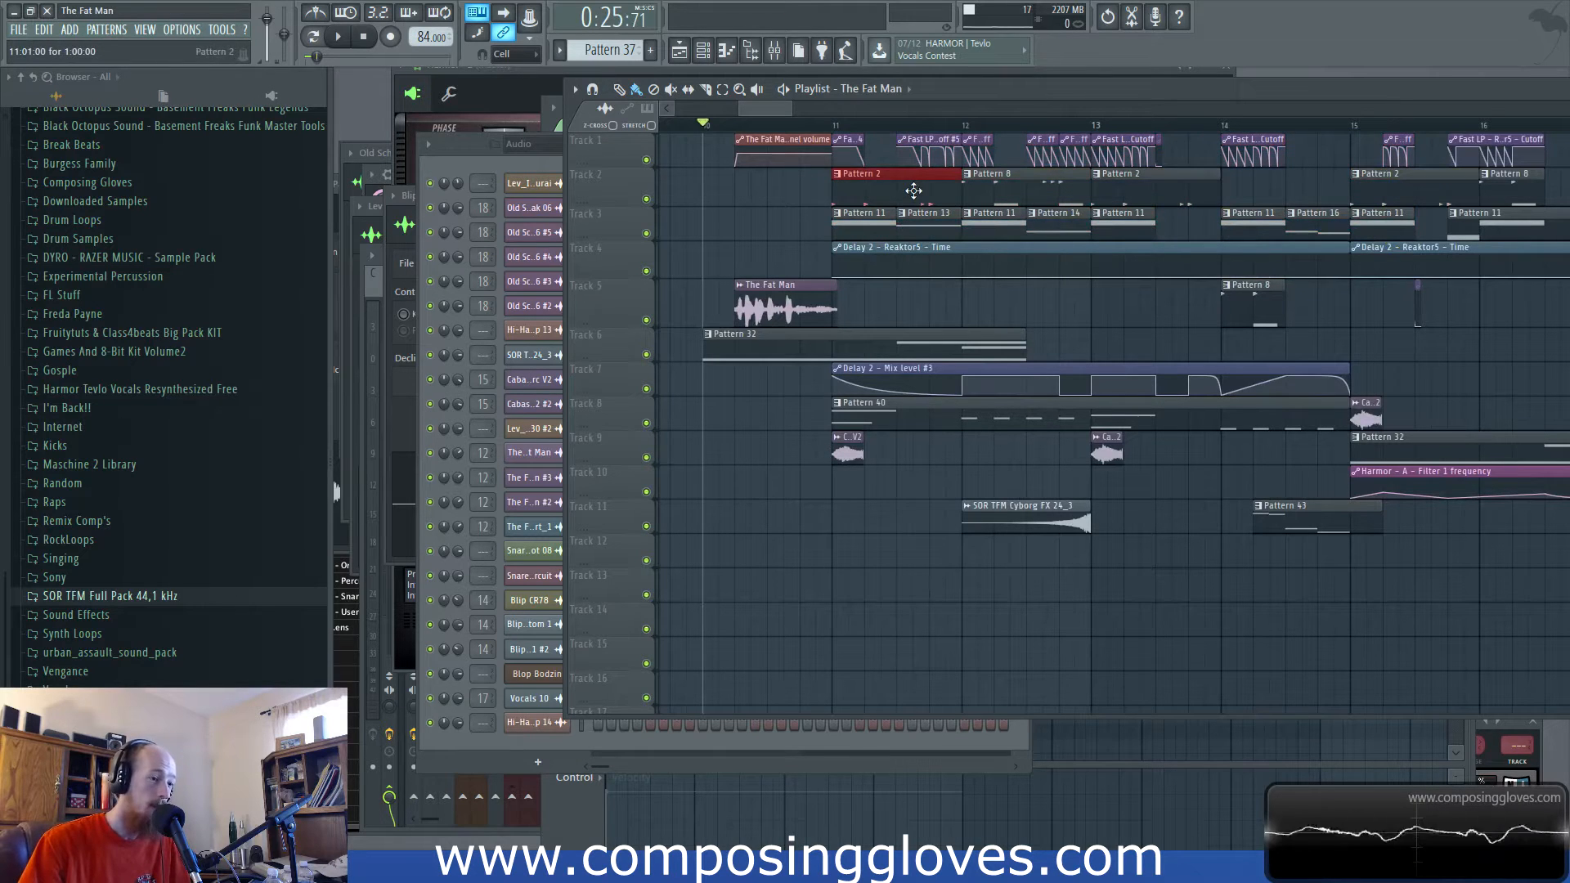
{"action": "scroll", "coordinate": [937, 188], "scroll_direction": "down", "scroll_amount": 5}
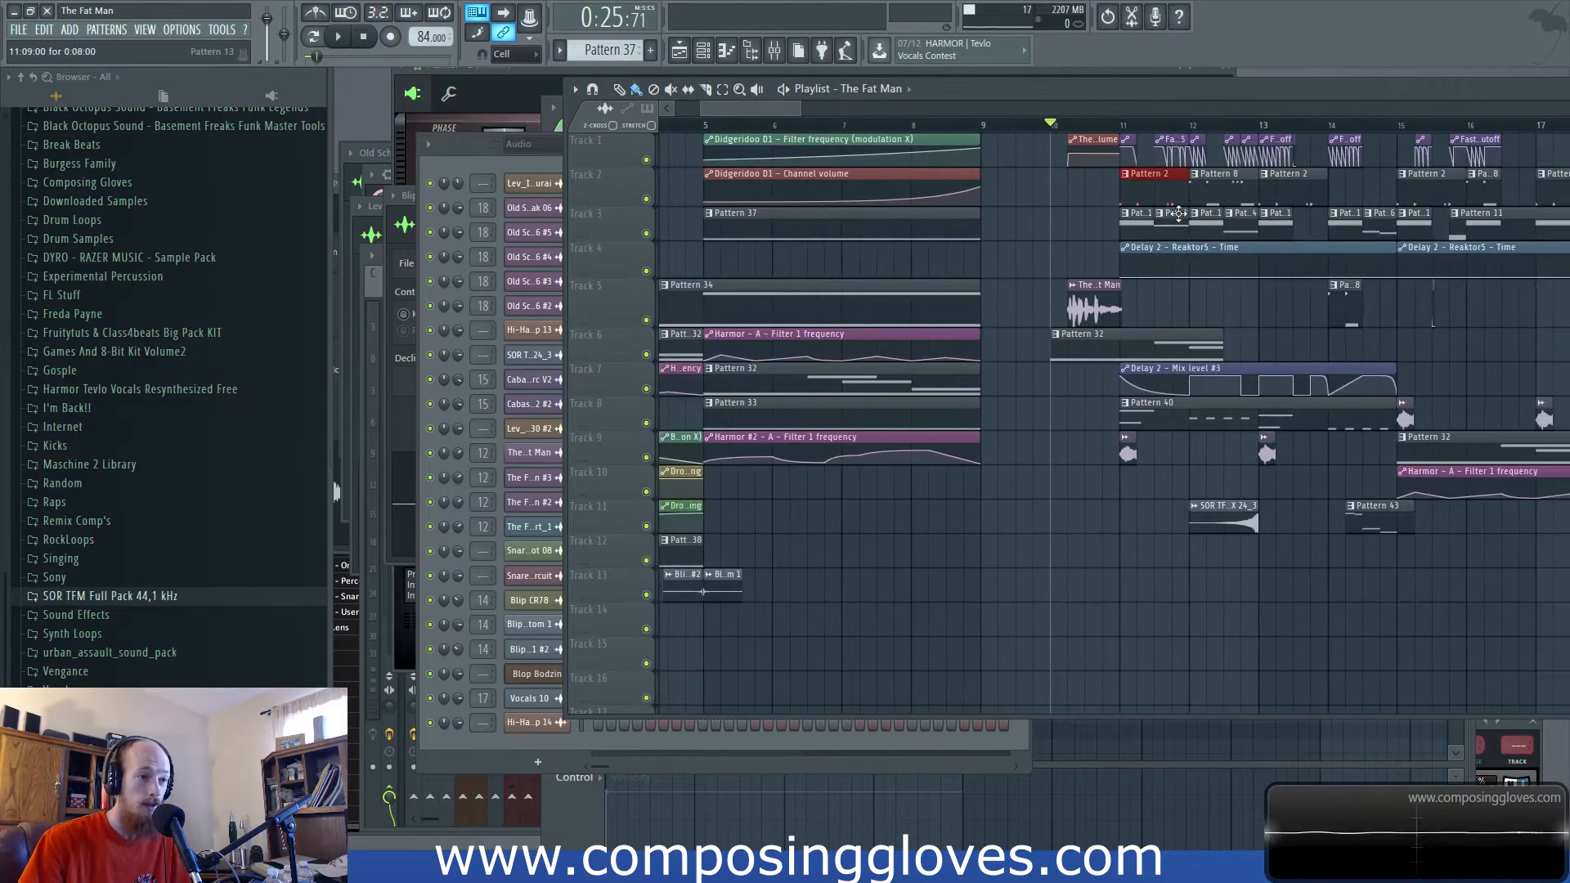
{"action": "left_click", "coordinate": [669, 128]}
{"action": "left_click_drag", "start_coordinate": [727, 115], "coordinate": [744, 115]}
{"action": "left_click", "coordinate": [985, 128]}
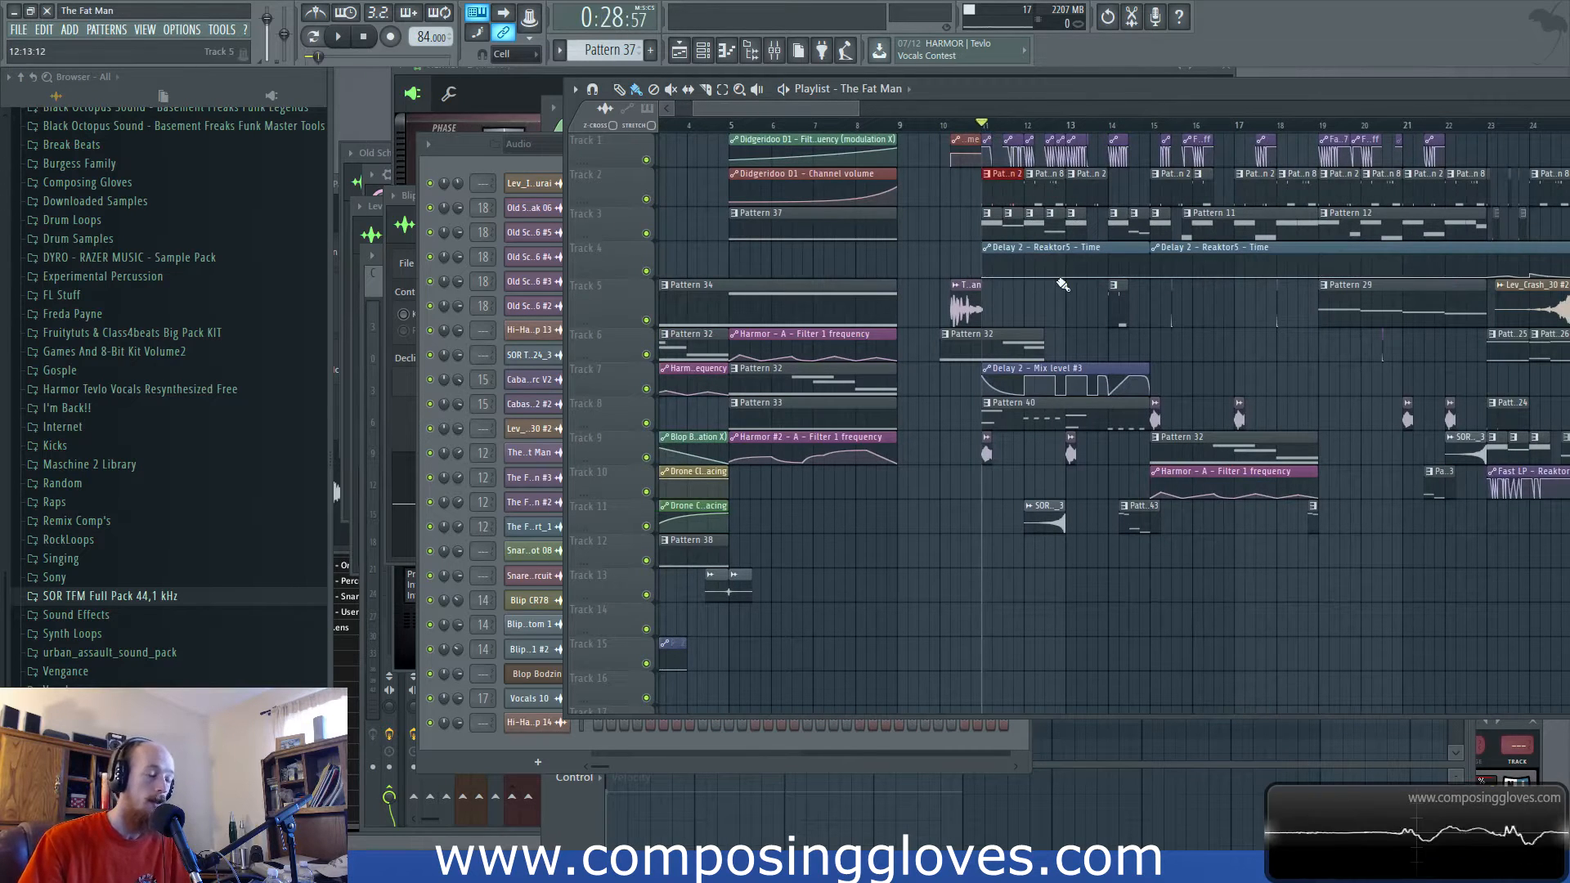
{"action": "scroll", "coordinate": [905, 293], "scroll_direction": "up", "scroll_amount": 5}
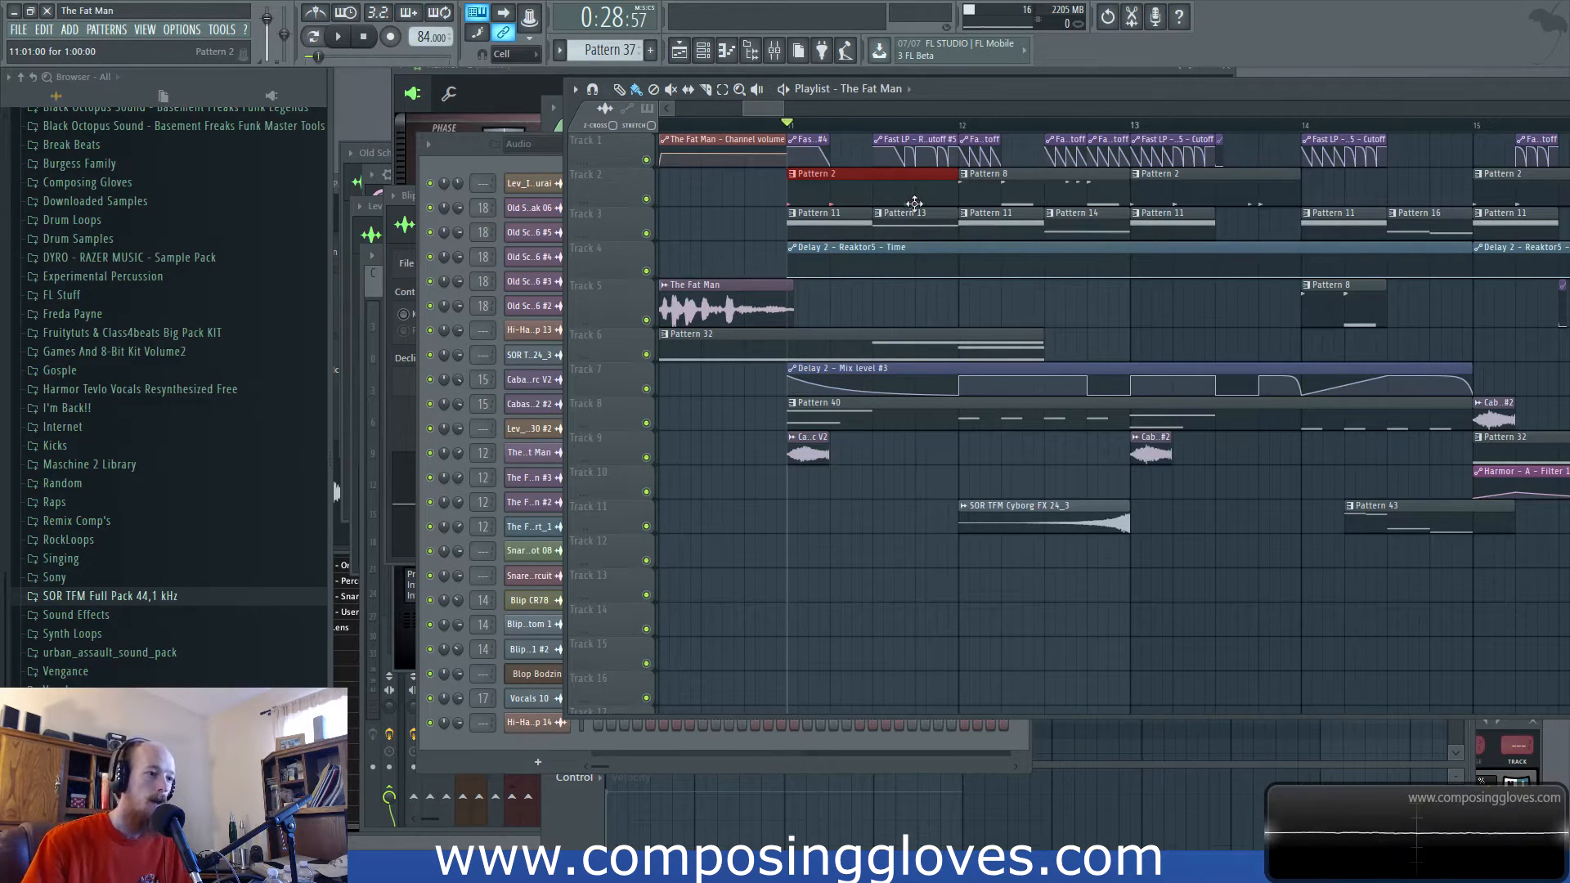
Open Pattern 40 from track 8, play it on its own in pattern mode and stop playback.
{"action": "scroll", "coordinate": [883, 237], "scroll_direction": "up", "scroll_amount": 2}
{"action": "scroll", "coordinate": [865, 274], "scroll_direction": "down", "scroll_amount": 2}
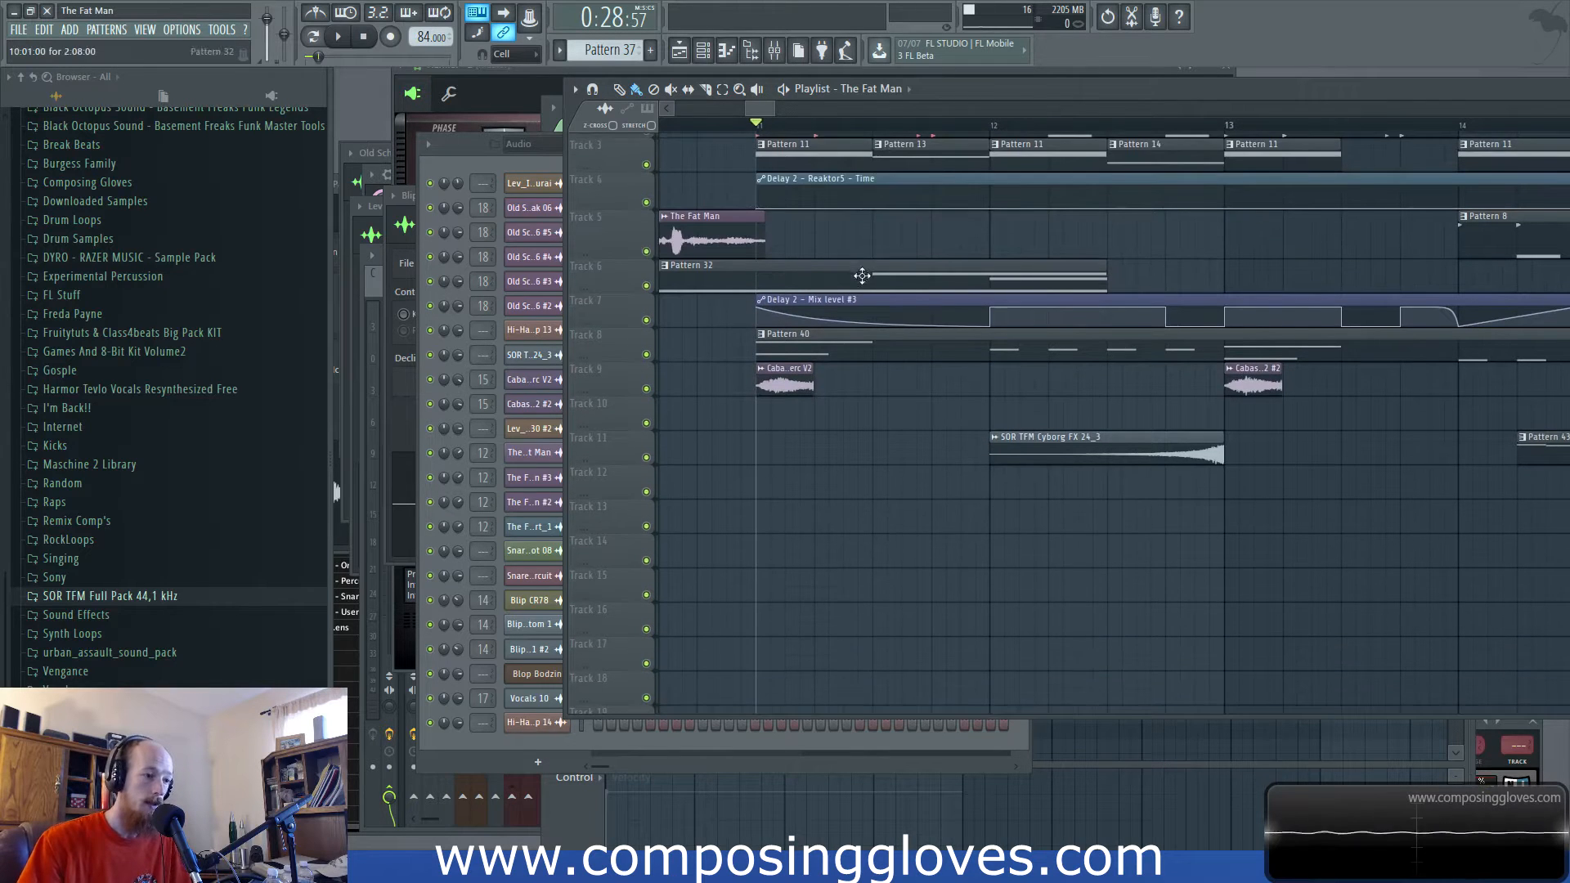
{"action": "scroll", "coordinate": [868, 323], "scroll_direction": "down", "scroll_amount": 2}
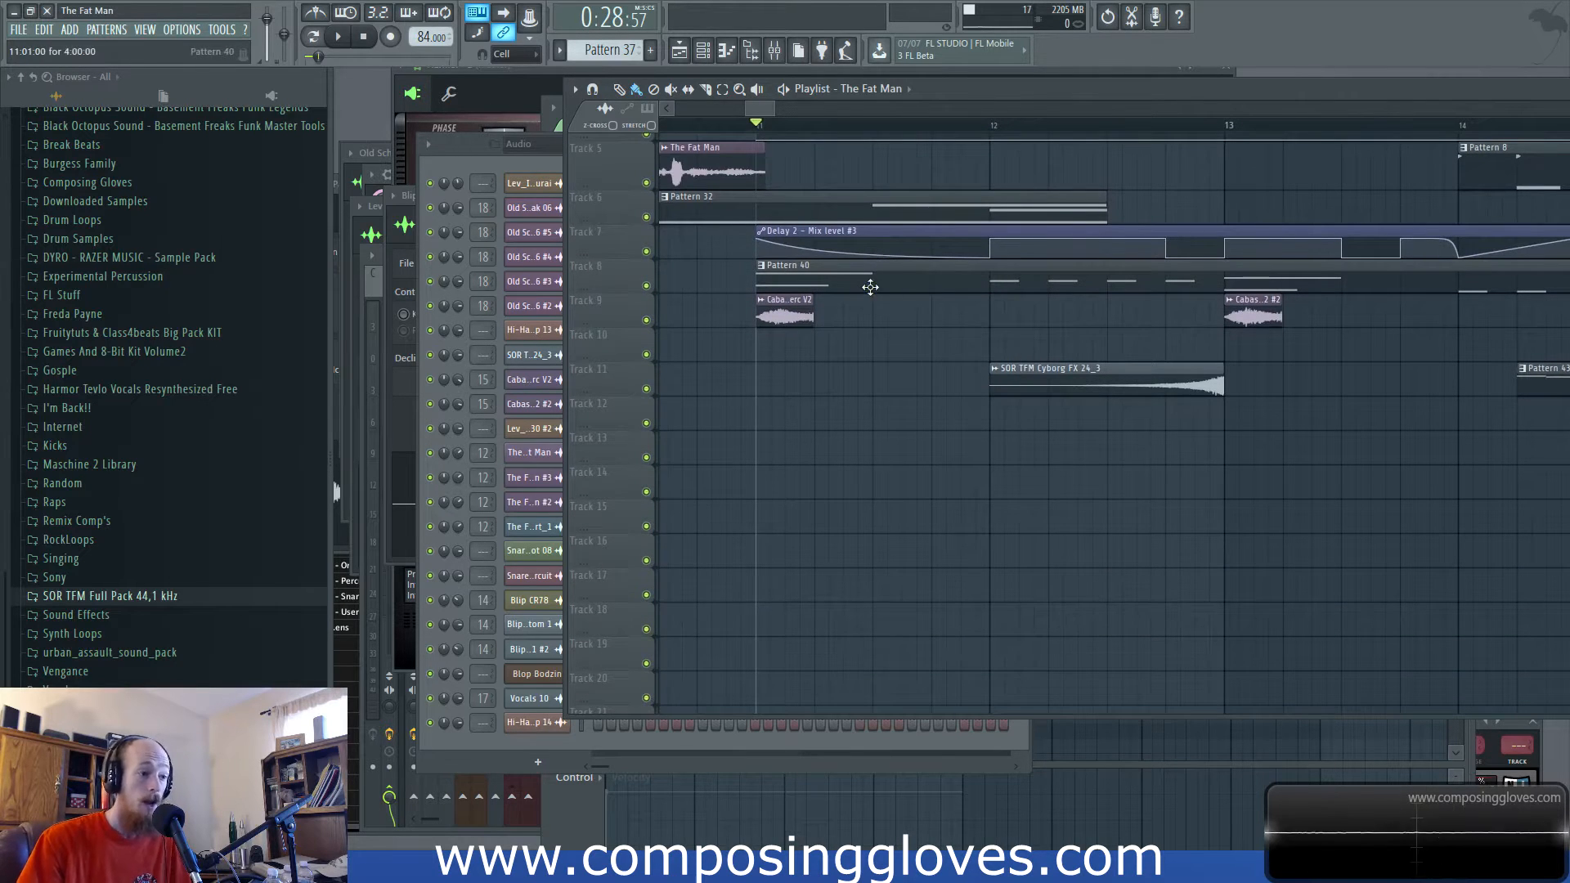
{"action": "double_click", "coordinate": [867, 282]}
{"action": "left_click", "coordinate": [469, 158]}
{"action": "left_click", "coordinate": [313, 36]}
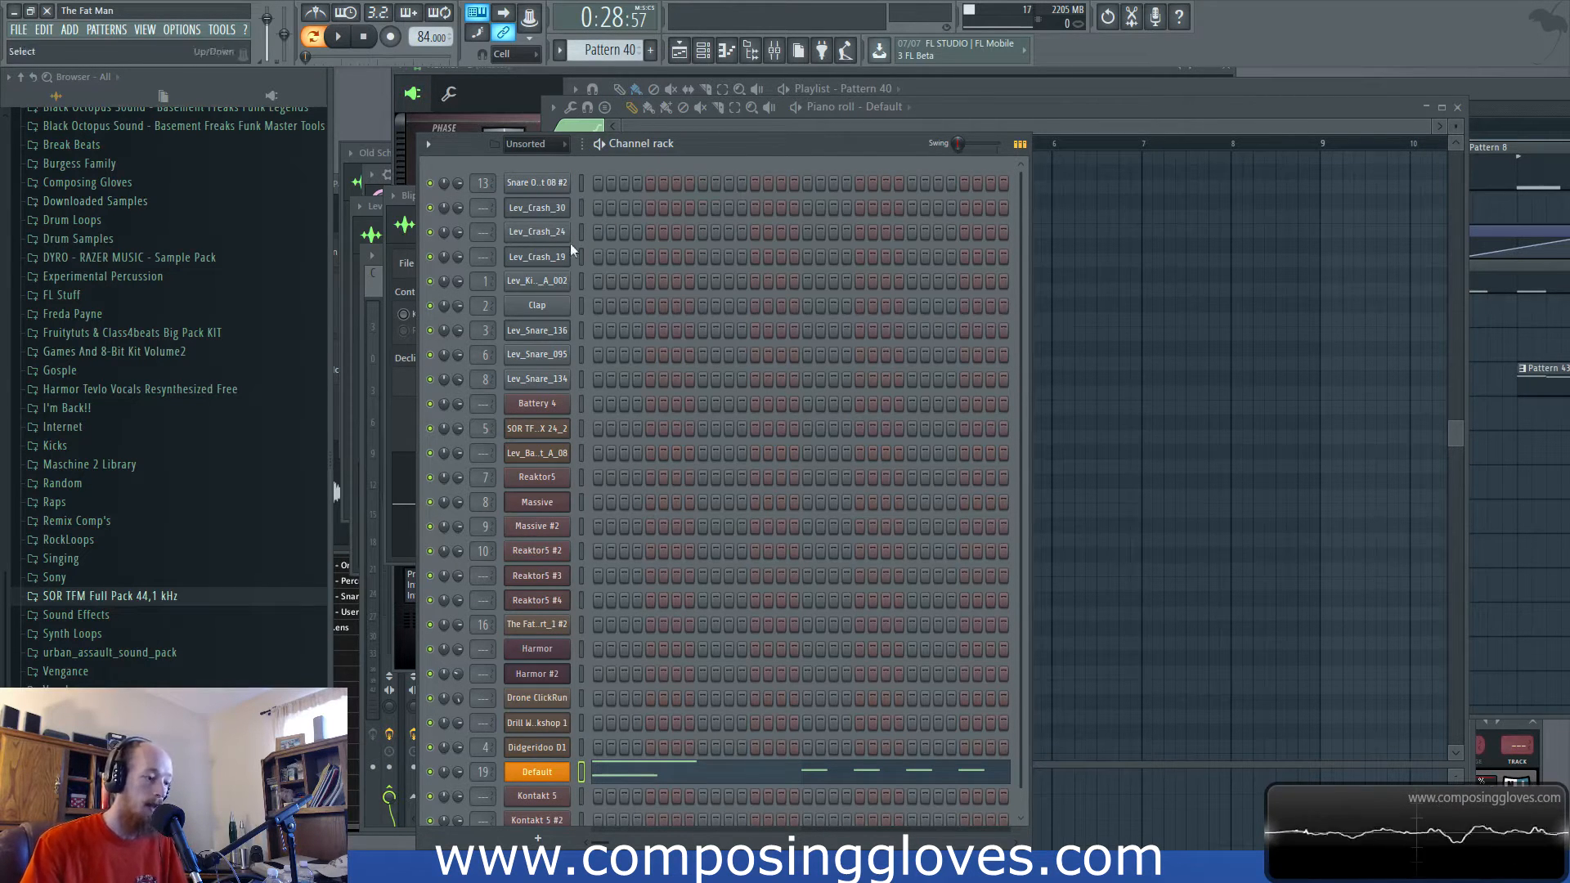
{"action": "key", "text": "space"}
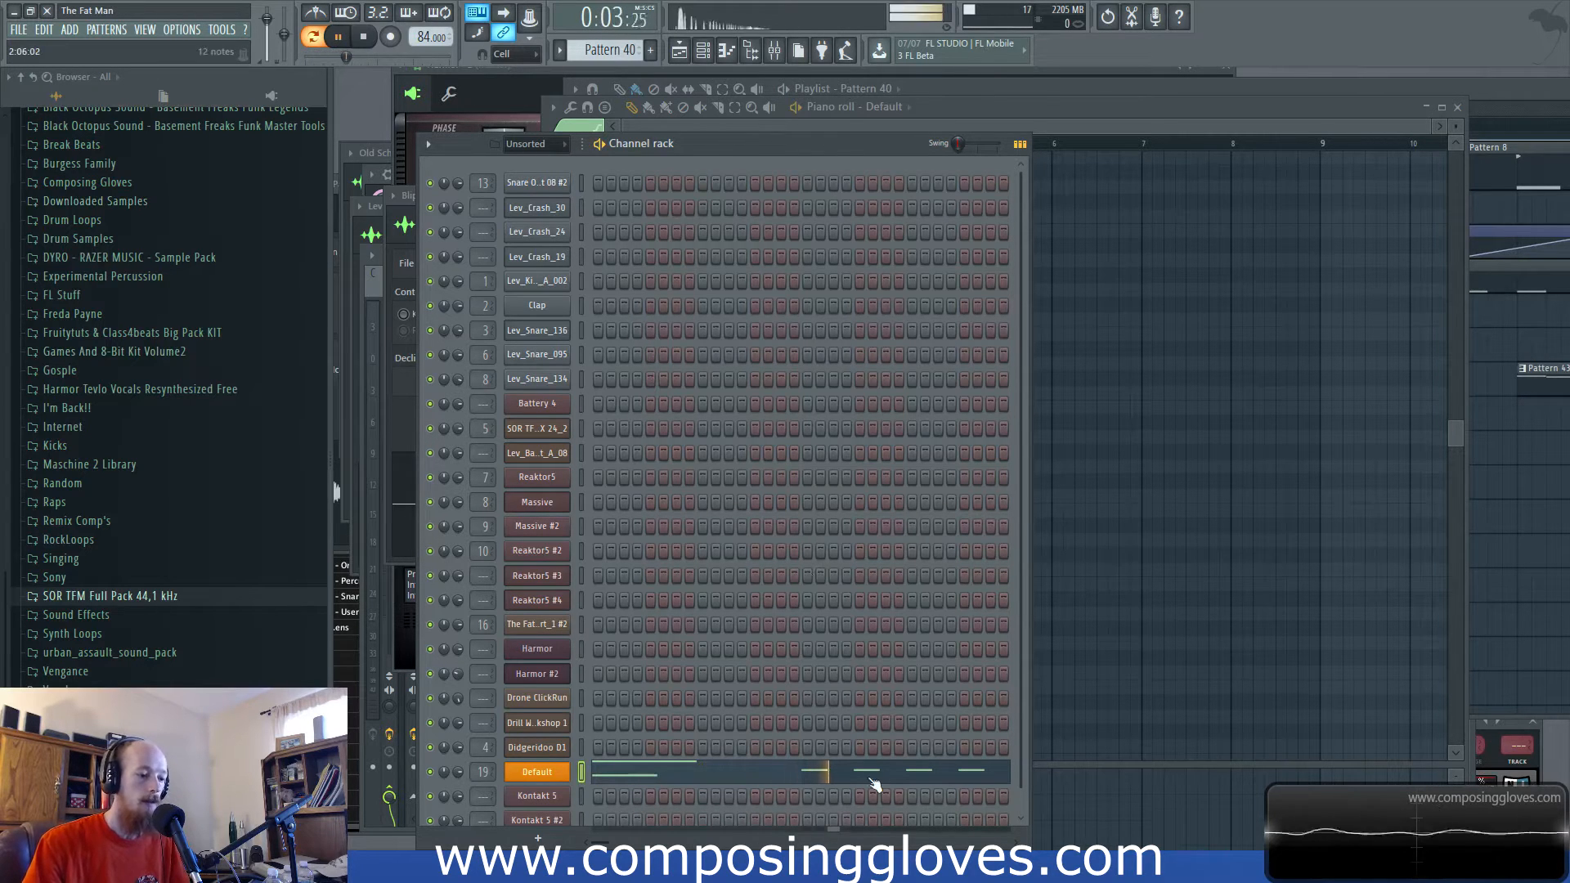
{"action": "key", "text": "space"}
Return to the playlist, open the Cabasa ExtraPerc V2 clip's sample settings at bar 11 and preview the sample.
{"action": "left_click_drag", "start_coordinate": [1174, 89], "coordinate": [1174, 94]}
{"action": "scroll", "coordinate": [776, 270], "scroll_direction": "up", "scroll_amount": 4}
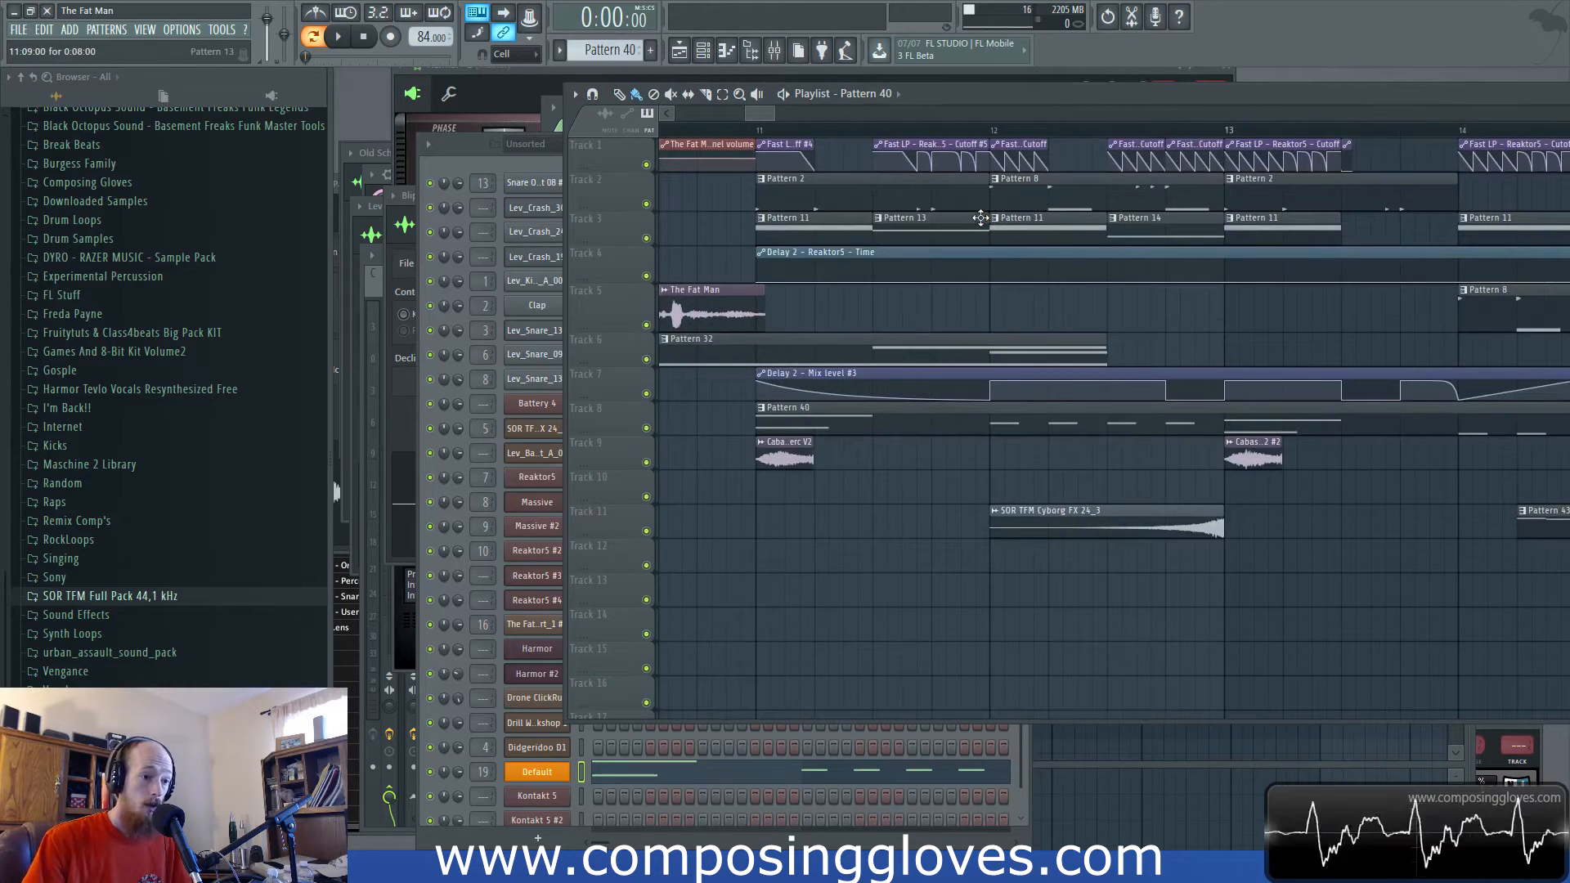
{"action": "double_click", "coordinate": [793, 458]}
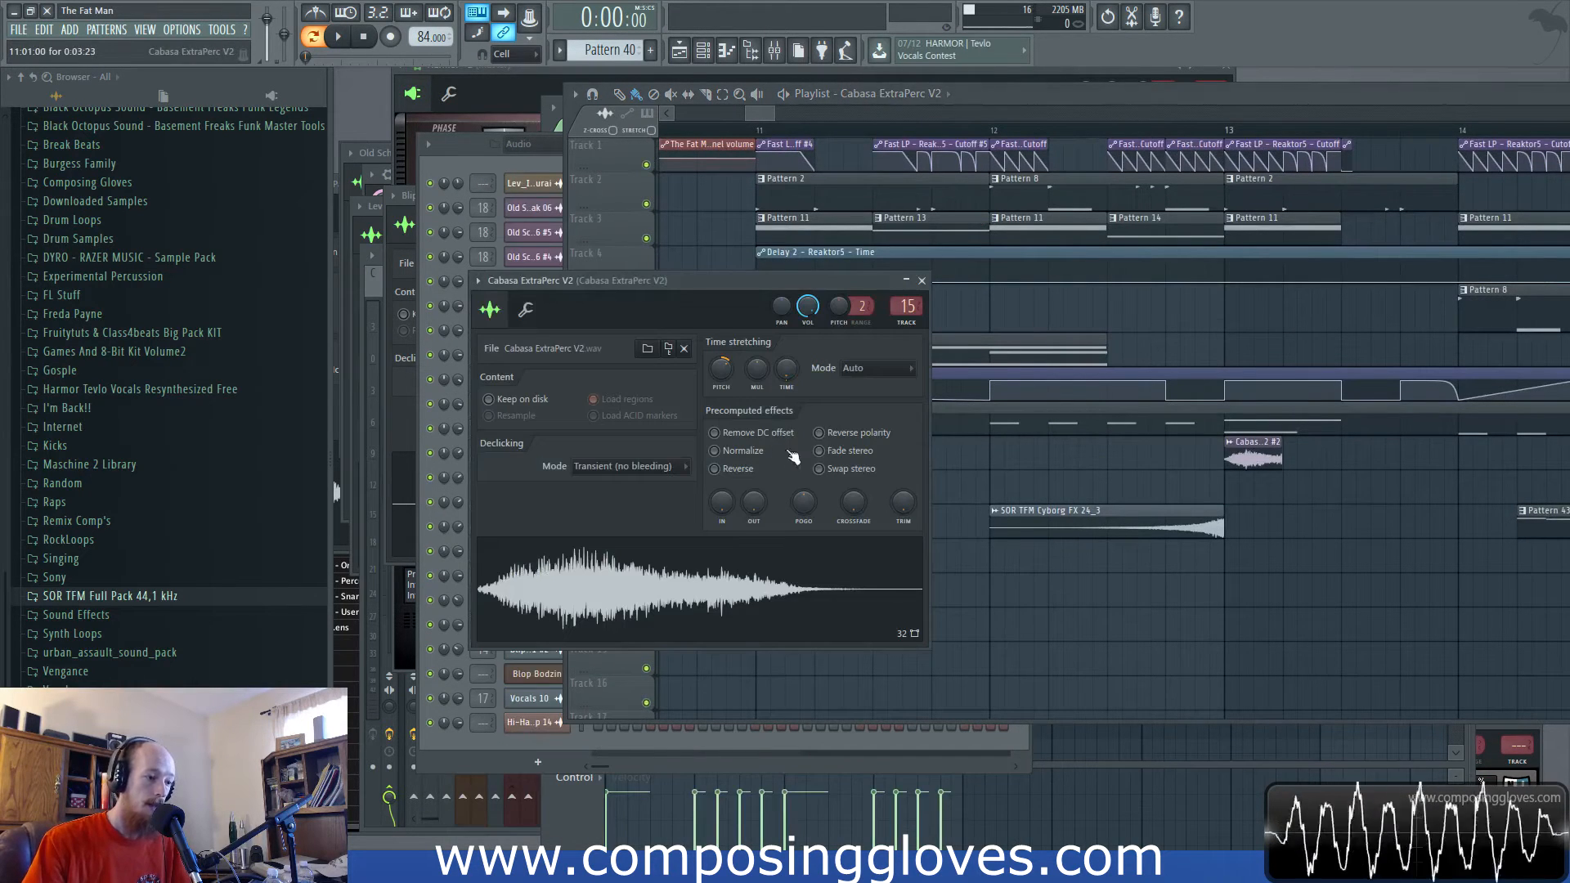
{"action": "left_click", "coordinate": [669, 612]}
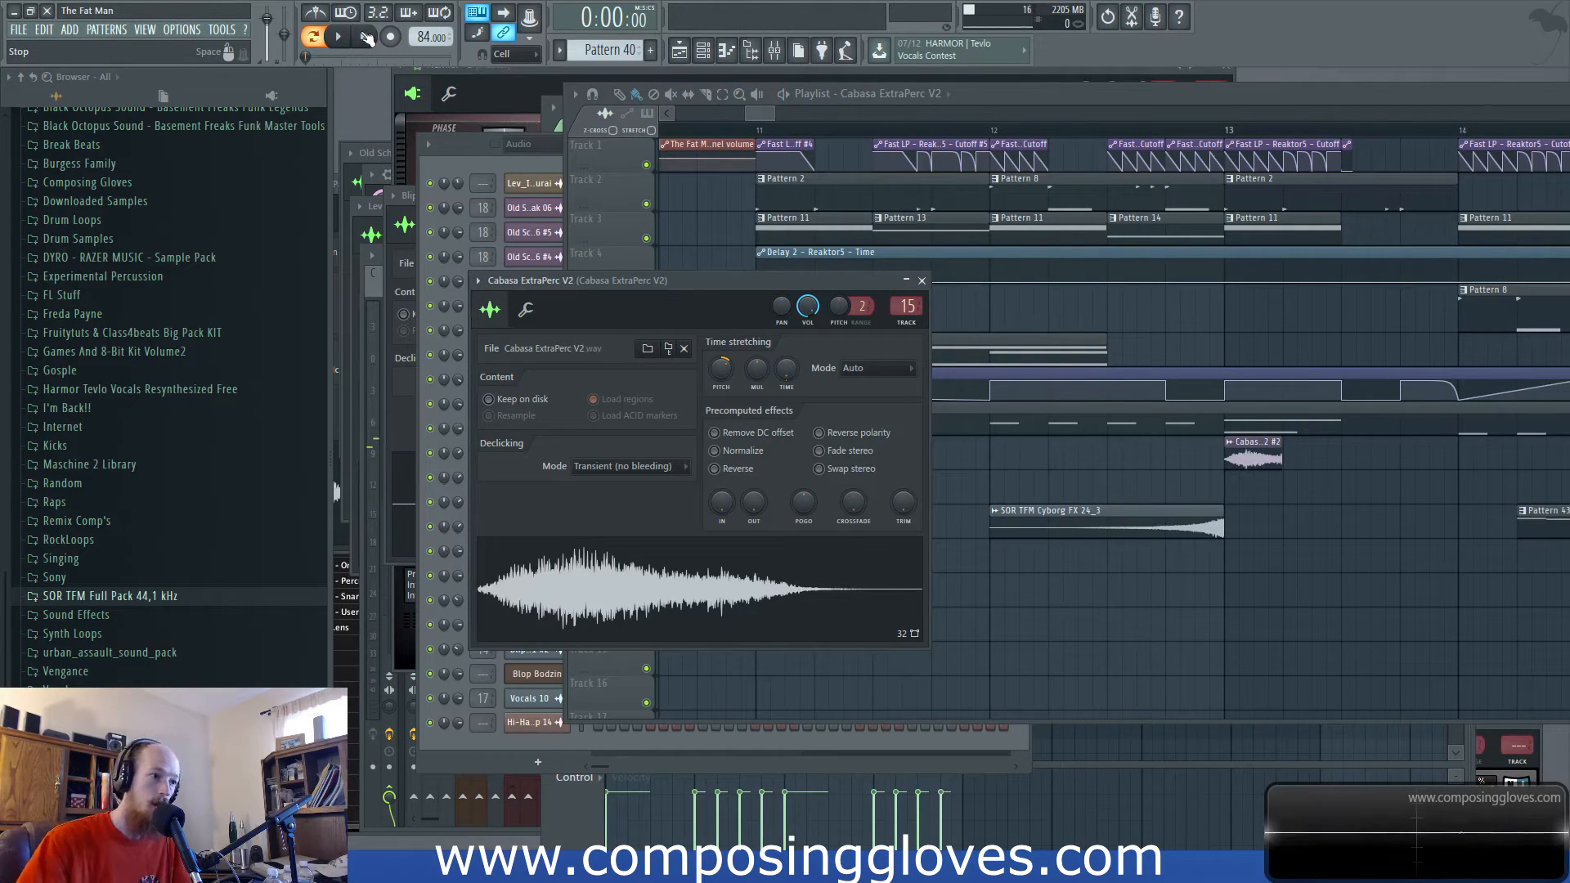
Bring the playlist forward, reposition its window and look over the arrangement after bar 11.
{"action": "left_click", "coordinate": [760, 115]}
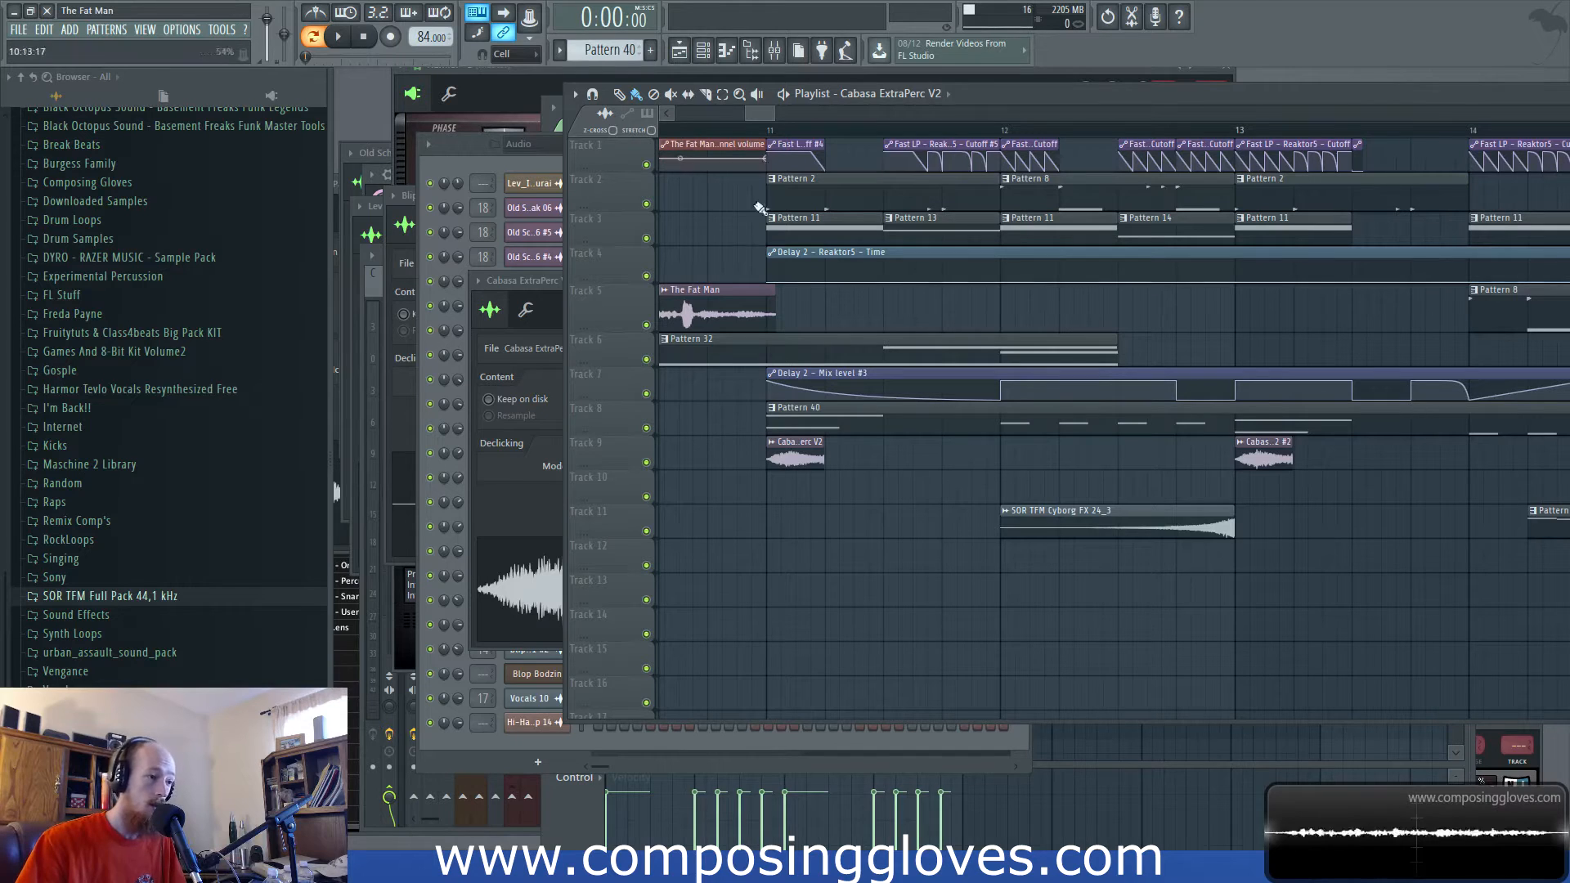
{"action": "left_click_drag", "start_coordinate": [1268, 93], "coordinate": [1240, 66]}
{"action": "scroll", "coordinate": [1154, 386], "scroll_direction": "down", "scroll_amount": 6}
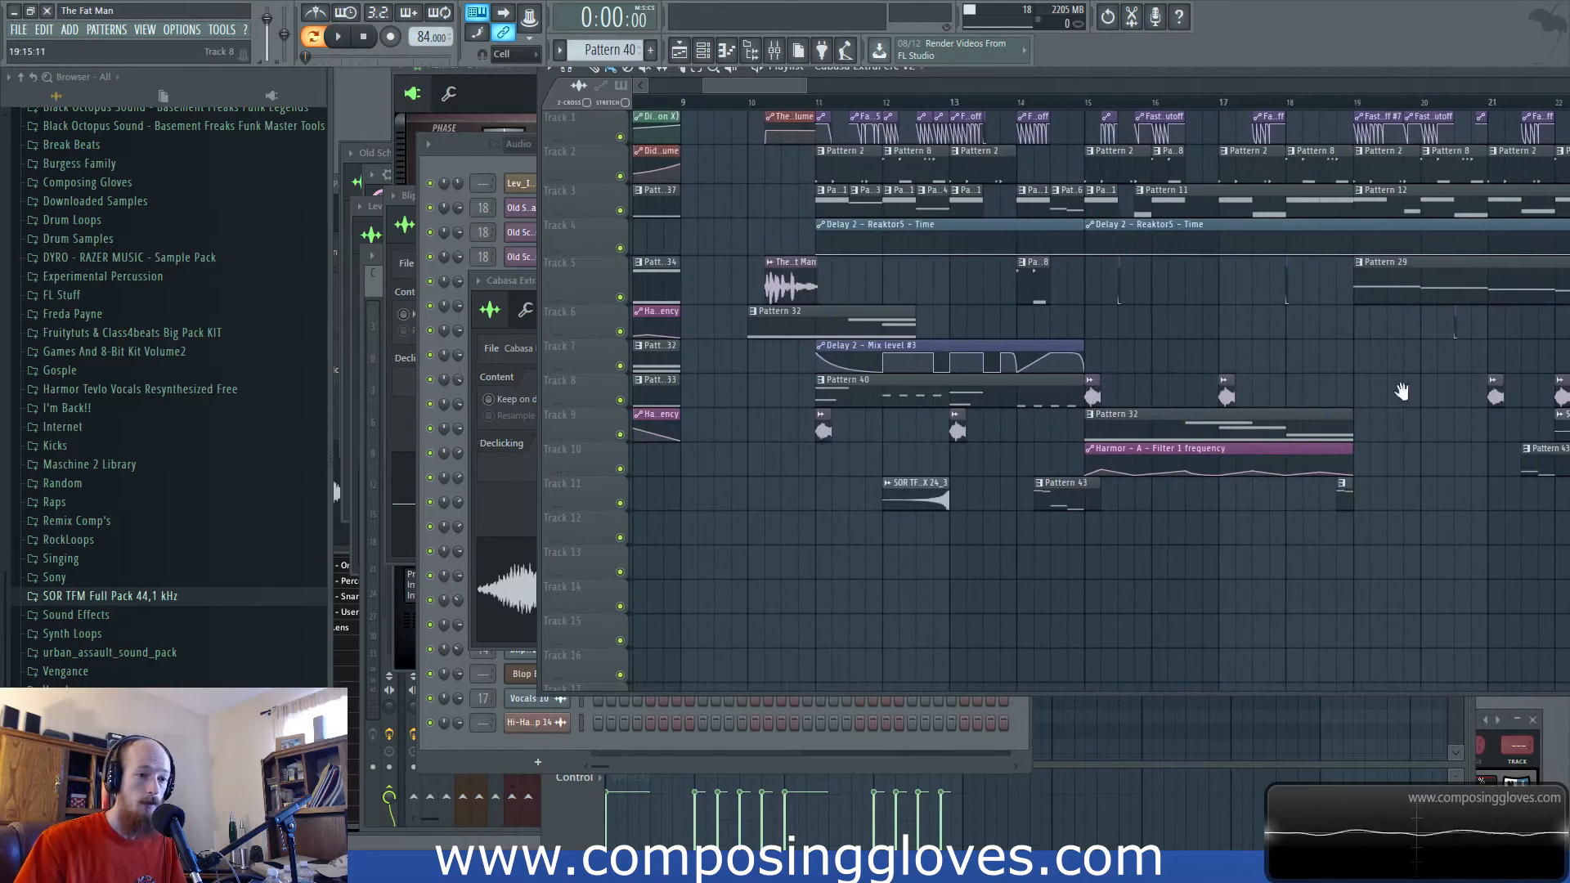
{"action": "scroll", "coordinate": [1153, 390], "scroll_direction": "right", "scroll_amount": 5}
{"action": "scroll", "coordinate": [1146, 403], "scroll_direction": "left", "scroll_amount": 6}
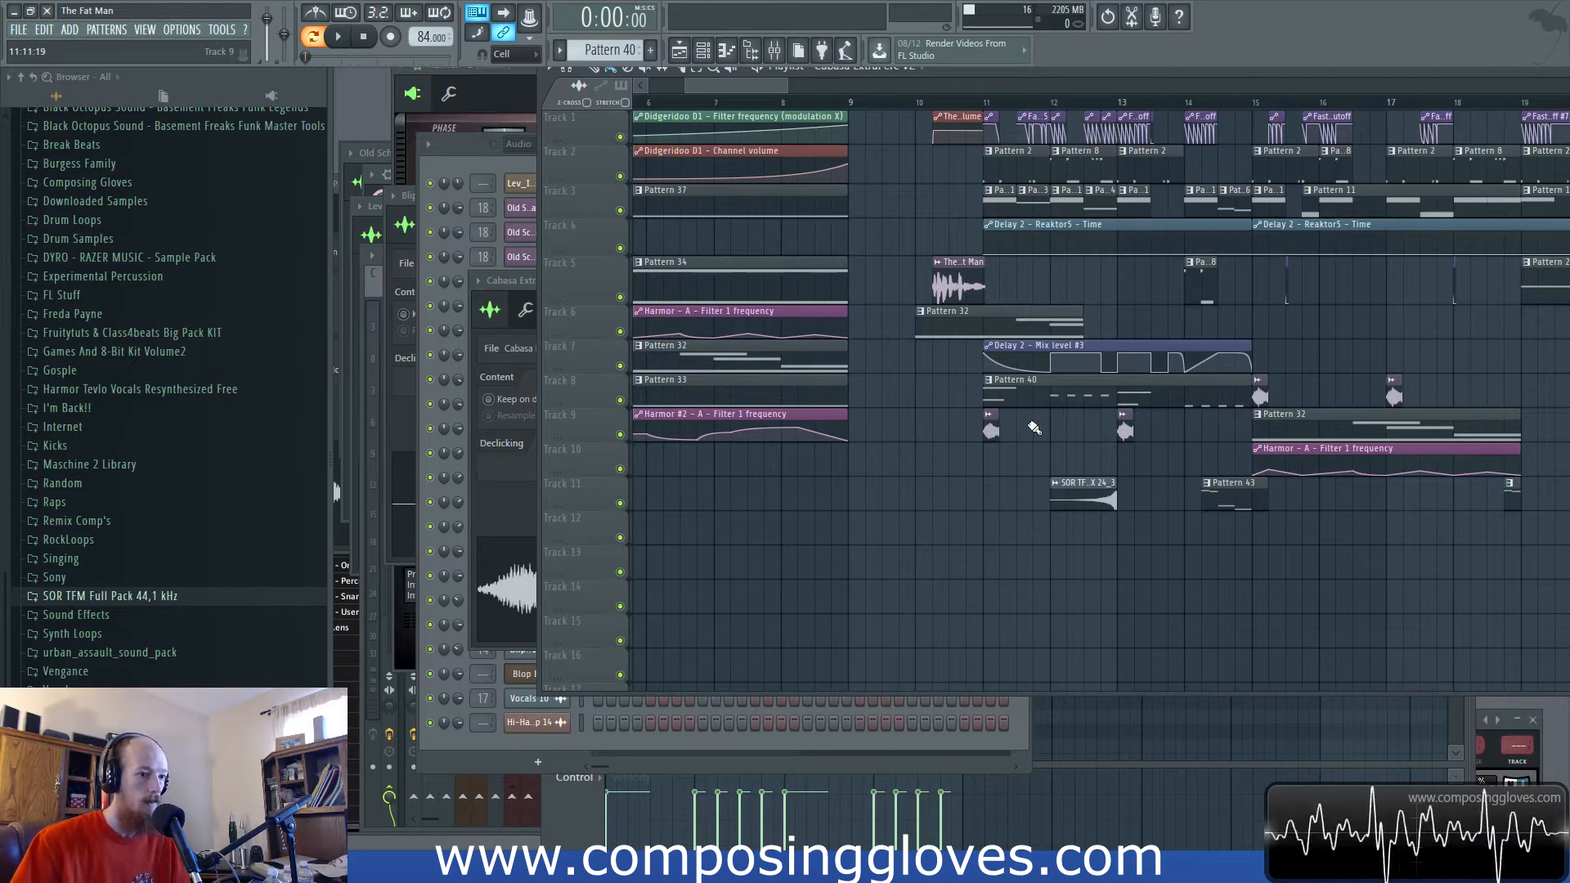
Open the SOR TFM Cyborg FX 24_3 clip's sample settings on track 11 and preview the reversed sample.
{"action": "double_click", "coordinate": [1108, 494]}
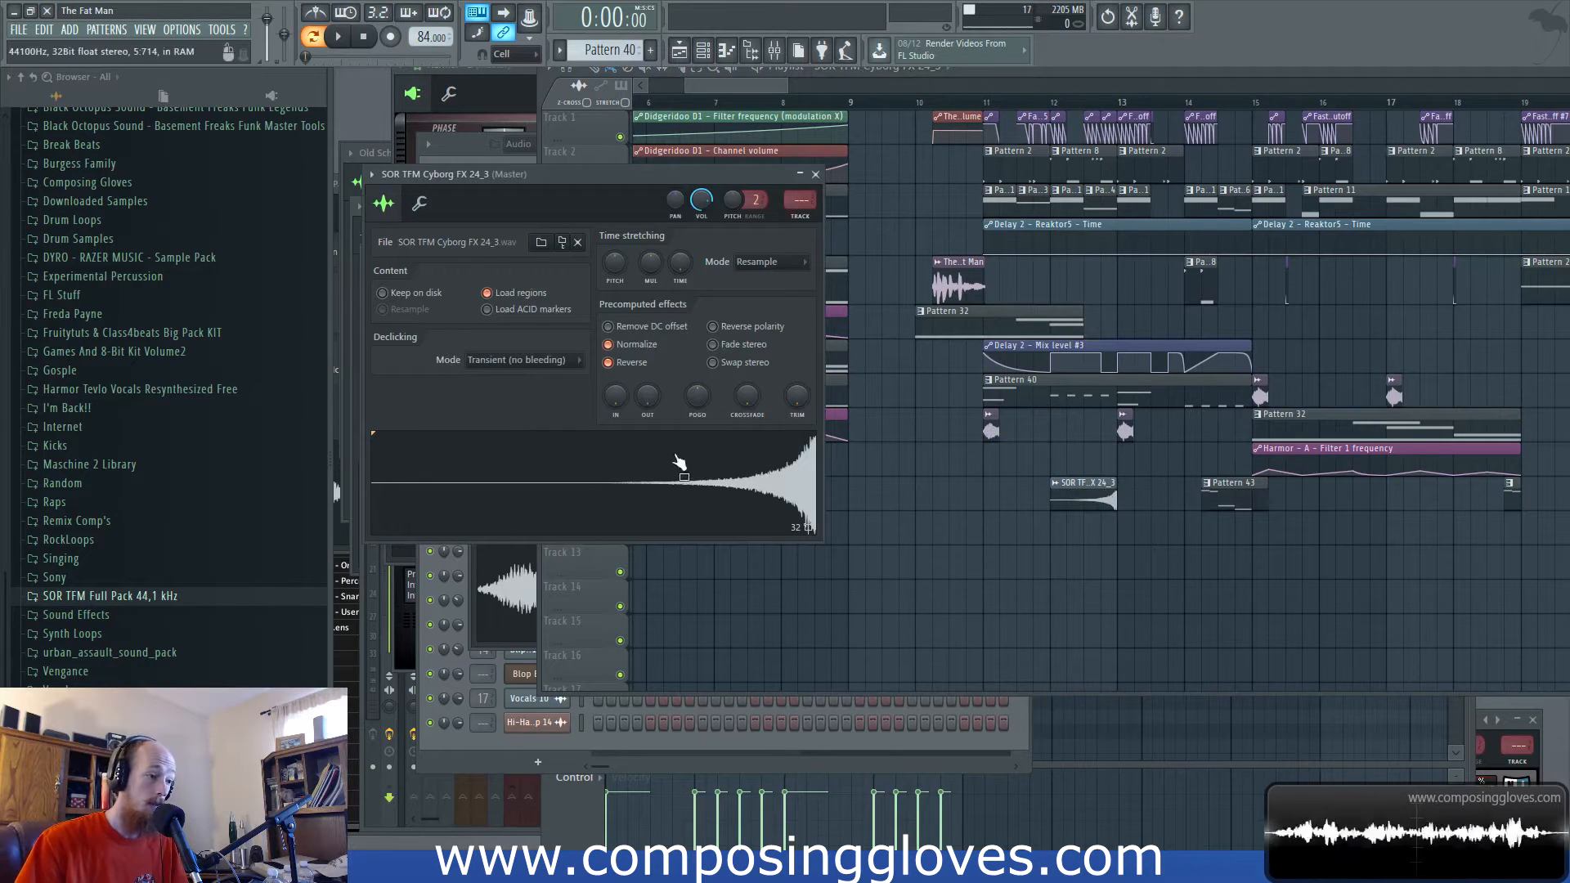
{"action": "left_click_drag", "start_coordinate": [560, 177], "coordinate": [597, 180]}
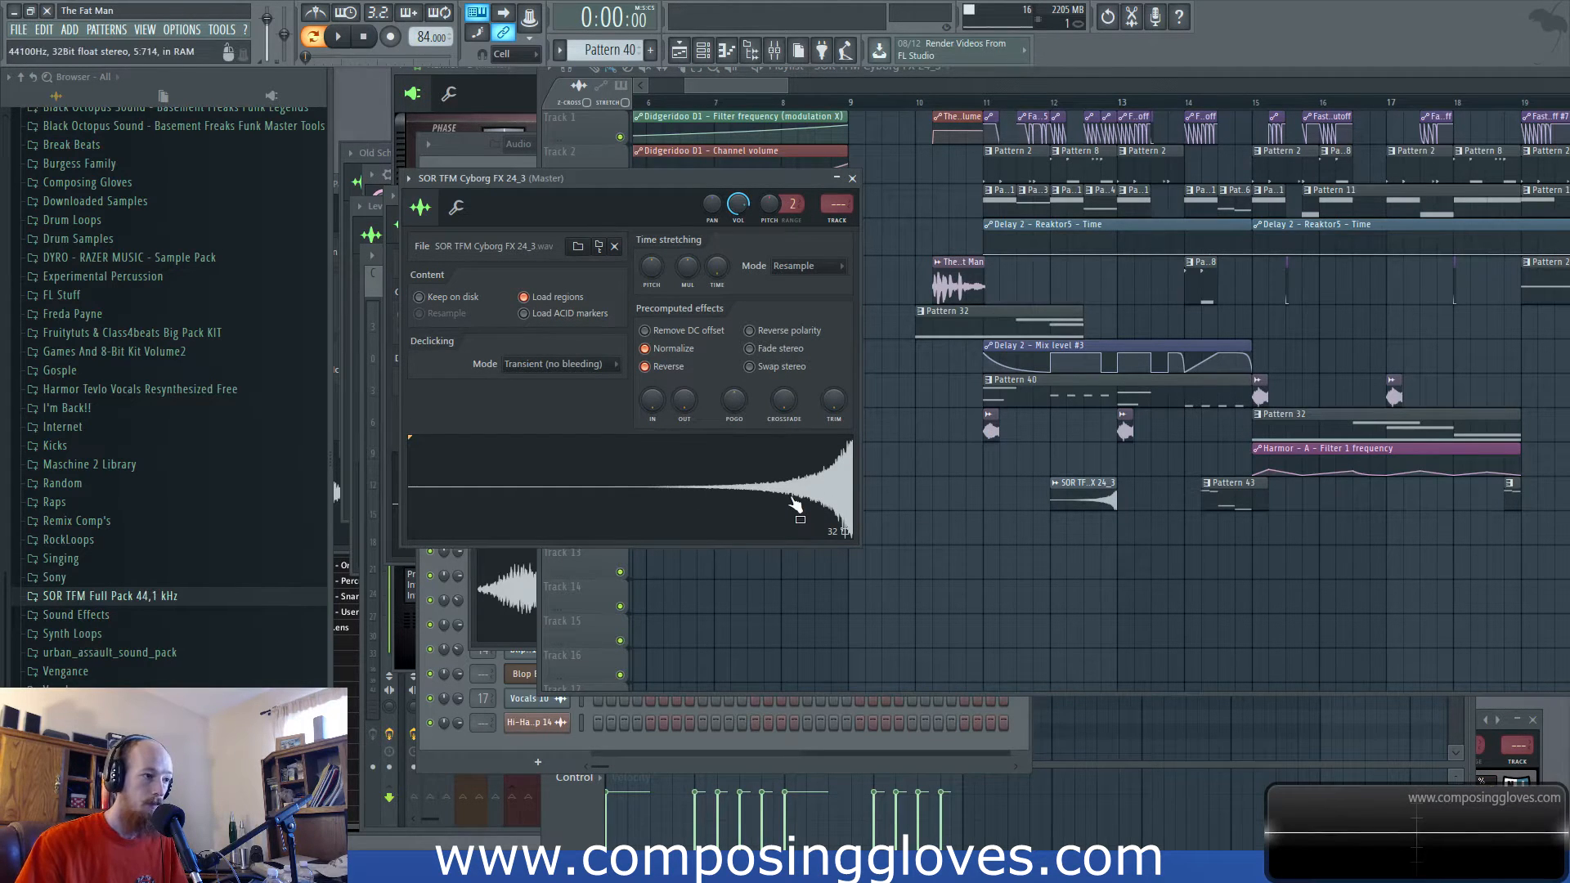
{"action": "left_click", "coordinate": [710, 484]}
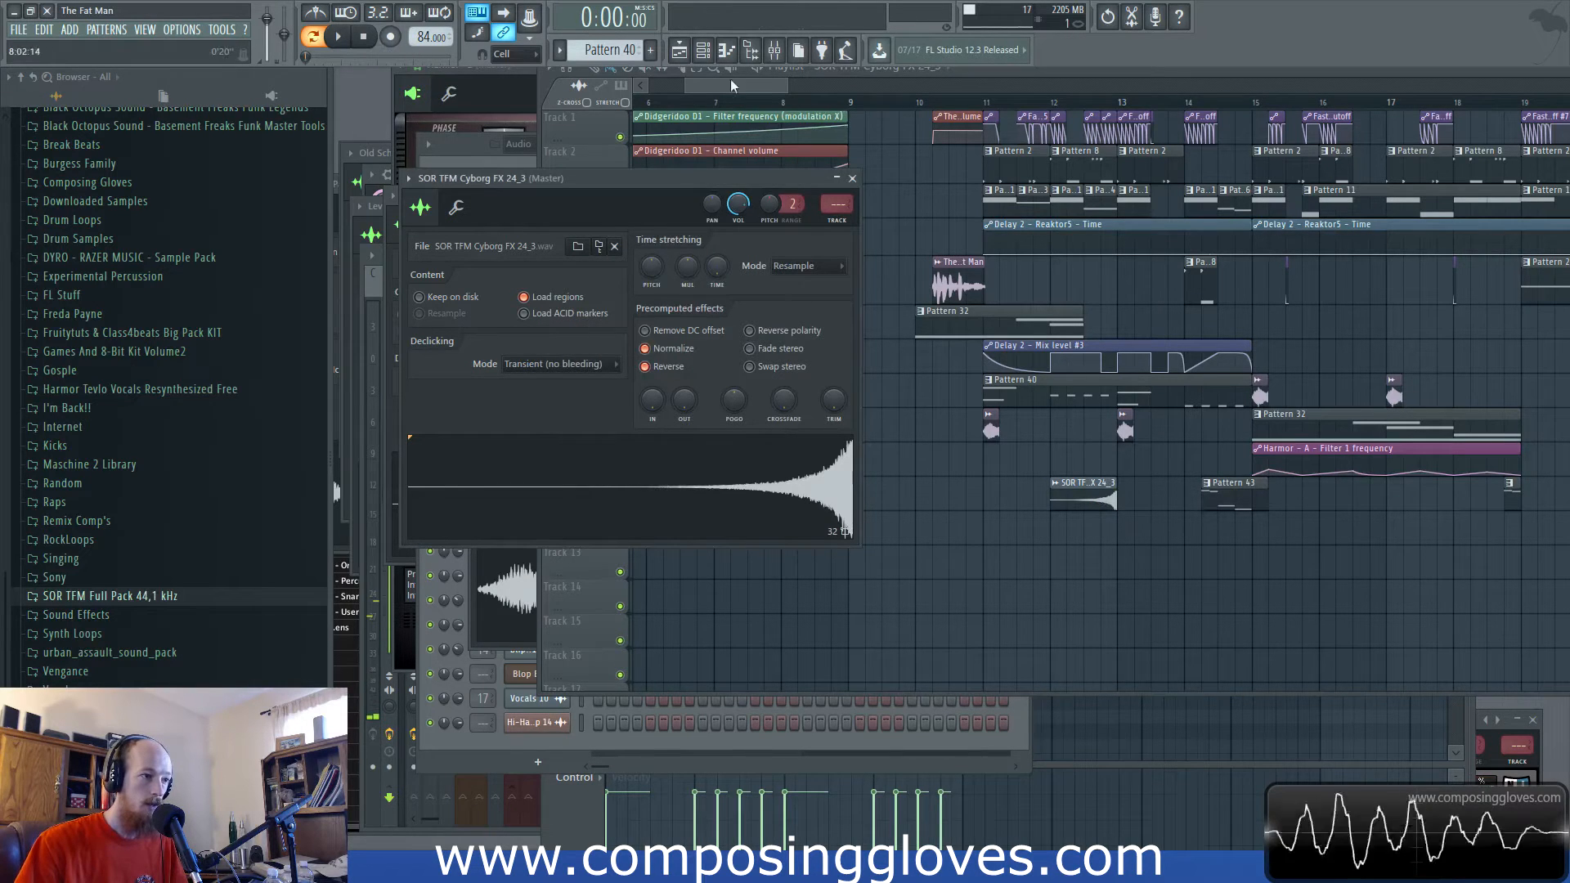
Return to the playlist and examine where the SOR TFM Cyborg FX 24_3 clip sits between bars 12 and 13.
{"action": "left_click_drag", "start_coordinate": [745, 86], "coordinate": [769, 88]}
{"action": "scroll", "coordinate": [864, 535], "scroll_direction": "up", "scroll_amount": 5}
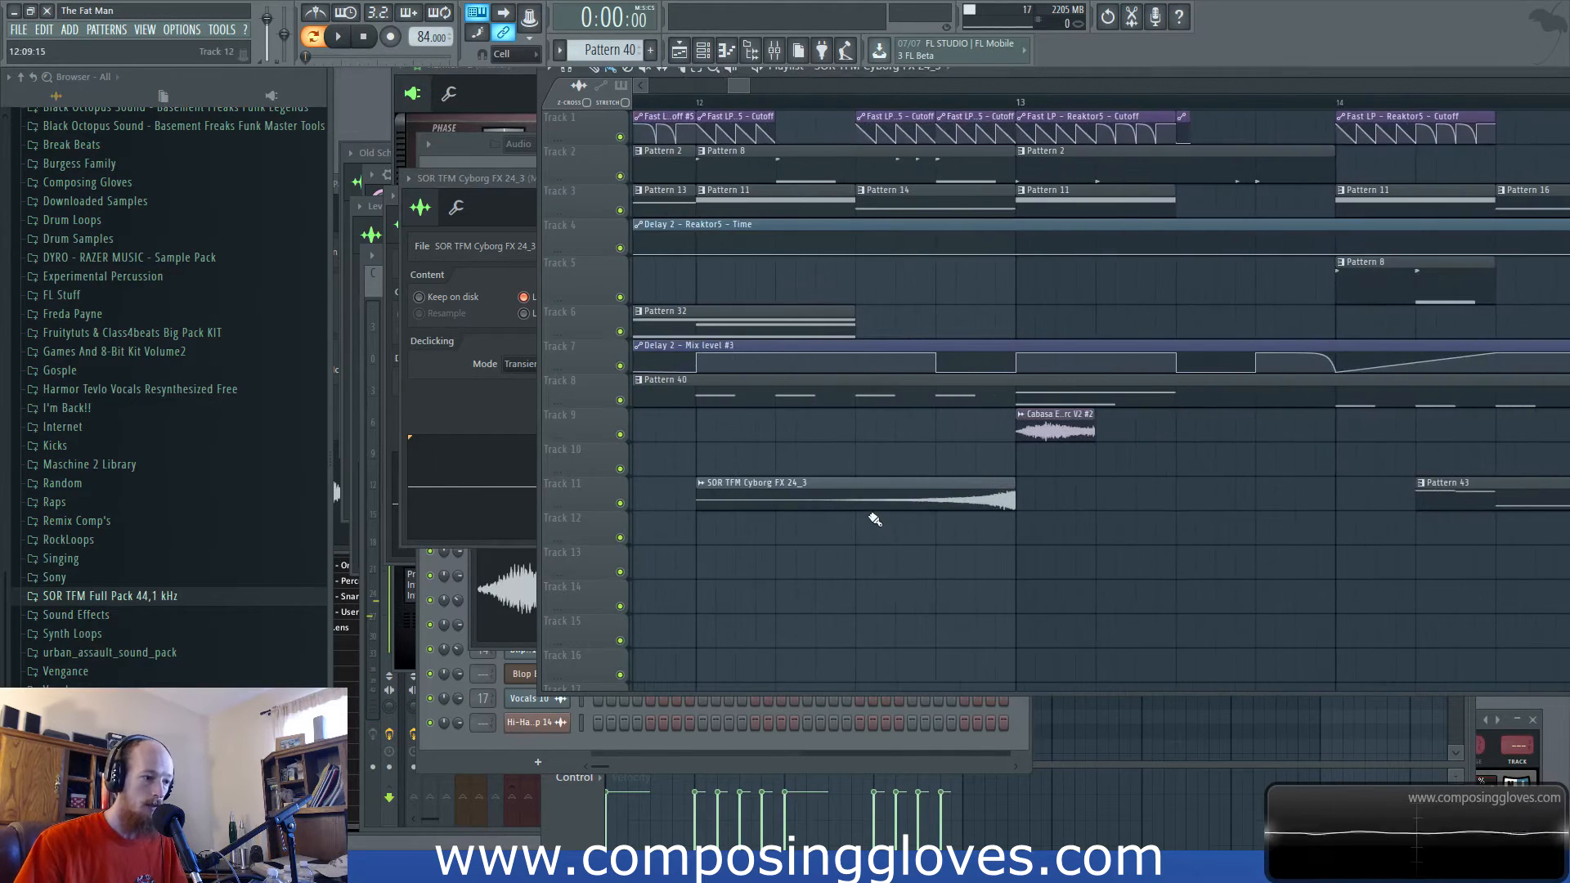
{"action": "scroll", "coordinate": [875, 520], "scroll_direction": "down", "scroll_amount": 4}
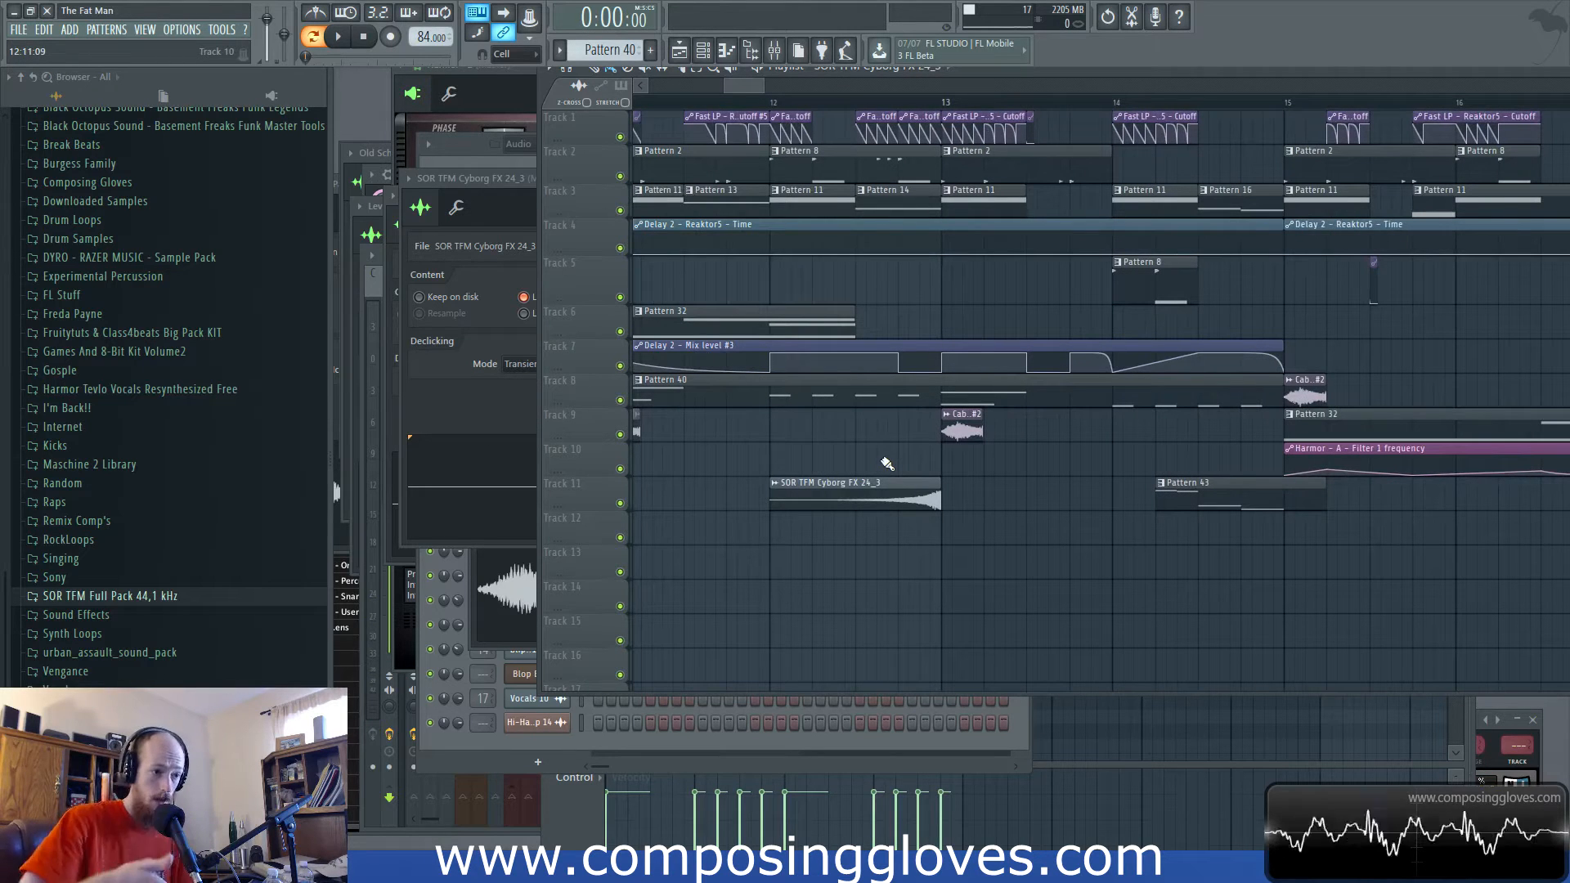
{"action": "scroll", "coordinate": [841, 458], "scroll_direction": "down", "scroll_amount": 3}
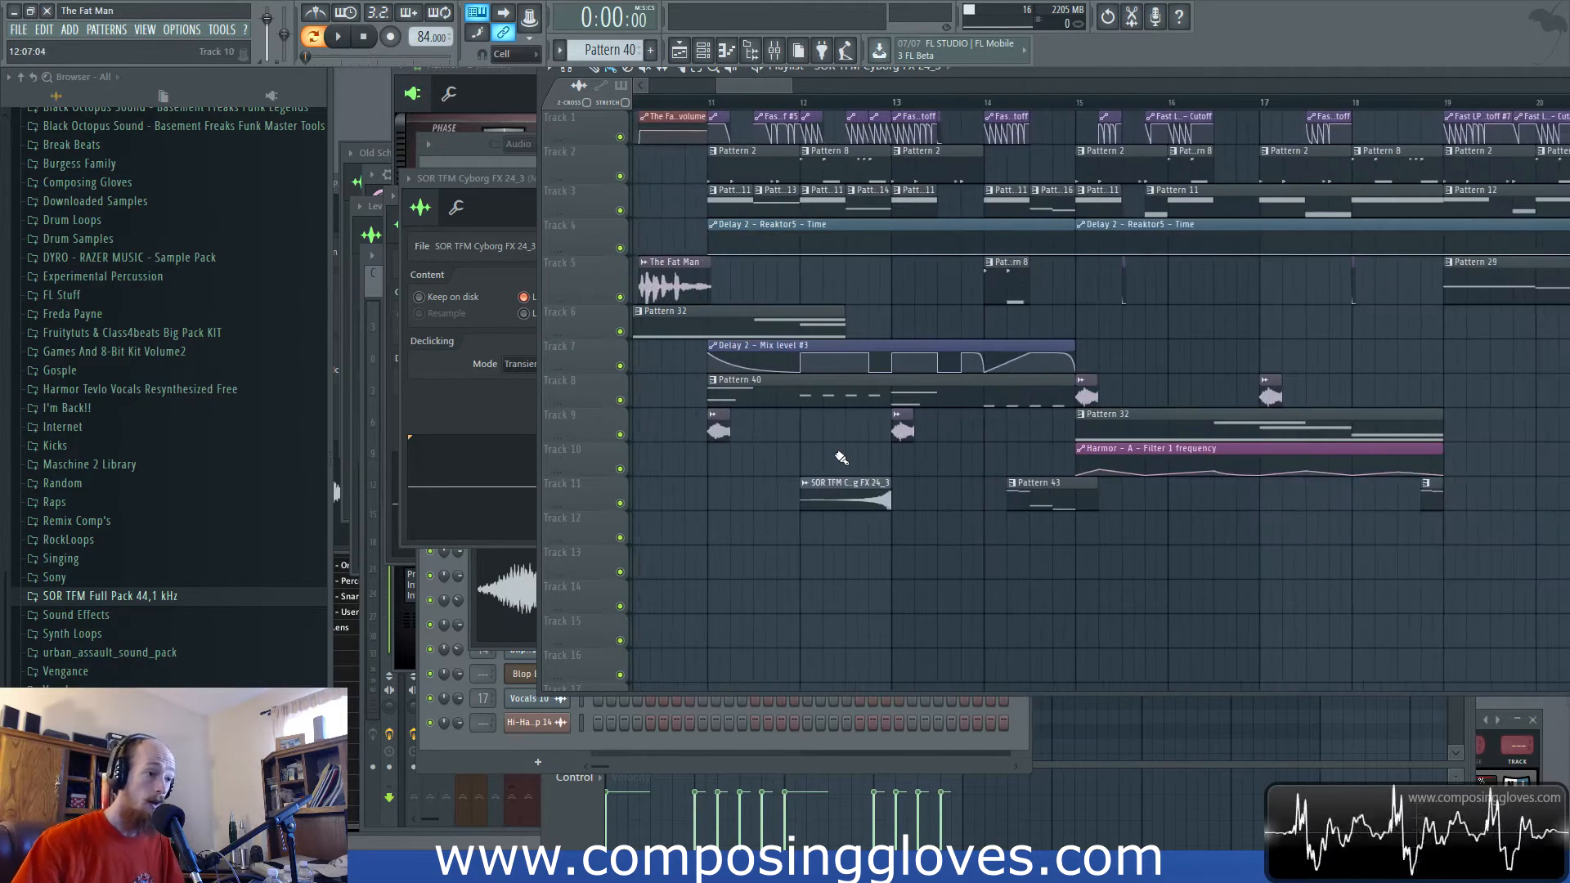
{"action": "scroll", "coordinate": [841, 458], "scroll_direction": "down", "scroll_amount": 2}
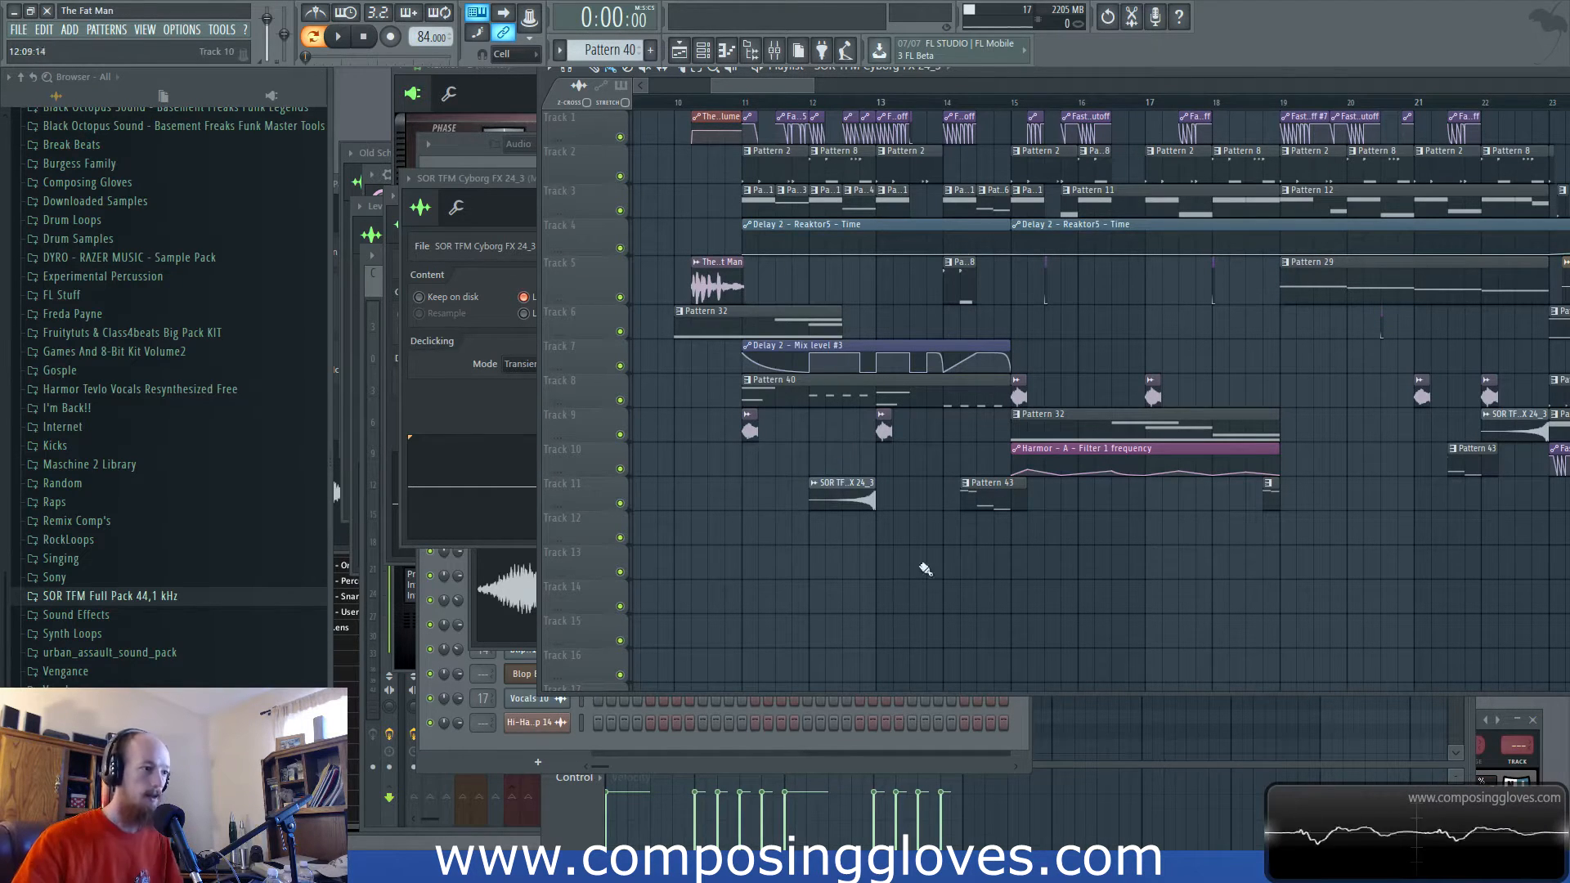
Open Pattern 32 from track 6, view its Harmor synth and return to the playlist.
{"action": "double_click", "coordinate": [782, 324]}
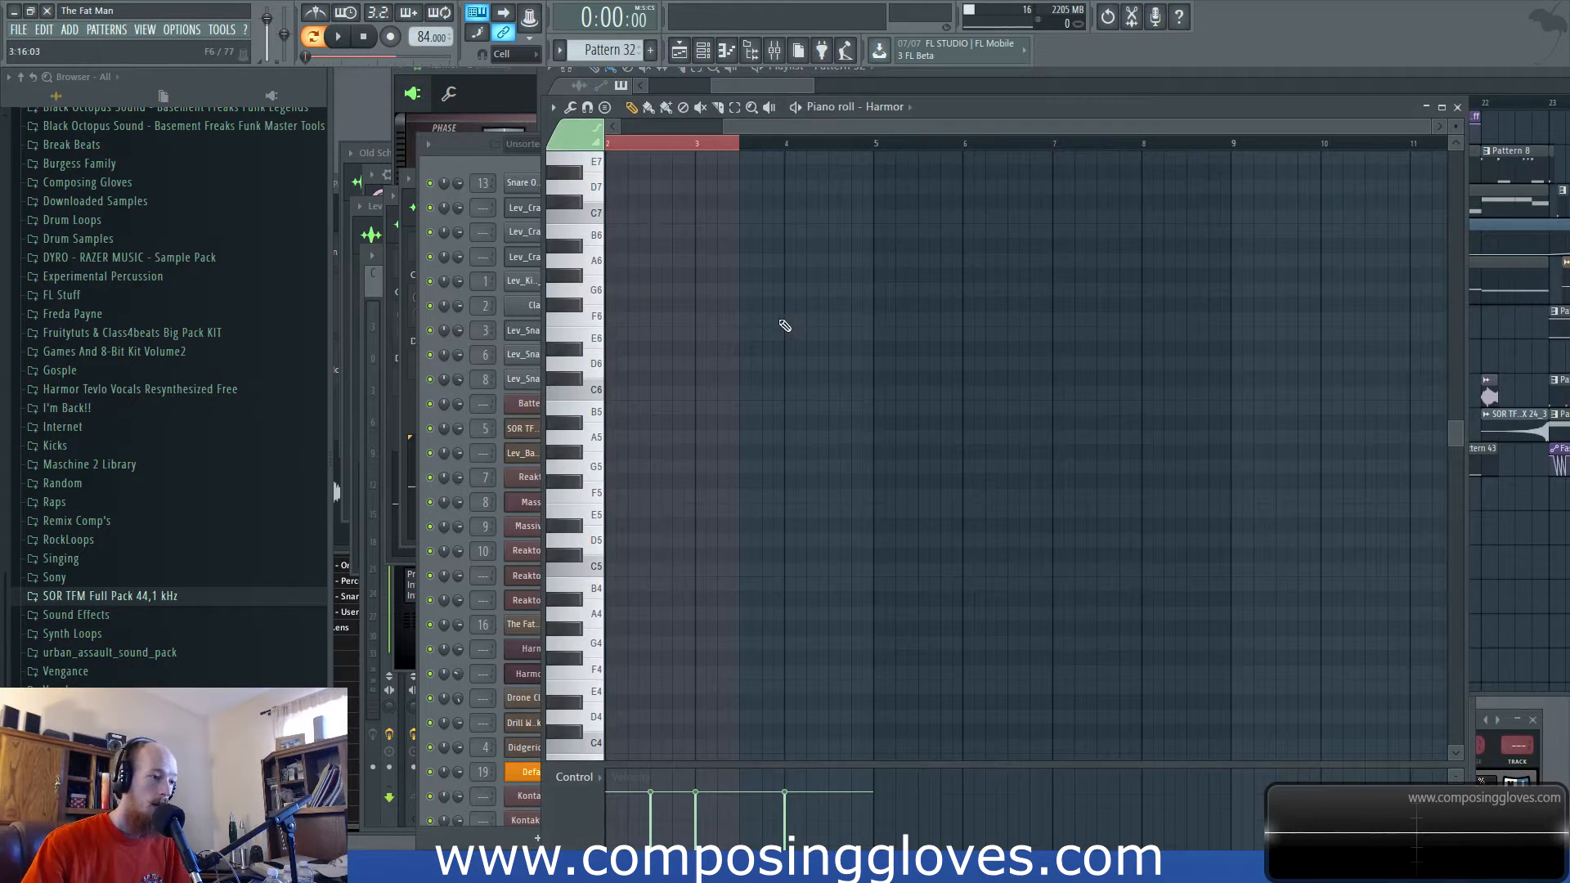
{"action": "key", "text": "F6"}
{"action": "left_click", "coordinate": [551, 648]}
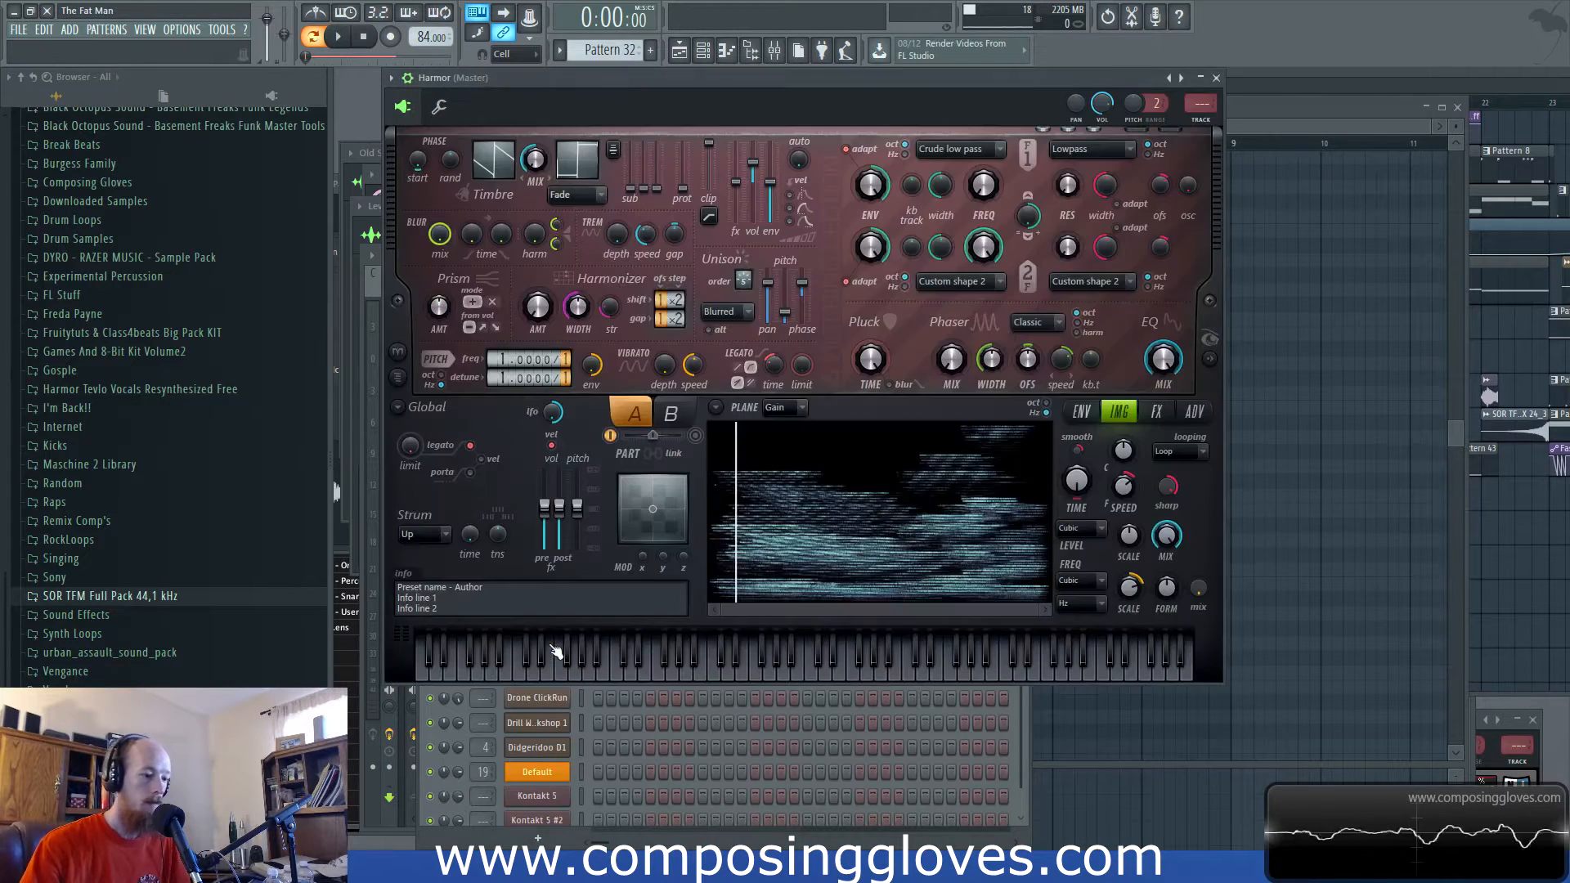
{"action": "left_click", "coordinate": [1317, 78]}
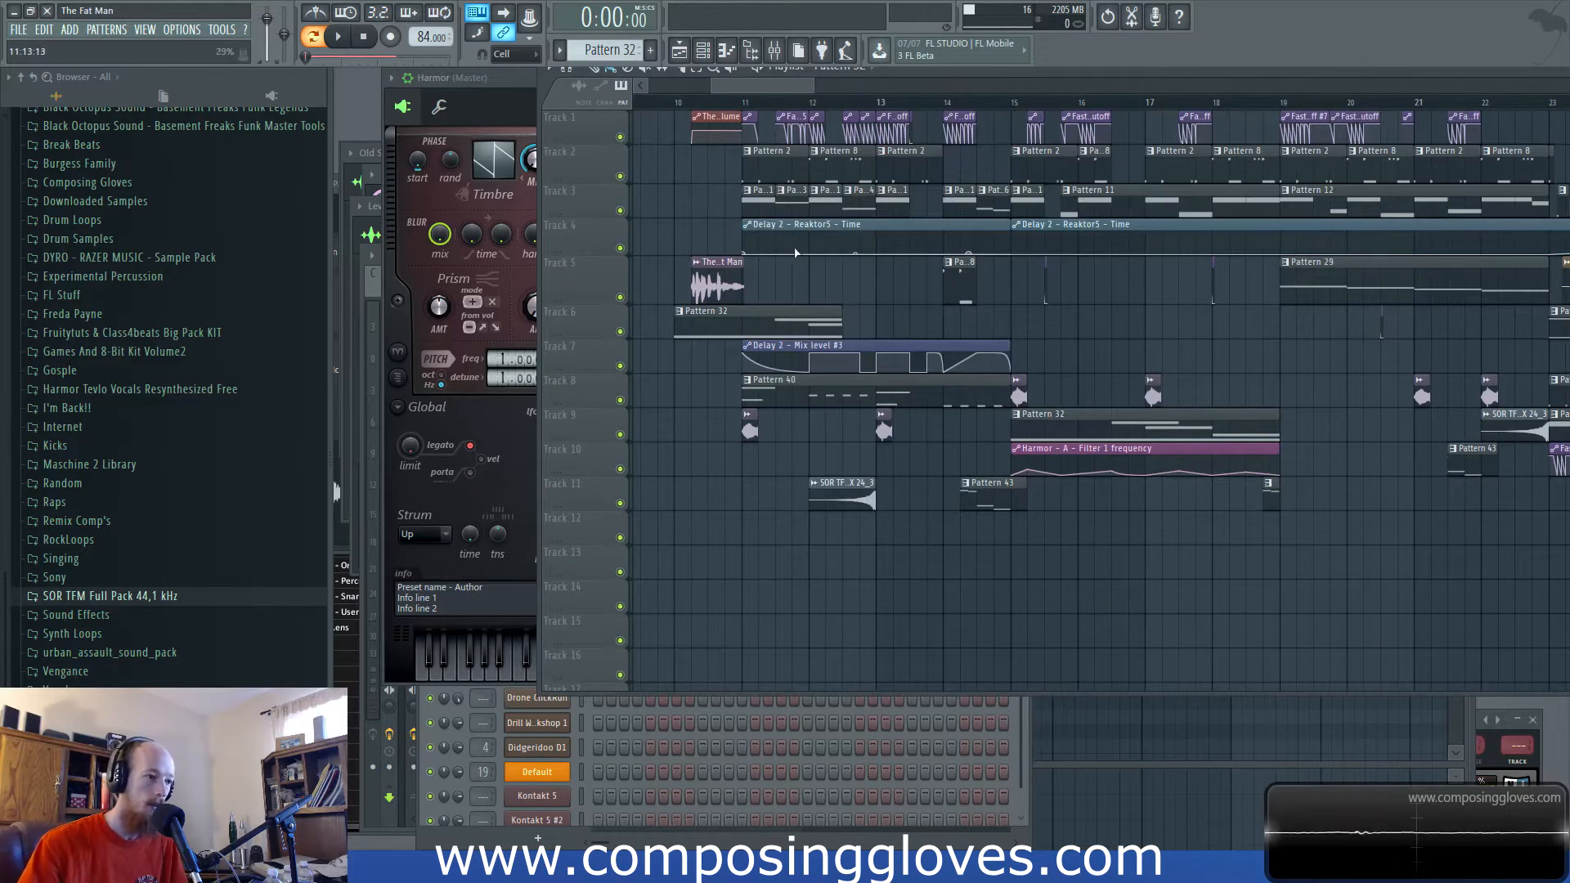
Examine the pattern, delay automation and sample clips from bar 11 in the playlist.
{"action": "scroll", "coordinate": [795, 255], "scroll_direction": "up", "scroll_amount": 2}
{"action": "left_click_drag", "start_coordinate": [795, 301], "coordinate": [1314, 354]}
{"action": "scroll", "coordinate": [1265, 395], "scroll_direction": "down", "scroll_amount": 4}
{"action": "scroll", "coordinate": [1265, 397], "scroll_direction": "down", "scroll_amount": 2}
{"action": "scroll", "coordinate": [1304, 445], "scroll_direction": "up", "scroll_amount": 6}
{"action": "left_click_drag", "start_coordinate": [1420, 309], "coordinate": [690, 442]}
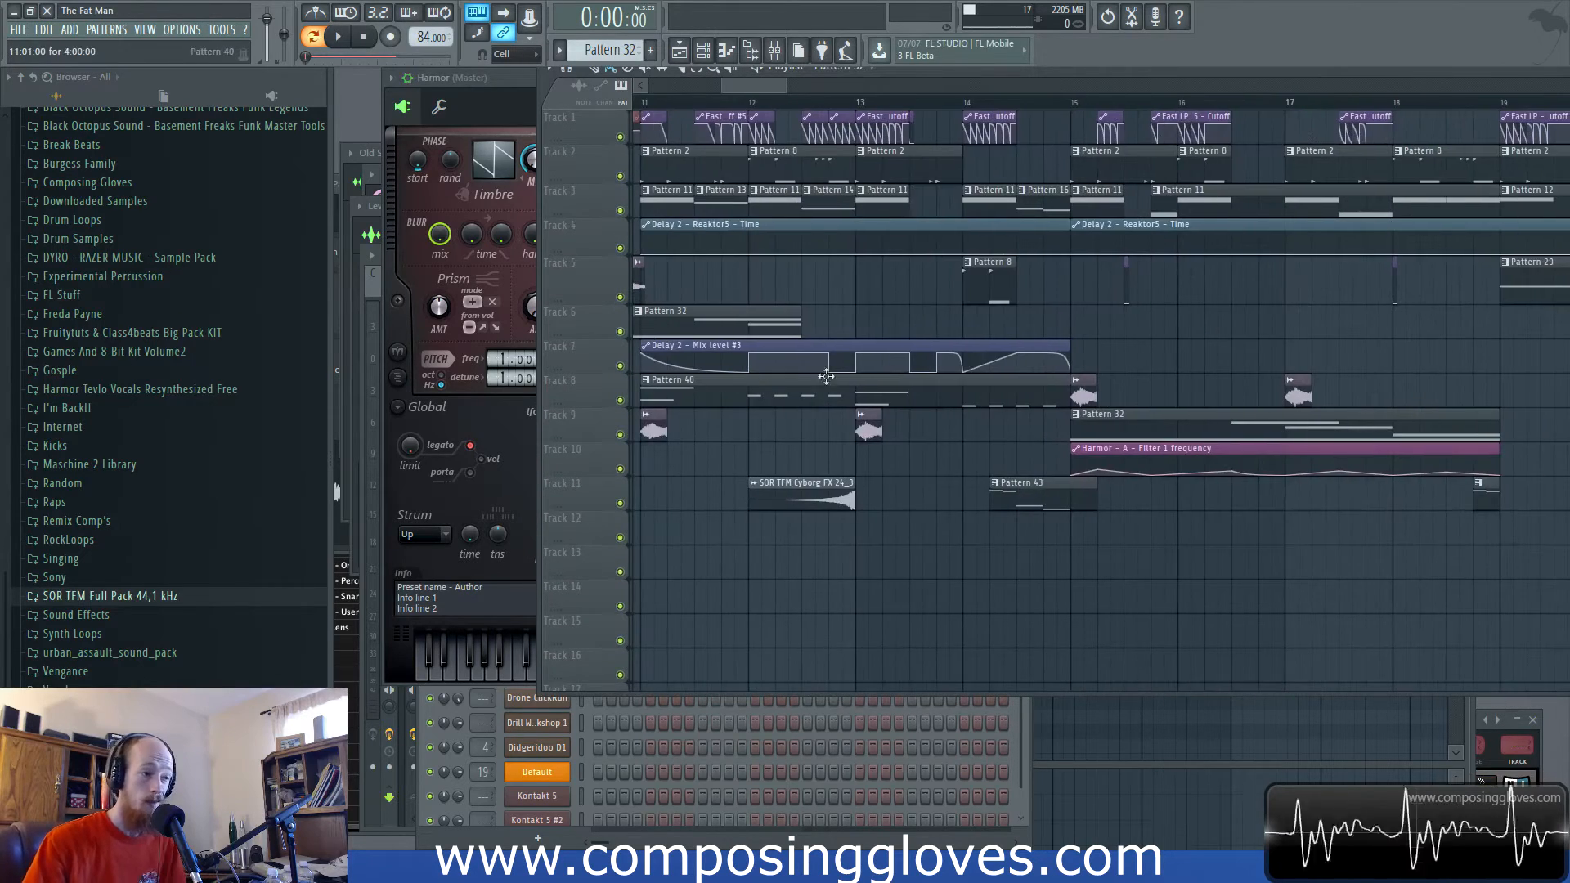
{"action": "left_click_drag", "start_coordinate": [824, 391], "coordinate": [1170, 414]}
{"action": "left_click_drag", "start_coordinate": [1122, 320], "coordinate": [1033, 406]}
{"action": "scroll", "coordinate": [999, 348], "scroll_direction": "up", "scroll_amount": 3}
{"action": "left_click_drag", "start_coordinate": [1032, 305], "coordinate": [1021, 393]}
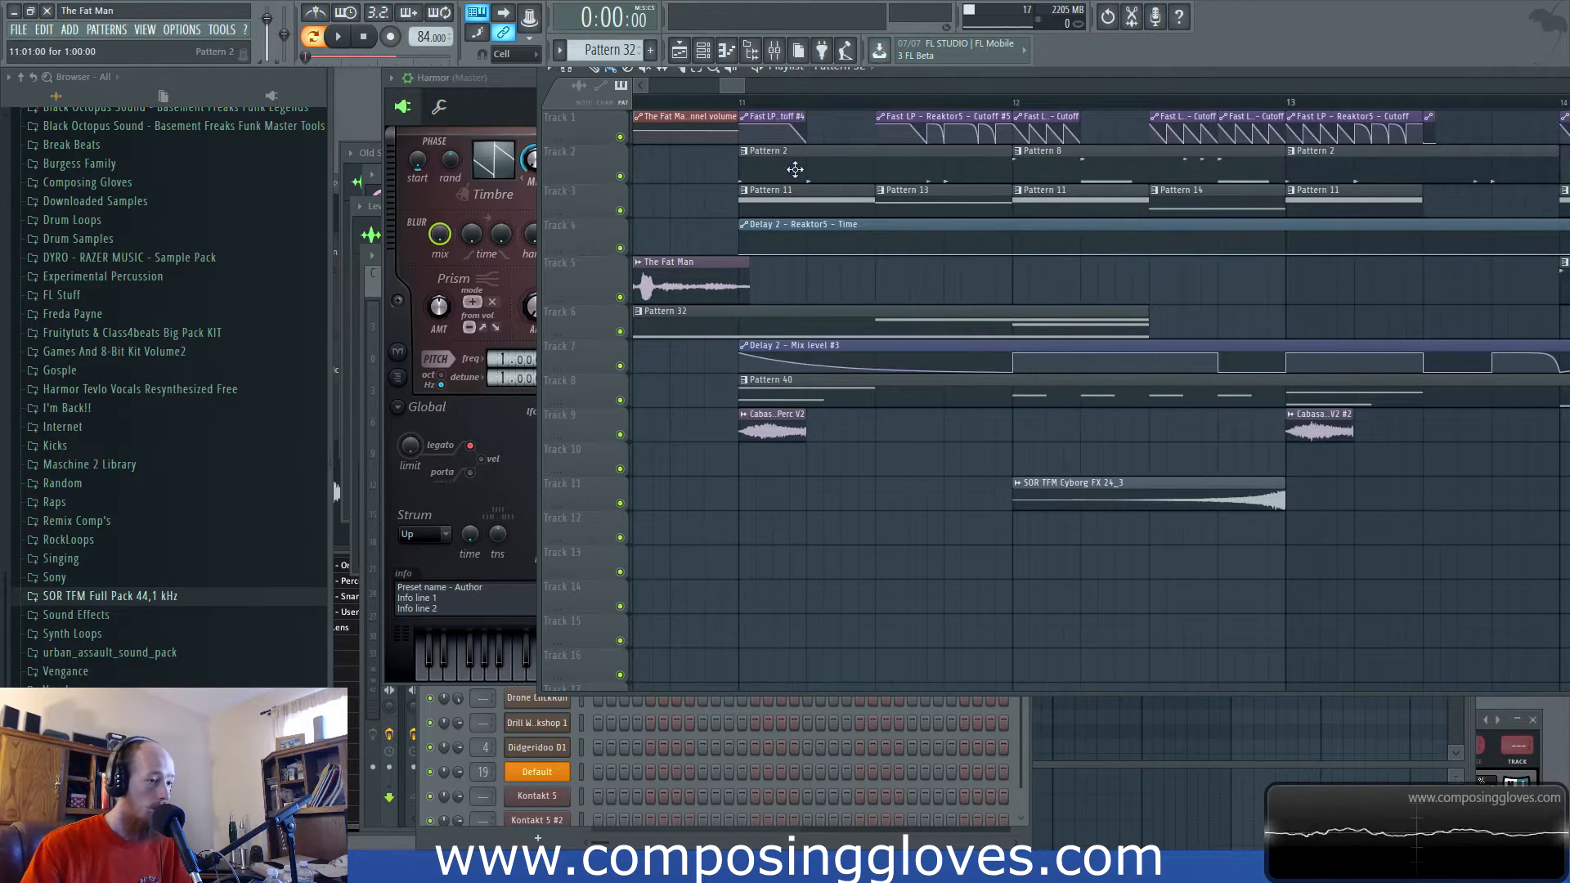
Compare the Pattern 2, Pattern 8 and Pattern 11 clips on tracks 2 and 3 across bars 11 to 19.
{"action": "scroll", "coordinate": [949, 188], "scroll_direction": "down", "scroll_amount": 4}
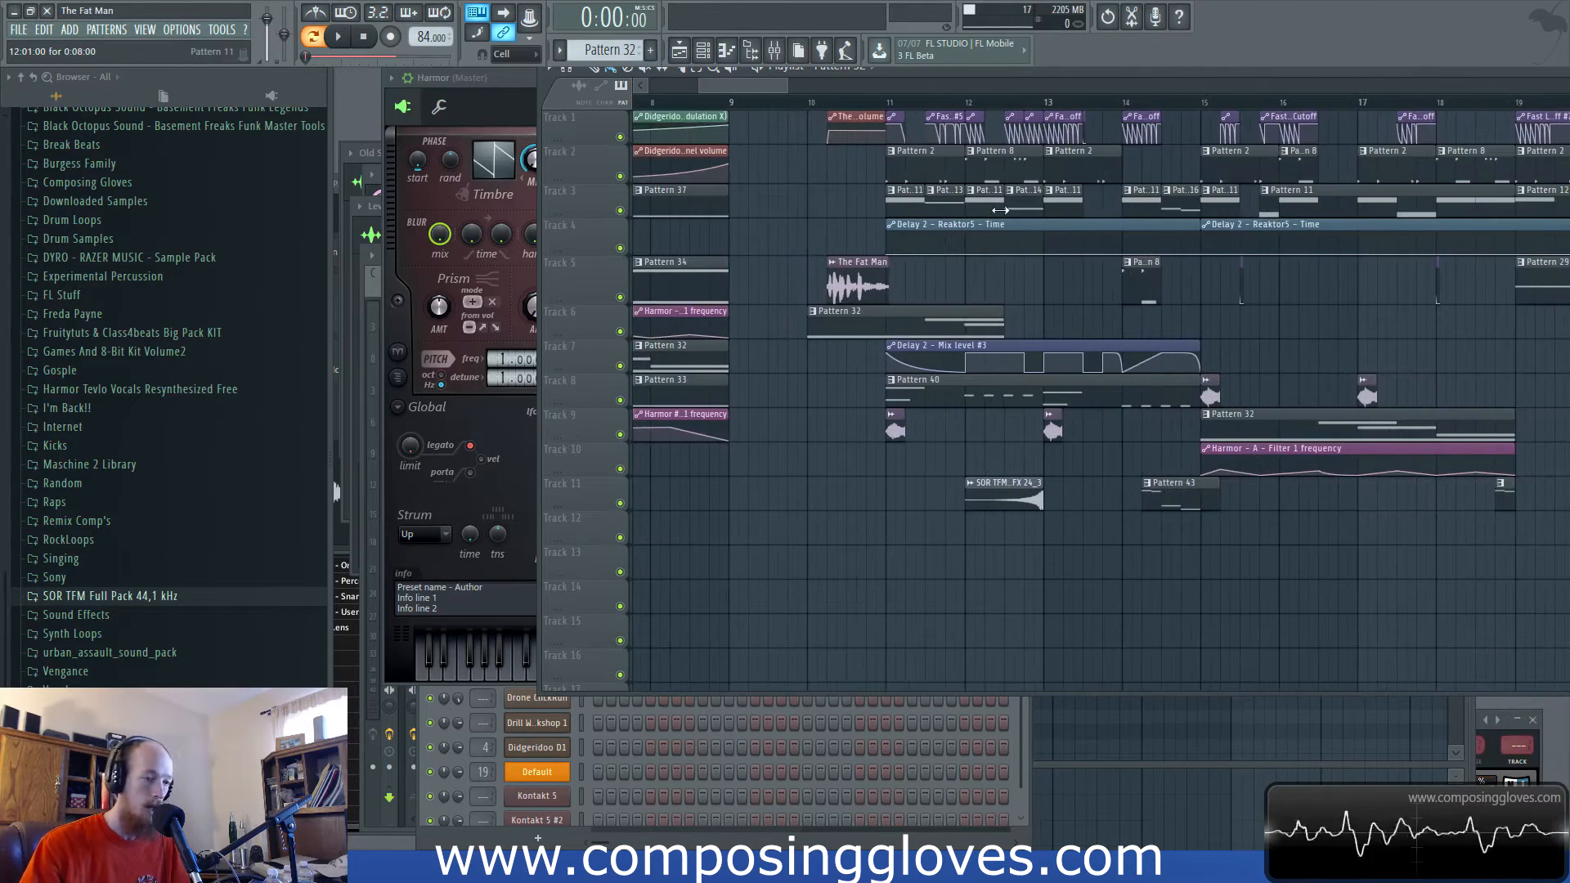
{"action": "scroll", "coordinate": [1285, 236], "scroll_direction": "down", "scroll_amount": 3}
{"action": "scroll", "coordinate": [1285, 236], "scroll_direction": "up", "scroll_amount": 2}
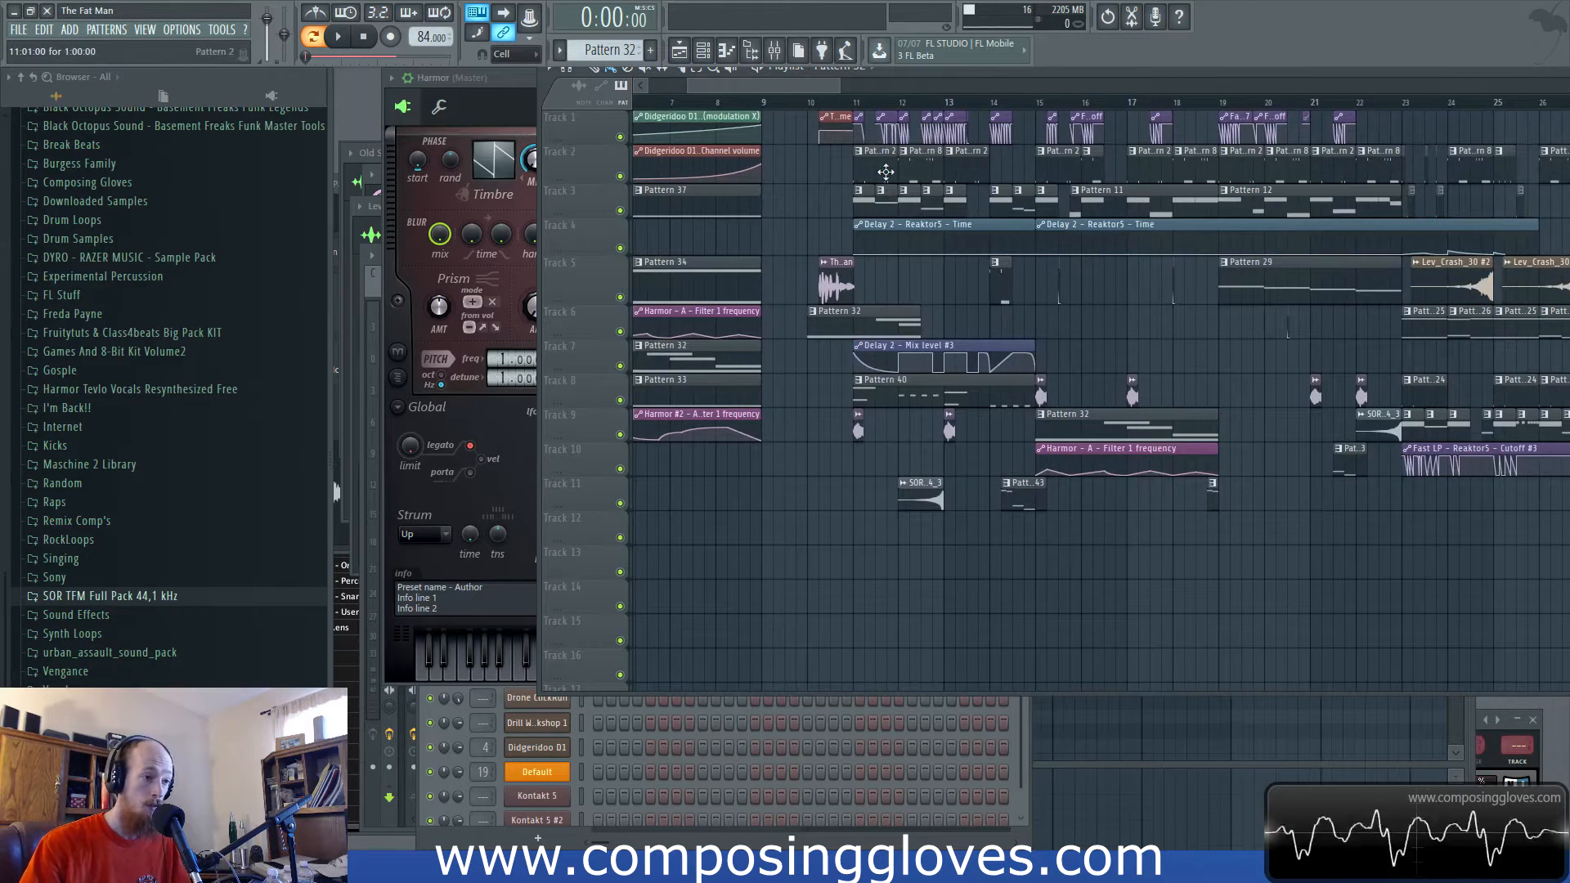
{"action": "scroll", "coordinate": [891, 208], "scroll_direction": "up", "scroll_amount": 3}
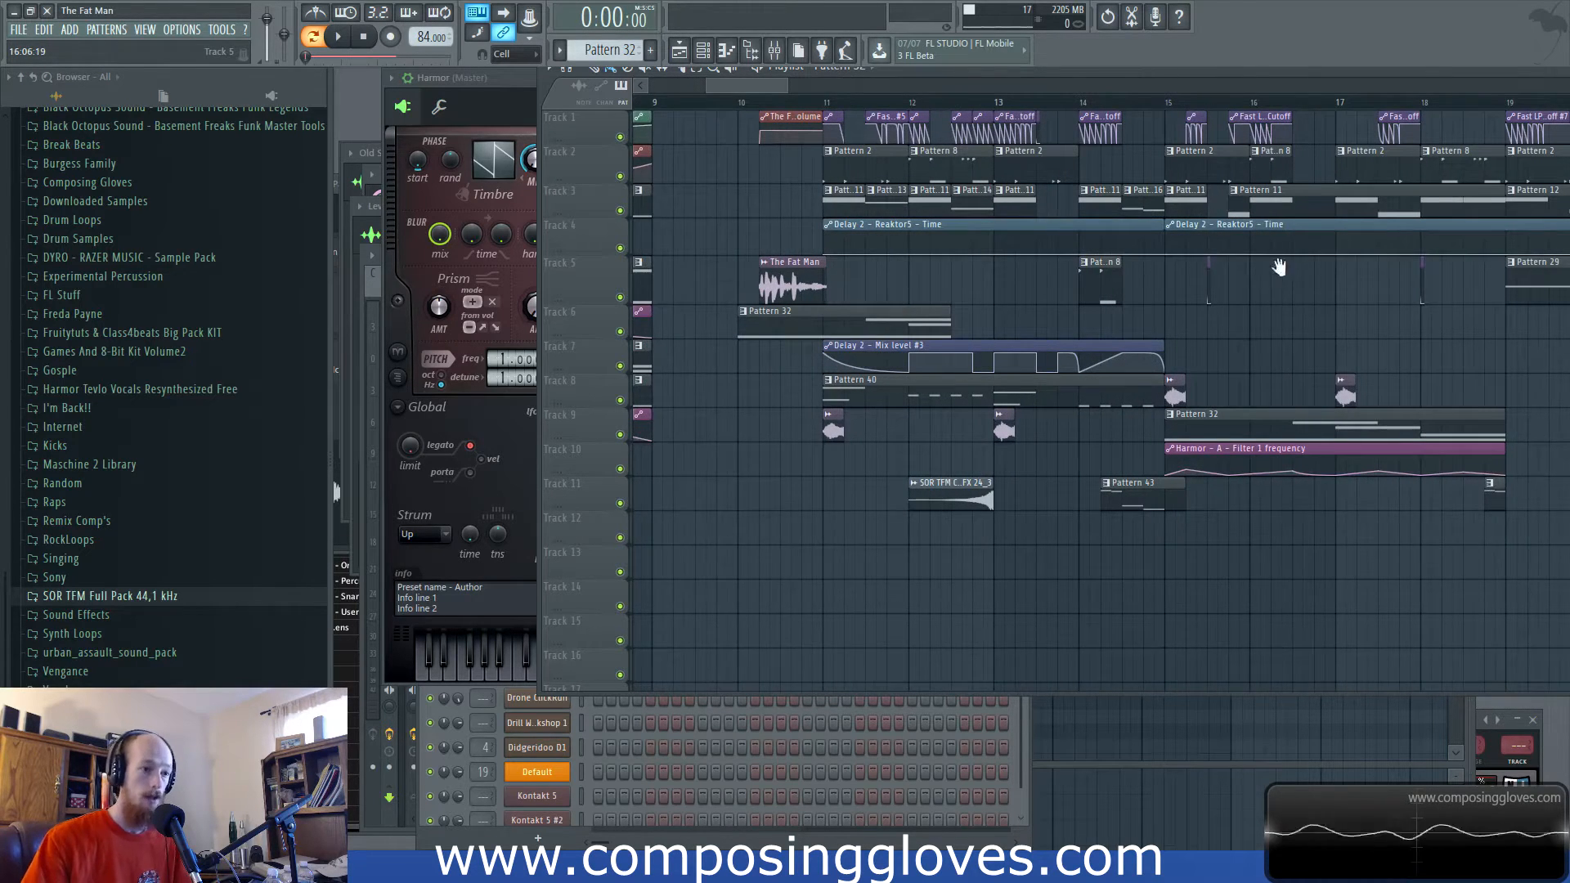
{"action": "scroll", "coordinate": [1180, 273], "scroll_direction": "right", "scroll_amount": 1}
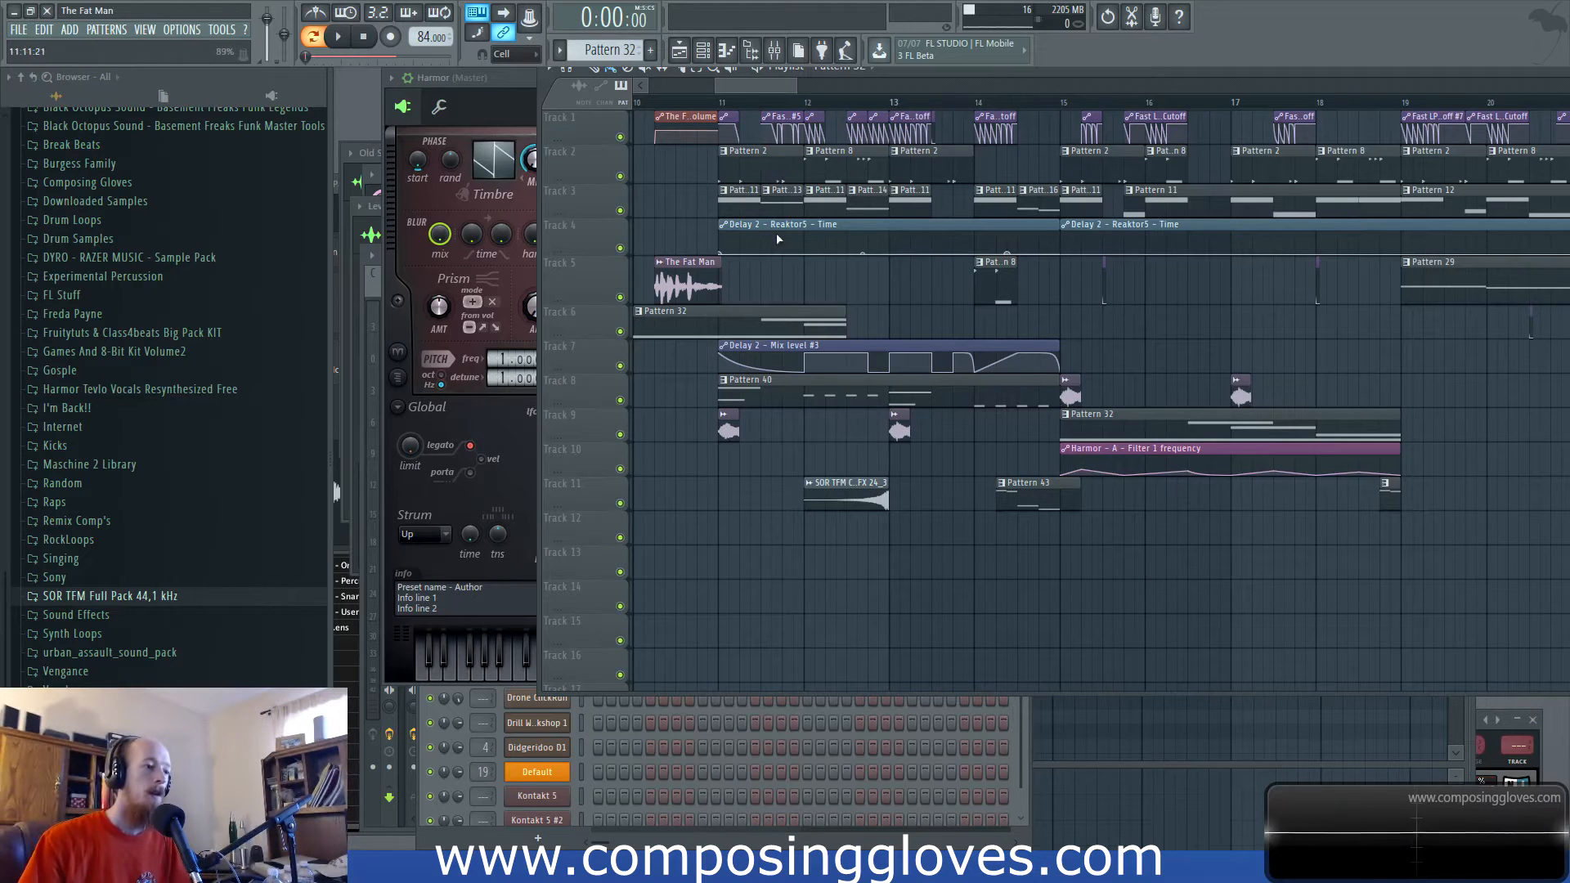
Open the Pattern 11 clip at bar 11 on track 3 and view its notes and the Reaktor5 Razor synth that plays them.
{"action": "double_click", "coordinate": [748, 201]}
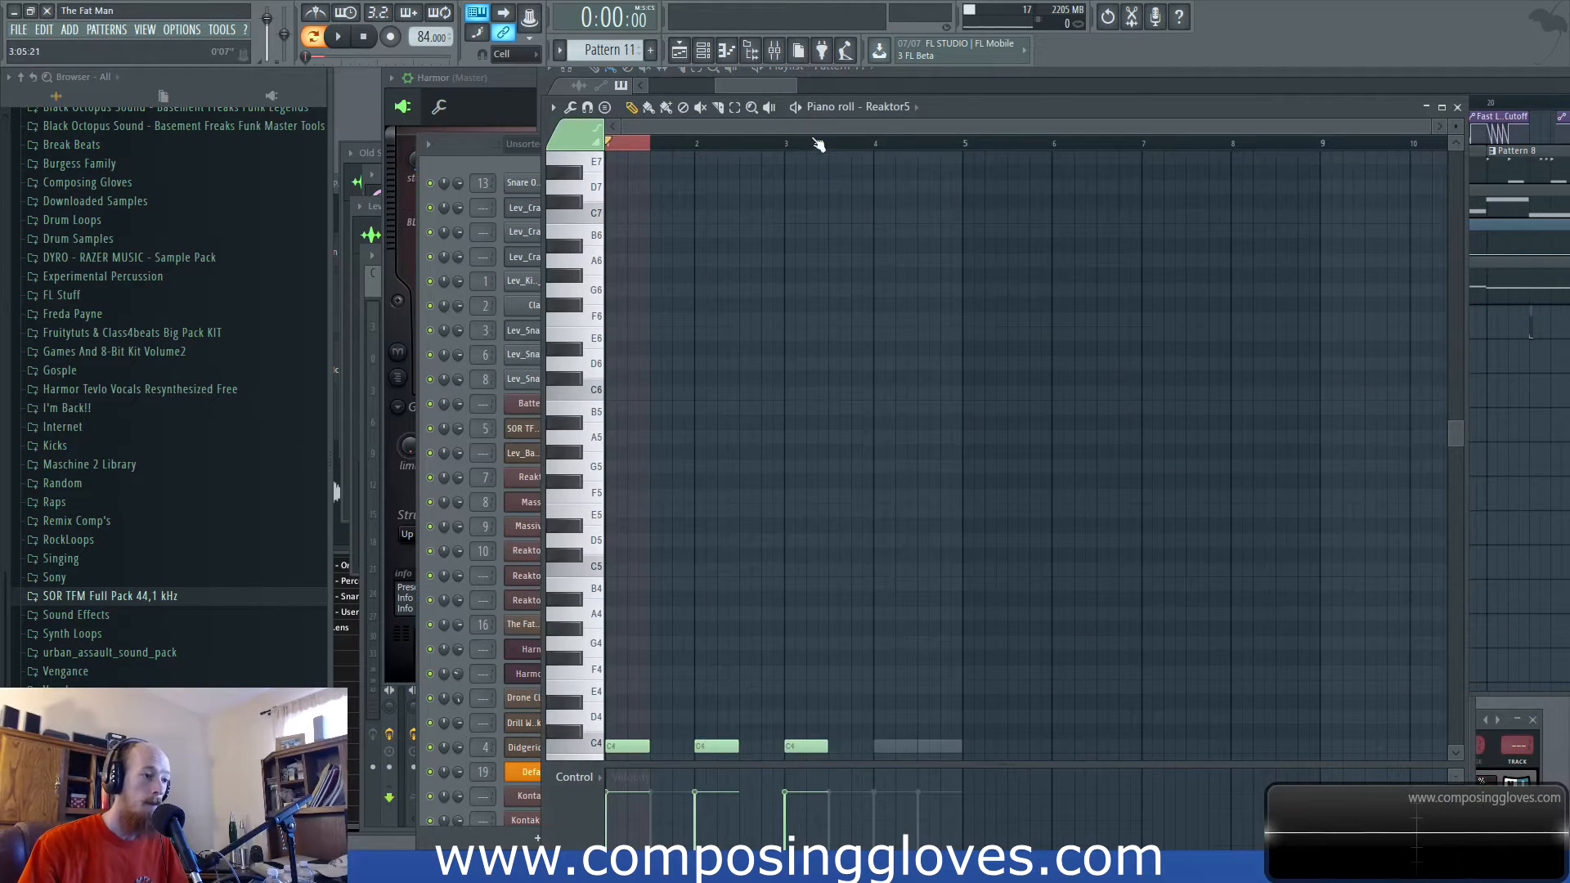
{"action": "scroll", "coordinate": [824, 512], "scroll_direction": "down", "scroll_amount": 5}
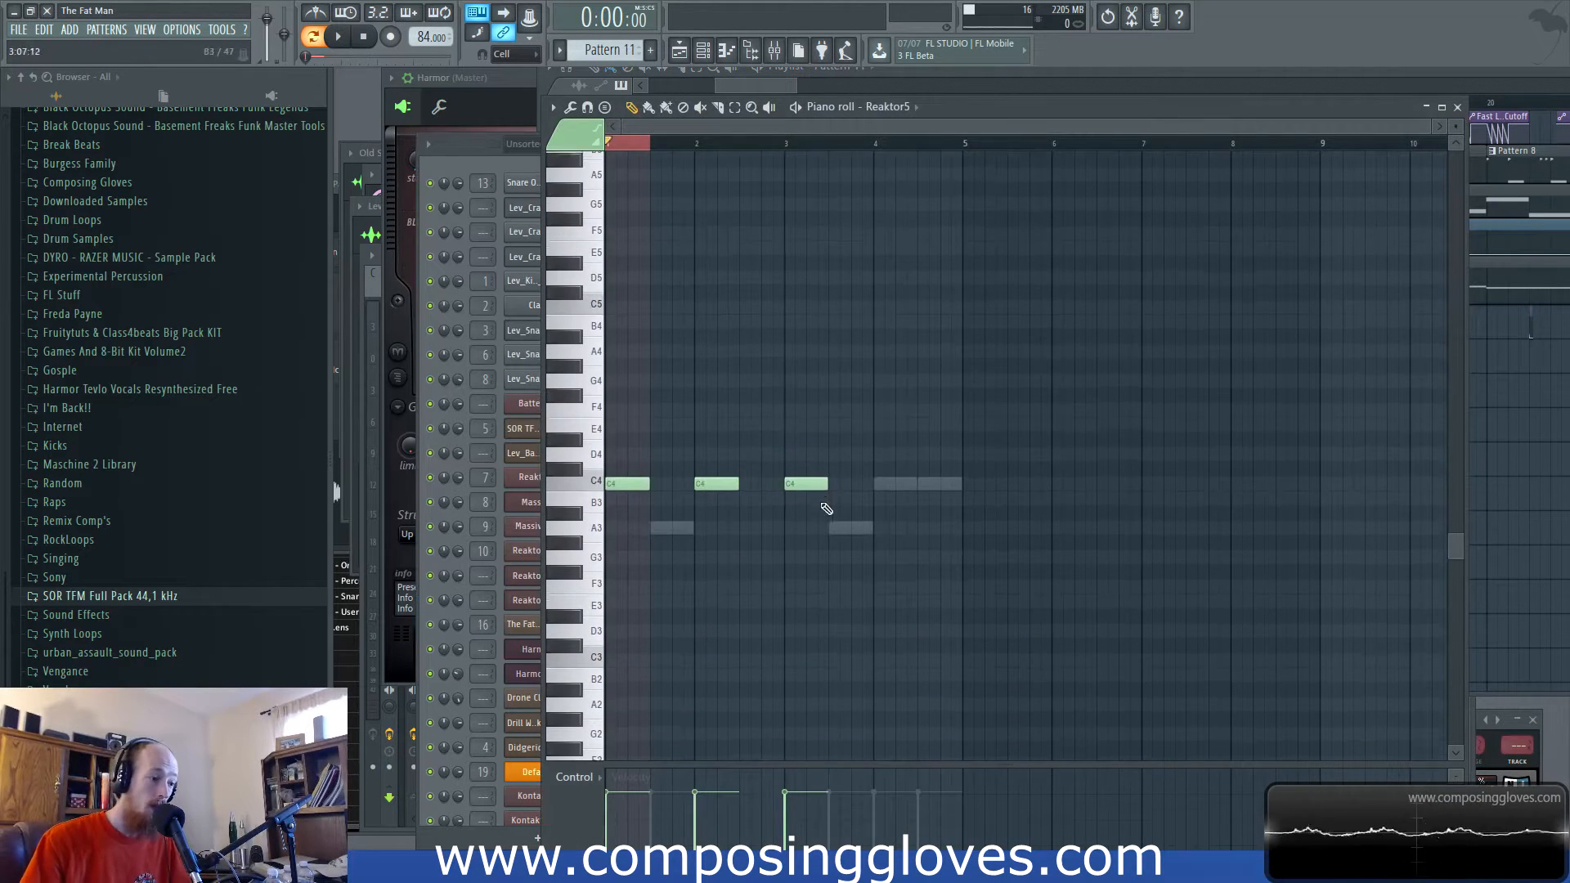
{"action": "left_click", "coordinate": [448, 152]}
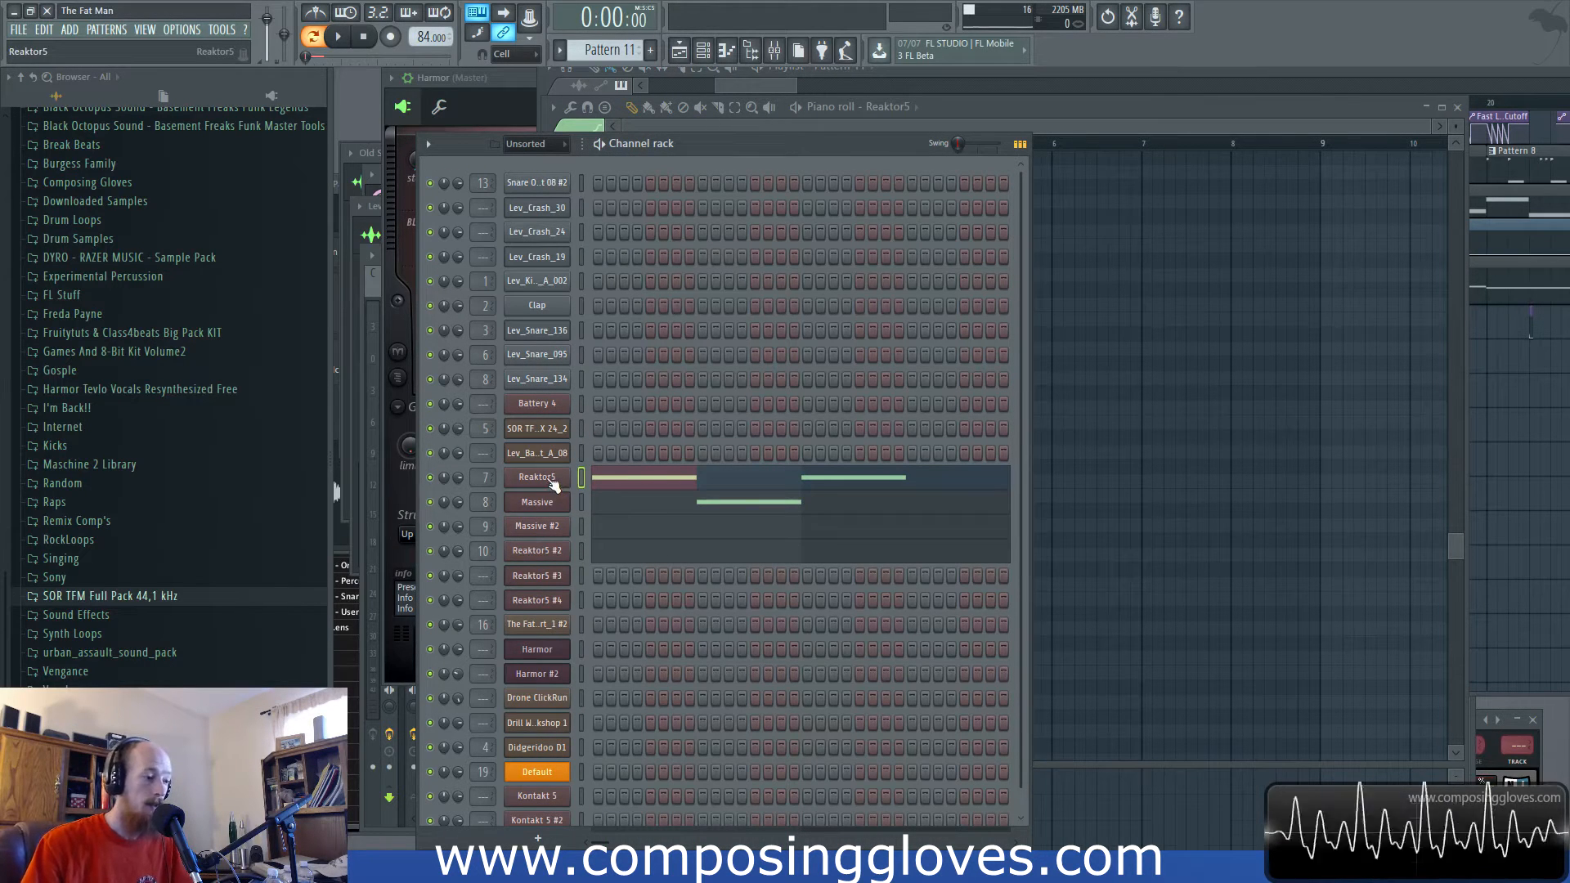
{"action": "left_click_drag", "start_coordinate": [767, 162], "coordinate": [685, 85]}
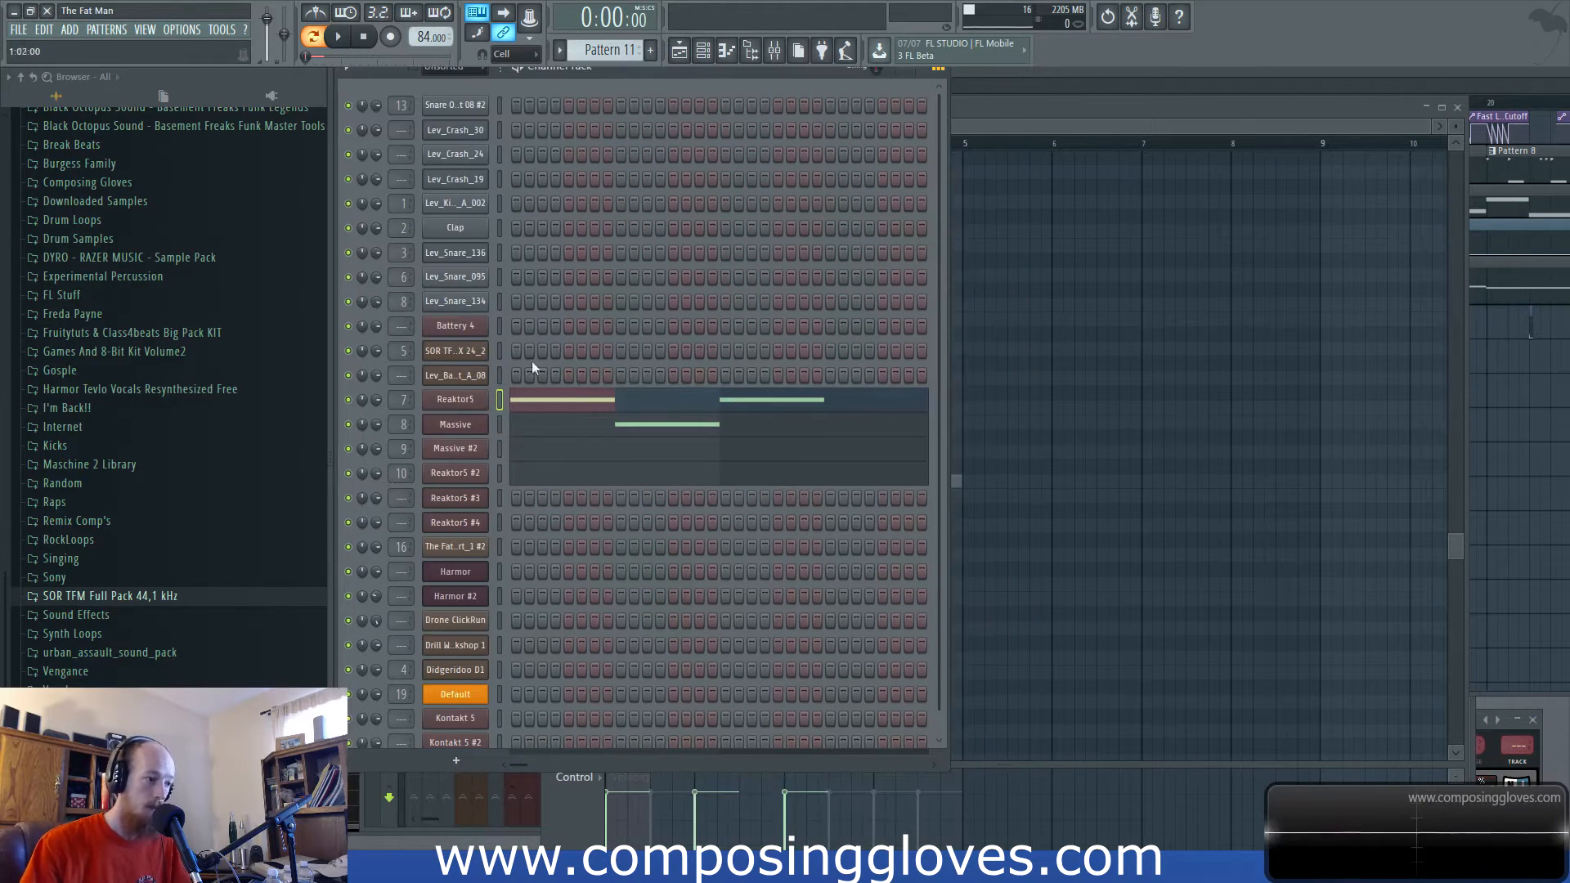
{"action": "left_click", "coordinate": [453, 403]}
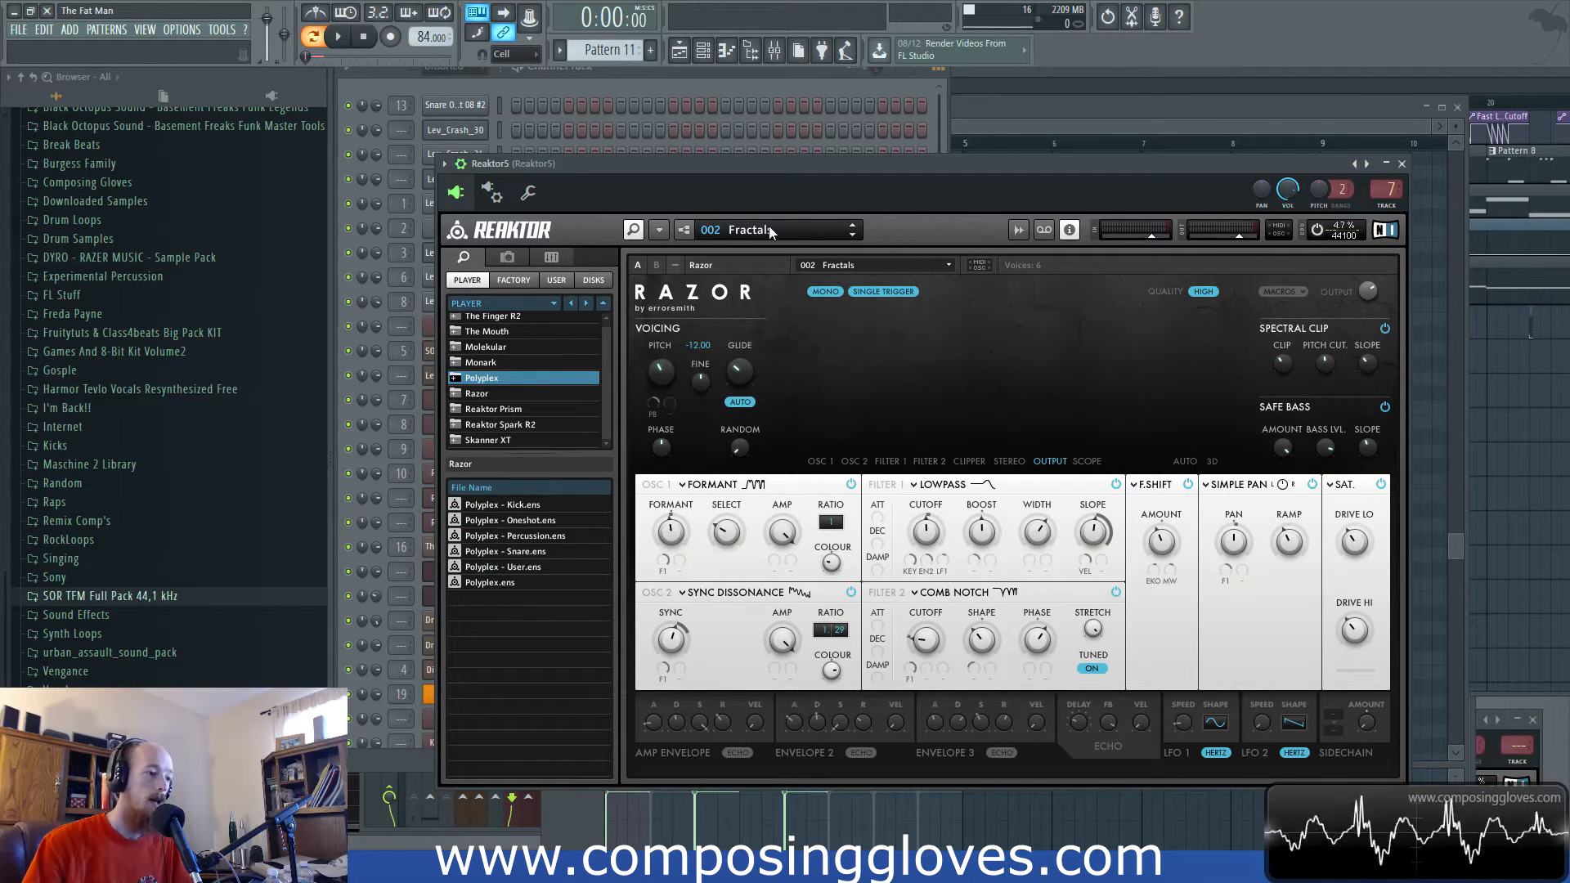
{"action": "left_click_drag", "start_coordinate": [1020, 164], "coordinate": [1070, 100]}
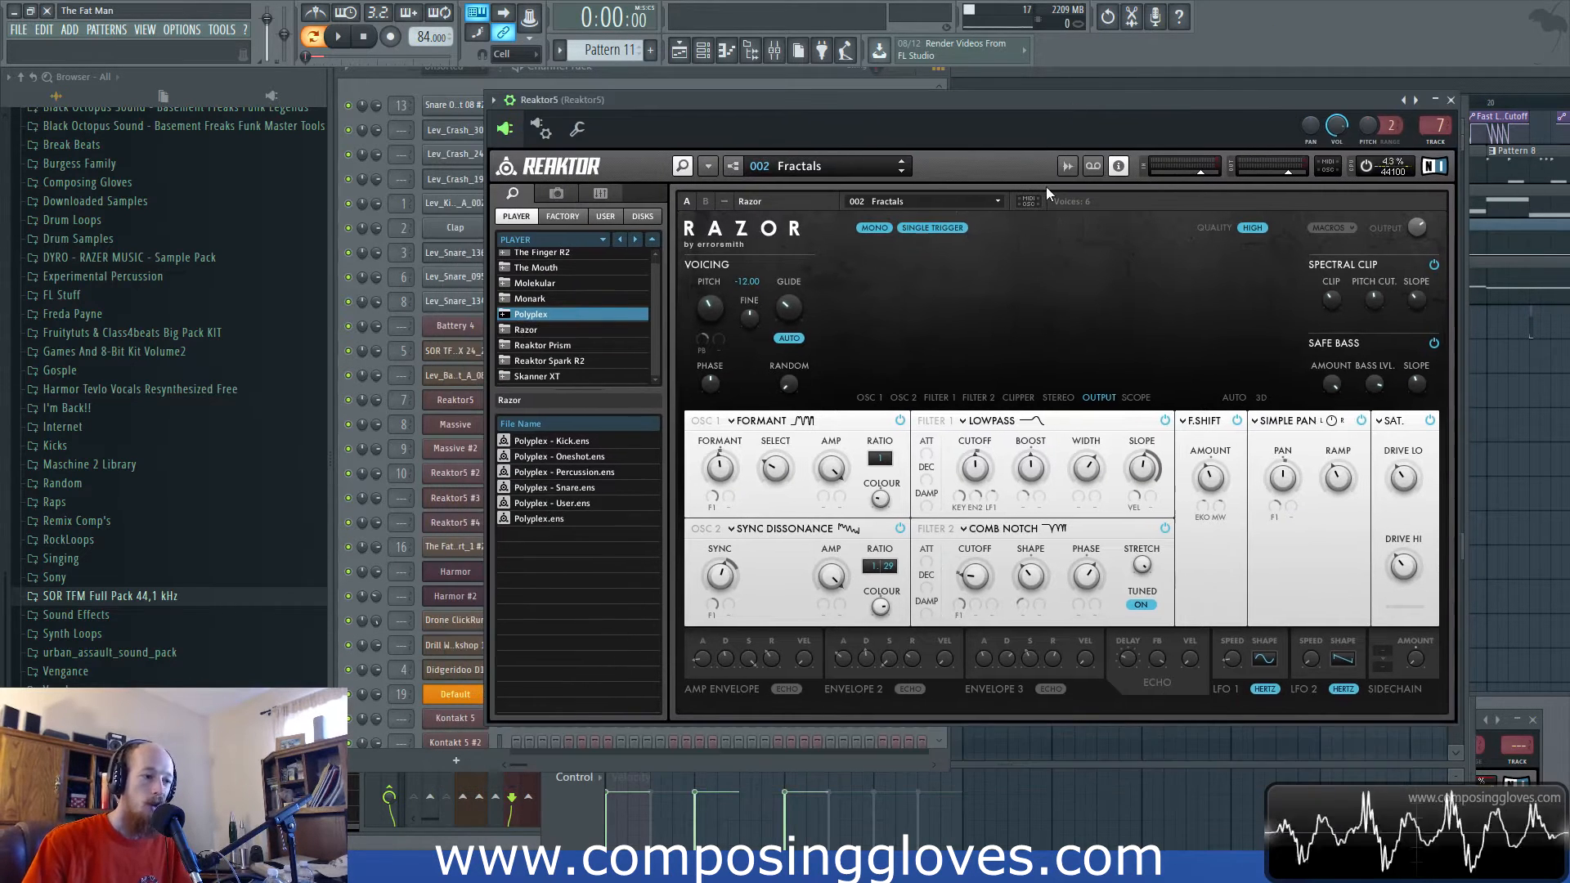
View the Harmor and Harmor #2 synths from the channel rack and return to the playlist around bar 11.
{"action": "left_click", "coordinate": [382, 759]}
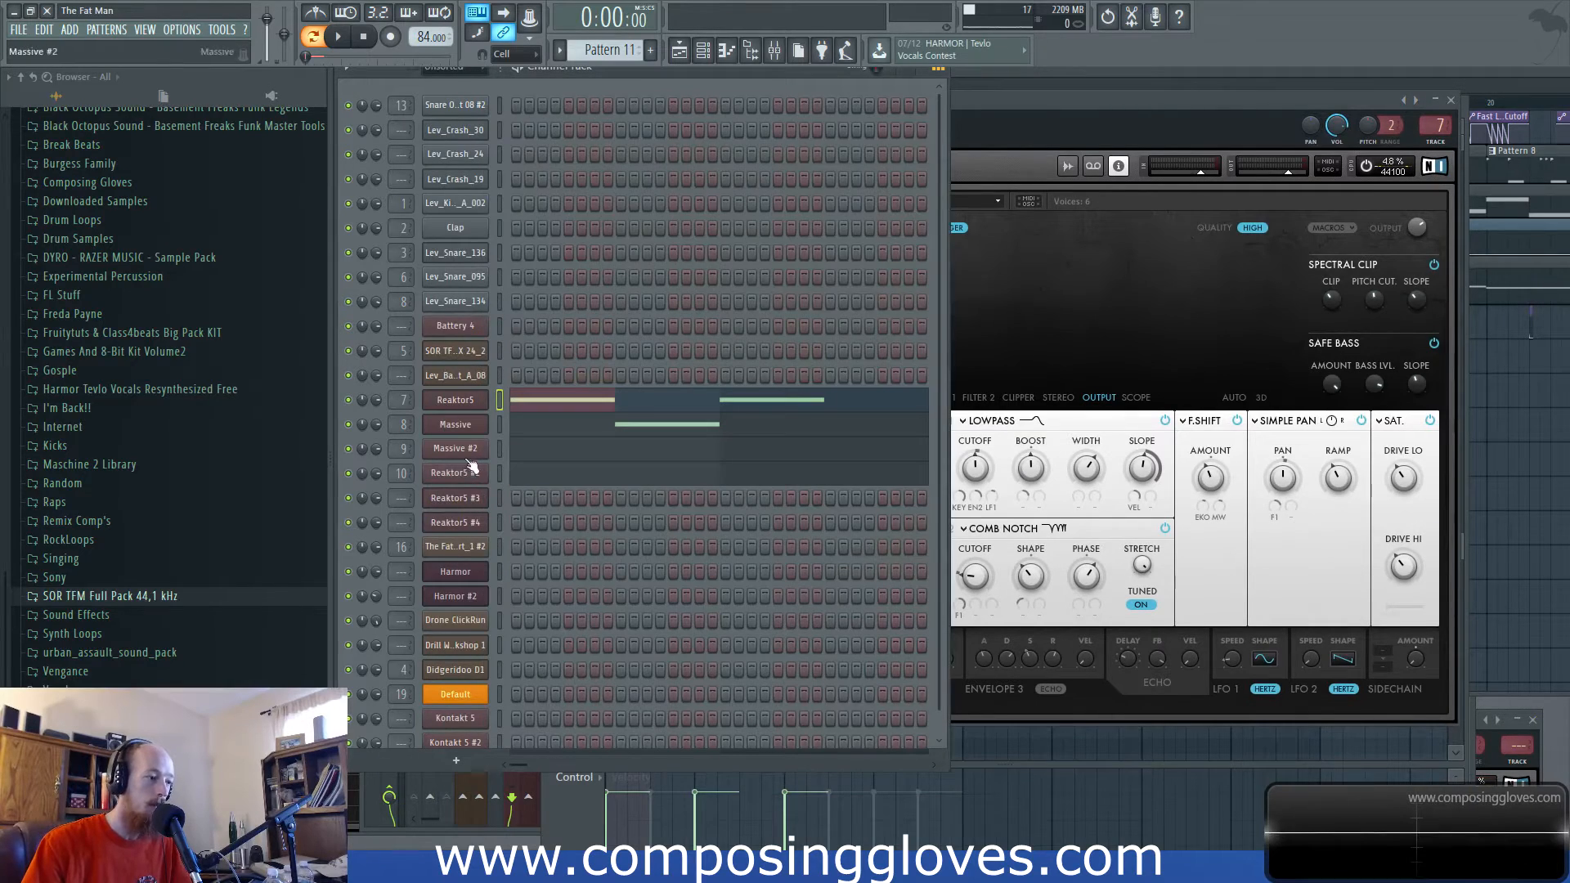
{"action": "left_click", "coordinate": [476, 571]}
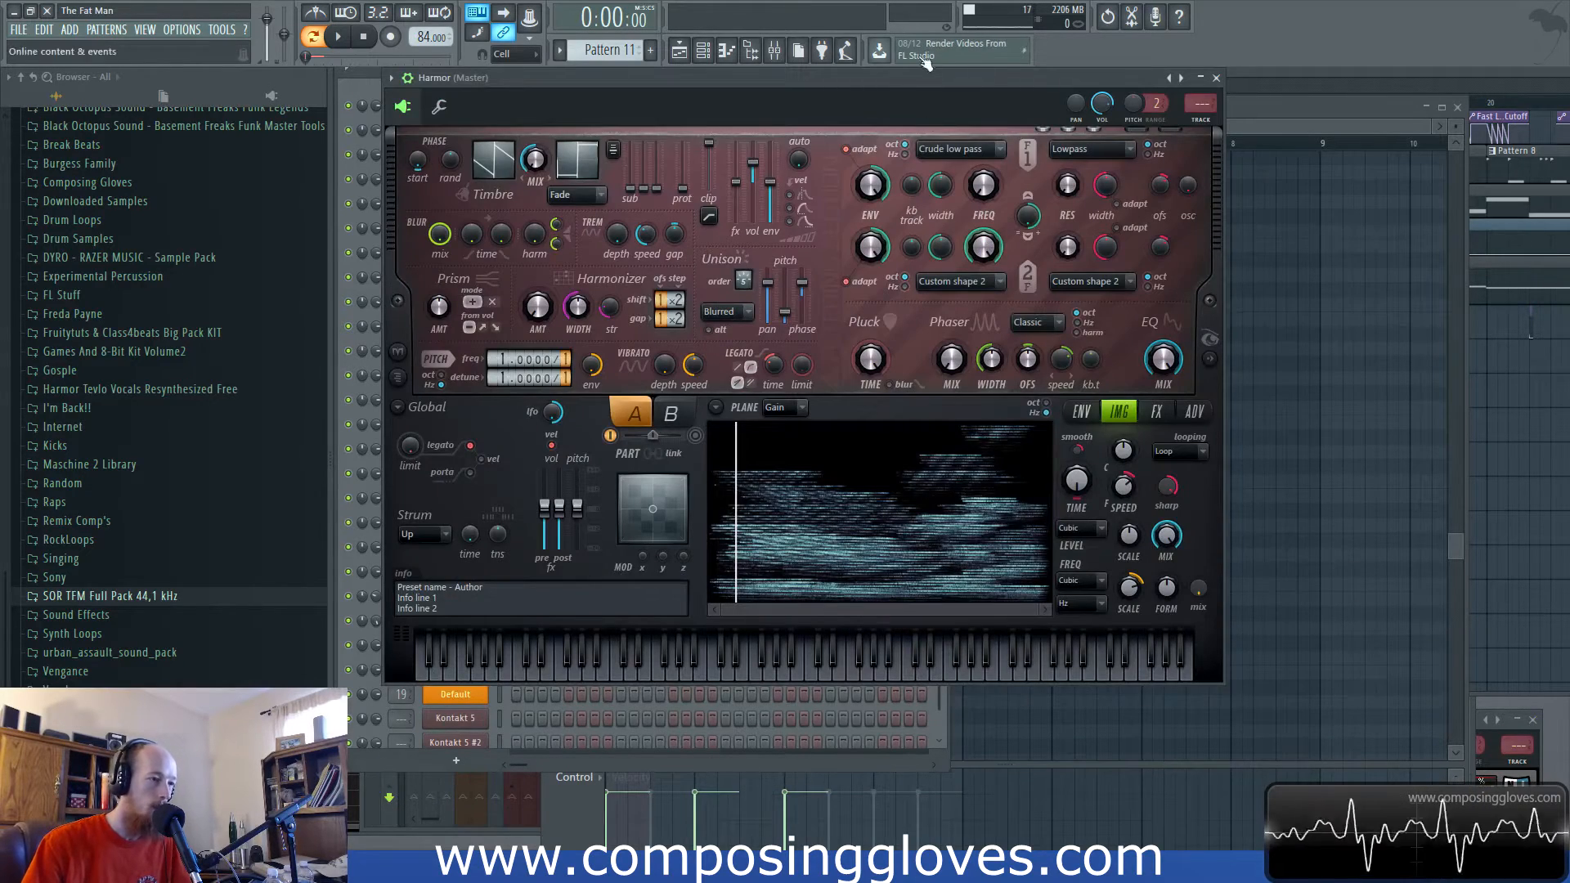
{"action": "left_click_drag", "start_coordinate": [893, 72], "coordinate": [1449, 506]}
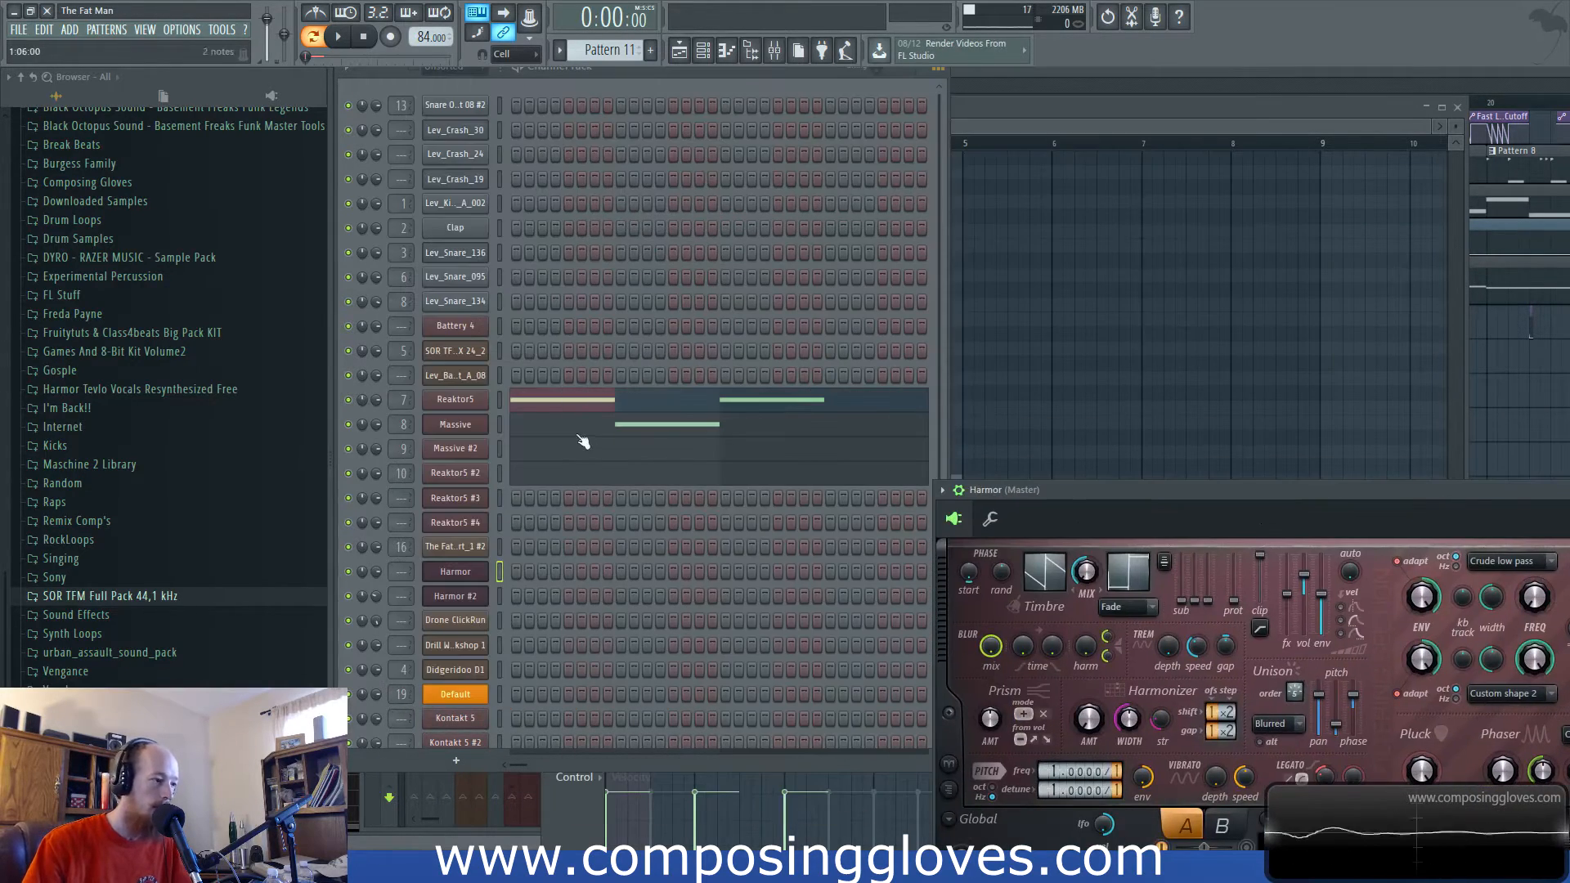
{"action": "left_click", "coordinate": [477, 597]}
{"action": "left_click", "coordinate": [1315, 81]}
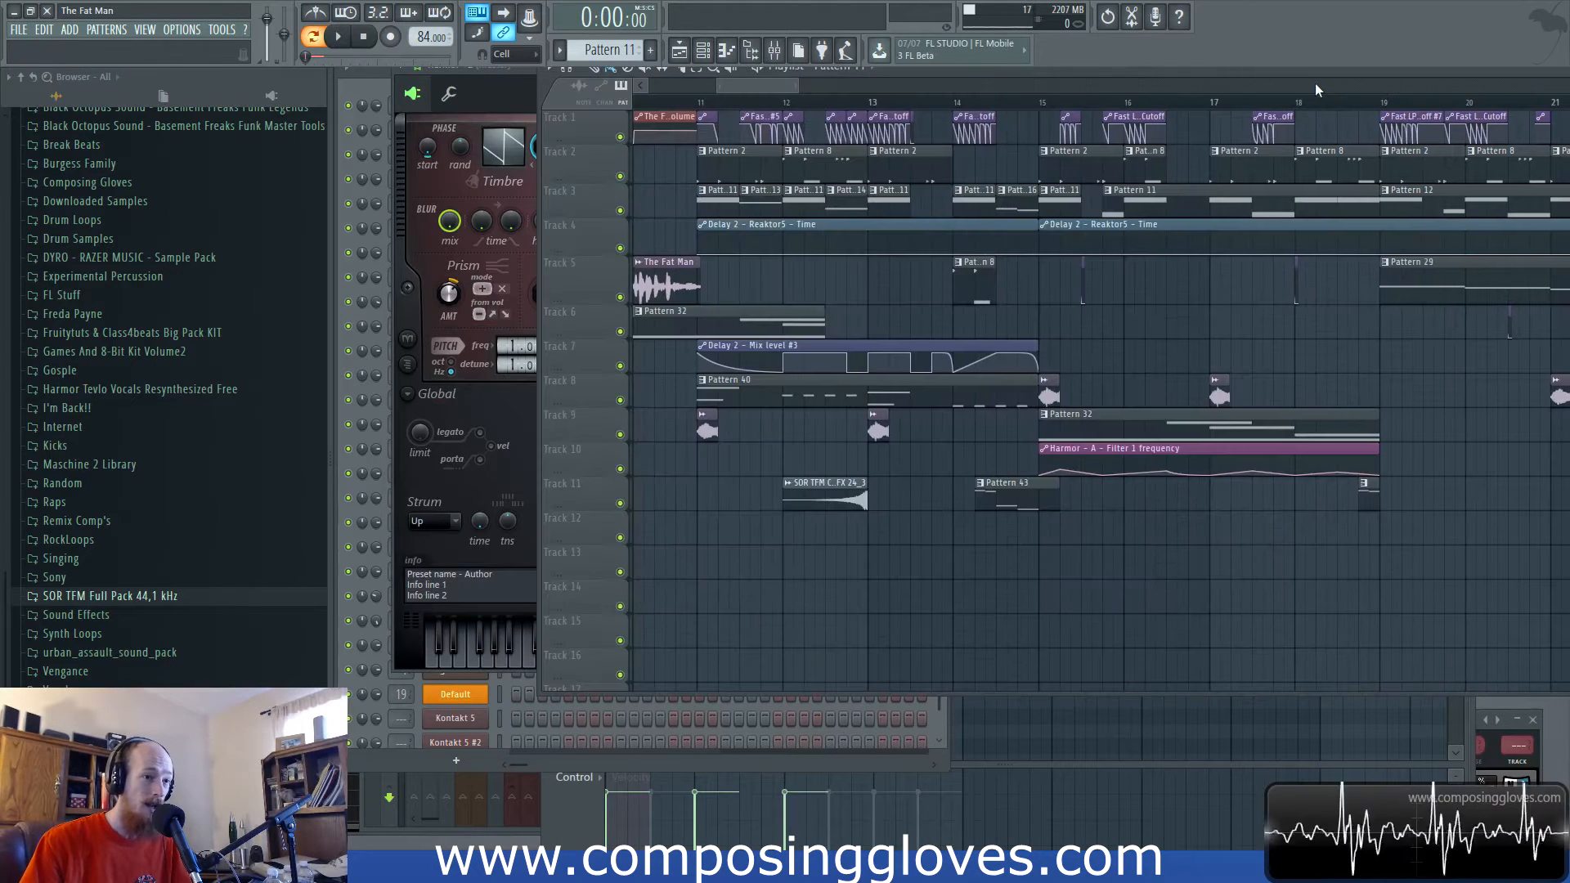
{"action": "left_click_drag", "start_coordinate": [710, 90], "coordinate": [757, 85]}
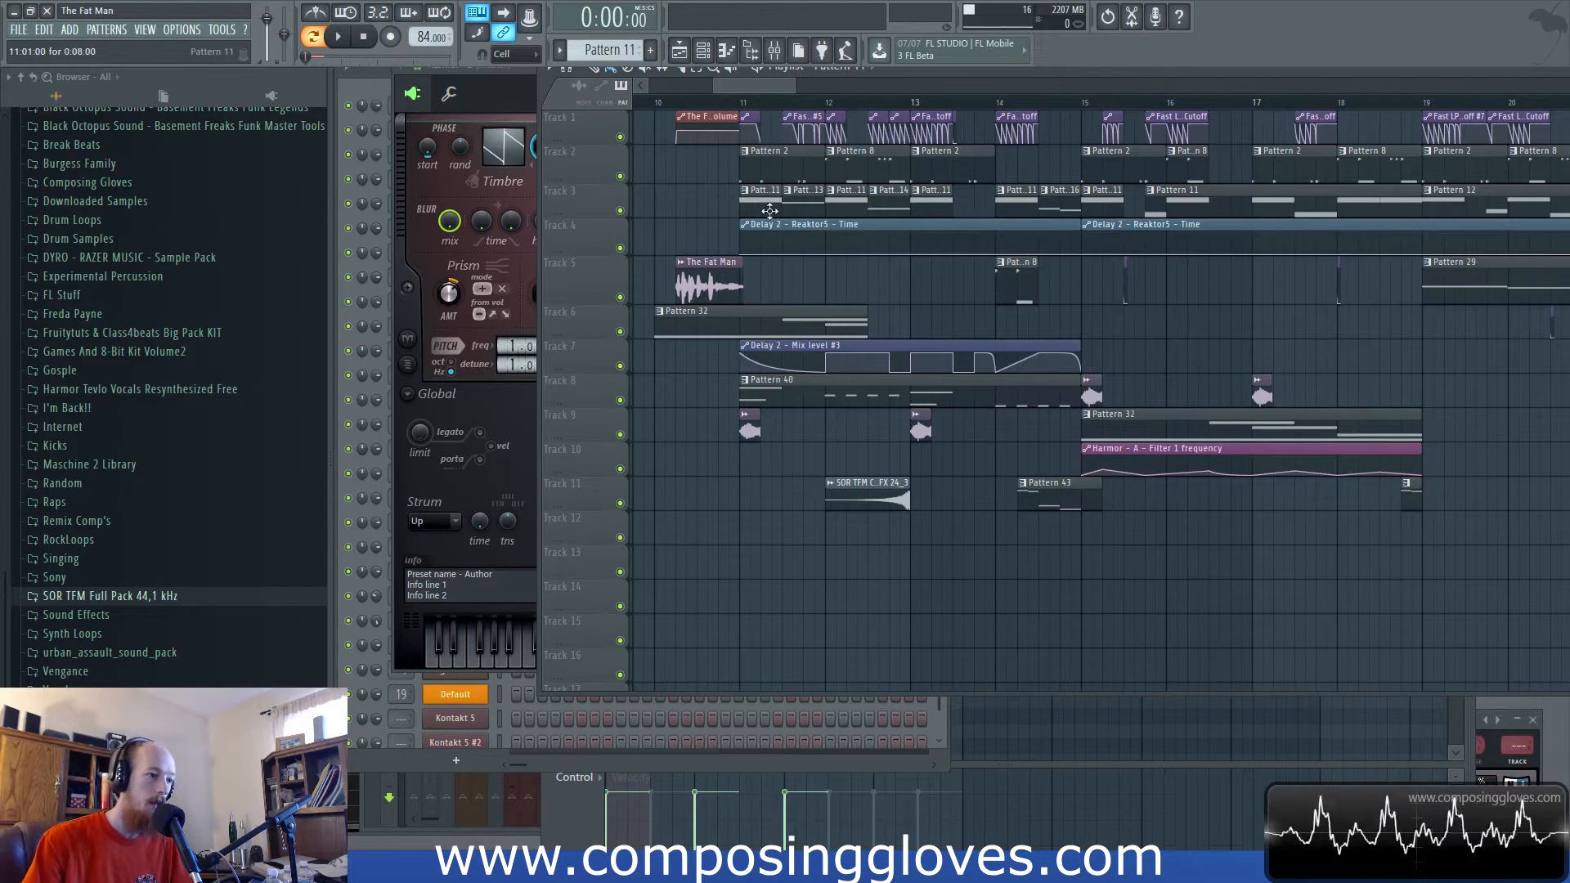
Reopen Pattern 11, show the Massive Threat bank in the Massive #2 sound browser and return to the playlist.
{"action": "double_click", "coordinate": [763, 206]}
{"action": "left_click", "coordinate": [458, 87]}
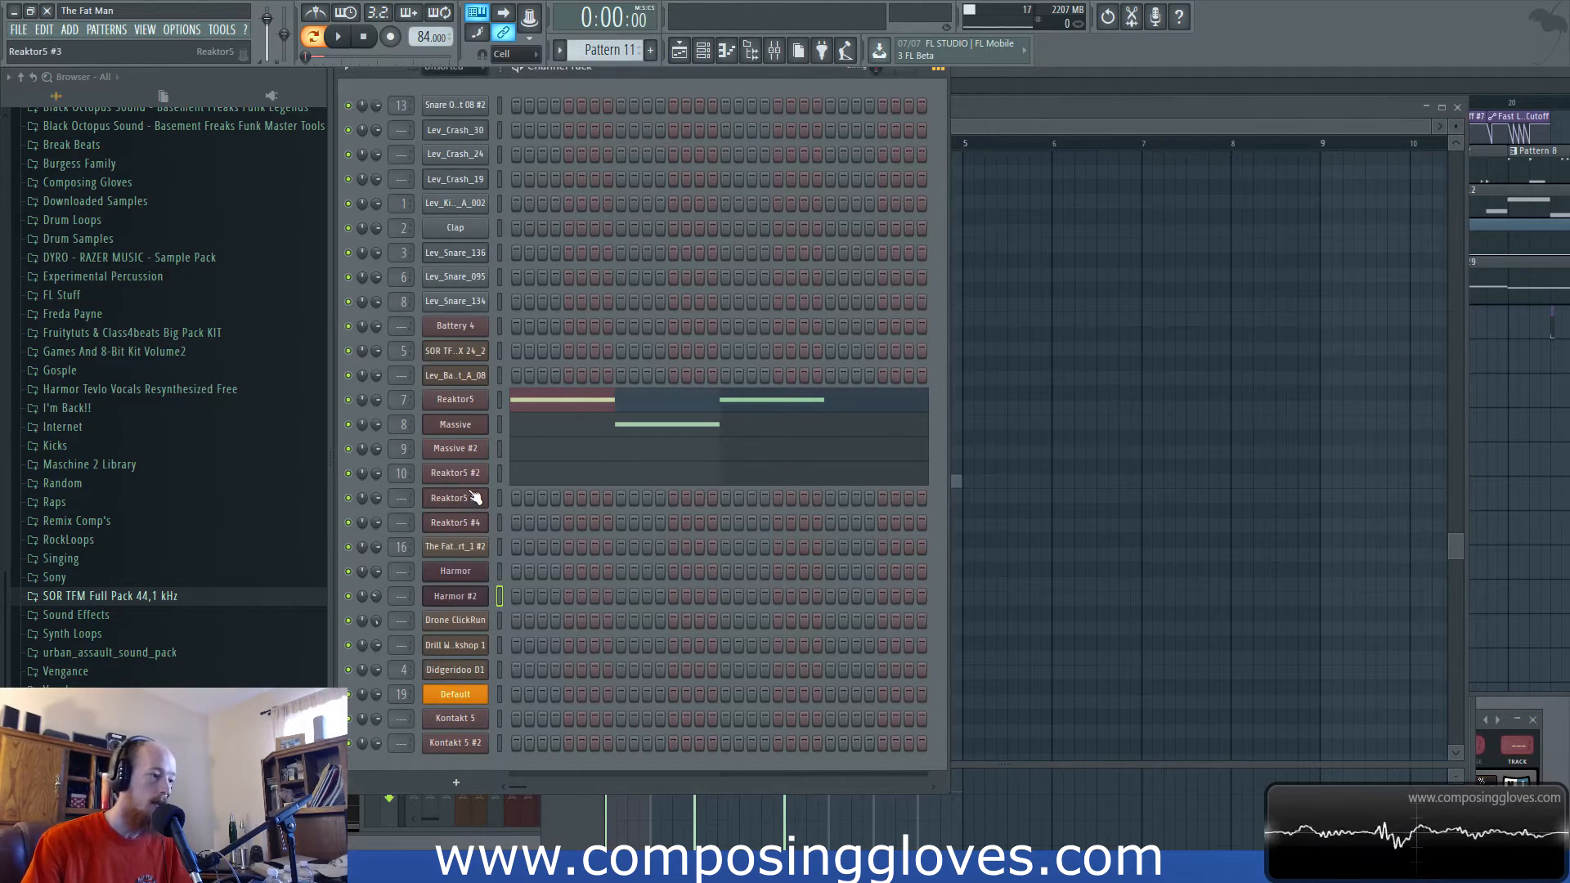
{"action": "left_click", "coordinate": [462, 449]}
{"action": "left_click", "coordinate": [1041, 475]}
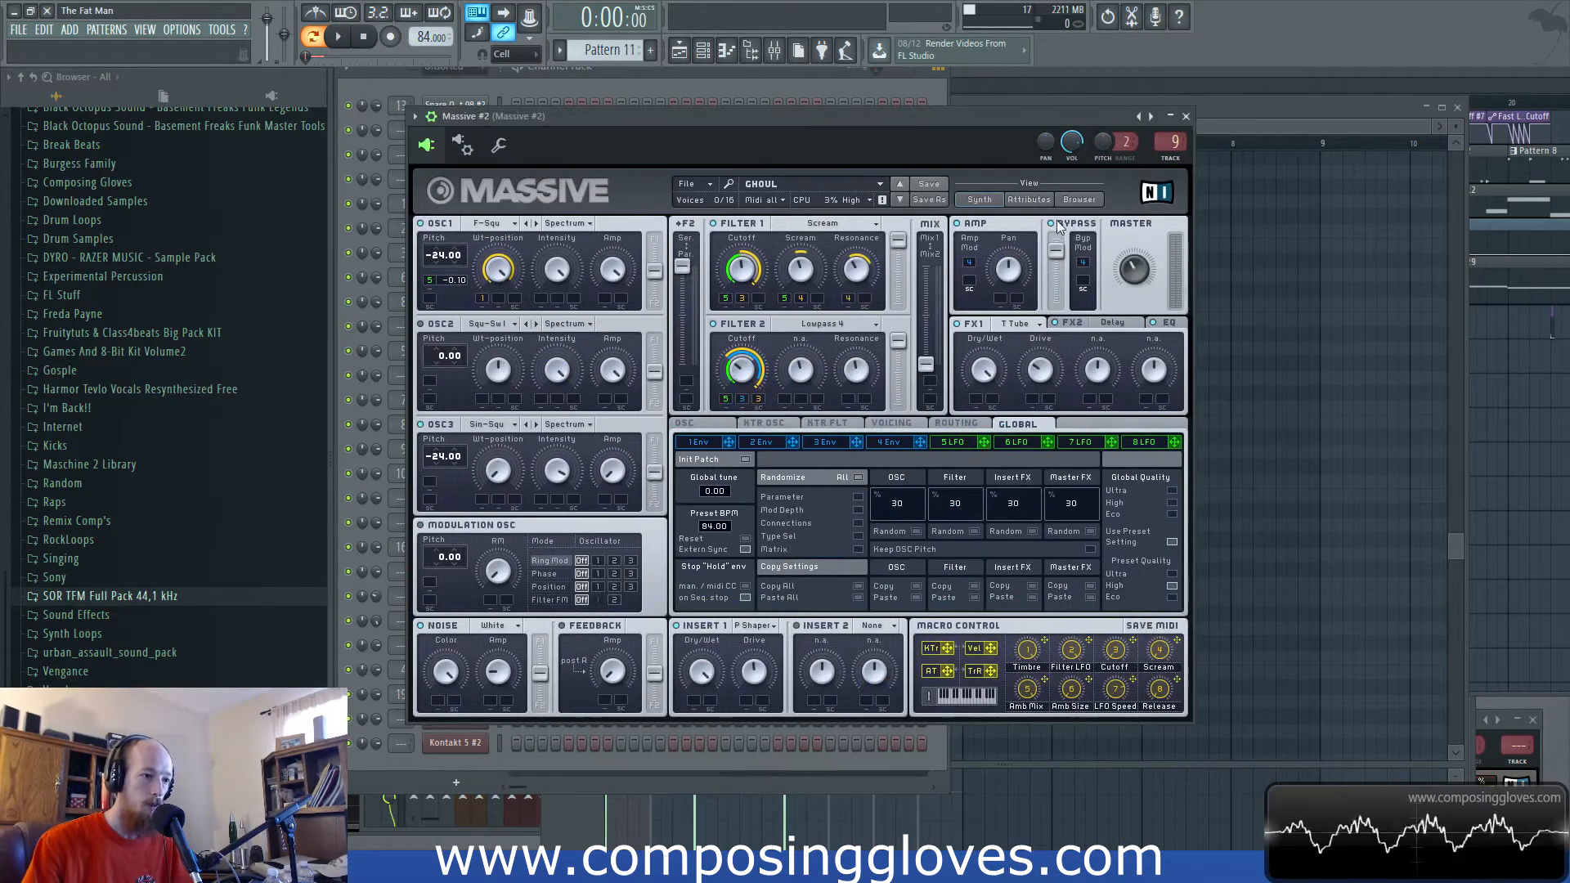
{"action": "left_click", "coordinate": [1079, 200]}
{"action": "left_click", "coordinate": [479, 439]}
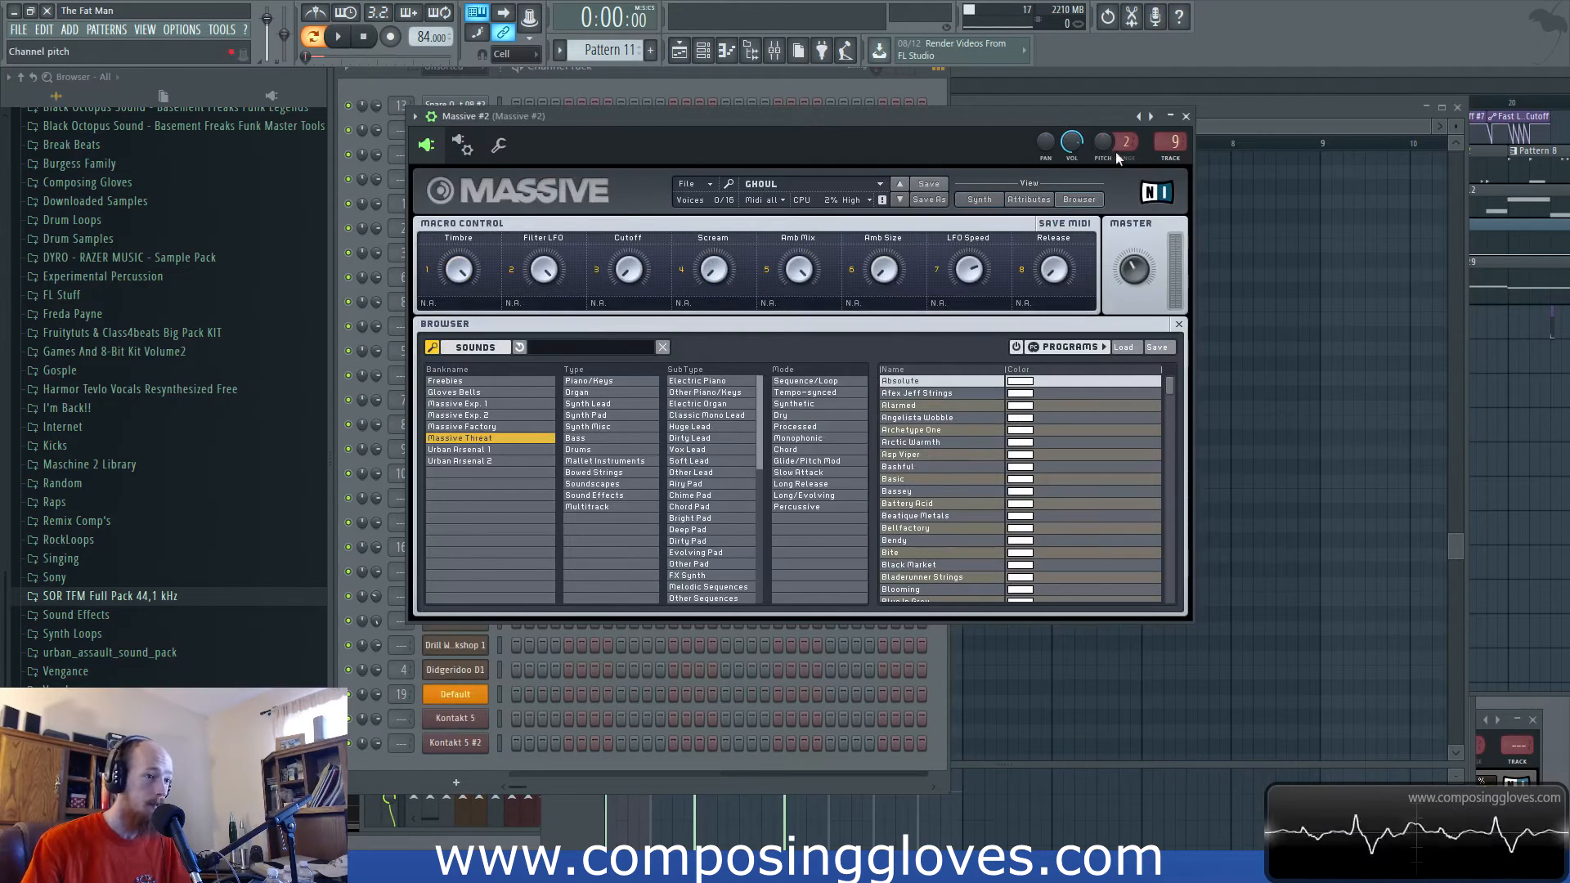
{"action": "left_click", "coordinate": [1351, 68]}
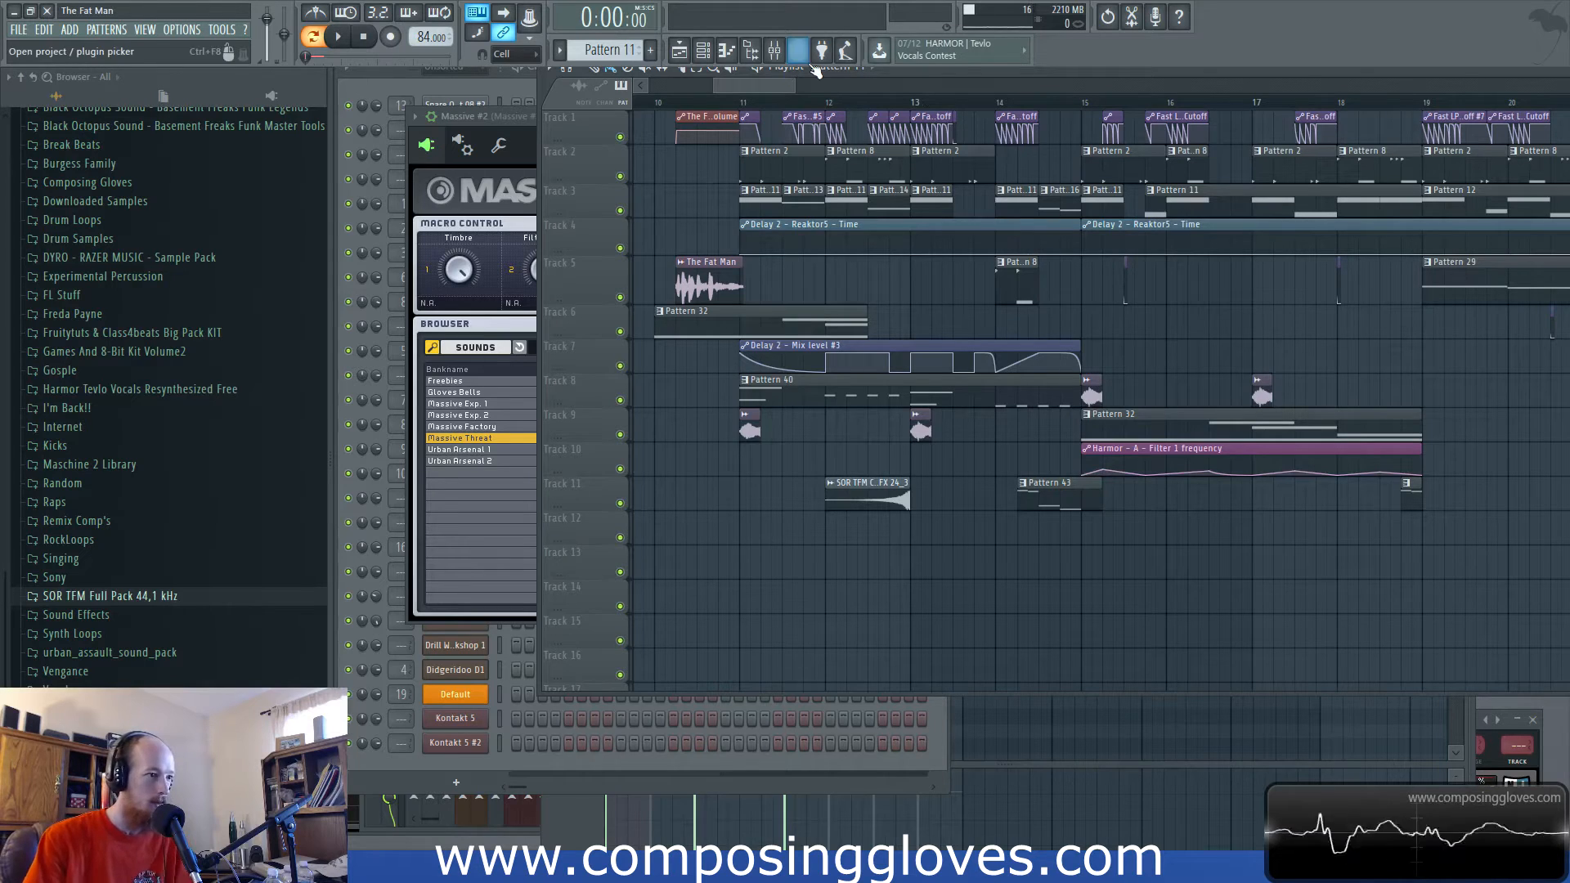
Open Pattern 11 from track 3 again and examine its Reaktor5 channel's Razor Fractals preset alongside the channel rack.
{"action": "double_click", "coordinate": [769, 196]}
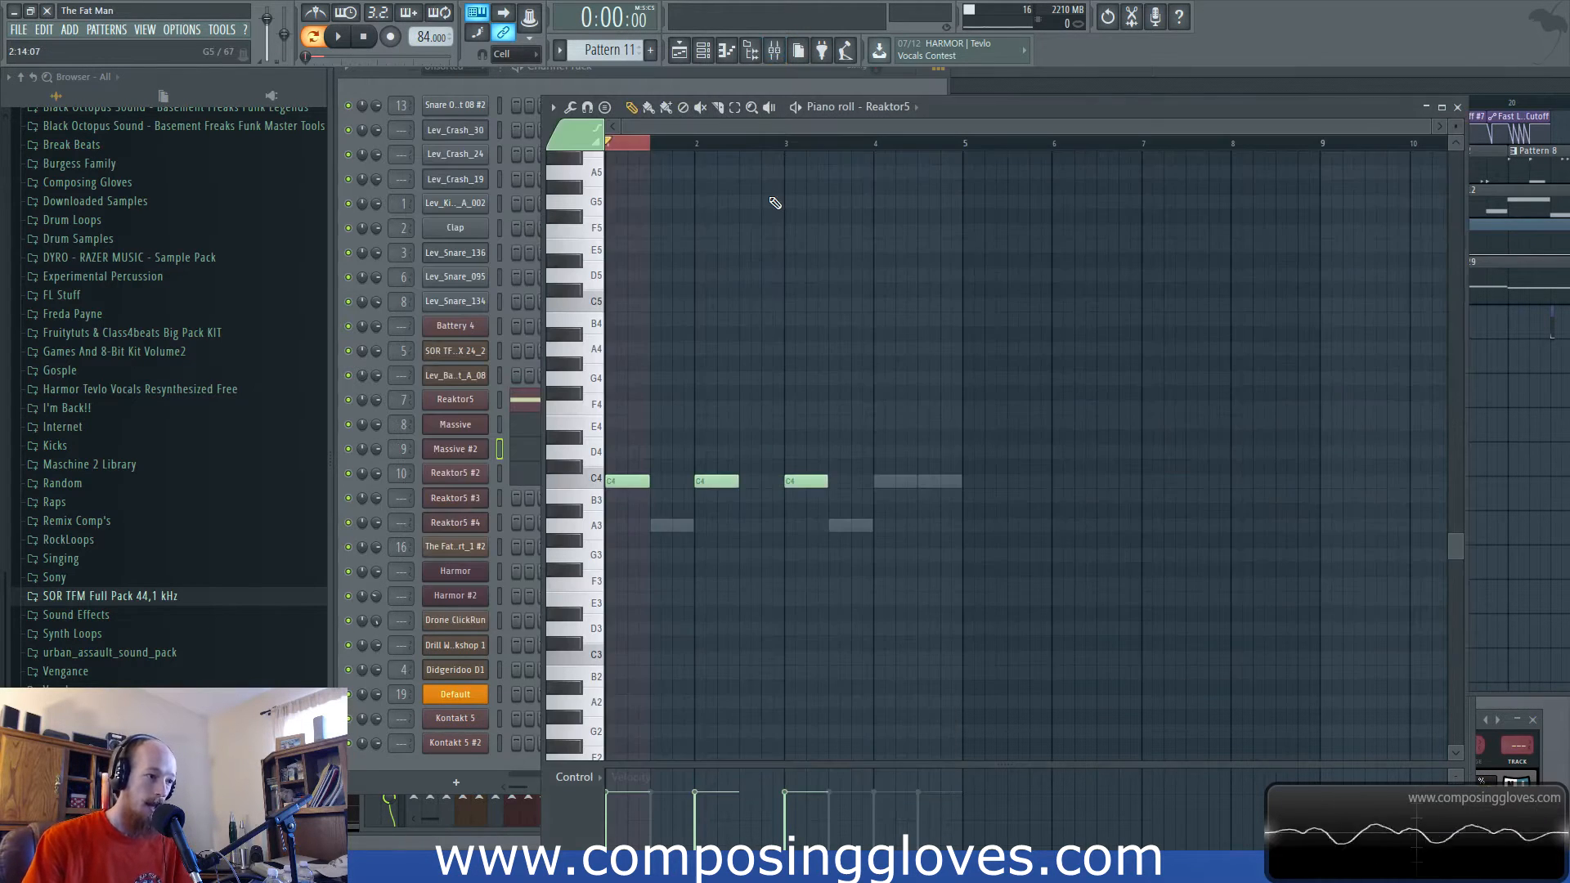
{"action": "left_click", "coordinate": [520, 85]}
{"action": "left_click", "coordinate": [455, 400]}
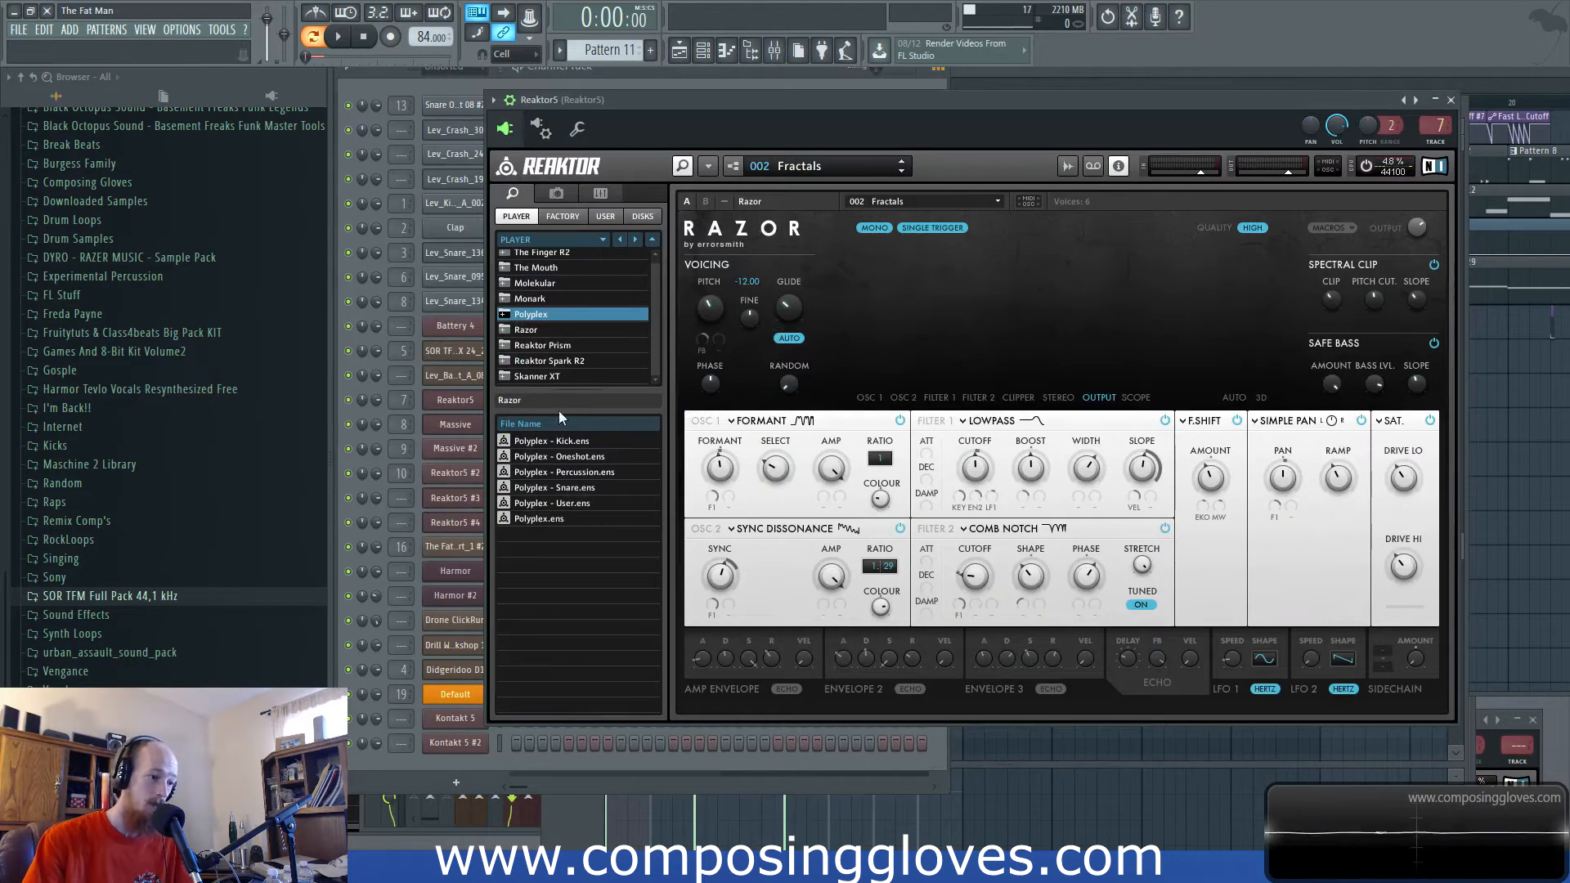
{"action": "left_click", "coordinate": [452, 402]}
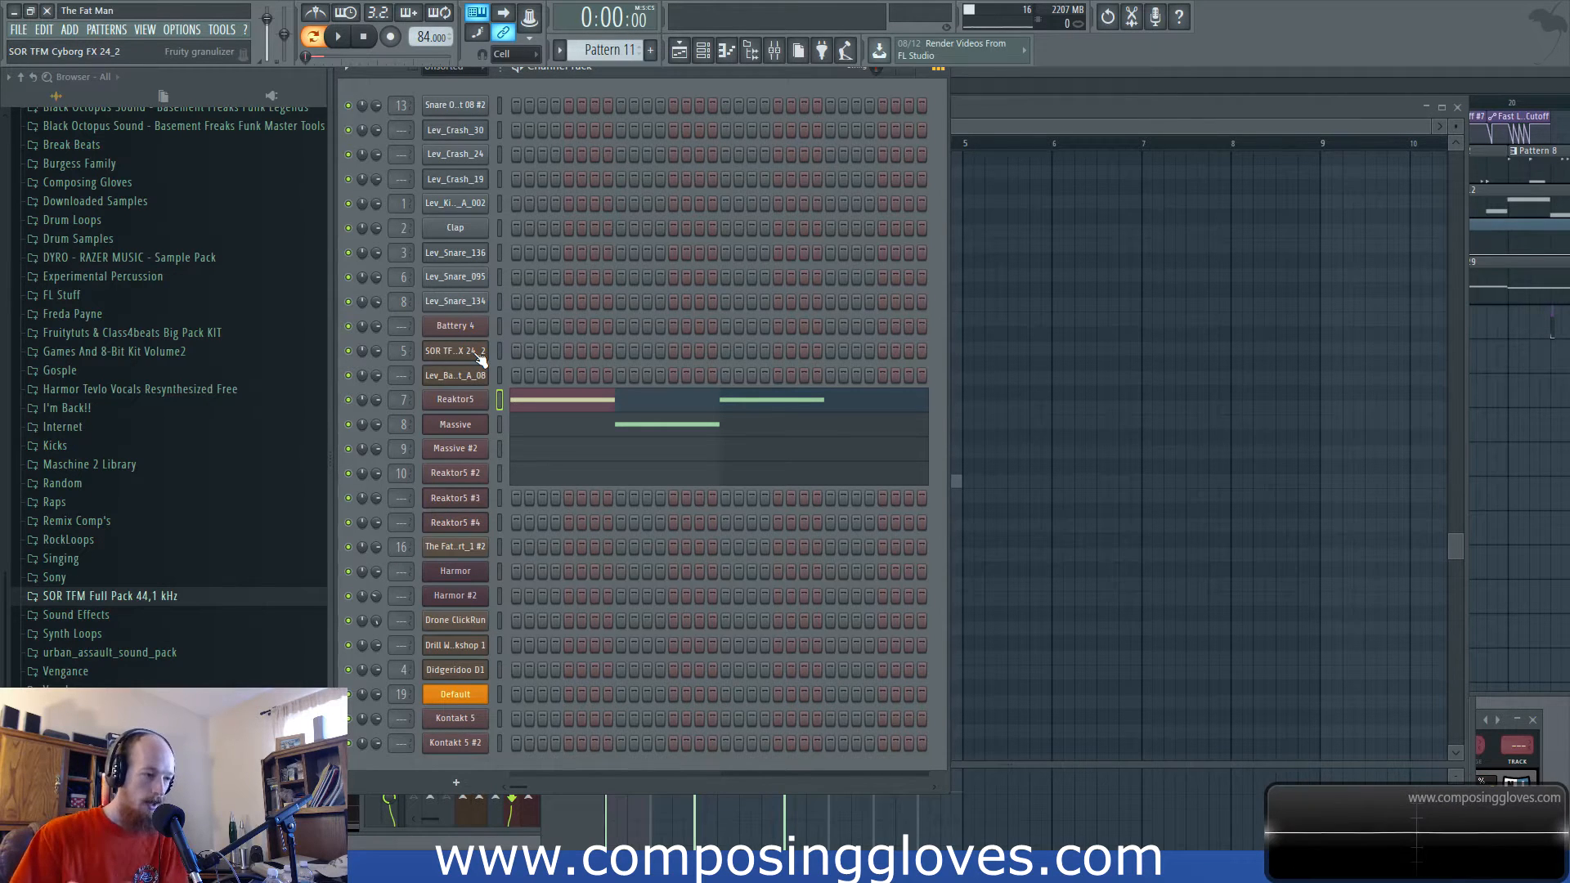
{"action": "left_click", "coordinate": [468, 406]}
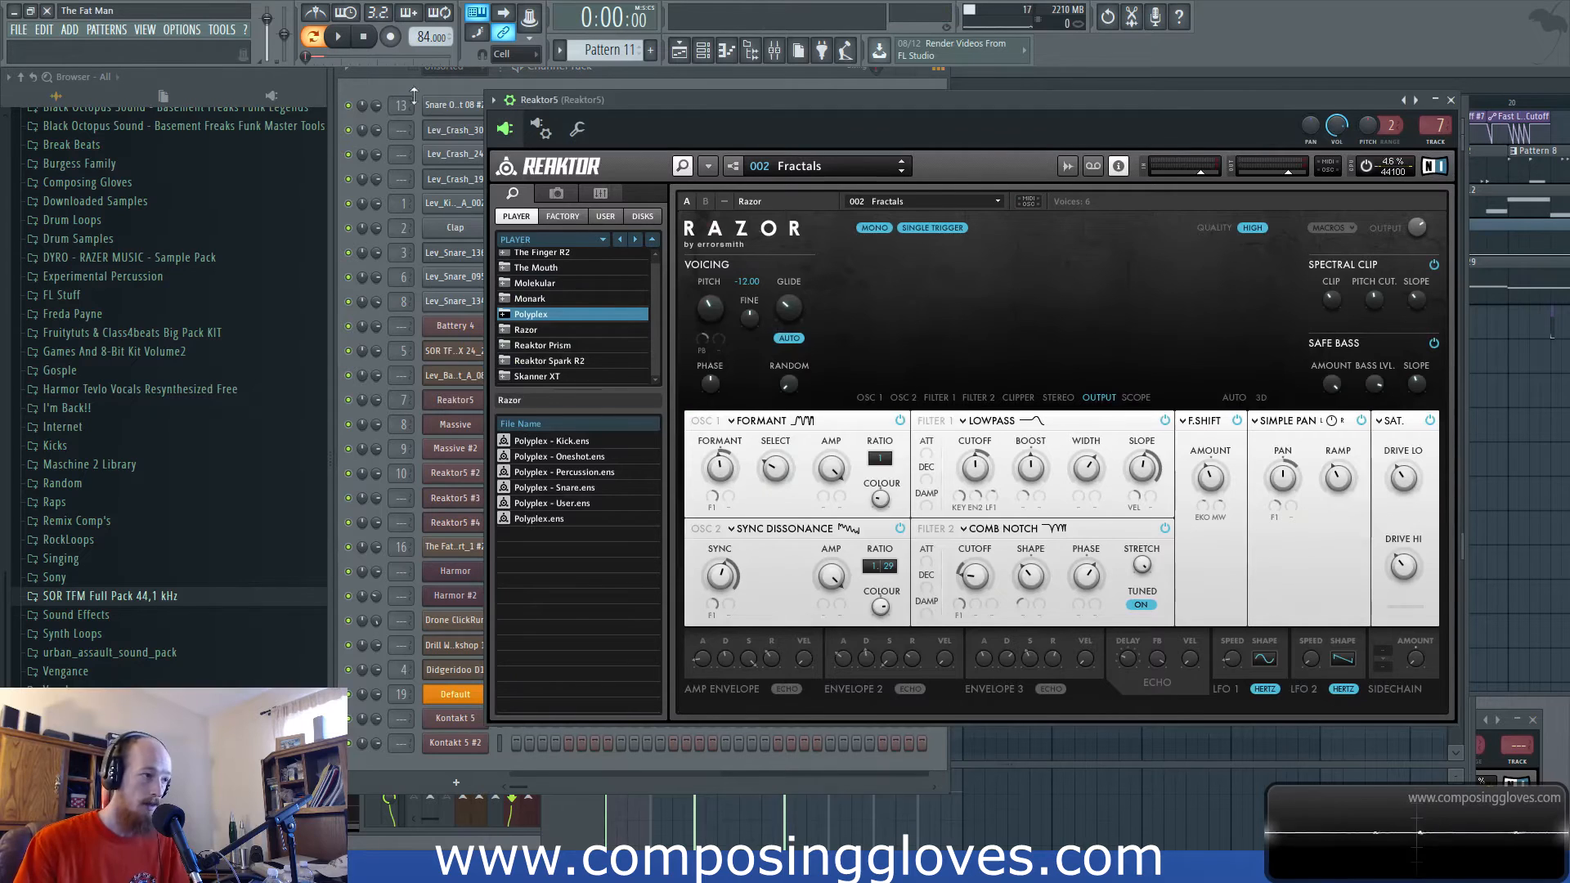
{"action": "left_click", "coordinate": [369, 91]}
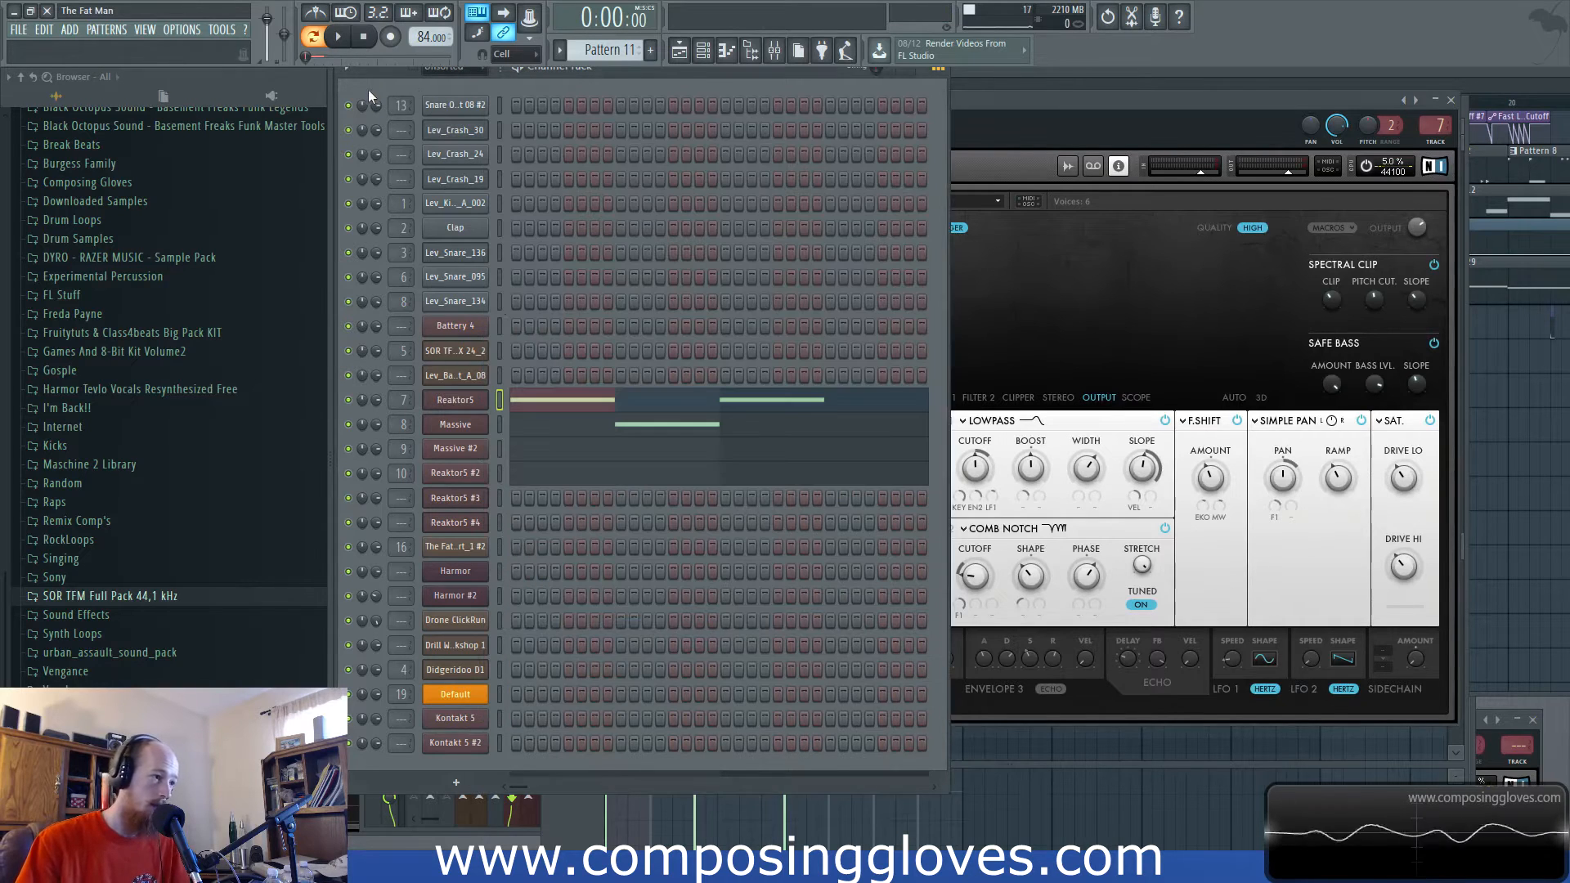
Show the Massive and Massive #2 synths and move the Massive #2 window clear of the channel names.
{"action": "left_click", "coordinate": [456, 424]}
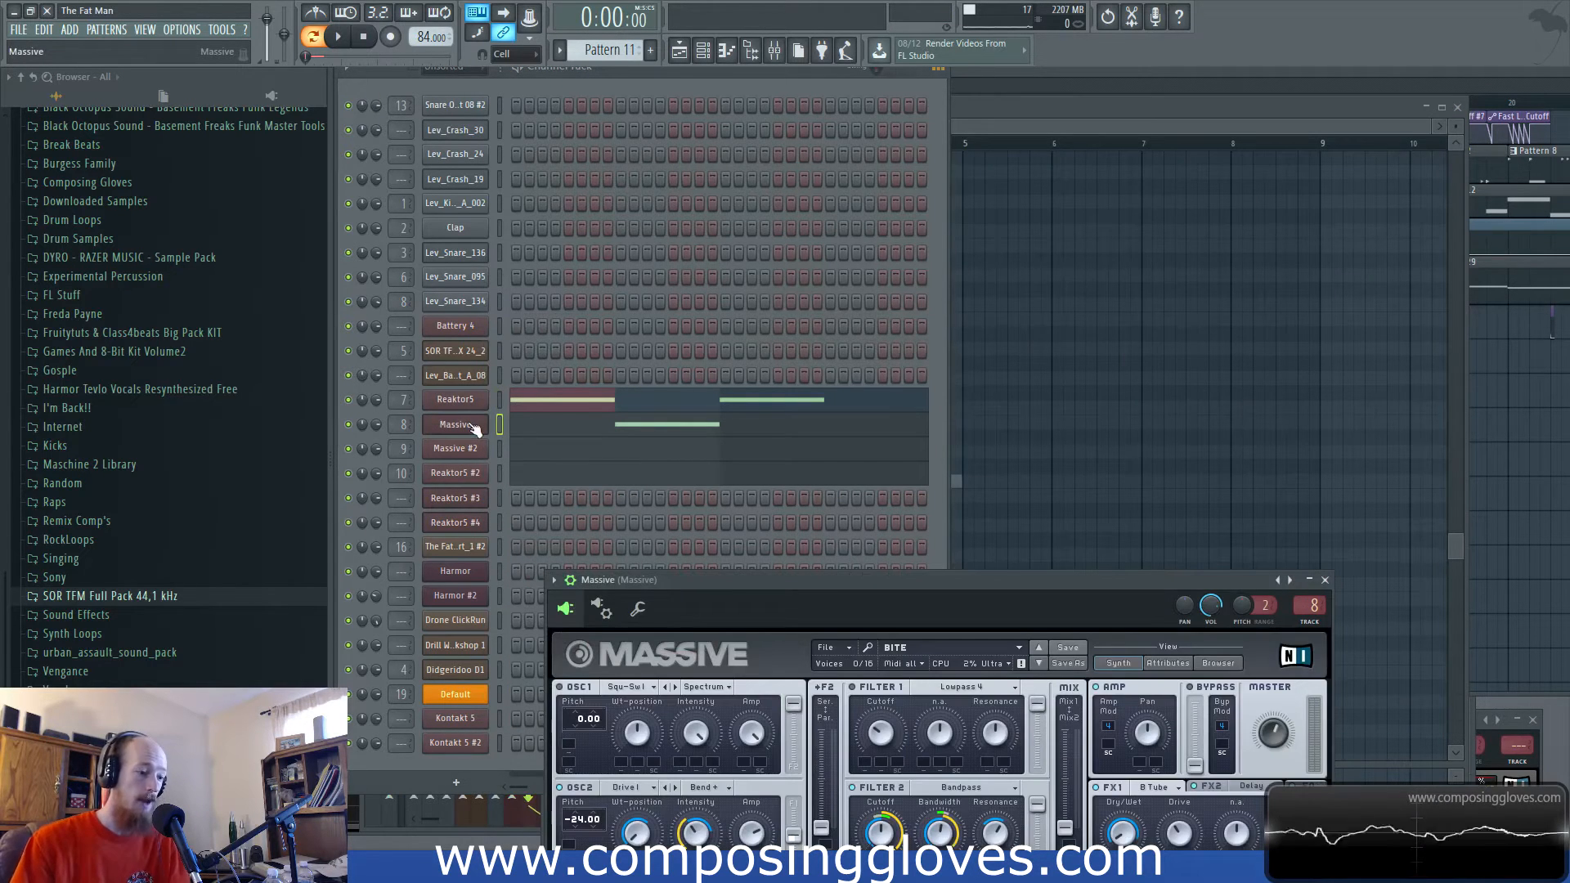
{"action": "left_click", "coordinate": [470, 448]}
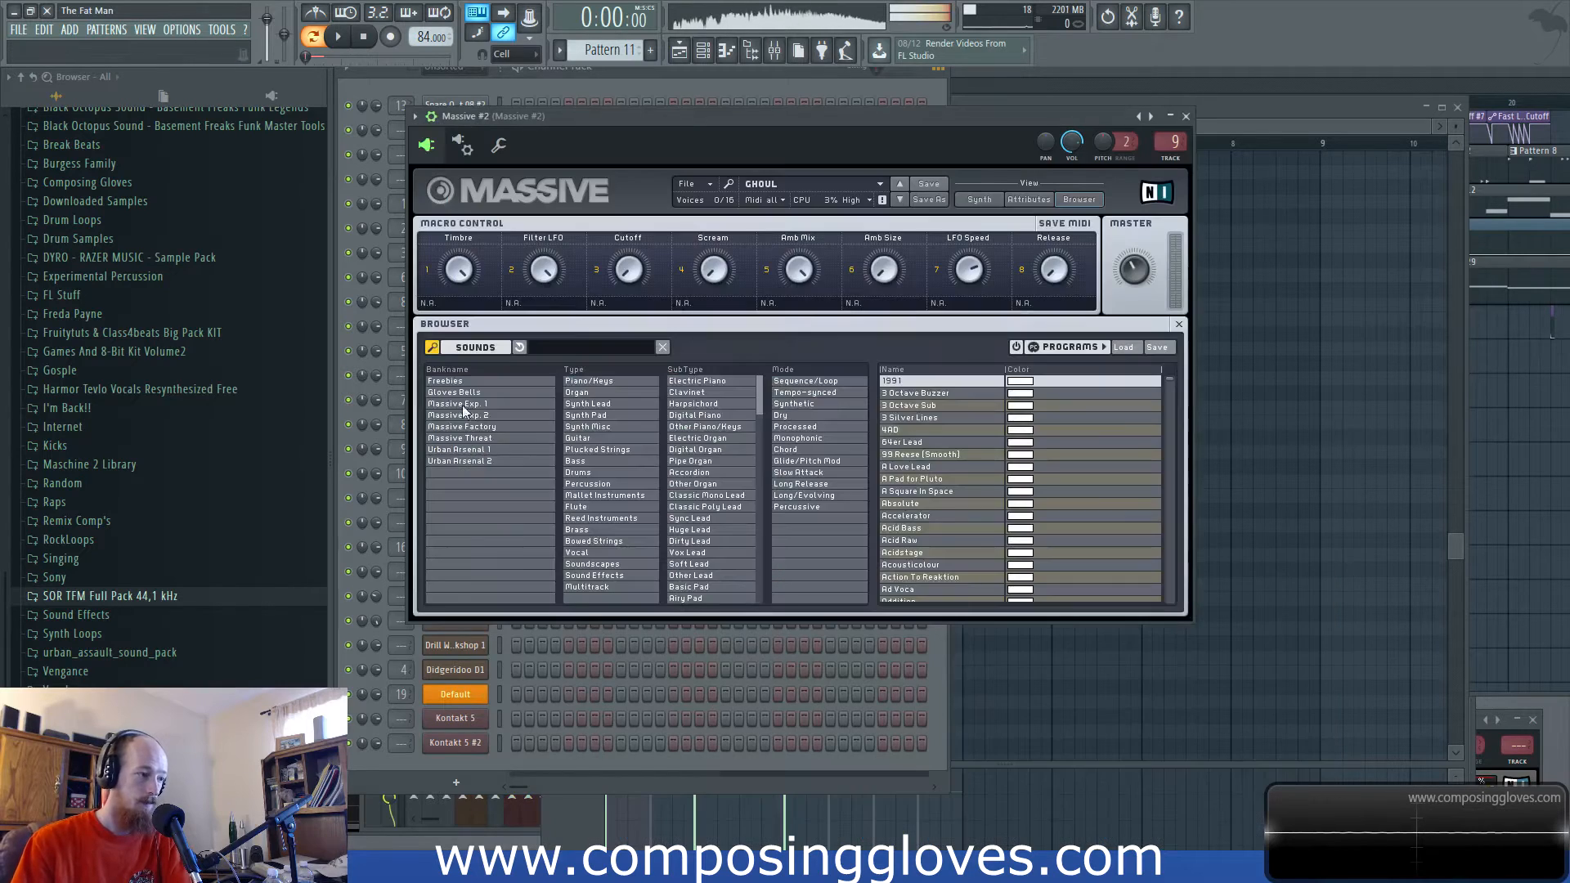
{"action": "left_click_drag", "start_coordinate": [771, 119], "coordinate": [1108, 137]}
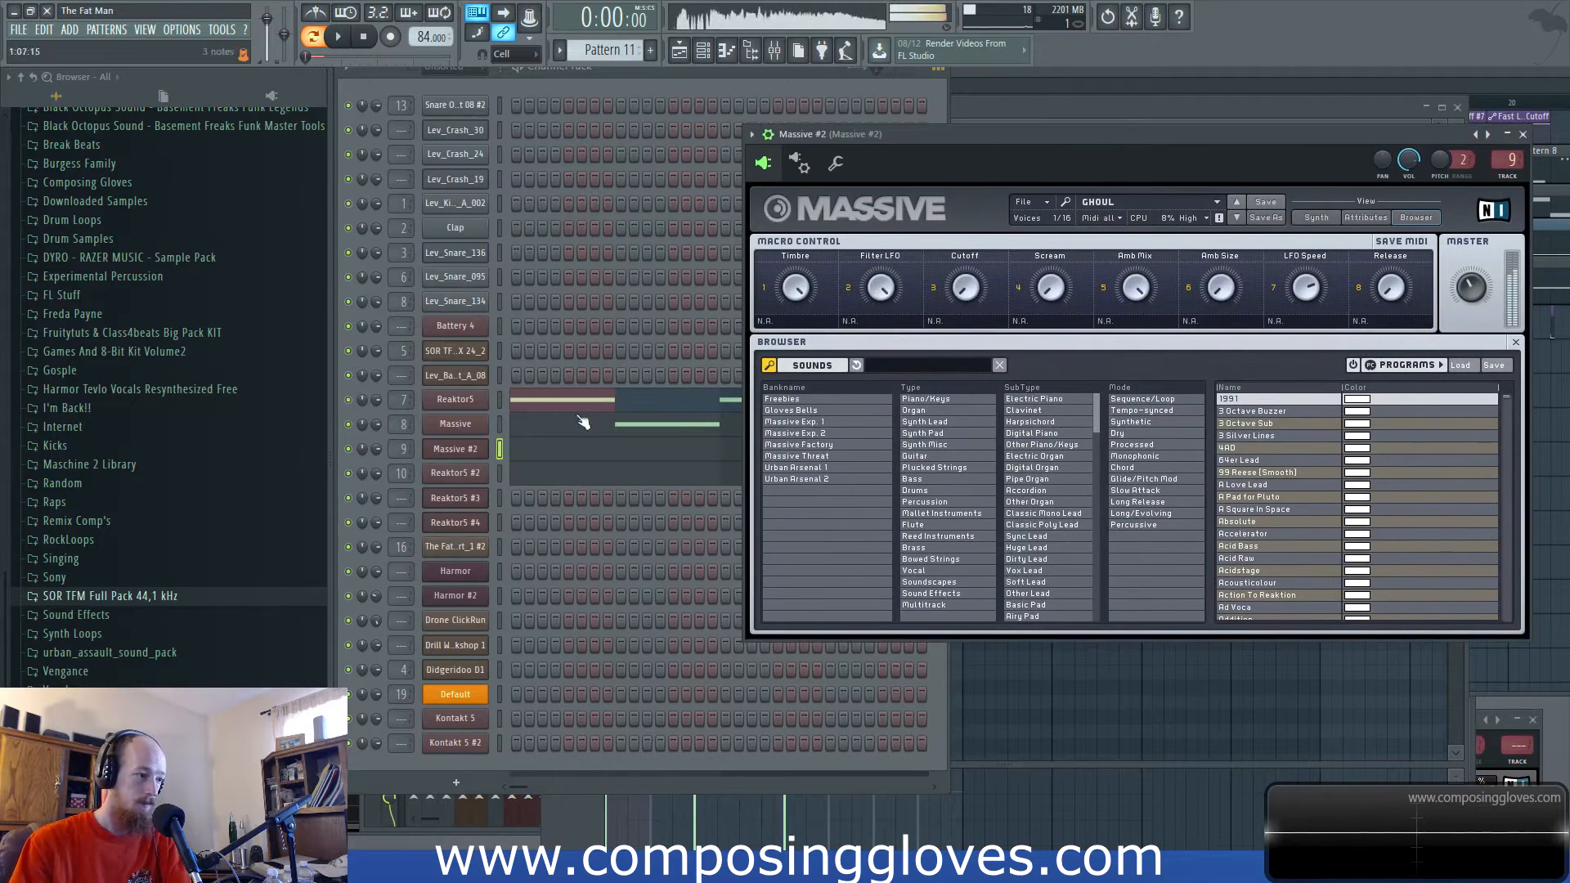
Show the Reaktor5 #2 and Reaktor5 #3 synths and audition their Razor sounds, moving the Reaktor5 #3 window fully into view.
{"action": "left_click", "coordinate": [463, 474]}
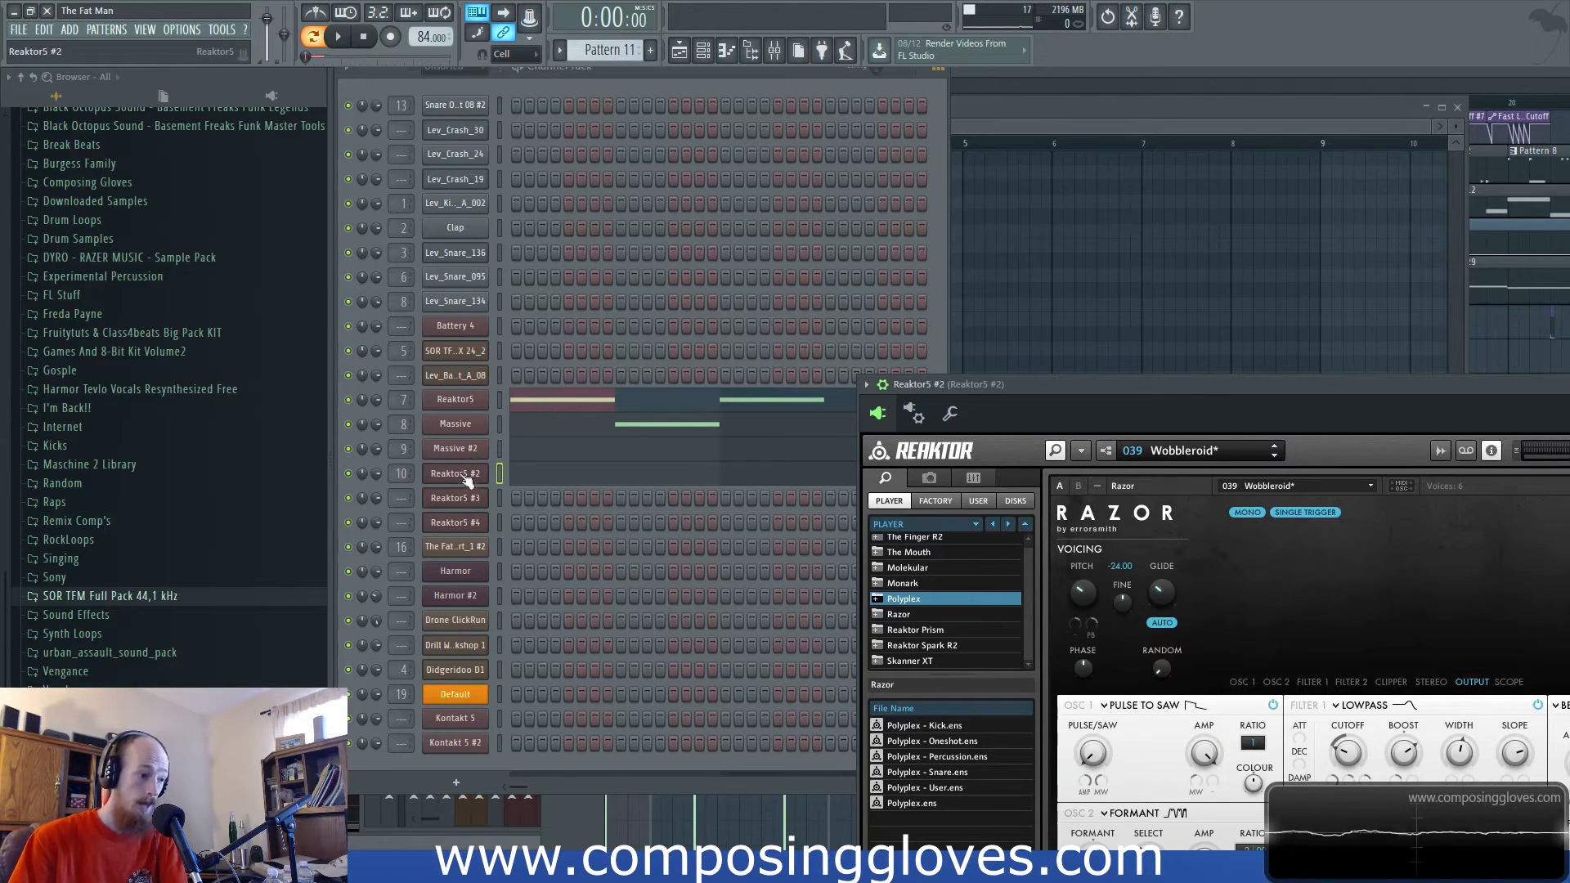
{"action": "key", "text": "z"}
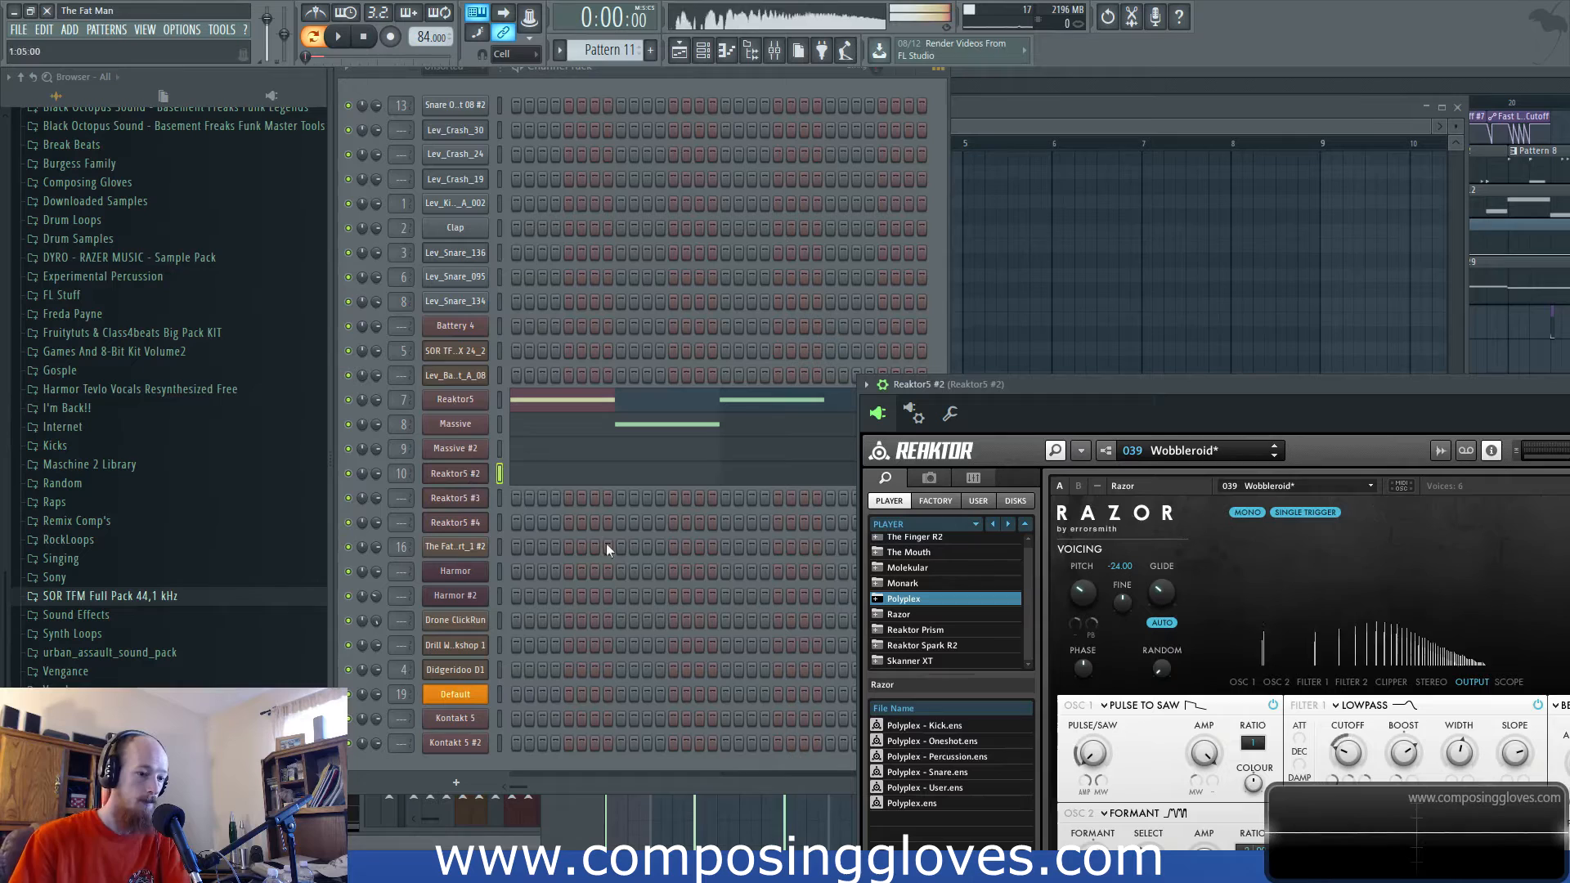
{"action": "left_click", "coordinate": [478, 500]}
{"action": "left_click_drag", "start_coordinate": [980, 743], "coordinate": [1021, 305]}
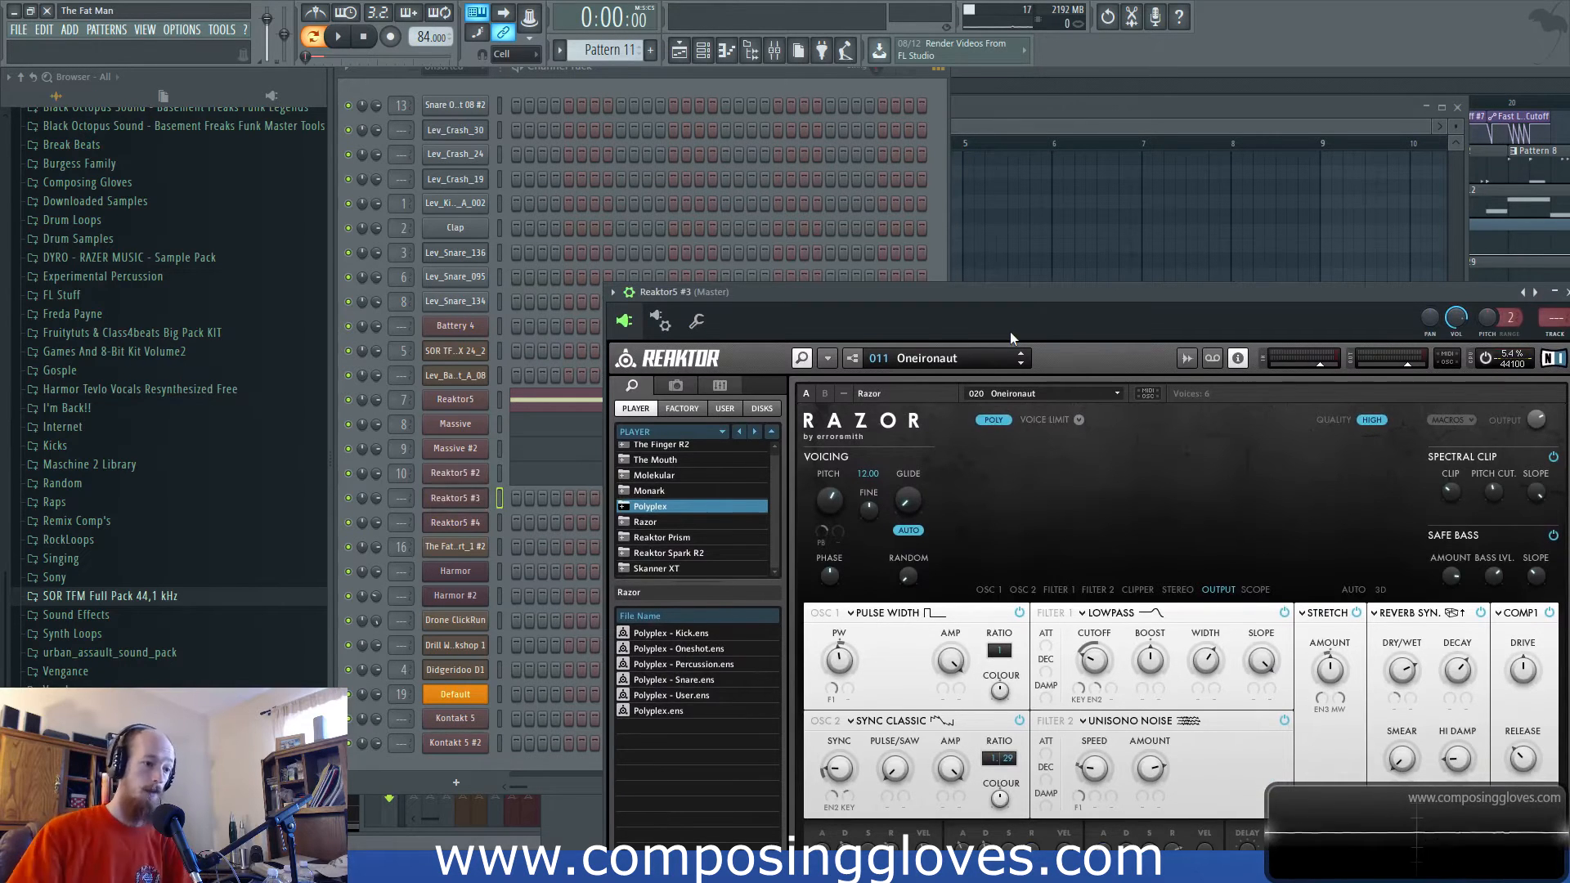
{"action": "left_click_drag", "start_coordinate": [1009, 331], "coordinate": [968, 244]}
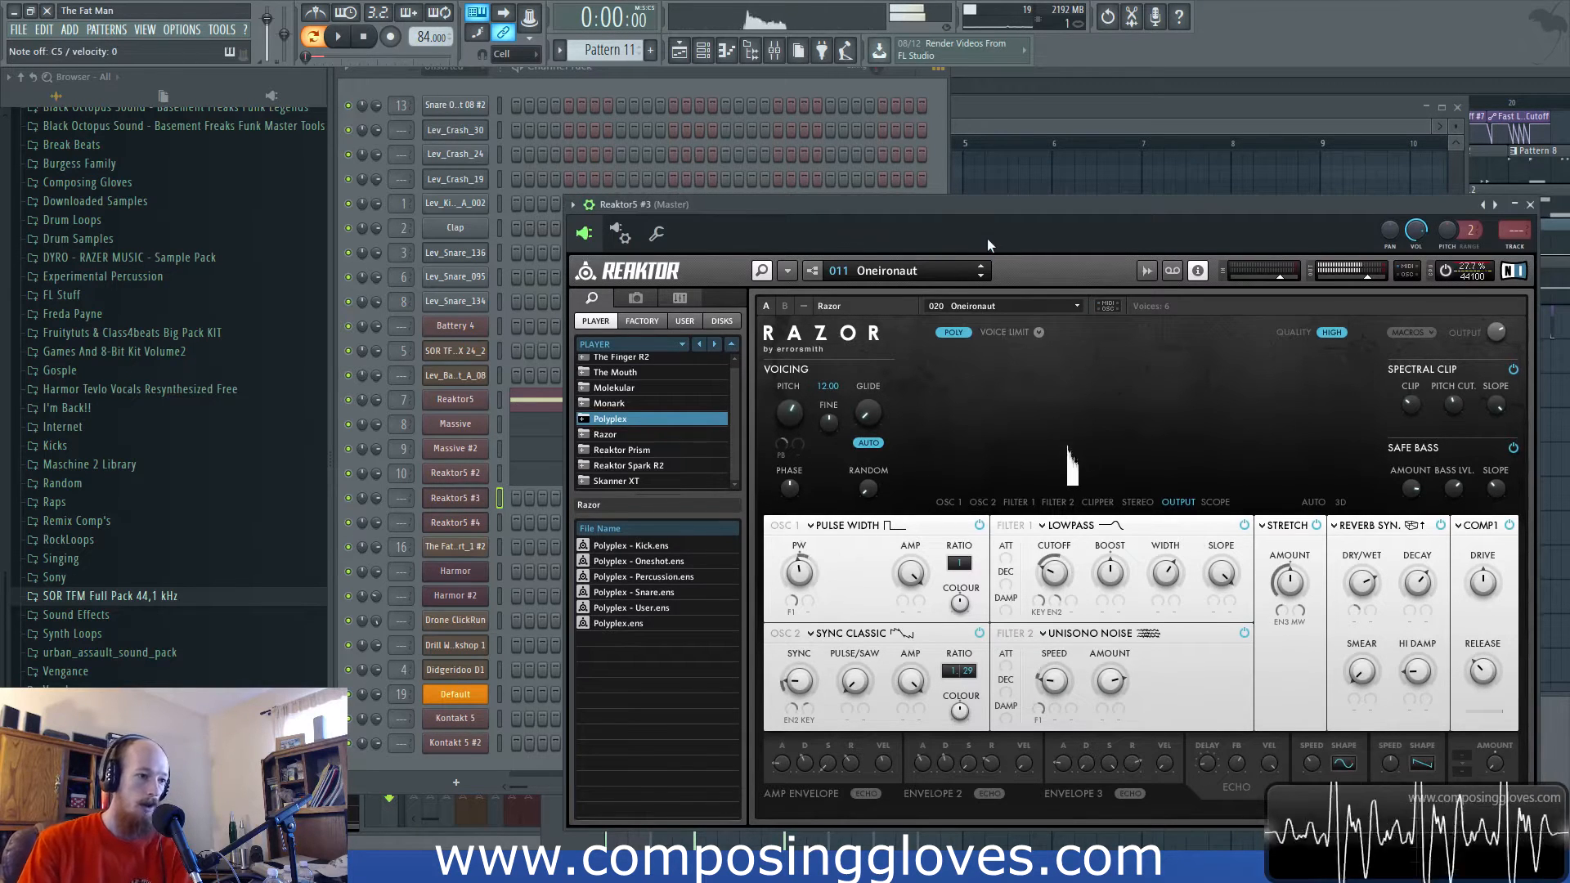
Examine the Reaktor5 and Massive notes of Pattern 11 in the piano roll, selecting the two A3 Massive notes.
{"action": "left_click", "coordinate": [1016, 102]}
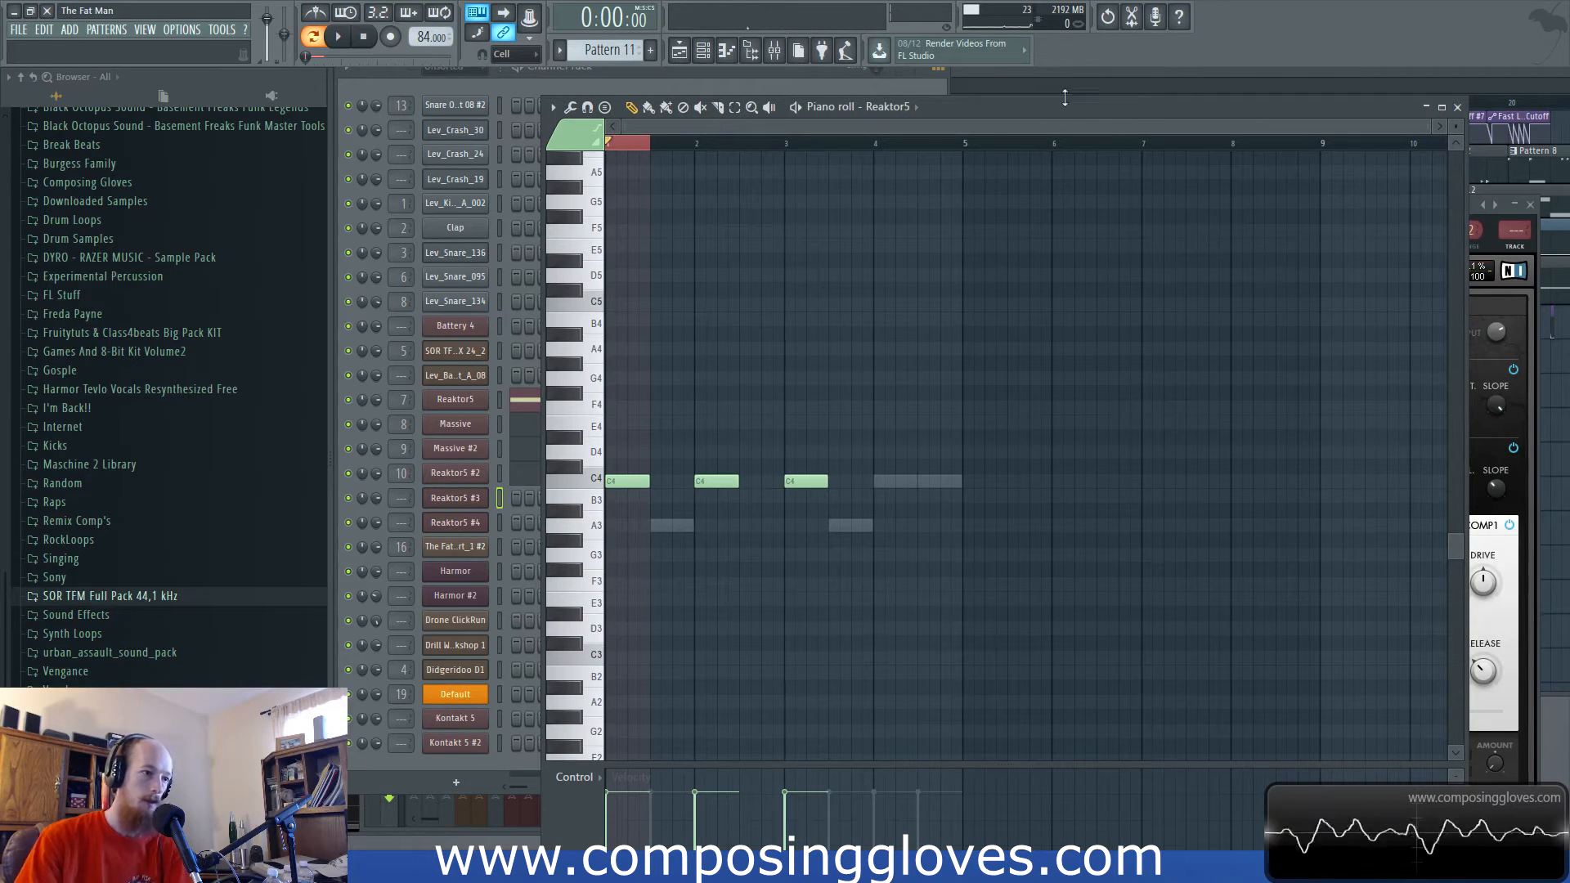
{"action": "right_click", "coordinate": [634, 482]}
{"action": "left_click", "coordinate": [631, 483]}
{"action": "double_click", "coordinate": [674, 525]}
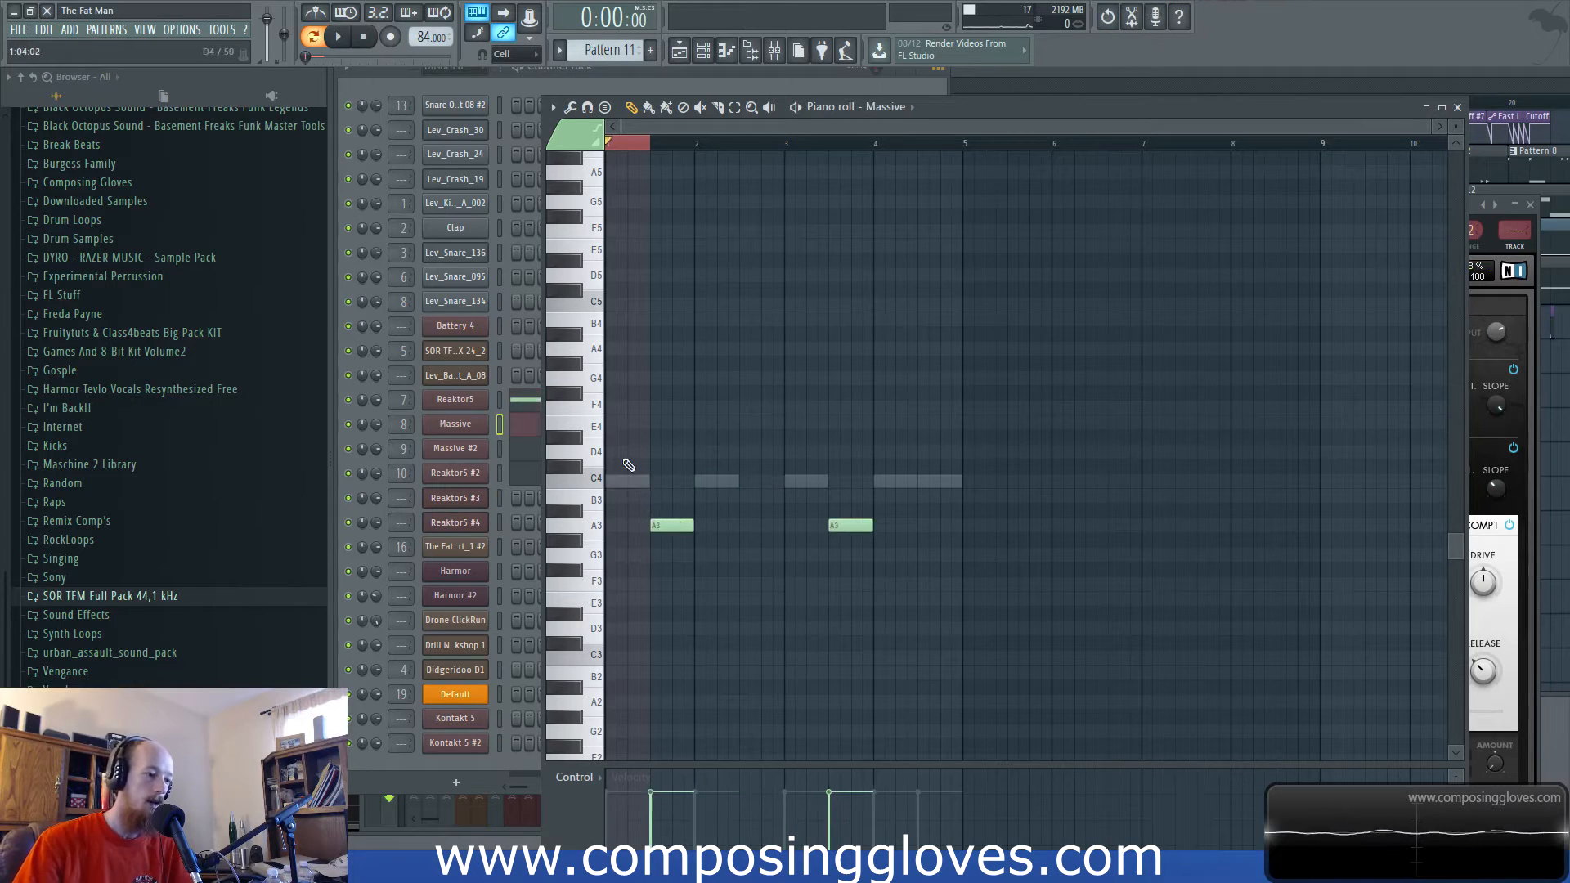
{"action": "left_click_drag", "start_coordinate": [619, 466], "coordinate": [1264, 609]}
{"action": "scroll", "coordinate": [681, 549], "scroll_direction": "down", "scroll_amount": 7}
{"action": "scroll", "coordinate": [691, 584], "scroll_direction": "up", "scroll_amount": 7}
{"action": "scroll", "coordinate": [701, 571], "scroll_direction": "up", "scroll_amount": 2}
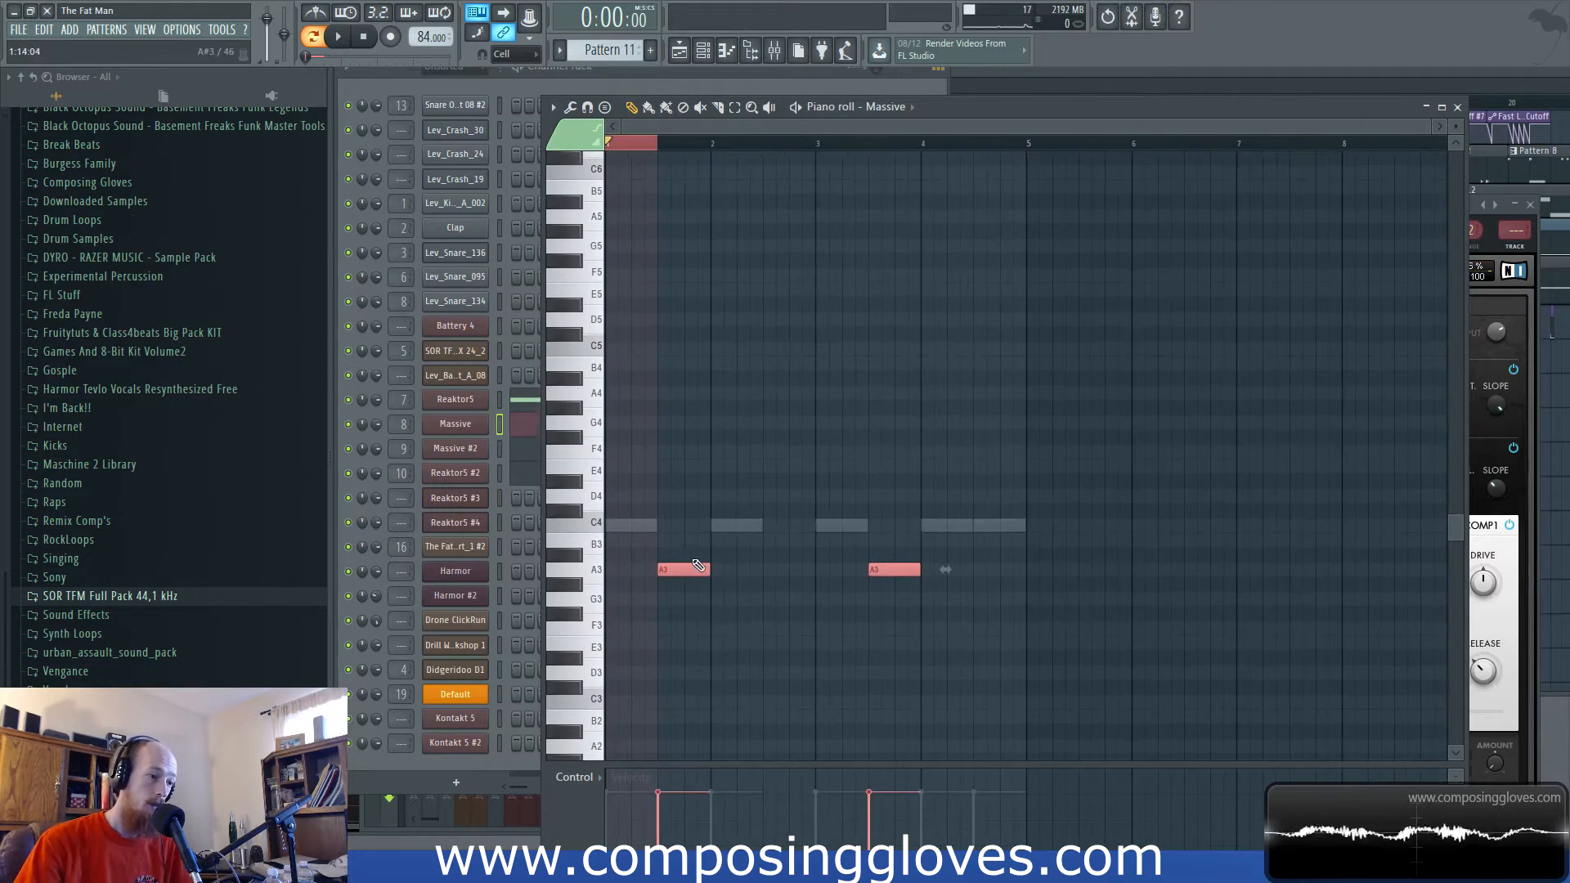
Examine in the playlist how the bass patterns and filter automation clips are arranged from bar 11 onward.
{"action": "left_click", "coordinate": [1110, 74]}
{"action": "left_click", "coordinate": [744, 105]}
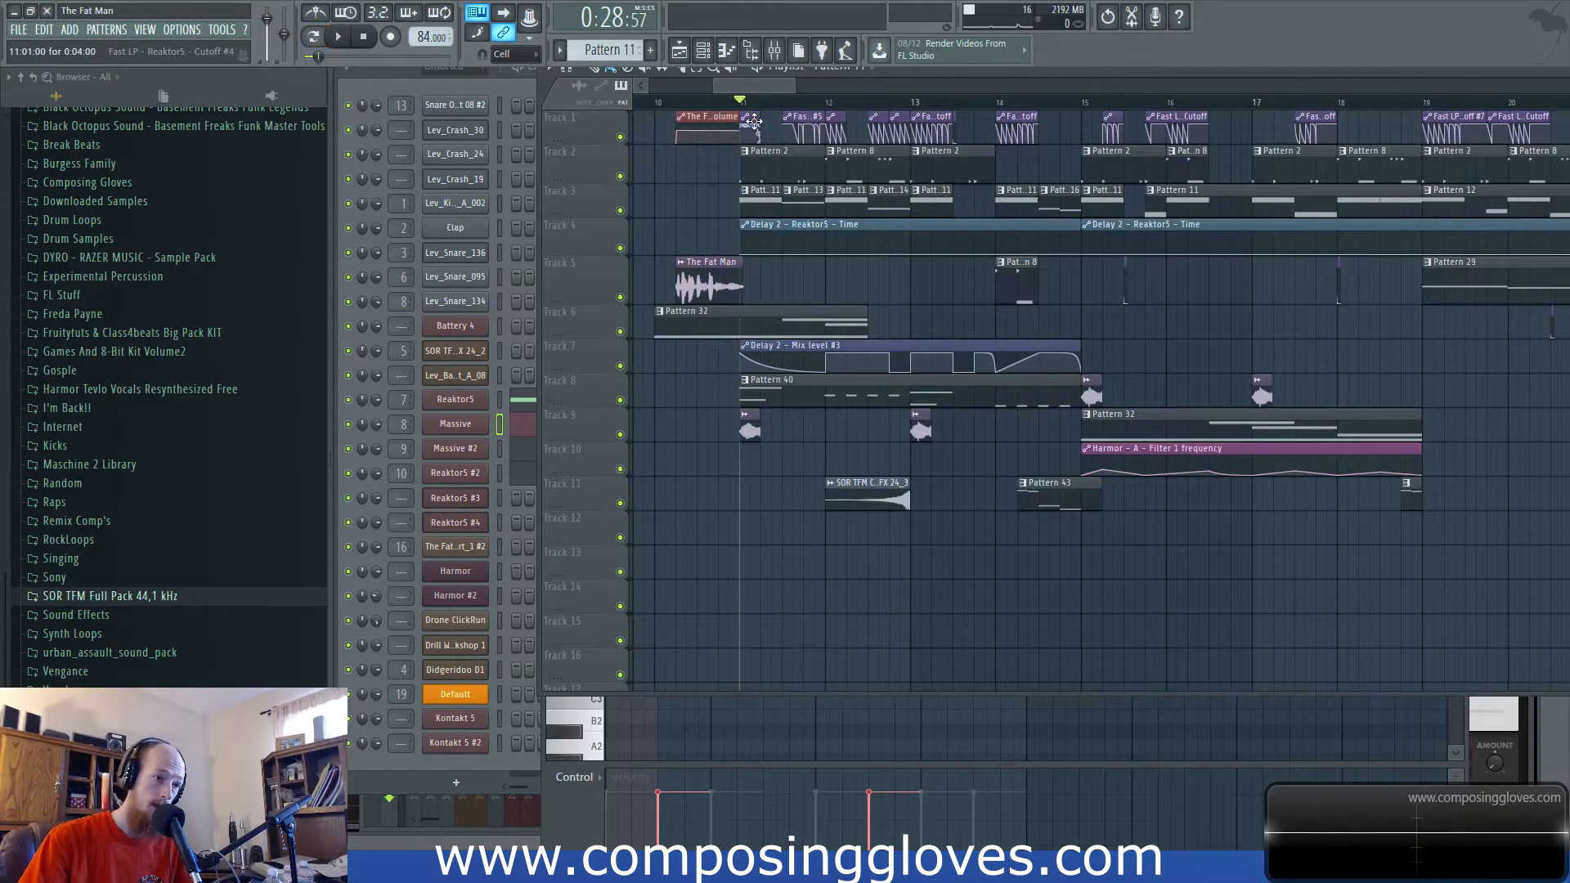
{"action": "scroll", "coordinate": [998, 286], "scroll_direction": "up", "scroll_amount": 5}
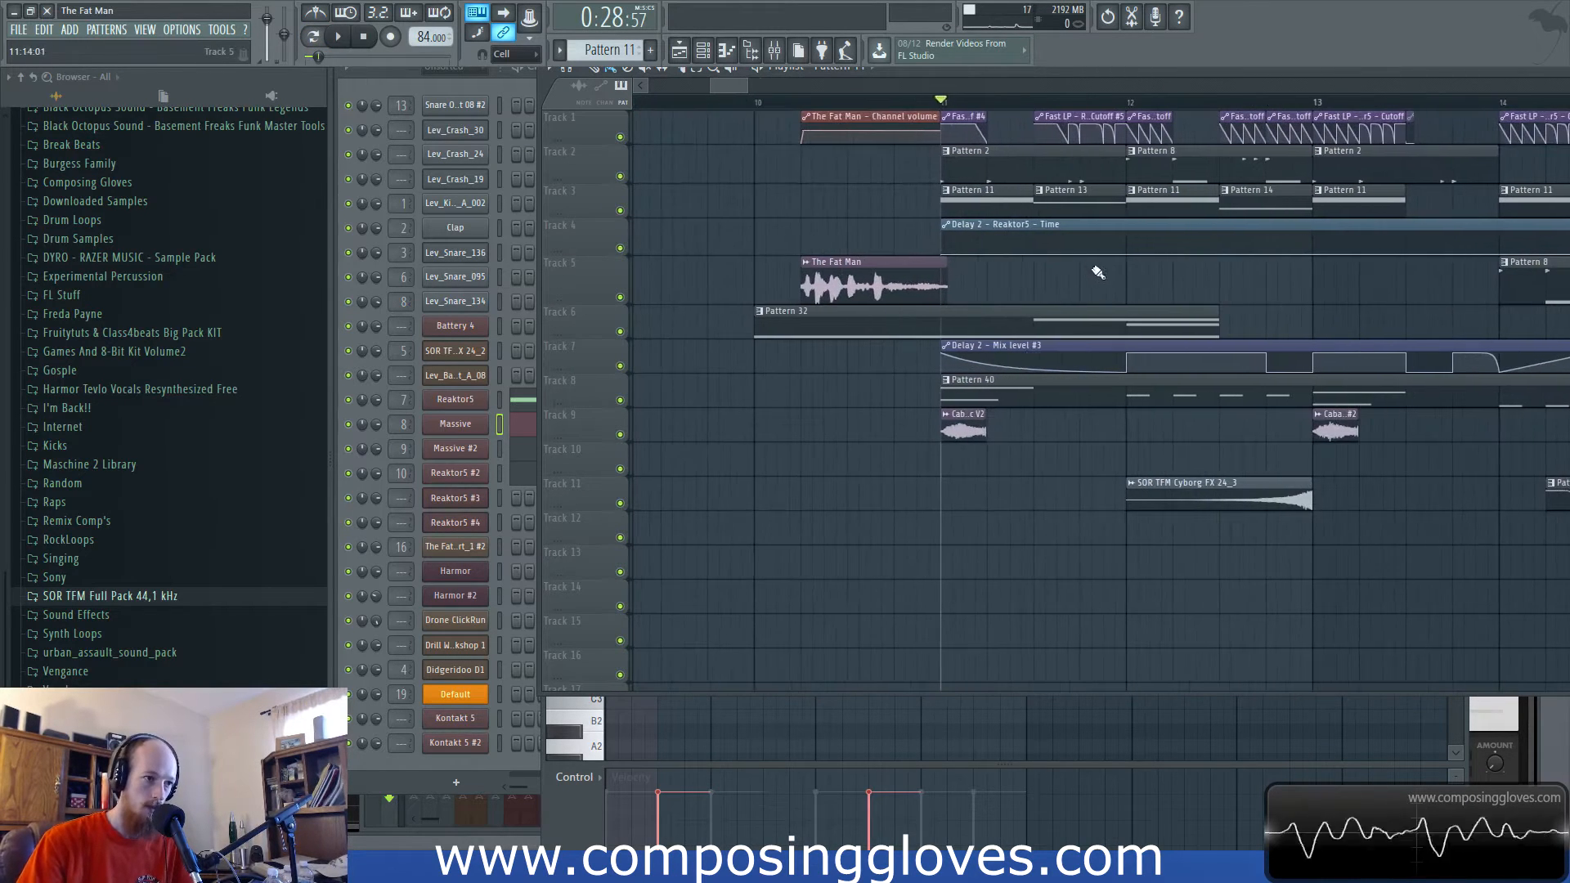
{"action": "scroll", "coordinate": [1098, 272], "scroll_direction": "right", "scroll_amount": 6}
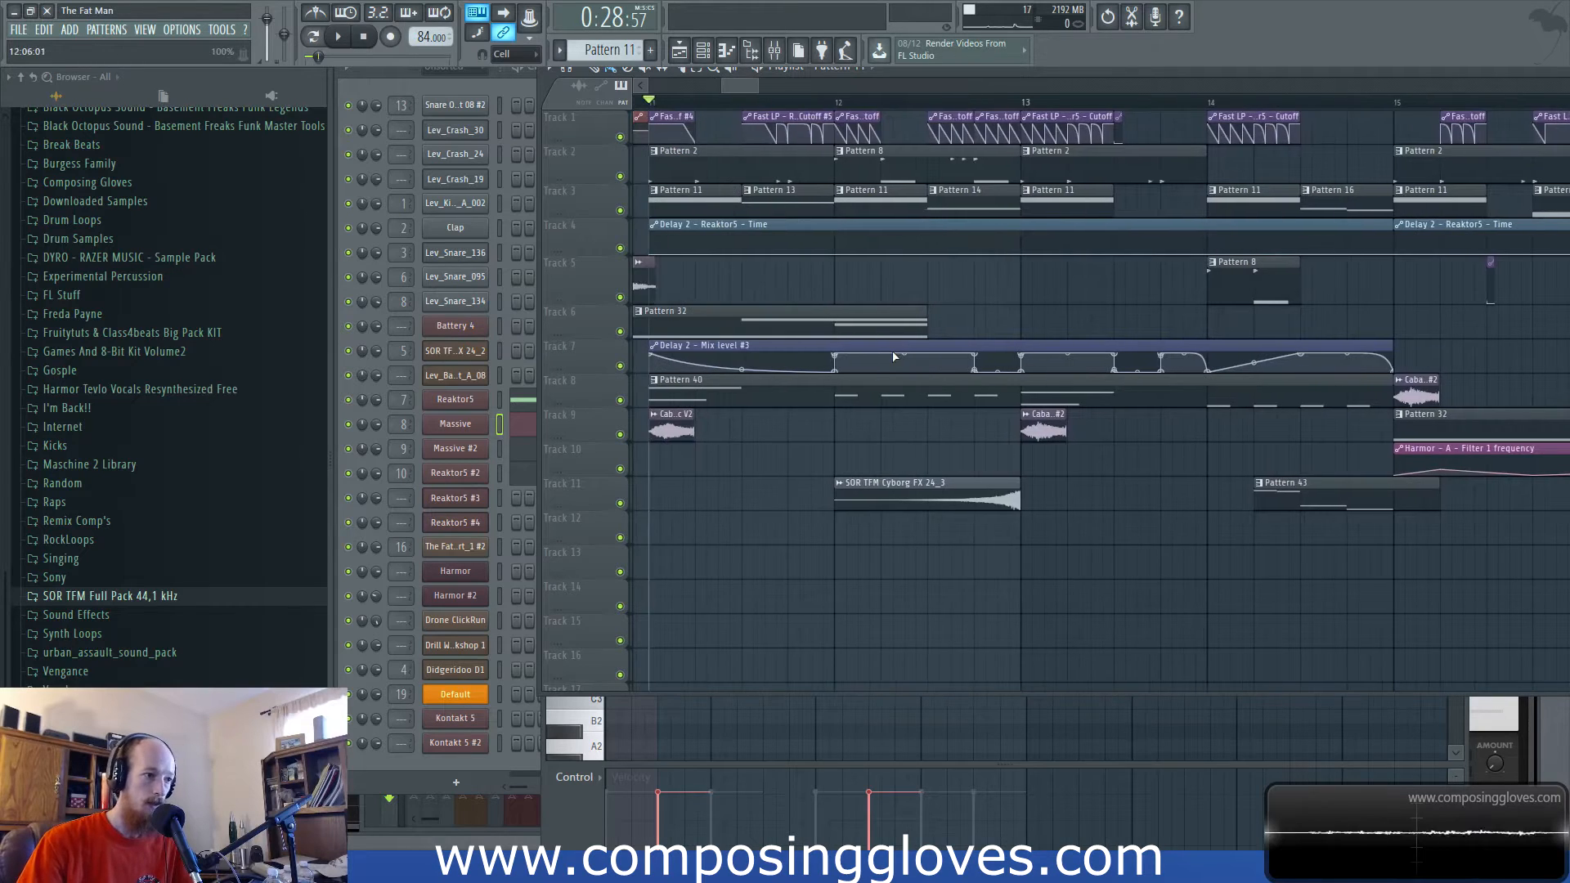
{"action": "scroll", "coordinate": [893, 354], "scroll_direction": "down", "scroll_amount": 4}
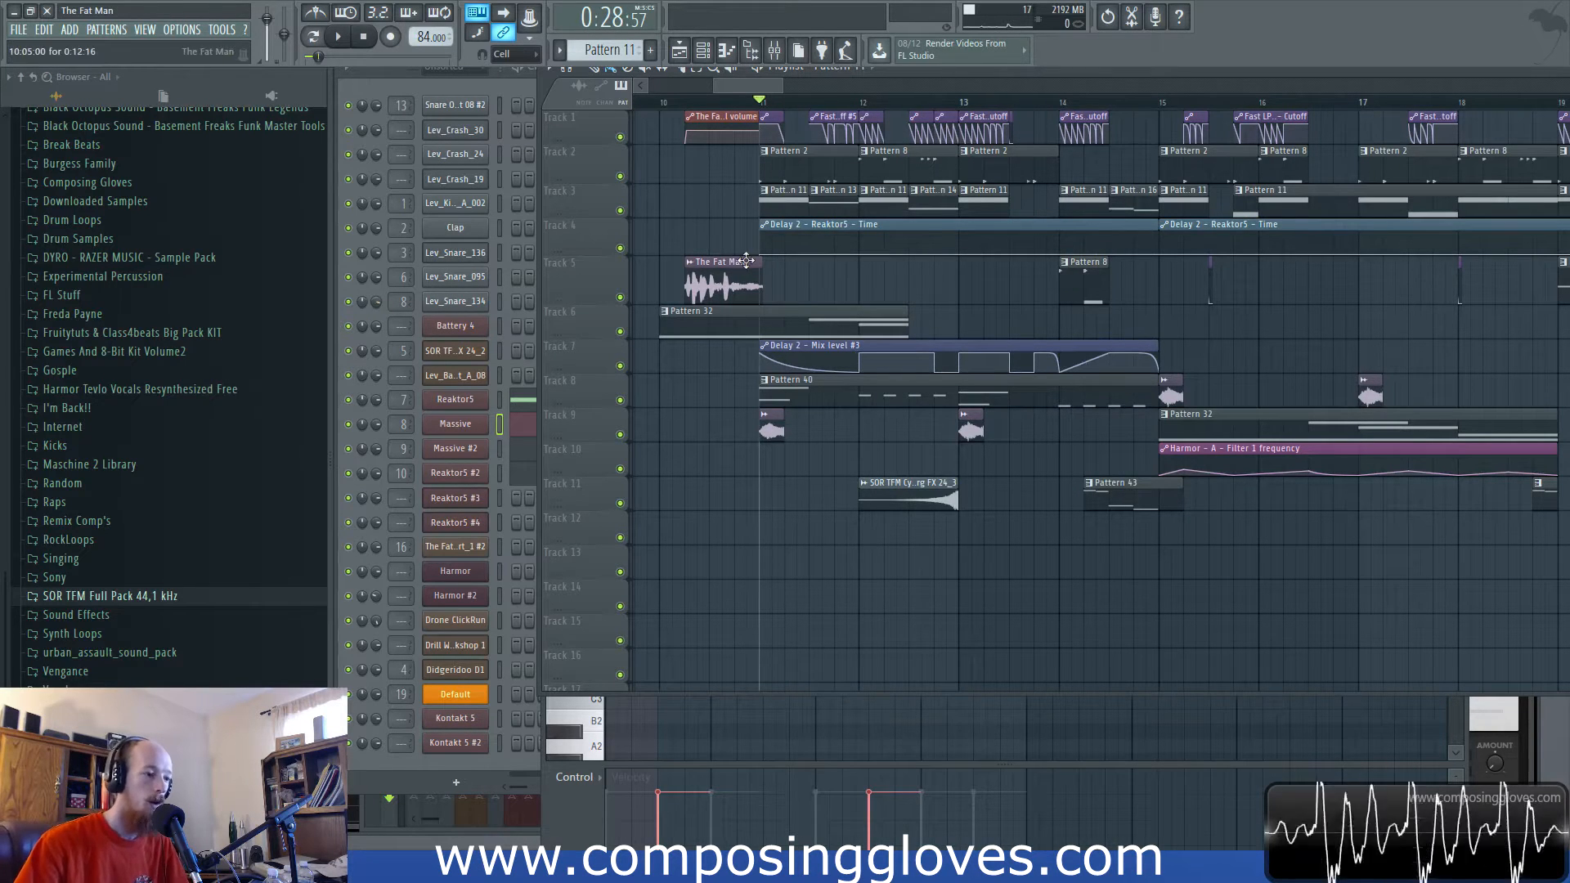
{"action": "scroll", "coordinate": [875, 296], "scroll_direction": "up", "scroll_amount": 2}
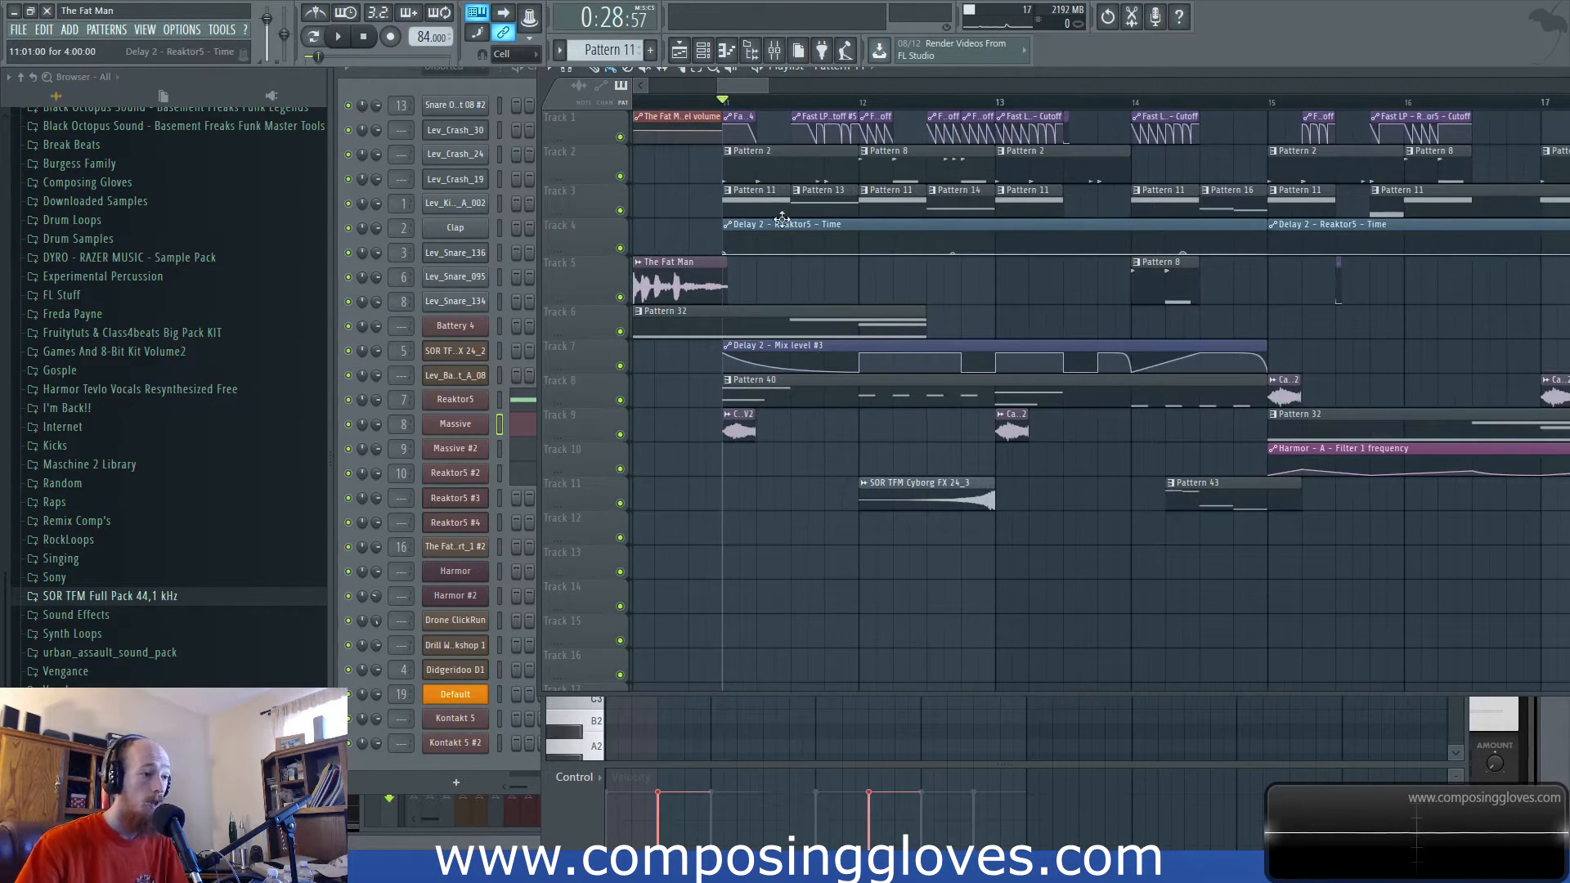
Open Pattern 13 from the playlist to check its channels, and return to Pattern 11 in the channel rack.
{"action": "double_click", "coordinate": [815, 206]}
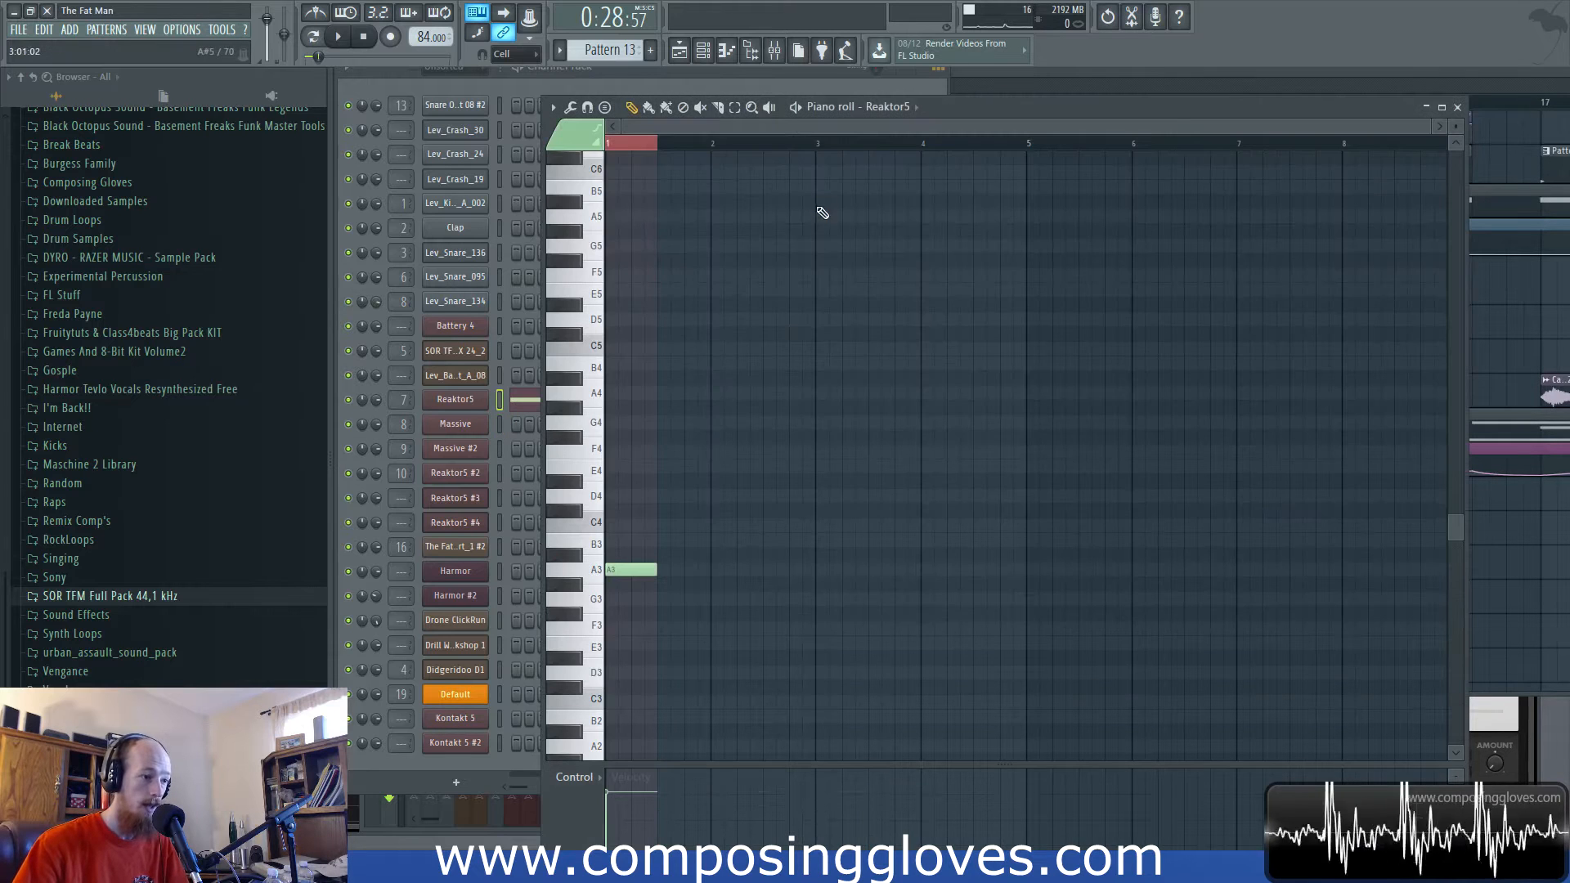
{"action": "key", "text": "F6"}
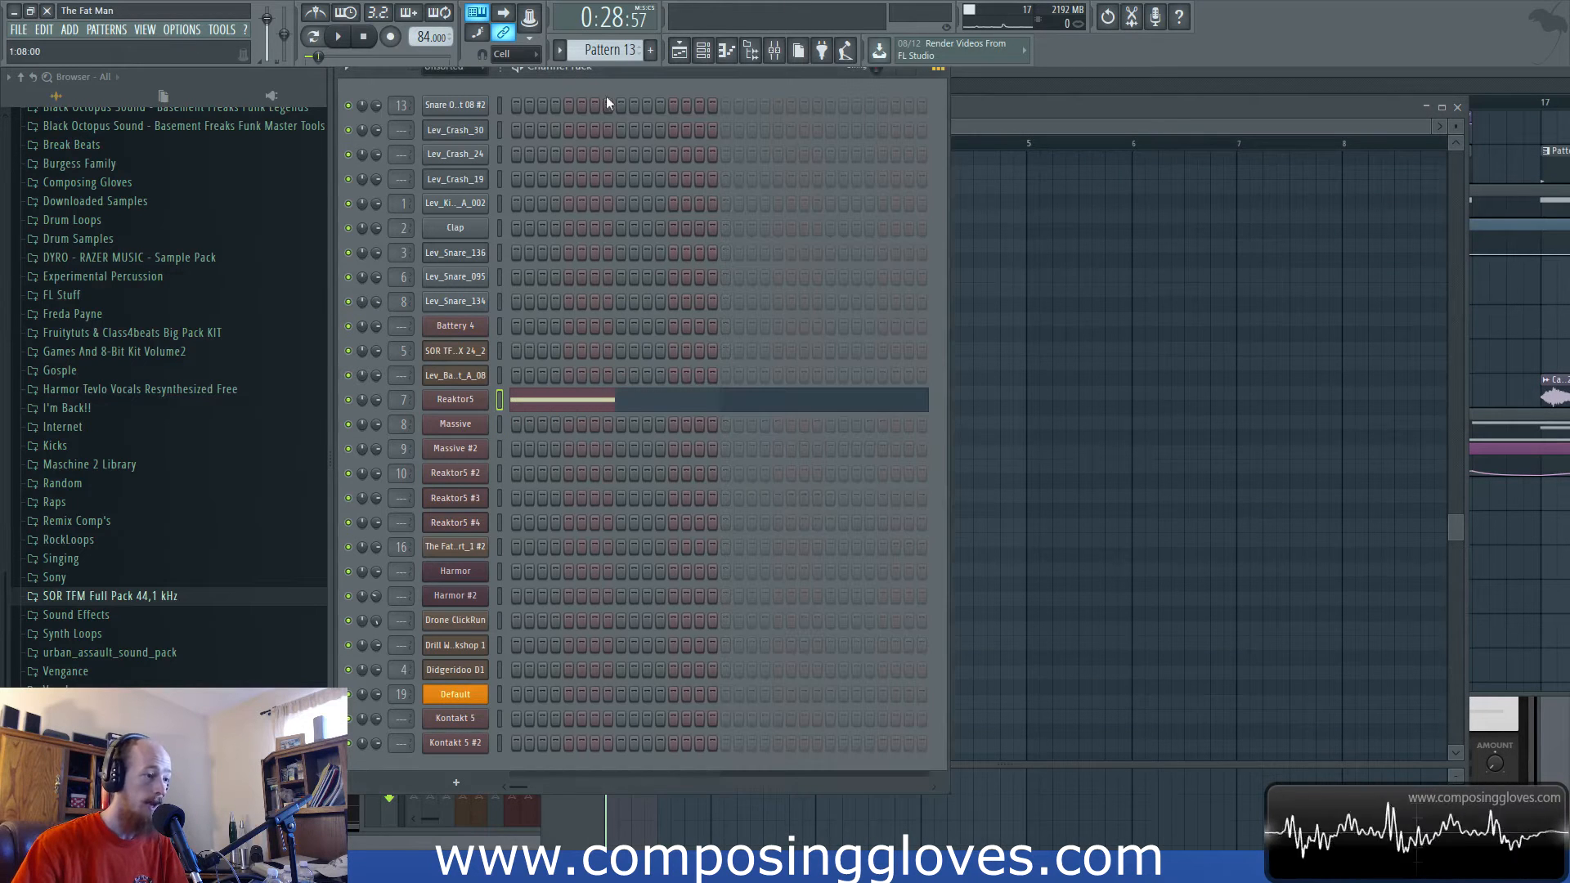
{"action": "left_click", "coordinate": [983, 86]}
{"action": "double_click", "coordinate": [746, 201]}
{"action": "left_click", "coordinate": [448, 85]}
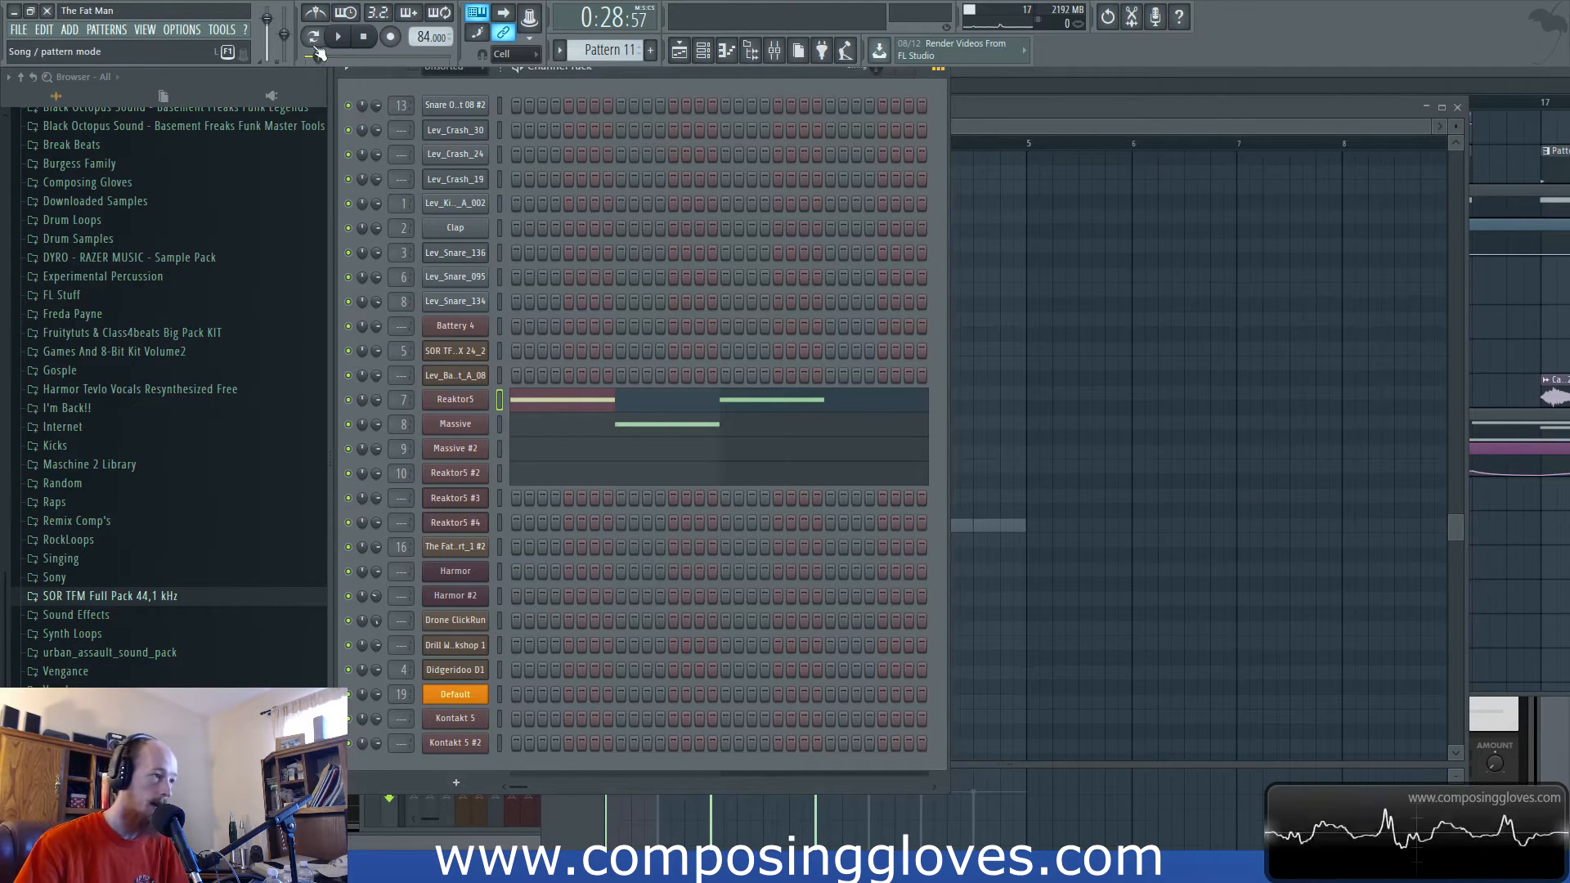
Play Pattern 11 in pattern mode with the Reaktor5 notes shown in the piano roll, and stop the playback.
{"action": "left_click", "coordinate": [340, 38]}
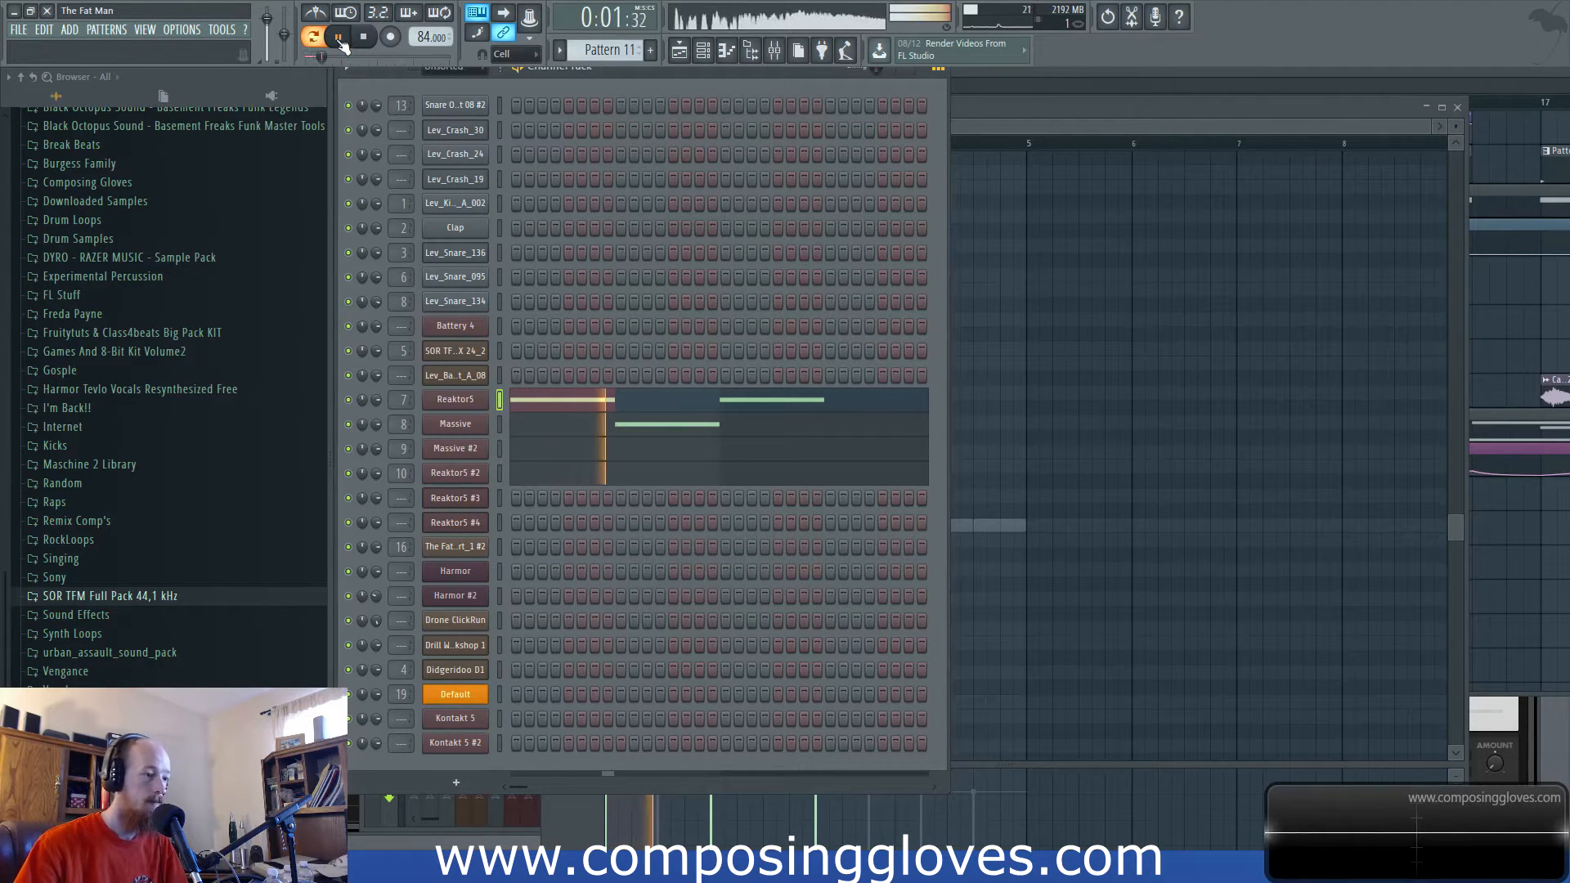
{"action": "left_click", "coordinate": [363, 37]}
{"action": "left_click", "coordinate": [1177, 121]}
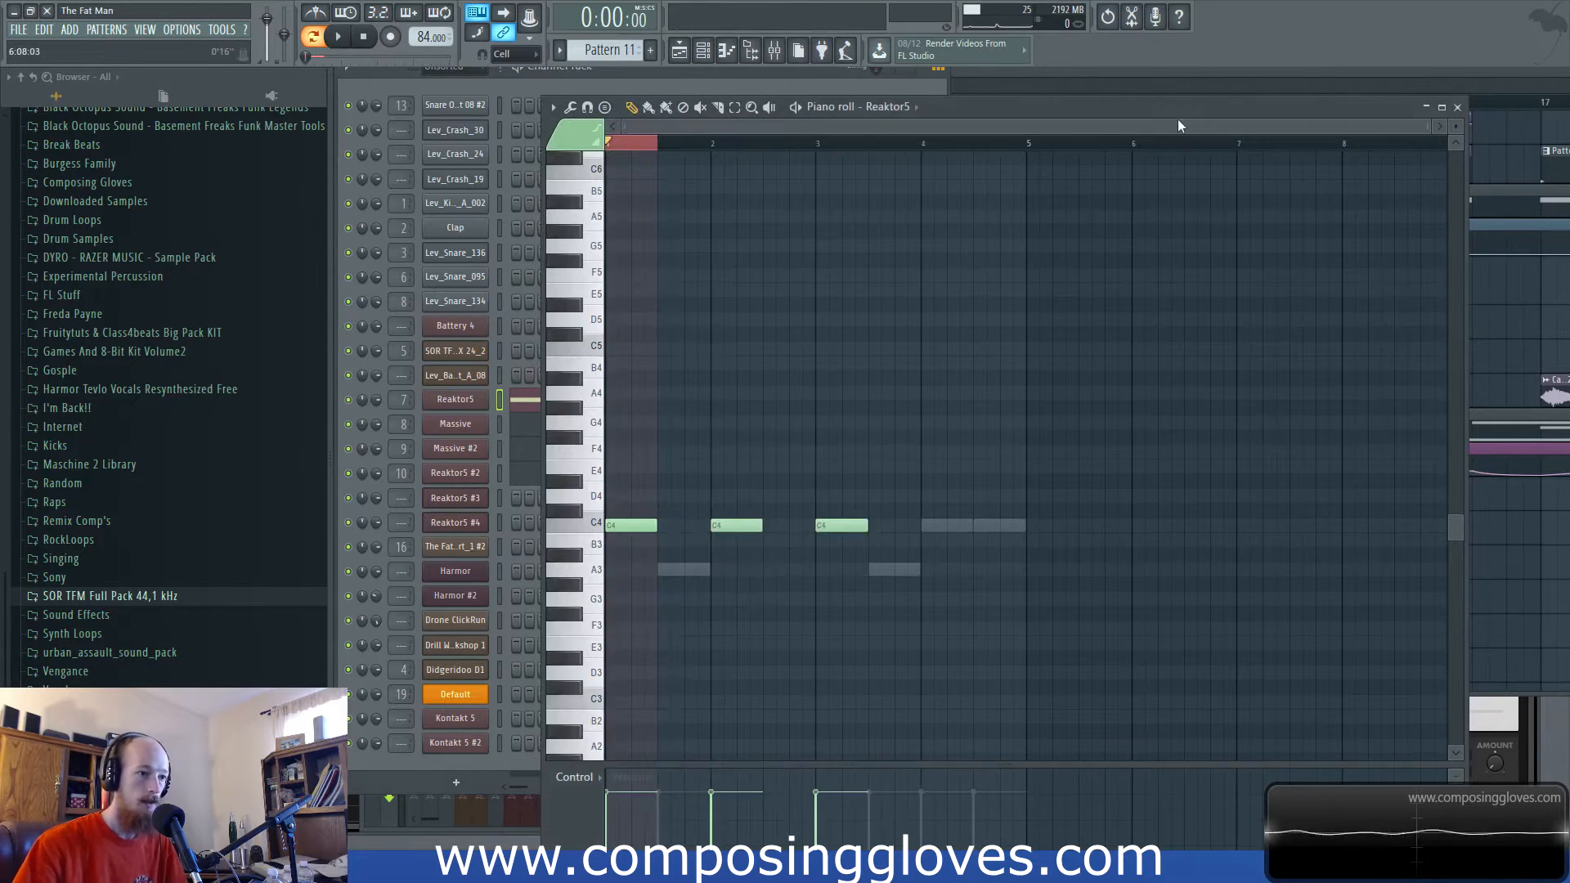
{"action": "key", "text": "space"}
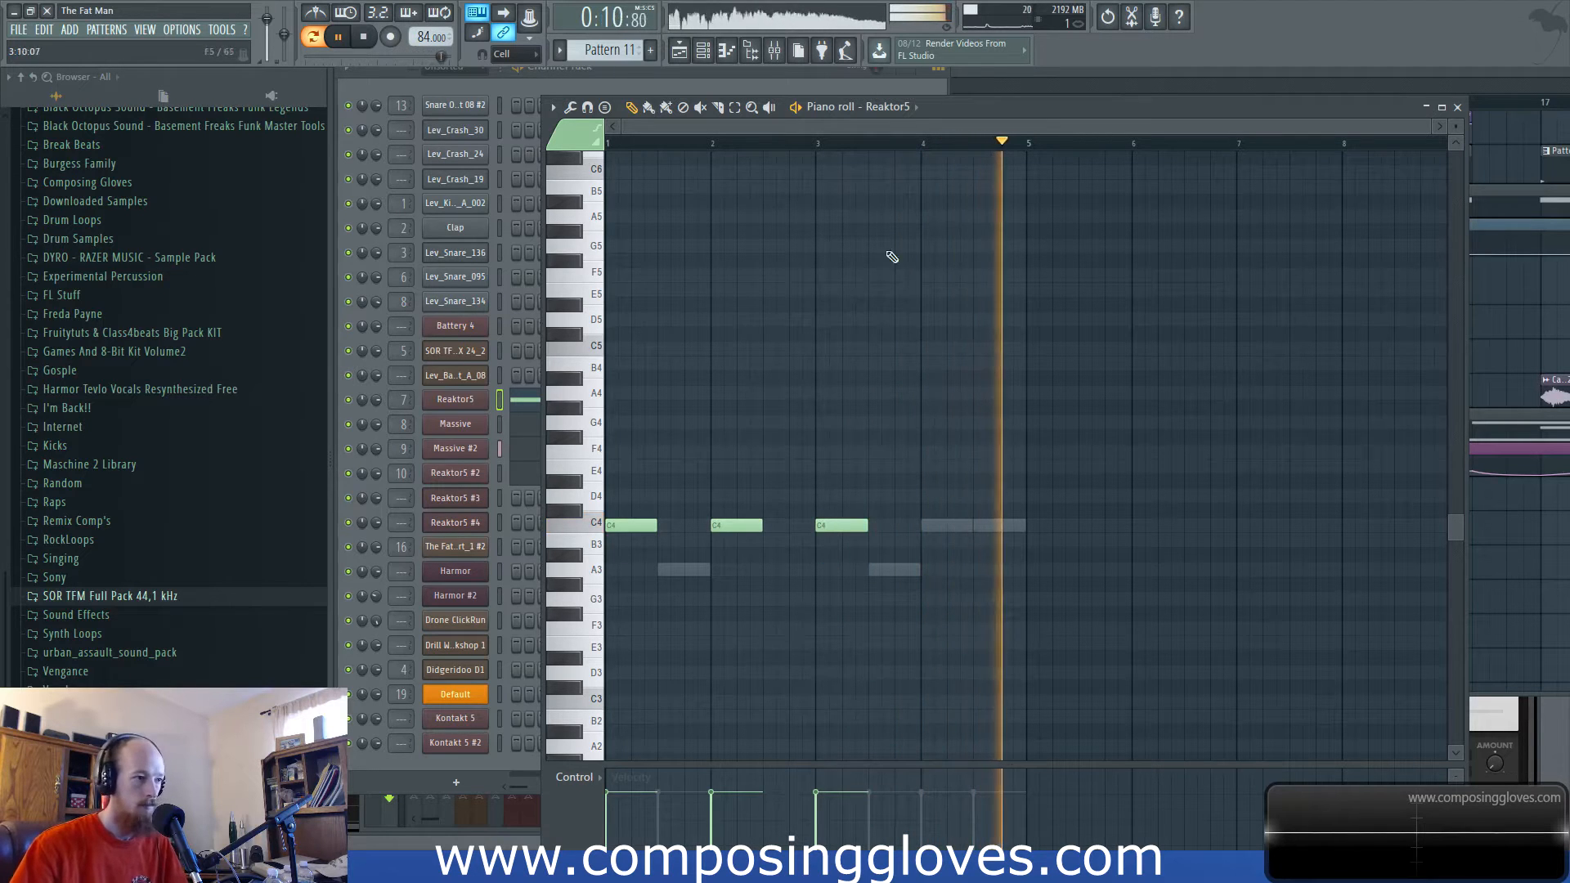
{"action": "key", "text": "space"}
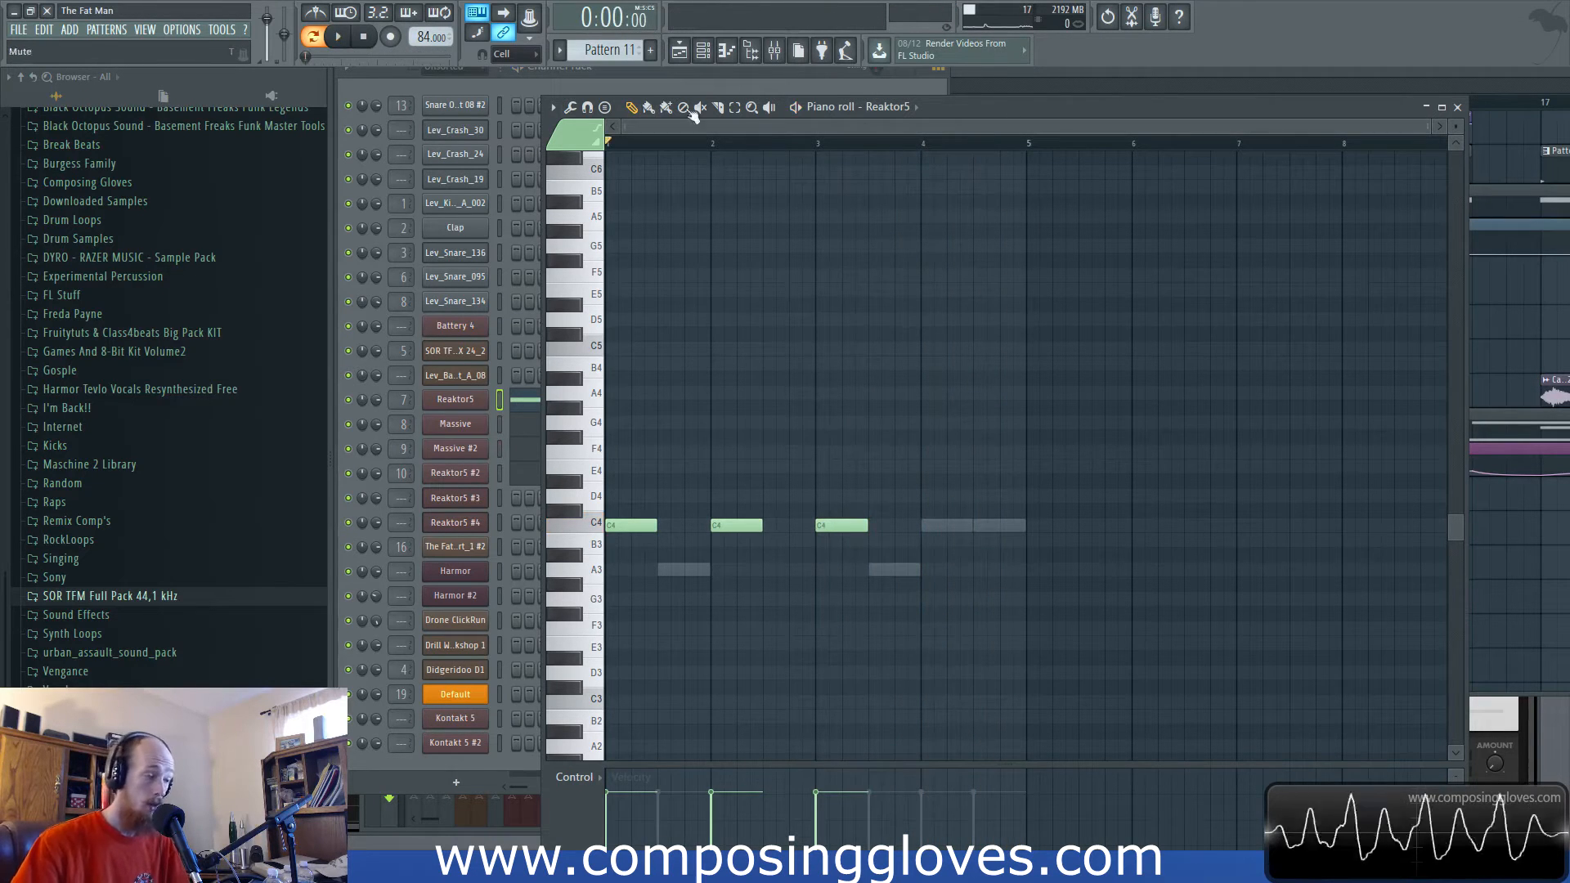
Open the mixer and inspect the effect chains on the Reaktor5 and Massive tracks.
{"action": "left_click", "coordinate": [548, 73]}
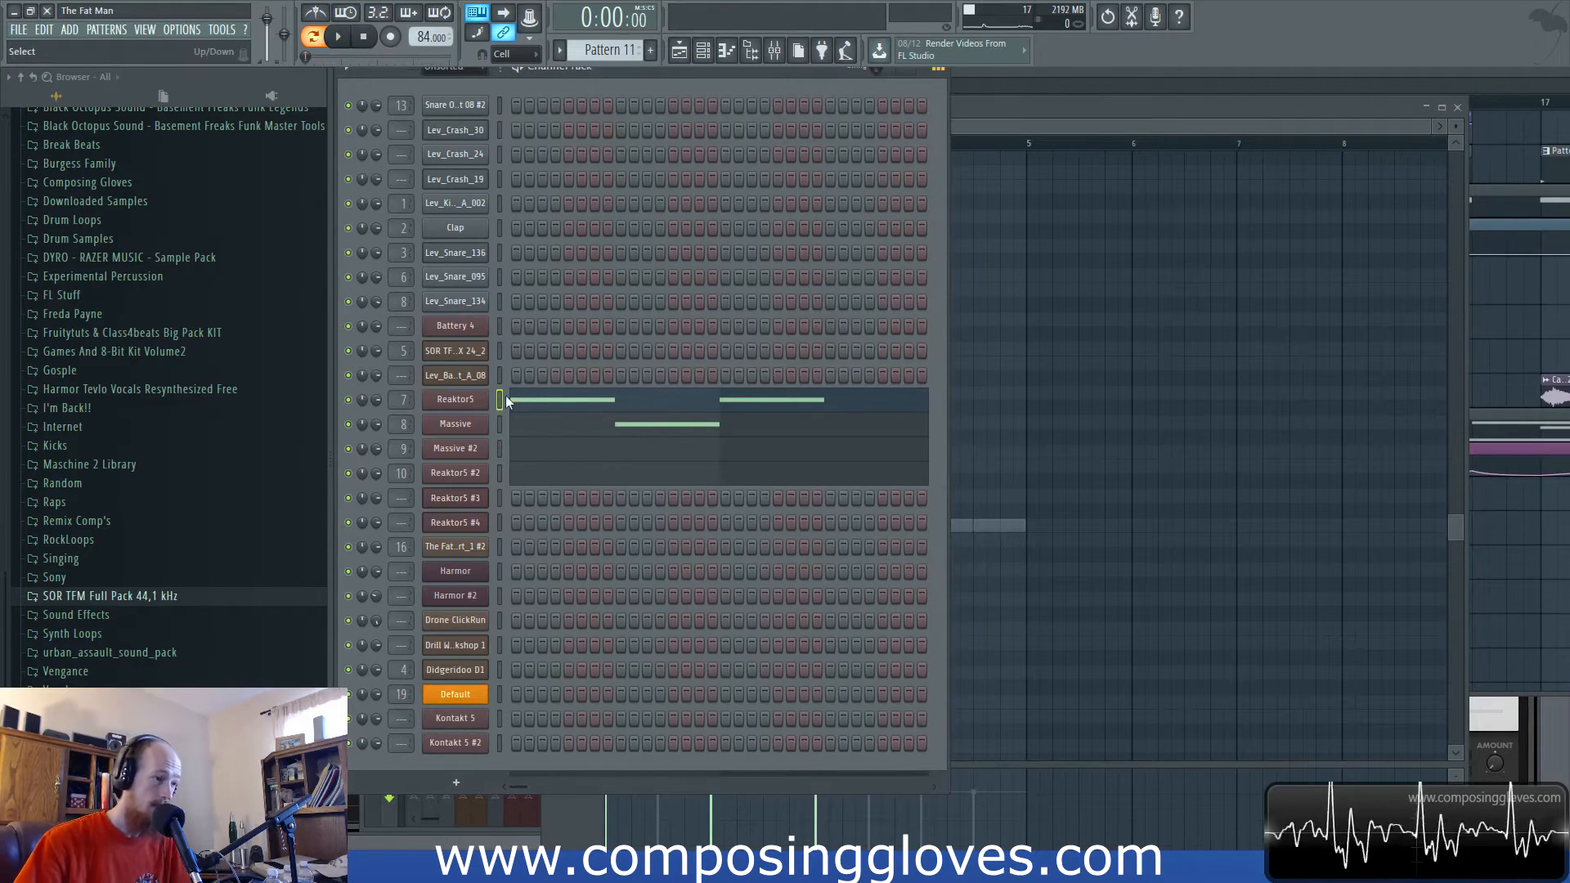
{"action": "left_click", "coordinate": [777, 54]}
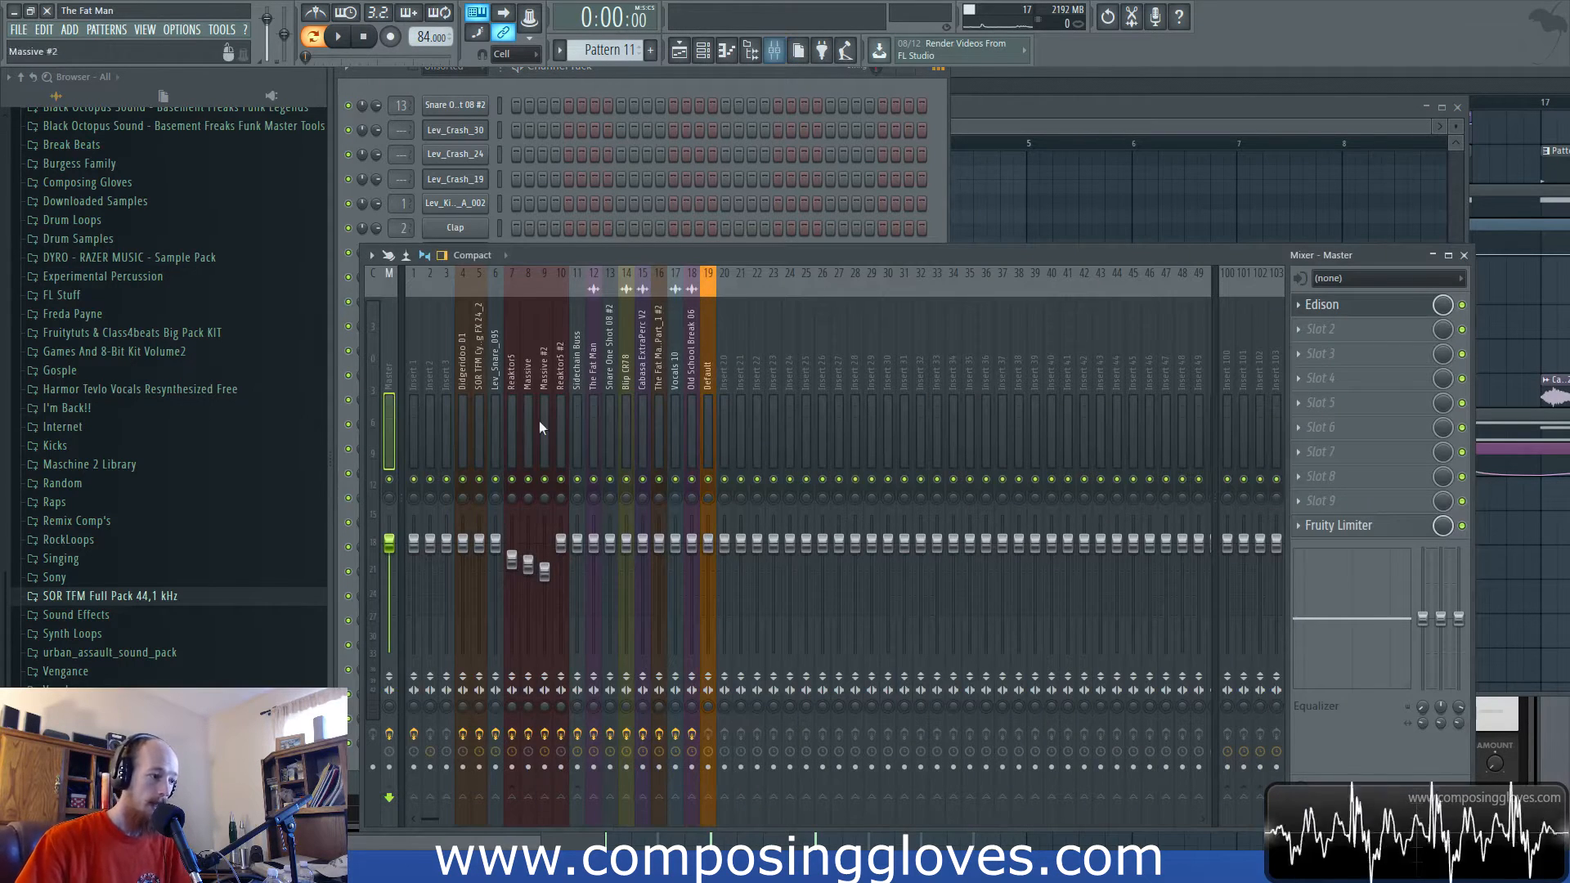
{"action": "left_click", "coordinate": [508, 379]}
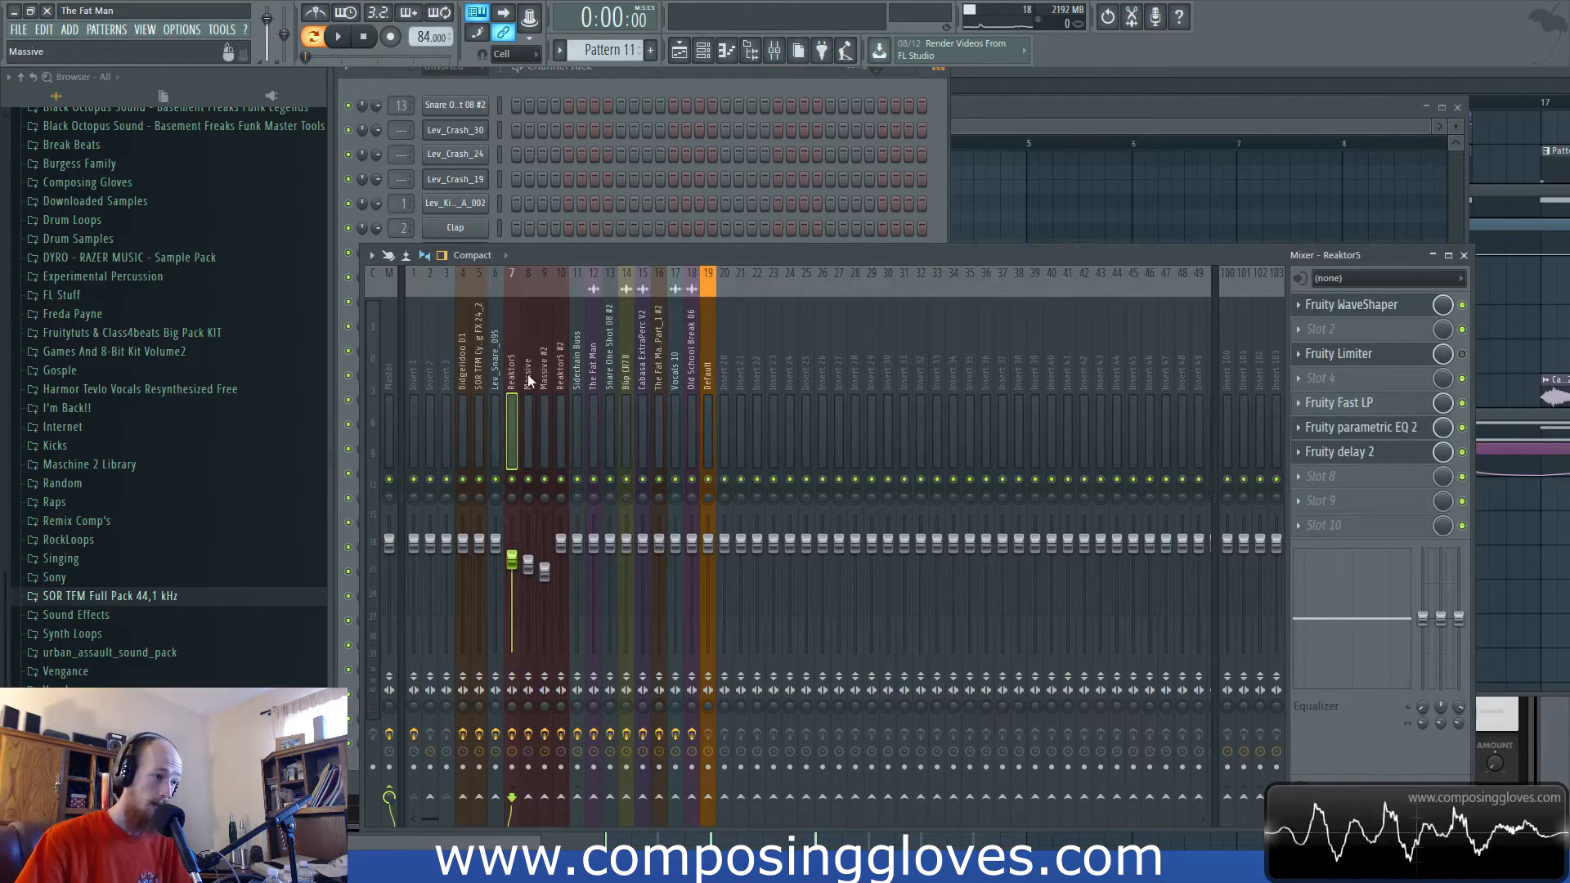
{"action": "left_click", "coordinate": [528, 376]}
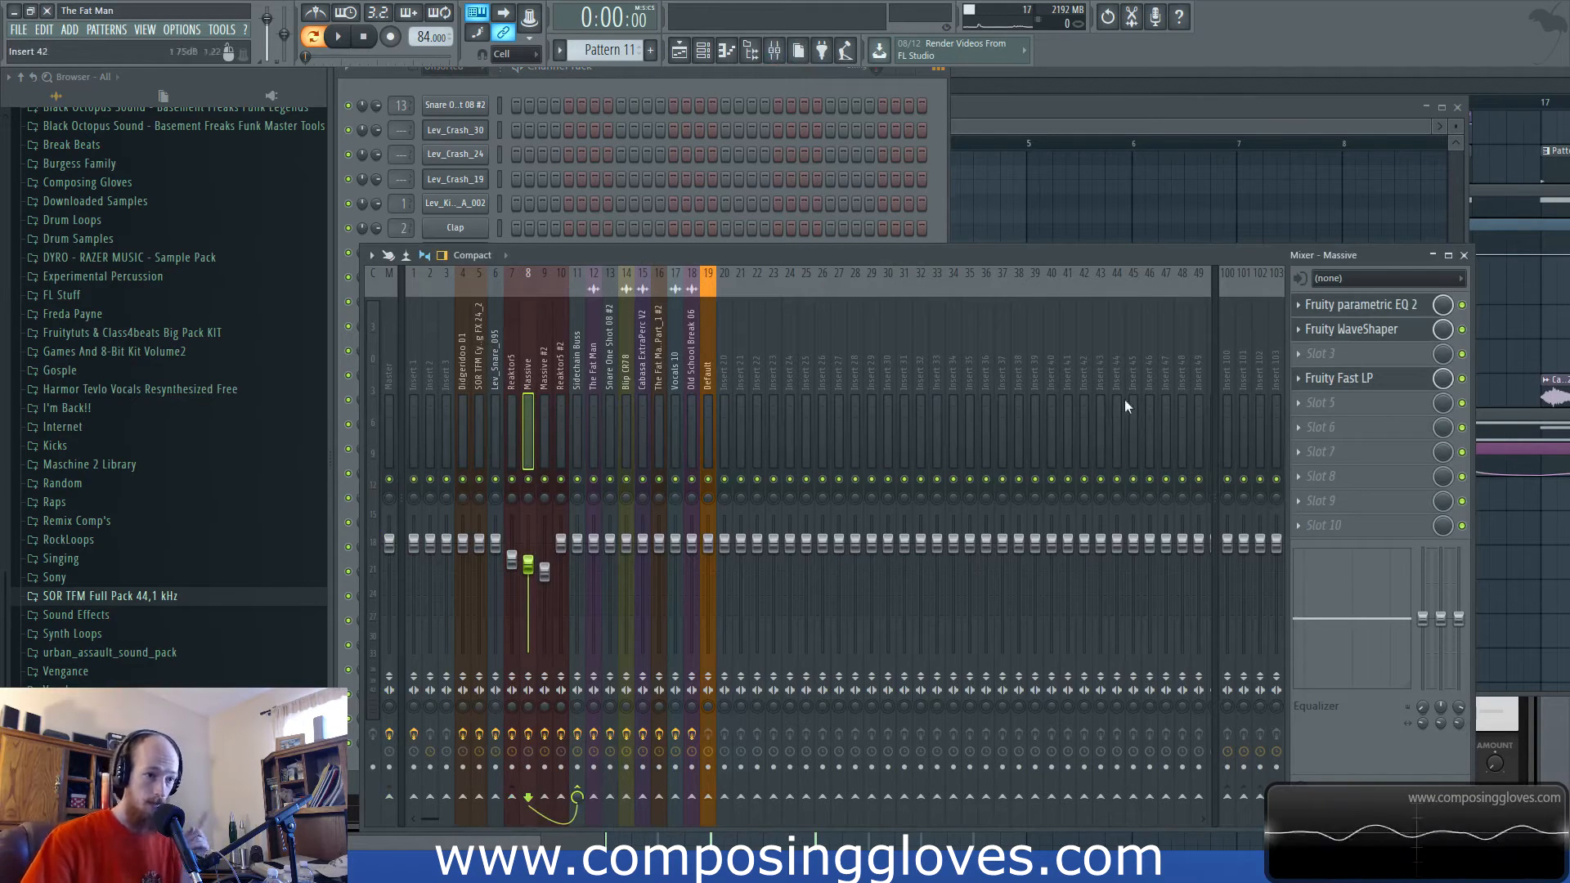
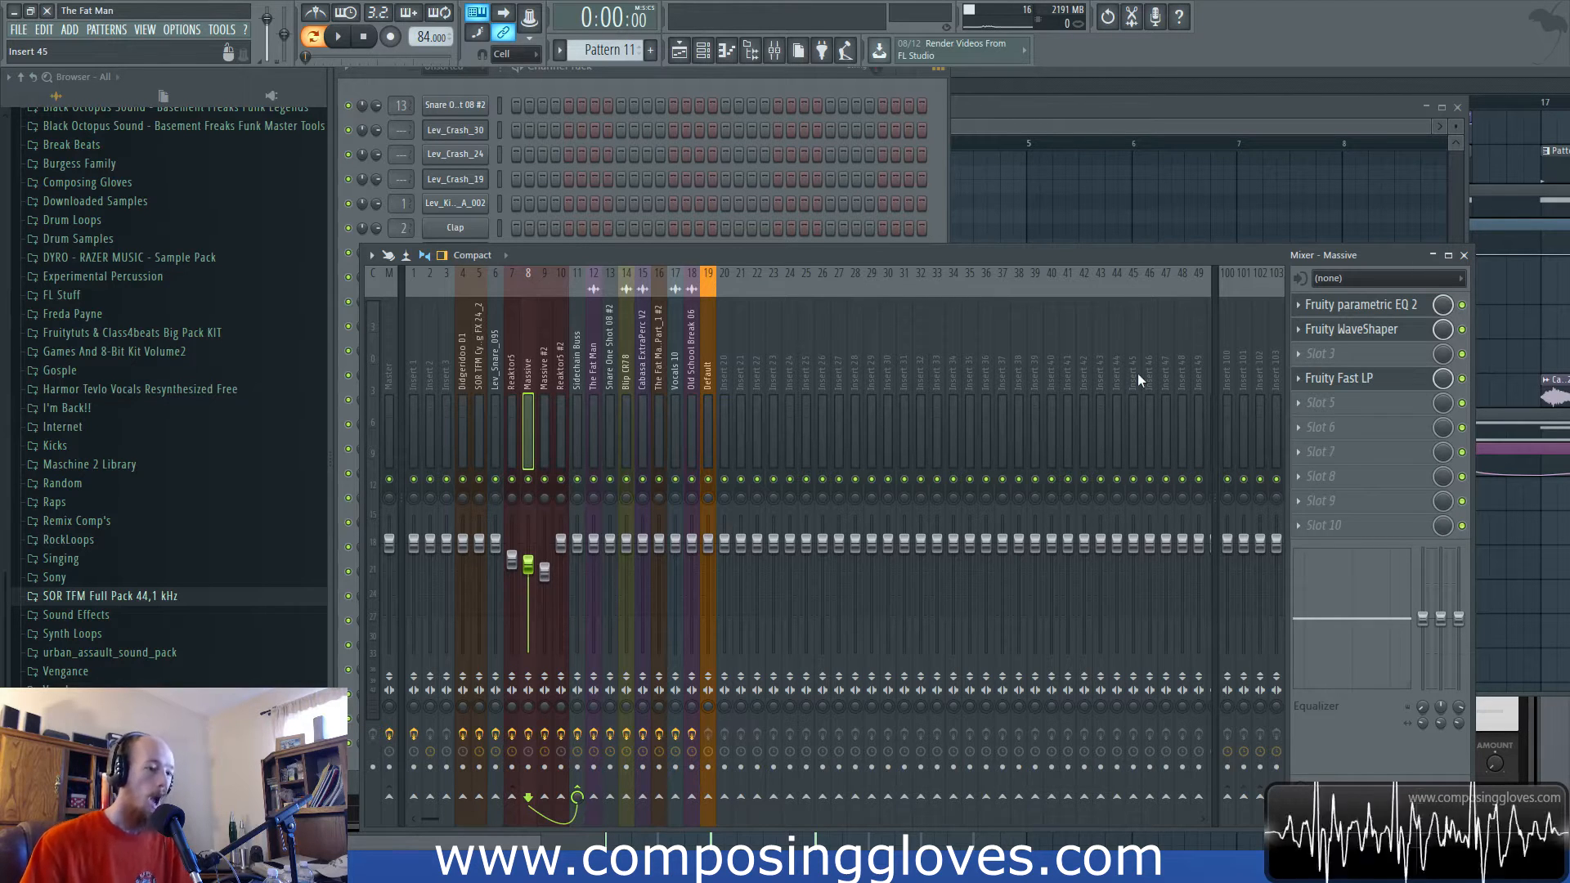
{"action": "left_click", "coordinate": [508, 376]}
{"action": "left_click", "coordinate": [528, 380]}
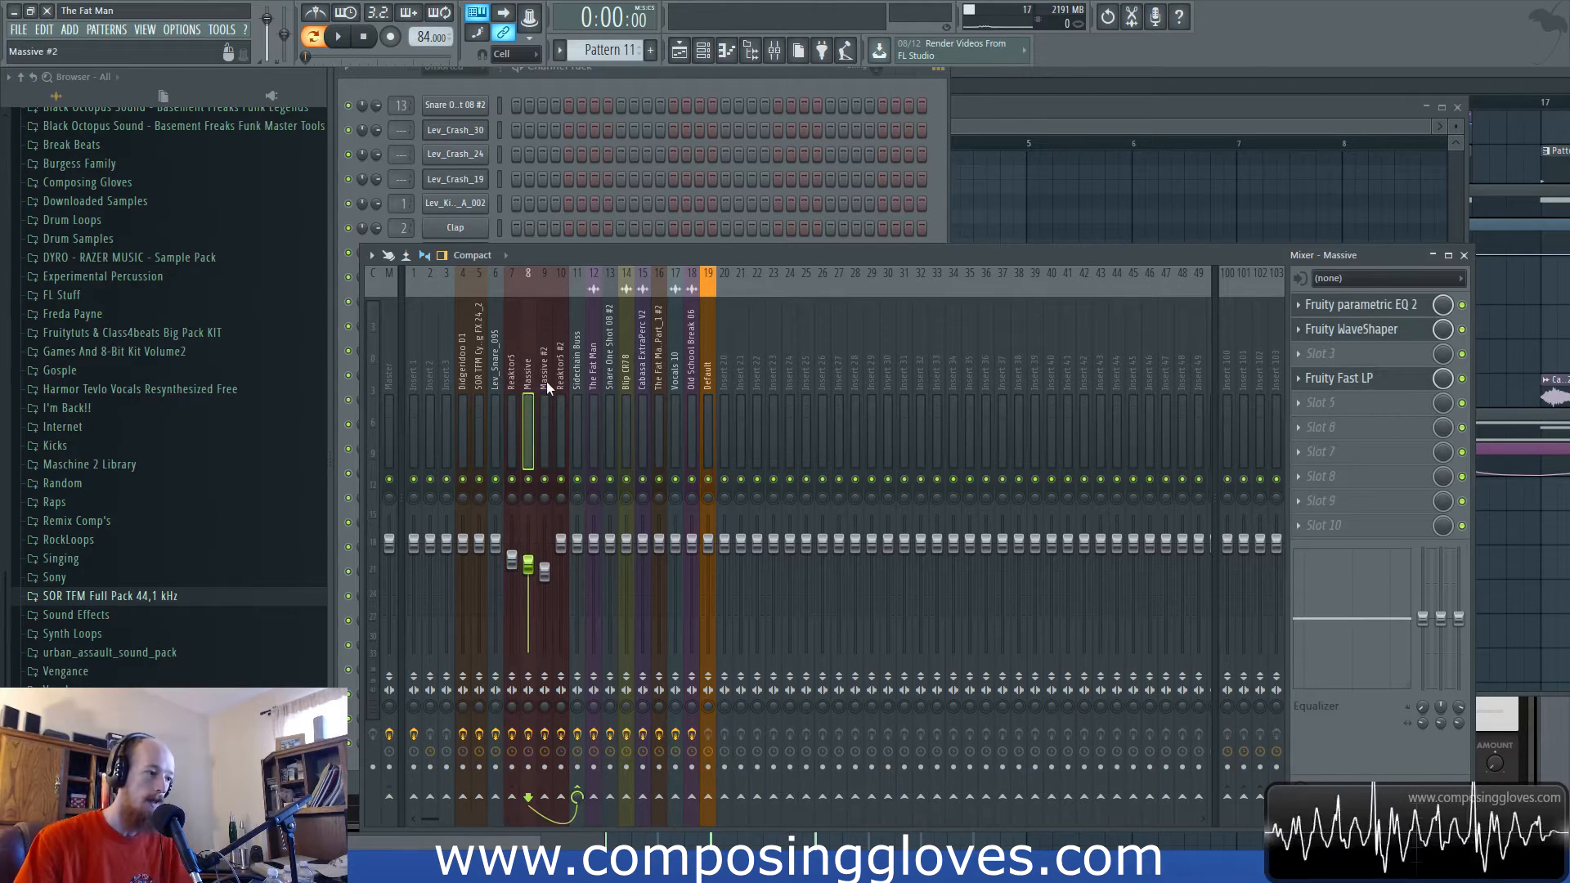
Inspect the Fruity WaveShaper curve on the Massive #2 mixer track.
{"action": "left_click", "coordinate": [546, 381]}
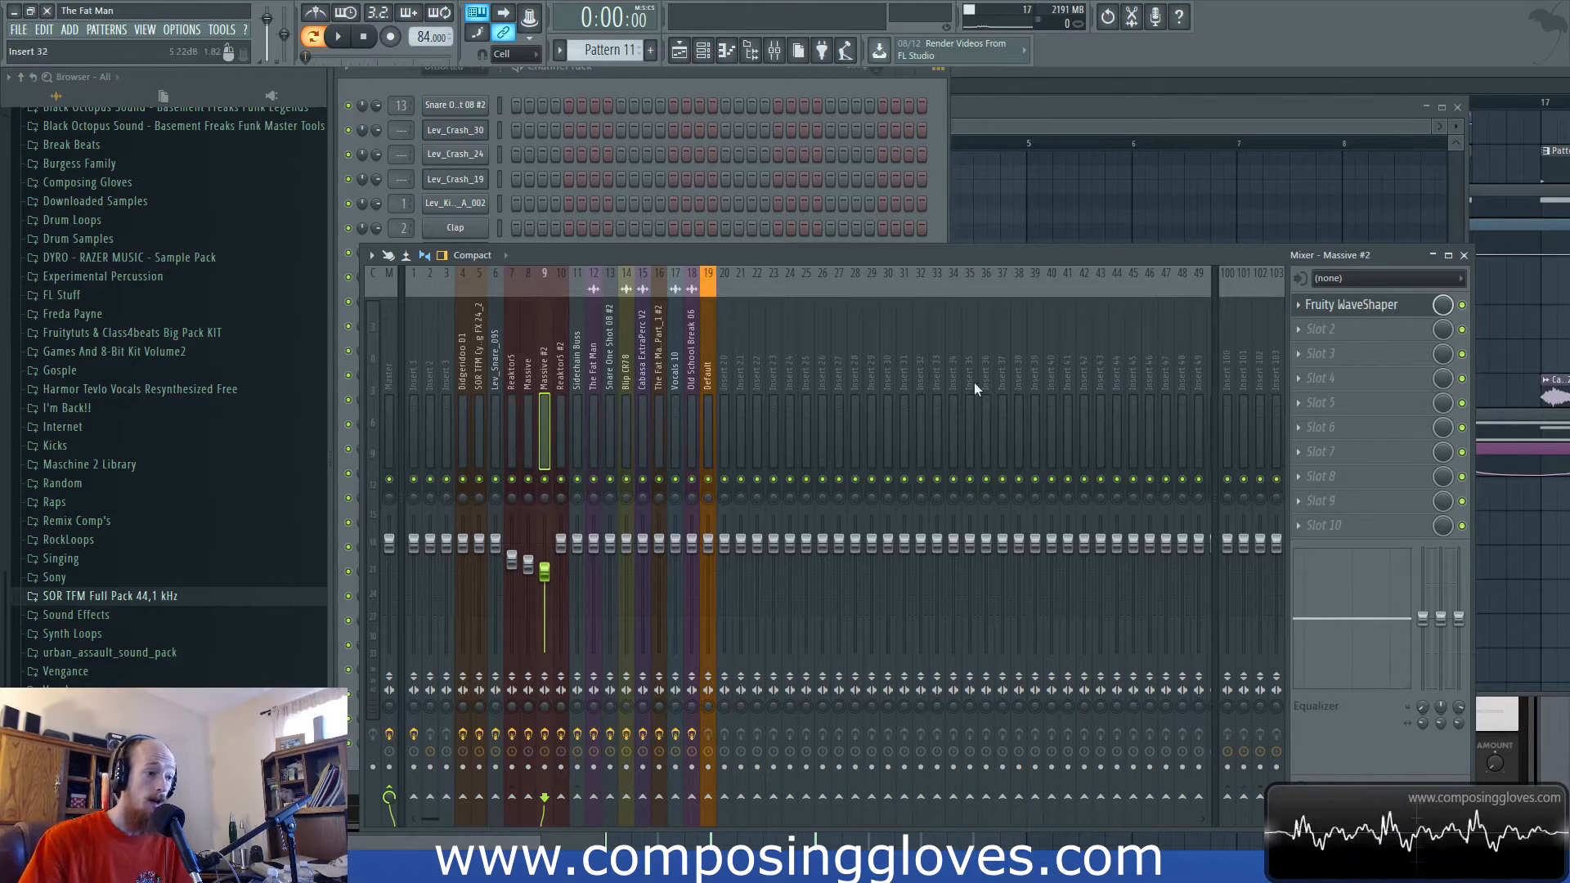
{"action": "left_click", "coordinate": [1370, 310]}
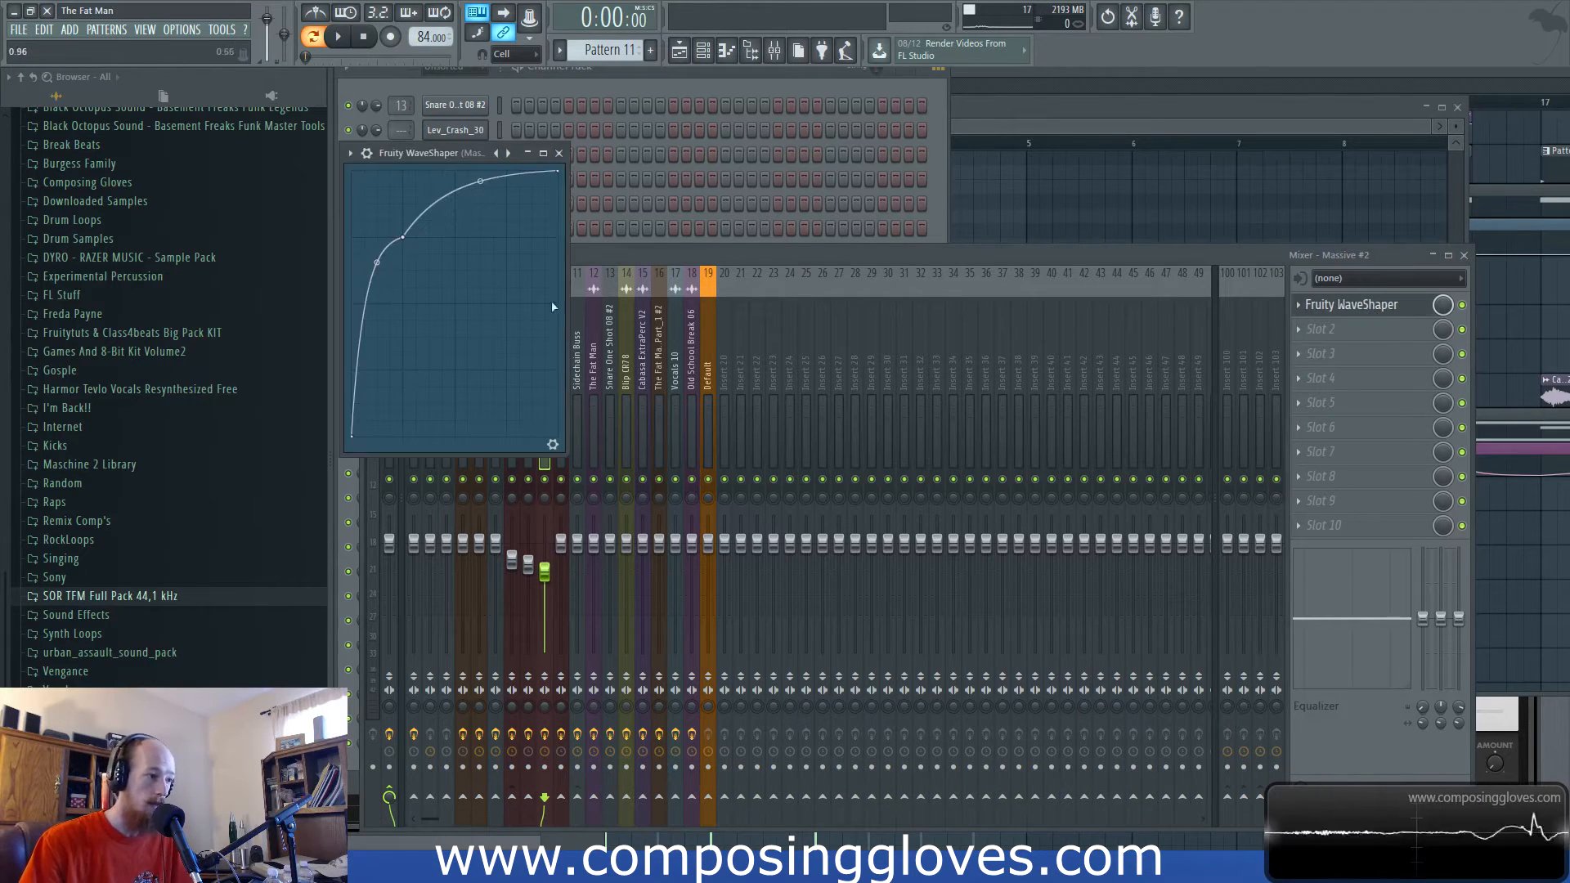
{"action": "left_click", "coordinate": [743, 270]}
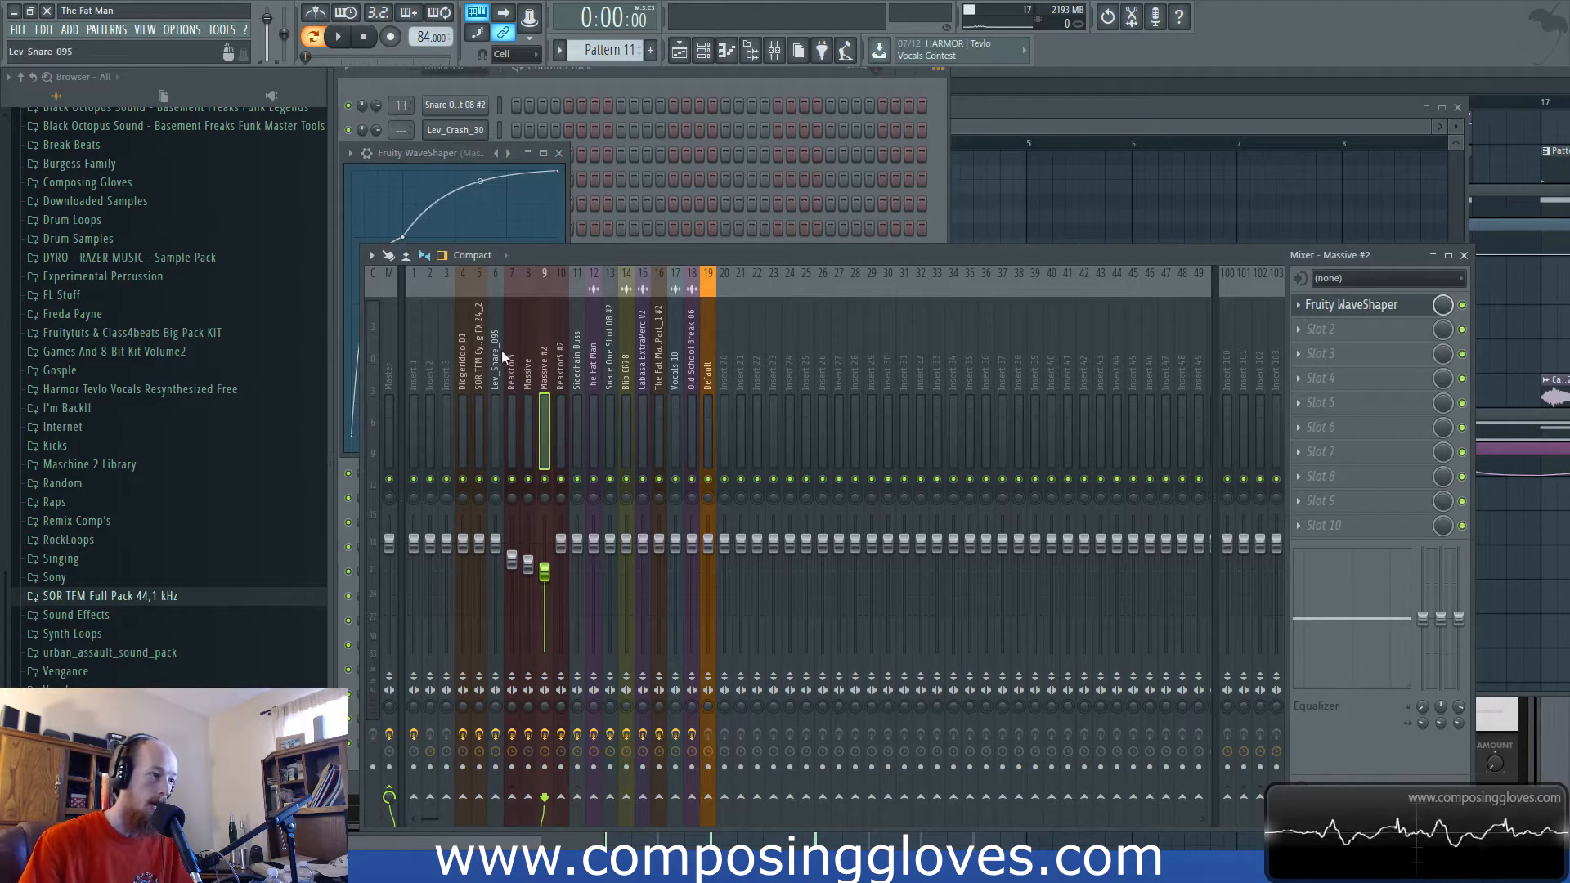
{"action": "left_click", "coordinate": [432, 163]}
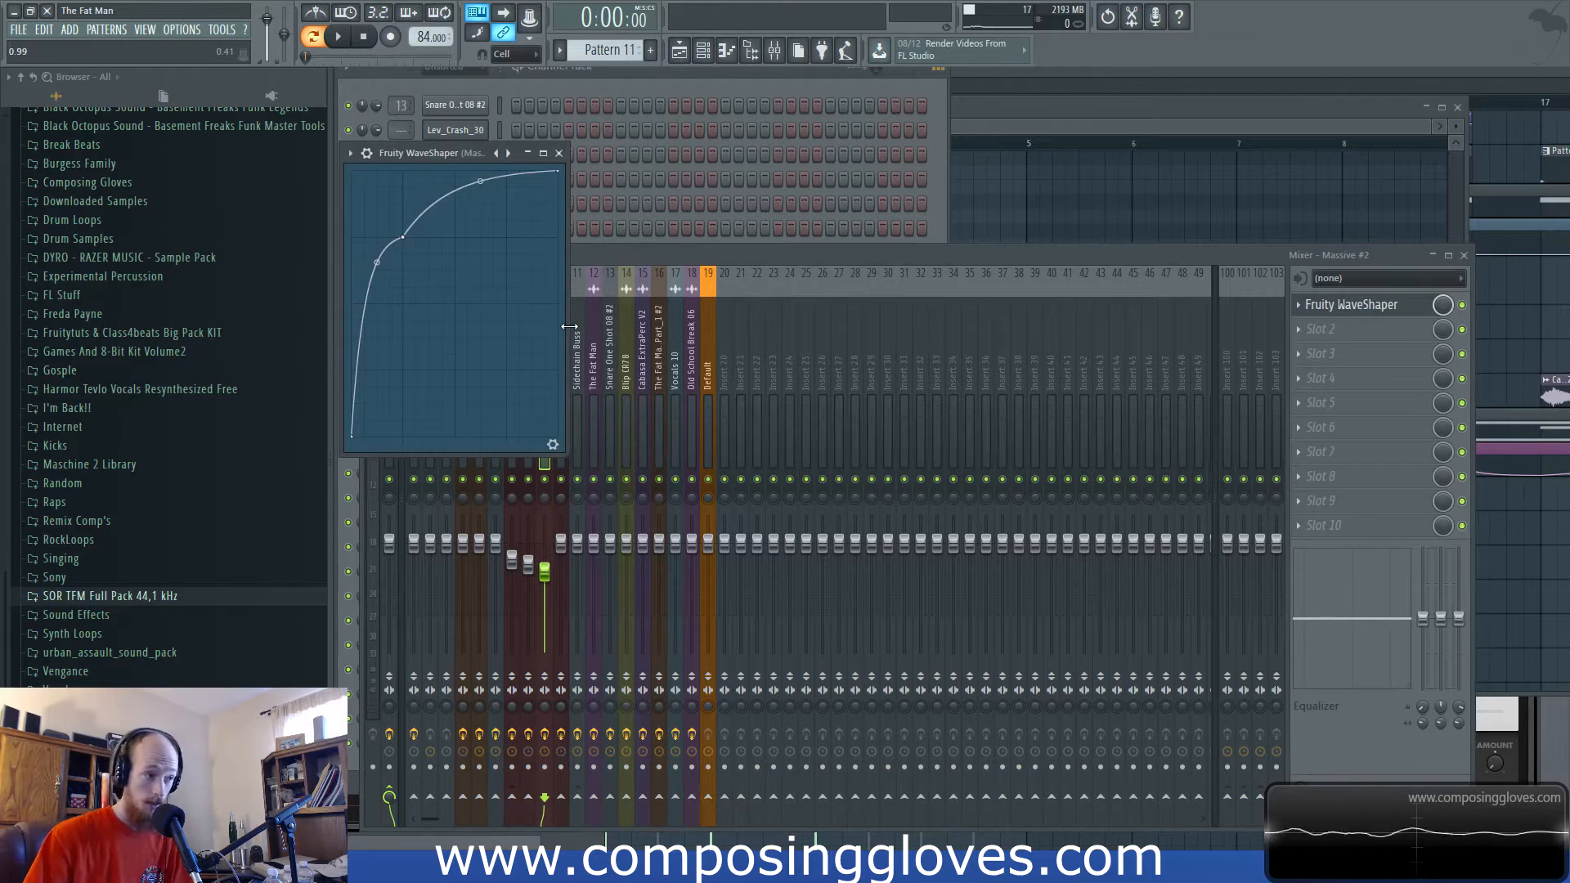
{"action": "left_click", "coordinate": [785, 263]}
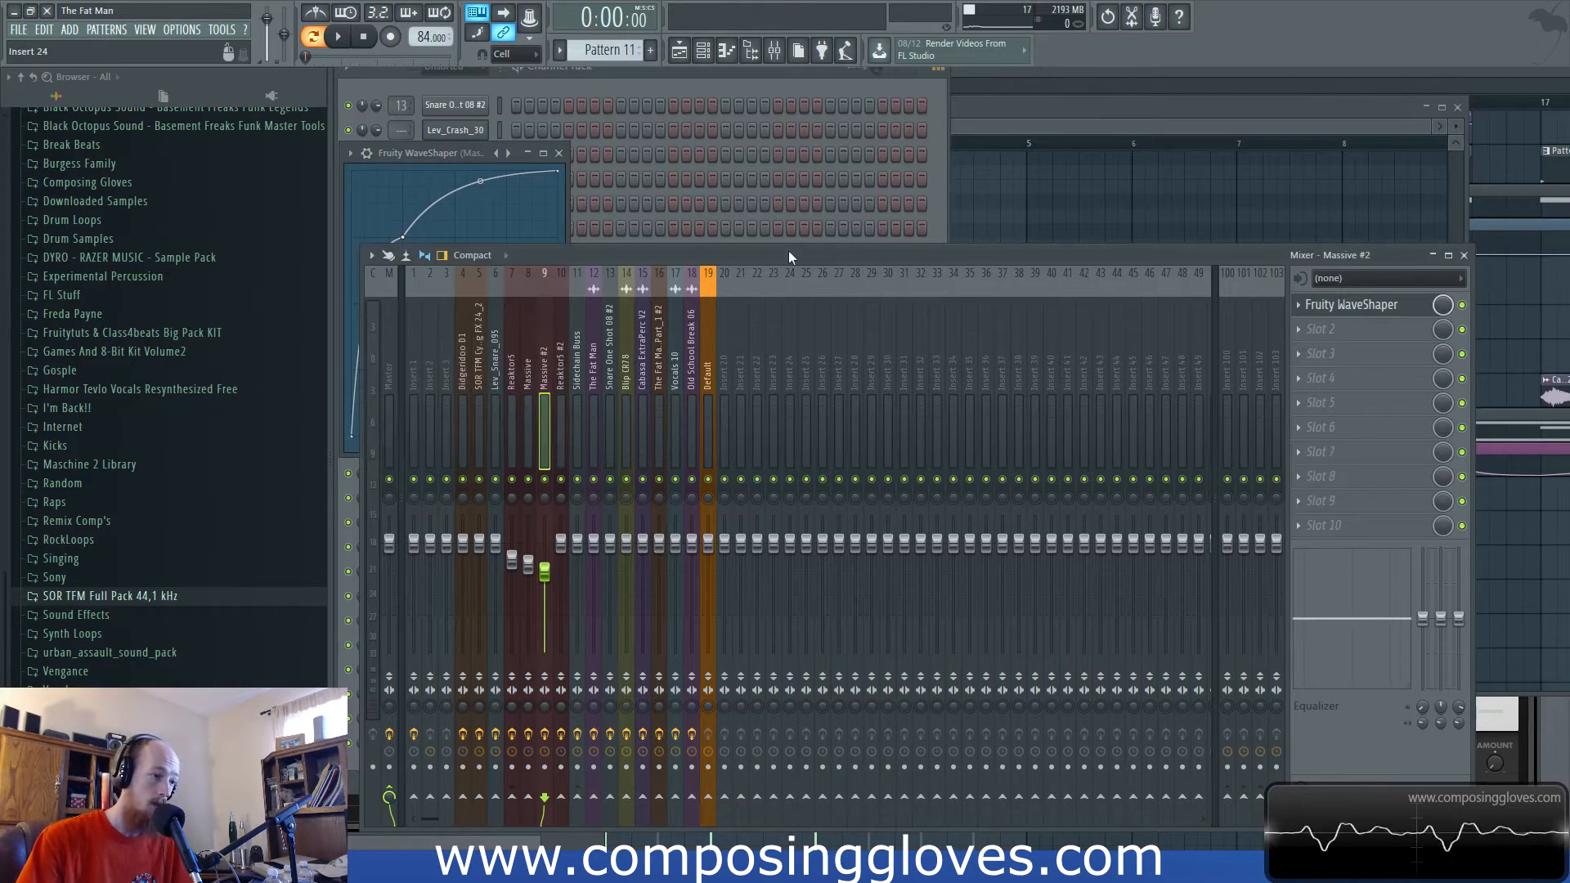
Compare the effect chains of the Massive, Reaktor5 #2 and Massive #2 mixer tracks, ending on Massive.
{"action": "left_click", "coordinate": [533, 367]}
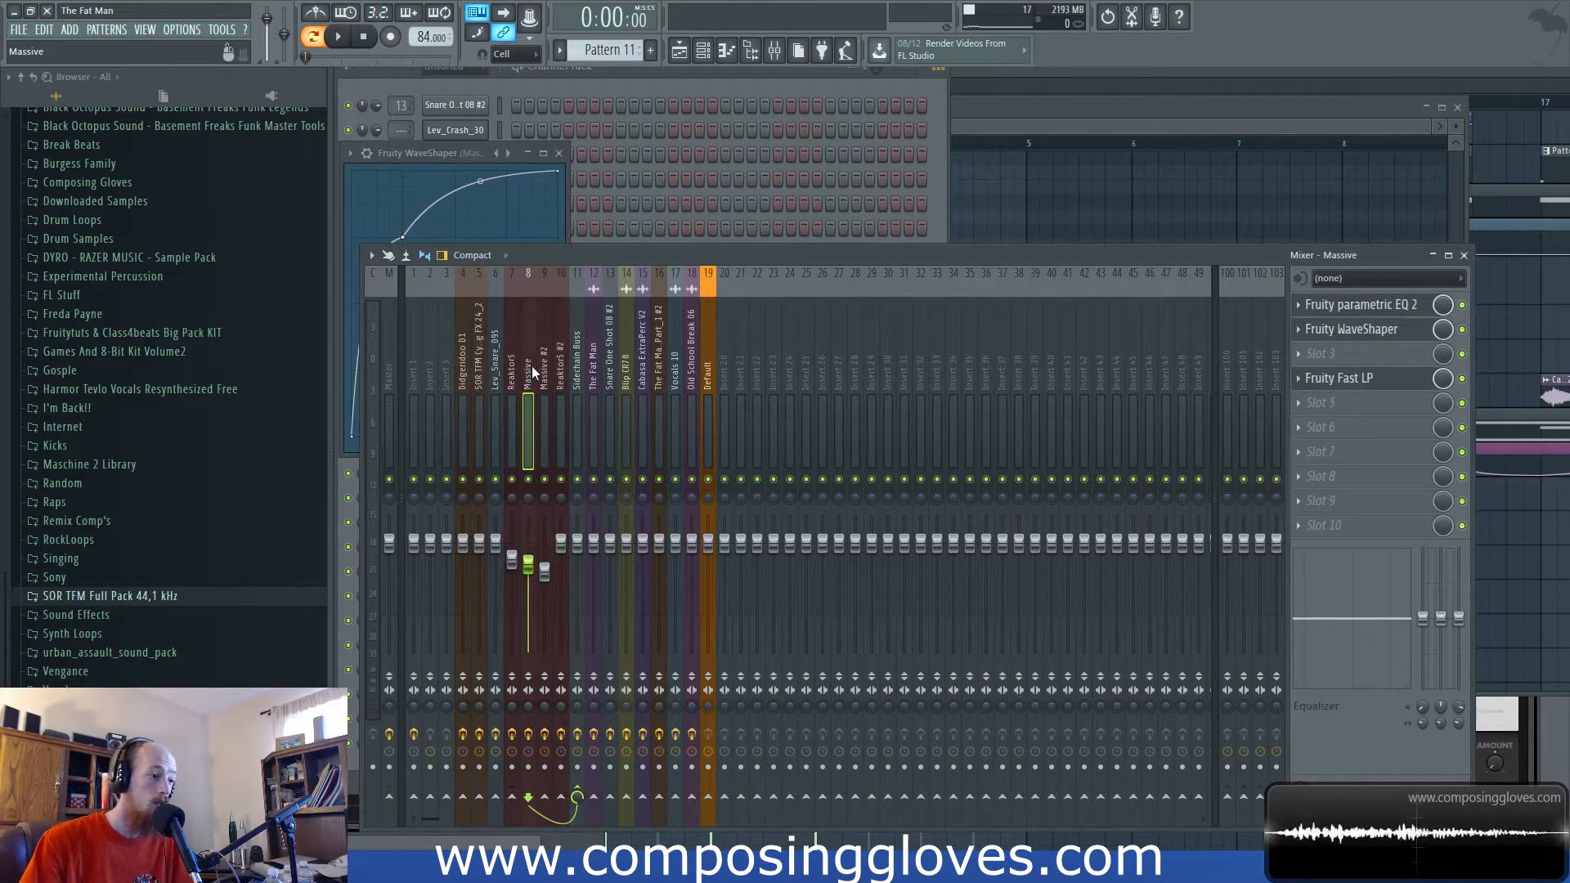
{"action": "left_click", "coordinate": [560, 372]}
{"action": "left_click", "coordinate": [545, 372]}
{"action": "left_click", "coordinate": [533, 372]}
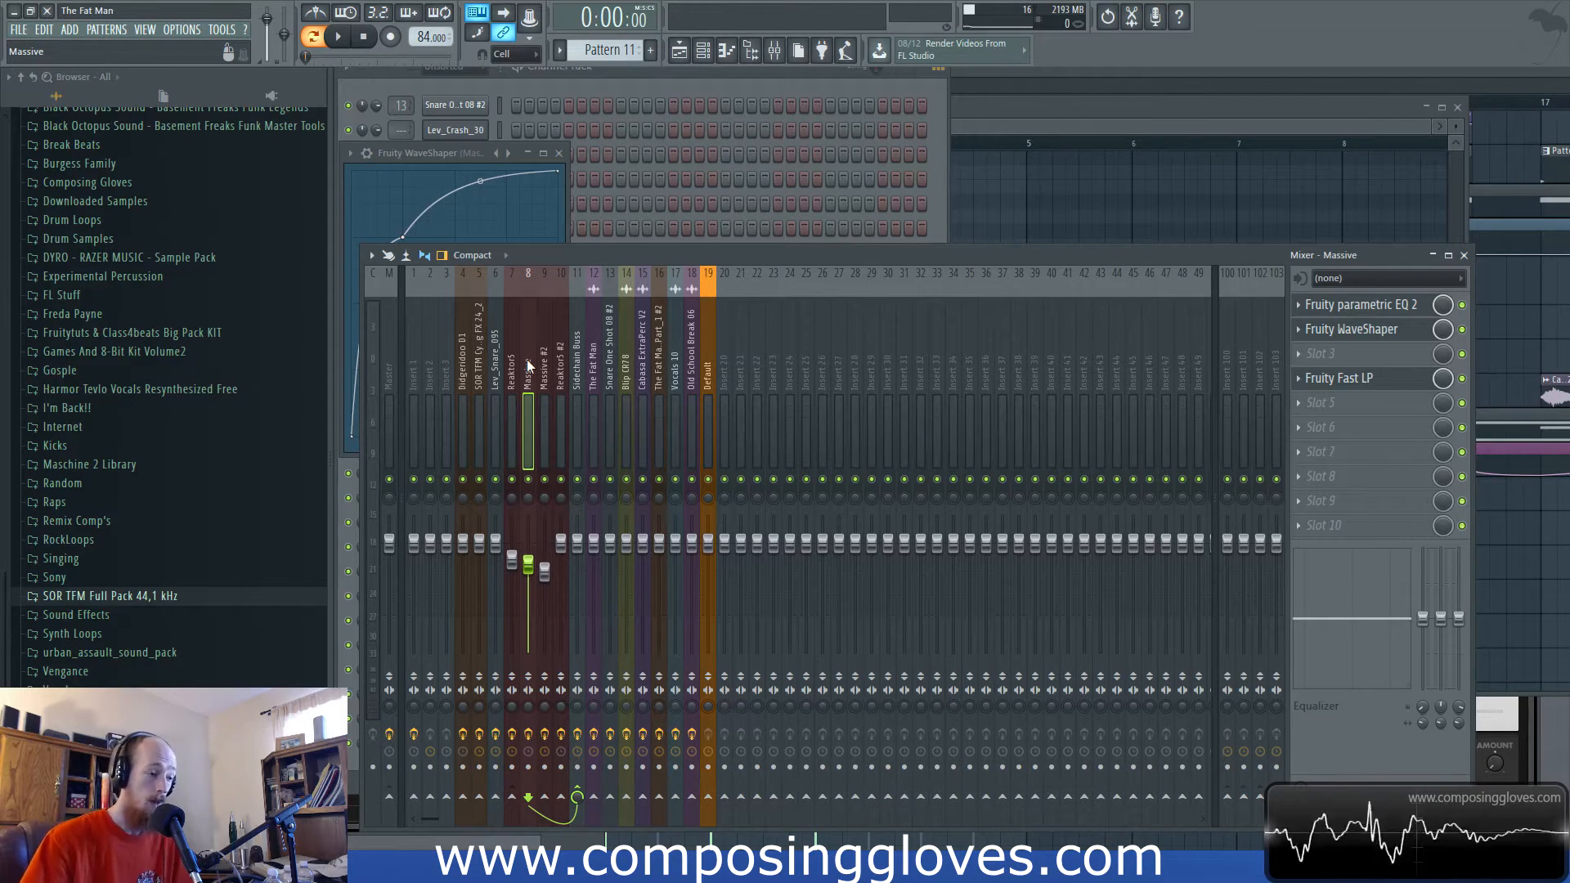
Check the effect chains of the Reaktor5 #2 and Massive #2 mixer tracks, ending on the Reaktor5 track.
{"action": "left_click", "coordinate": [562, 374]}
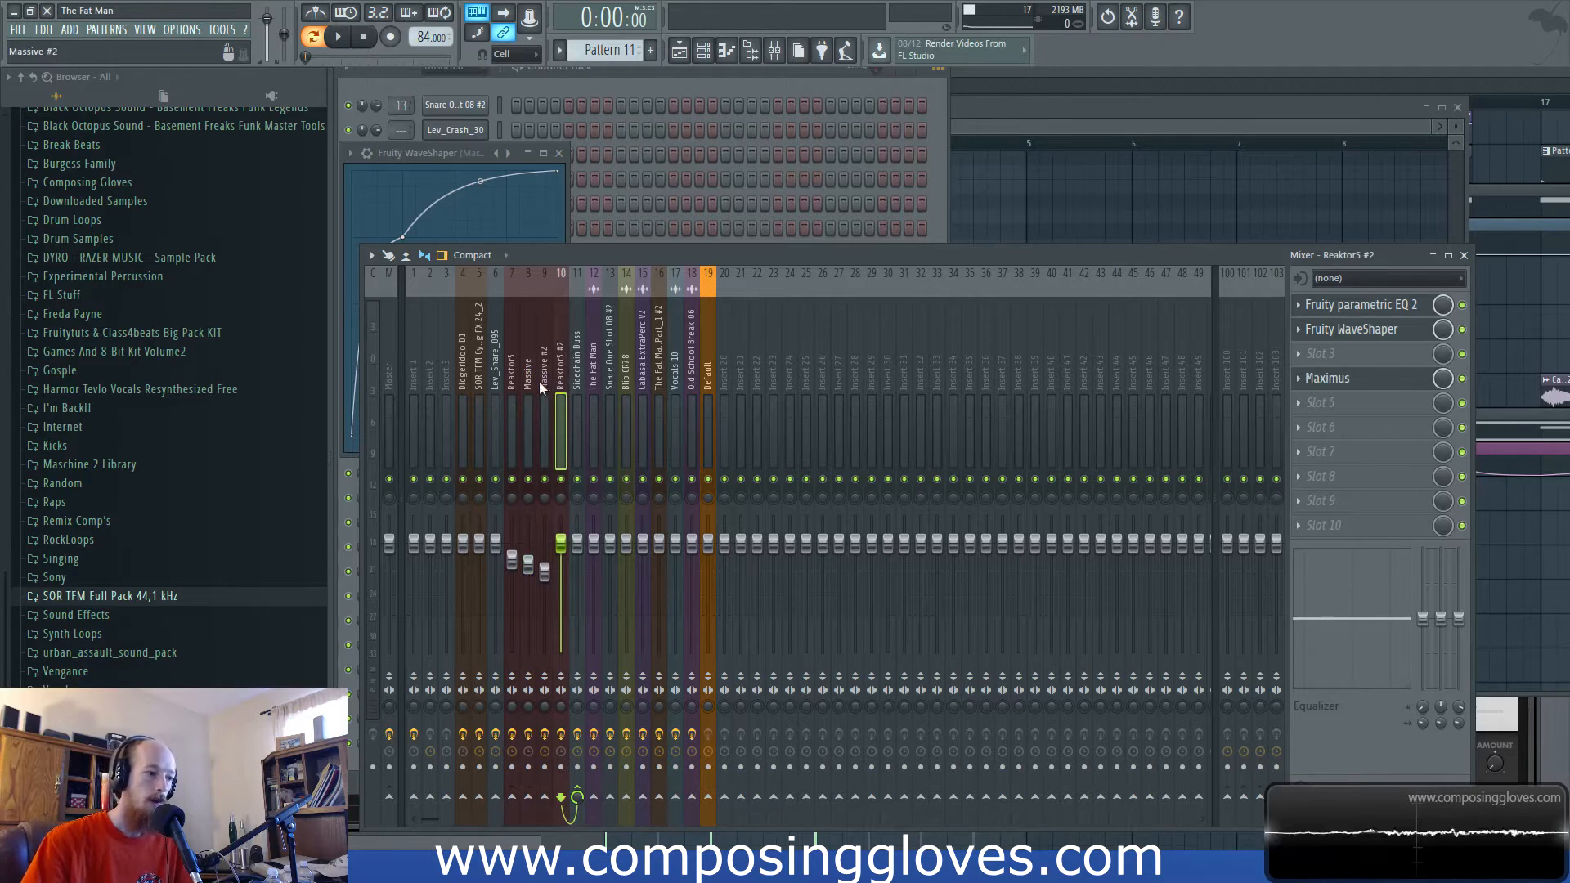
{"action": "left_click", "coordinate": [538, 381]}
{"action": "left_click", "coordinate": [514, 381]}
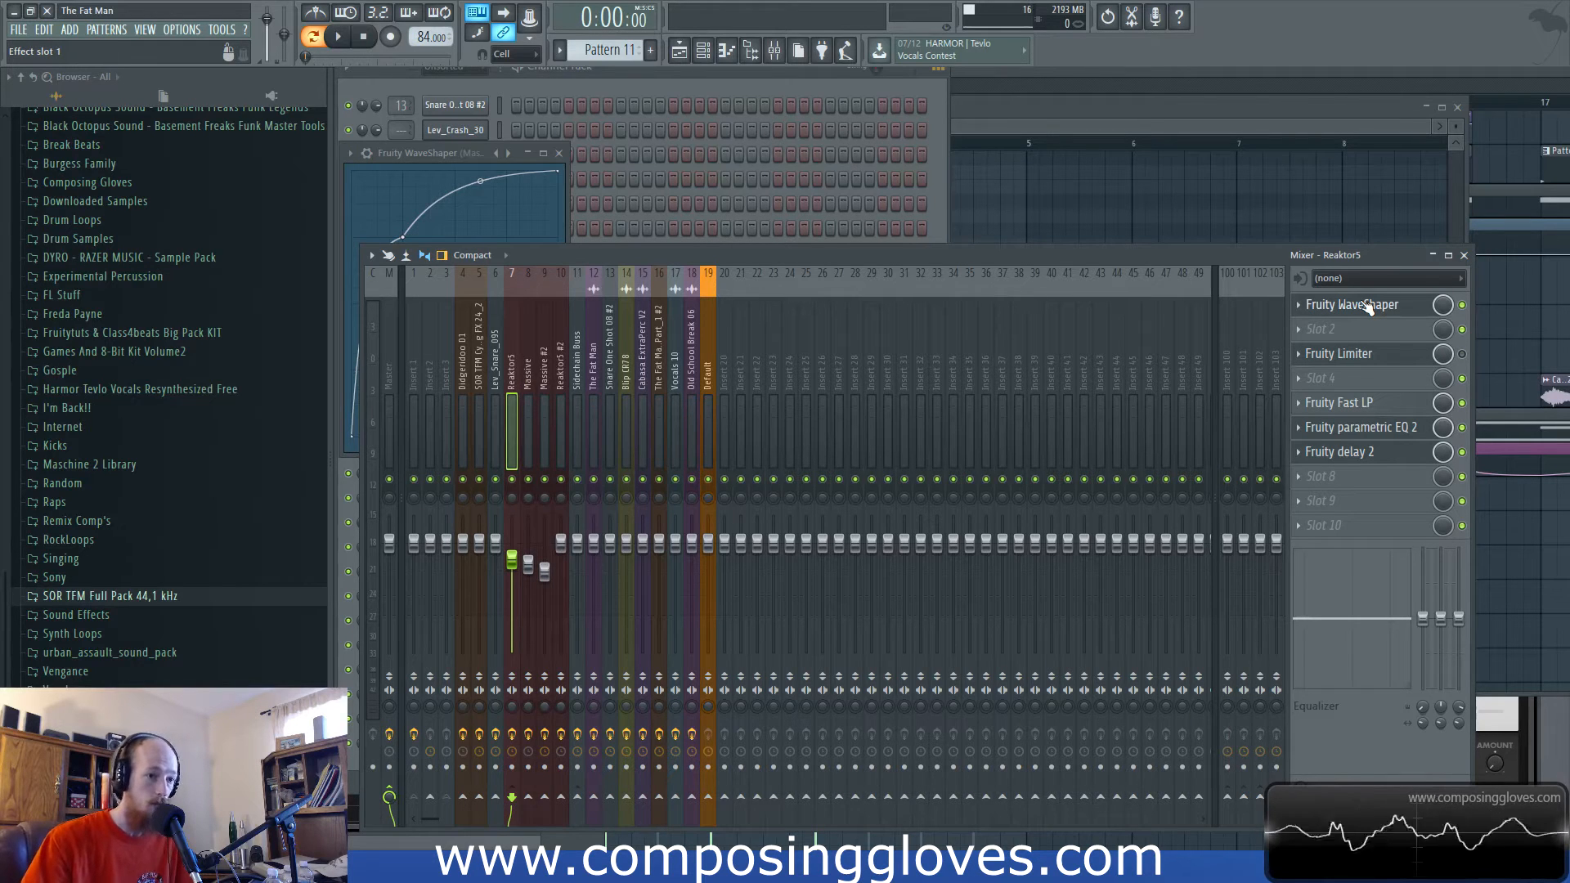
Show the playlist and place the playhead at bar 11, where the first bass section starts.
{"action": "key", "text": "F5"}
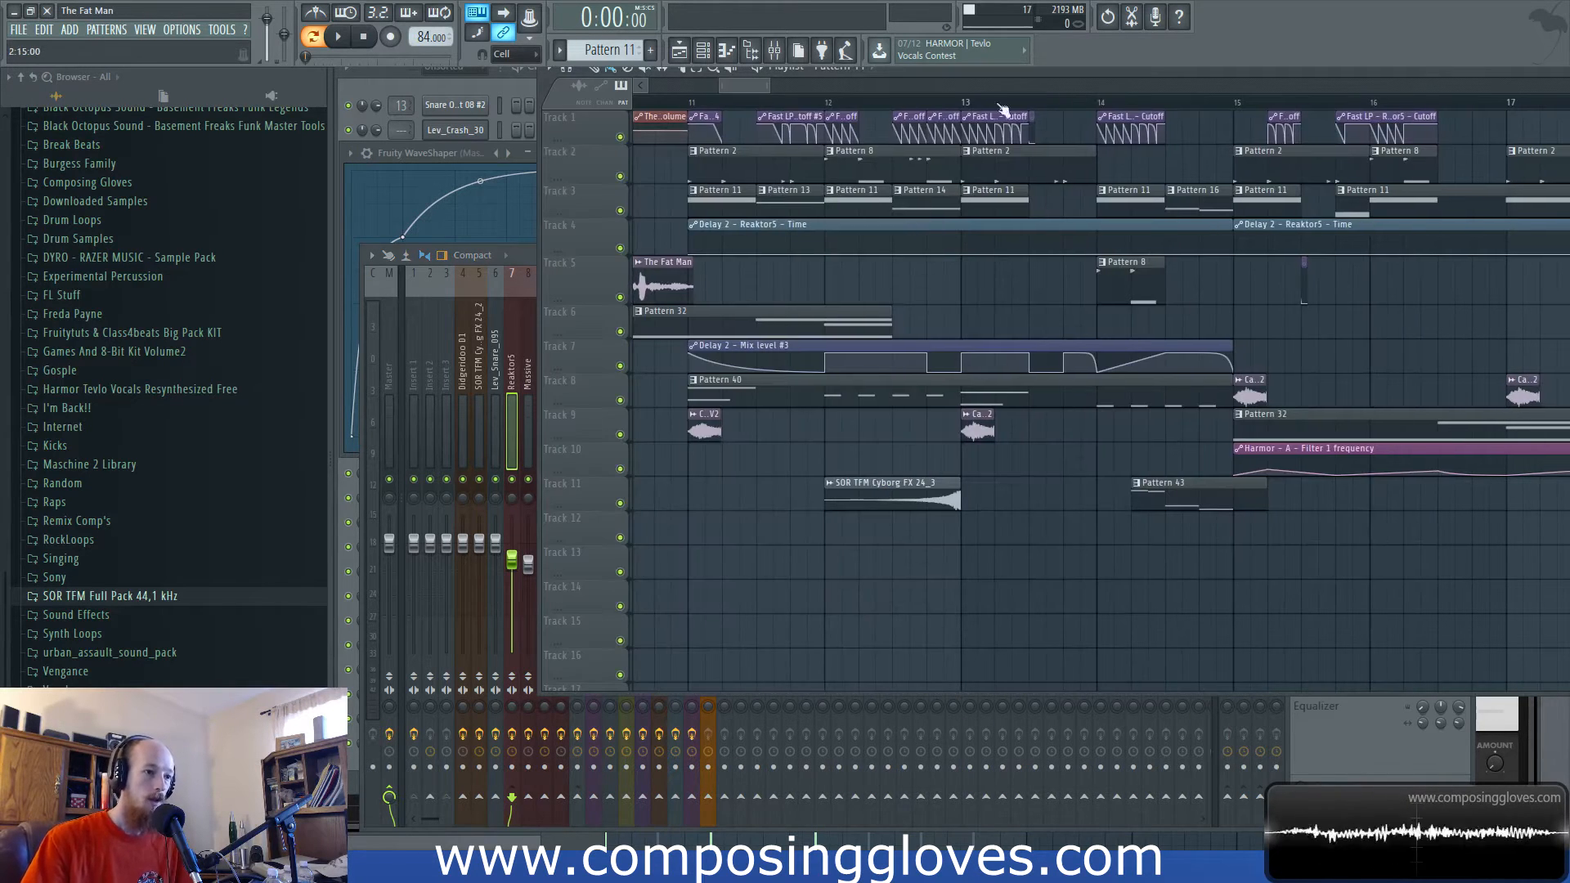
{"action": "left_click", "coordinate": [741, 103]}
{"action": "scroll", "coordinate": [695, 200], "scroll_direction": "up", "scroll_amount": 3}
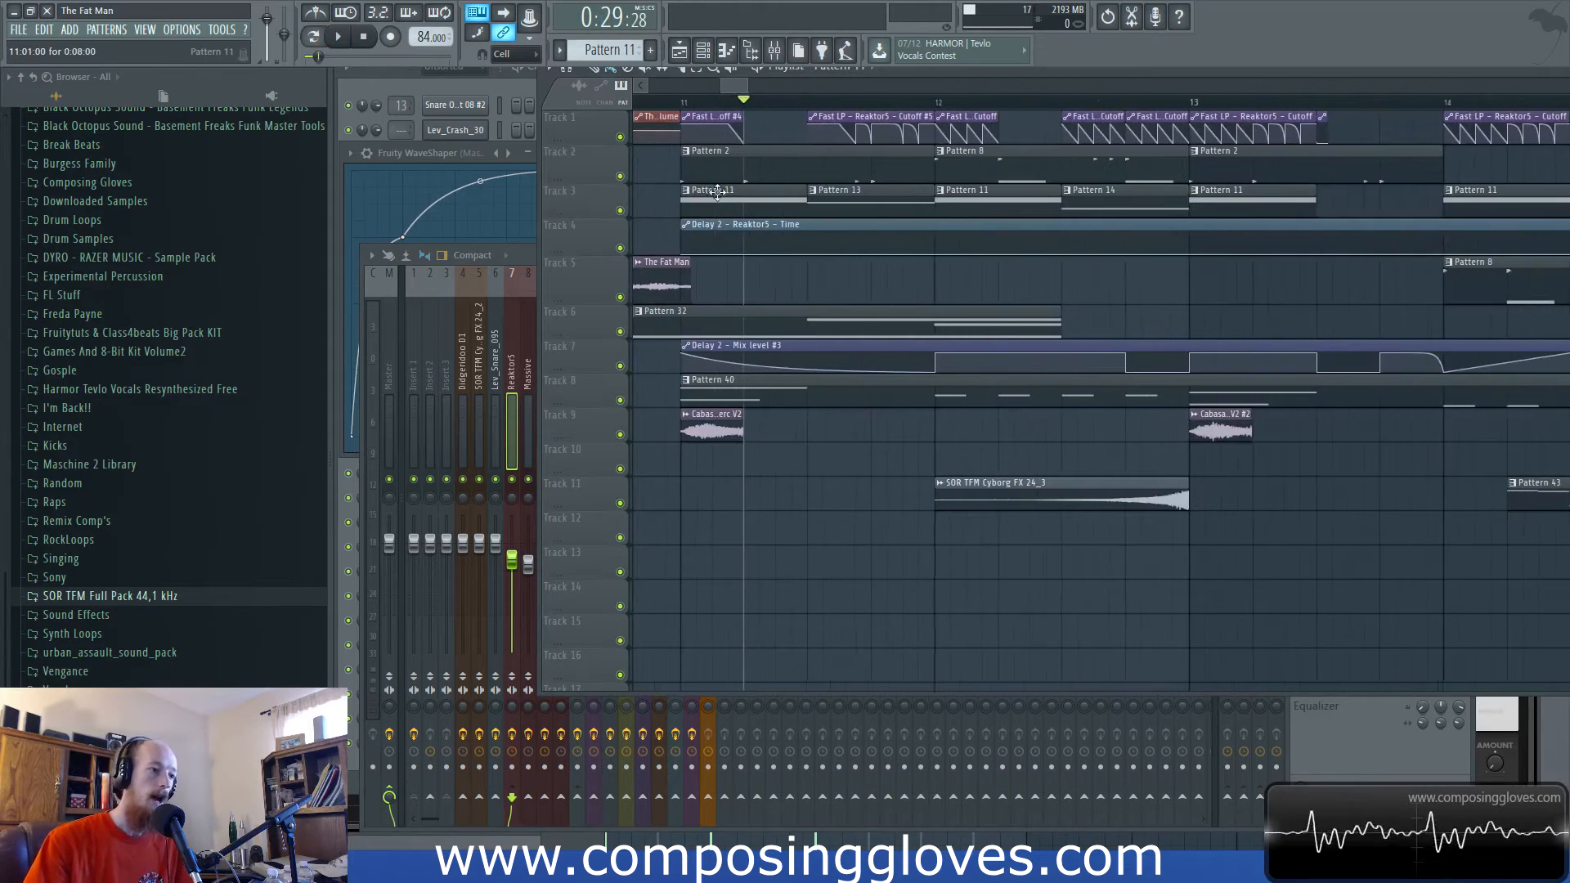
{"action": "scroll", "coordinate": [773, 196], "scroll_direction": "left", "scroll_amount": 1}
{"action": "left_click", "coordinate": [743, 103]}
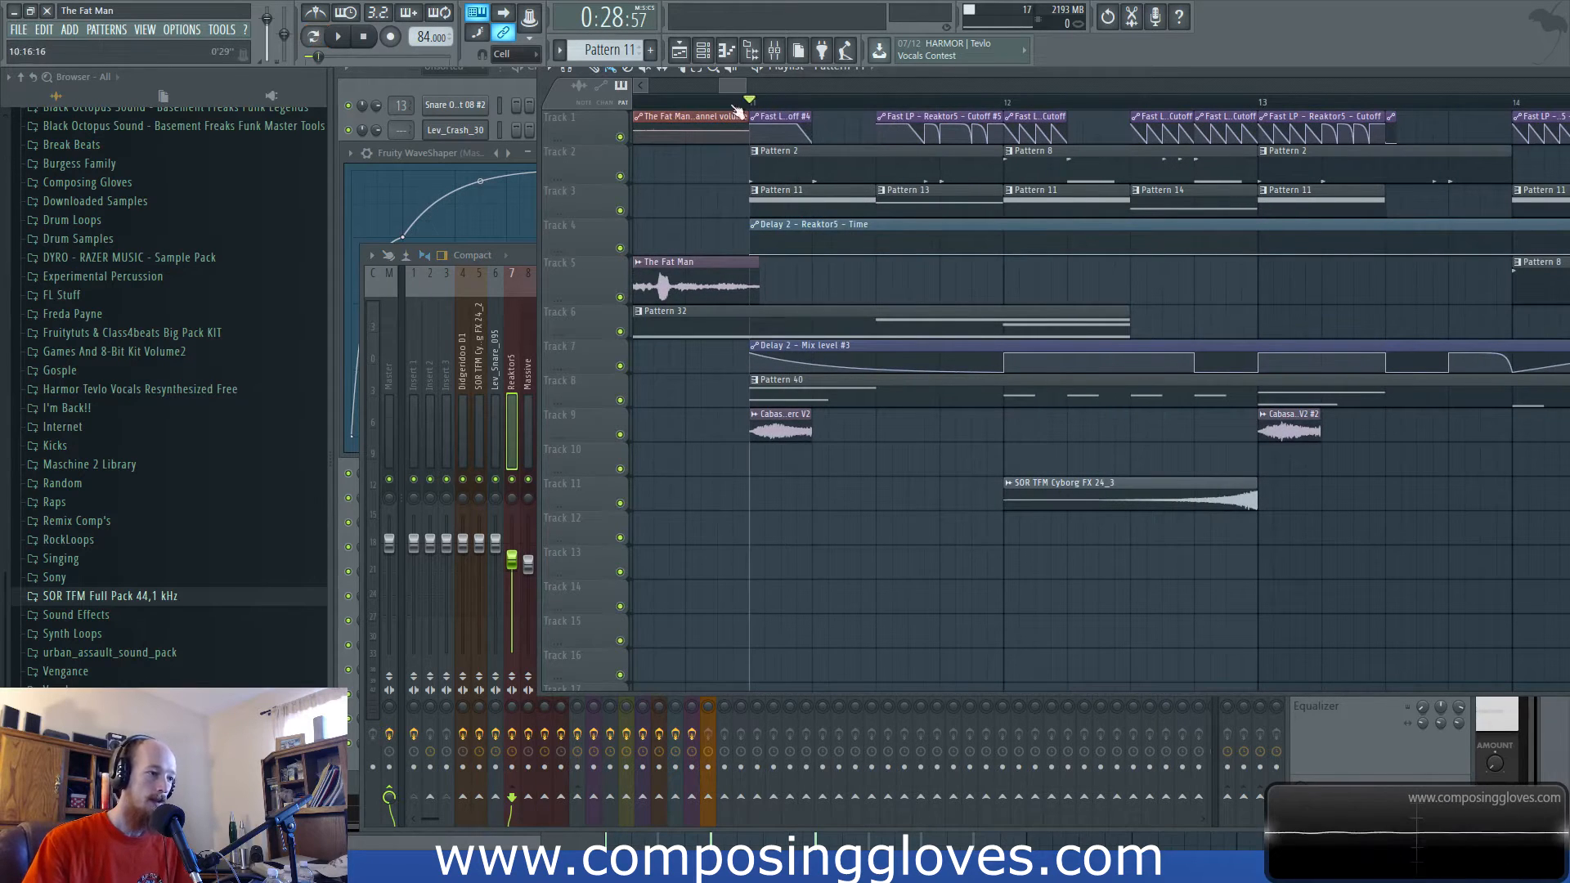
Show the channel rack and compare the Massive and Massive #2 synth patches, ending on Massive.
{"action": "left_click", "coordinate": [388, 82]}
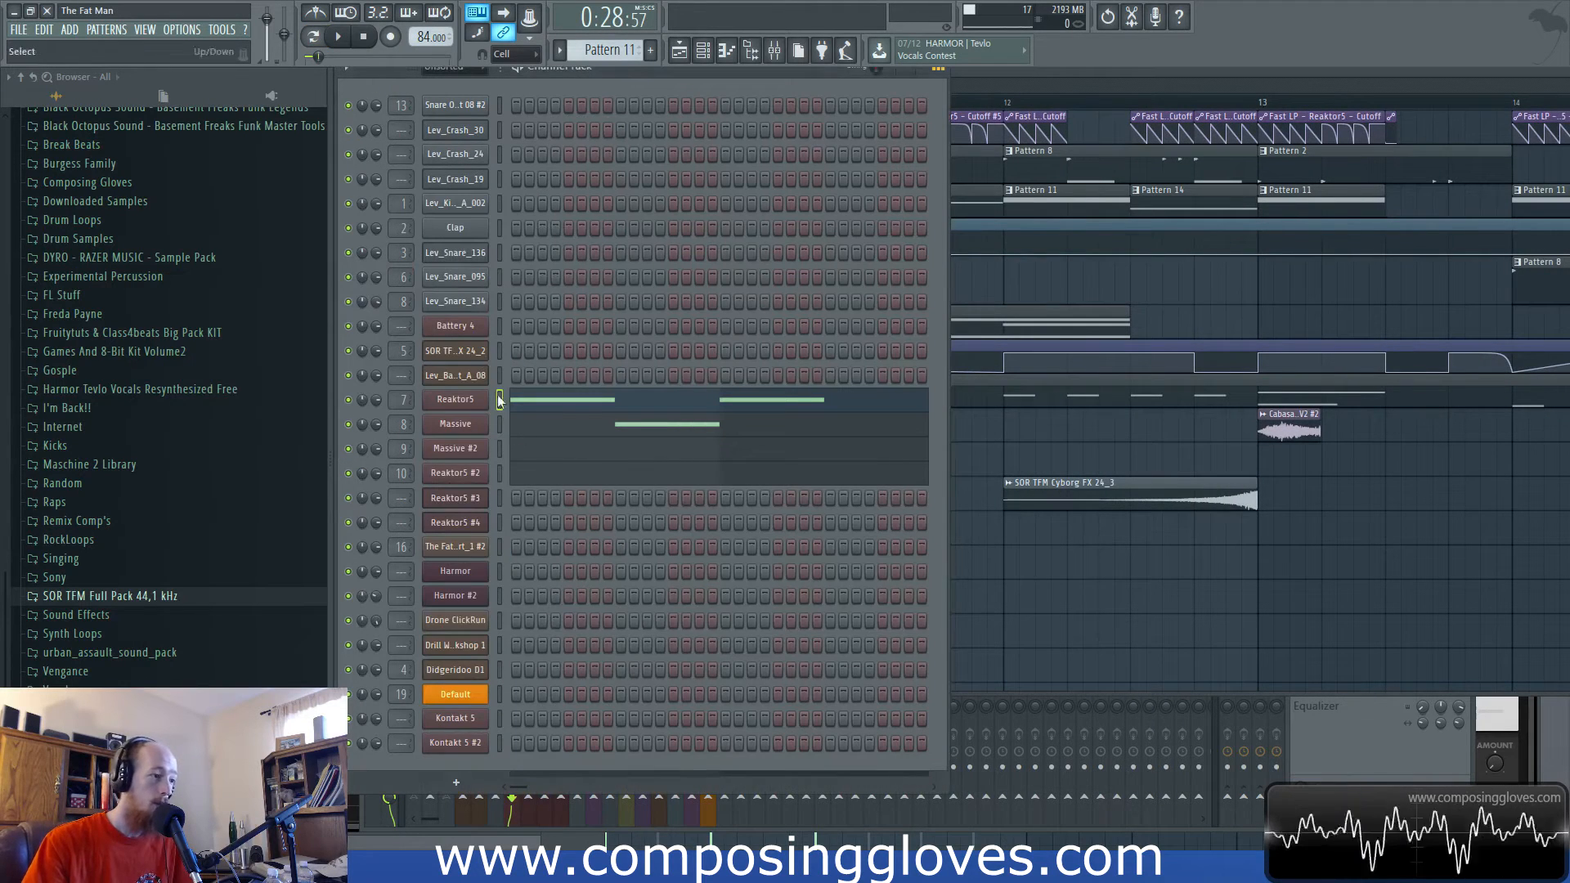
{"action": "left_click", "coordinate": [455, 424]}
{"action": "left_click_drag", "start_coordinate": [907, 582], "coordinate": [1038, 118]}
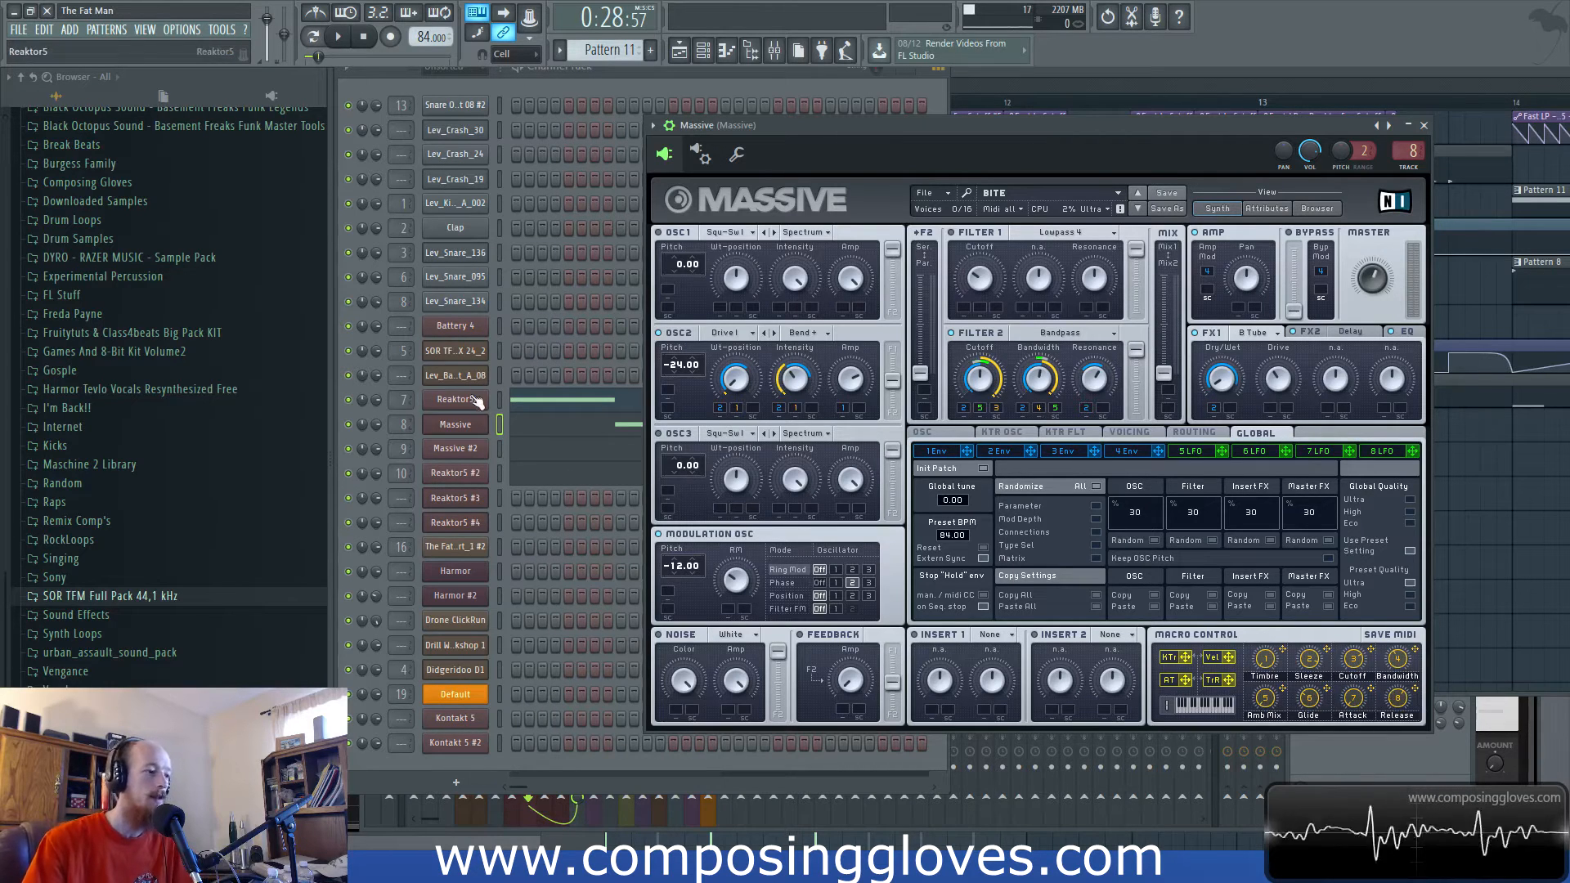
{"action": "left_click", "coordinate": [455, 423]}
{"action": "left_click", "coordinate": [455, 448]}
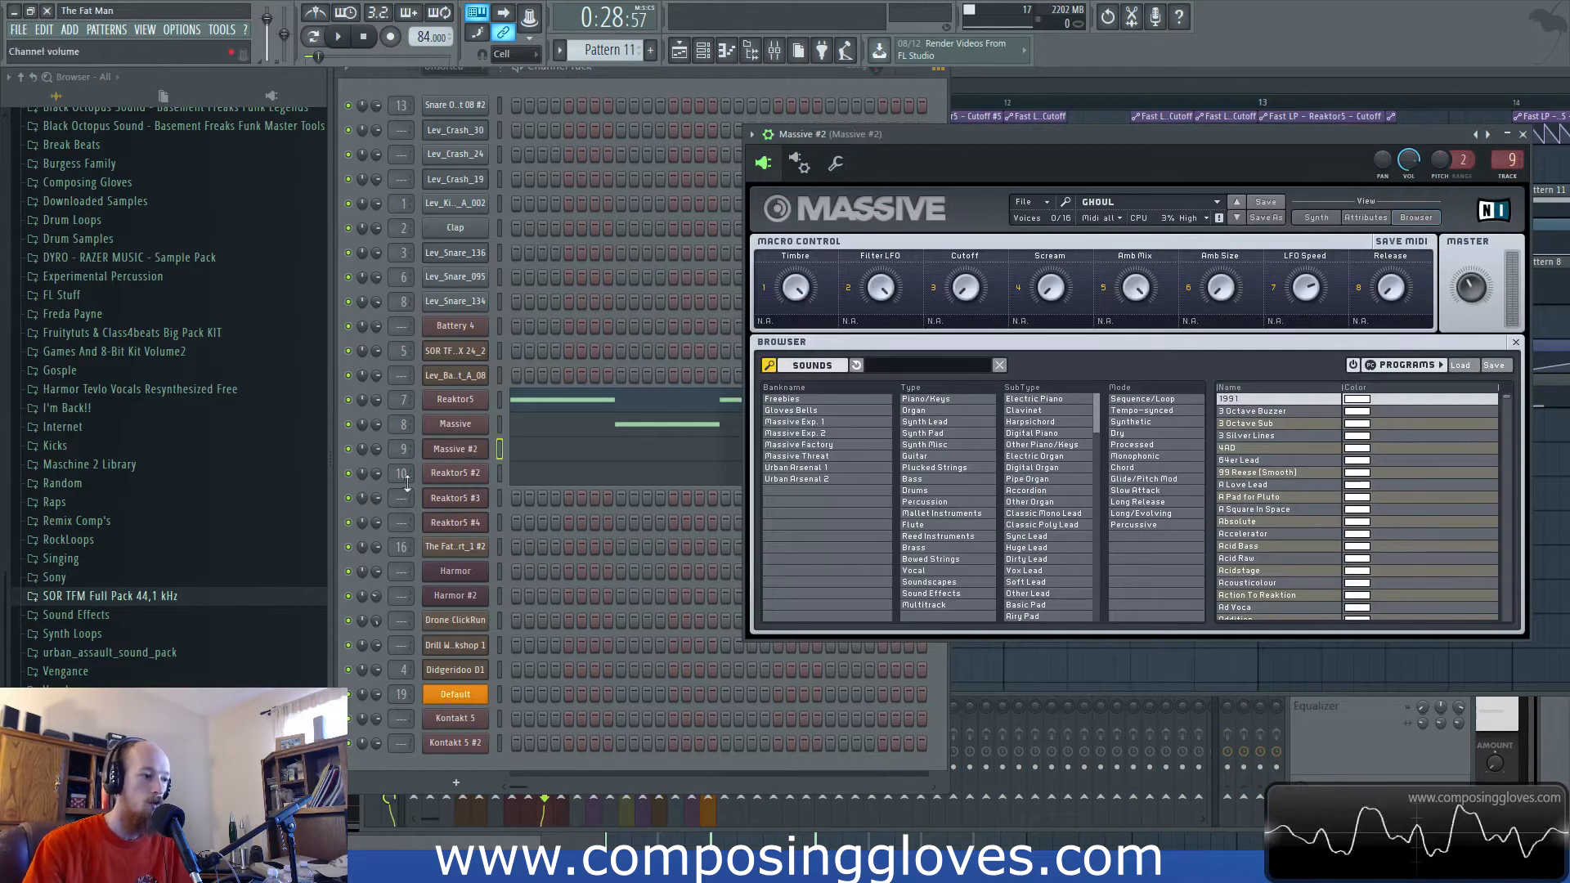
{"action": "left_click", "coordinate": [463, 425]}
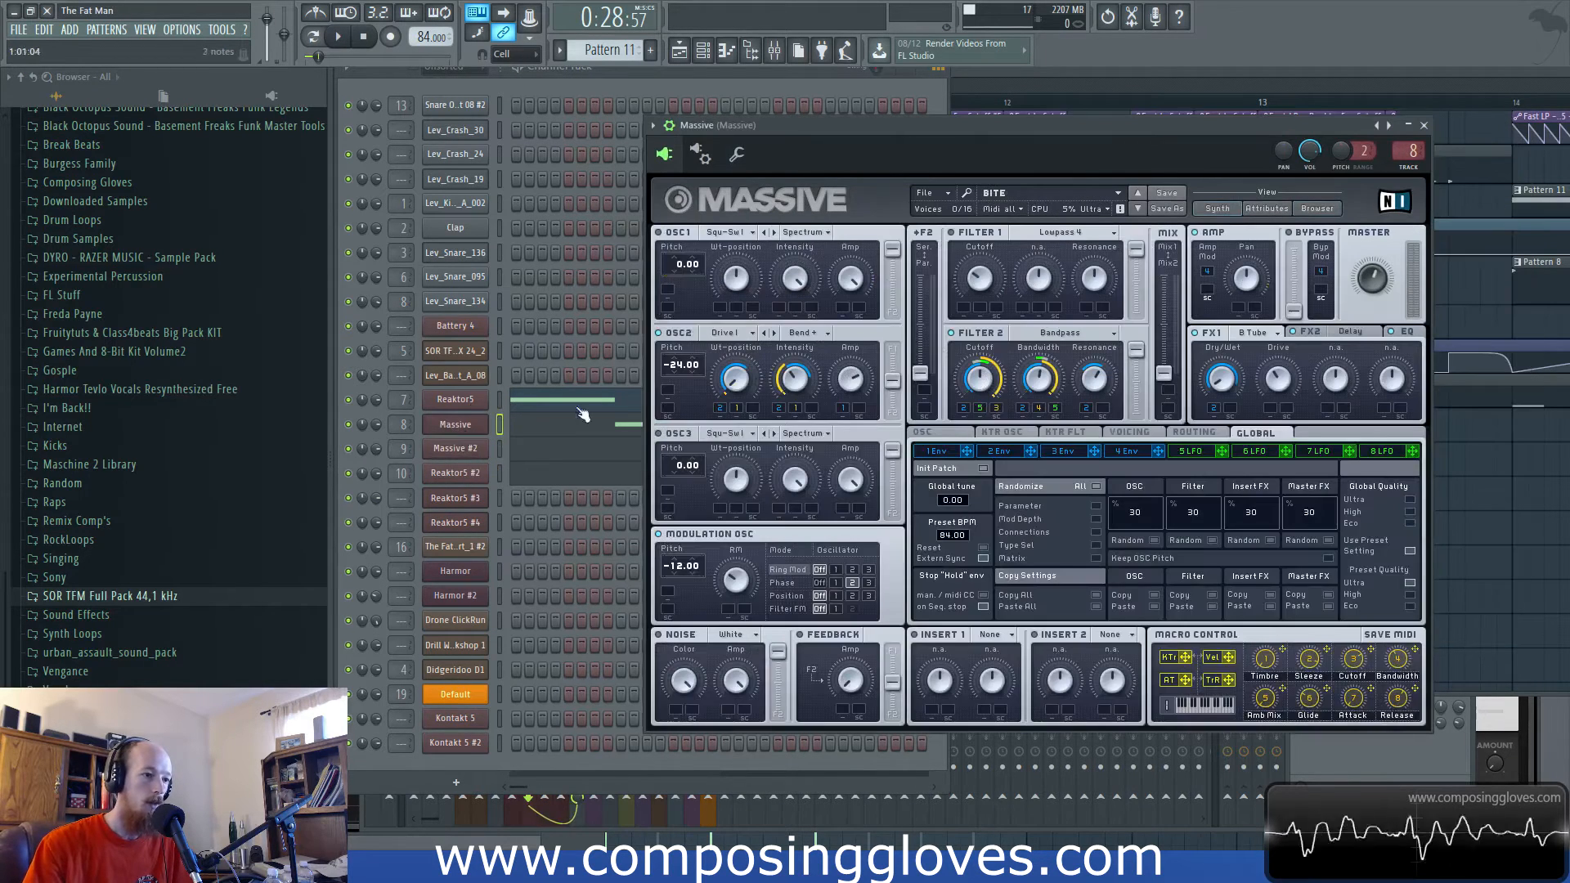
Inspect the Razor patches on the Reaktor5 #2 and Reaktor5 #3 channels.
{"action": "left_click", "coordinate": [470, 476]}
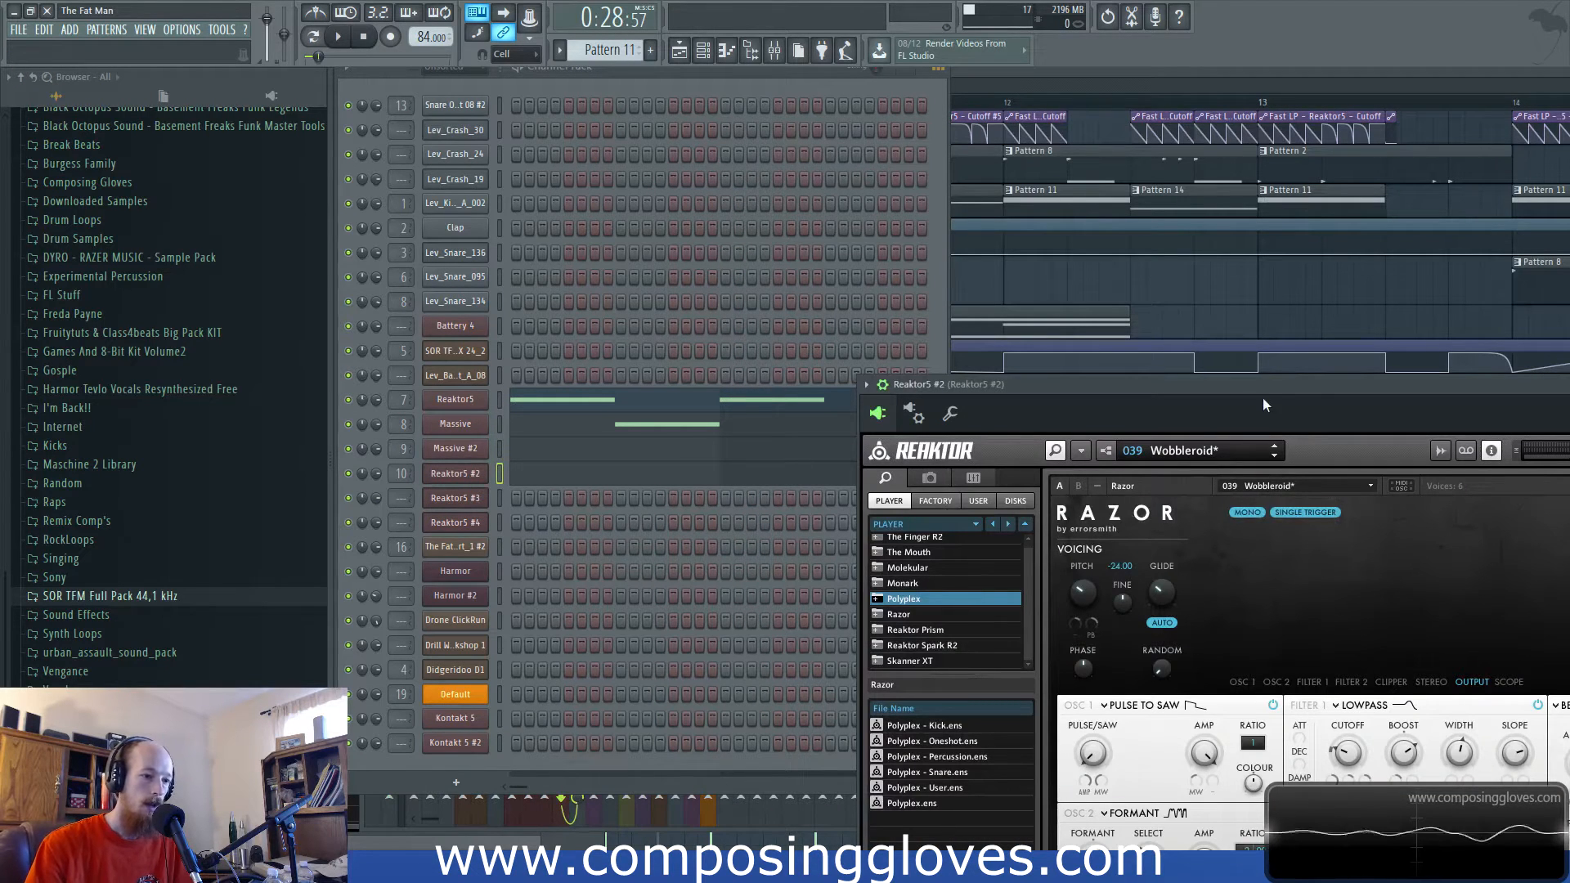
{"action": "left_click_drag", "start_coordinate": [1342, 386], "coordinate": [1202, 132]}
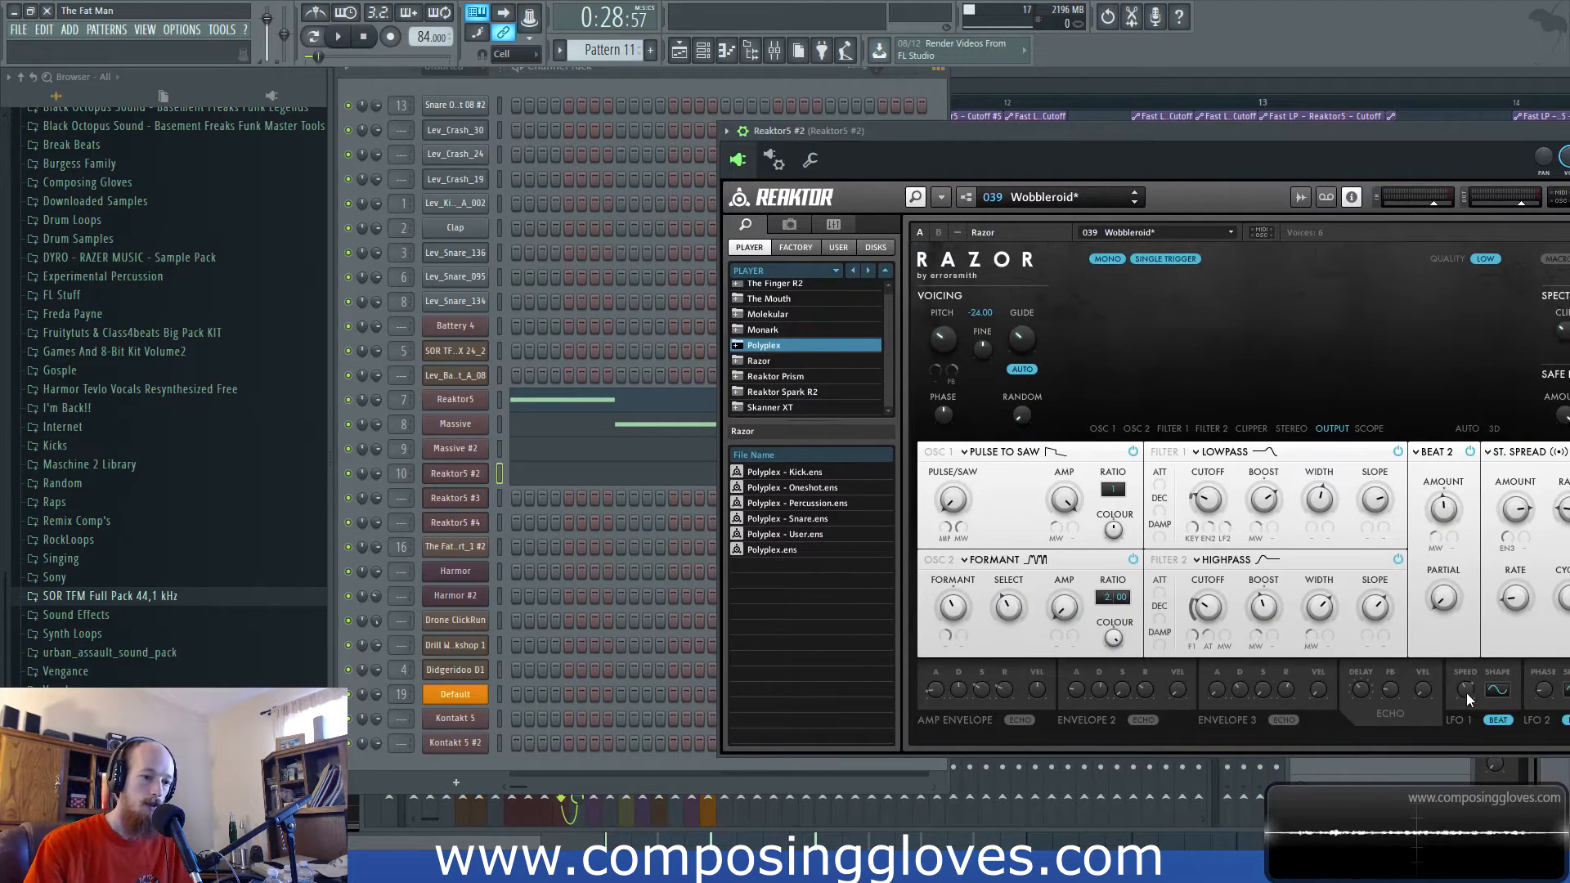
{"action": "left_click", "coordinate": [466, 505]}
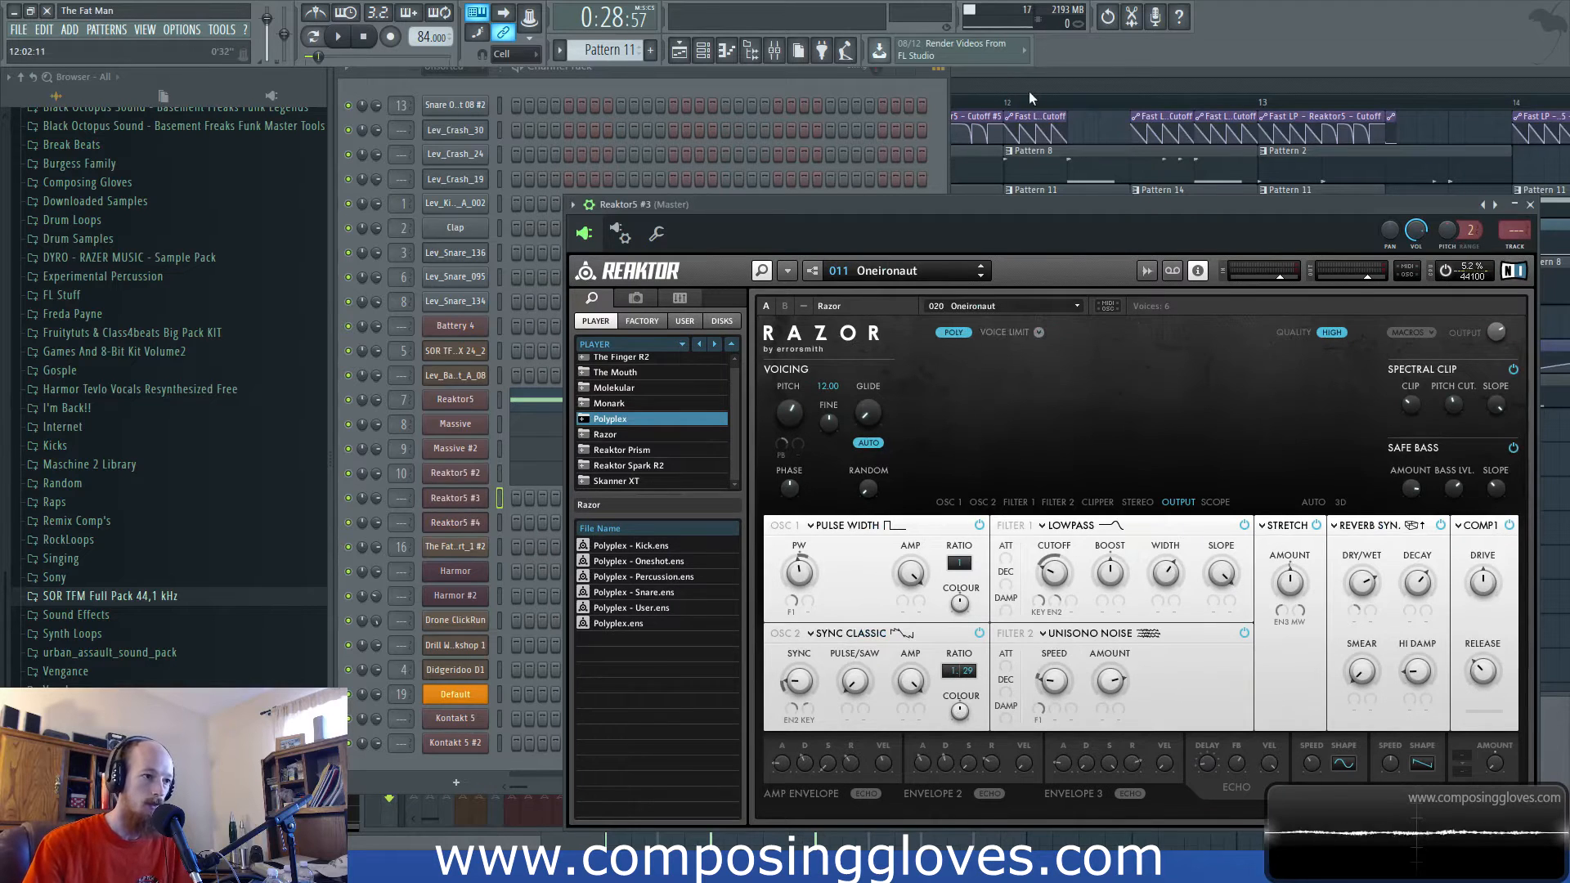
Return to the playlist and display the Reaktor5 track's effect chain in the mixer.
{"action": "left_click", "coordinate": [1037, 70]}
{"action": "left_click", "coordinate": [774, 50]}
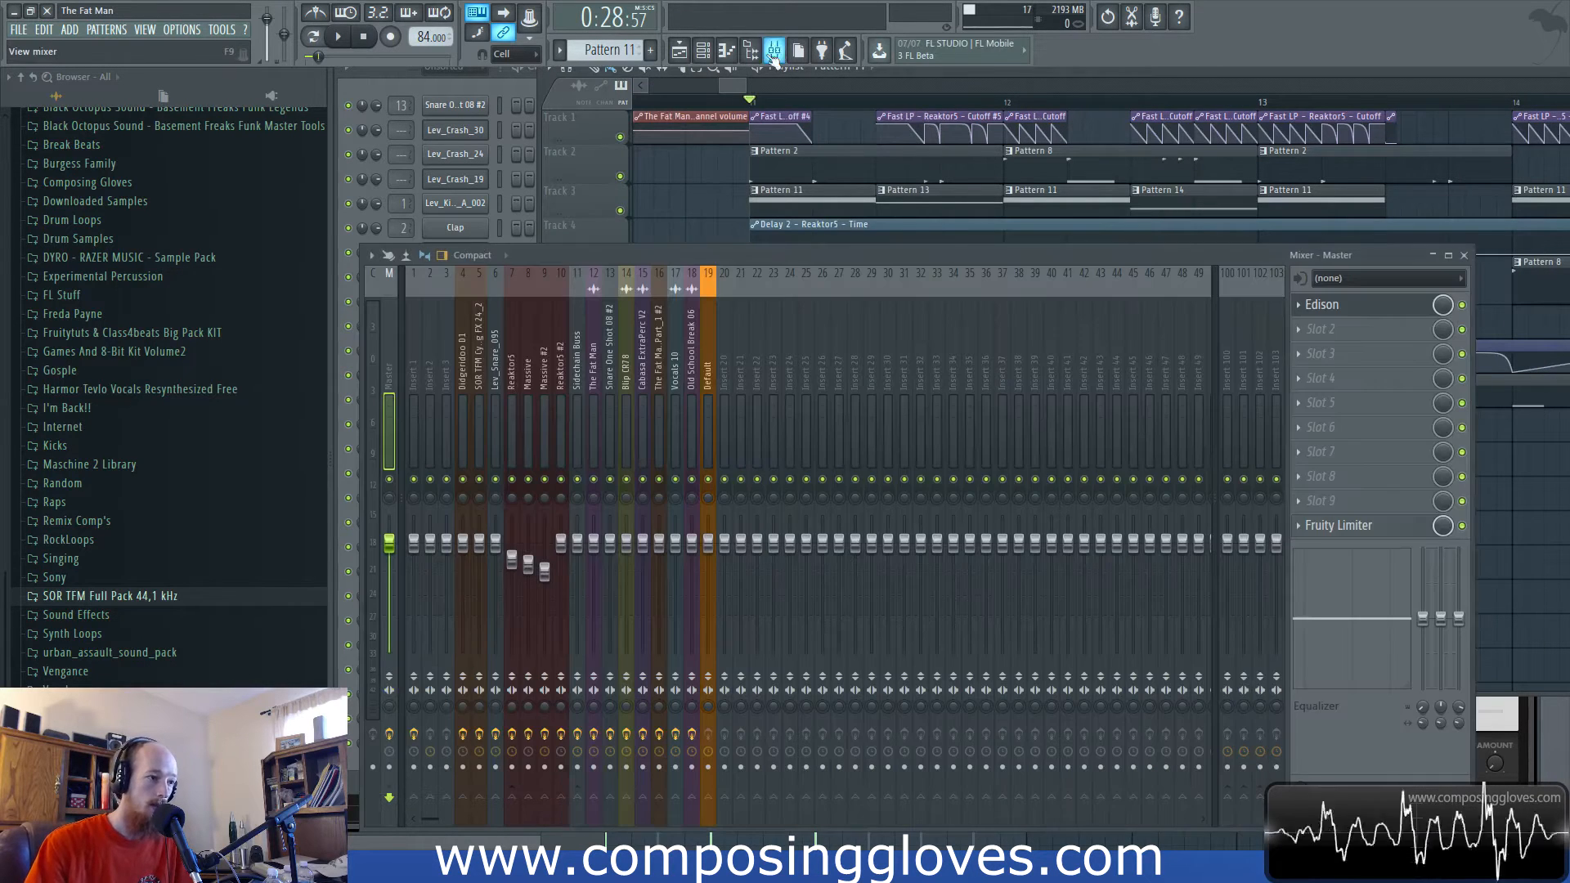
{"action": "left_click", "coordinate": [513, 375]}
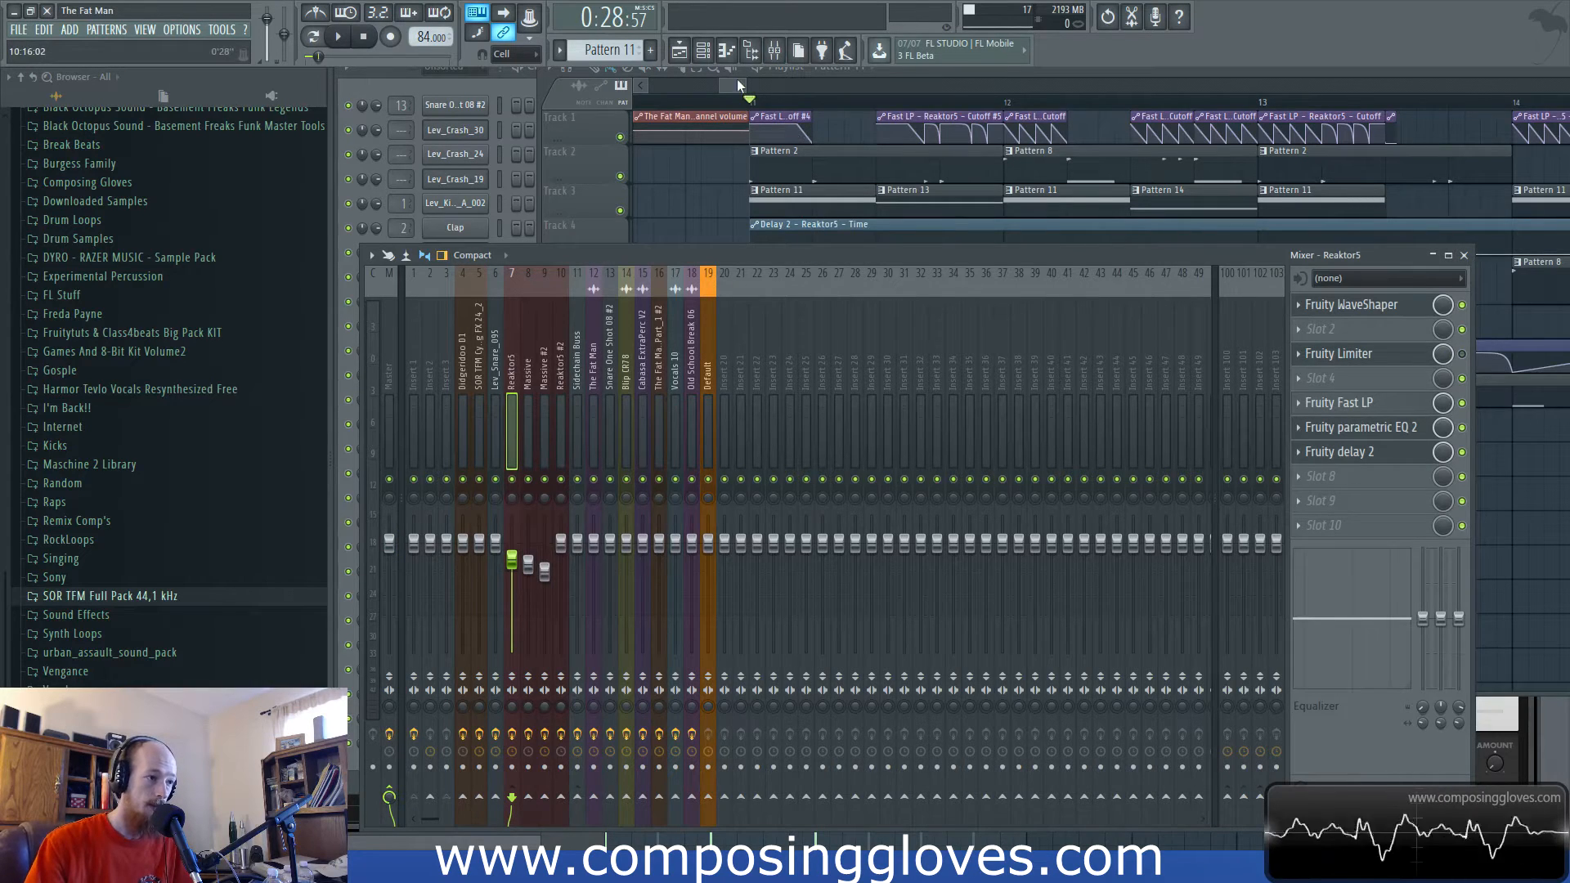
Survey the playlist arrangement from bar 11 onward and place the playhead near bar 45, where the Pattern 11 bass section returns.
{"action": "left_click_drag", "start_coordinate": [736, 85], "coordinate": [749, 85]}
{"action": "scroll", "coordinate": [769, 152], "scroll_direction": "down", "scroll_amount": 4}
{"action": "left_click_drag", "start_coordinate": [818, 279], "coordinate": [965, 250]}
{"action": "scroll", "coordinate": [852, 280], "scroll_direction": "up", "scroll_amount": 2}
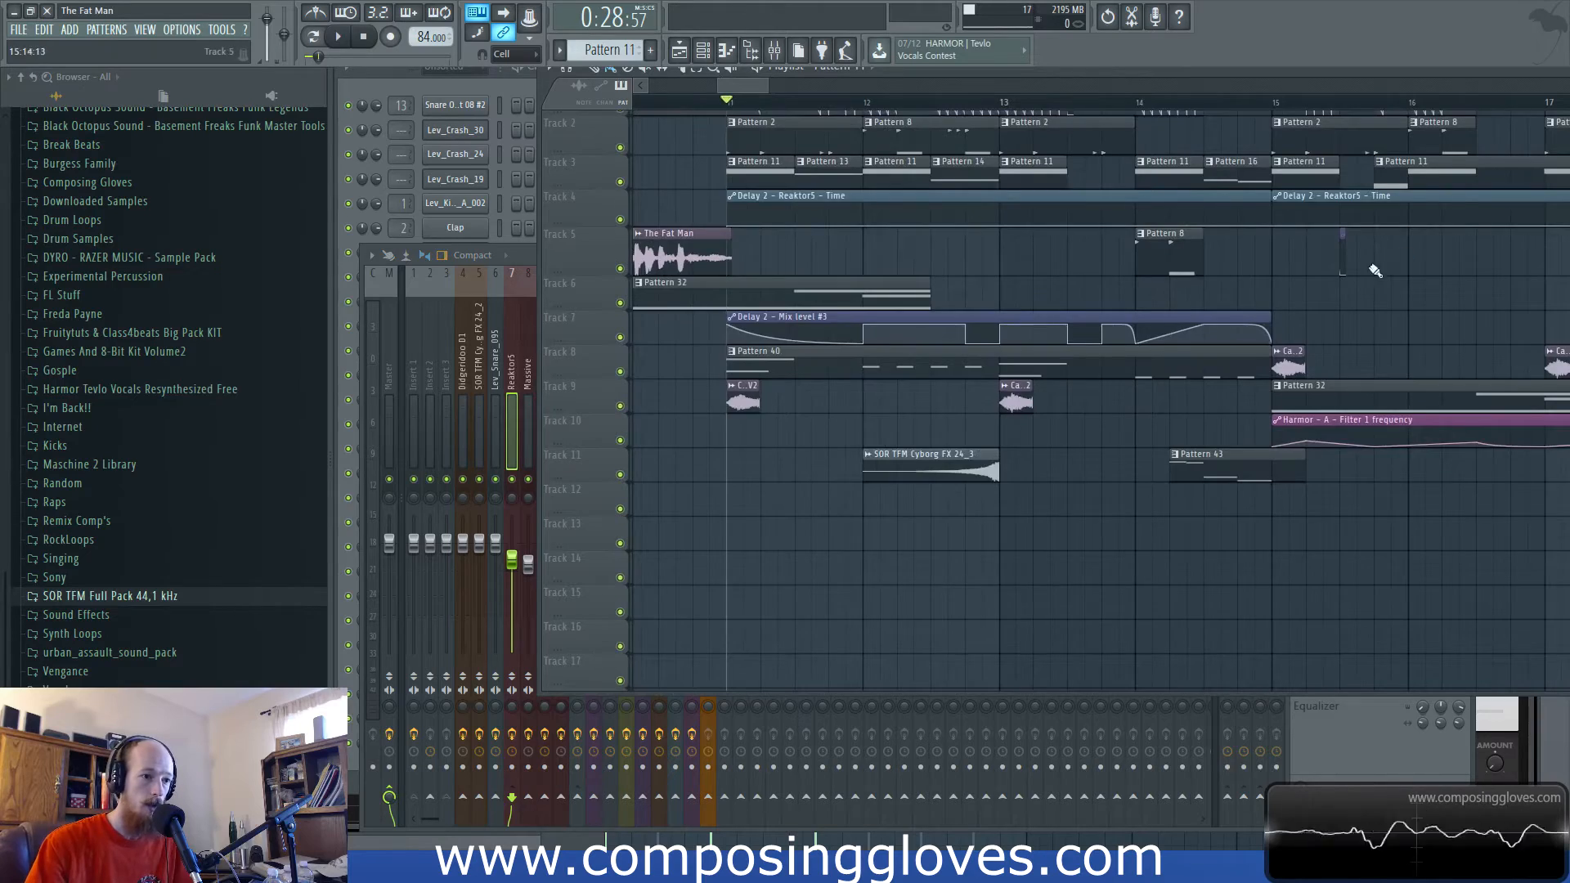
{"action": "scroll", "coordinate": [1279, 286], "scroll_direction": "down", "scroll_amount": 3}
{"action": "scroll", "coordinate": [1280, 286], "scroll_direction": "down", "scroll_amount": 4}
{"action": "left_click_drag", "start_coordinate": [1390, 311], "coordinate": [631, 382]}
{"action": "left_click_drag", "start_coordinate": [1036, 380], "coordinate": [848, 391]}
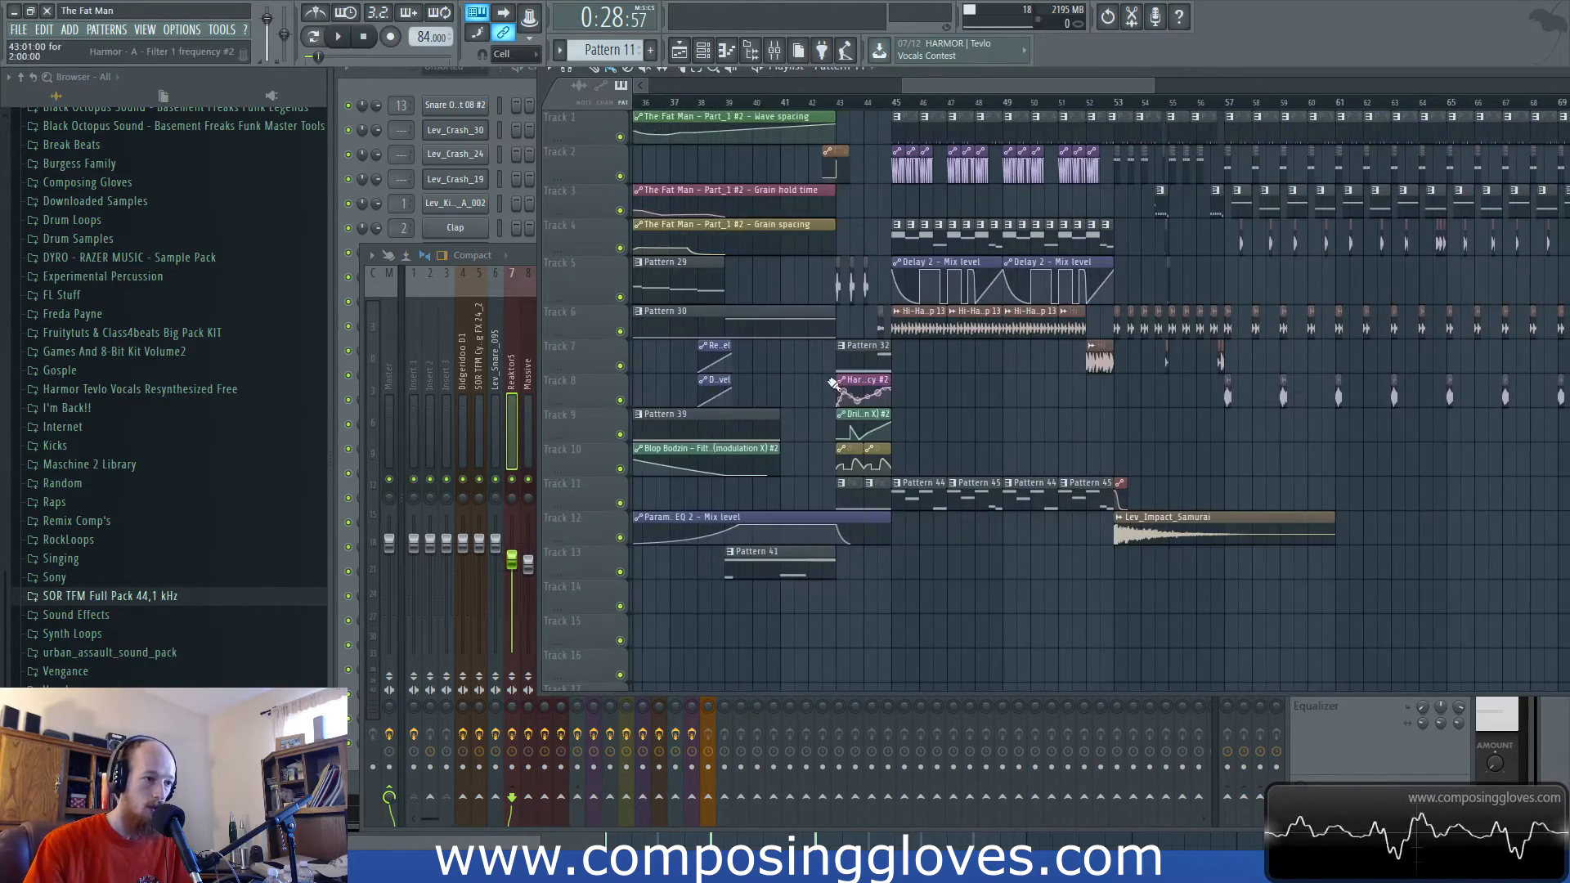
{"action": "scroll", "coordinate": [924, 351], "scroll_direction": "up", "scroll_amount": 6}
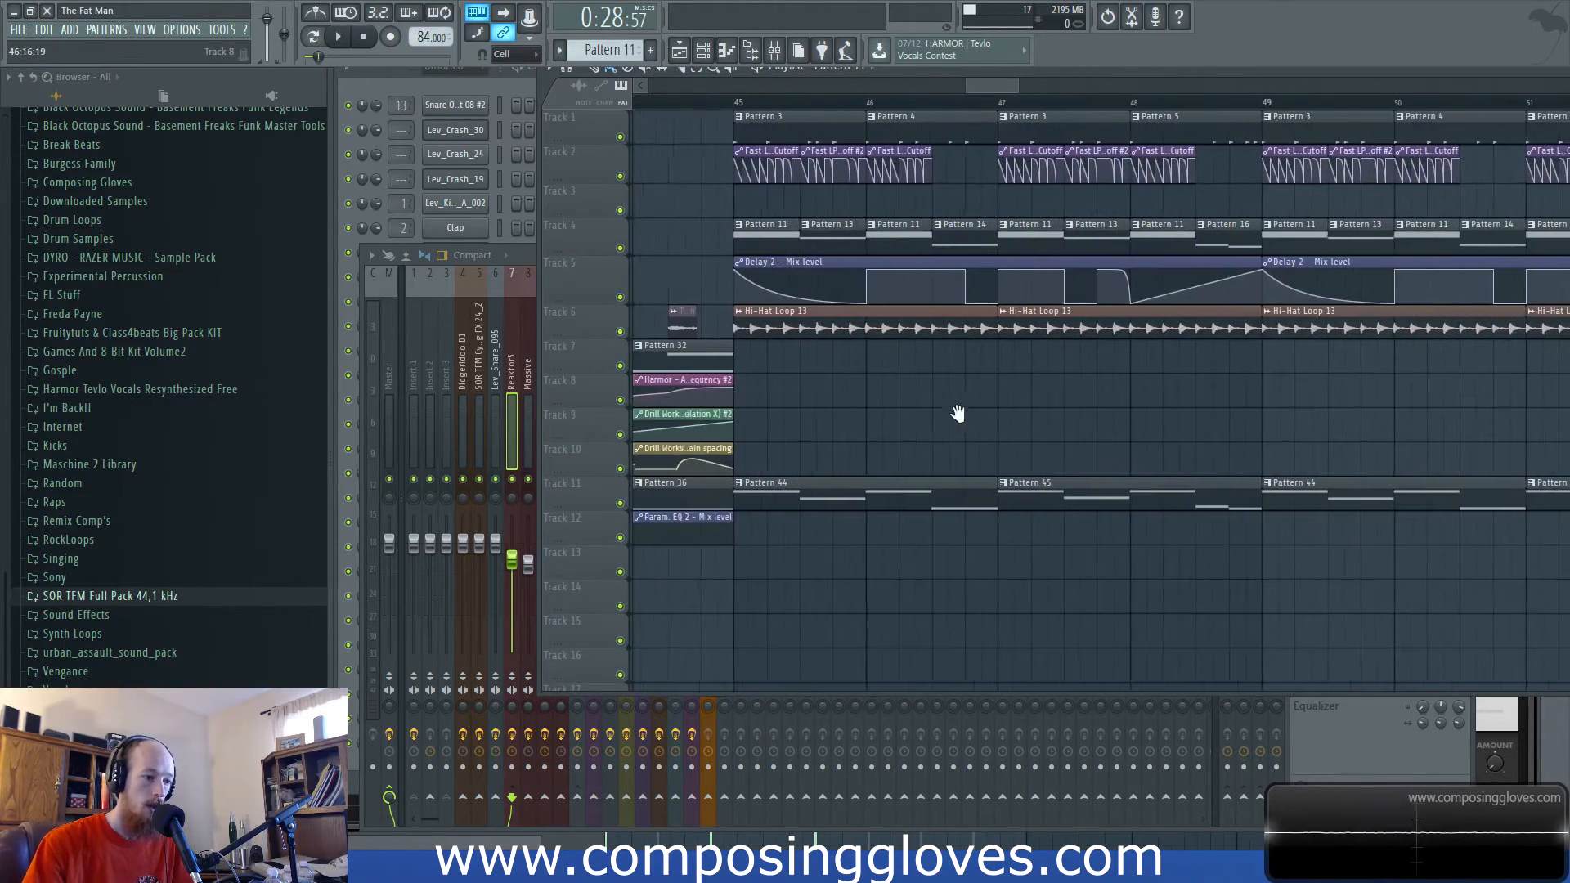
{"action": "left_click", "coordinate": [697, 104]}
Examine the playlist beyond bar 49, place the playhead at bar 85, and briefly start and stop playback.
{"action": "scroll", "coordinate": [842, 219], "scroll_direction": "down", "scroll_amount": 4}
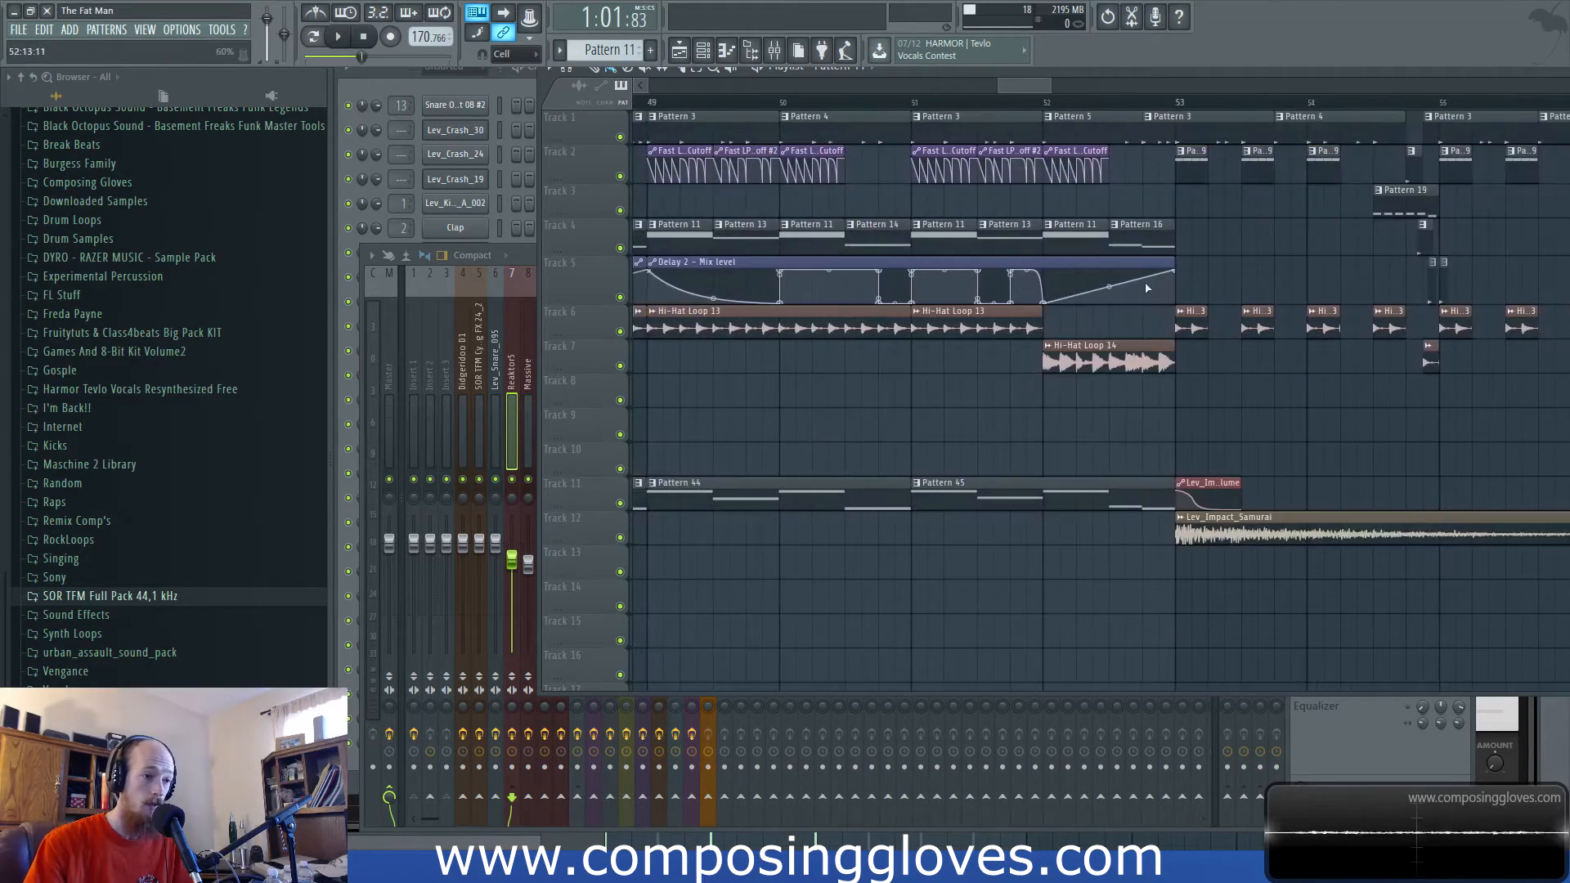
{"action": "scroll", "coordinate": [1203, 309], "scroll_direction": "down", "scroll_amount": 3}
{"action": "left_click_drag", "start_coordinate": [1197, 308], "coordinate": [716, 283]}
{"action": "left_click_drag", "start_coordinate": [1104, 269], "coordinate": [789, 238]}
{"action": "left_click_drag", "start_coordinate": [922, 262], "coordinate": [915, 449]}
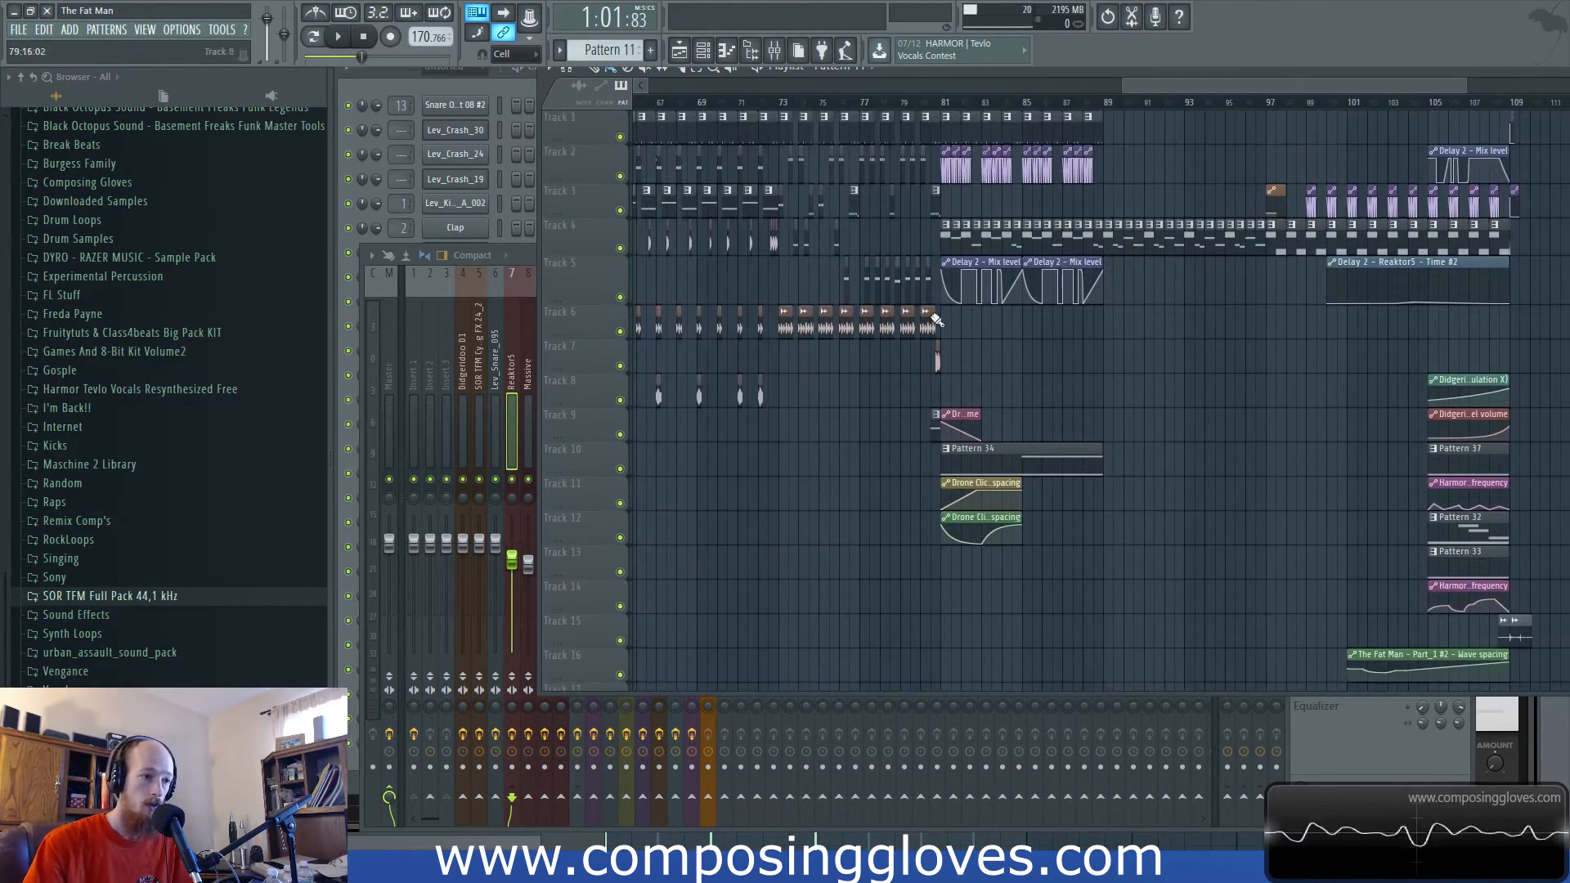
{"action": "left_click", "coordinate": [1020, 107]}
{"action": "scroll", "coordinate": [1096, 335], "scroll_direction": "up", "scroll_amount": 4}
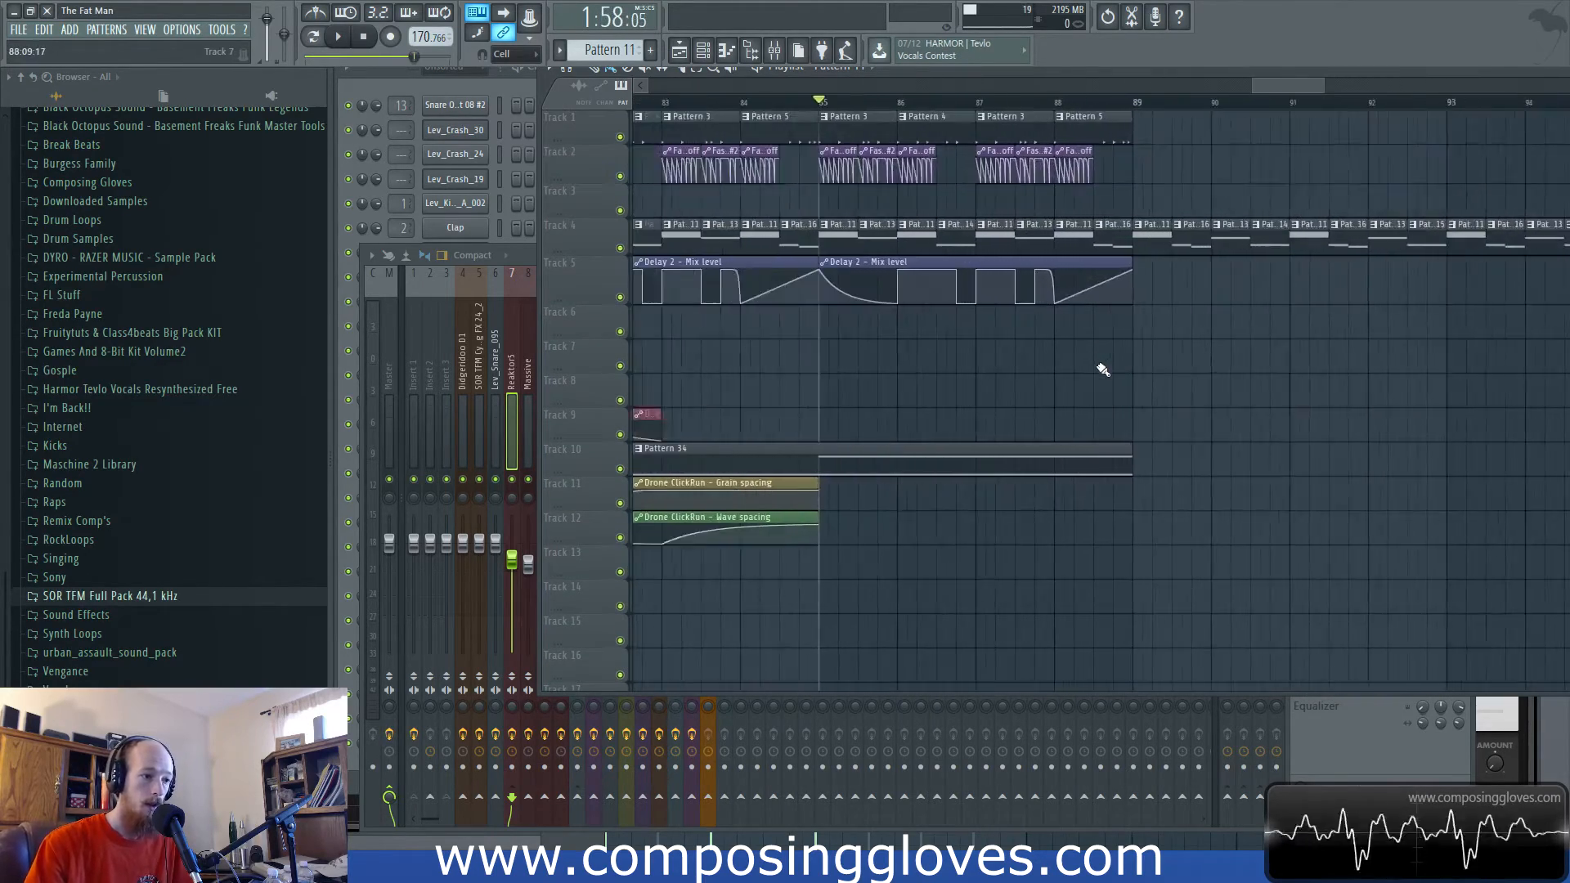
{"action": "key", "text": "space"}
{"action": "key", "text": "space"}
Place the playhead at bar 100, at the start of the Delay 2 - Reaktor5 - Time #2 clip.
{"action": "left_click_drag", "start_coordinate": [1546, 327], "coordinate": [542, 468]}
{"action": "left_click", "coordinate": [966, 113]}
{"action": "right_click", "coordinate": [966, 116]}
{"action": "left_click", "coordinate": [963, 104]}
{"action": "scroll", "coordinate": [957, 102], "scroll_direction": "down", "scroll_amount": 5}
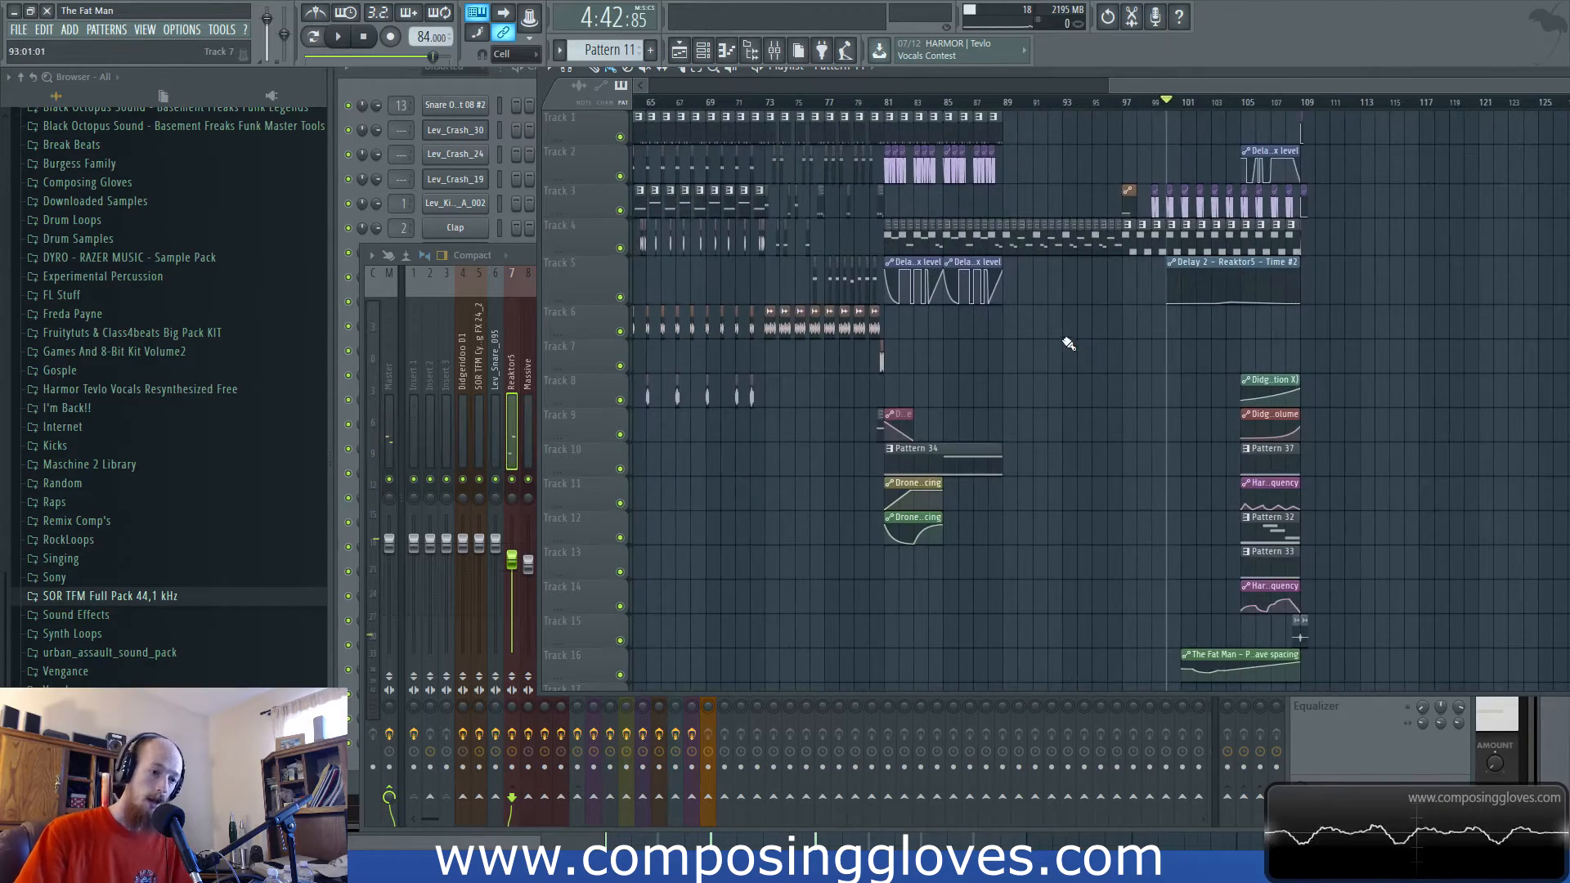
{"action": "scroll", "coordinate": [1229, 354], "scroll_direction": "up", "scroll_amount": 4}
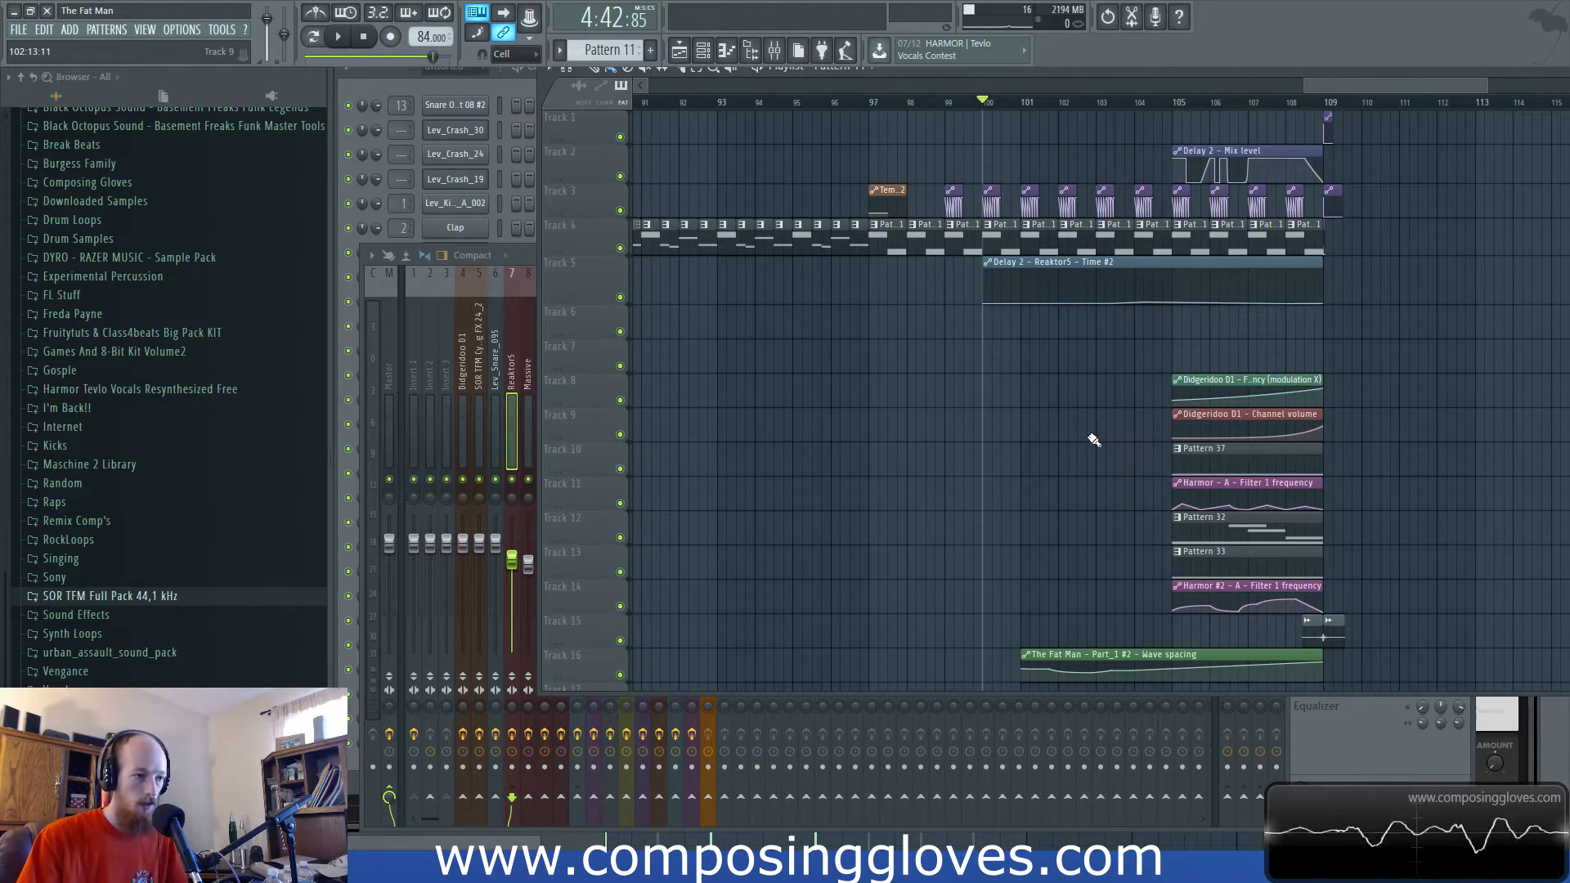
Play the Pattern 11 bass from bar 98, just after the Tempo #2 clip, and stop the playback.
{"action": "scroll", "coordinate": [1007, 449], "scroll_direction": "up", "scroll_amount": 4}
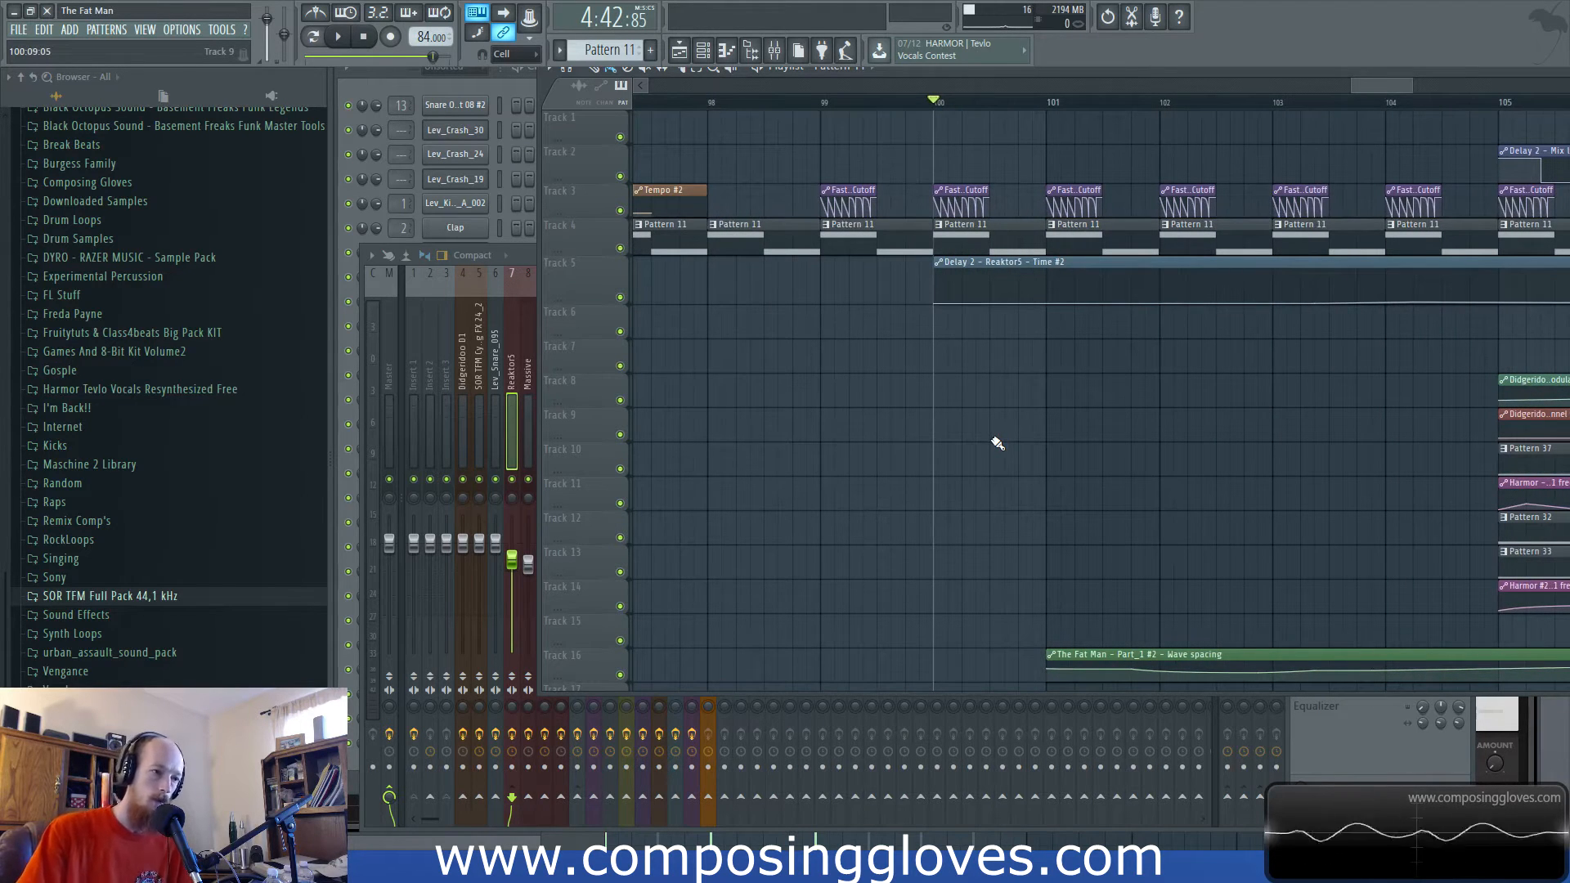
{"action": "scroll", "coordinate": [994, 439], "scroll_direction": "left", "scroll_amount": 2}
{"action": "left_click", "coordinate": [887, 107]}
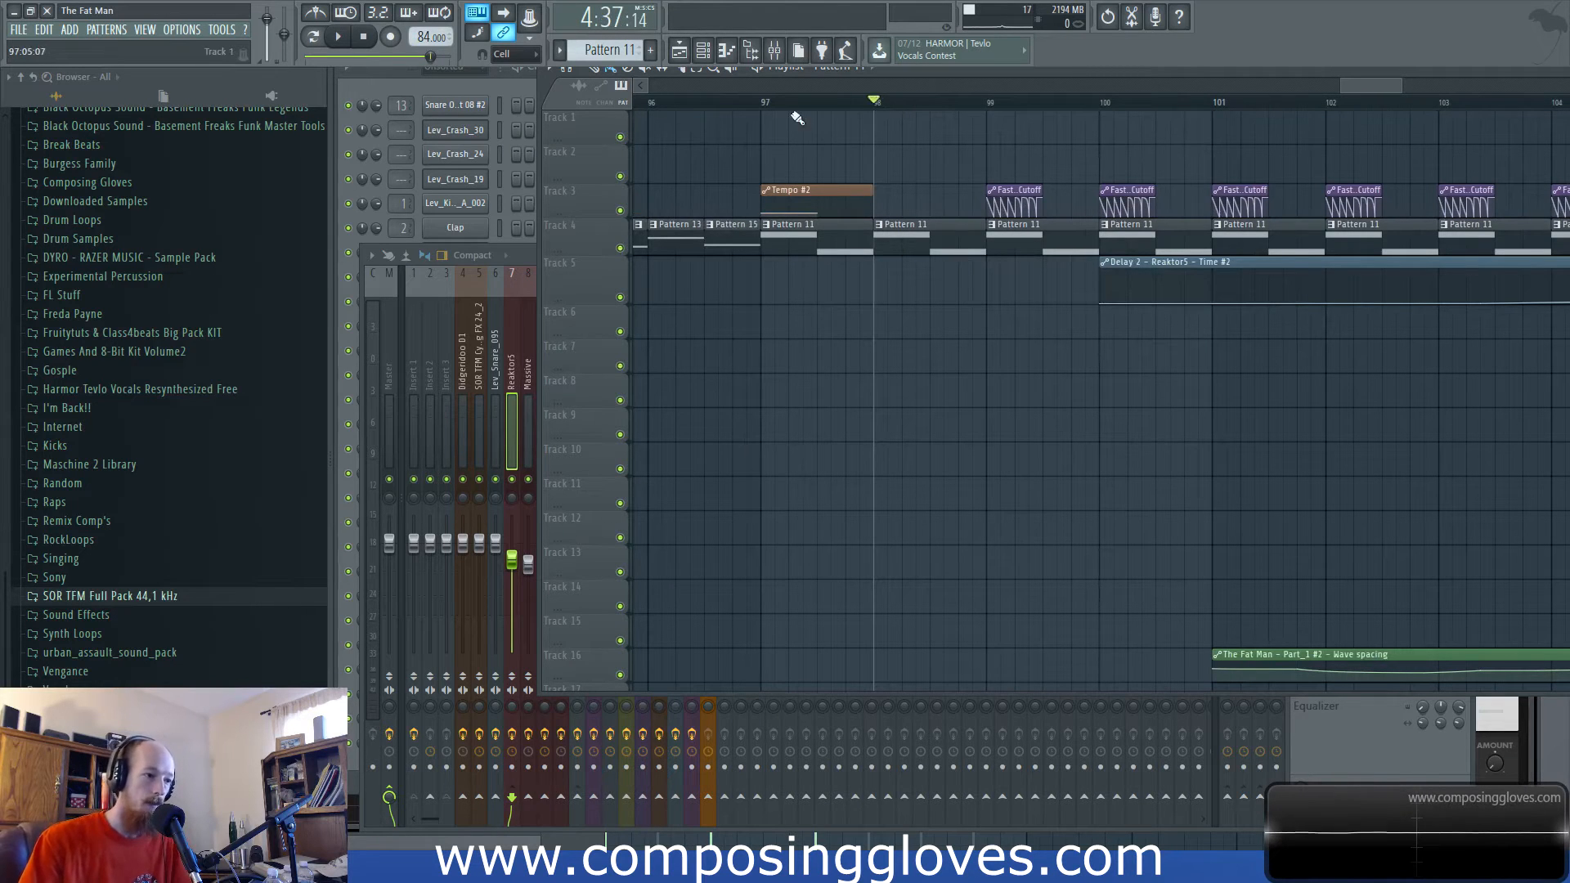
{"action": "key", "text": "space"}
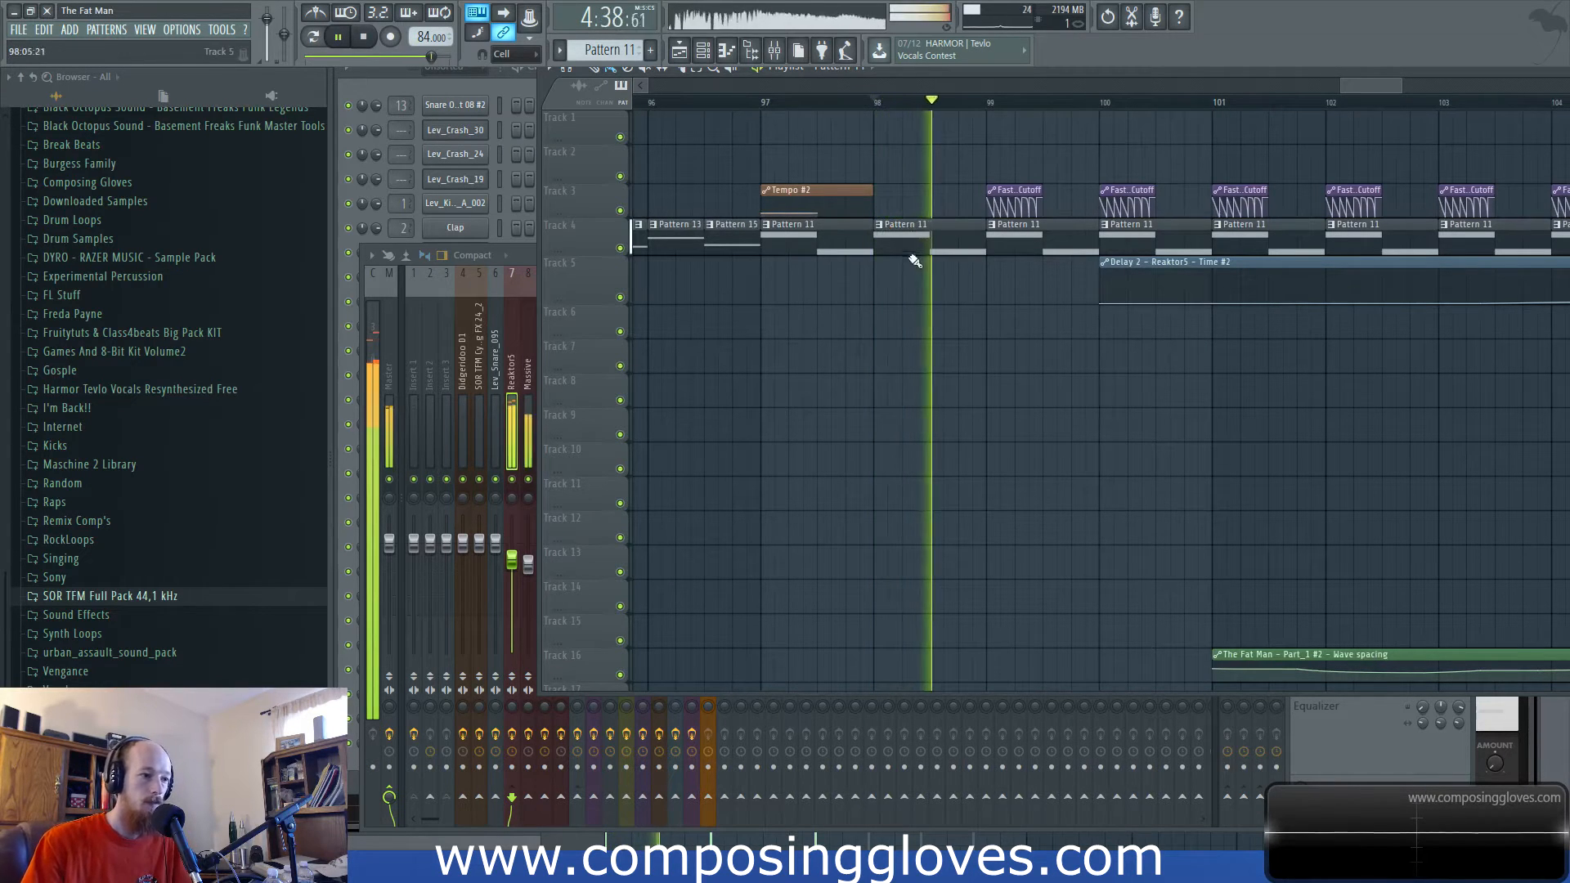
{"action": "key", "text": "space"}
Select the Fast LP - Reaktor5 - Cutoff automation clip at bar 99 and place the playhead at its start.
{"action": "scroll", "coordinate": [1015, 200], "scroll_direction": "up", "scroll_amount": 4}
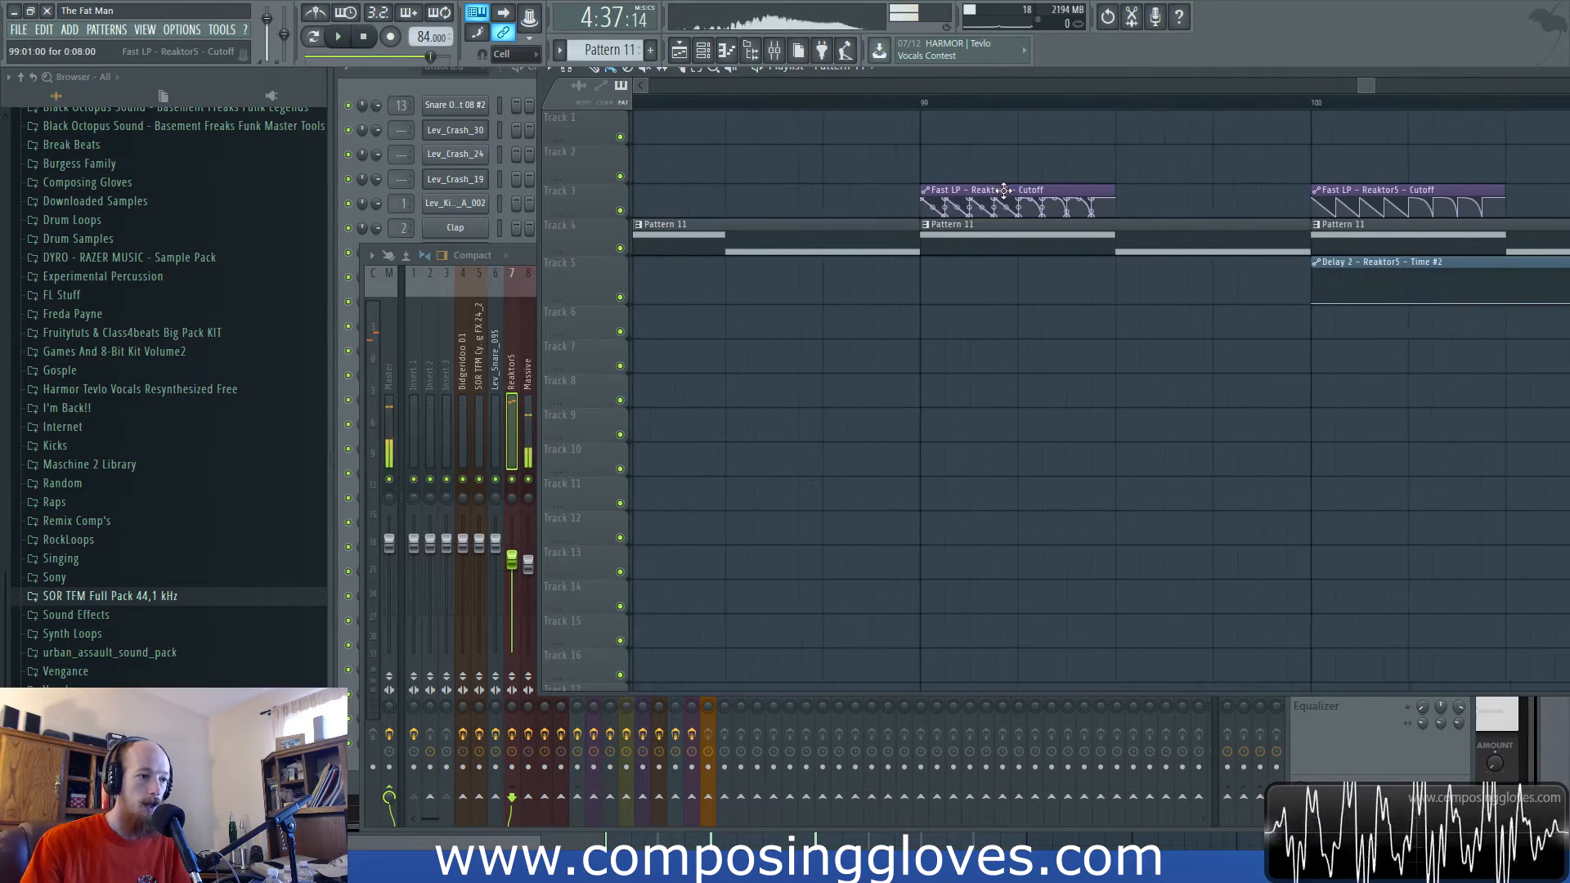
{"action": "left_click", "coordinate": [1005, 189]}
{"action": "left_click", "coordinate": [932, 104]}
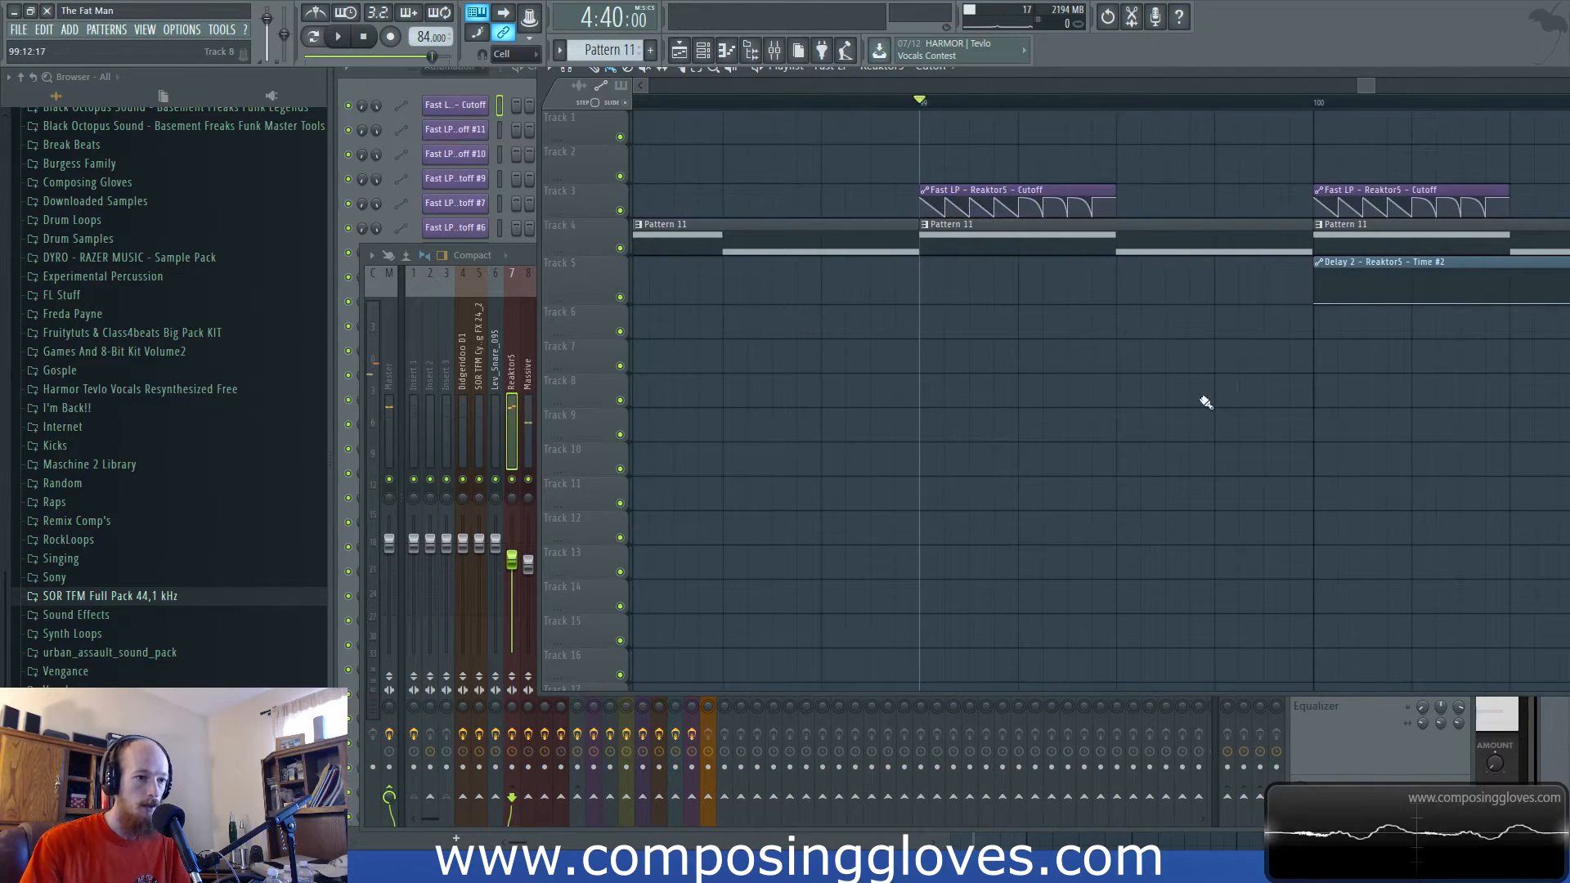
Bring the mixer forward and inspect the Fruity Fast LP and Fruity WaveShaper effects on the Reaktor5 track.
{"action": "left_click_drag", "start_coordinate": [536, 260], "coordinate": [1475, 260]}
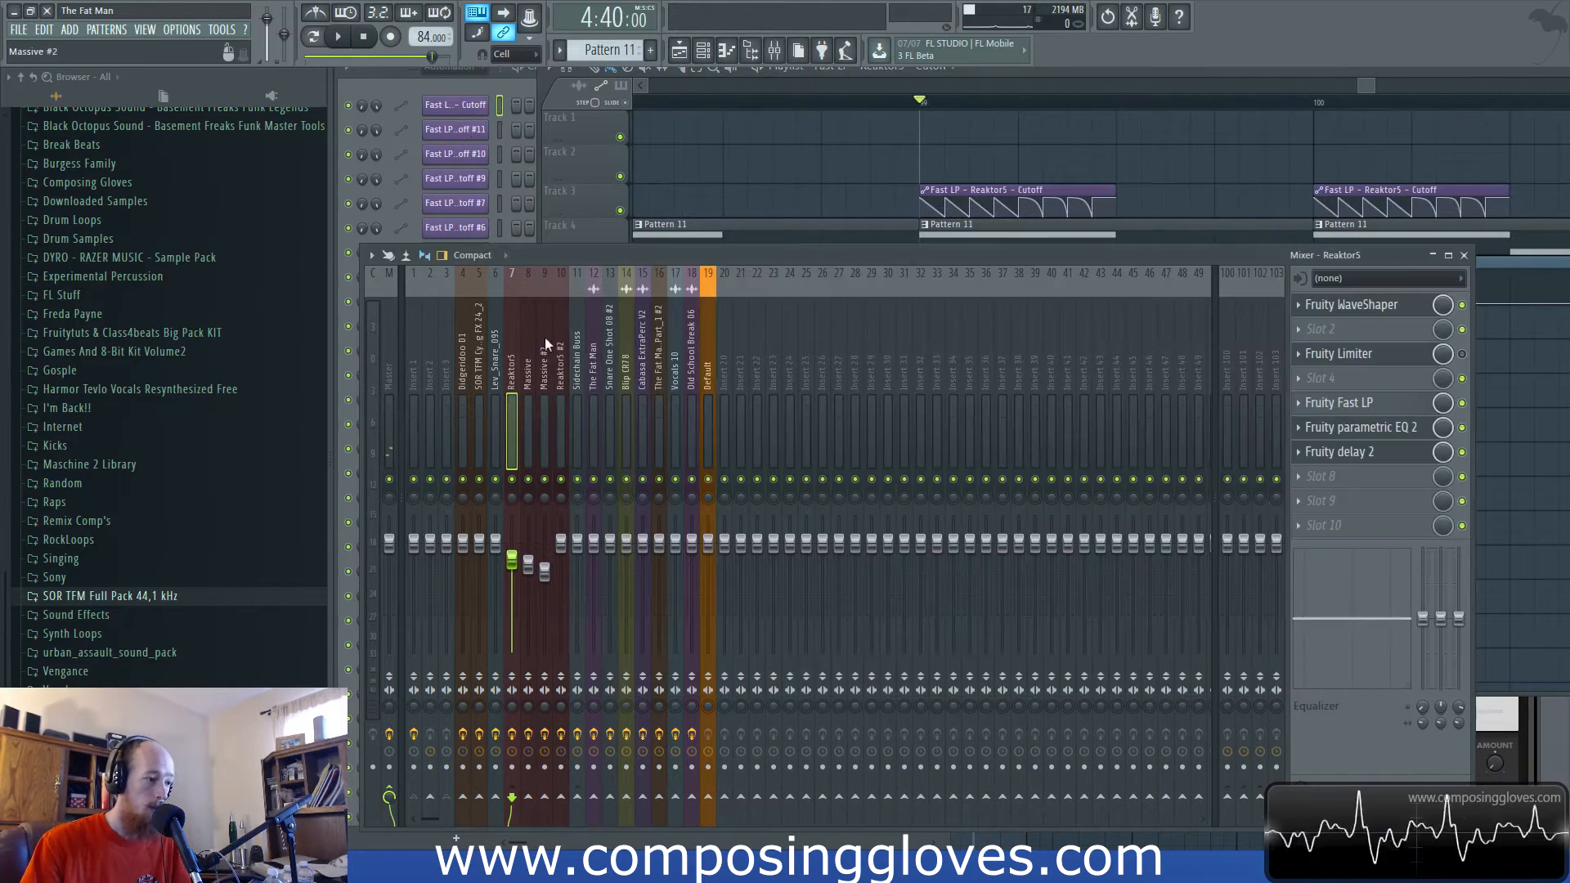
{"action": "left_click", "coordinate": [1403, 426]}
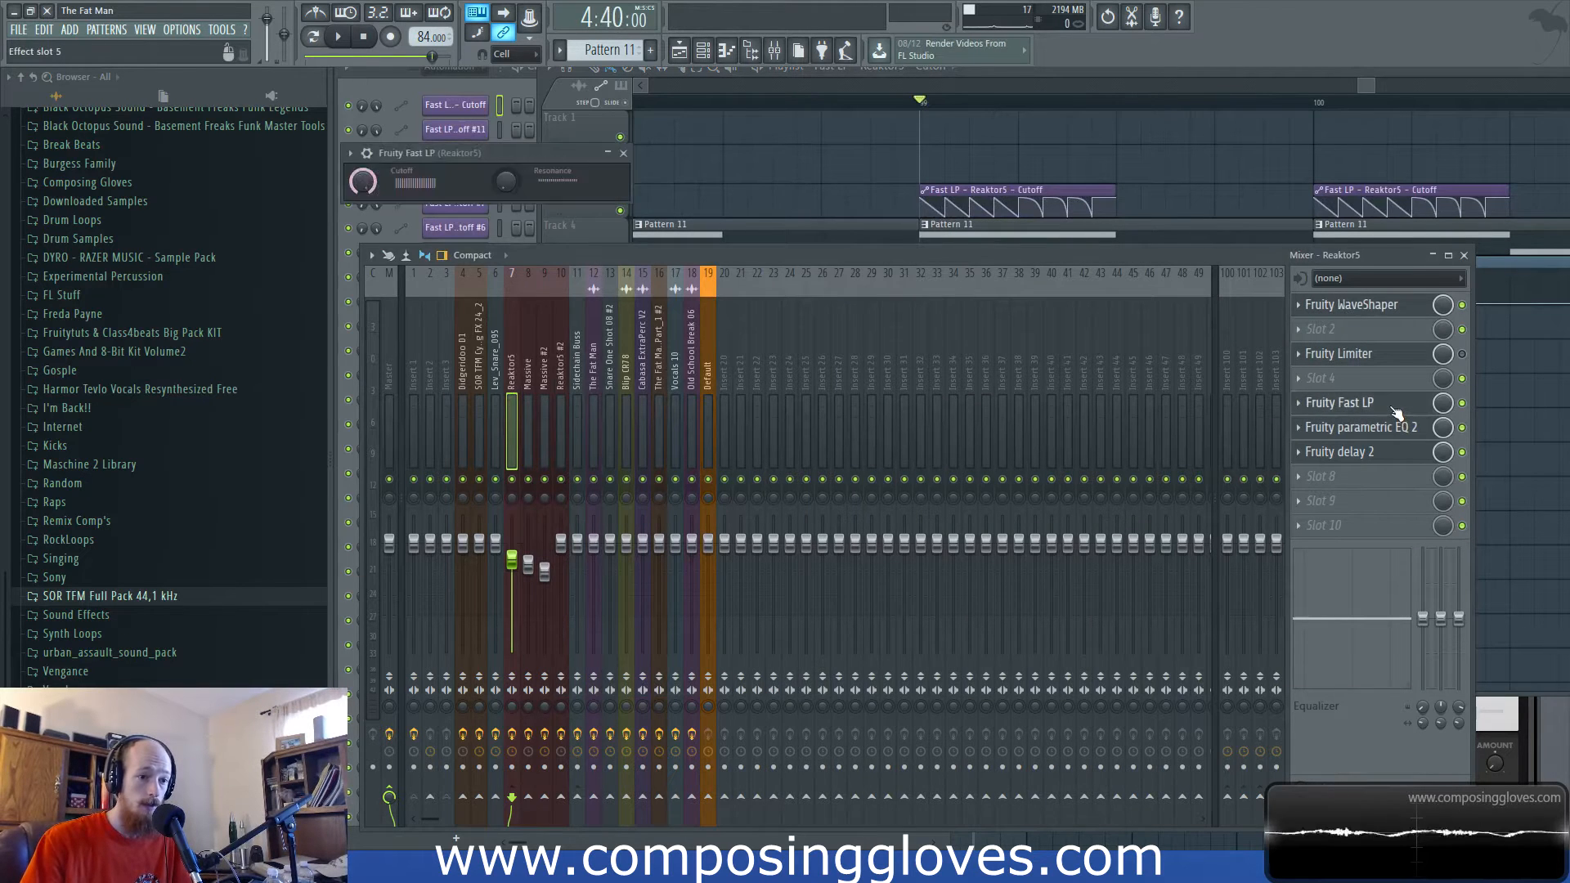
{"action": "left_click", "coordinate": [1386, 406]}
{"action": "left_click", "coordinate": [1351, 304]}
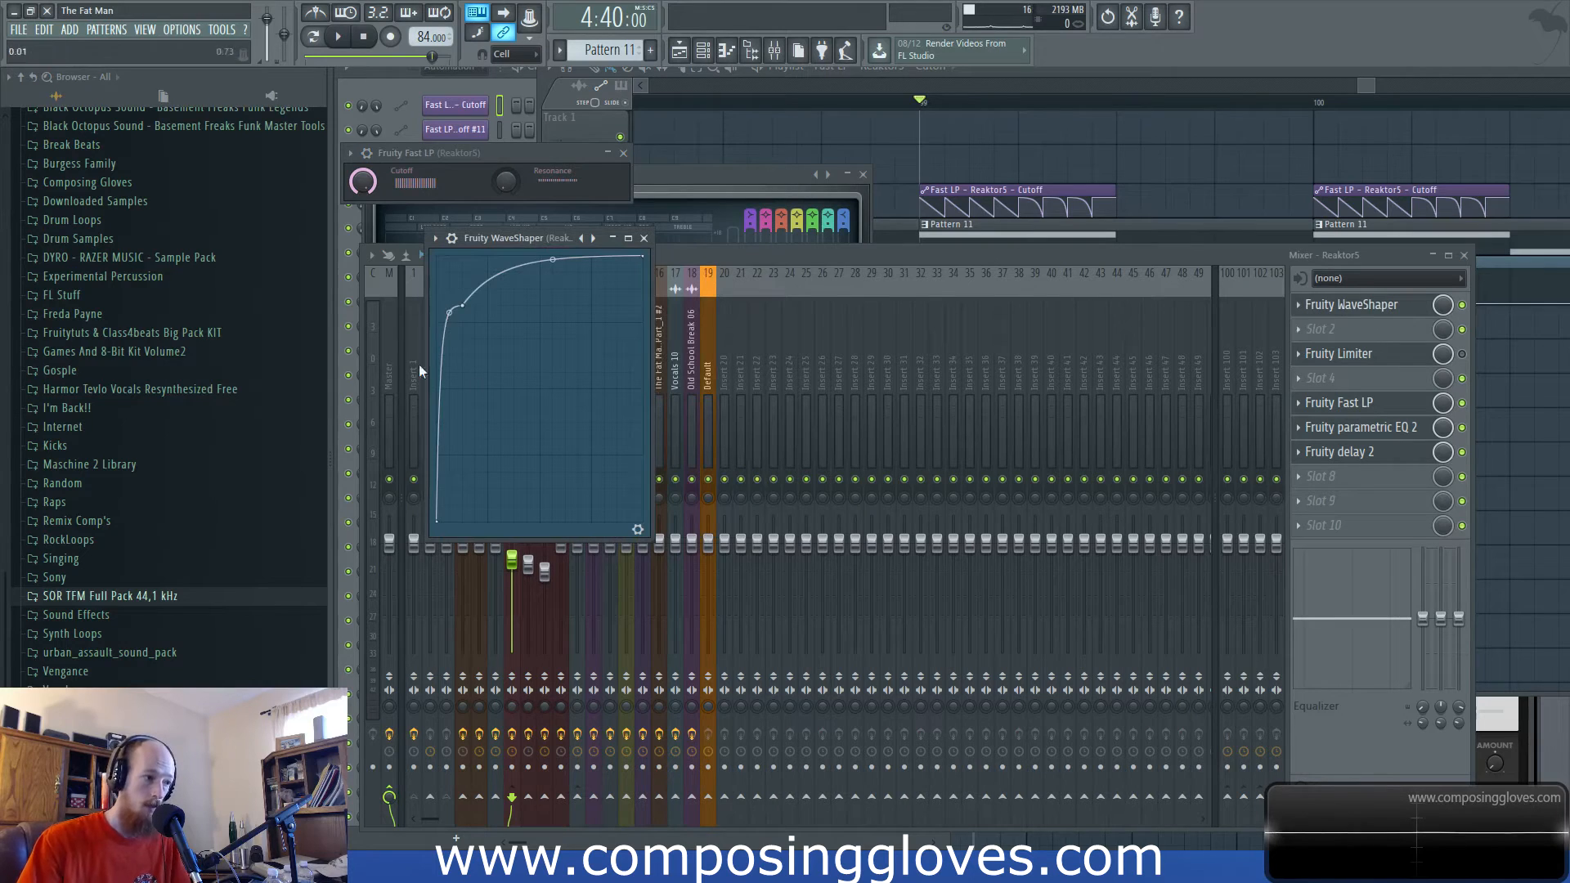
{"action": "left_click", "coordinate": [1388, 366]}
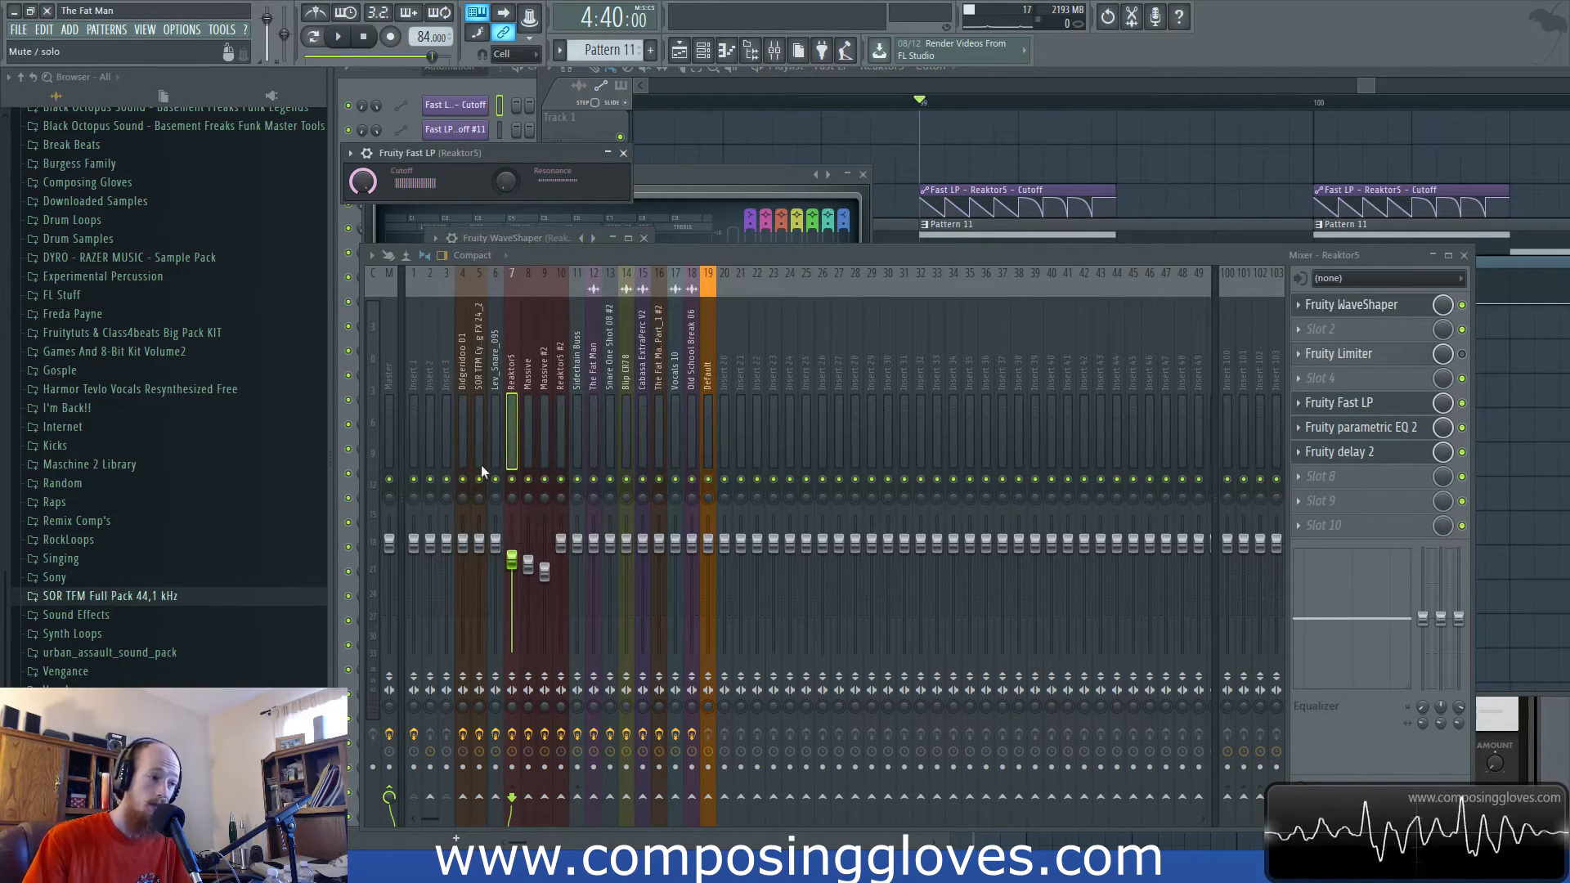
{"action": "left_click", "coordinate": [1401, 403]}
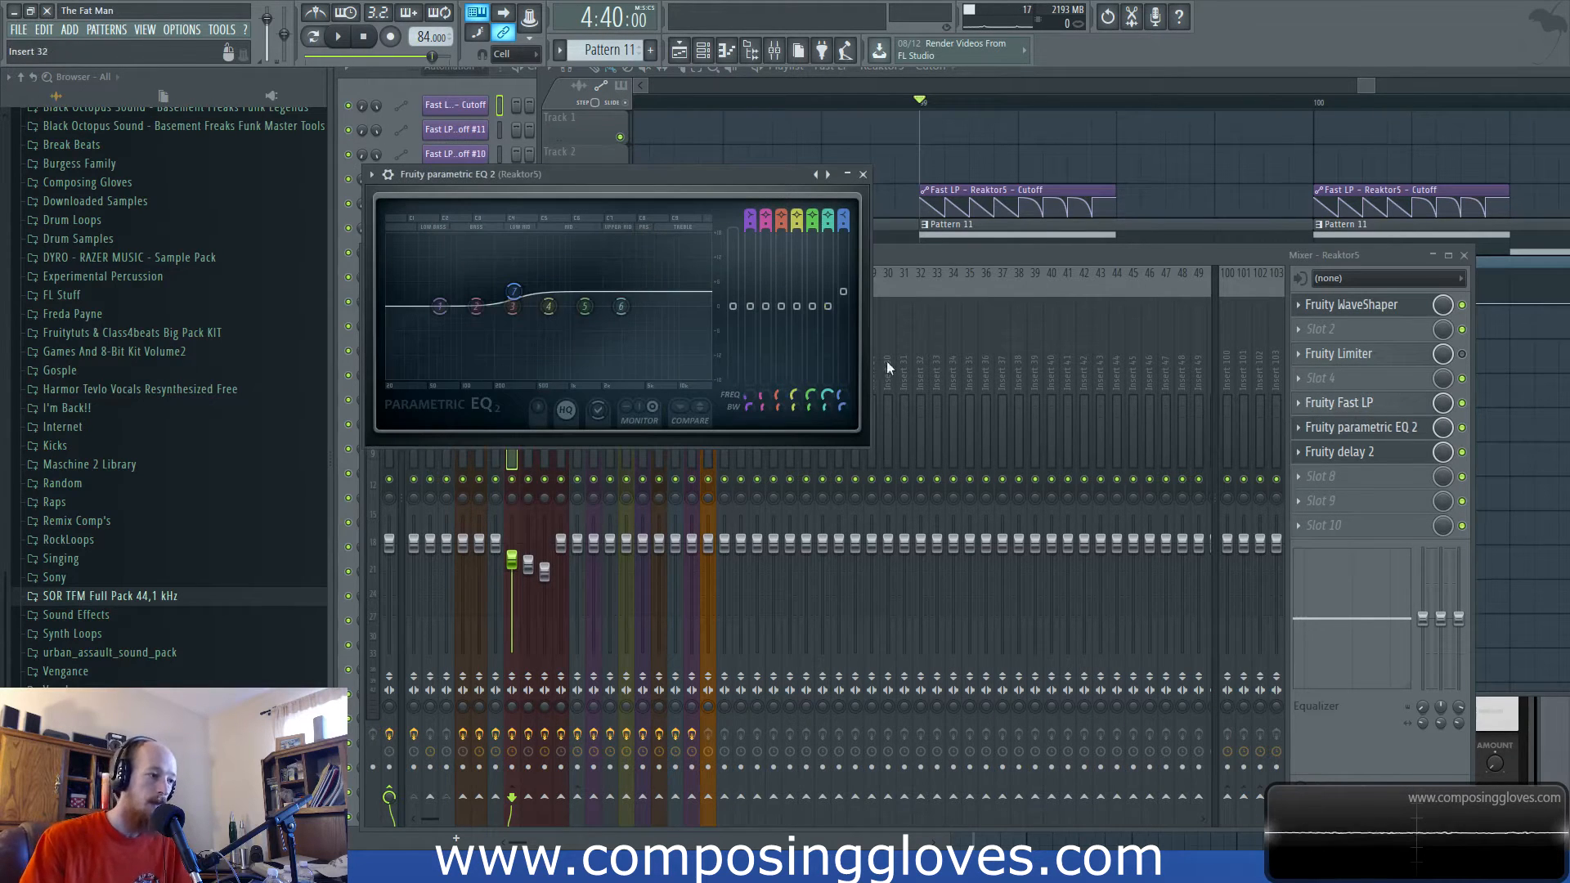
Check the Fruity parametric EQ 2 on the Reaktor5 track, ending with the Fruity Fast LP settings shown.
{"action": "left_click", "coordinate": [1380, 438]}
{"action": "left_click", "coordinate": [1378, 428]}
{"action": "left_click", "coordinate": [1377, 403]}
{"action": "left_click", "coordinate": [1376, 402]}
{"action": "left_click", "coordinate": [1355, 411]}
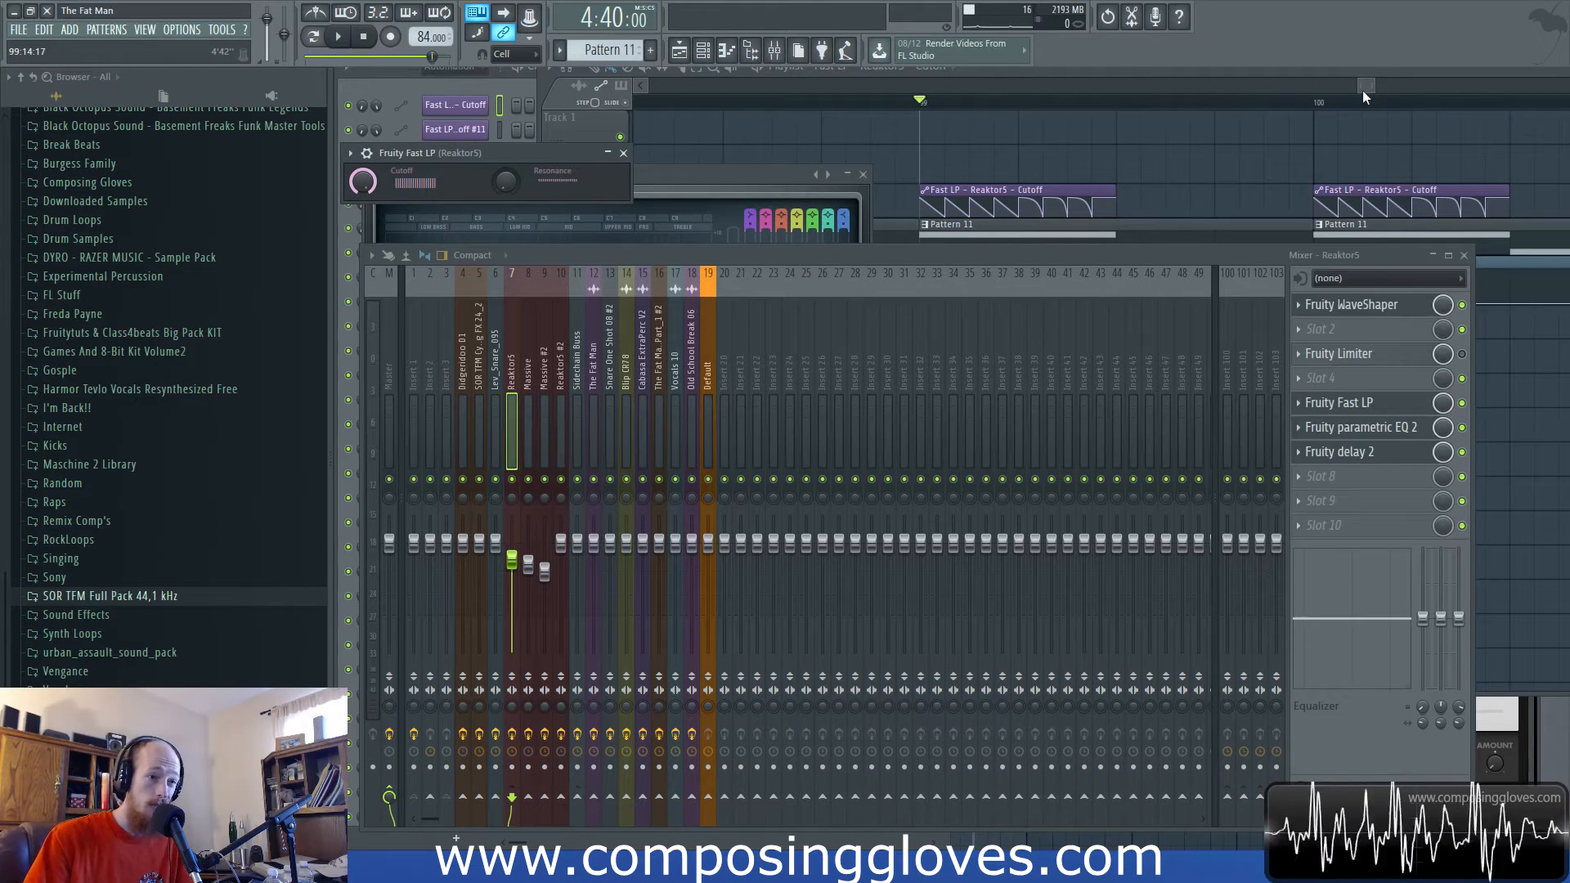
Play the song from bar 99 with the mixer and the Reaktor5 cutoff automation clips in view.
{"action": "left_click_drag", "start_coordinate": [1362, 90], "coordinate": [1370, 86]}
{"action": "left_click", "coordinate": [774, 50]}
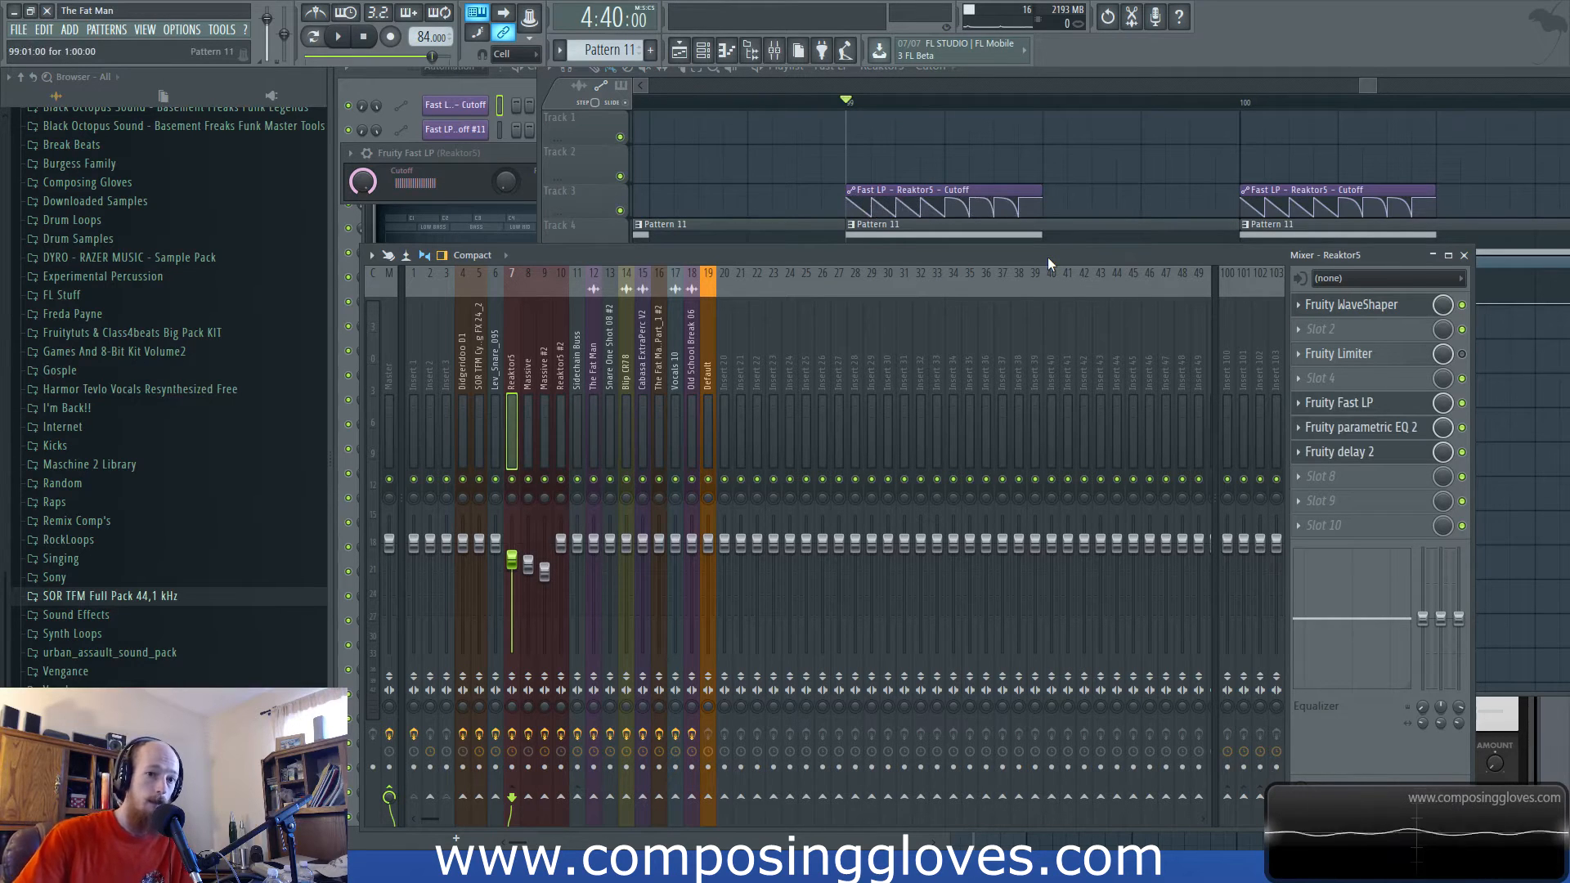
{"action": "key", "text": "space"}
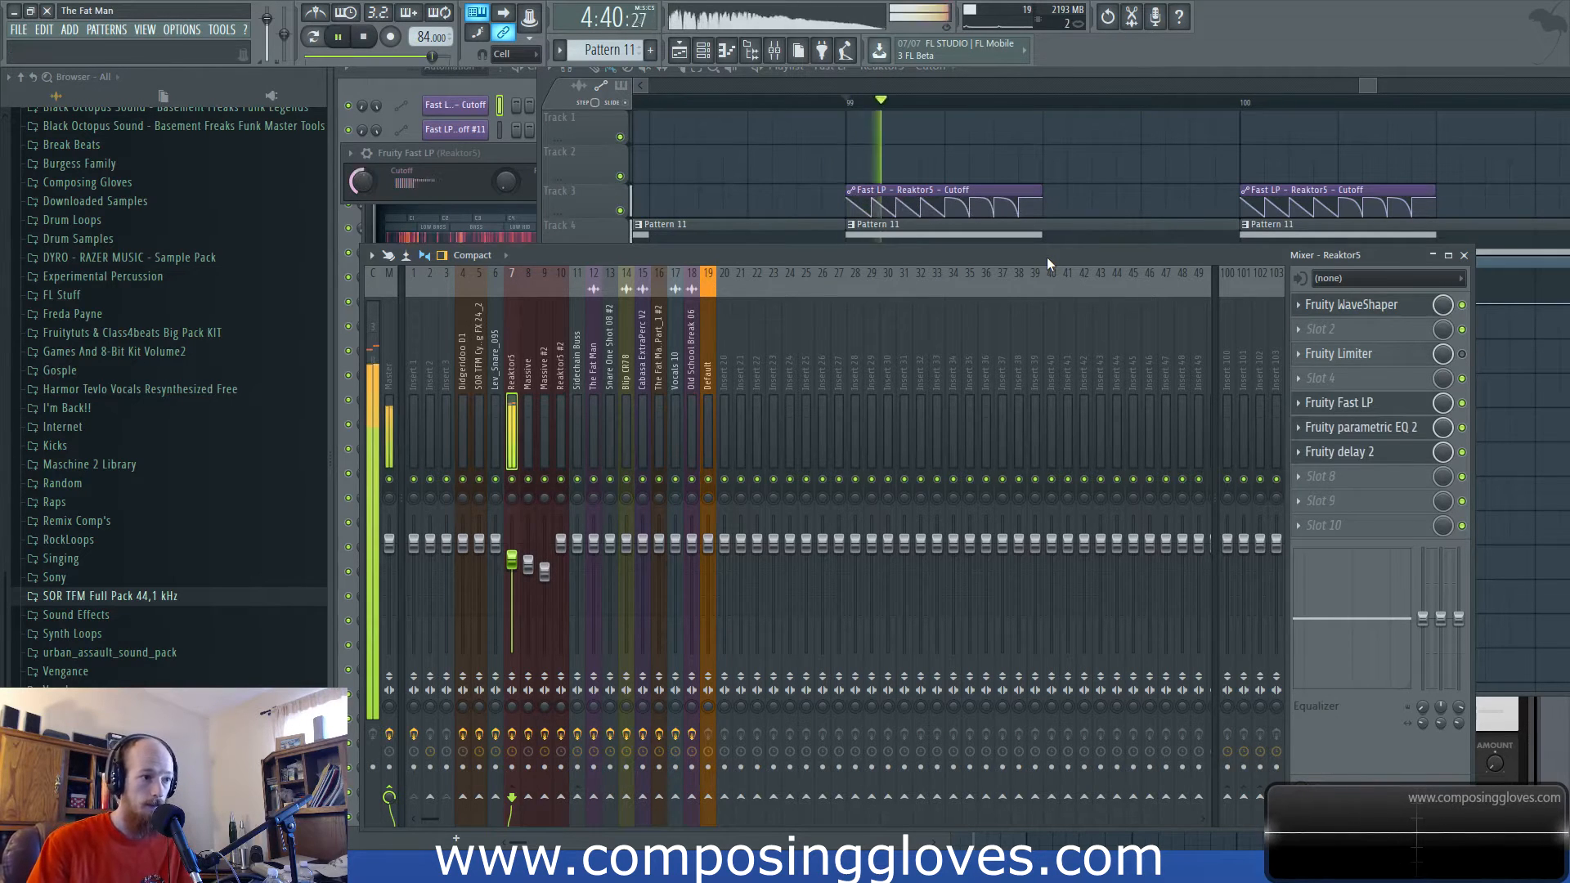
Replay the song from bar 99, stop it and bring the Reaktor5 track's Fruity Fast LP settings forward.
{"action": "key", "text": "space"}
{"action": "mouse_move", "coordinate": [1361, 413]}
{"action": "left_mouse_down"}
{"action": "mouse_move", "coordinate": [1363, 460]}
{"action": "mouse_move", "coordinate": [1362, 409]}
{"action": "left_mouse_up"}
{"action": "key", "text": "space"}
{"action": "key", "text": "space"}
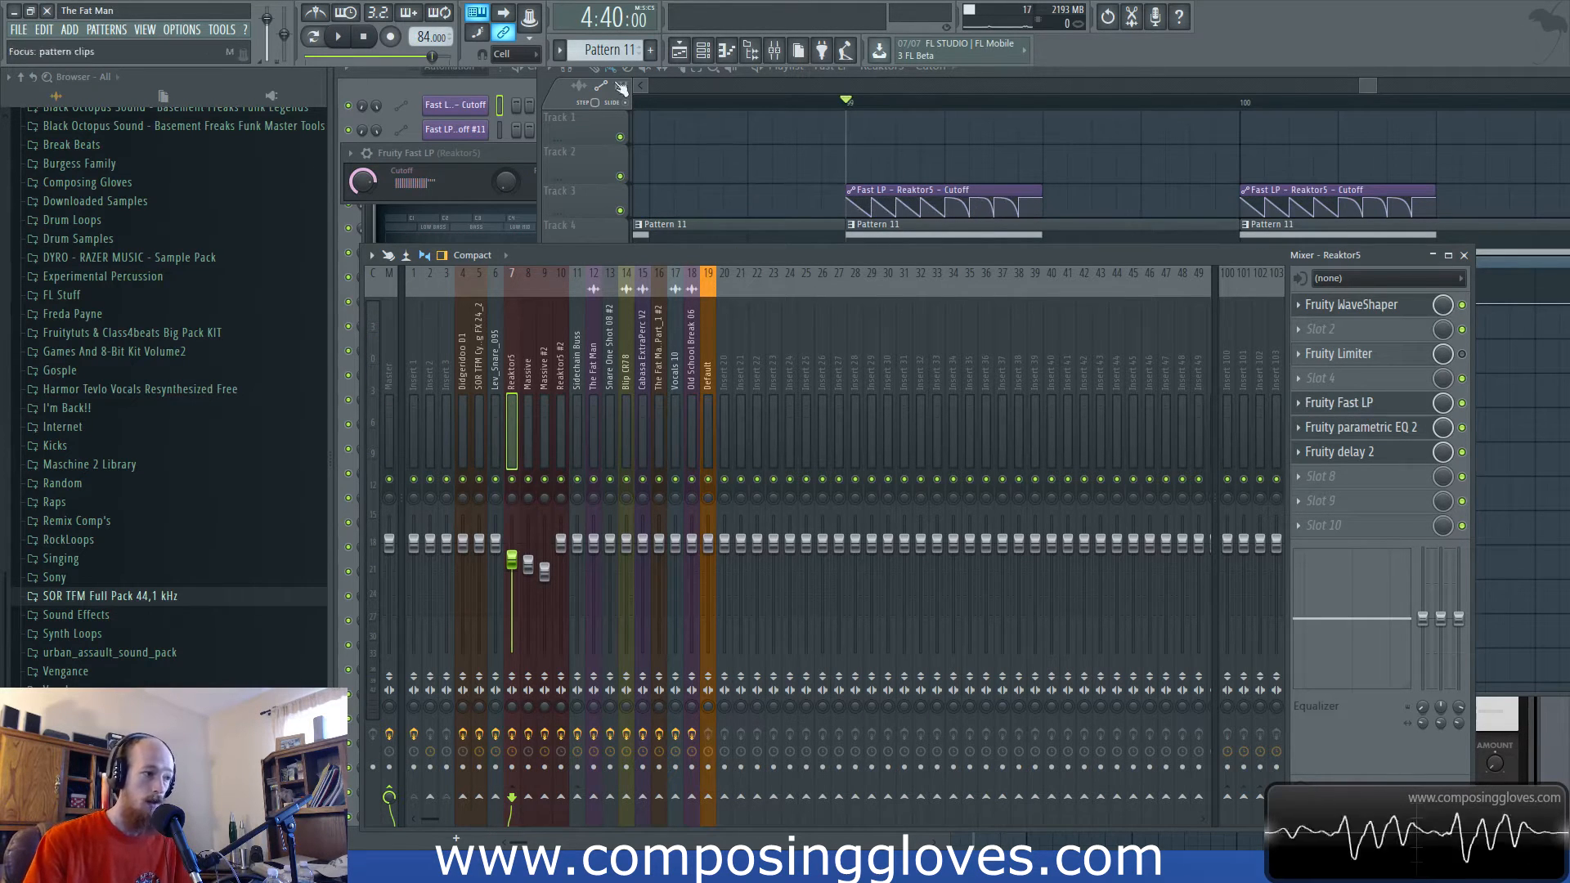
{"action": "left_click", "coordinate": [449, 194]}
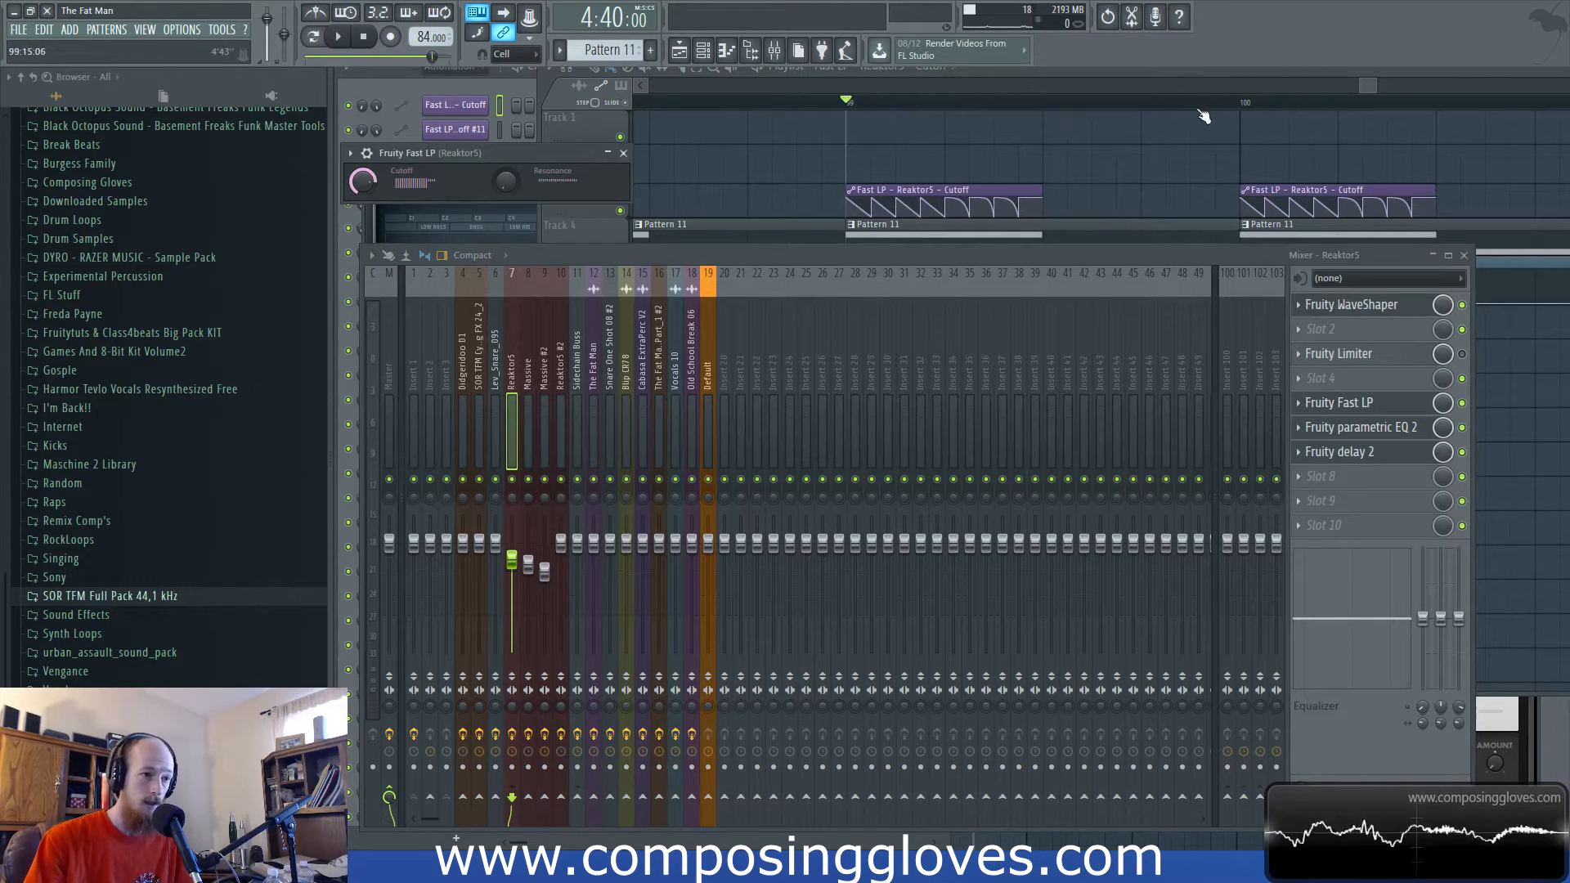
Inspect the Fruity parametric EQ 2 and Fruity delay 2 settings on the Reaktor5 mixer track.
{"action": "left_click", "coordinate": [1366, 430]}
{"action": "left_click", "coordinate": [1366, 430]}
{"action": "left_click", "coordinate": [1366, 430]}
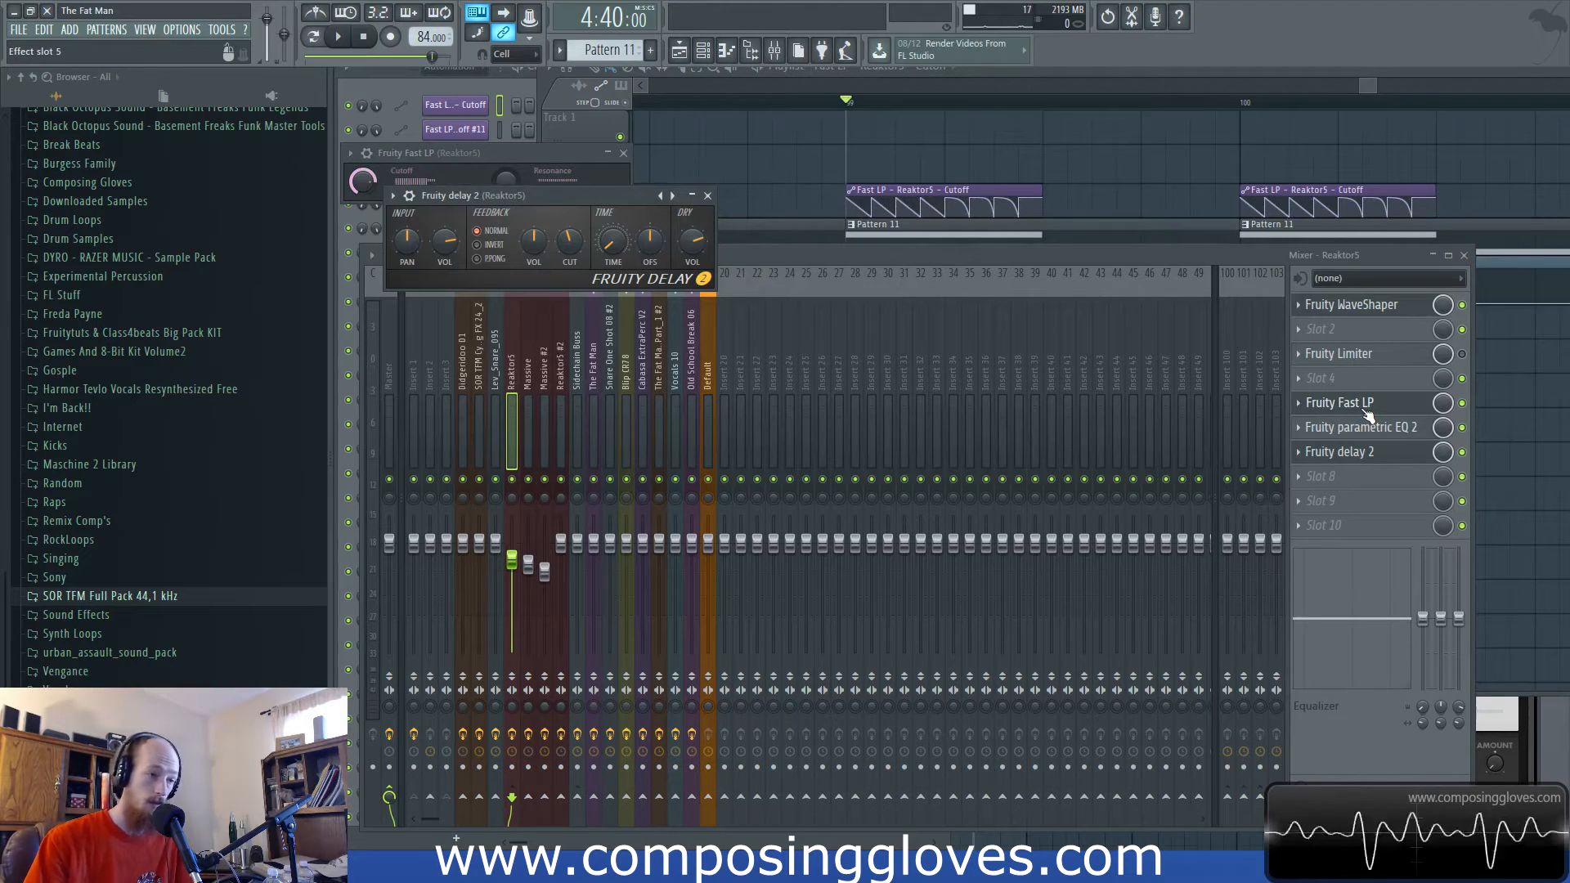
{"action": "left_click", "coordinate": [1383, 428]}
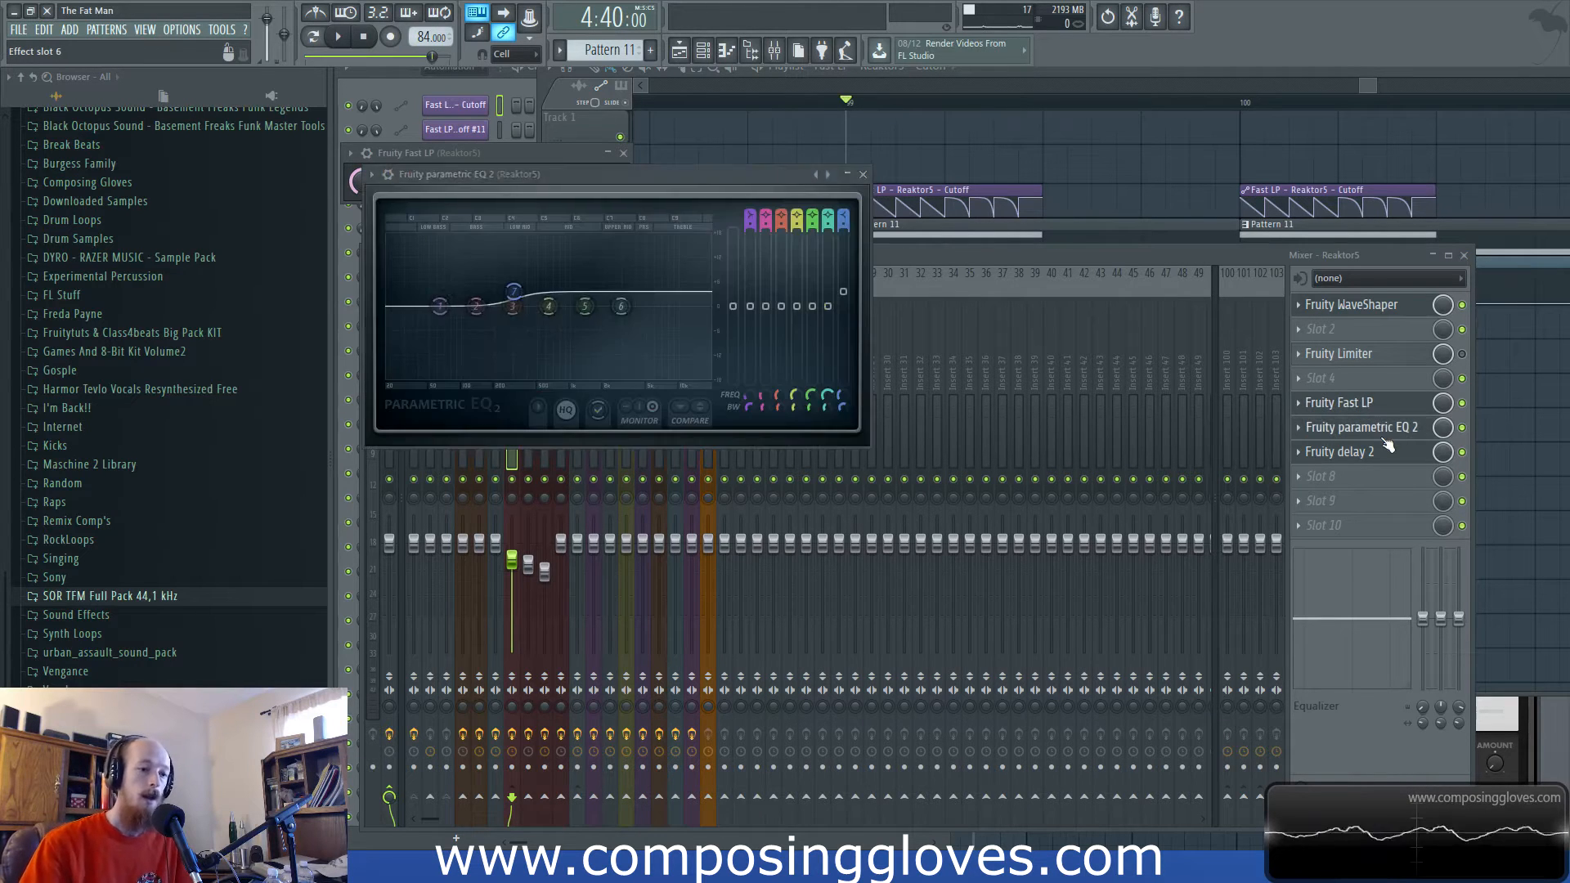
{"action": "left_click", "coordinate": [1373, 453]}
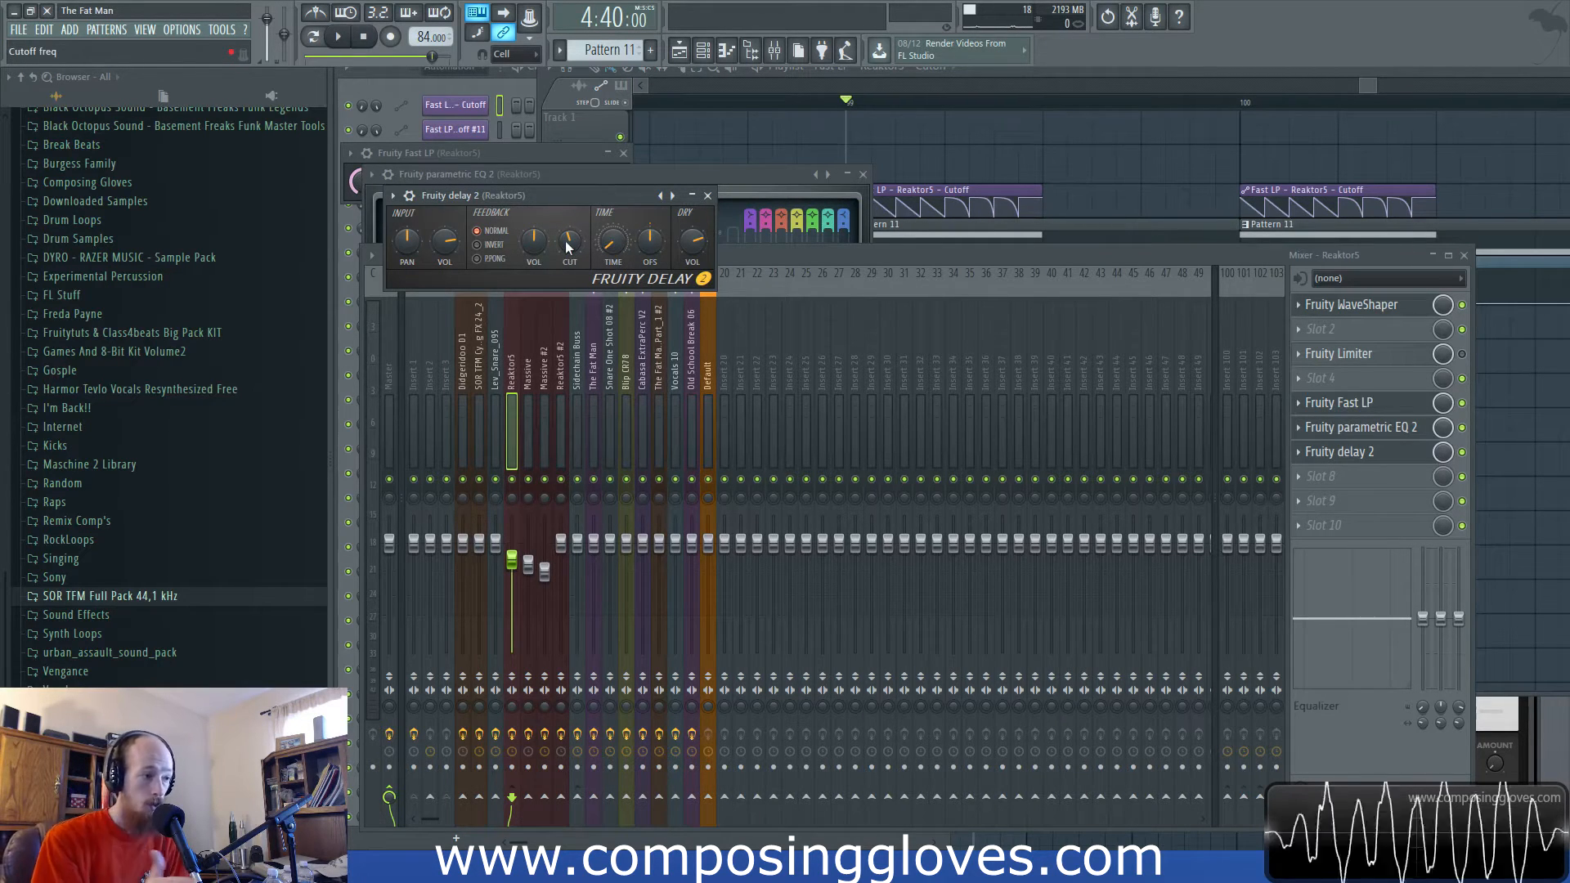
Audition the Reaktor5 track with Fruity delay 2 bypassed, re-enable the effect and bring its settings forward.
{"action": "left_click", "coordinate": [1461, 452]}
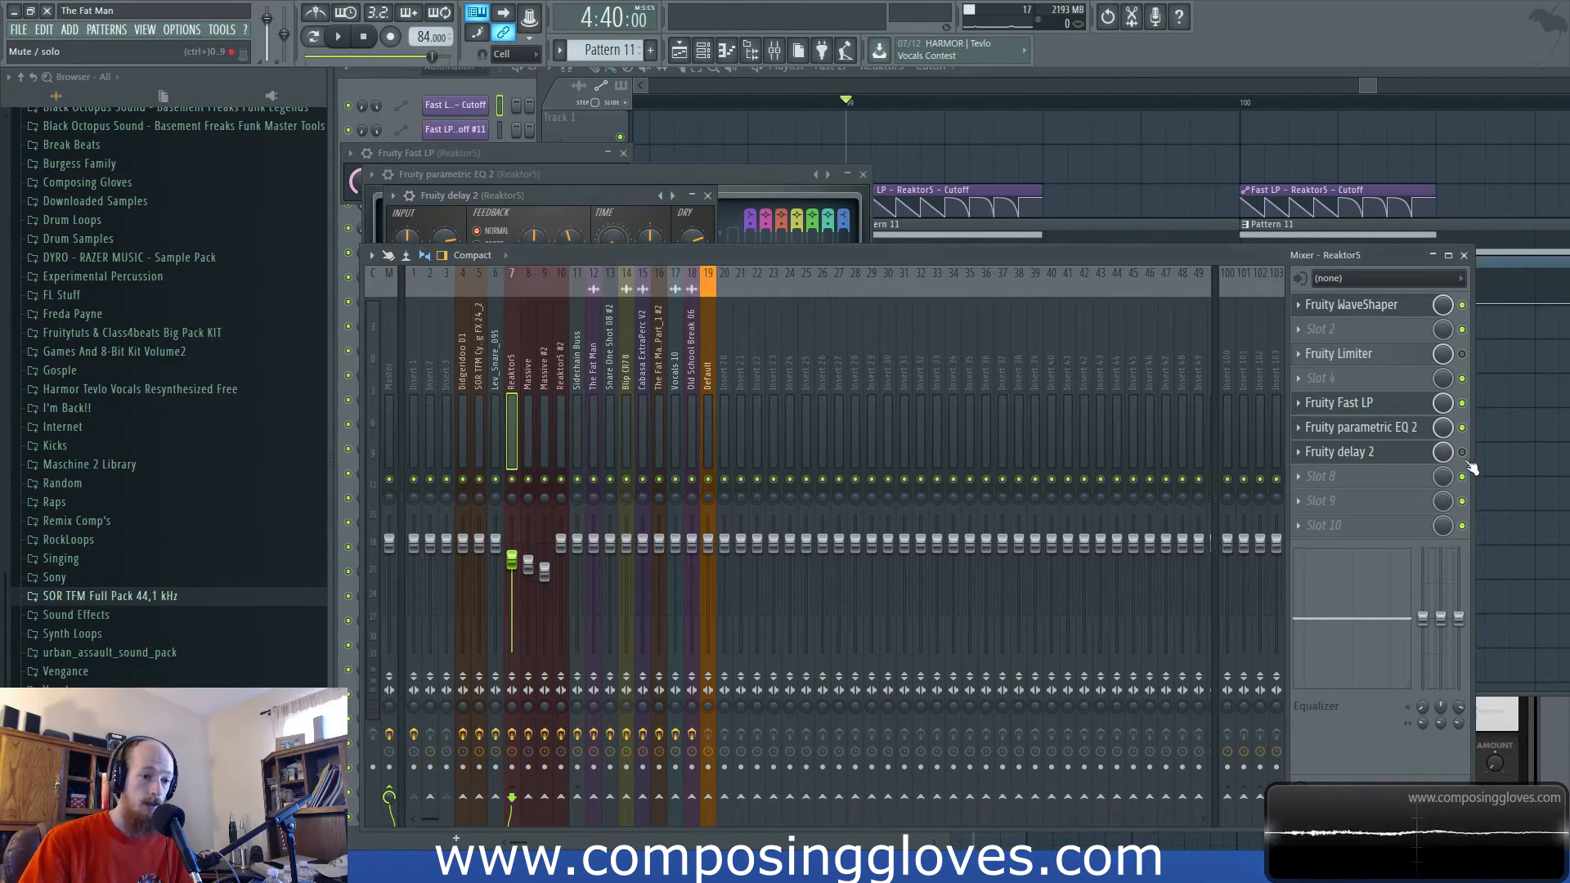
{"action": "key", "text": "space"}
{"action": "key", "text": "space"}
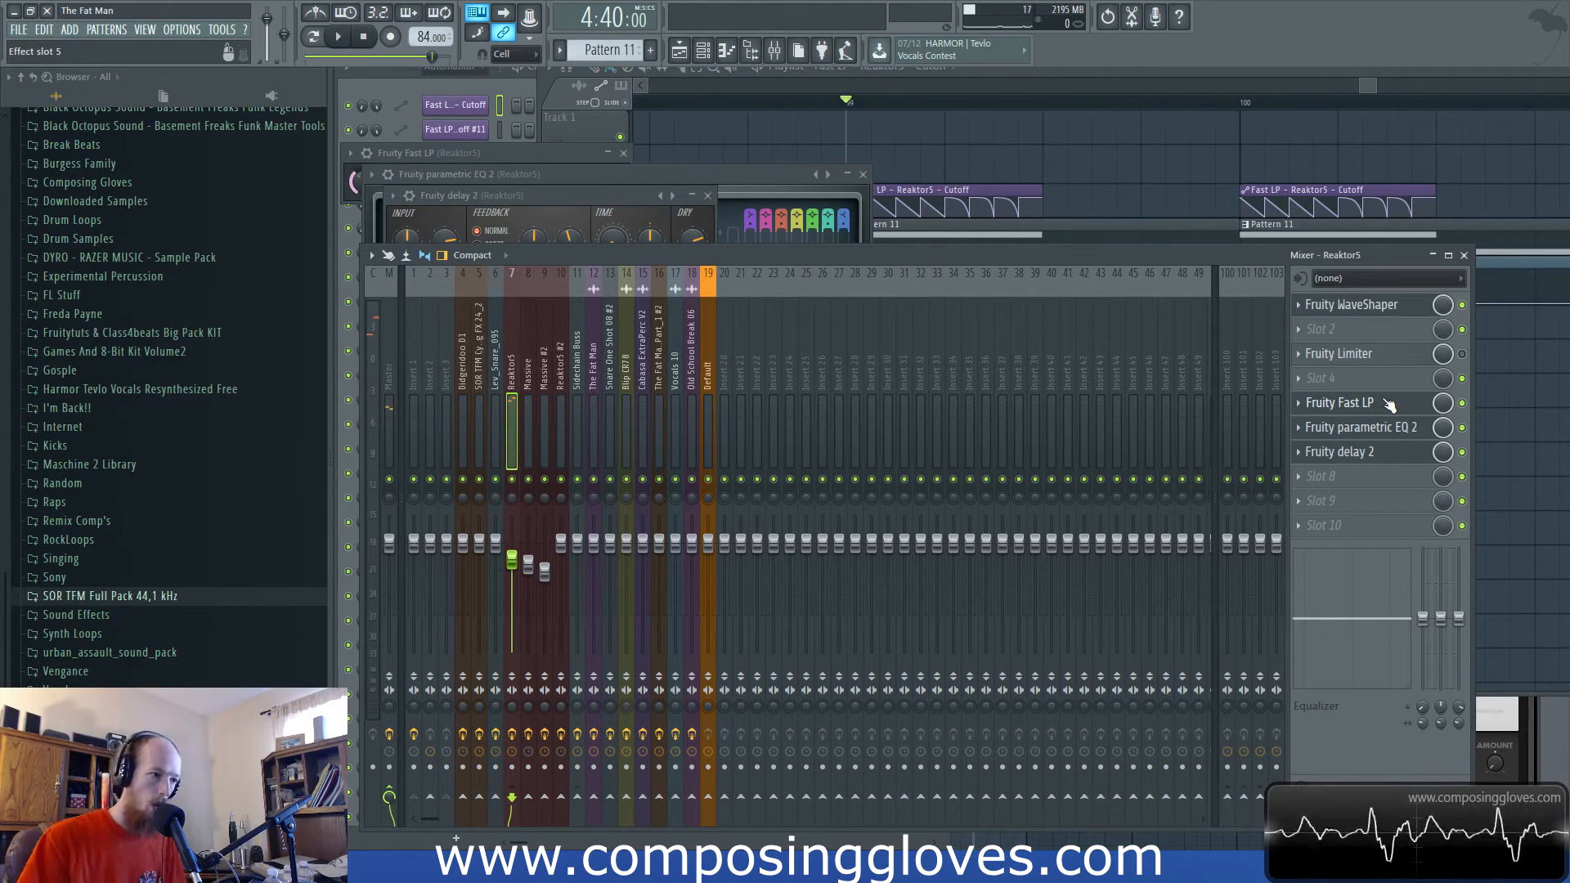
{"action": "left_click", "coordinate": [582, 201]}
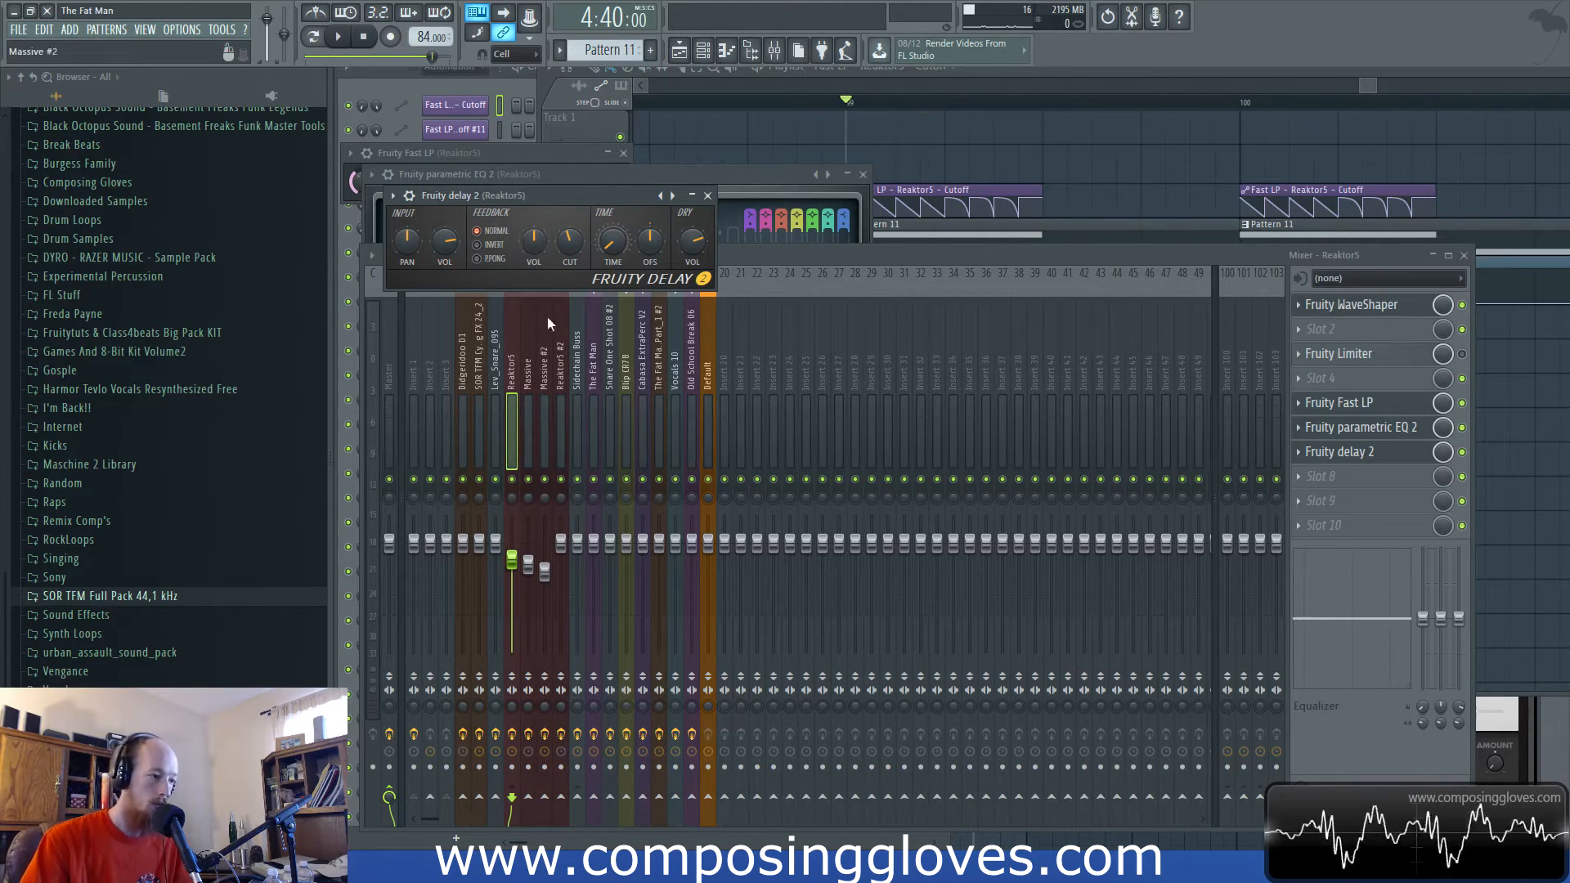
Review the effect chains of the mixer tracks from Massive through Default, ending with the Reaktor5 track selected.
{"action": "left_click", "coordinate": [524, 364]}
{"action": "left_click", "coordinate": [540, 376]}
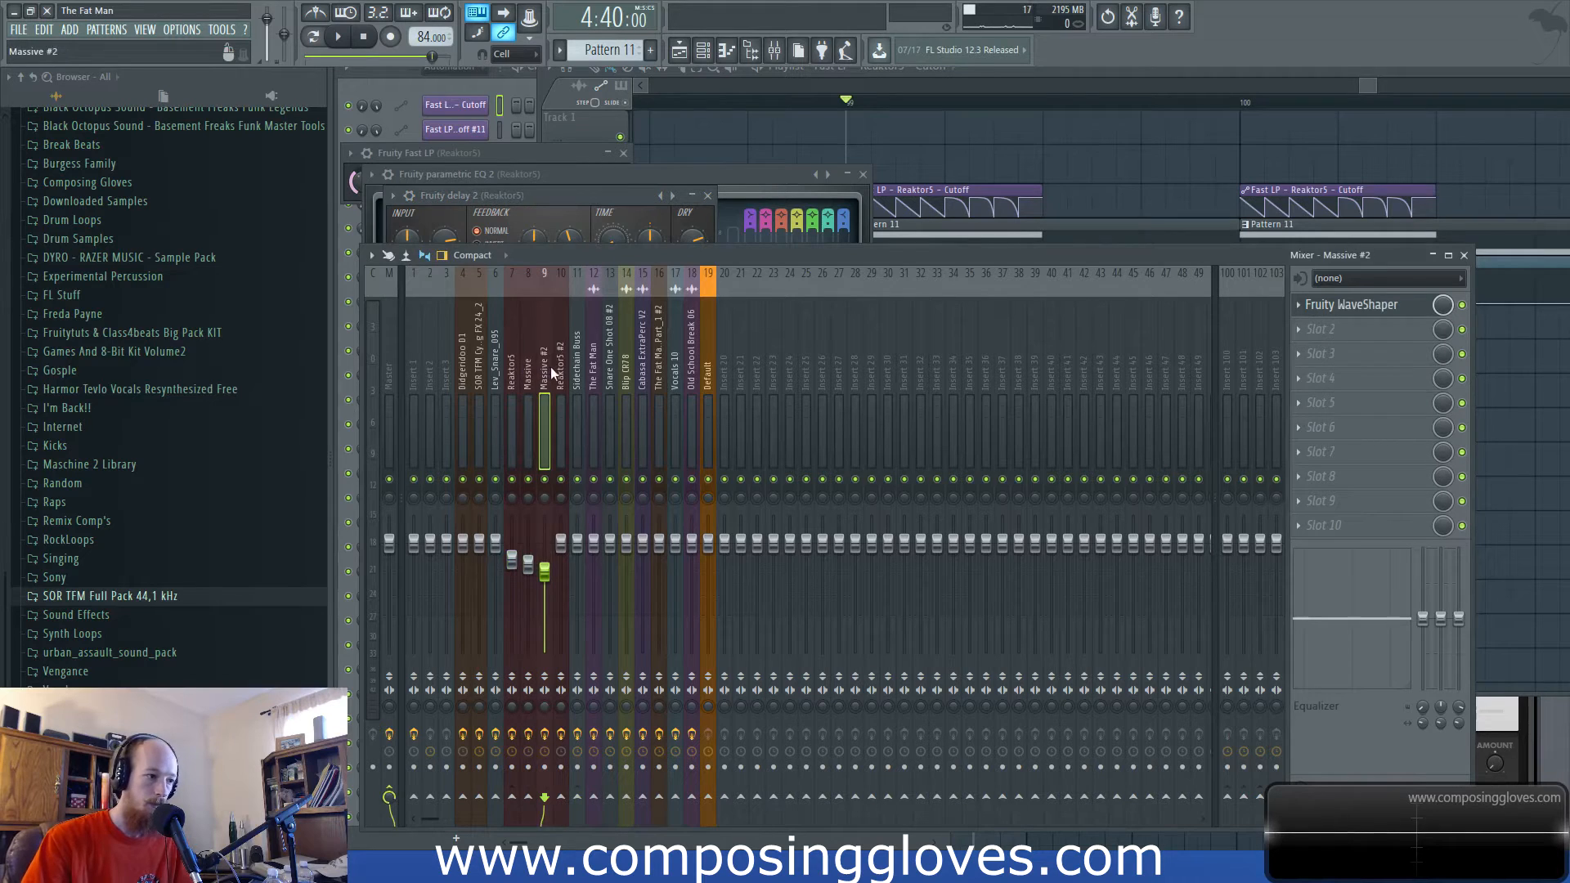
{"action": "left_click", "coordinate": [556, 368]}
{"action": "left_click", "coordinate": [659, 356]}
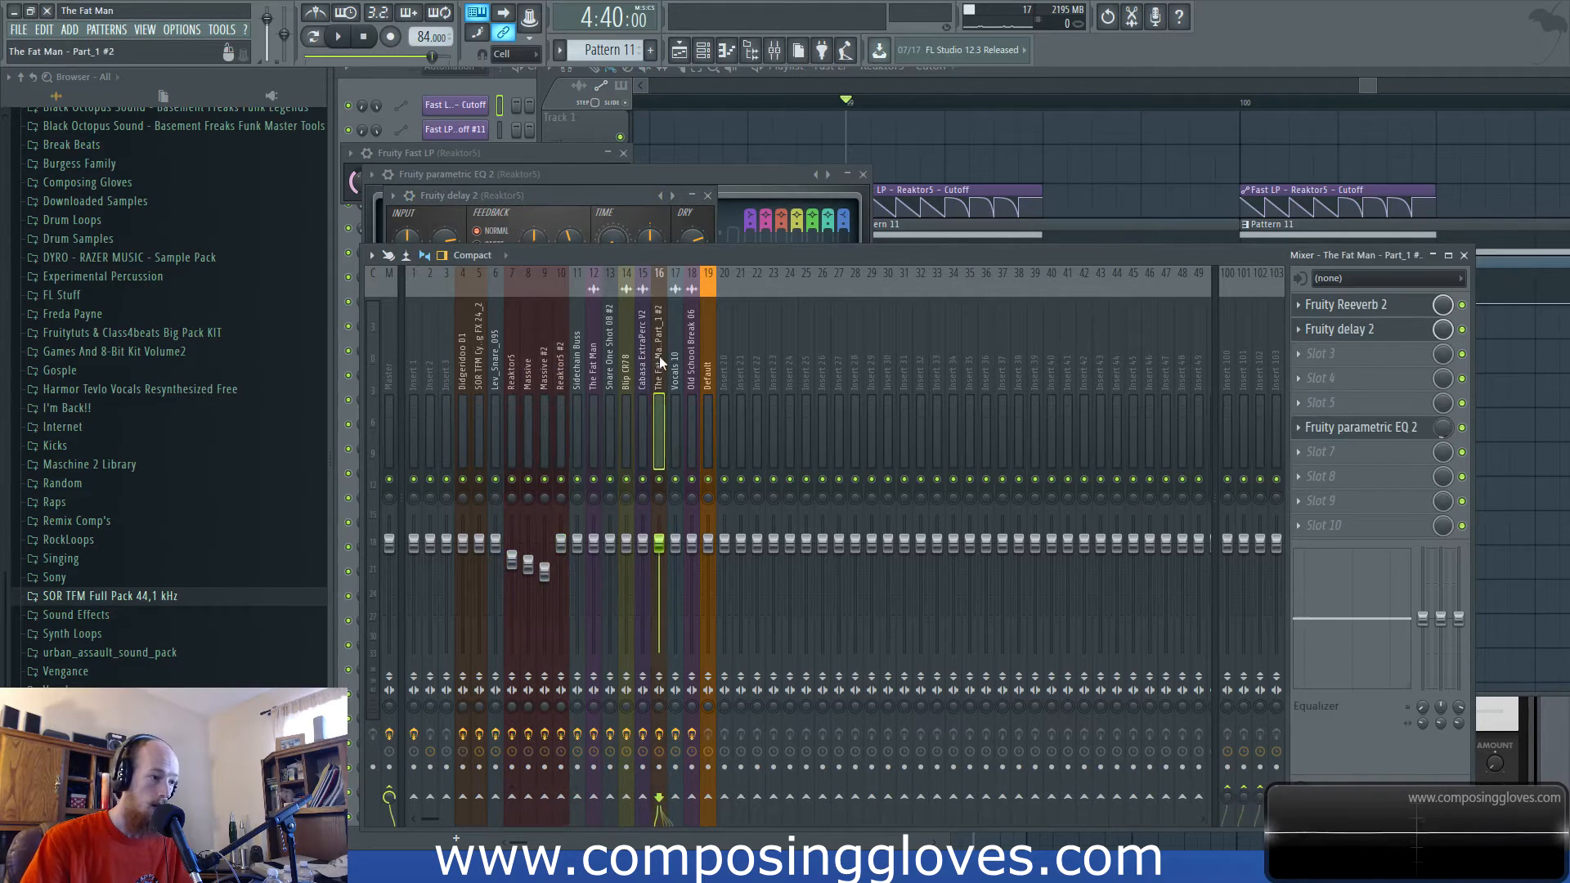
{"action": "left_click", "coordinate": [640, 366]}
{"action": "left_click", "coordinate": [657, 378]}
{"action": "left_click", "coordinate": [675, 370]}
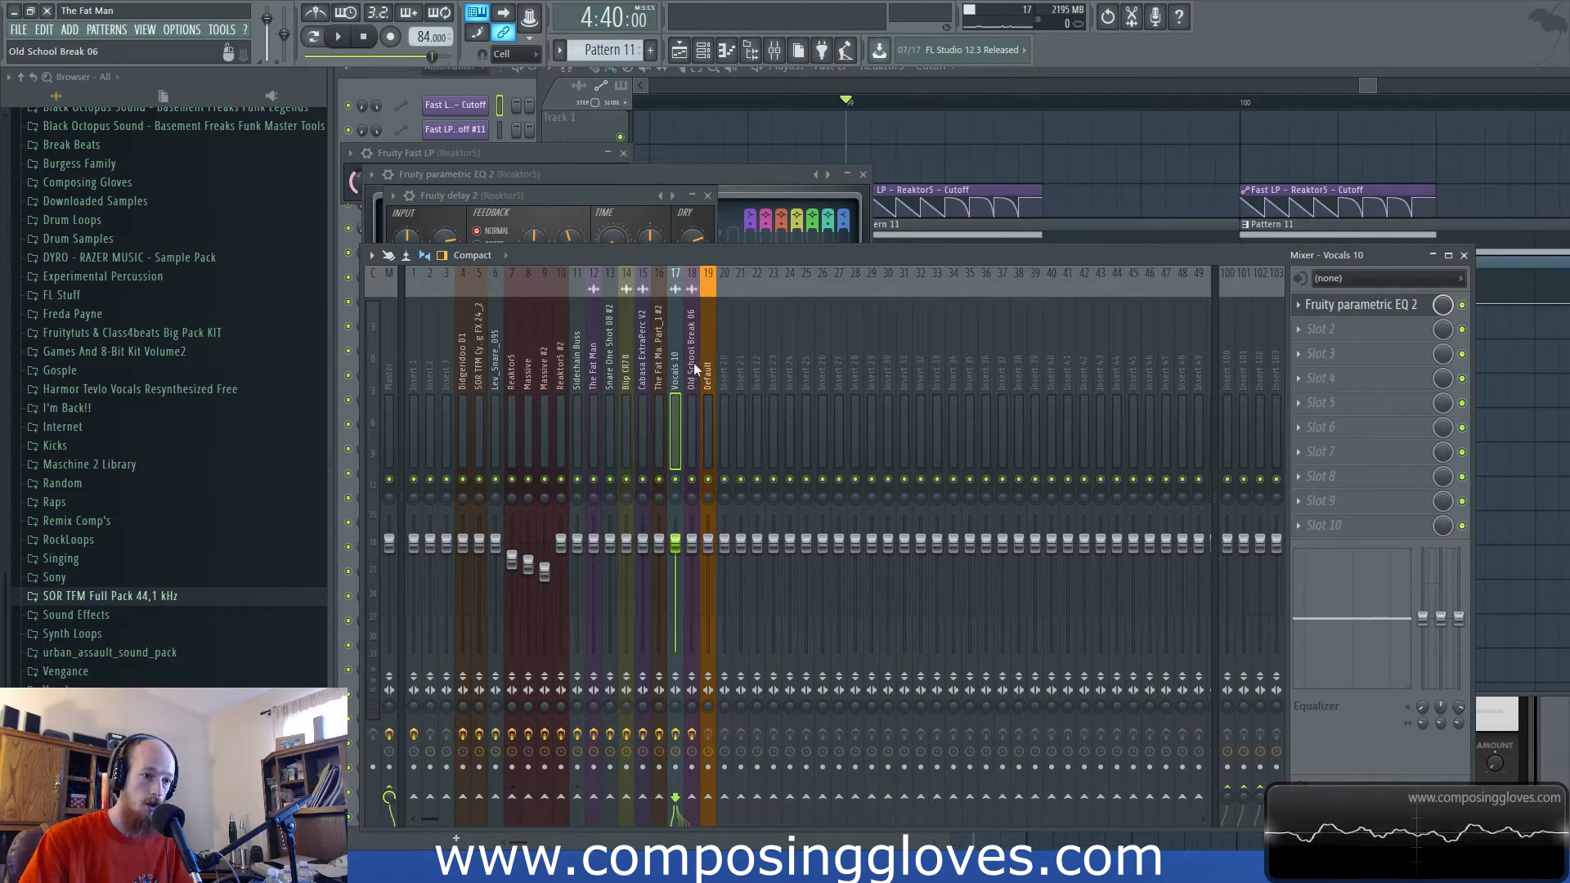
{"action": "left_click", "coordinate": [692, 368]}
{"action": "left_click", "coordinate": [720, 365]}
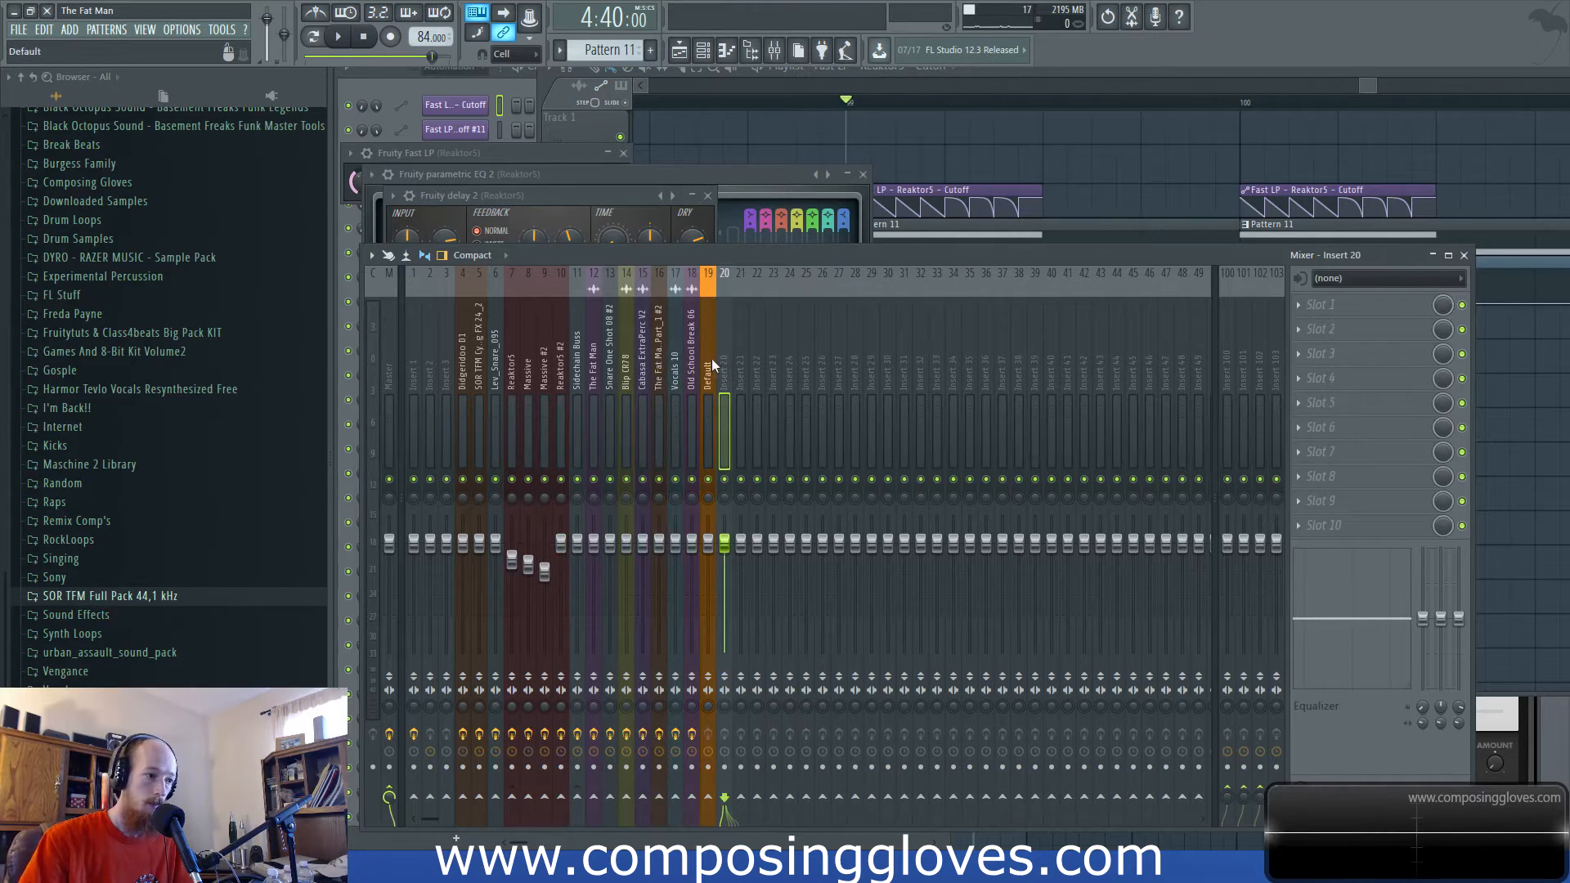
{"action": "left_click", "coordinate": [708, 368]}
{"action": "left_click", "coordinate": [615, 360]}
{"action": "left_click", "coordinate": [546, 355]}
{"action": "left_click", "coordinate": [515, 364]}
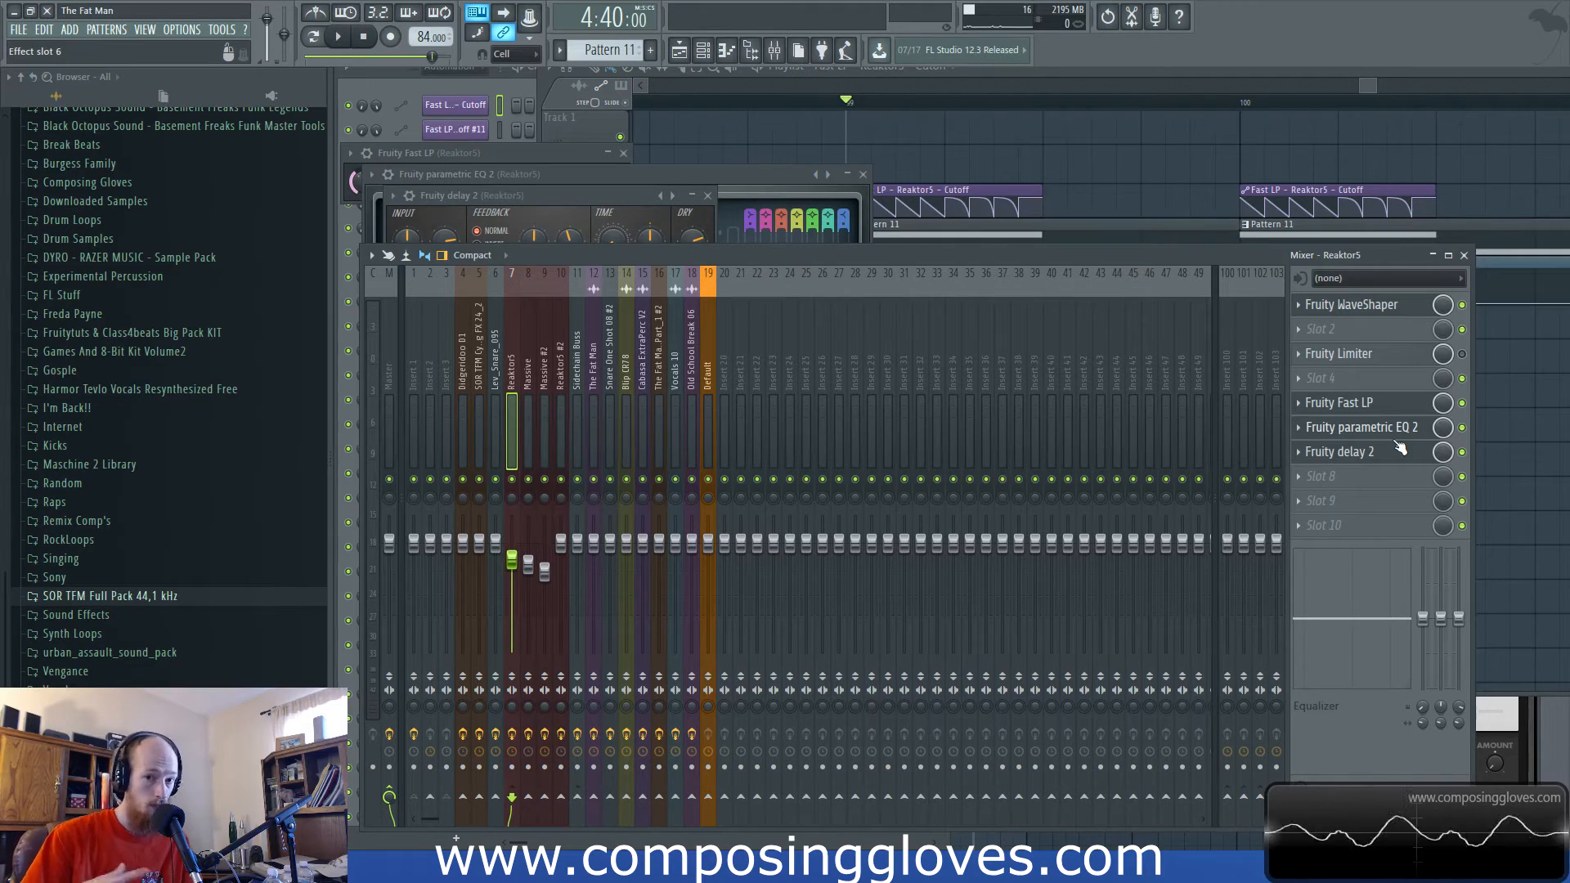
Check the Fruity WaveShaper on the Reaktor5 track, ending with the Fruity delay 2 settings shown.
{"action": "left_click", "coordinate": [1353, 456]}
{"action": "left_click", "coordinate": [1353, 456]}
{"action": "left_click", "coordinate": [1353, 456]}
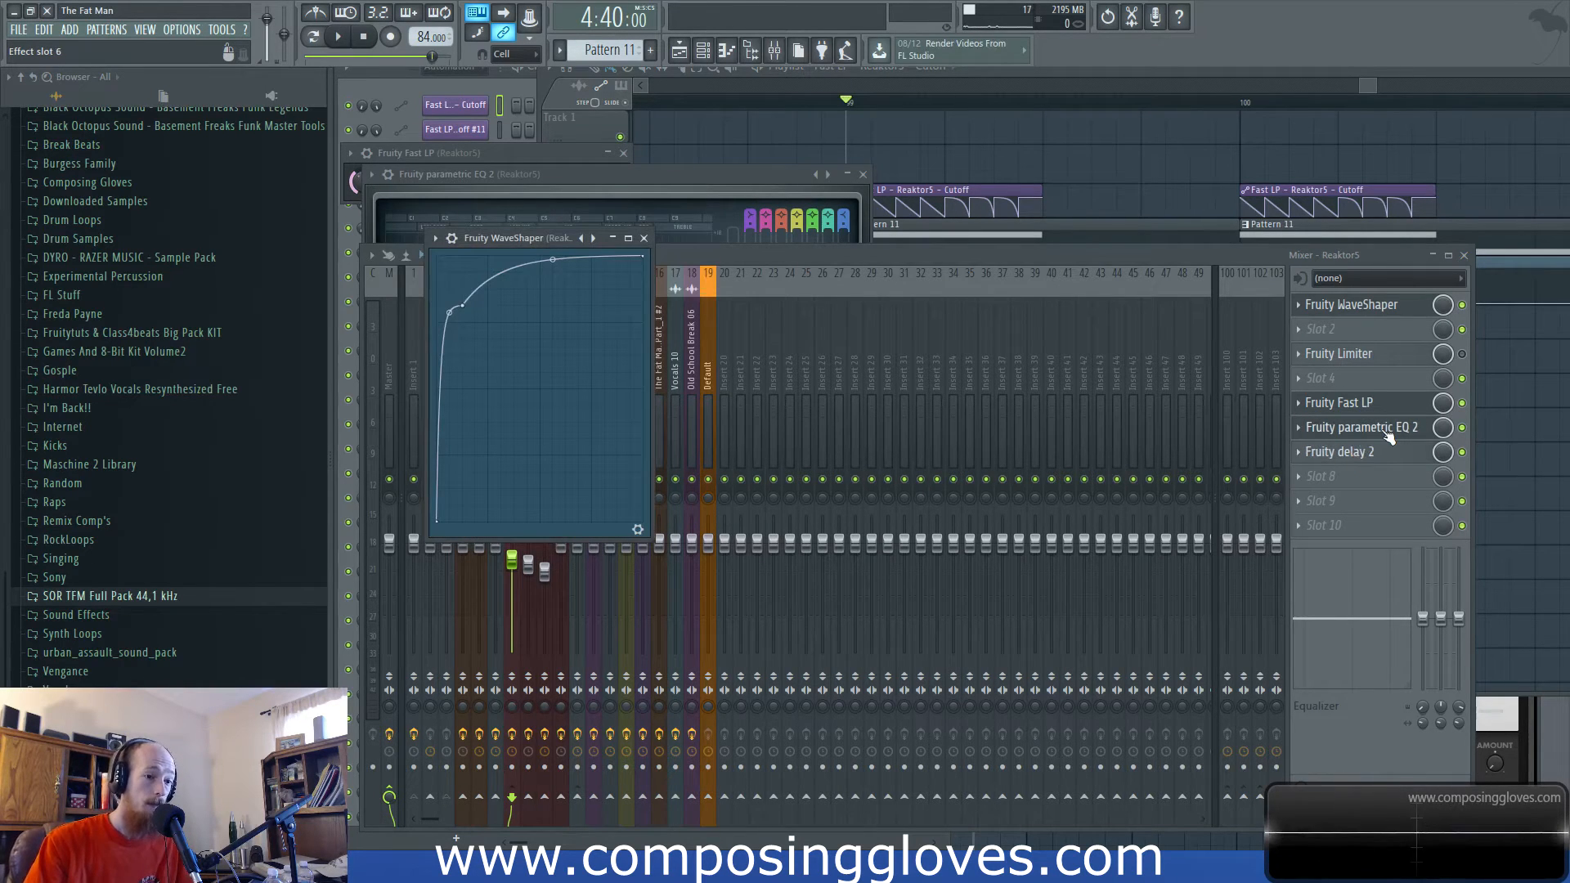
{"action": "left_click", "coordinate": [1373, 452]}
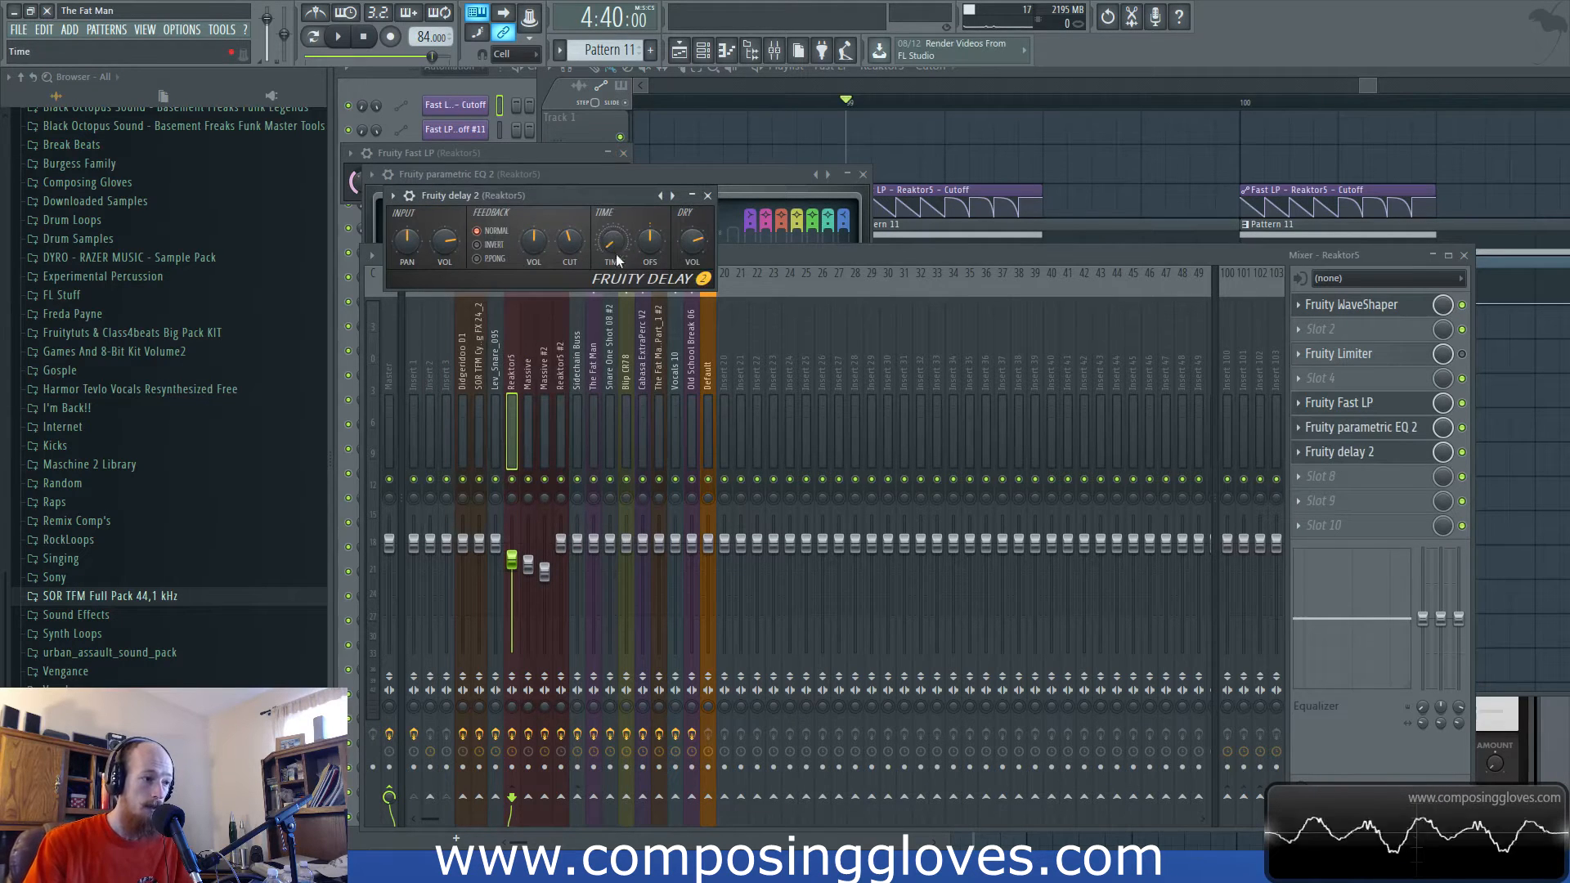
Locate the Delay 2 - Reaktor5 - Time #2 automation clip at bar 100 in the playlist and return to the mixer.
{"action": "left_click_drag", "start_coordinate": [1392, 82], "coordinate": [1387, 93]}
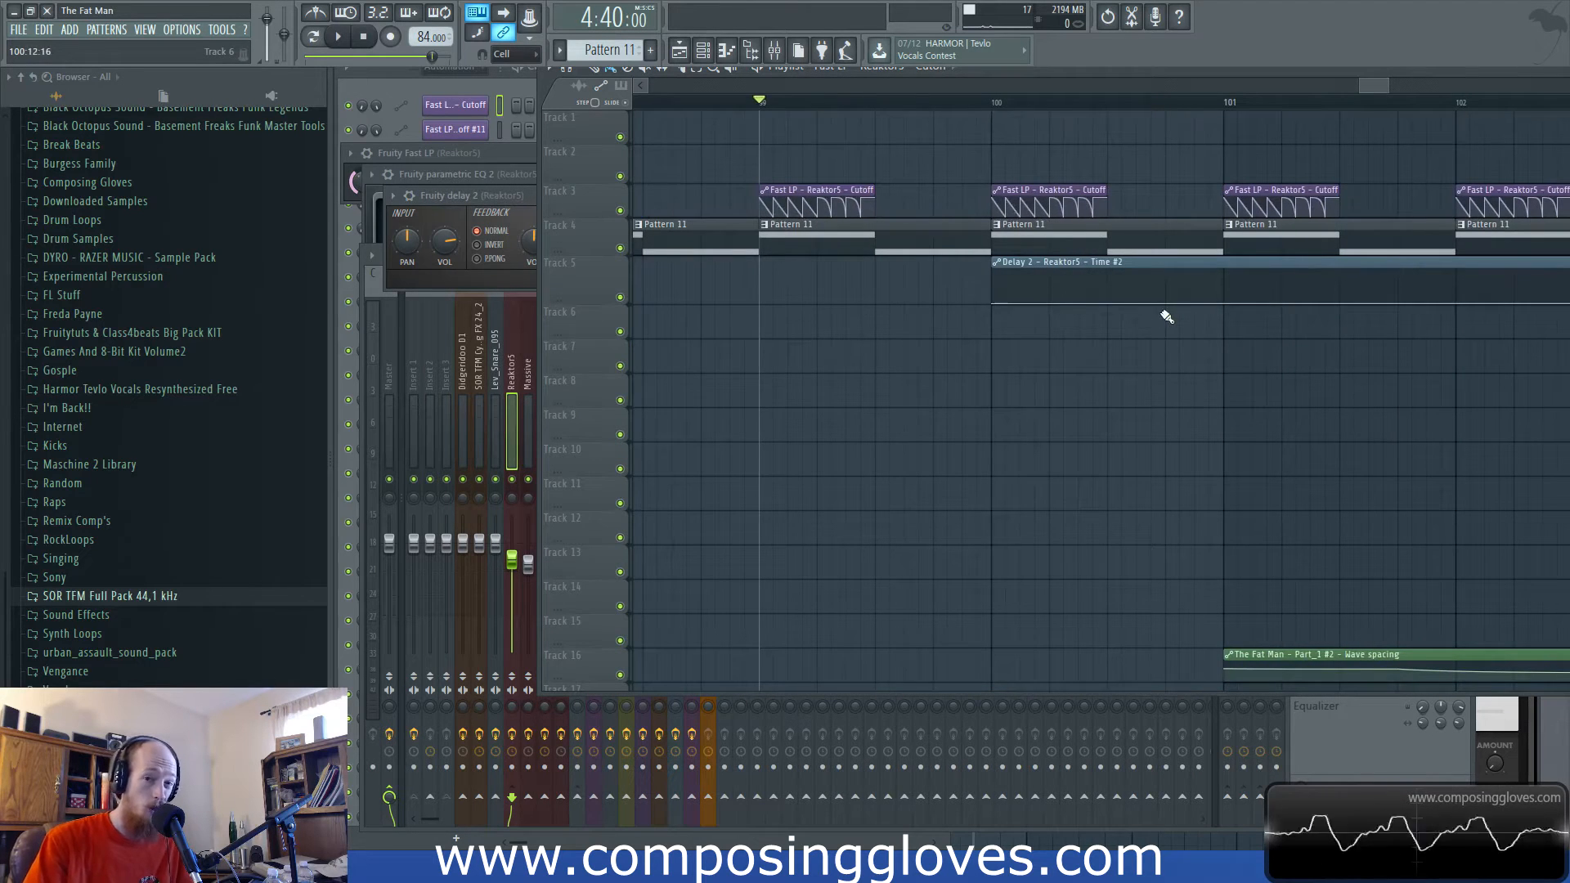
{"action": "scroll", "coordinate": [1186, 319], "scroll_direction": "right", "scroll_amount": 3}
{"action": "scroll", "coordinate": [833, 300], "scroll_direction": "left", "scroll_amount": 3}
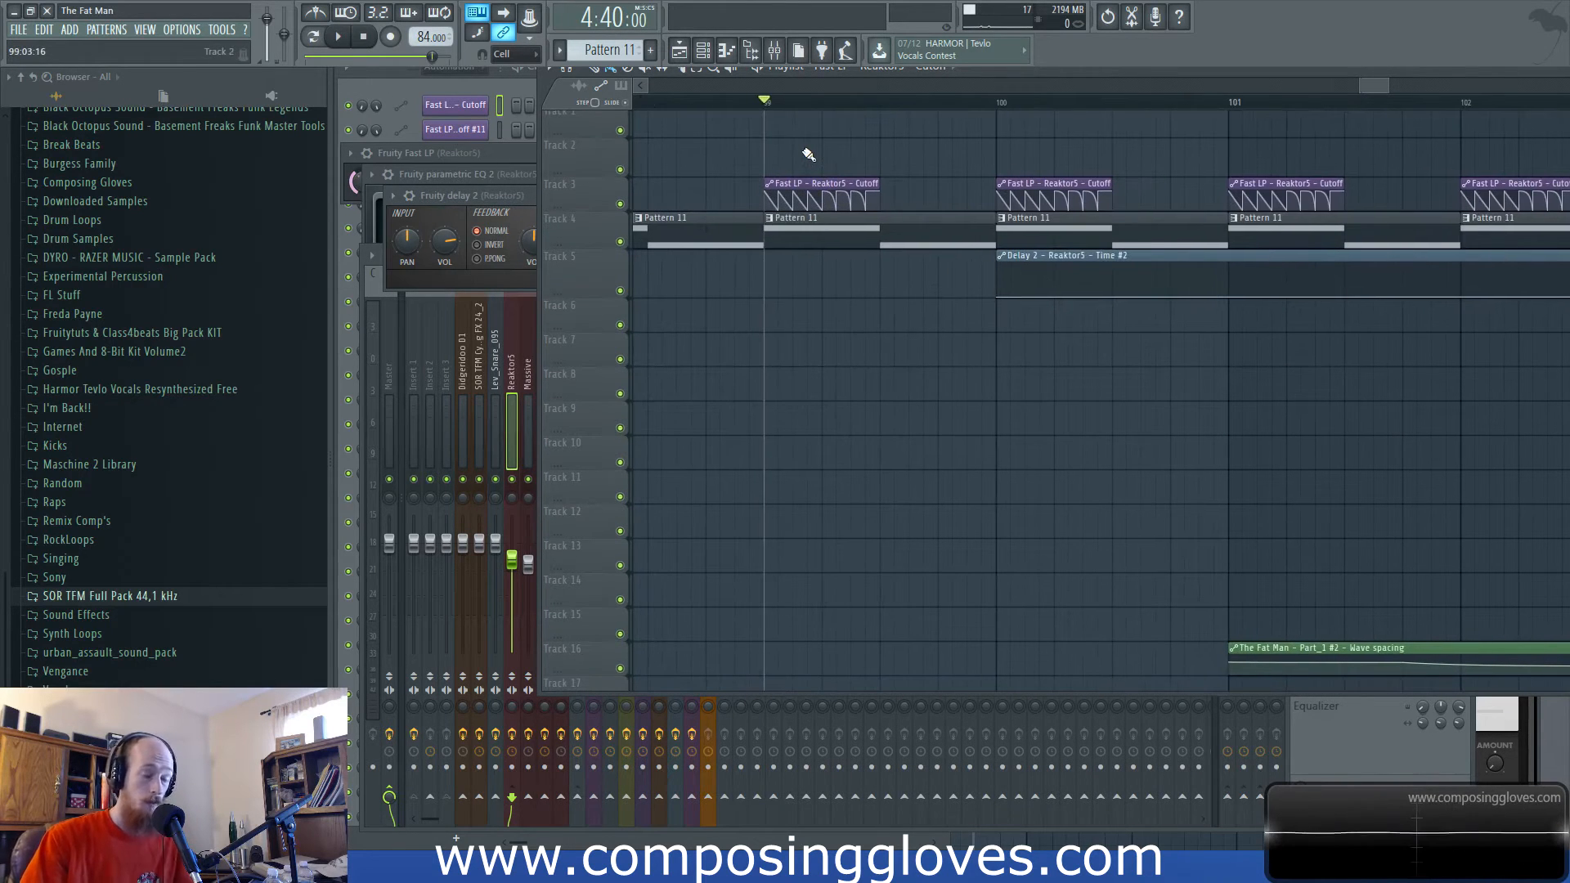
{"action": "left_click", "coordinate": [777, 55]}
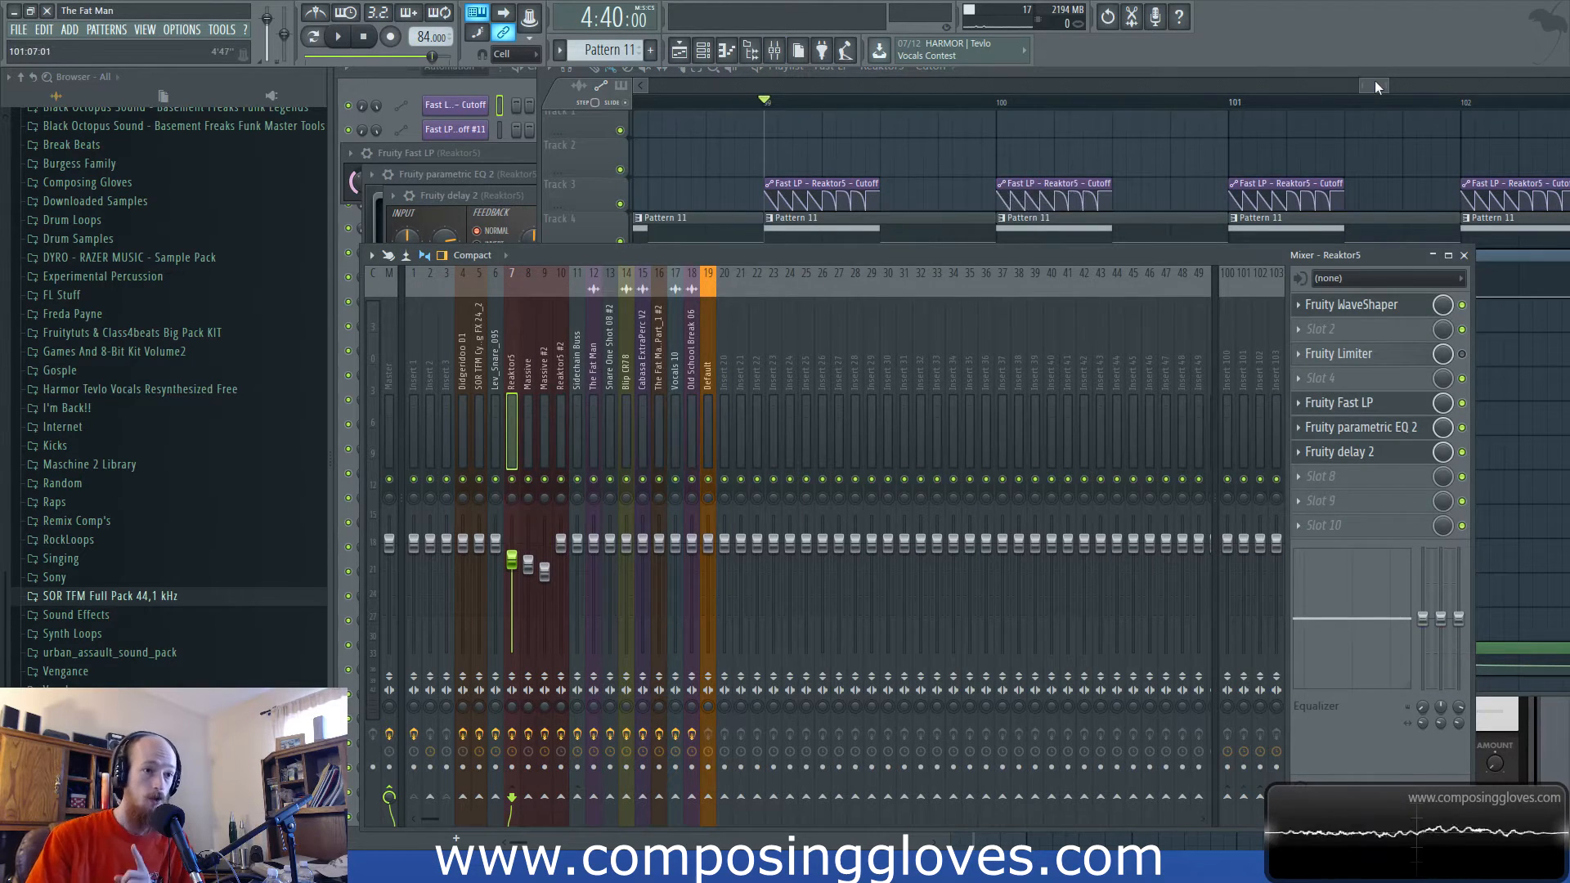
Enlarge playlist track 5 to examine the curve and points of the Delay 2 - Reaktor5 - Time #2 automation clip.
{"action": "left_click_drag", "start_coordinate": [1375, 83], "coordinate": [1379, 85]}
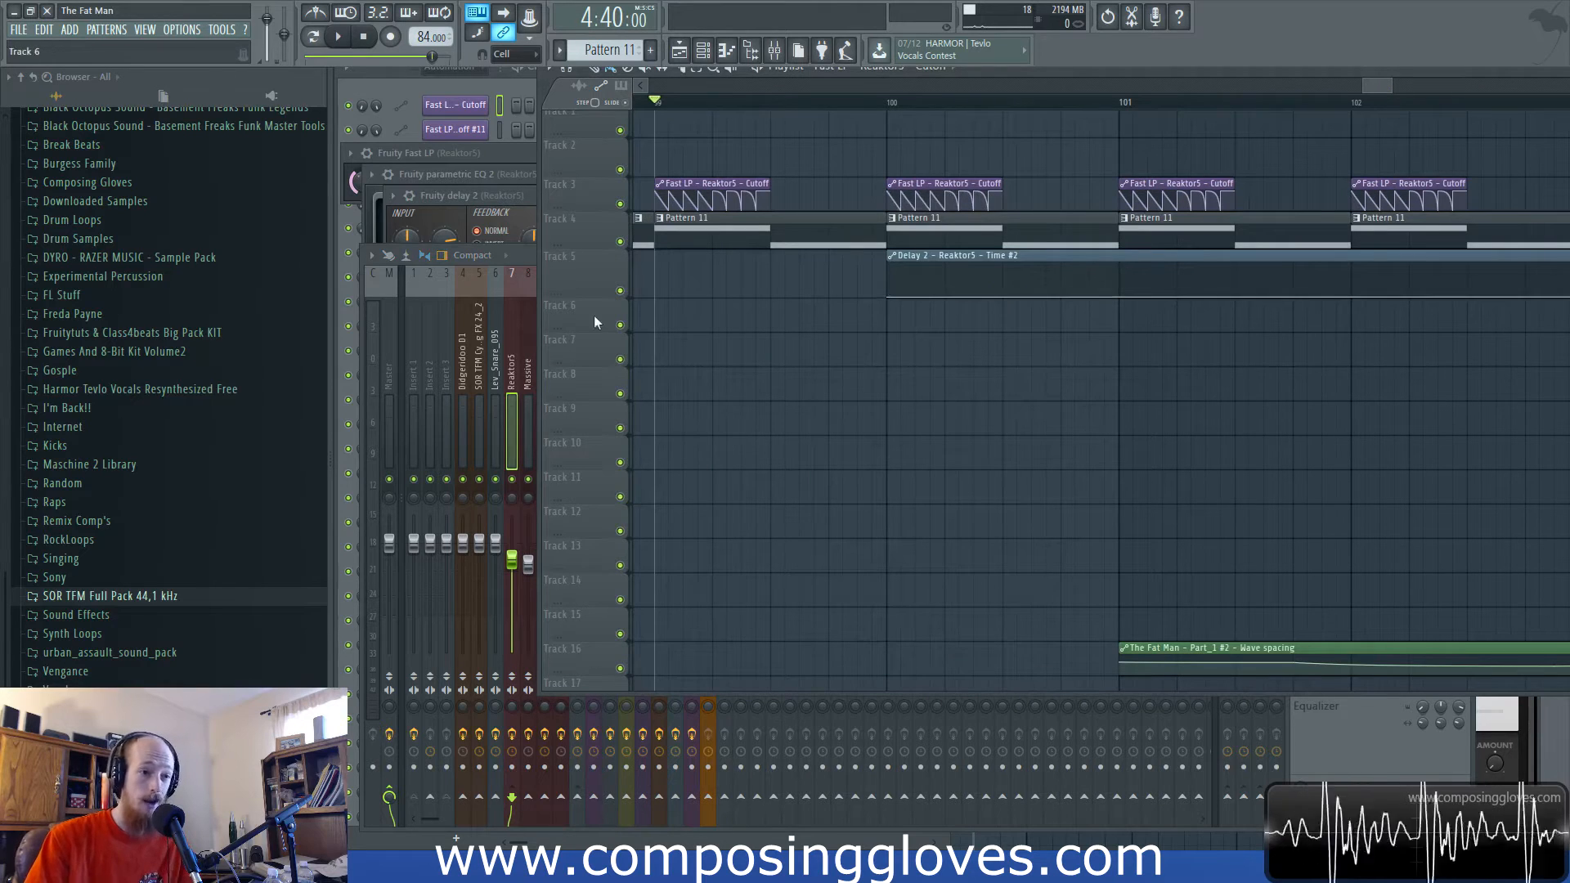
{"action": "left_click_drag", "start_coordinate": [553, 297], "coordinate": [599, 771]}
{"action": "left_click_drag", "start_coordinate": [1071, 642], "coordinate": [937, 467]}
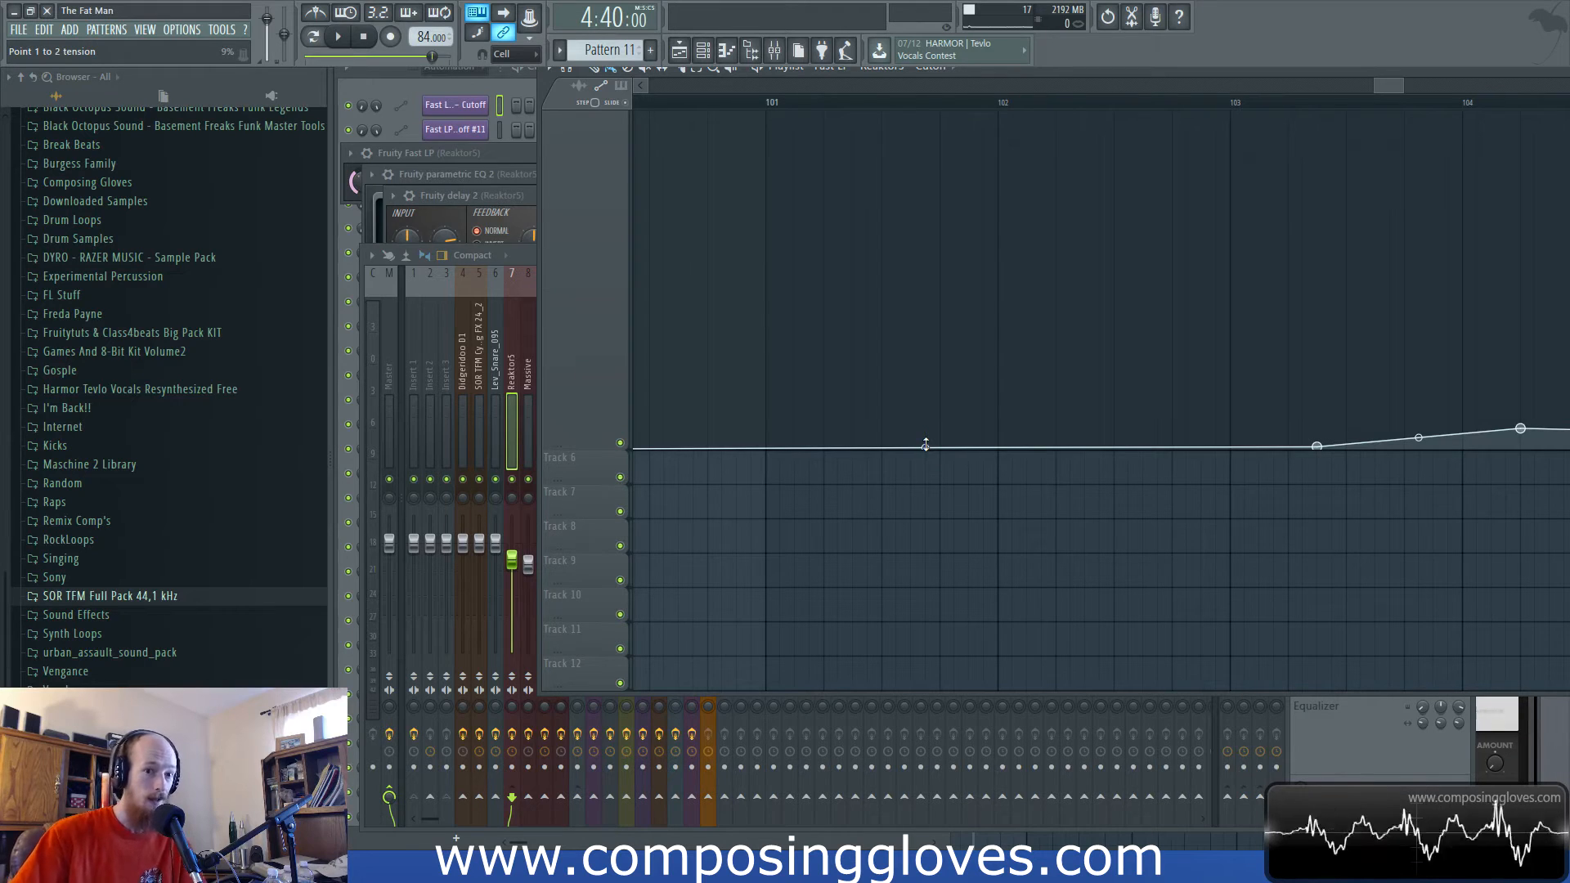
{"action": "right_click", "coordinate": [925, 444]}
{"action": "scroll", "coordinate": [1022, 491], "scroll_direction": "right", "scroll_amount": 2}
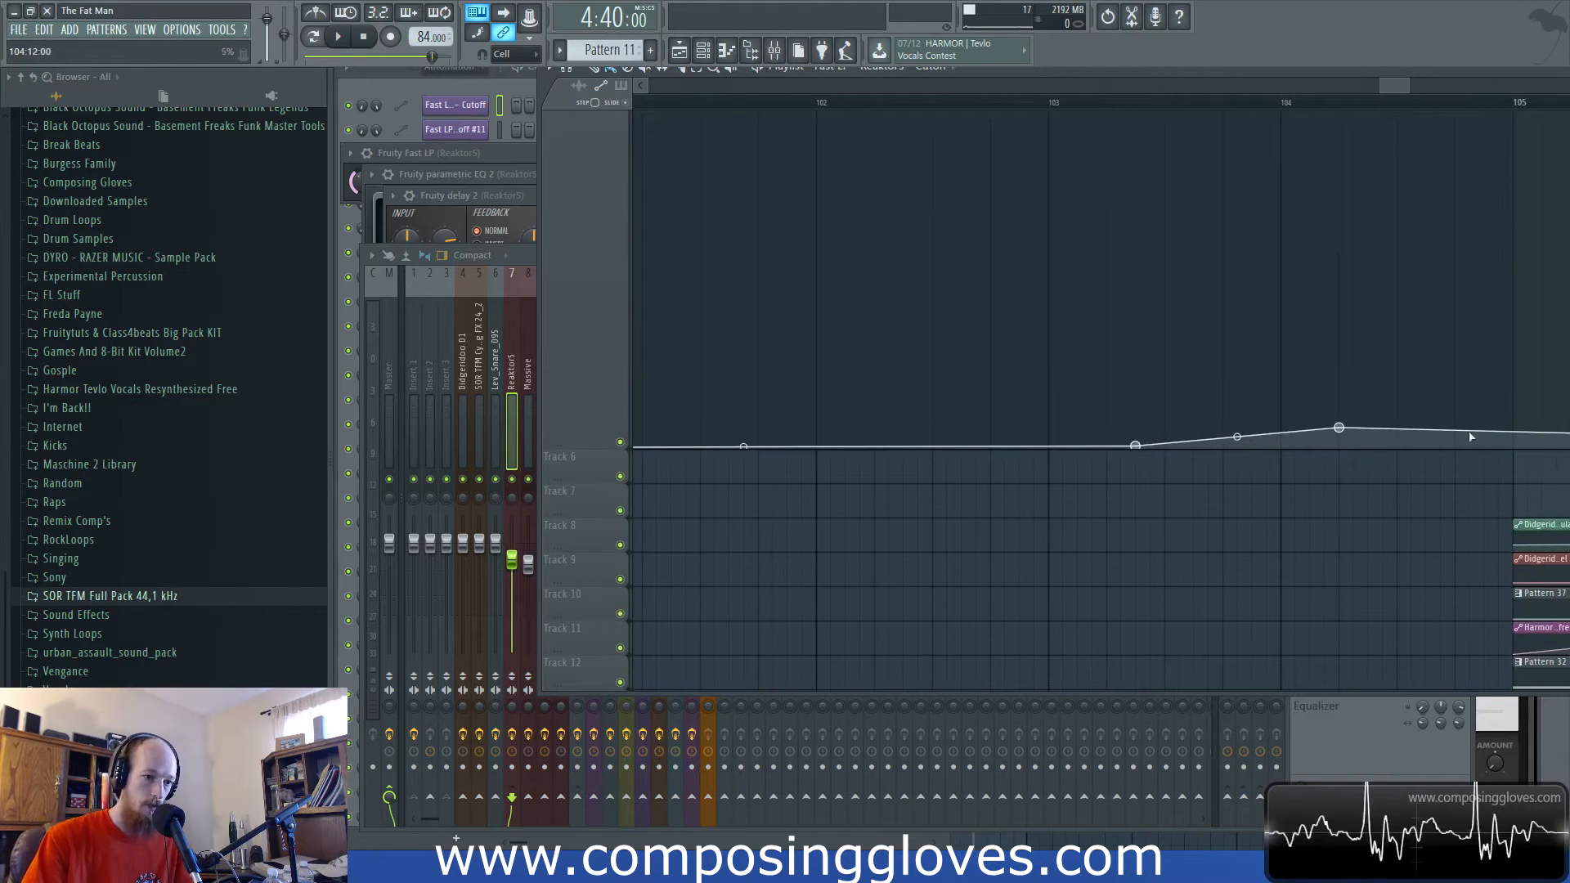
{"action": "scroll", "coordinate": [999, 445], "scroll_direction": "down", "scroll_amount": 5}
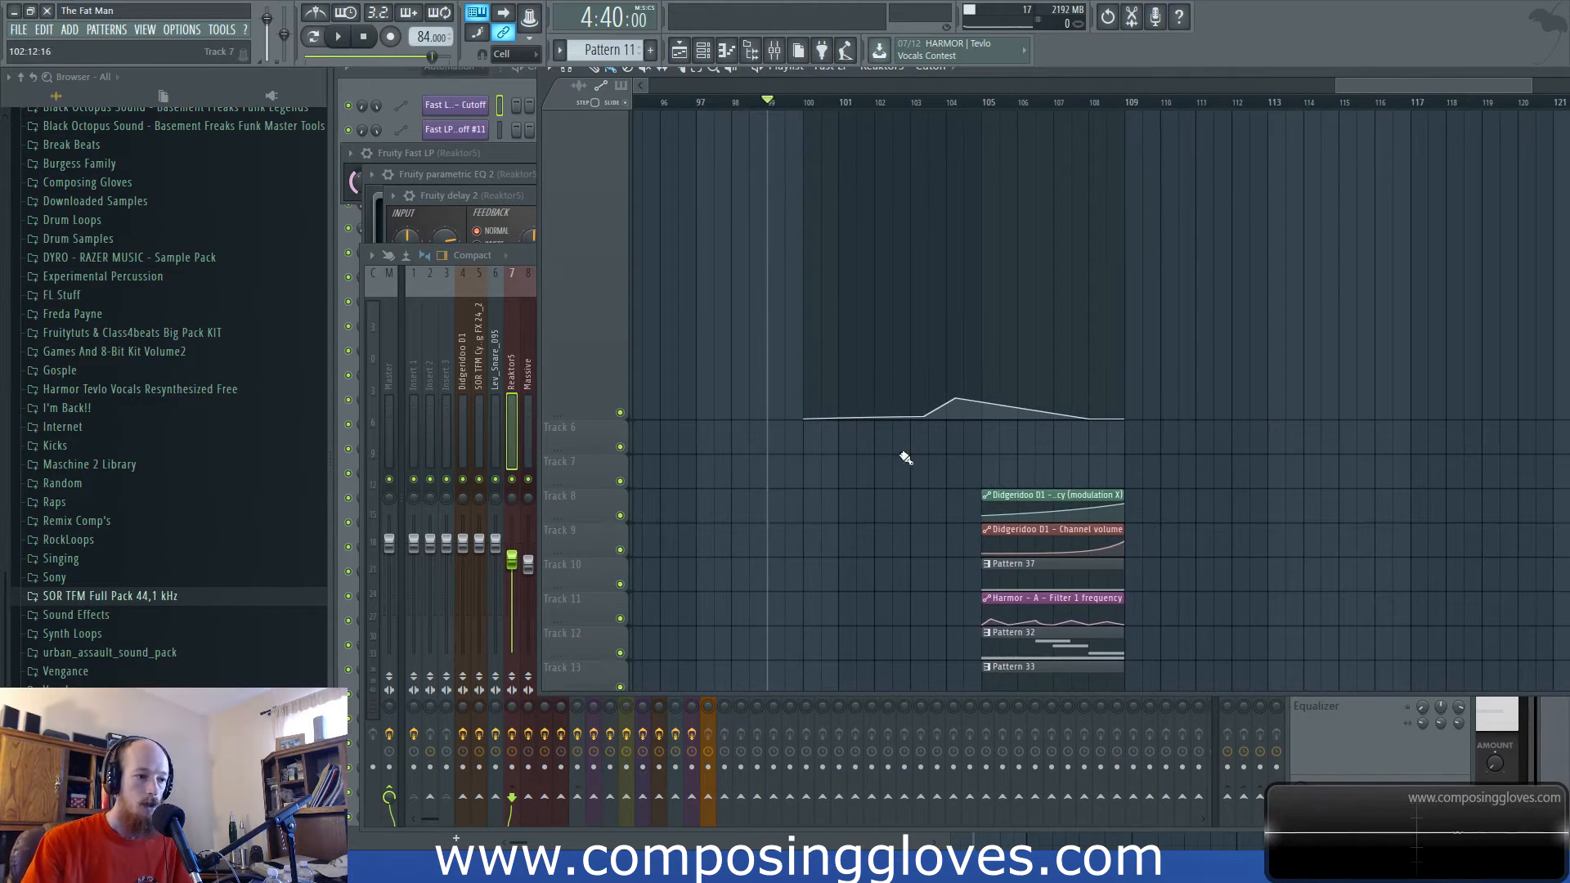
{"action": "scroll", "coordinate": [651, 466], "scroll_direction": "up", "scroll_amount": 2}
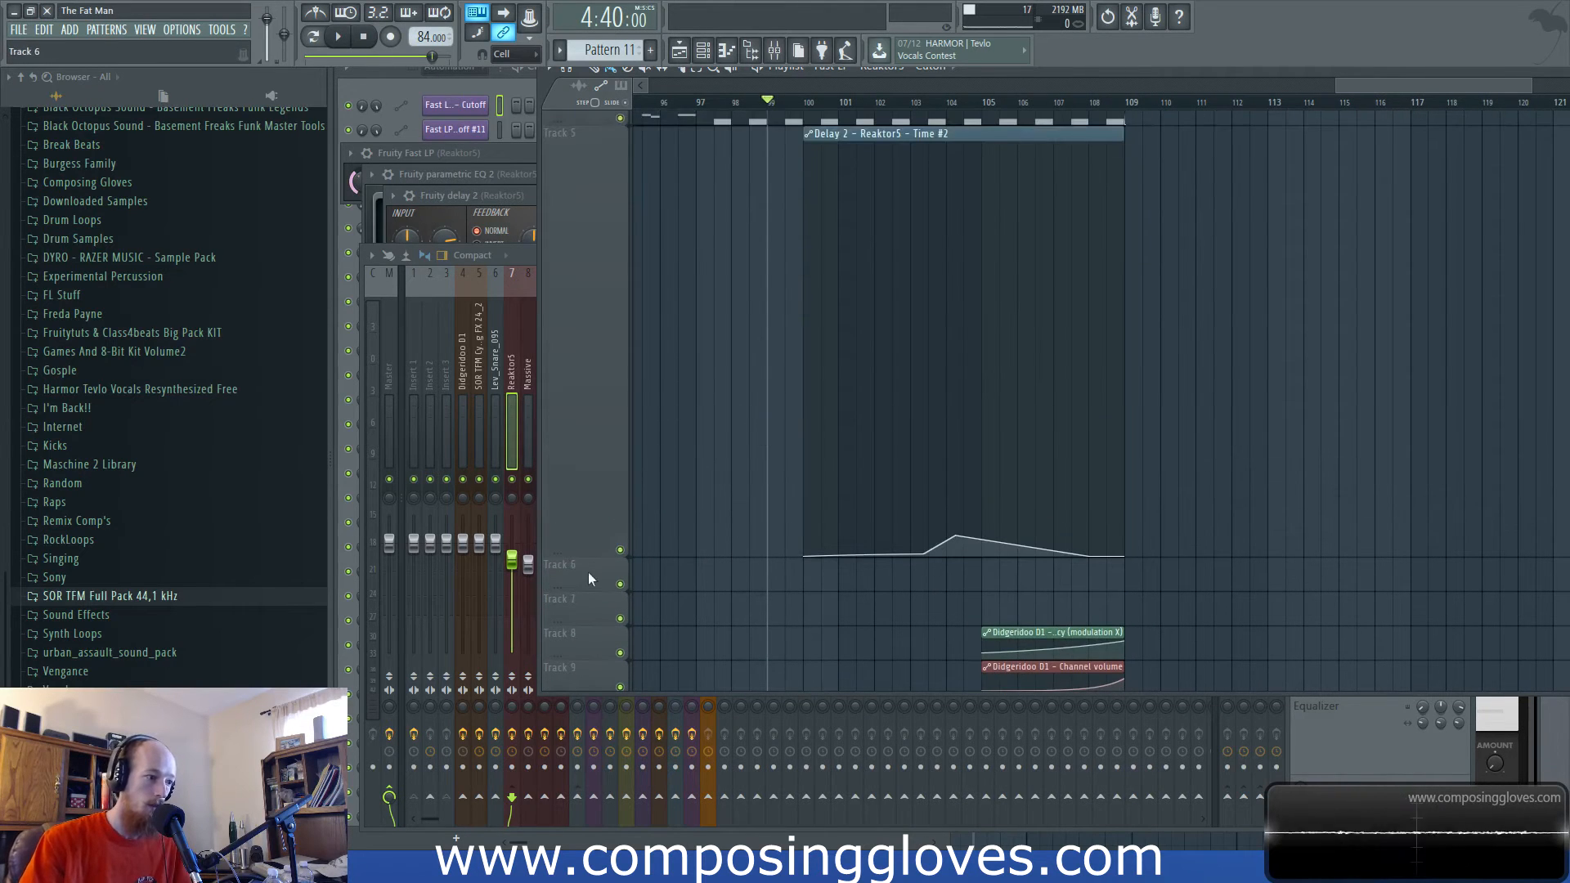
Open the Delay 2 - Reaktor5 - Time #2 clip's settings and reduce playlist track 5 to a moderate height.
{"action": "left_click_drag", "start_coordinate": [575, 554], "coordinate": [575, 142]}
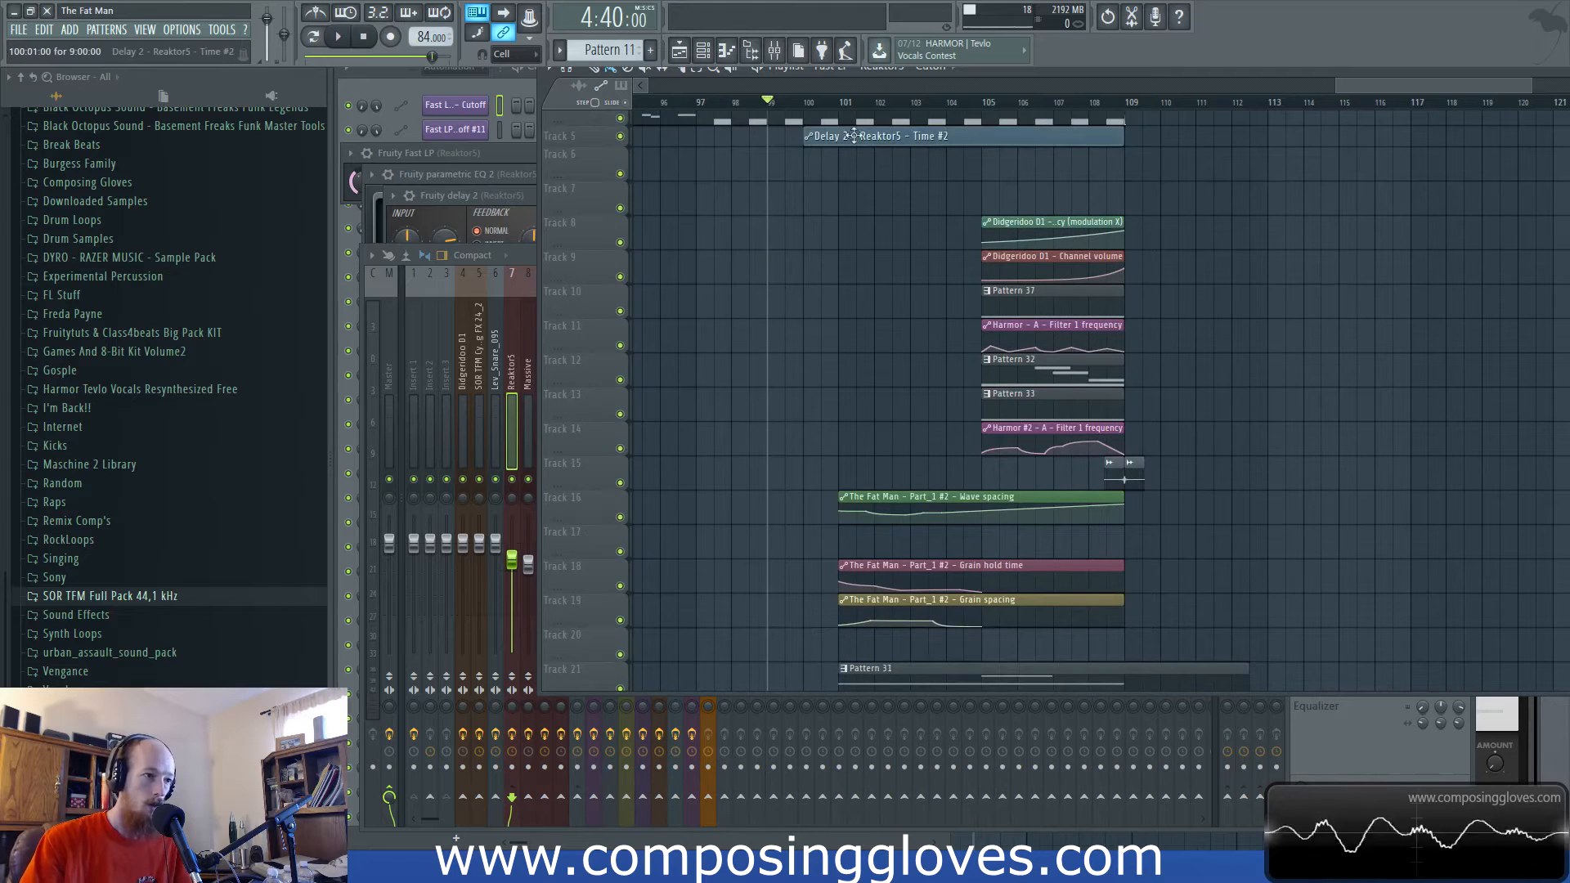
{"action": "double_click", "coordinate": [883, 136]}
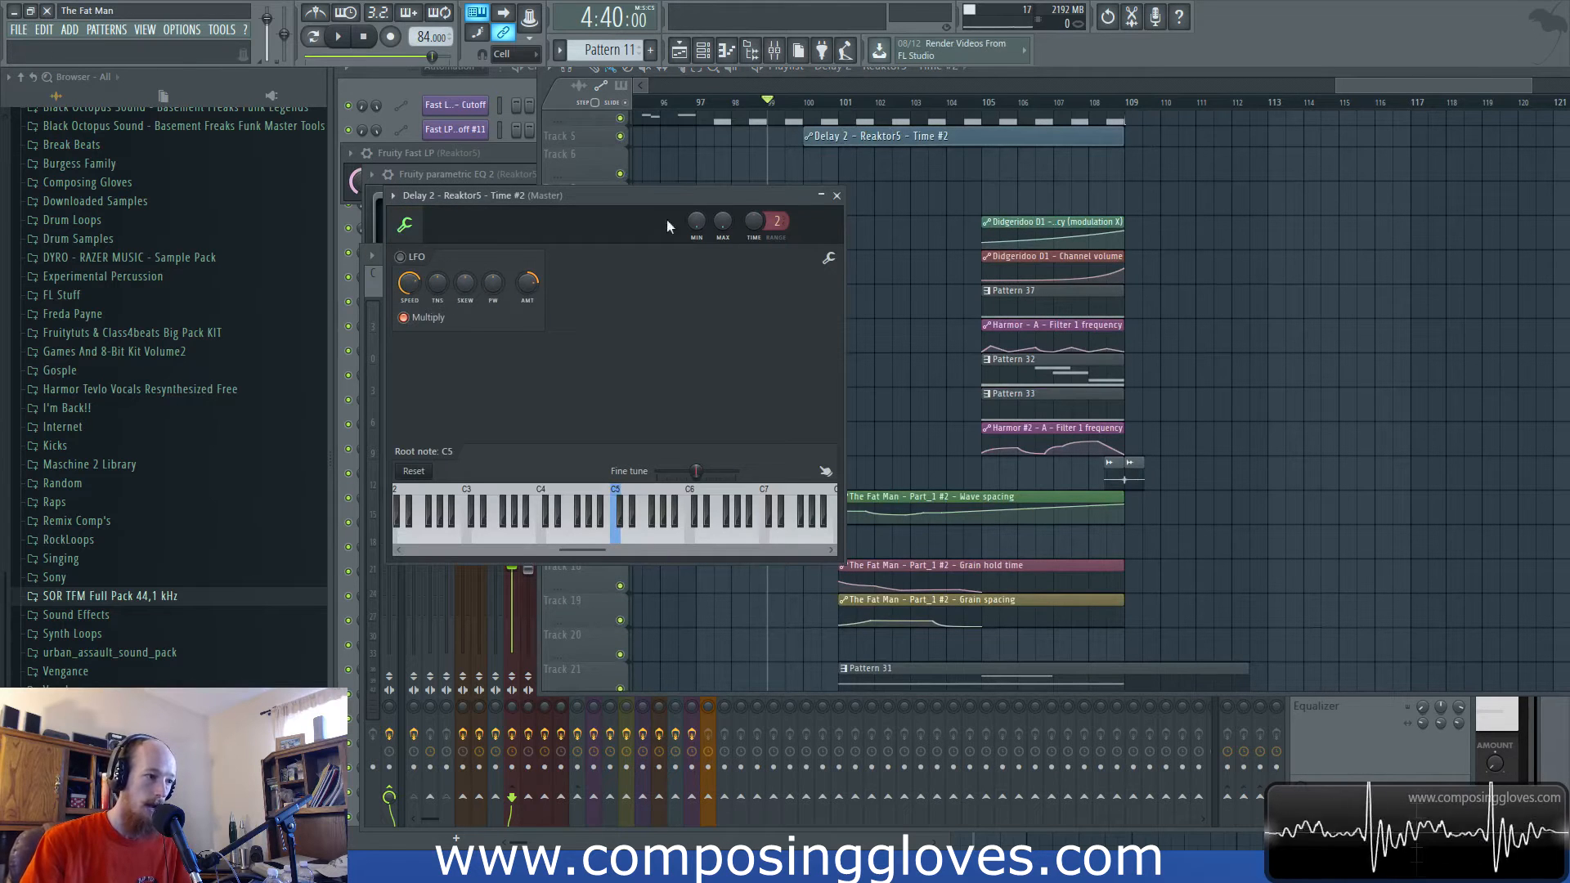
{"action": "left_click_drag", "start_coordinate": [574, 147], "coordinate": [561, 213]}
Examine the playlist's automation clips between bars 99 and 109, ending with the Delay 2 - Mix level clip on track 2.
{"action": "scroll", "coordinate": [859, 294], "scroll_direction": "up", "scroll_amount": 6}
{"action": "left_click_drag", "start_coordinate": [900, 377], "coordinate": [1397, 671]}
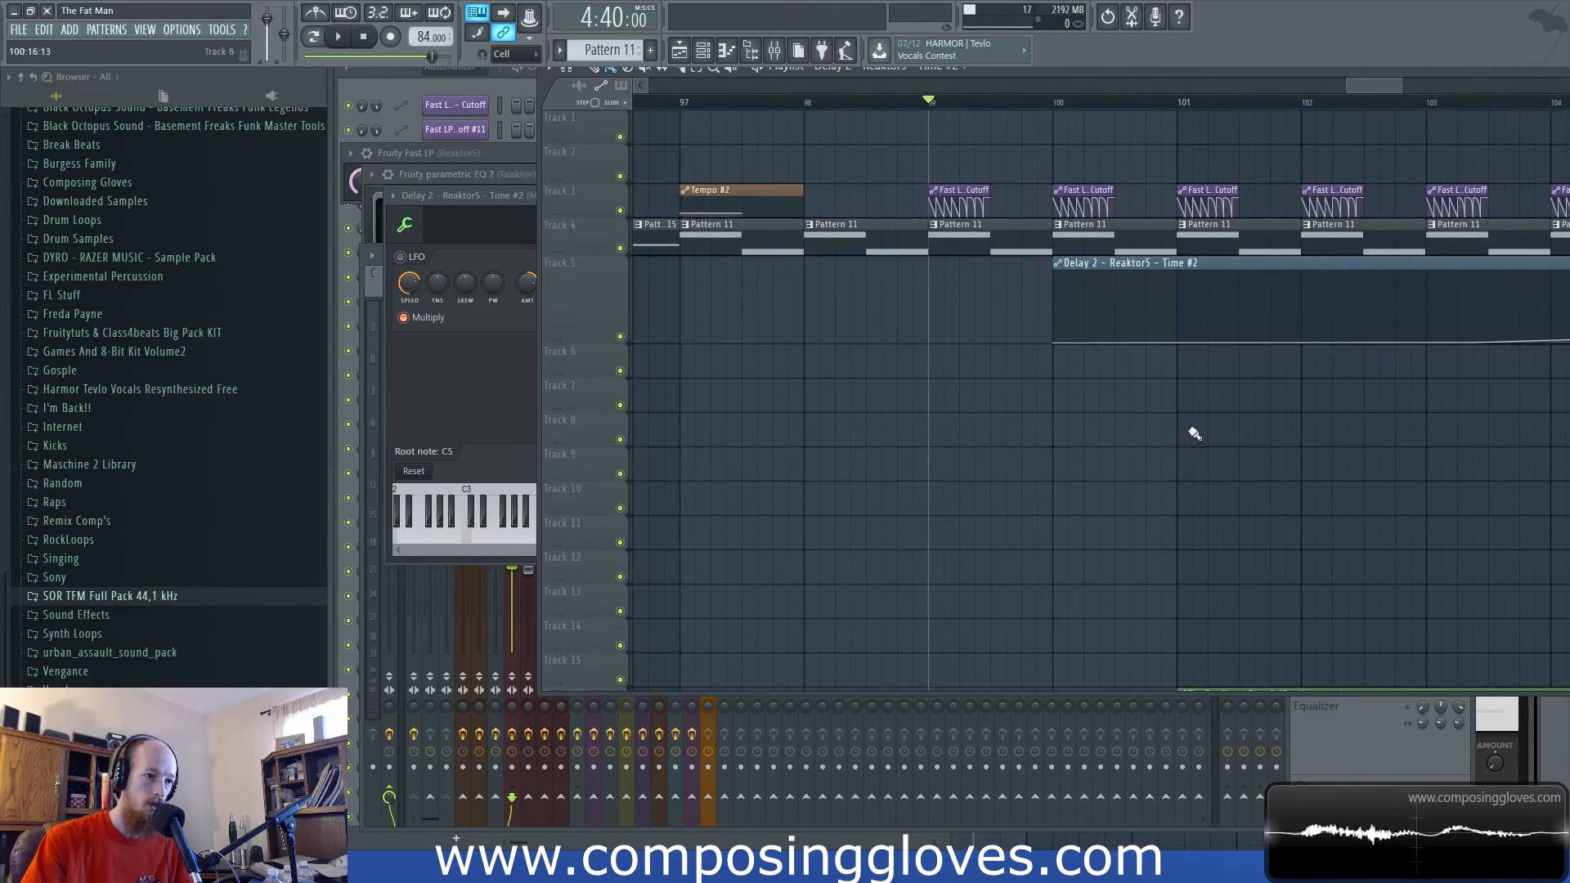
{"action": "left_click_drag", "start_coordinate": [1152, 413], "coordinate": [1048, 489]}
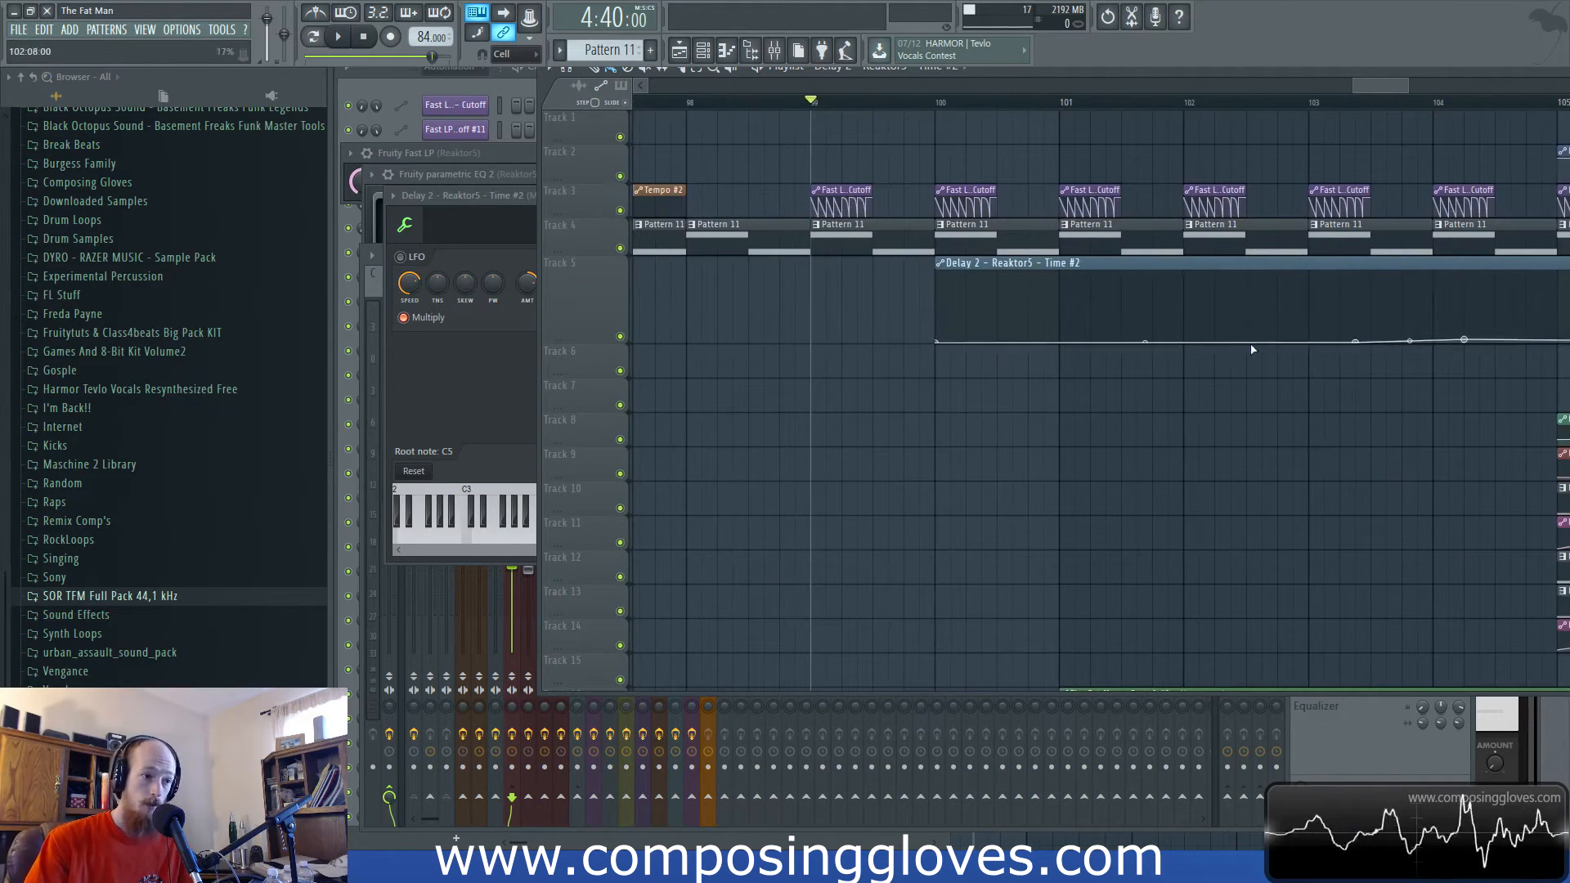
{"action": "left_click_drag", "start_coordinate": [1191, 305], "coordinate": [1082, 196]}
{"action": "left_click_drag", "start_coordinate": [1192, 284], "coordinate": [1051, 310]}
{"action": "scroll", "coordinate": [1054, 311], "scroll_direction": "down", "scroll_amount": 3}
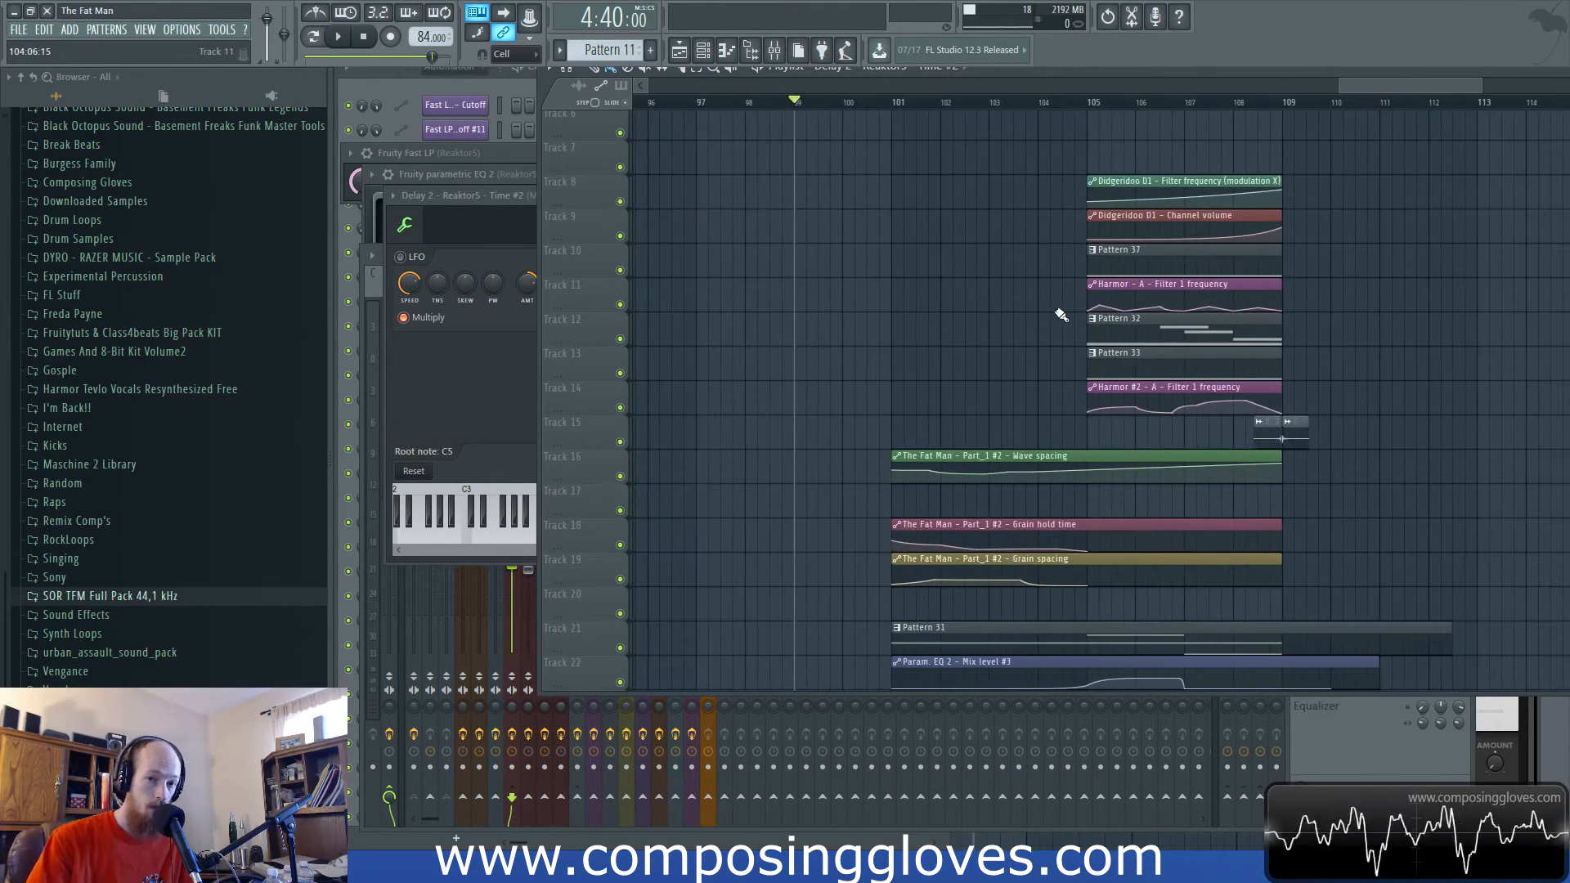
{"action": "scroll", "coordinate": [1059, 316], "scroll_direction": "down", "scroll_amount": 5}
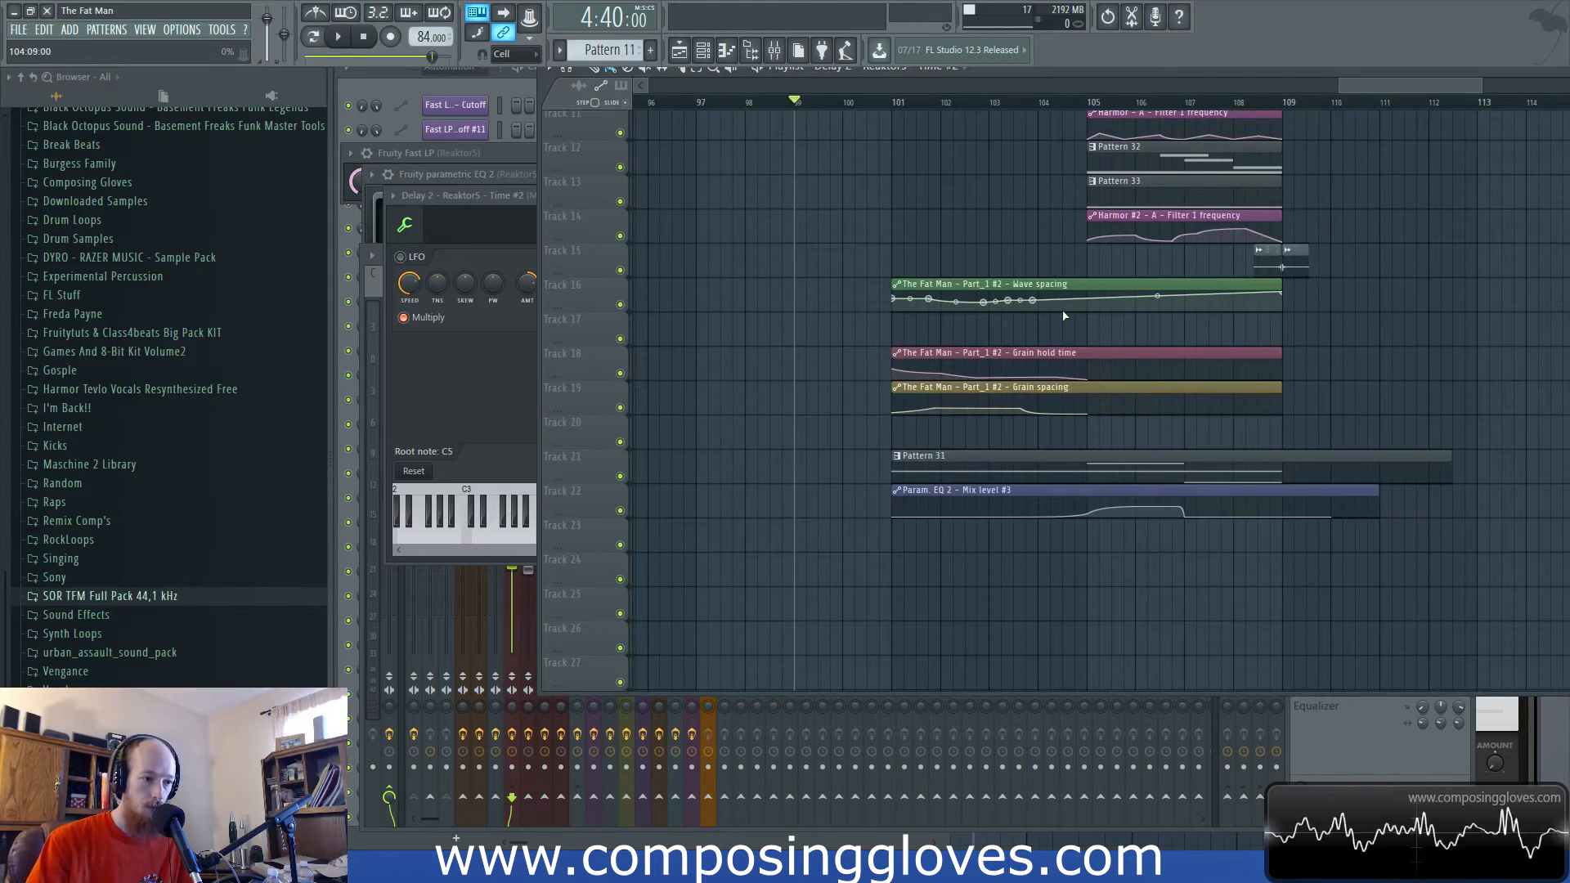
{"action": "scroll", "coordinate": [1063, 317], "scroll_direction": "up", "scroll_amount": 10}
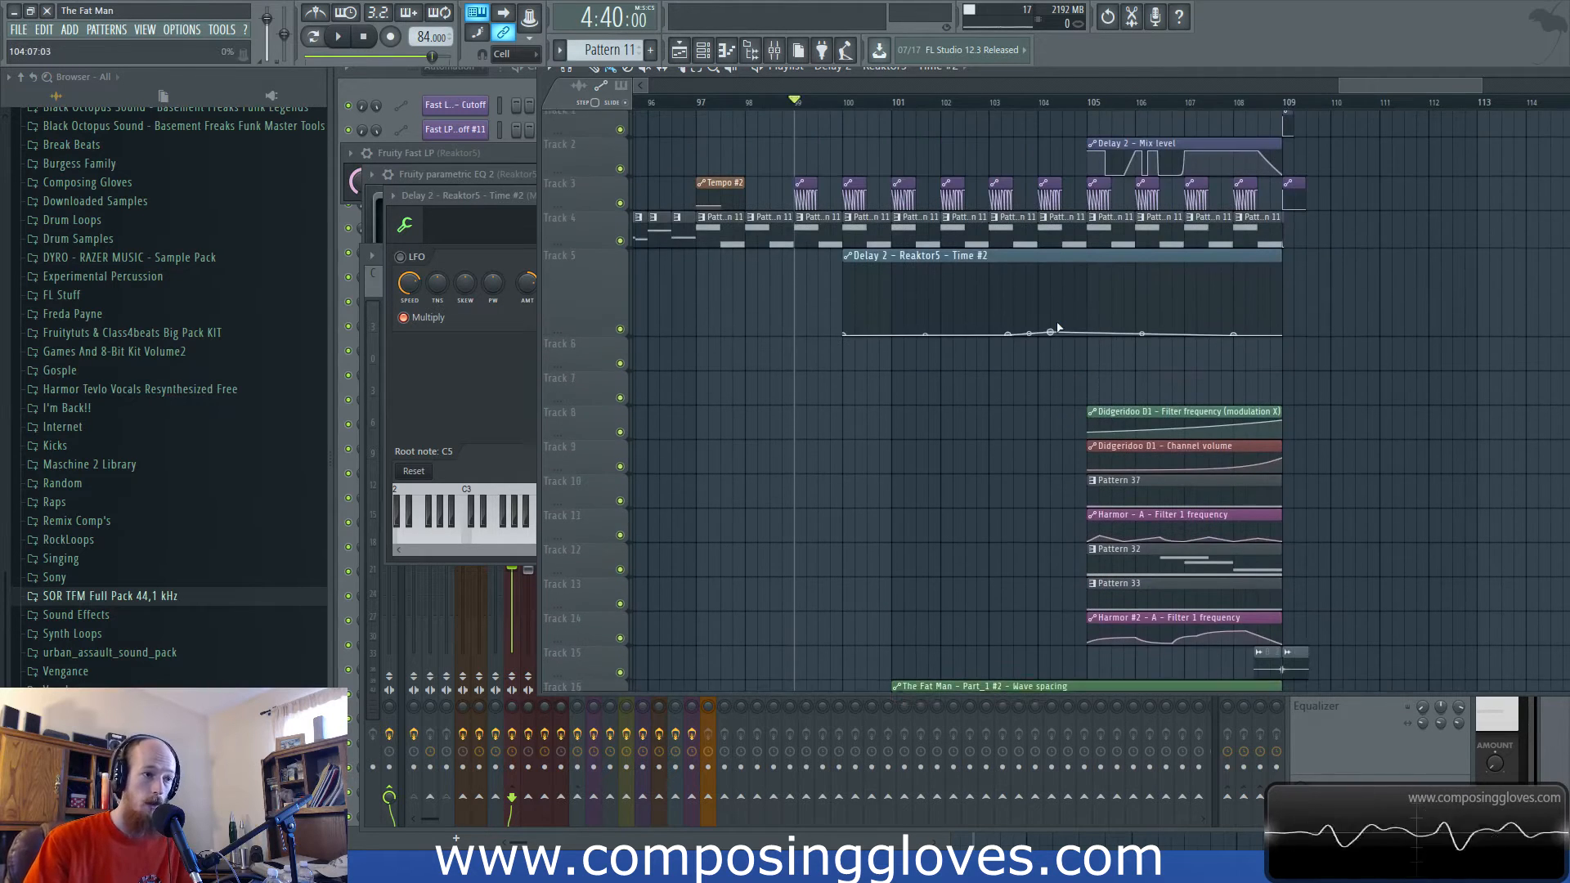
{"action": "scroll", "coordinate": [1134, 187], "scroll_direction": "up", "scroll_amount": 3}
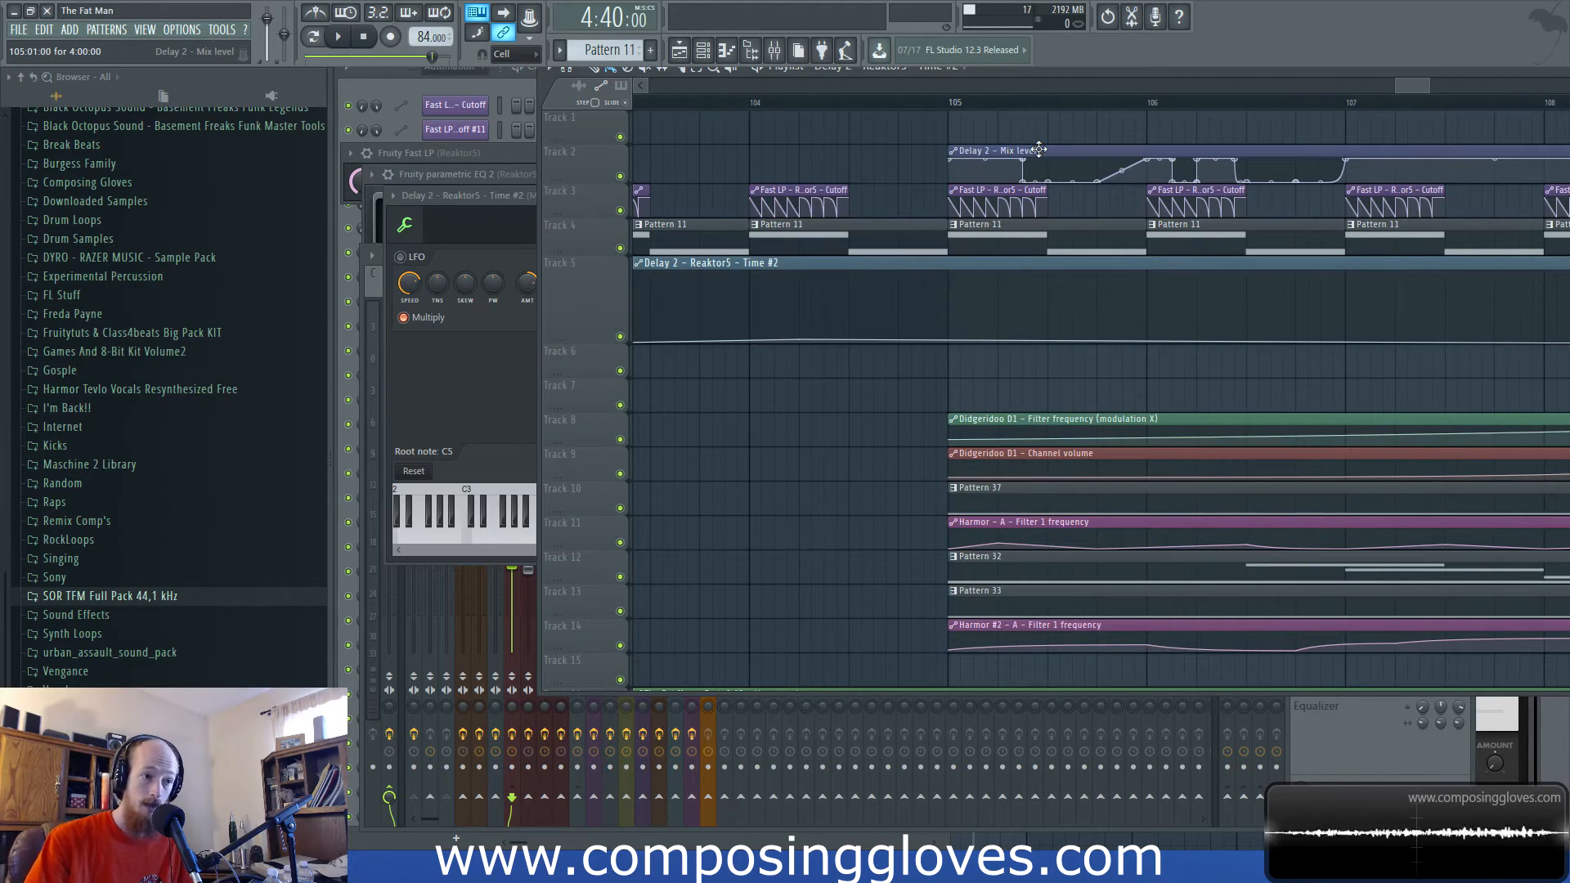
Check the Reaktor5 effect chain in the mixer and play the song from bar 99 with the delay time automation in view.
{"action": "left_click", "coordinate": [775, 50]}
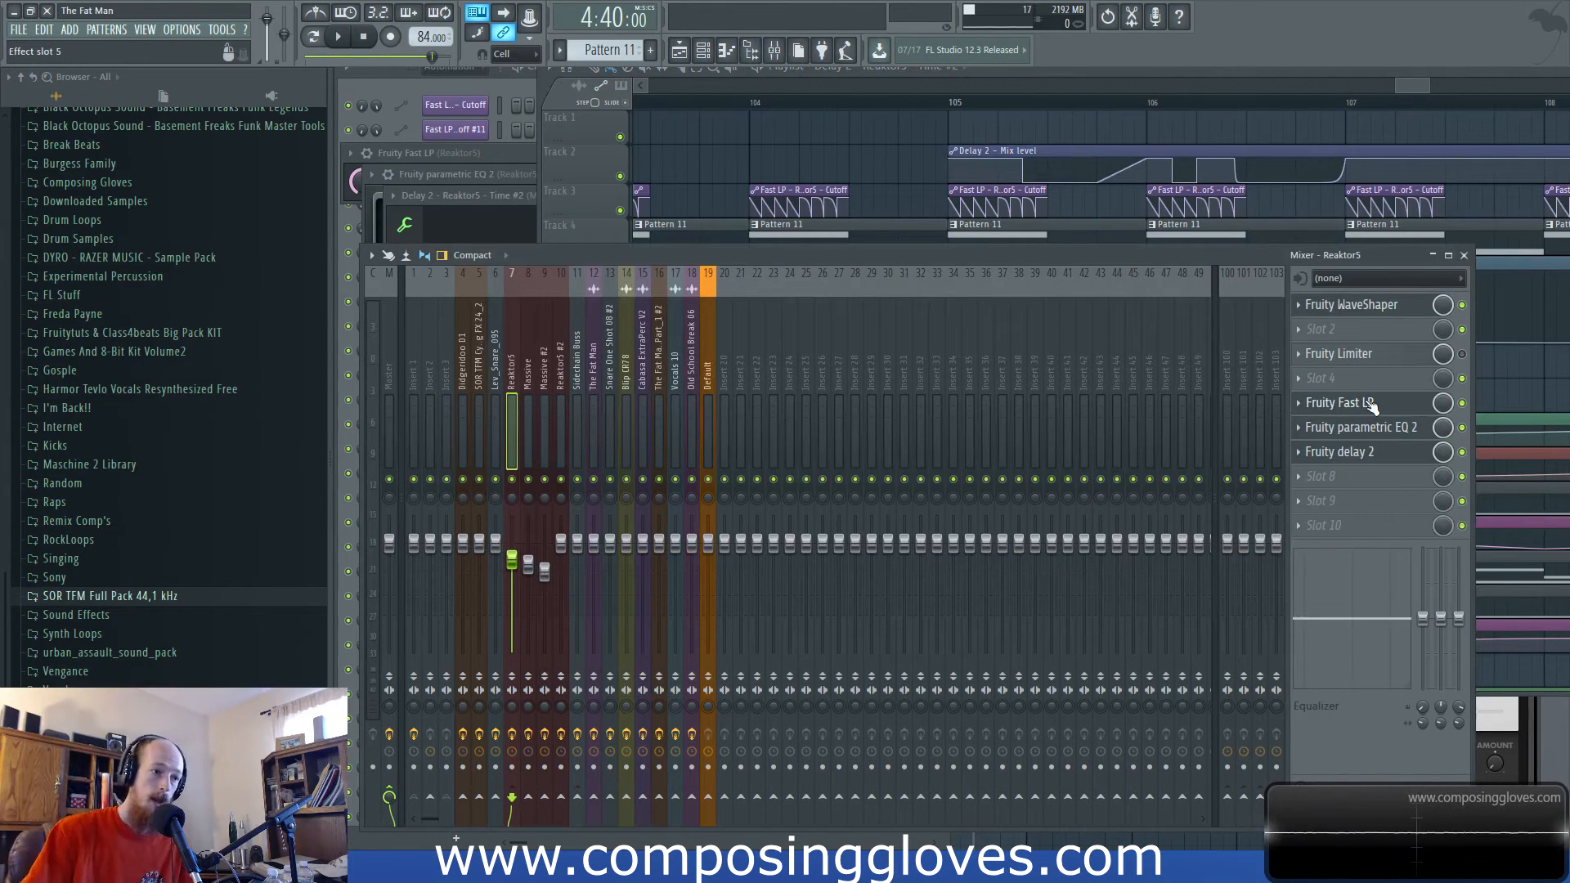
{"action": "left_click", "coordinate": [1402, 86]}
{"action": "scroll", "coordinate": [938, 371], "scroll_direction": "down", "scroll_amount": 6}
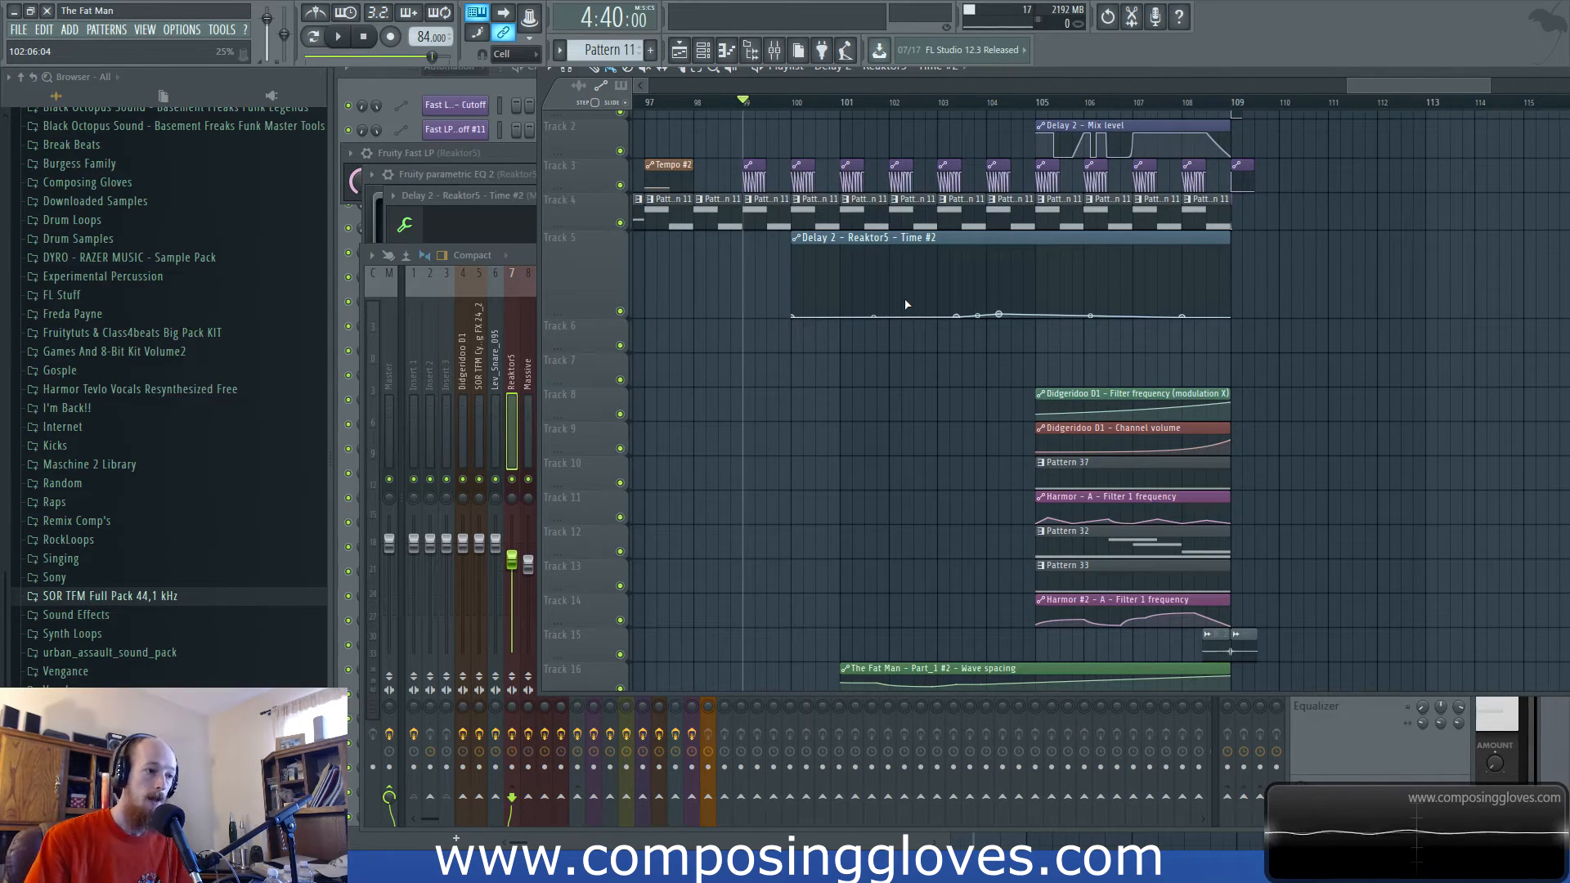
{"action": "key", "text": "space"}
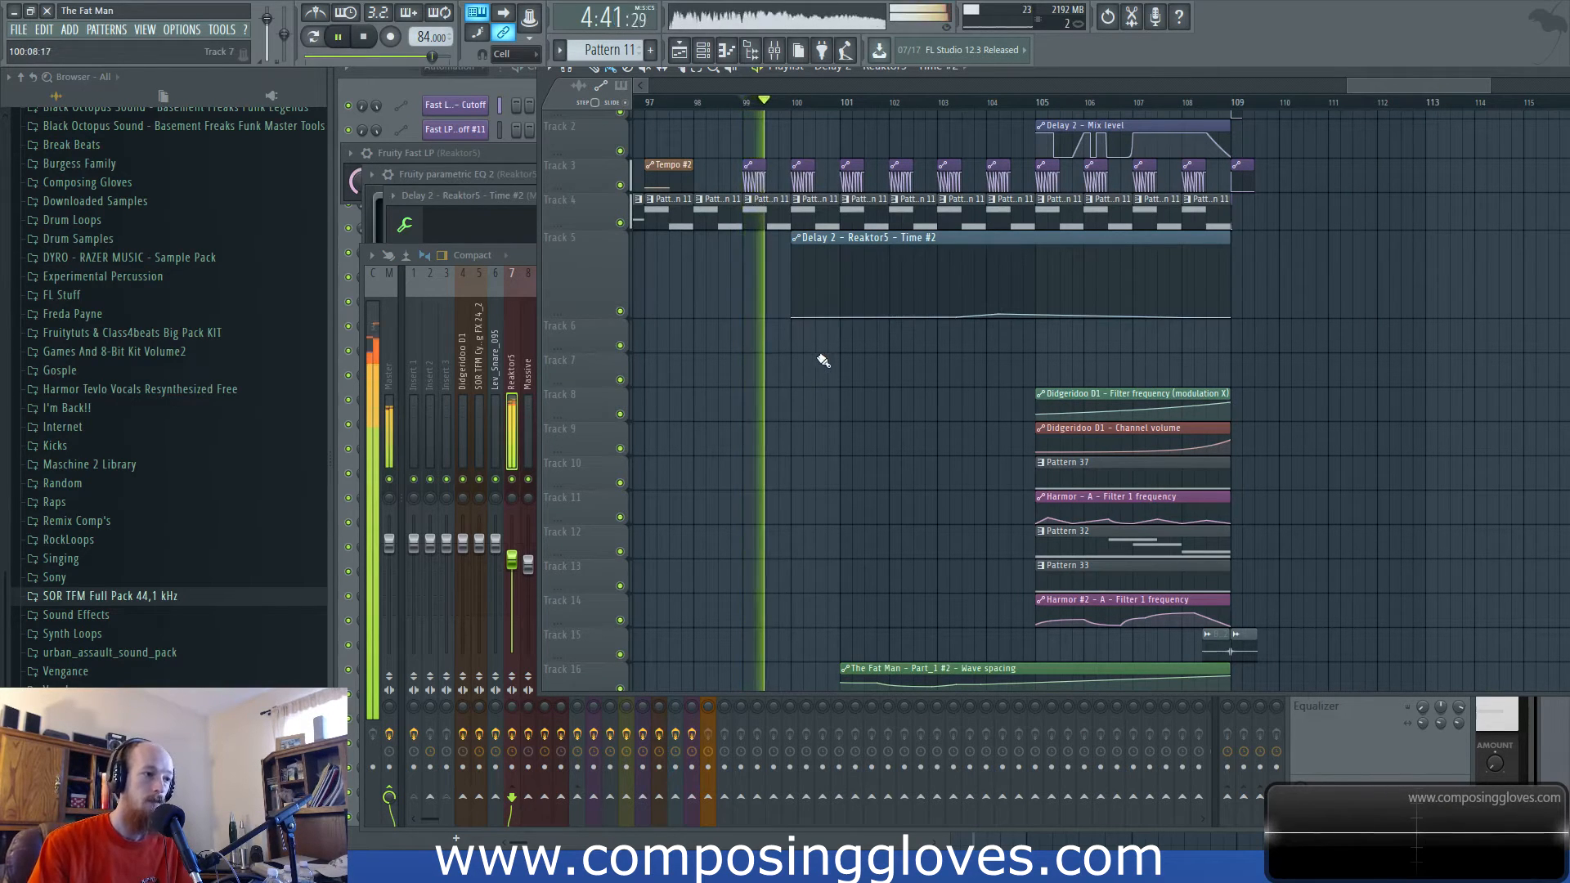
{"action": "scroll", "coordinate": [810, 362], "scroll_direction": "up", "scroll_amount": 3}
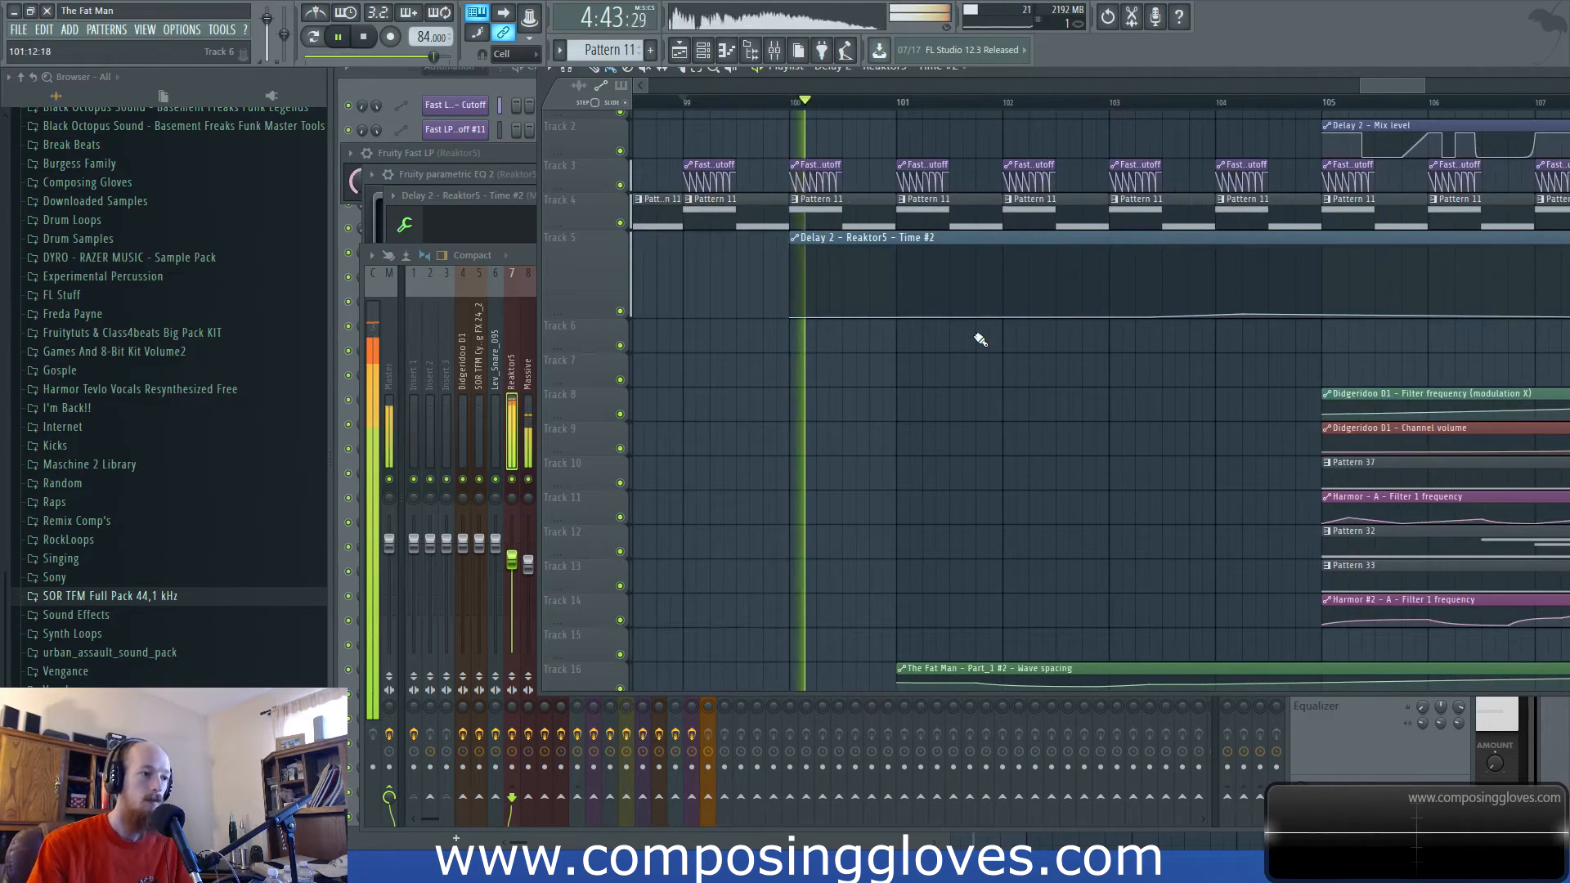
Stop playback, select the Pattern 11 clip at bar 99 on track 4, and check the Reaktor5 effect chain in the mixer.
{"action": "key", "text": "space"}
{"action": "left_click_drag", "start_coordinate": [759, 268], "coordinate": [805, 283]}
{"action": "left_click", "coordinate": [730, 228]}
{"action": "scroll", "coordinate": [747, 247], "scroll_direction": "up", "scroll_amount": 1}
{"action": "left_click", "coordinate": [782, 61]}
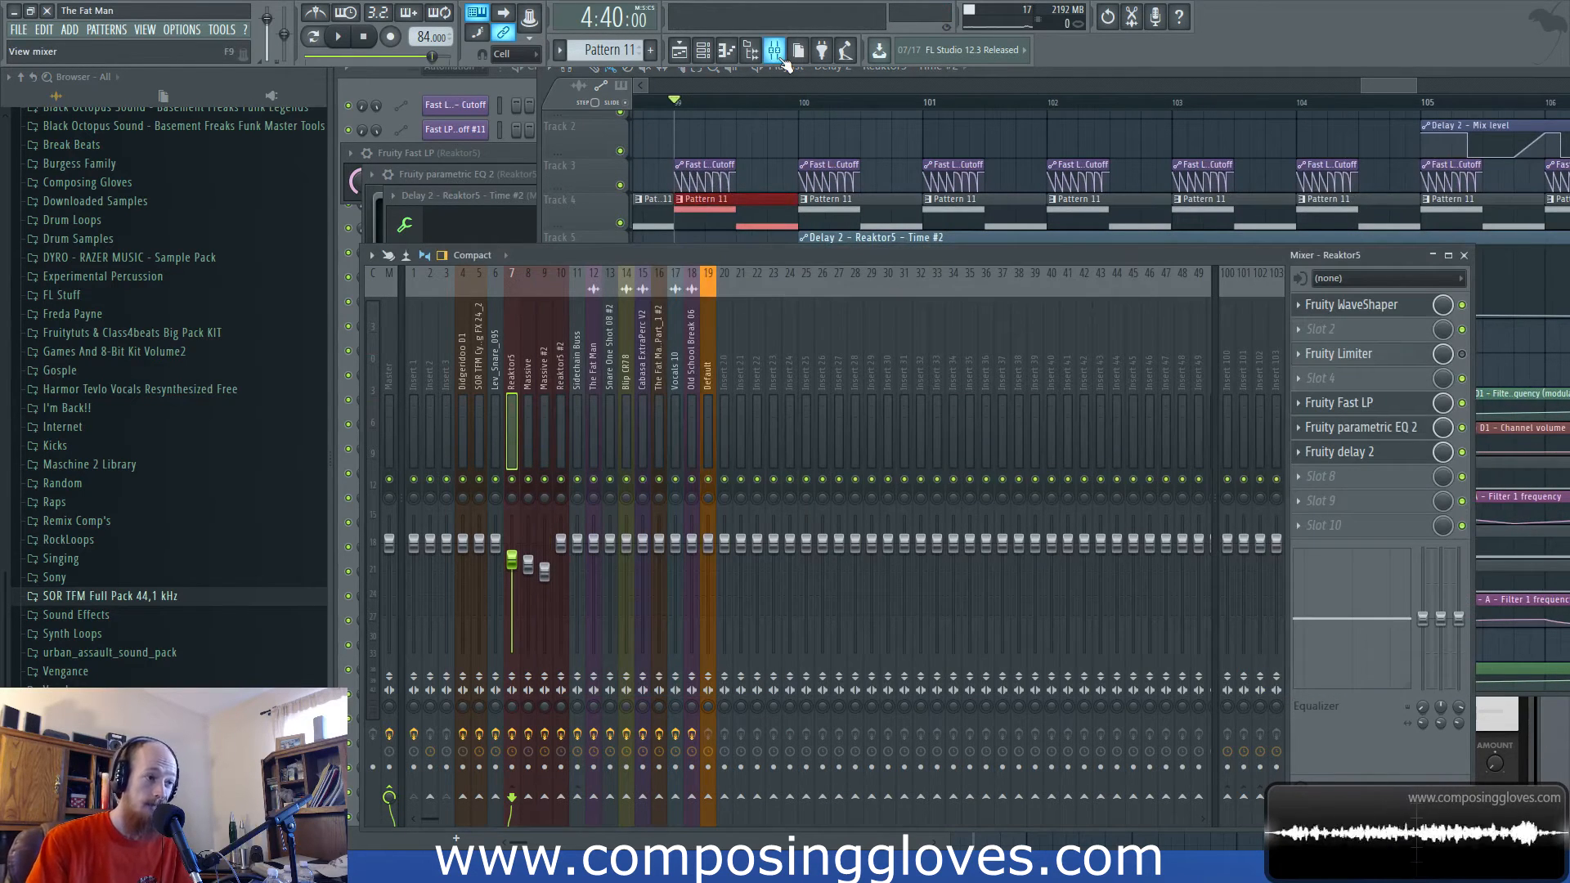
{"action": "left_click", "coordinate": [1393, 85]}
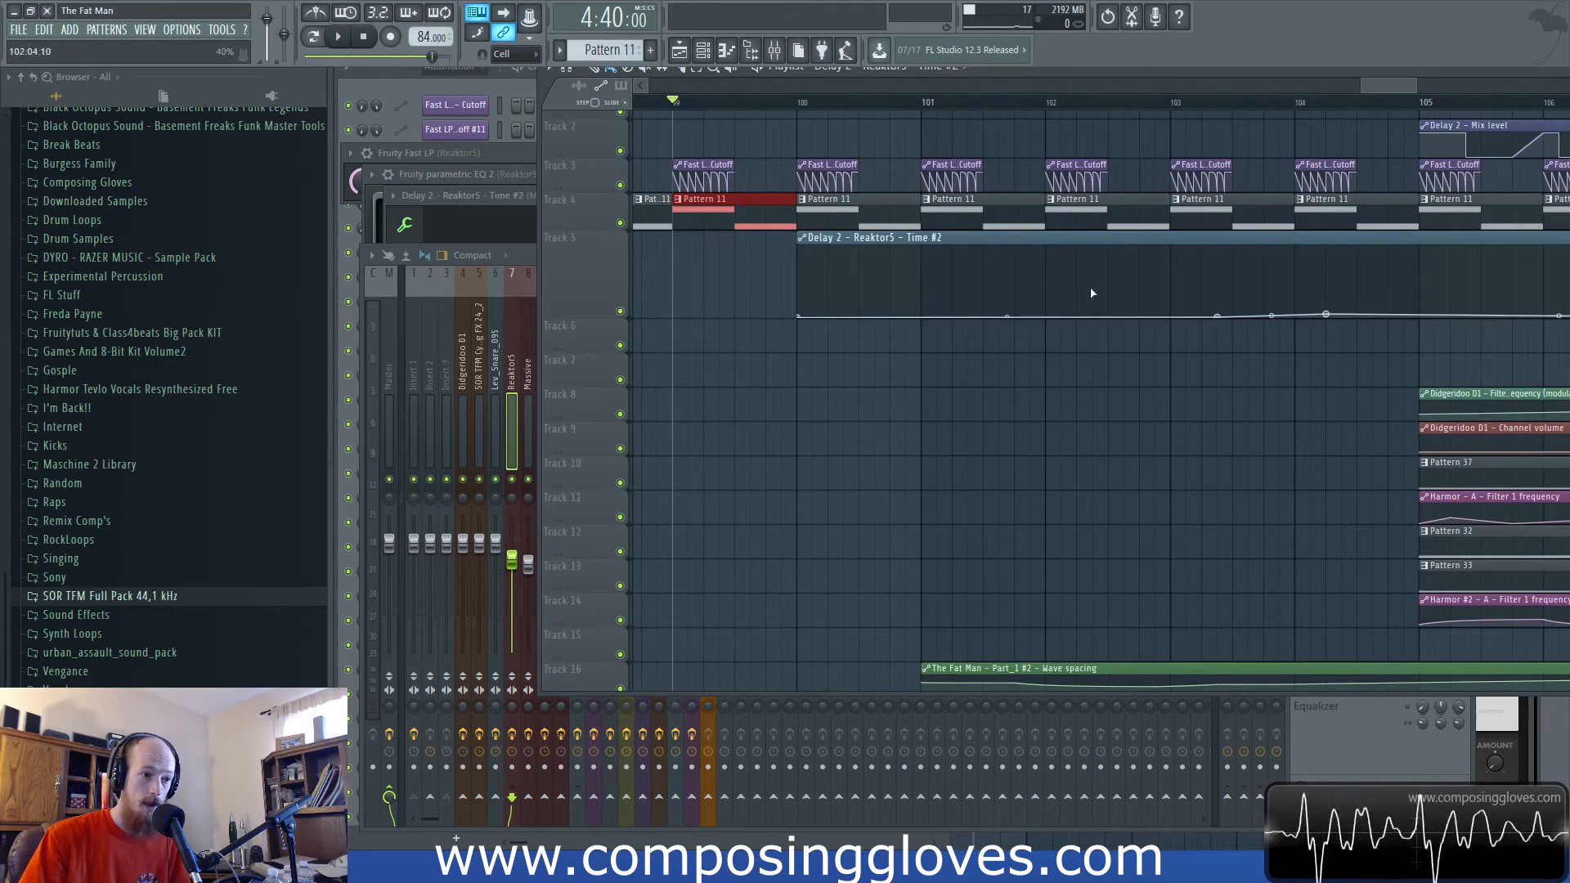
Play the song from bar 99 and follow the automation clips on playlist tracks 1 to 22.
{"action": "scroll", "coordinate": [981, 322], "scroll_direction": "down", "scroll_amount": 2}
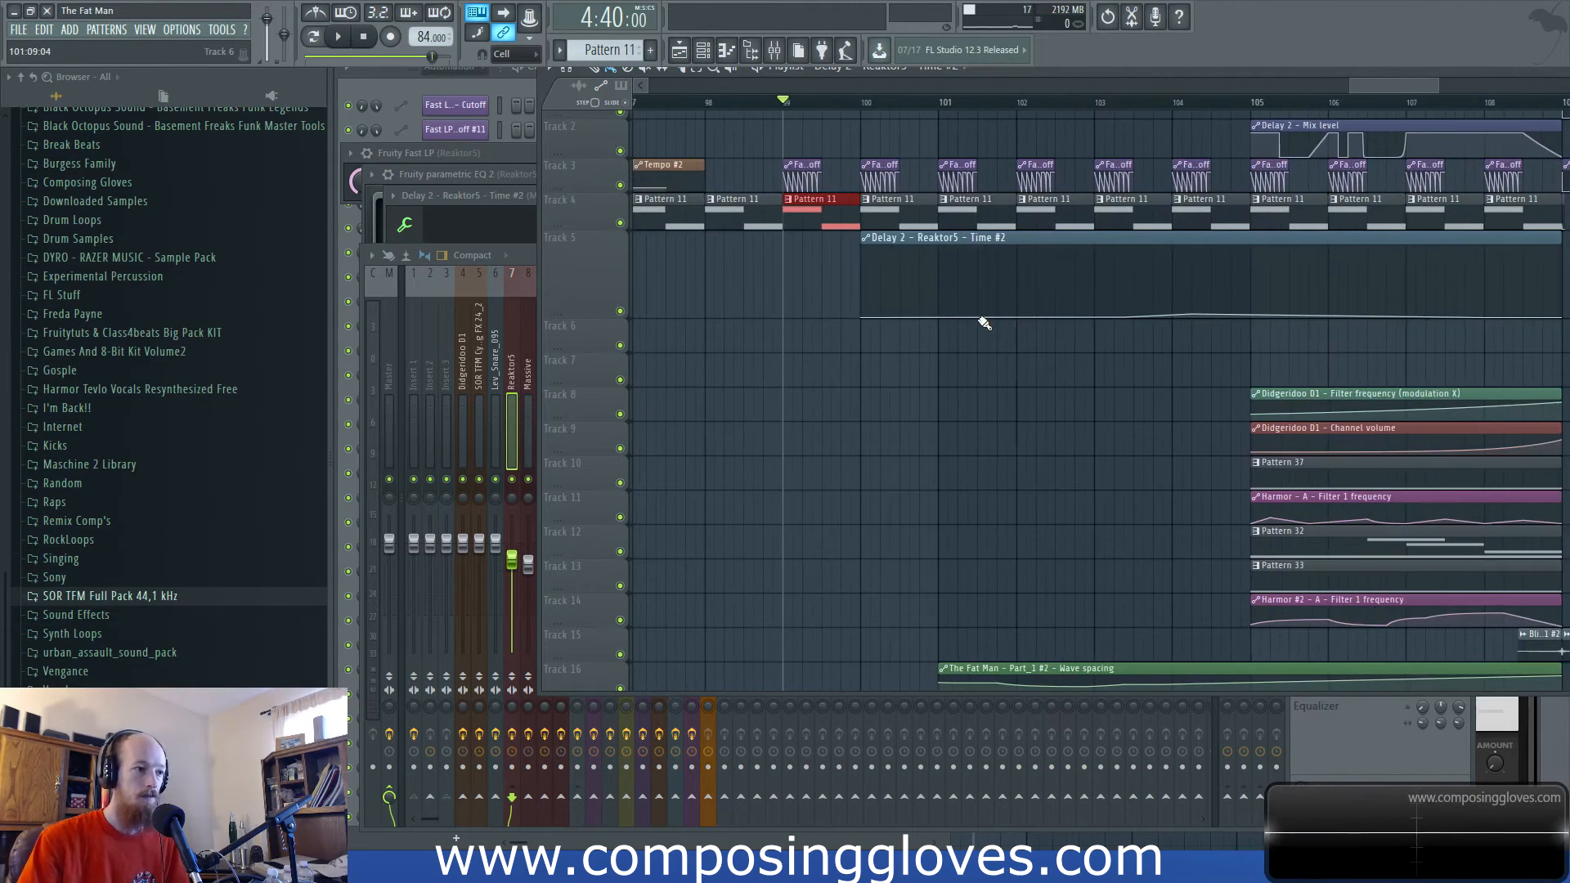
{"action": "key", "text": "space"}
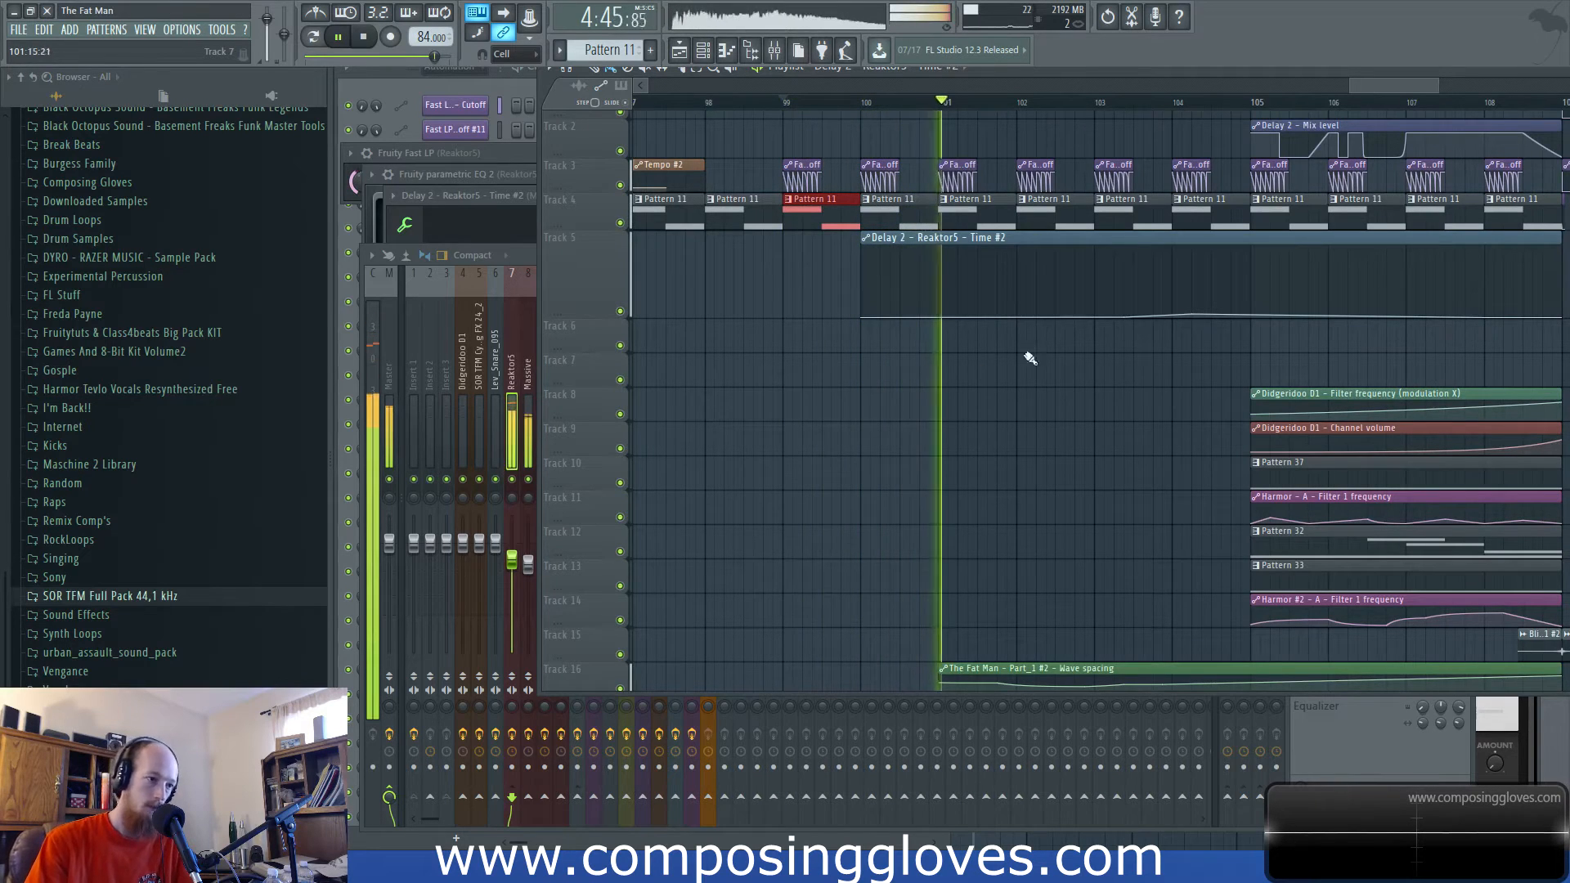
{"action": "left_click_drag", "start_coordinate": [1069, 343], "coordinate": [988, 368]}
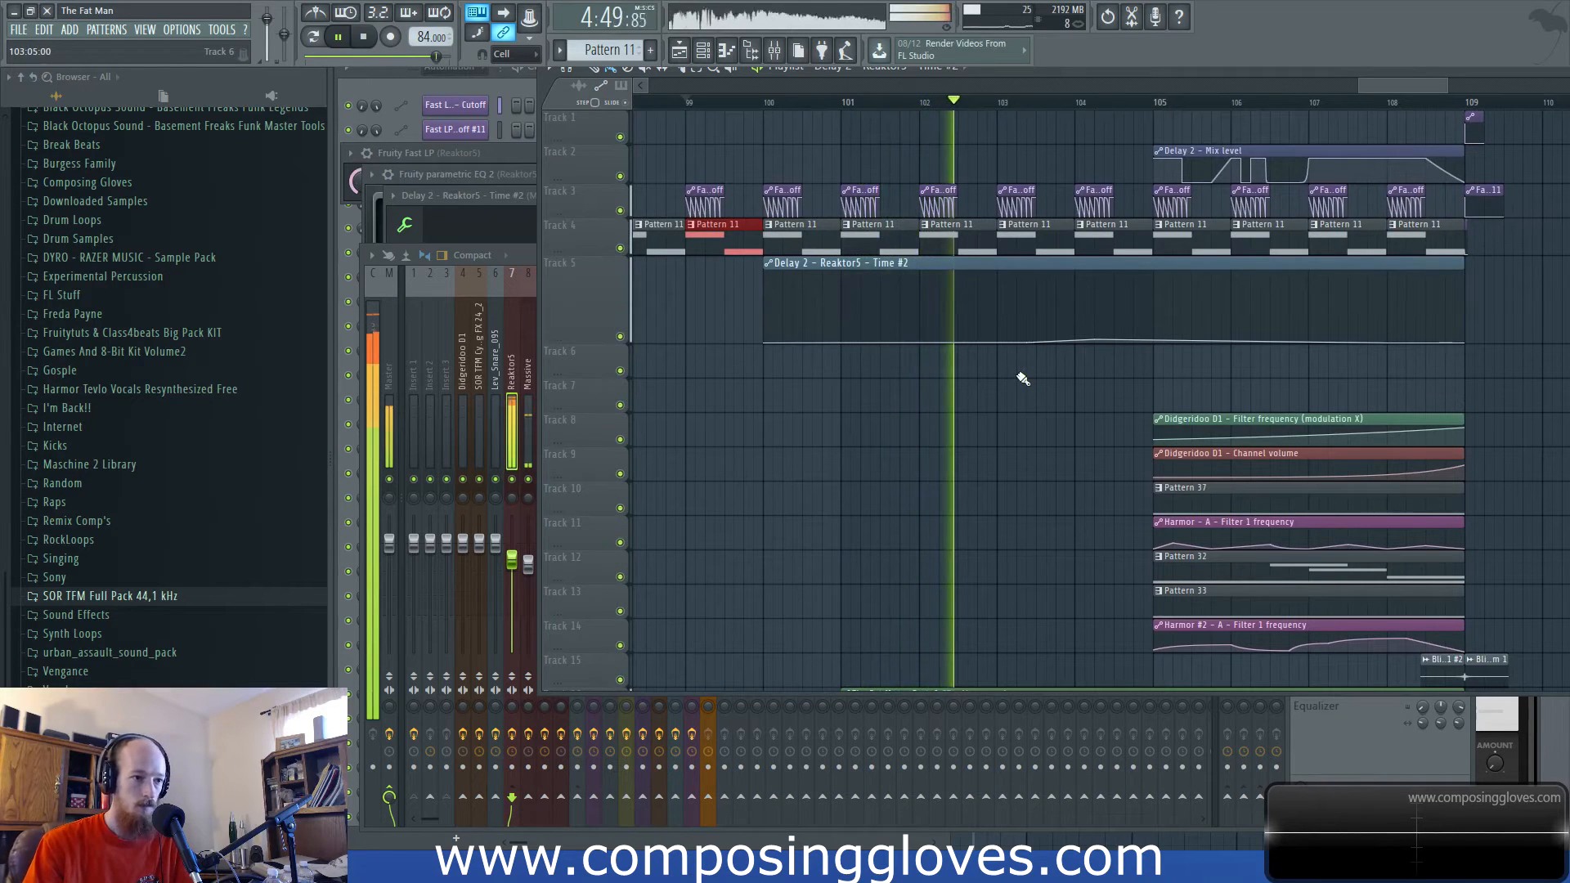
{"action": "scroll", "coordinate": [1014, 380], "scroll_direction": "down", "scroll_amount": 4}
{"action": "scroll", "coordinate": [654, 613], "scroll_direction": "down", "scroll_amount": 4}
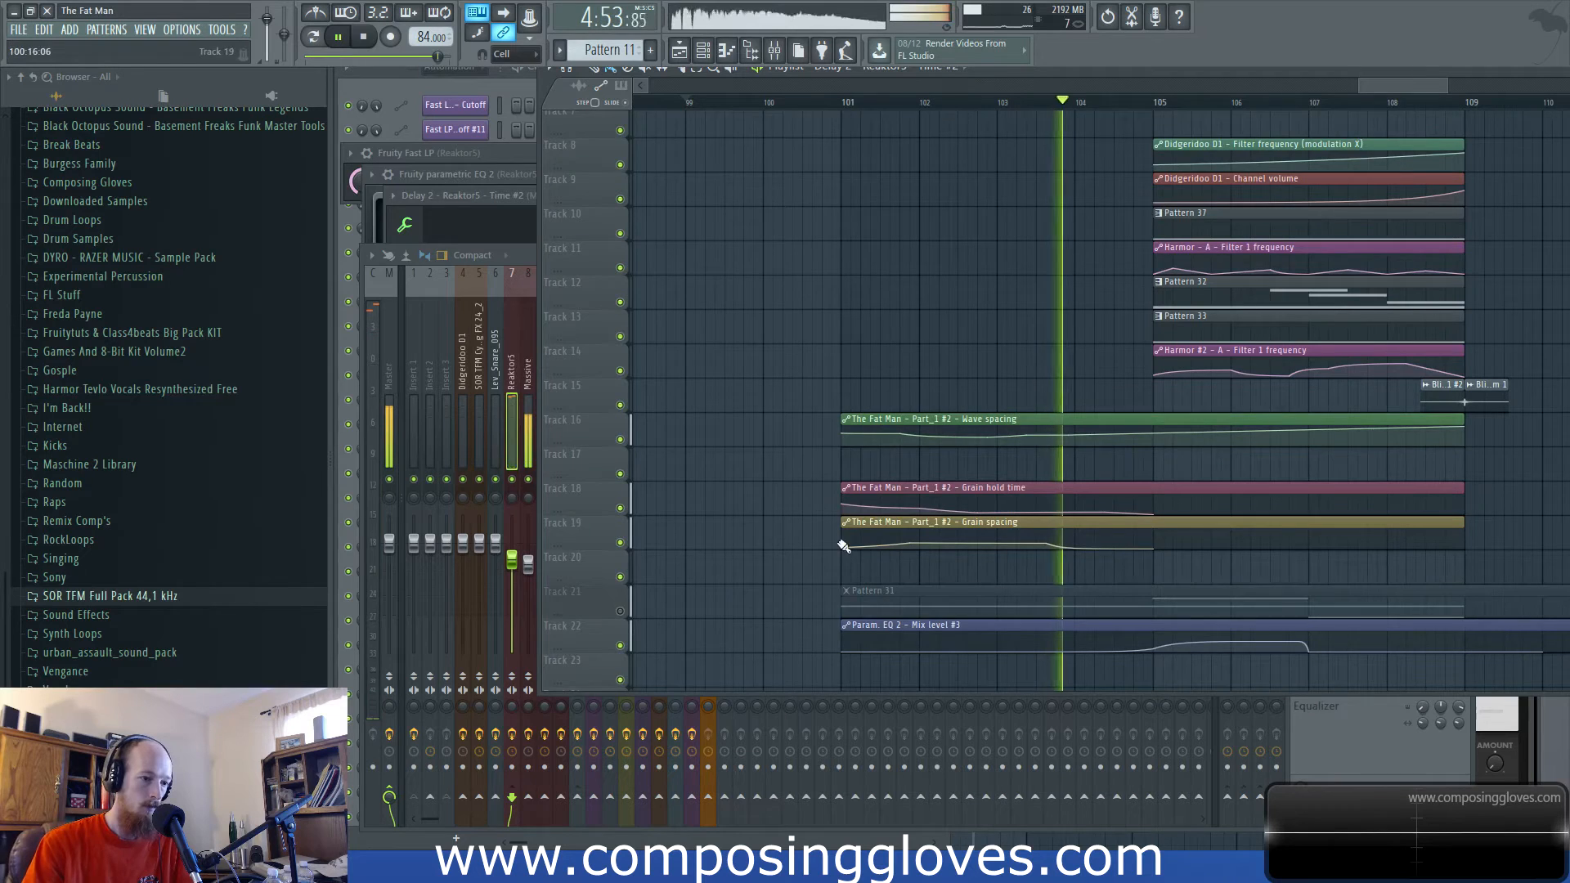
Mute playlist tracks 10, 11, 12 and 13 and stop playback.
{"action": "scroll", "coordinate": [841, 532], "scroll_direction": "up", "scroll_amount": 2}
{"action": "left_click", "coordinate": [620, 404]}
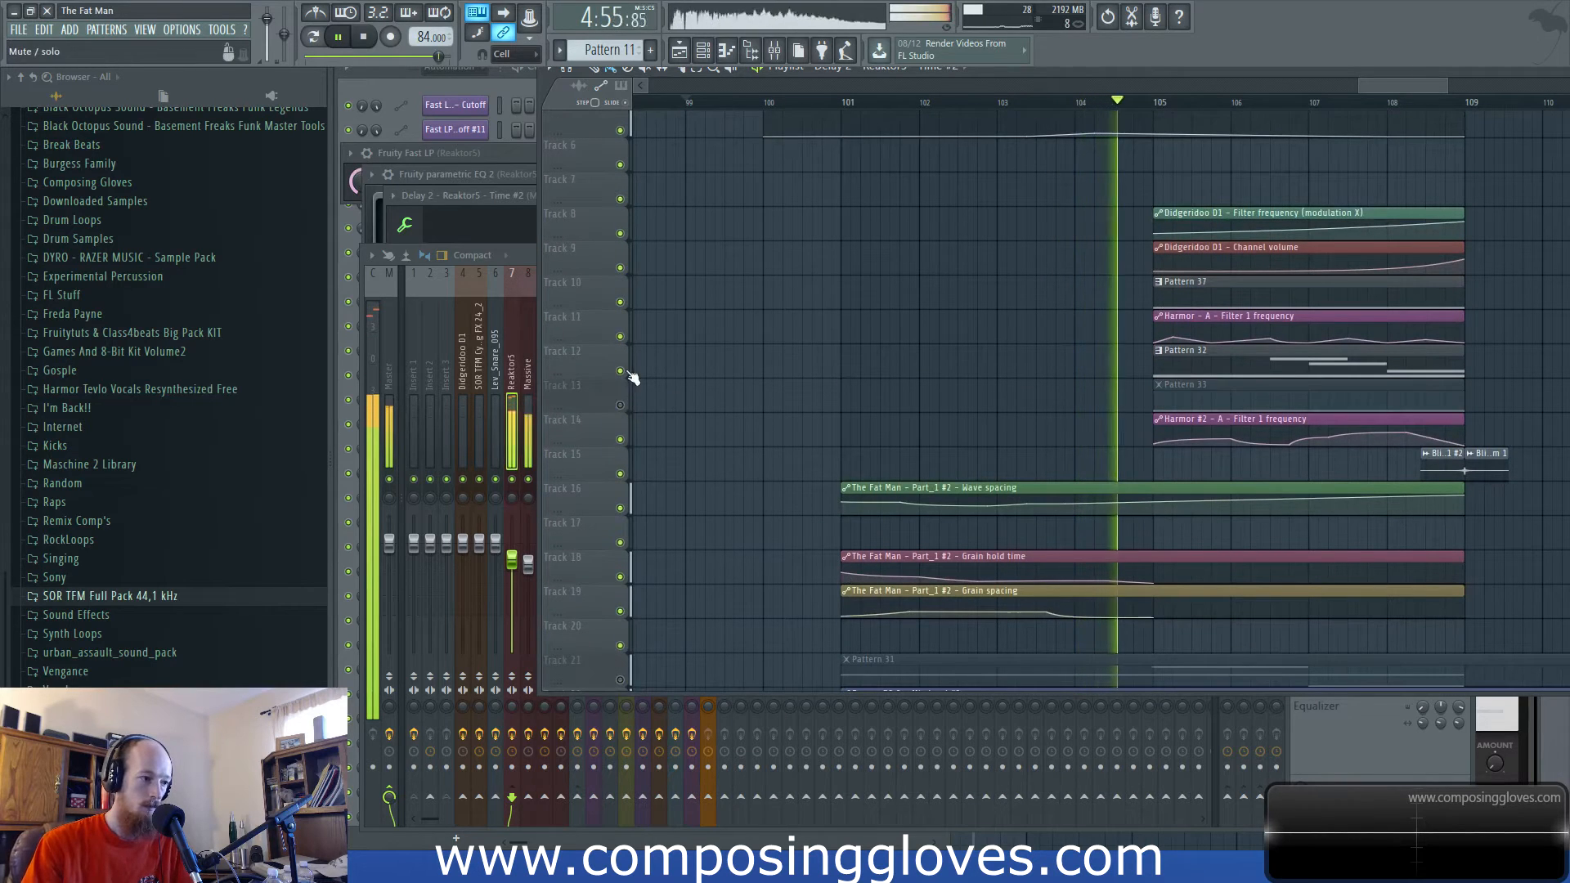
{"action": "left_click", "coordinate": [620, 369]}
{"action": "scroll", "coordinate": [1123, 367], "scroll_direction": "up", "scroll_amount": 4}
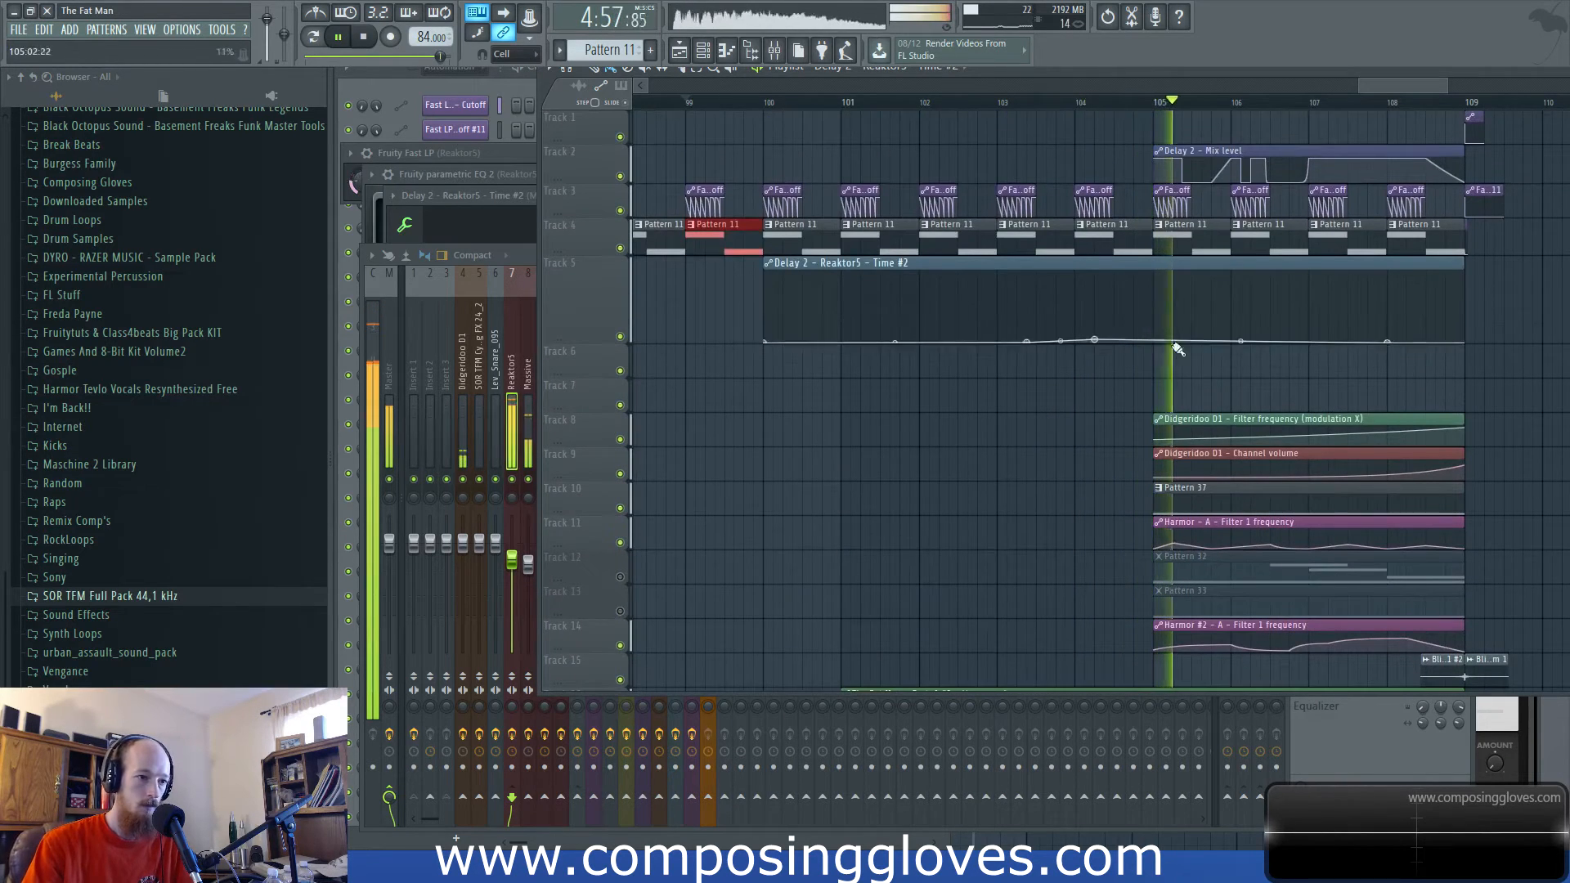
{"action": "scroll", "coordinate": [973, 409], "scroll_direction": "up", "scroll_amount": 2}
{"action": "key", "text": "space"}
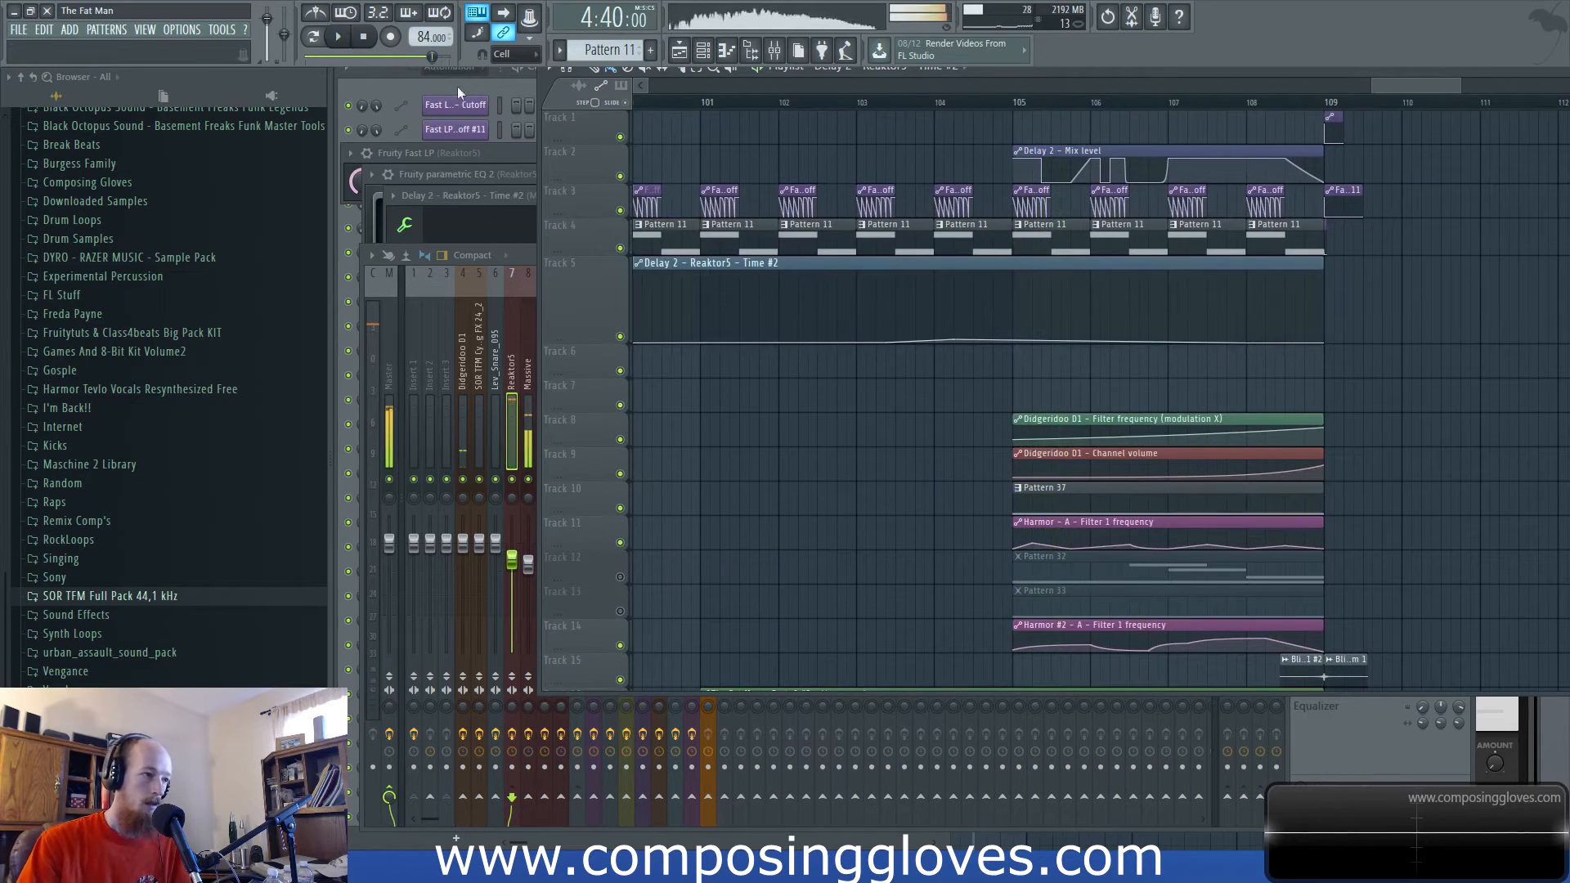
{"action": "left_click", "coordinate": [620, 508]}
{"action": "left_click", "coordinate": [619, 542]}
{"action": "scroll", "coordinate": [659, 585], "scroll_direction": "down", "scroll_amount": 10}
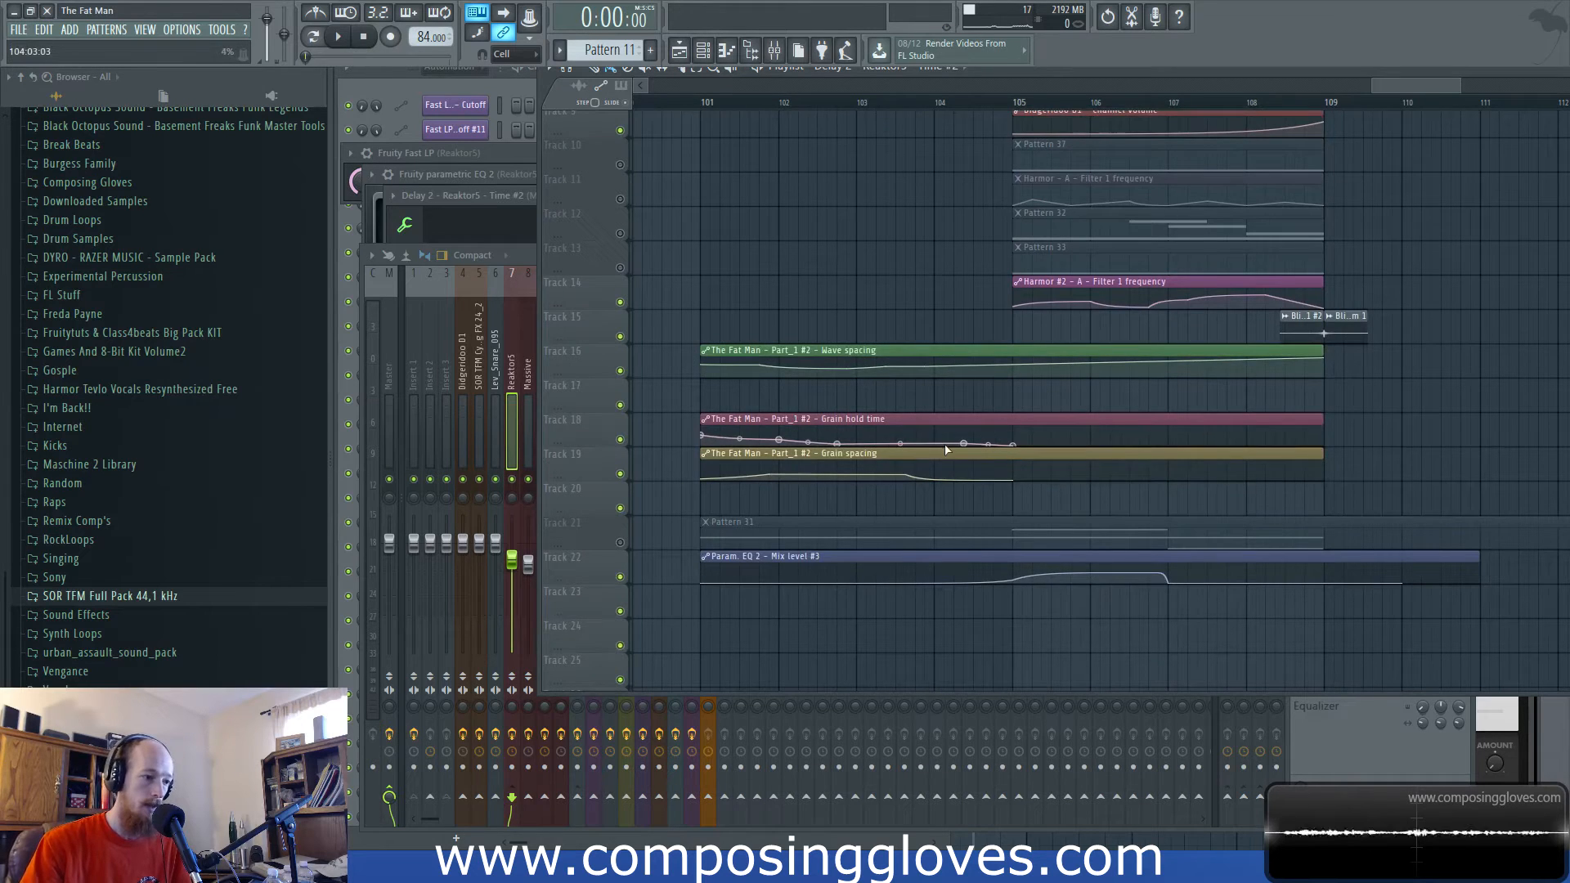
{"action": "scroll", "coordinate": [1081, 307], "scroll_direction": "up", "scroll_amount": 10}
Select the Delay 2 - Mix level clip on track 2 and play the song from bar 104 to hear its effect.
{"action": "left_click", "coordinate": [1014, 108]}
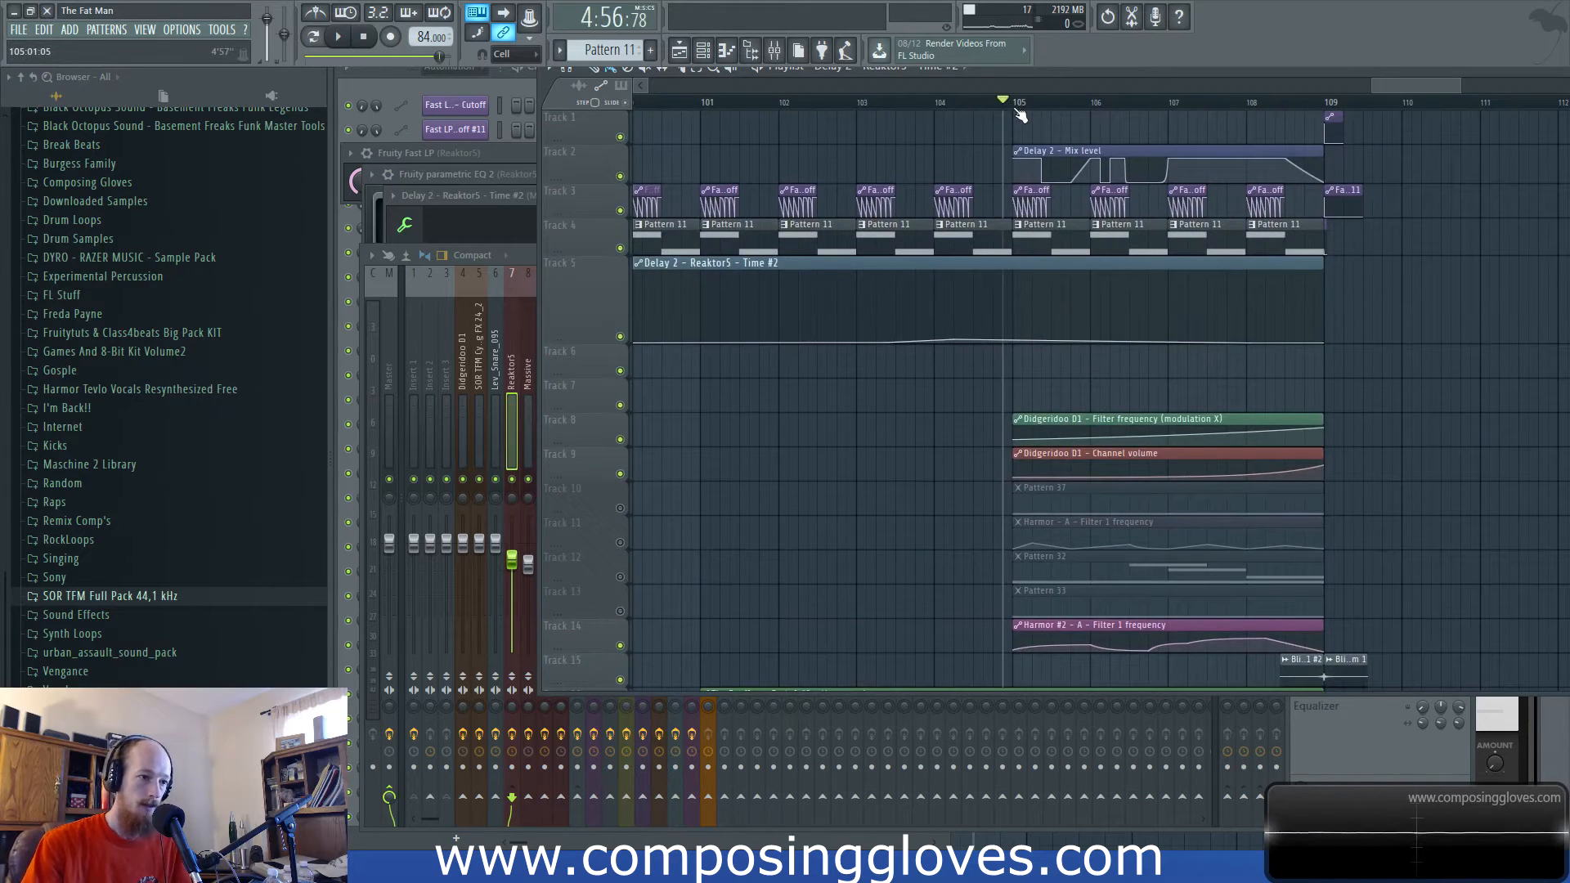
{"action": "left_click", "coordinate": [954, 108]}
{"action": "scroll", "coordinate": [1072, 225], "scroll_direction": "up", "scroll_amount": 4}
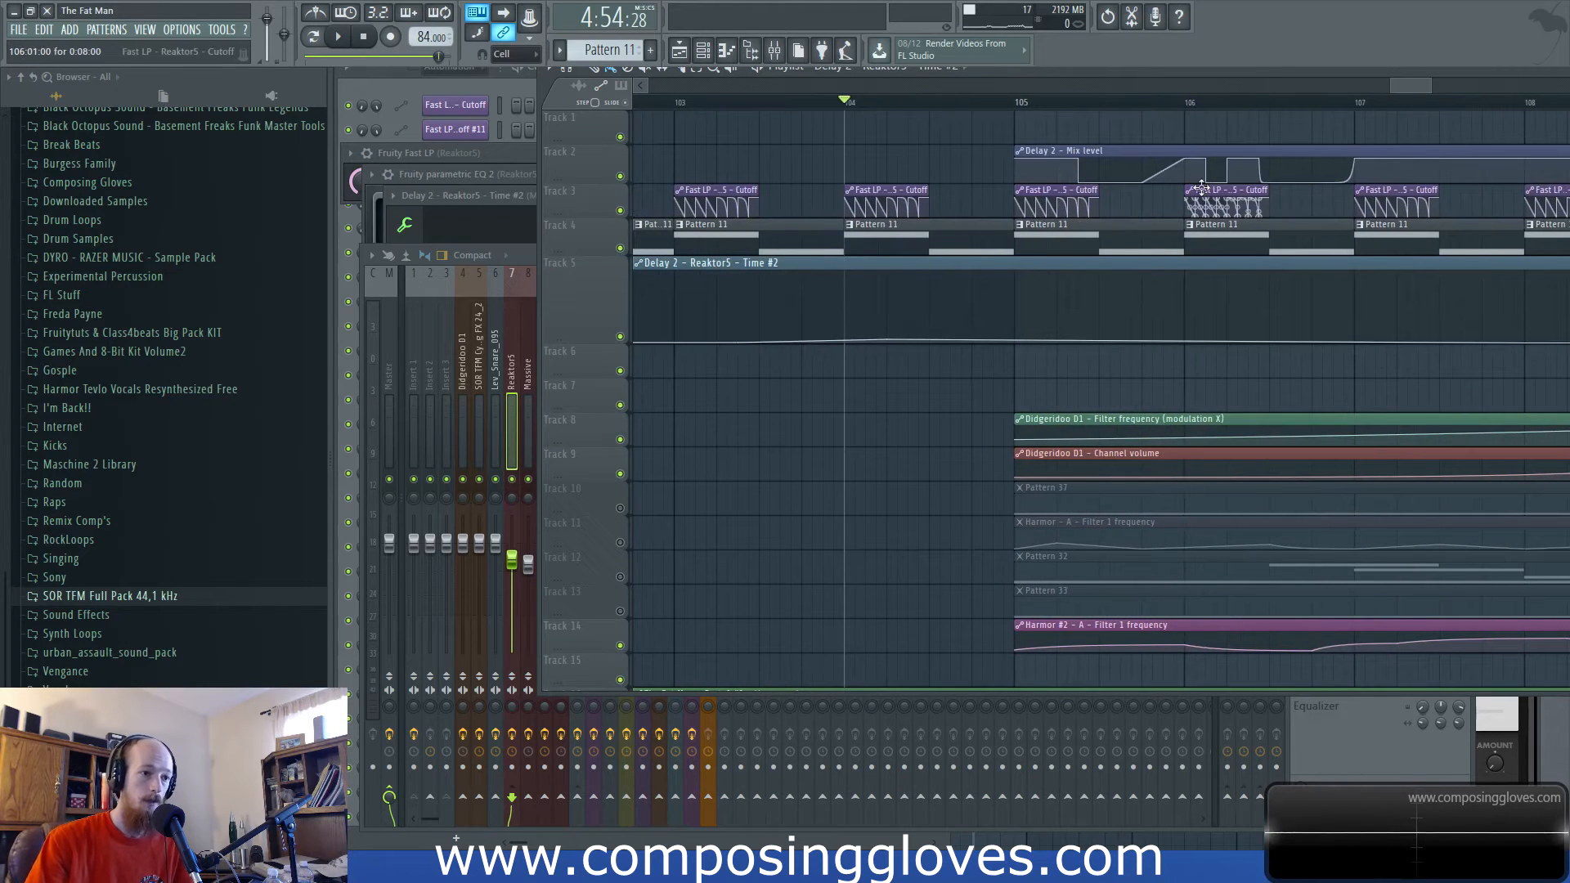
{"action": "left_click_drag", "start_coordinate": [1220, 137], "coordinate": [1225, 181], "text": "ctrl"}
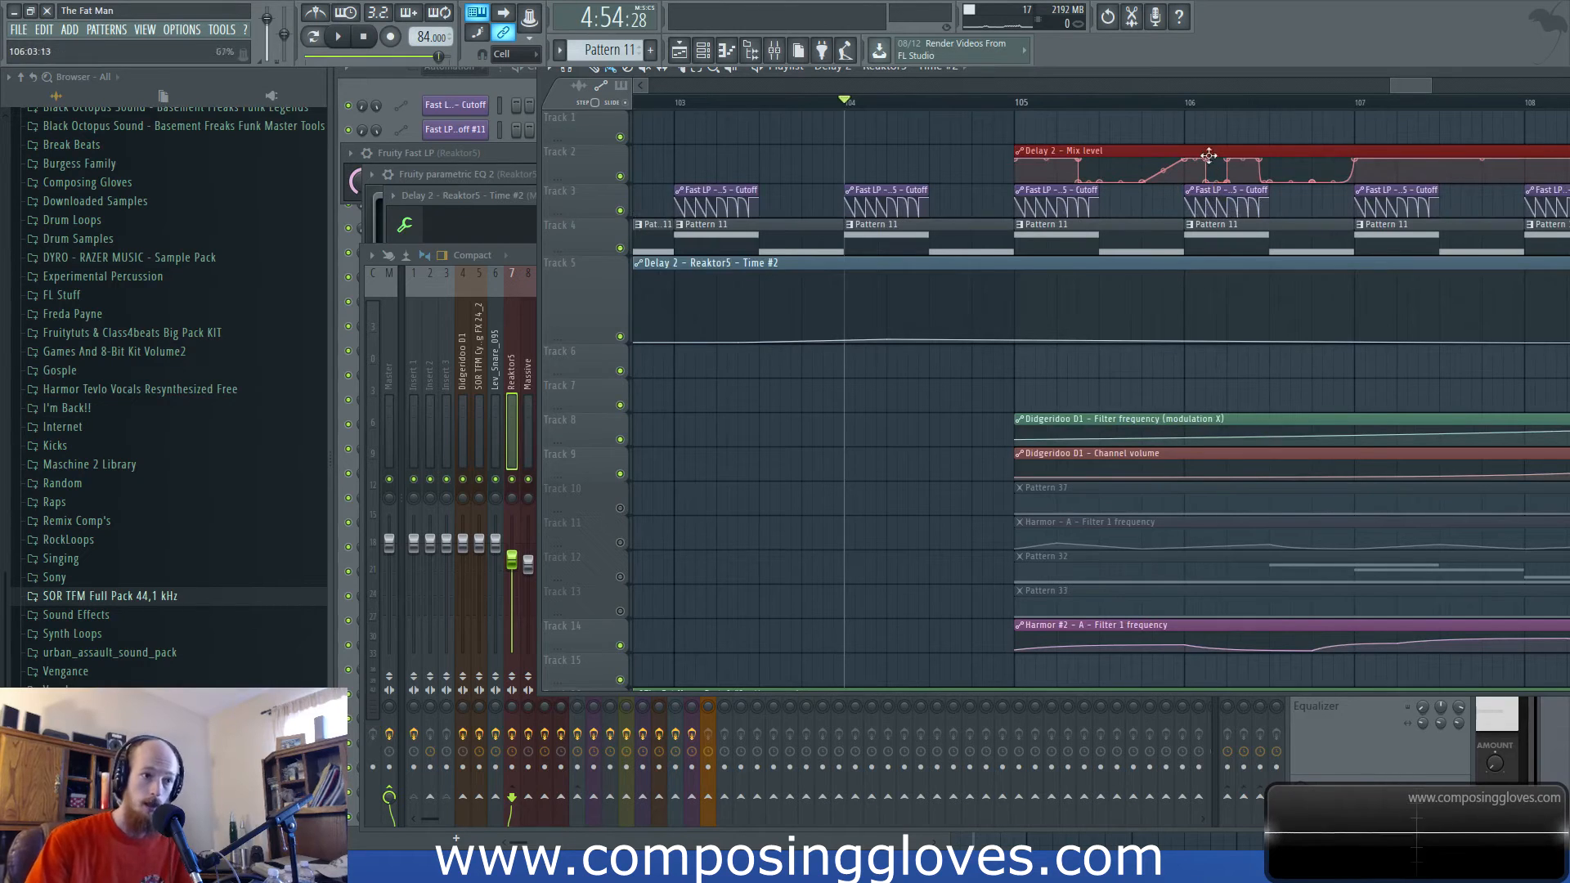
{"action": "key", "text": "space"}
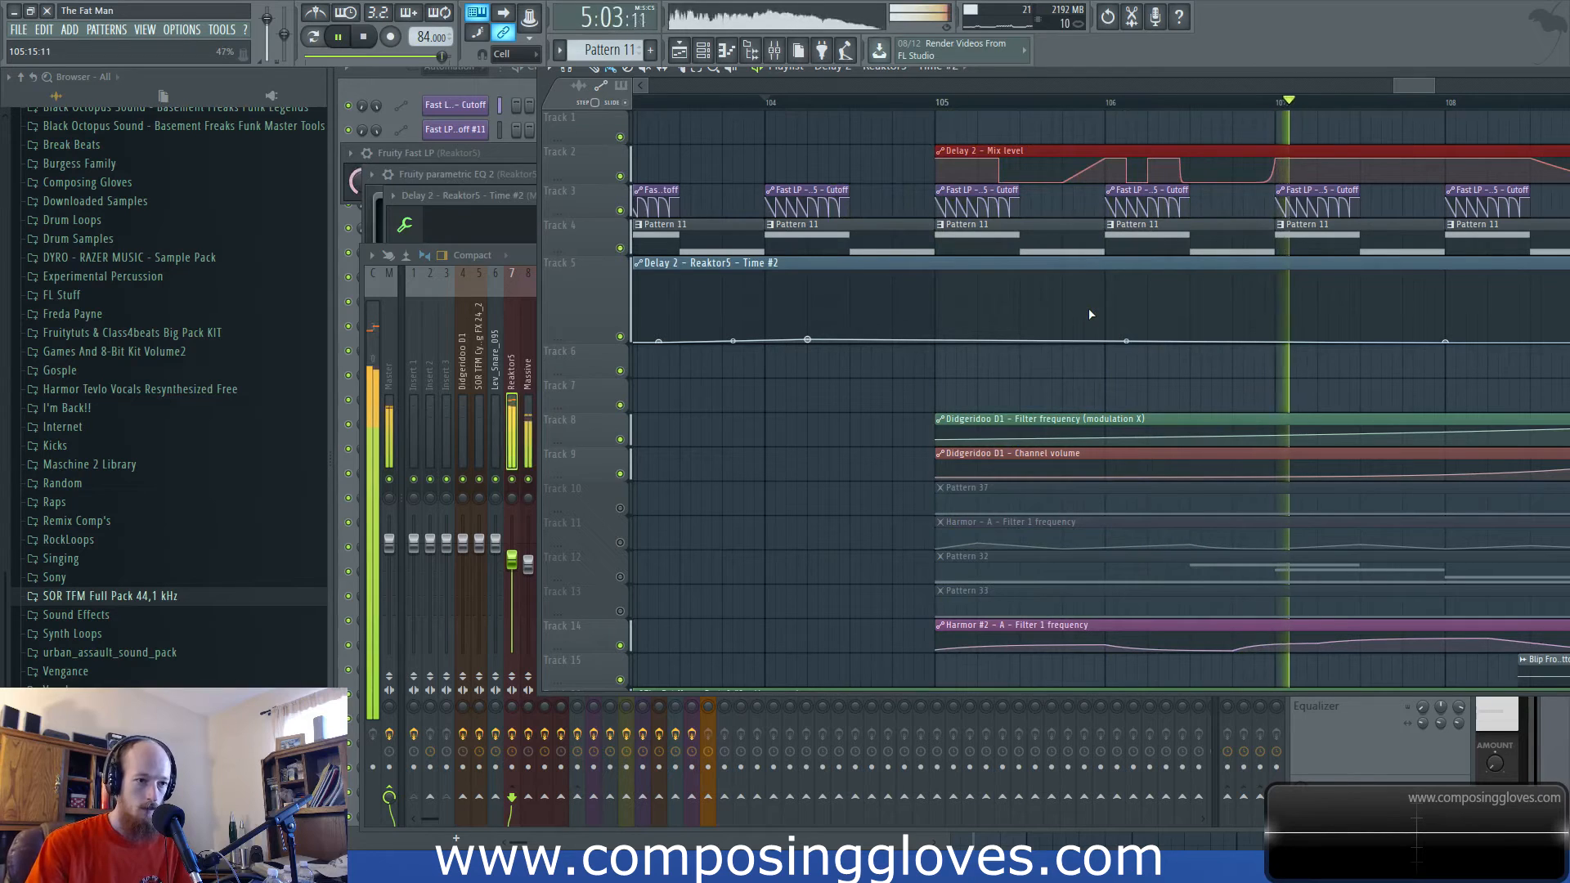
Stop playback and unmute playlist tracks 10 to 13.
{"action": "key", "text": "space"}
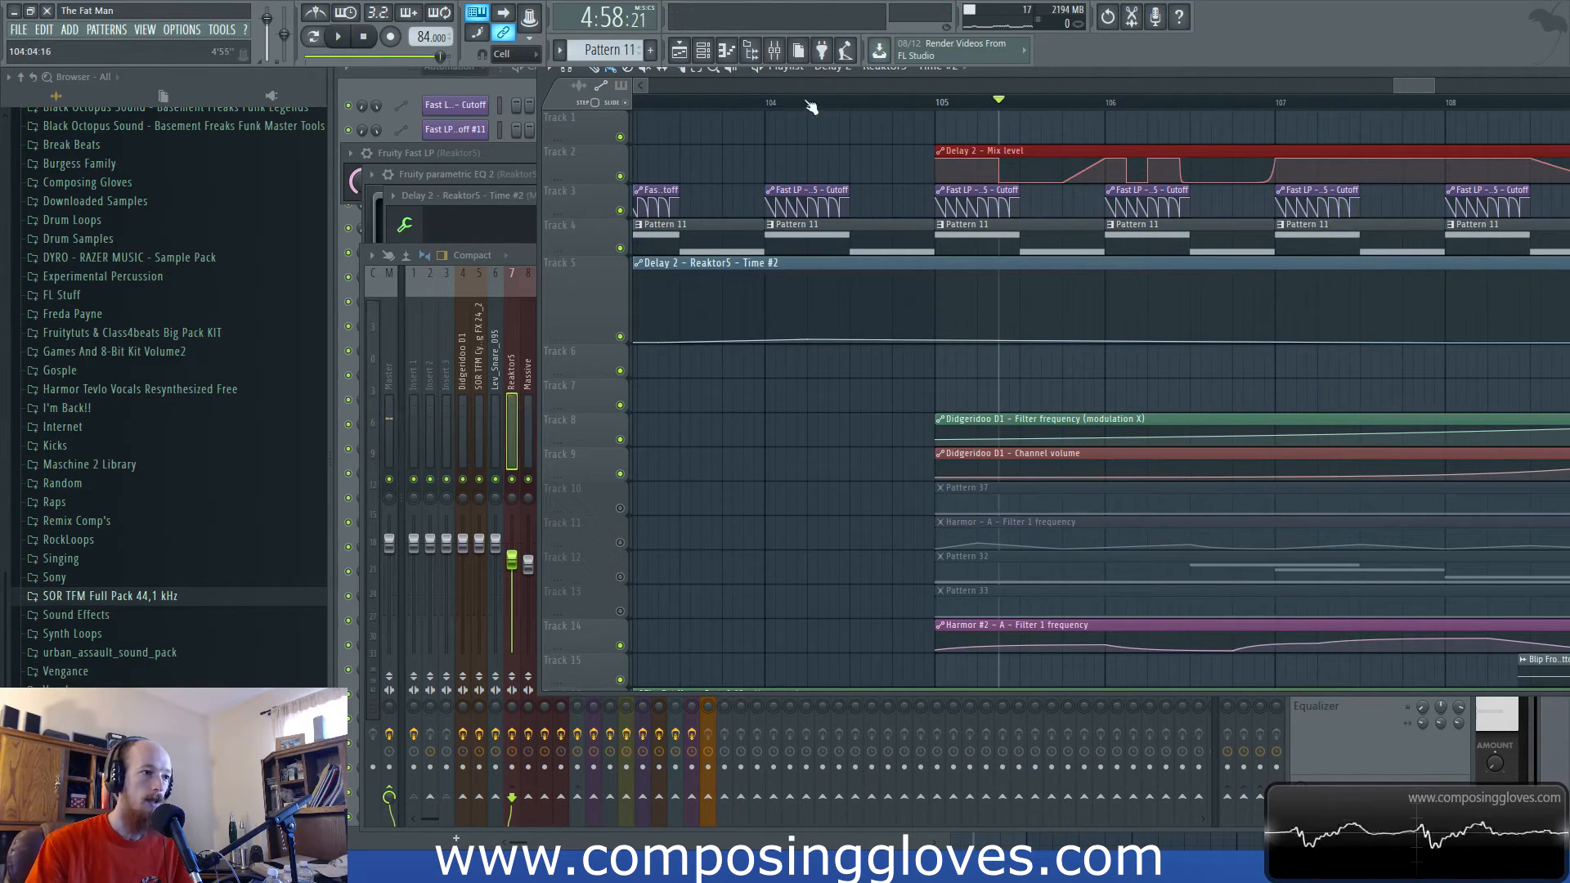
{"action": "right_click", "coordinate": [621, 509]}
{"action": "right_click", "coordinate": [621, 508]}
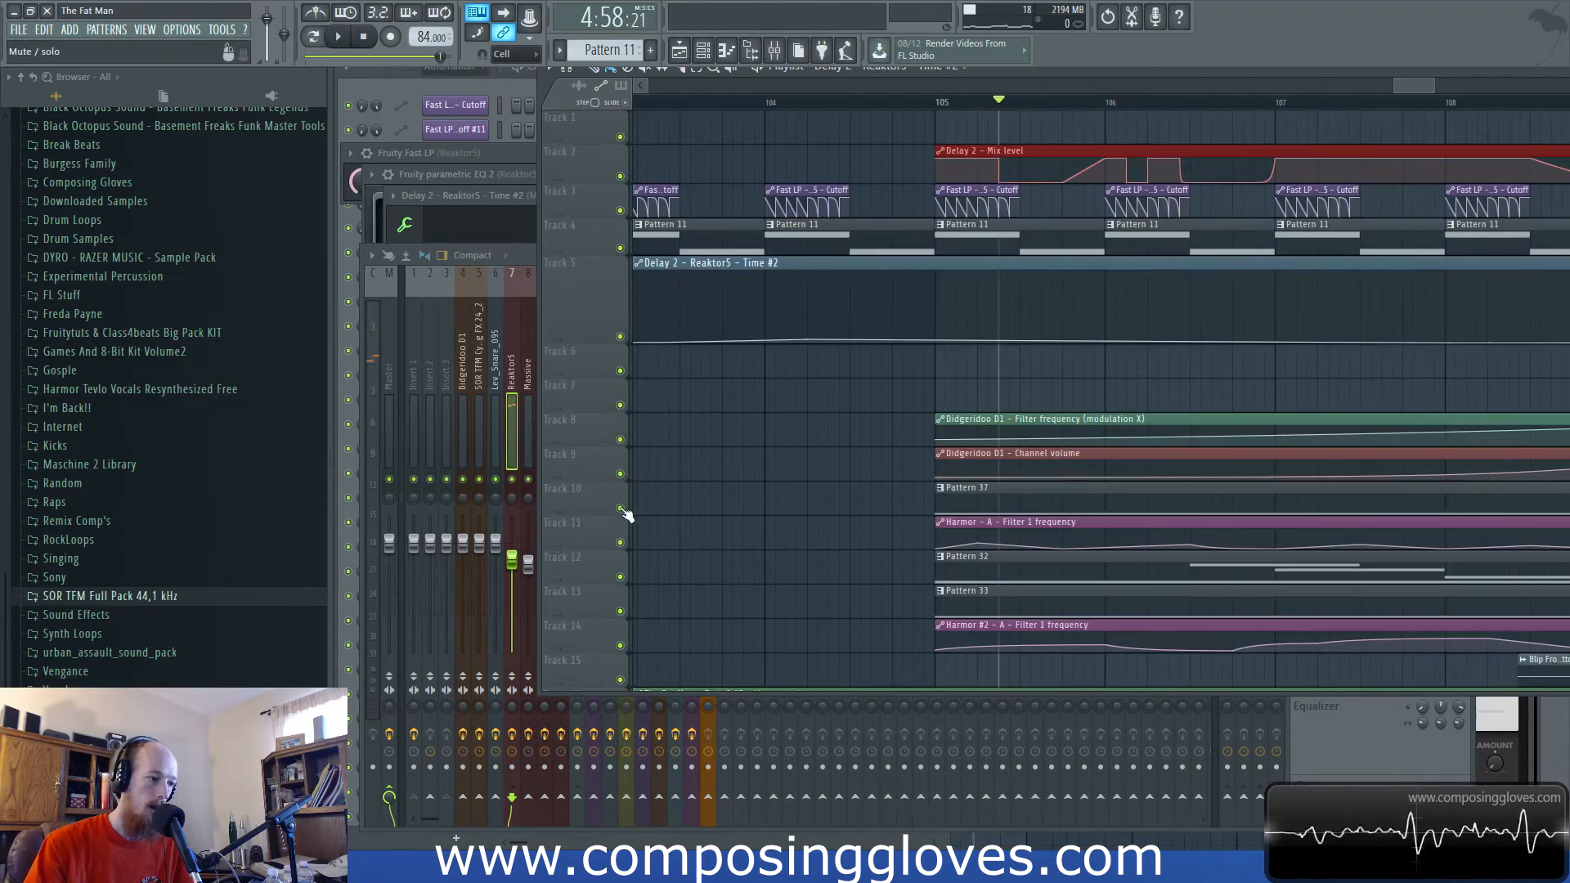
Examine the song's opening arrangement up to about bar 39, including its Reaktor5 delay and filter cutoff automation clips.
{"action": "scroll", "coordinate": [985, 432], "scroll_direction": "down", "scroll_amount": 5}
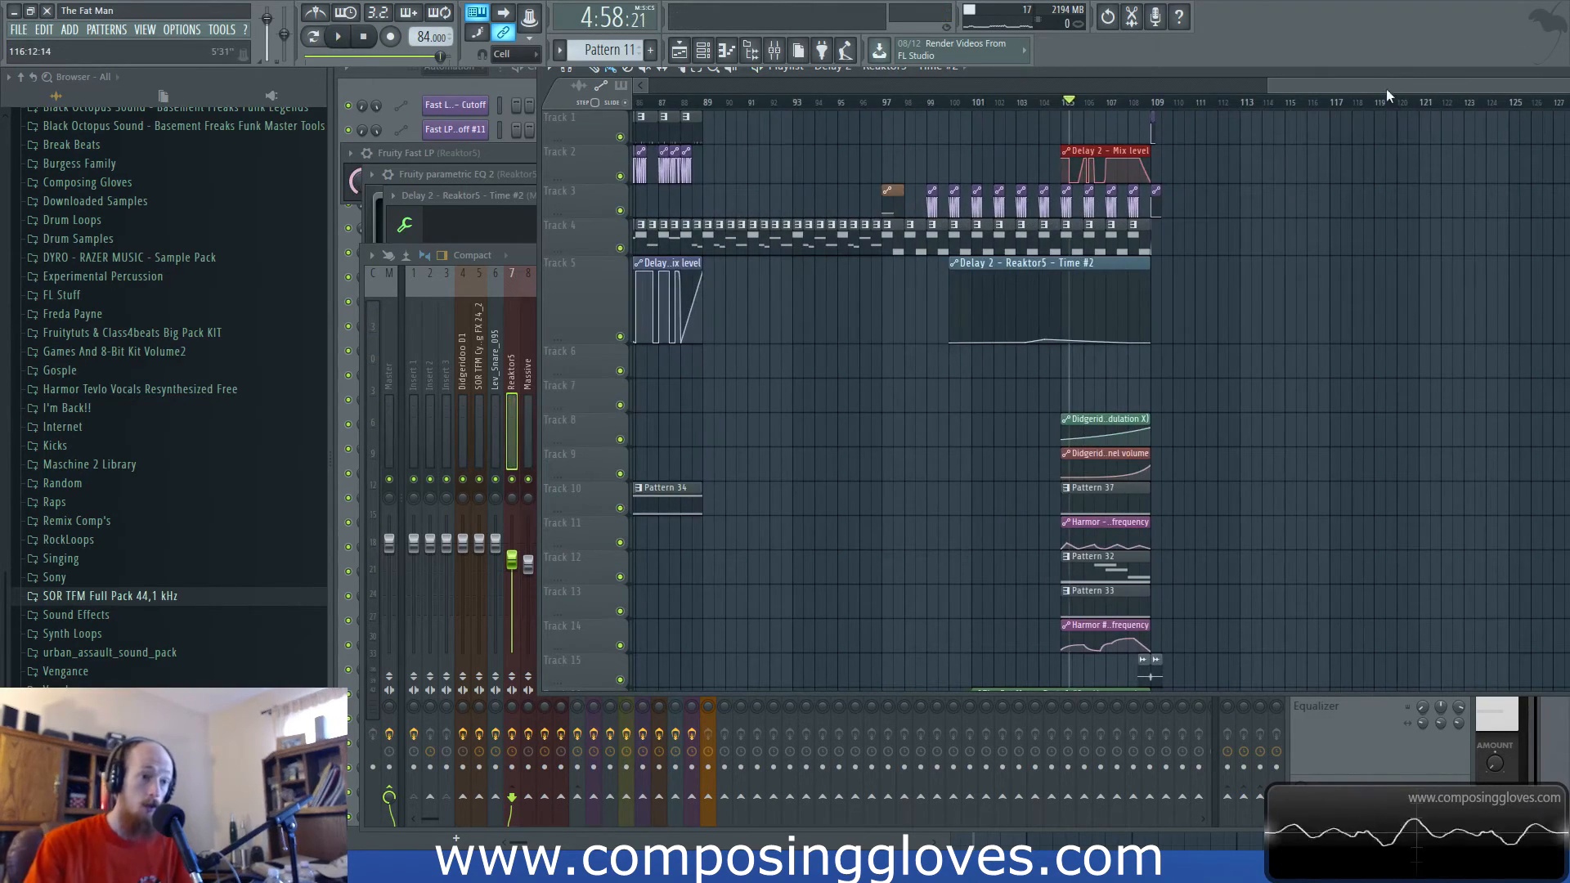
{"action": "left_click_drag", "start_coordinate": [1383, 81], "coordinate": [532, 163]}
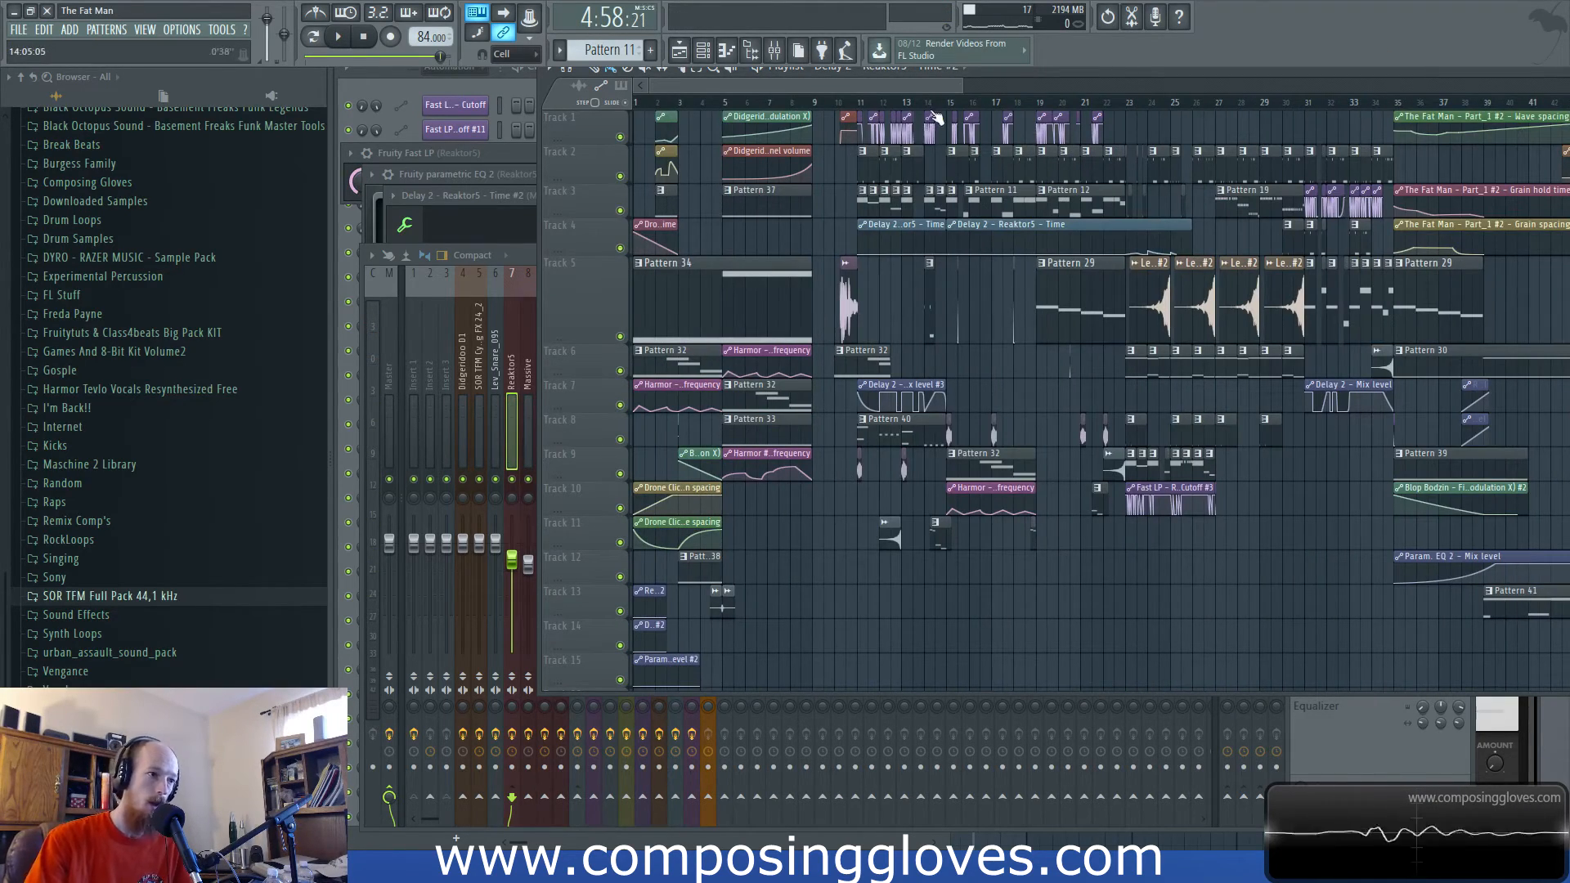
{"action": "scroll", "coordinate": [1144, 229], "scroll_direction": "up", "scroll_amount": 5}
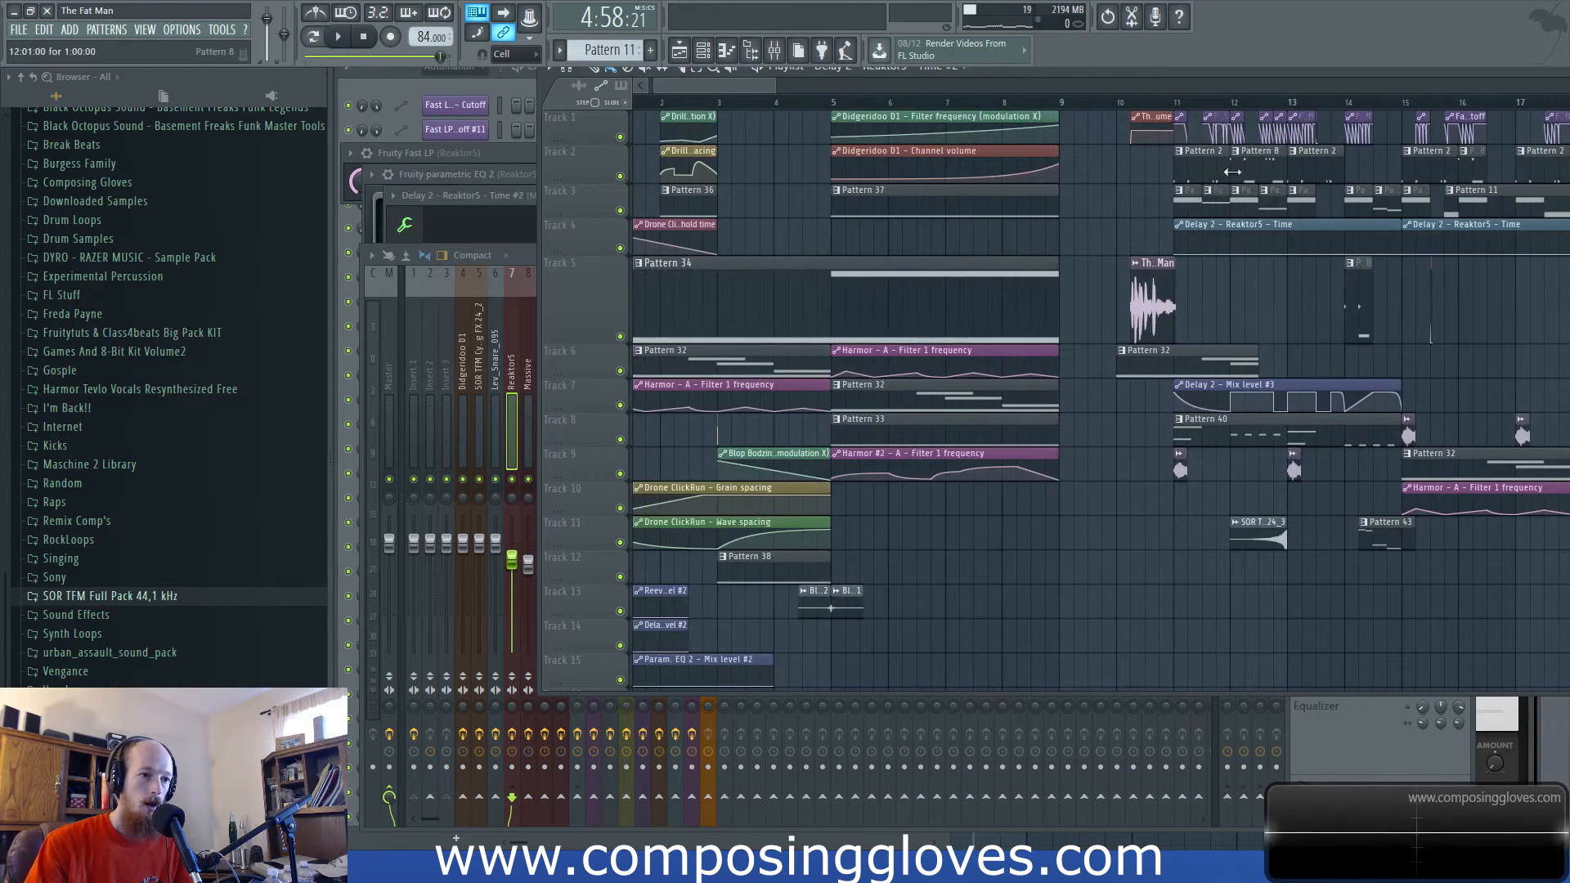
{"action": "left_click", "coordinate": [1231, 104]}
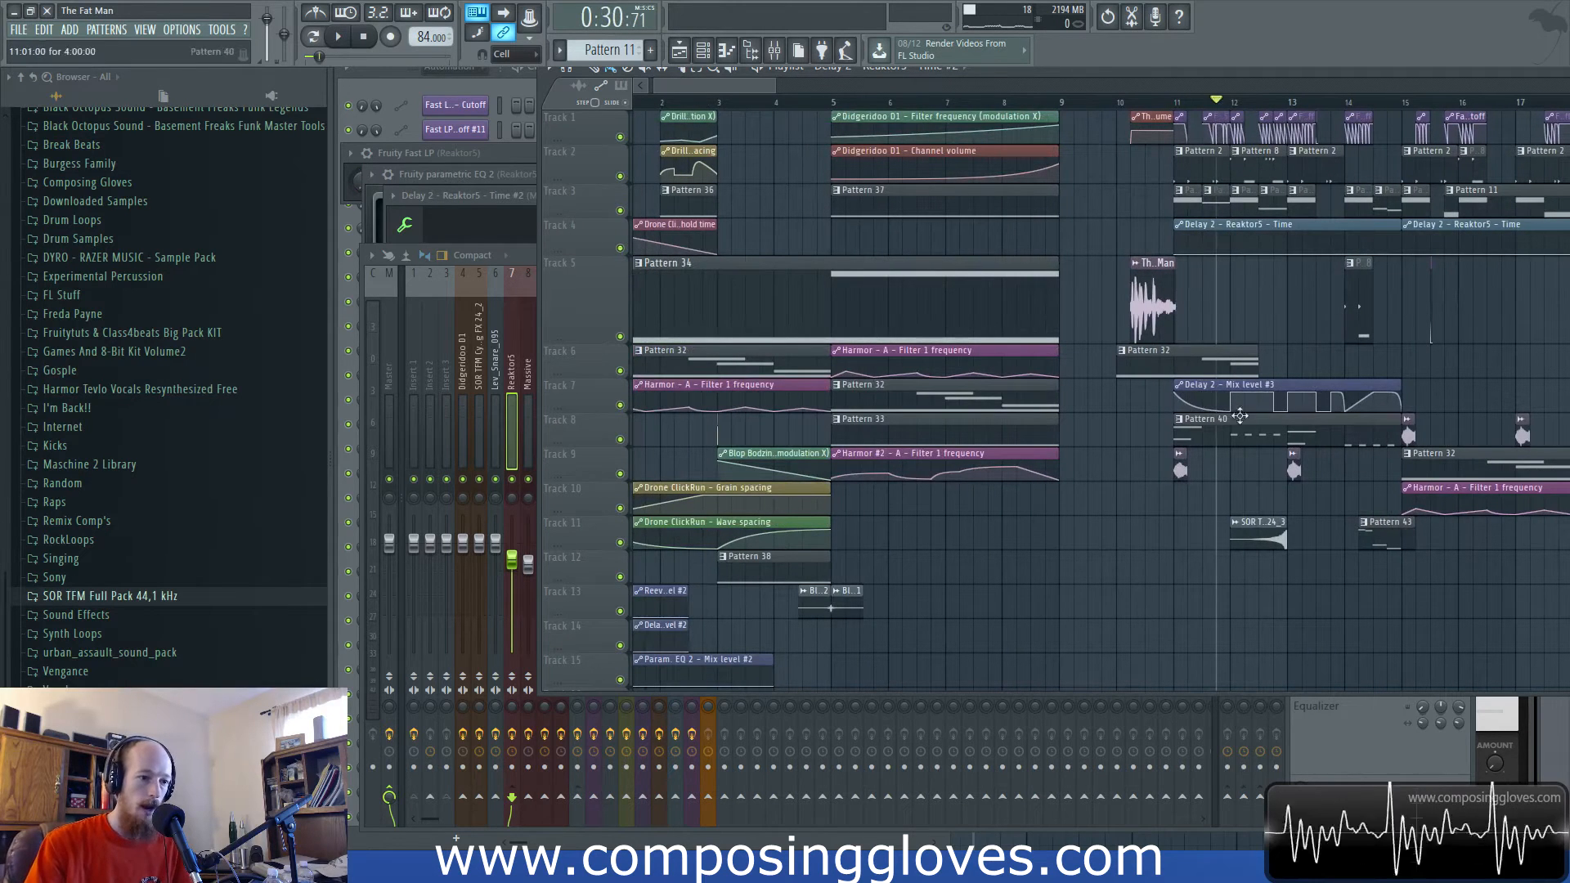
{"action": "scroll", "coordinate": [1321, 436], "scroll_direction": "down", "scroll_amount": 4}
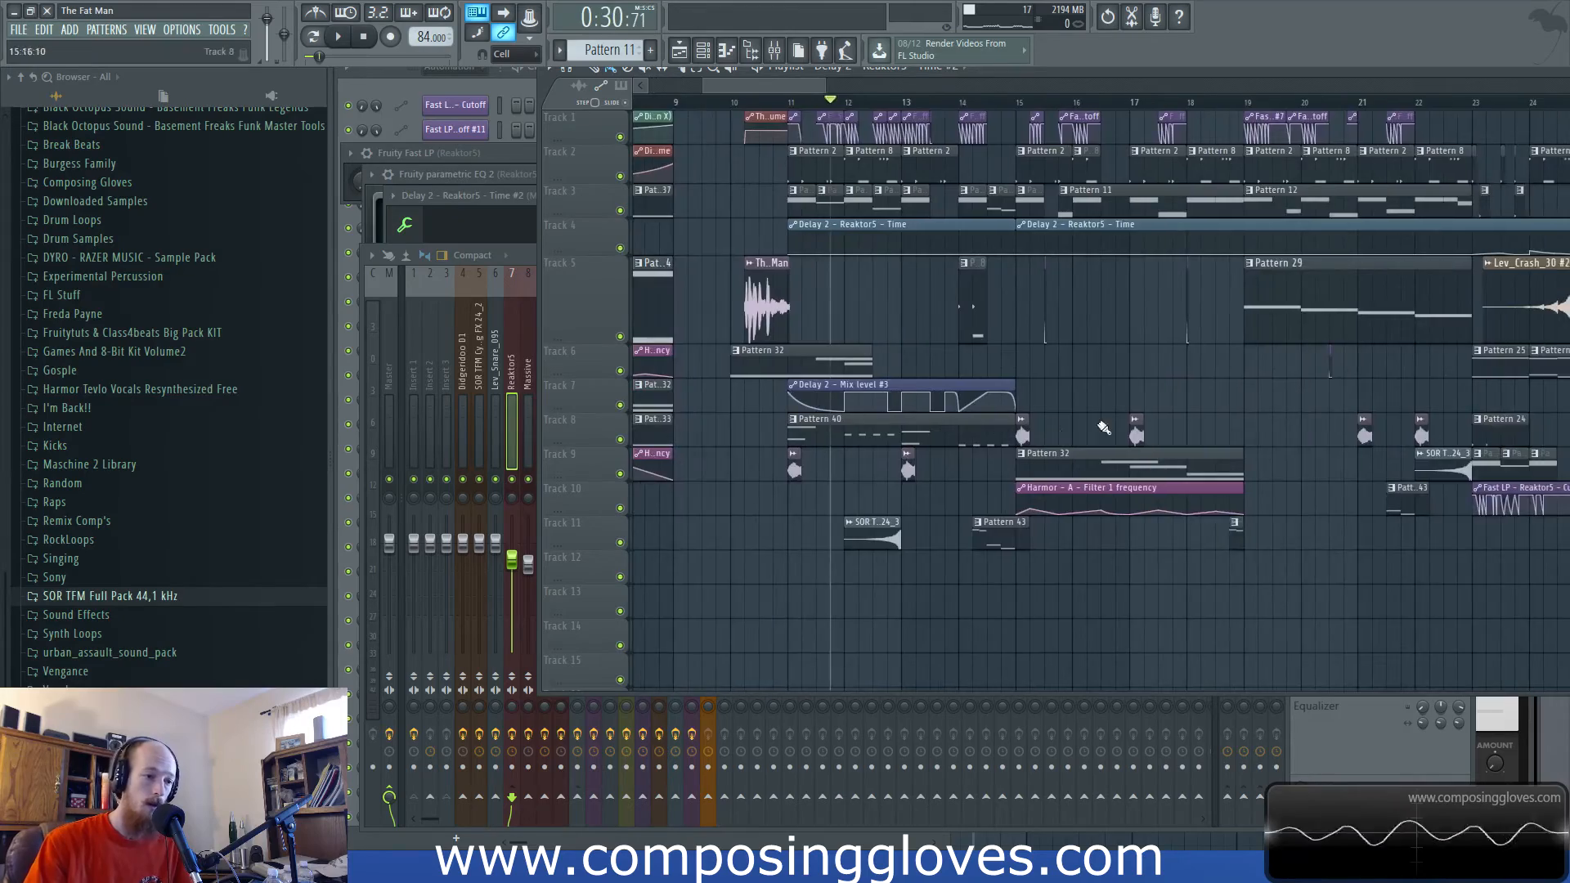
{"action": "scroll", "coordinate": [1193, 408], "scroll_direction": "down", "scroll_amount": 2}
{"action": "left_click_drag", "start_coordinate": [1194, 409], "coordinate": [1293, 446]}
{"action": "left_click_drag", "start_coordinate": [855, 401], "coordinate": [1174, 409]}
{"action": "scroll", "coordinate": [924, 420], "scroll_direction": "up", "scroll_amount": 5}
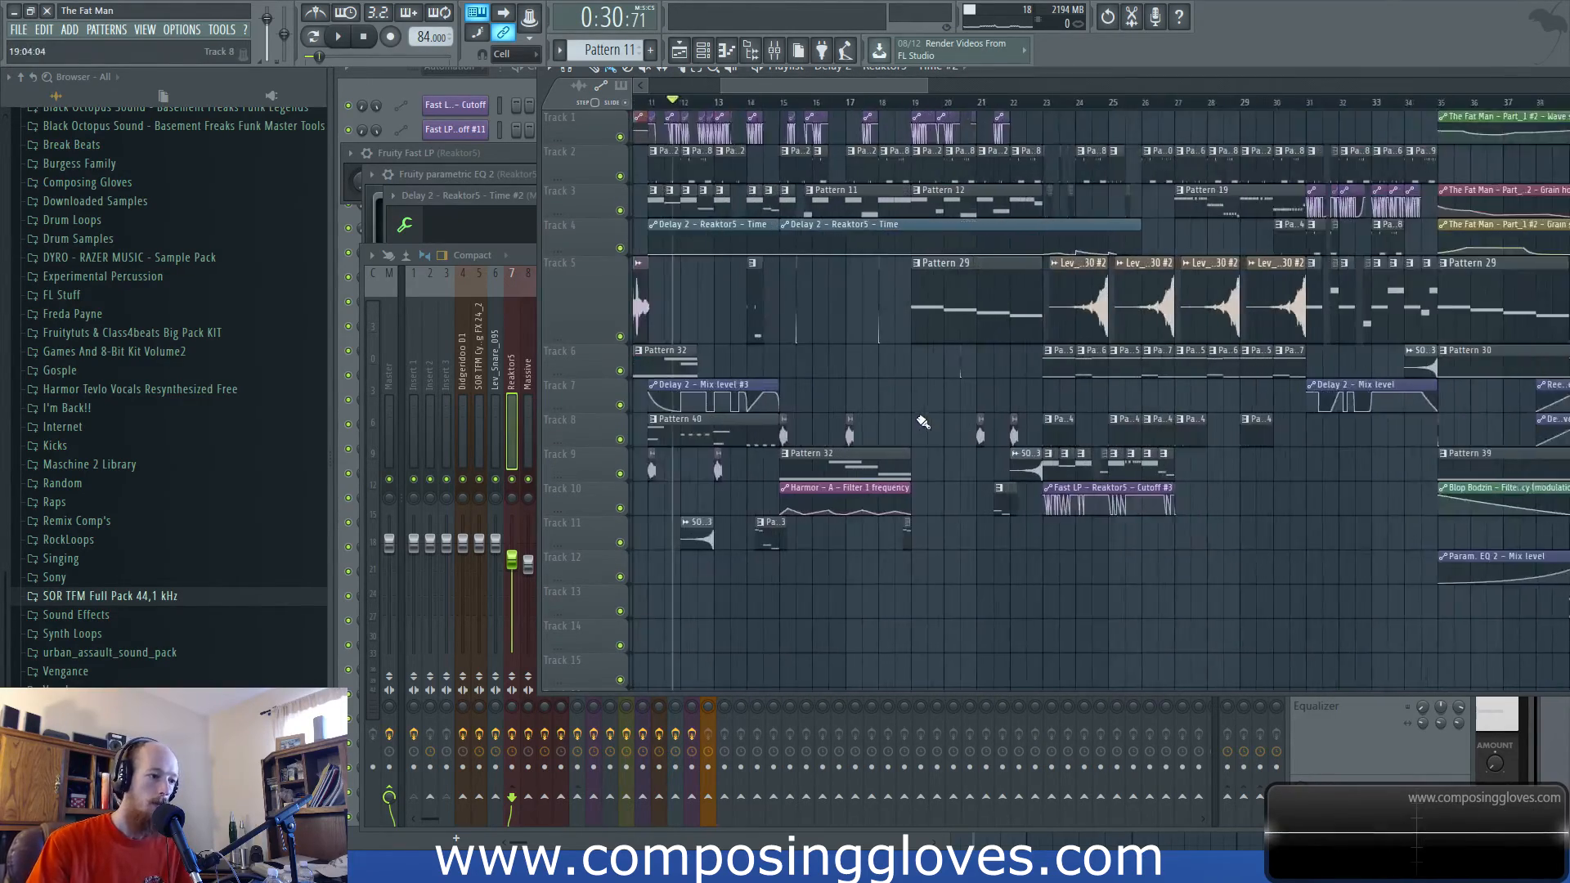
{"action": "left_click_drag", "start_coordinate": [773, 380], "coordinate": [1004, 404]}
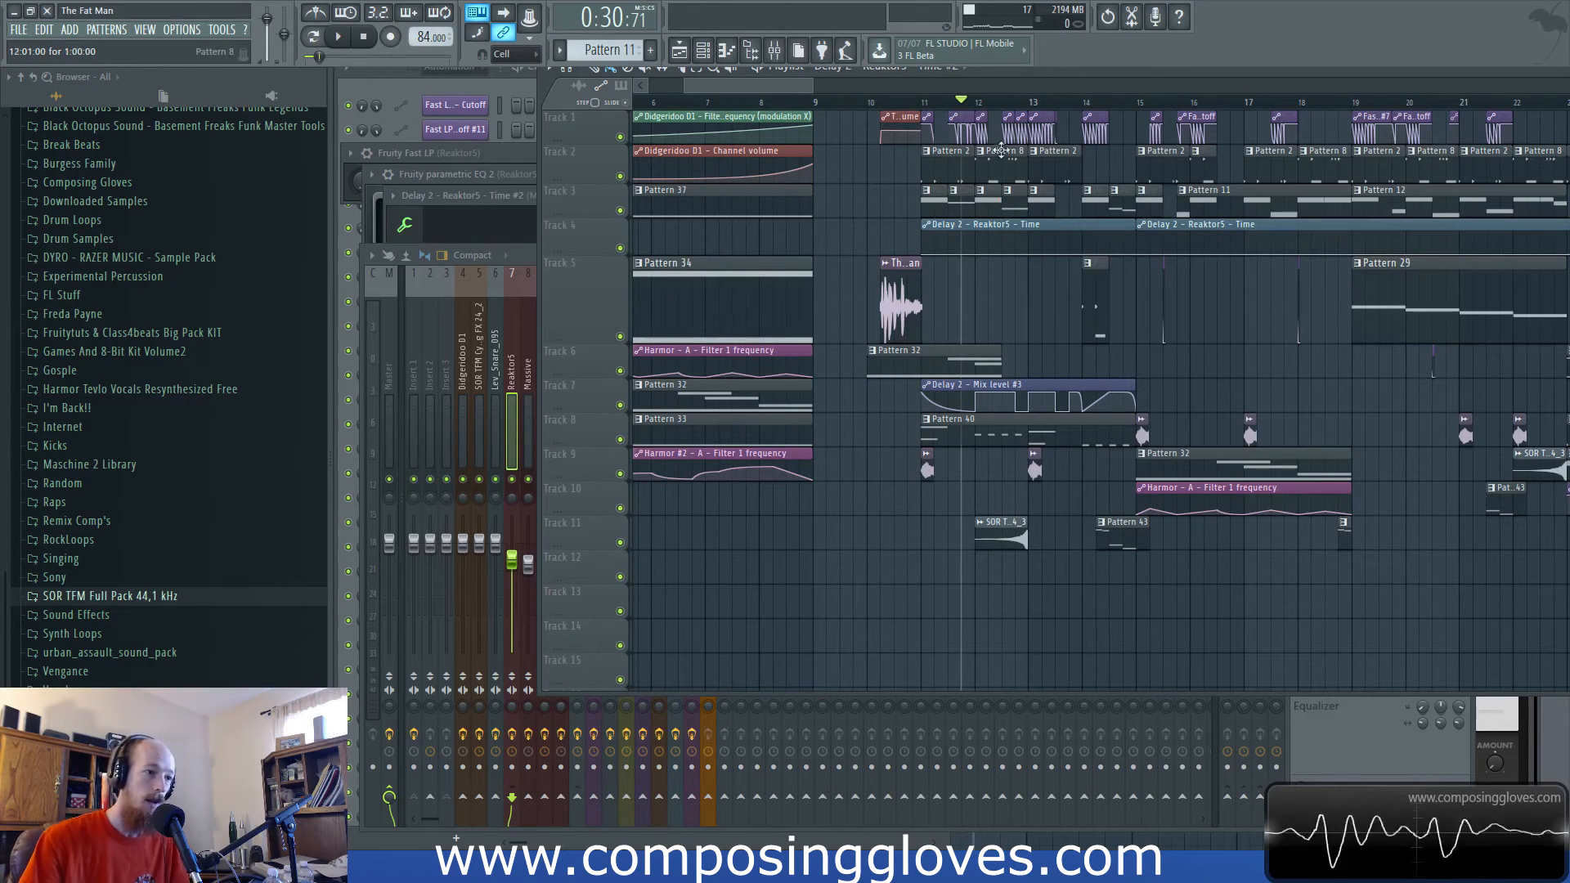
Place the playhead at bar 11 and examine the Delay 2 - Mix level #3 automation clip on track 7.
{"action": "left_click", "coordinate": [922, 104]}
{"action": "scroll", "coordinate": [984, 418], "scroll_direction": "up", "scroll_amount": 3}
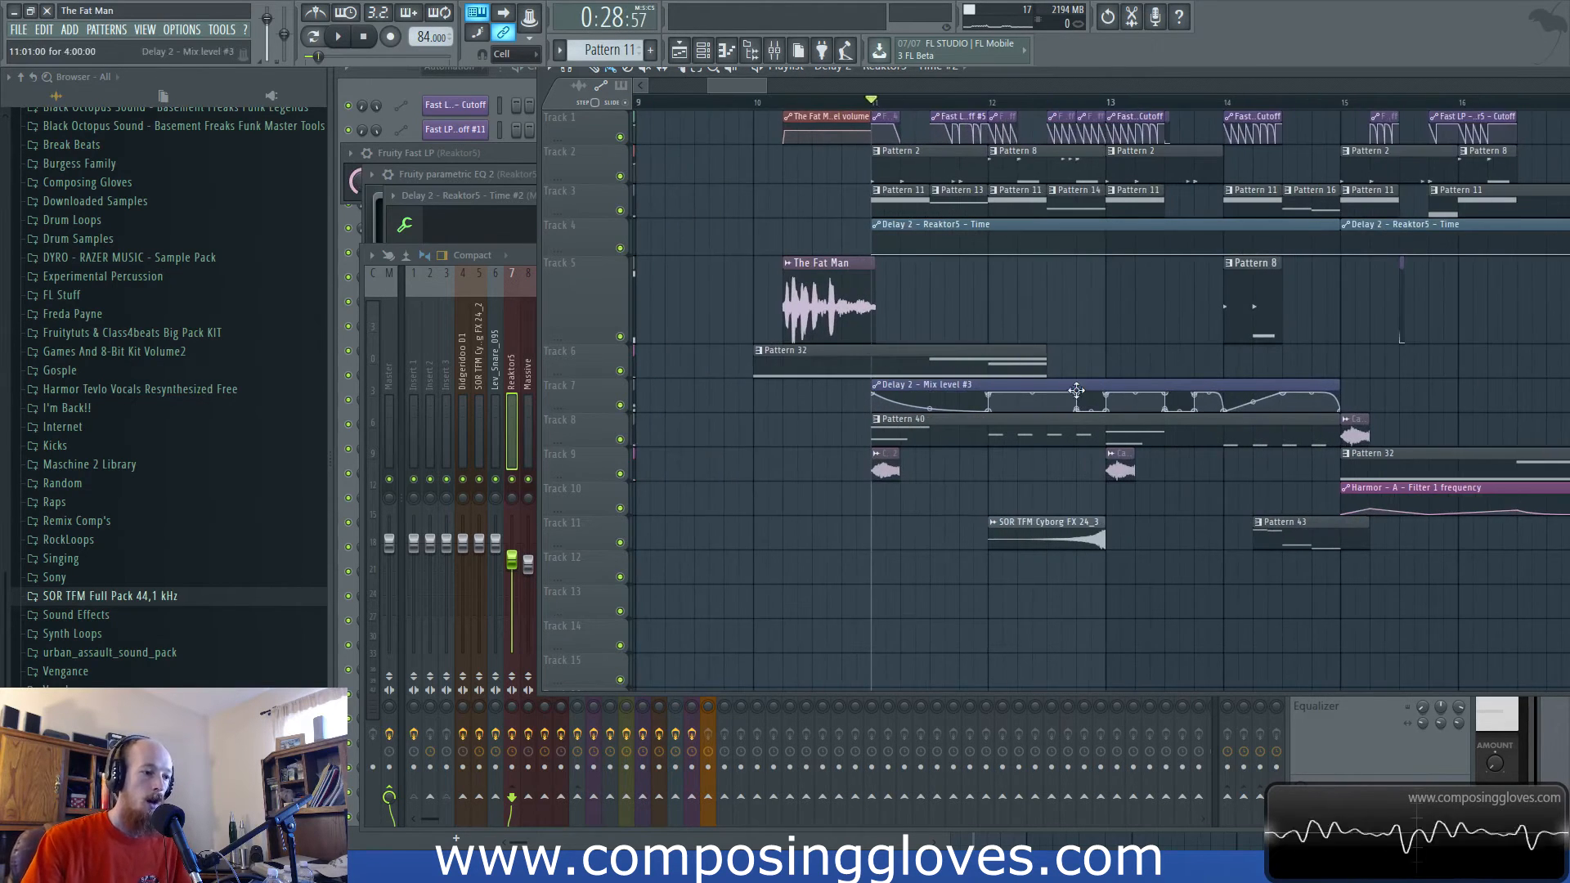
{"action": "left_click_drag", "start_coordinate": [1175, 393], "coordinate": [690, 385]}
{"action": "left_click_drag", "start_coordinate": [1513, 360], "coordinate": [825, 384]}
Select all clips of the section from bar 35 to about bar 43 on tracks 1 to 13 and inspect them.
{"action": "scroll", "coordinate": [1062, 400], "scroll_direction": "down", "scroll_amount": 4}
{"action": "scroll", "coordinate": [1065, 402], "scroll_direction": "down", "scroll_amount": 4}
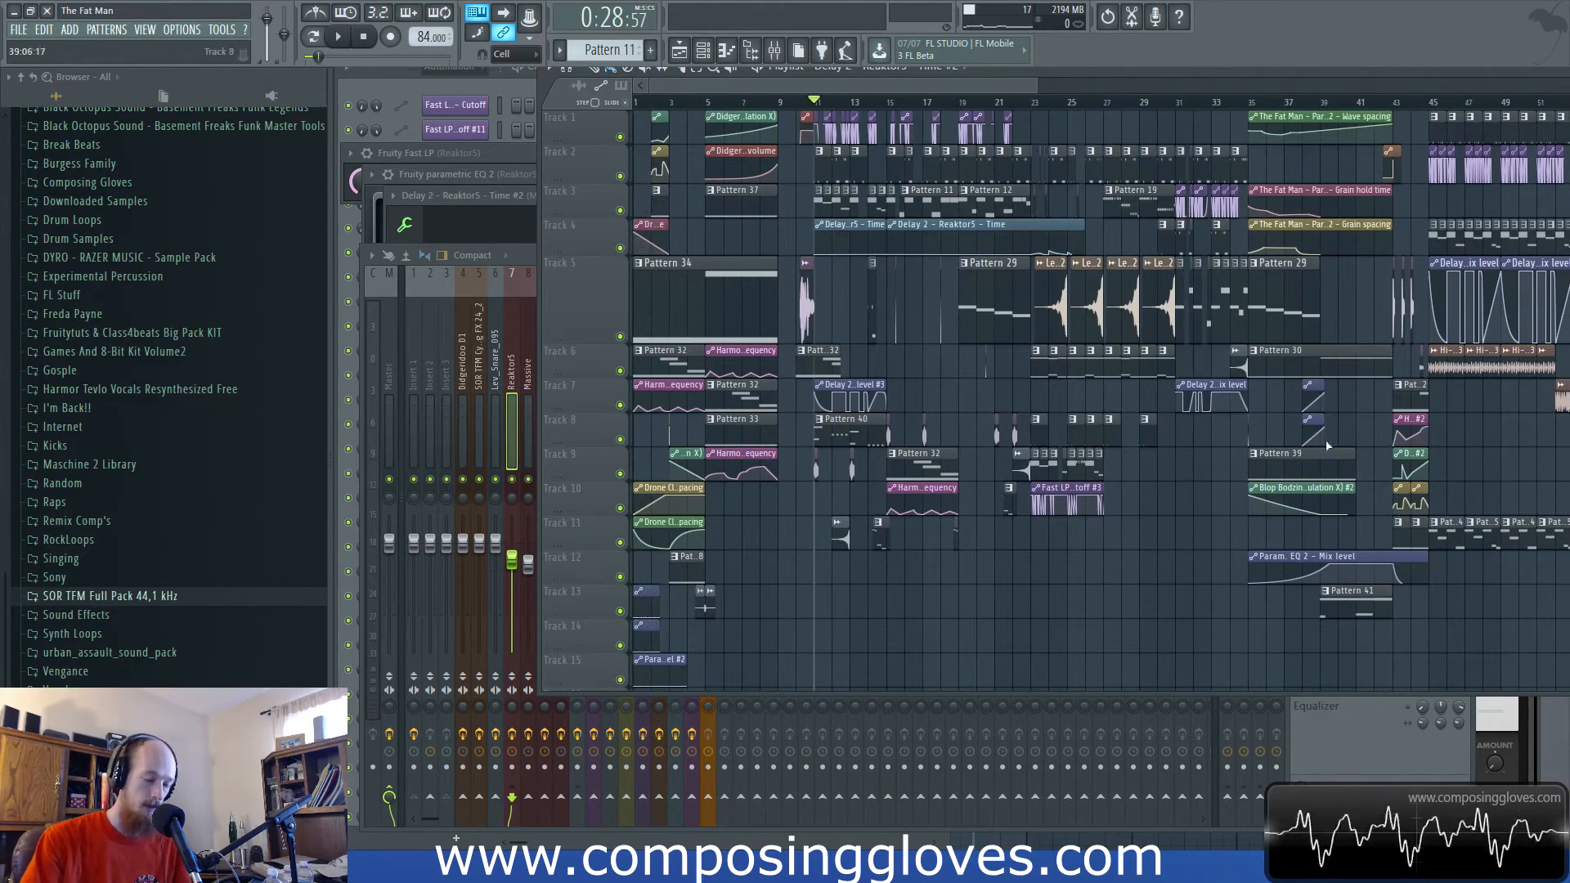
{"action": "left_click_drag", "start_coordinate": [1284, 133], "coordinate": [1390, 622]}
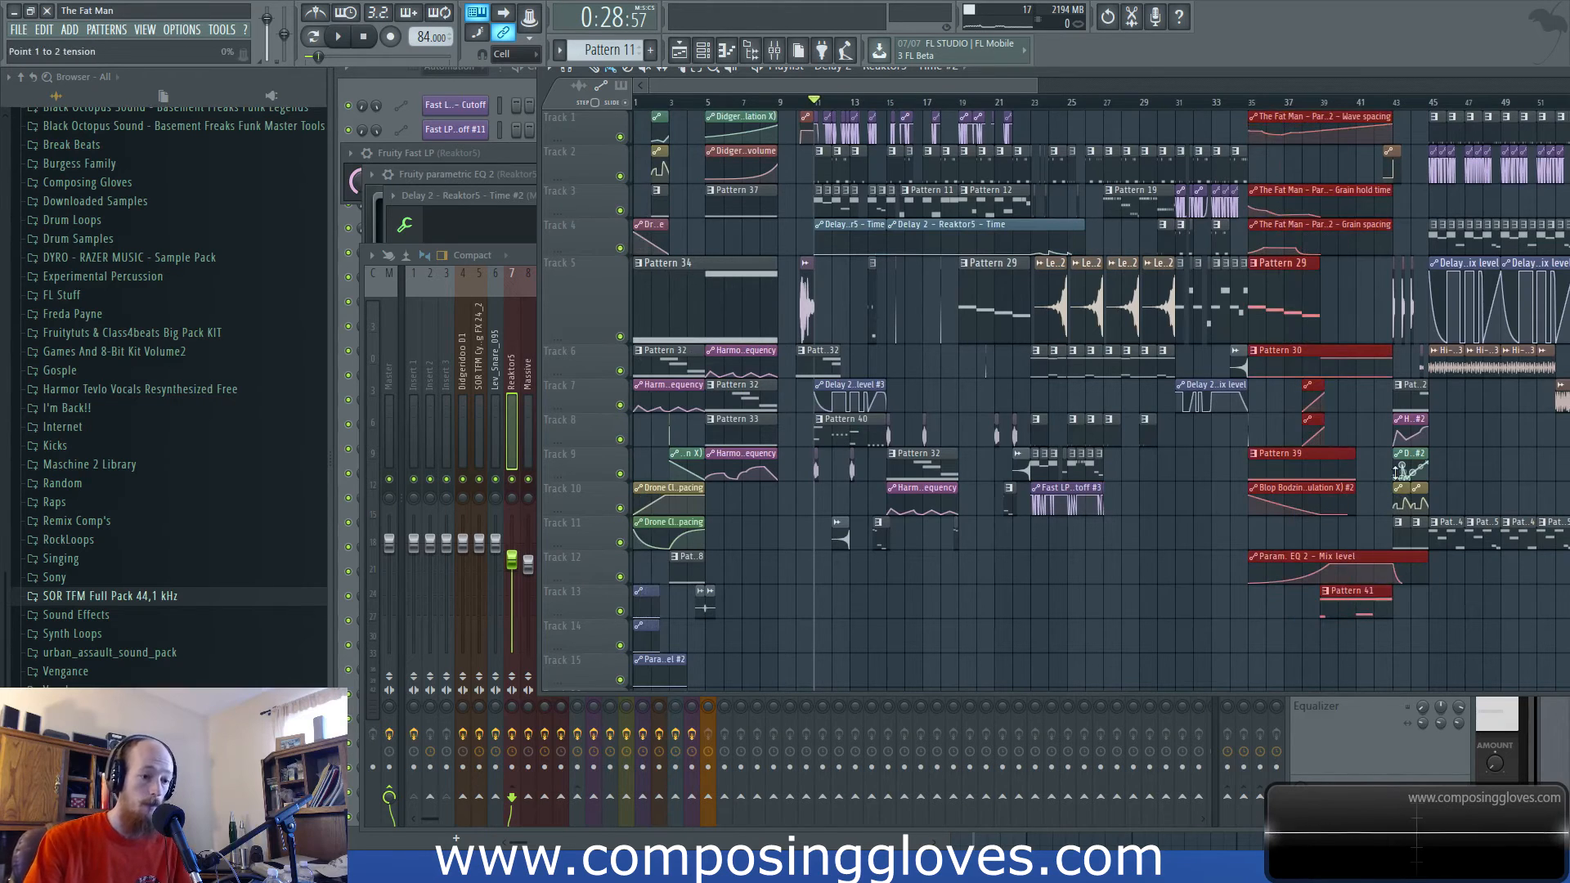
{"action": "scroll", "coordinate": [1339, 417], "scroll_direction": "up", "scroll_amount": 8}
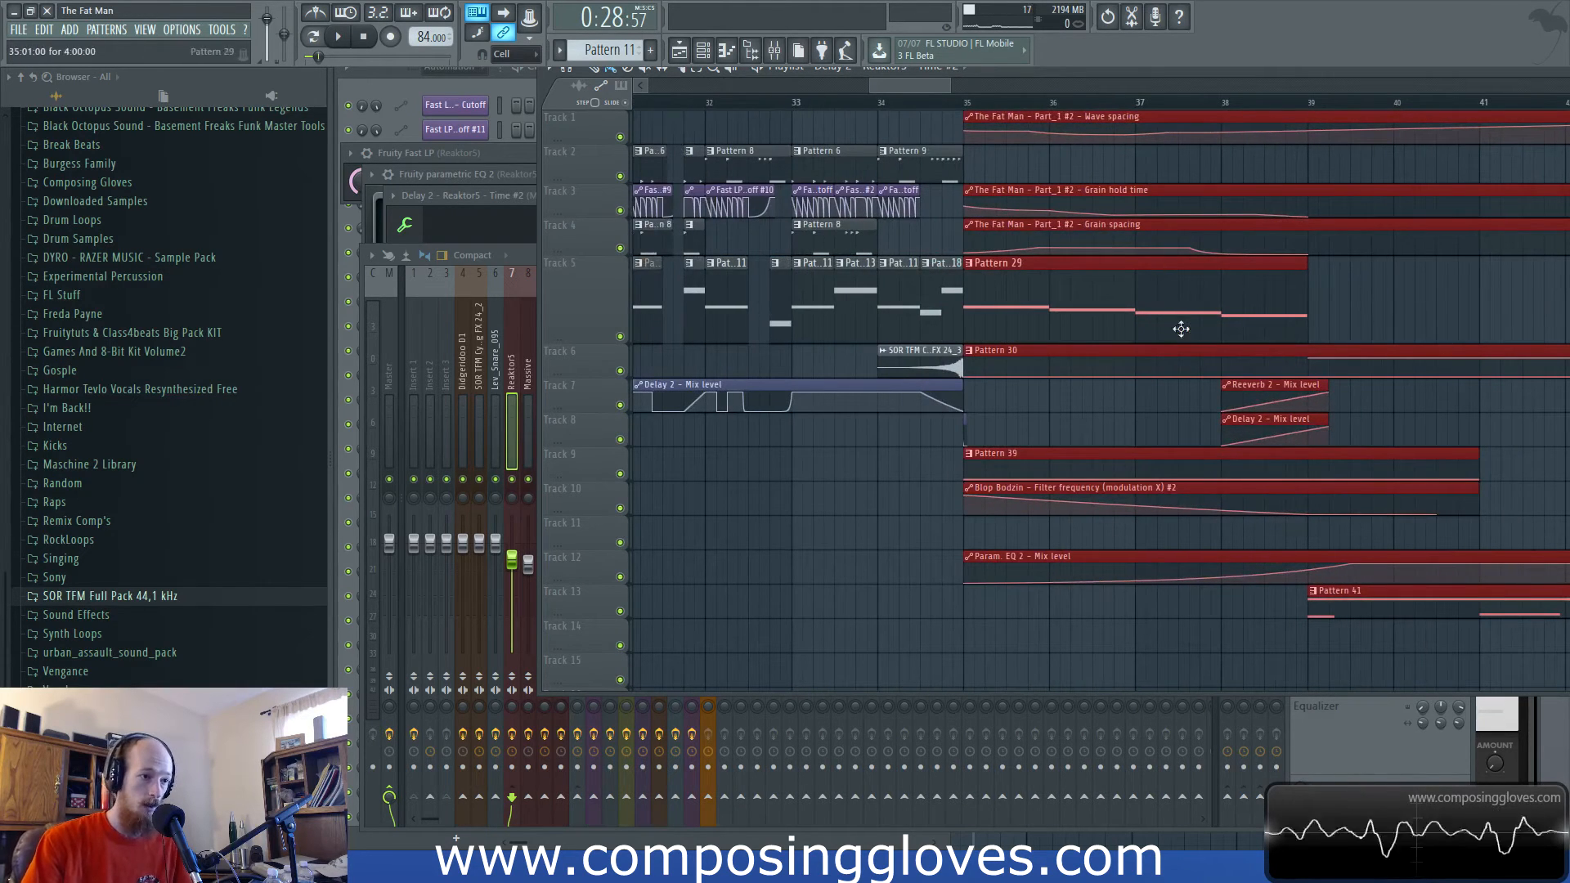
{"action": "scroll", "coordinate": [1337, 210], "scroll_direction": "down", "scroll_amount": 8}
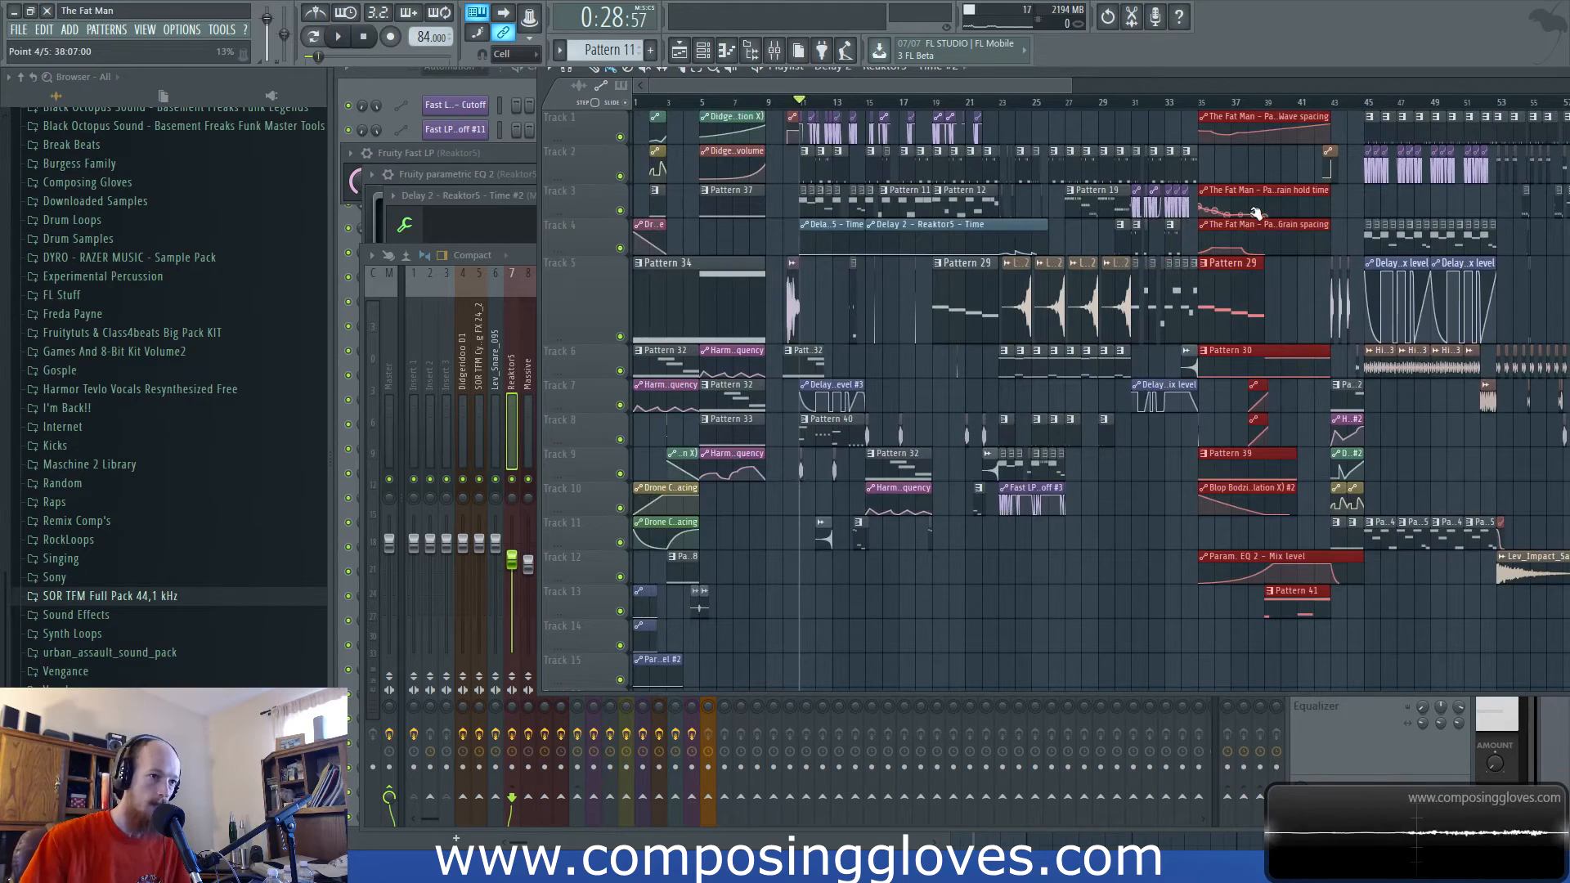
Play the selected section briefly from bar 35, then stop playback.
{"action": "left_click", "coordinate": [1210, 110]}
{"action": "scroll", "coordinate": [1401, 350], "scroll_direction": "up", "scroll_amount": 8}
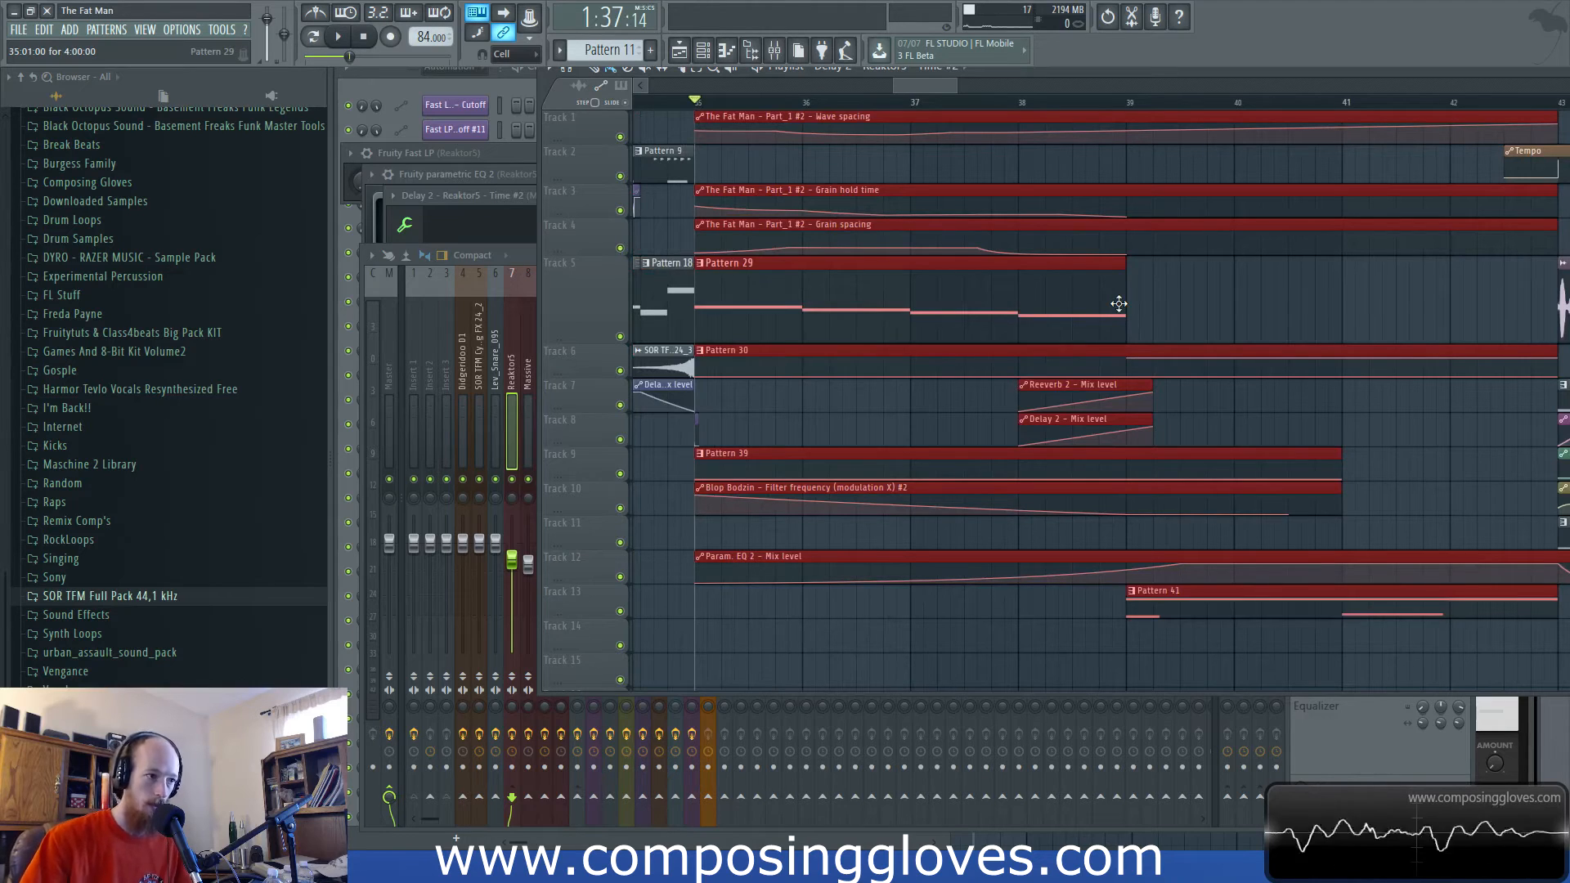
{"action": "key", "text": "space"}
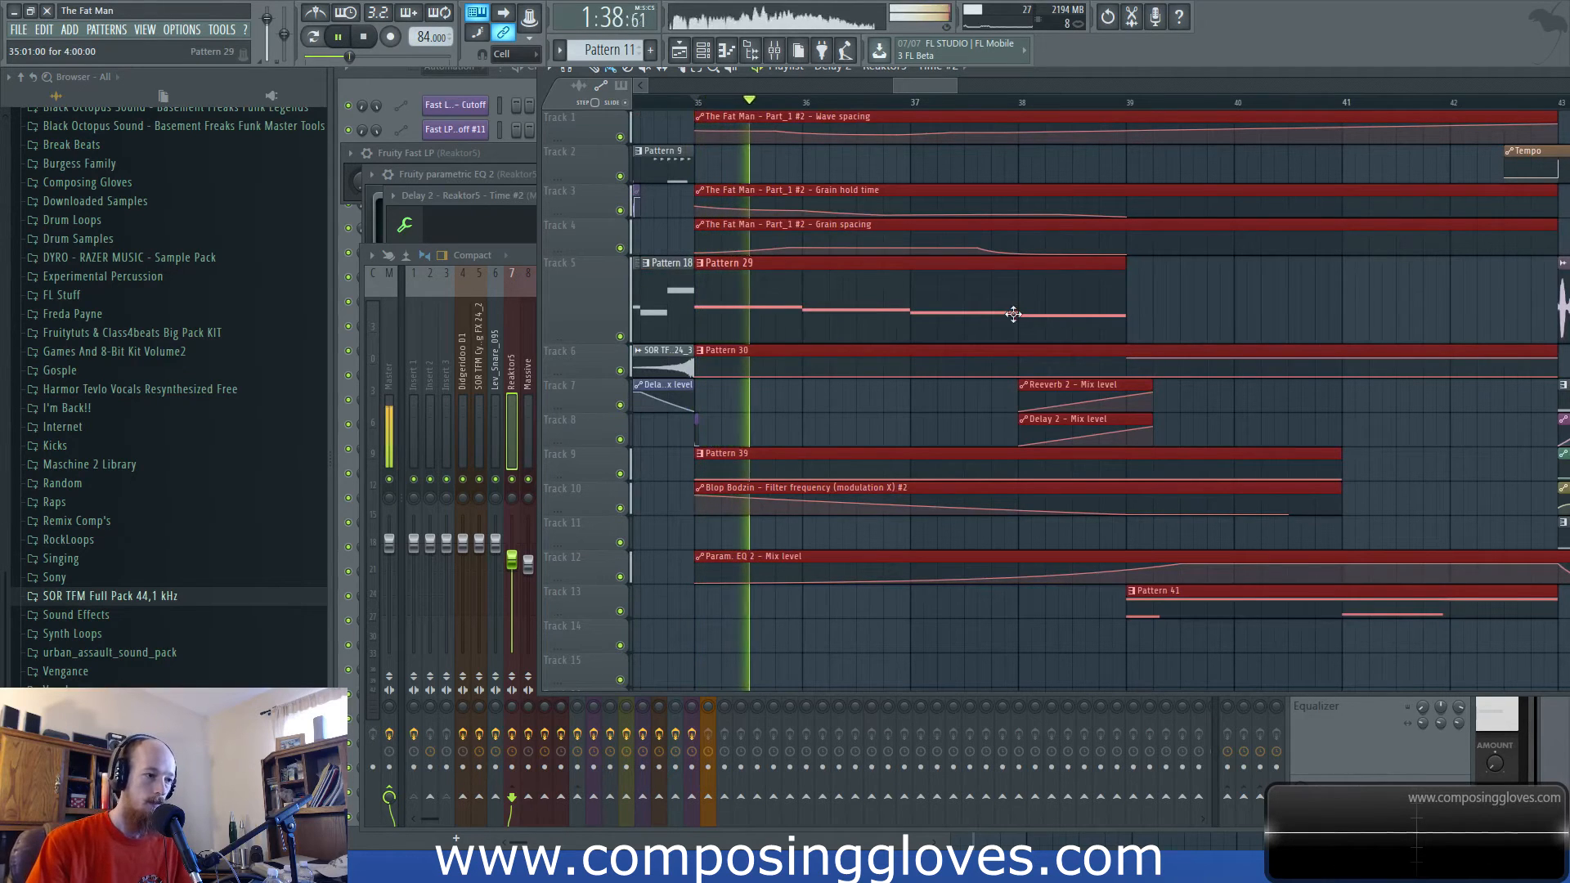
{"action": "key", "text": "space"}
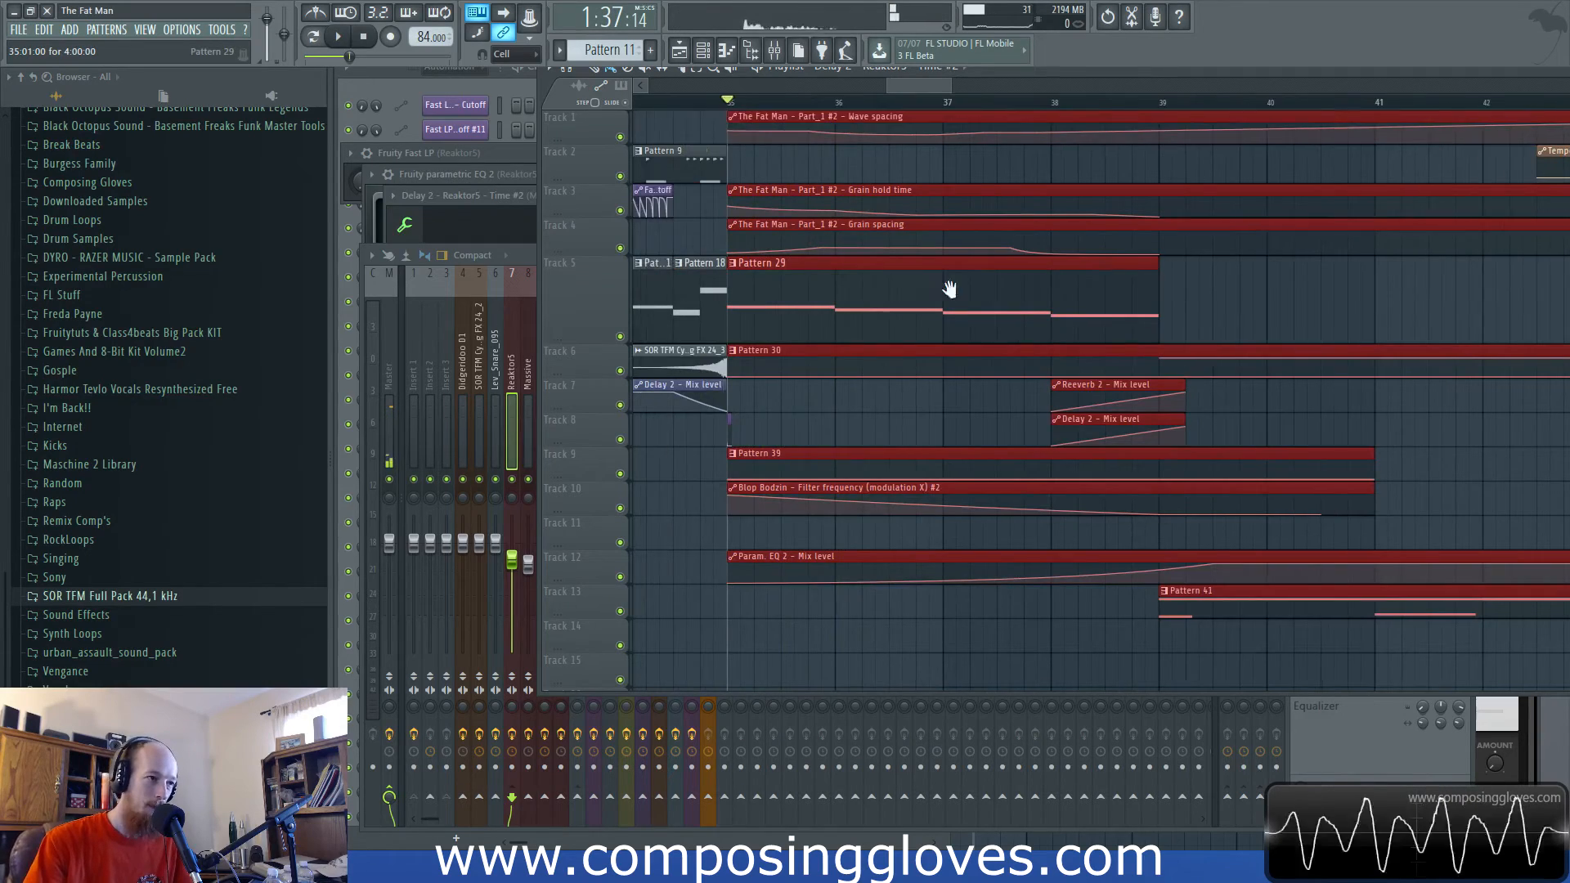
Return the playhead to bar 11 and examine the short bass pattern and automation clips that follow it.
{"action": "scroll", "coordinate": [940, 307], "scroll_direction": "left", "scroll_amount": 8}
{"action": "scroll", "coordinate": [1016, 326], "scroll_direction": "down", "scroll_amount": 6}
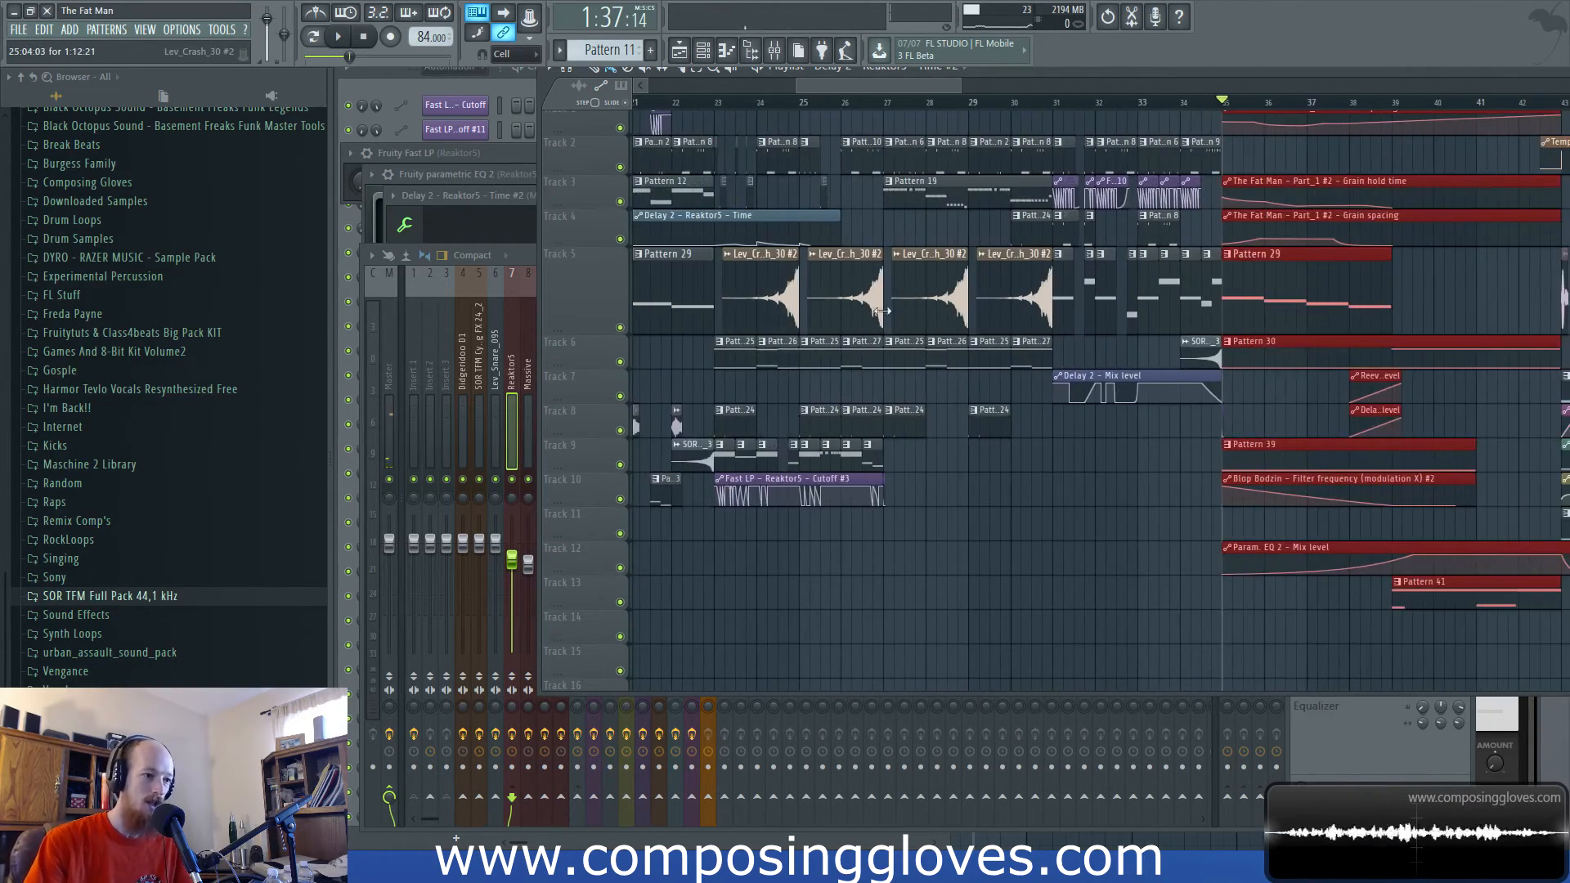
{"action": "left_click", "coordinate": [776, 102]}
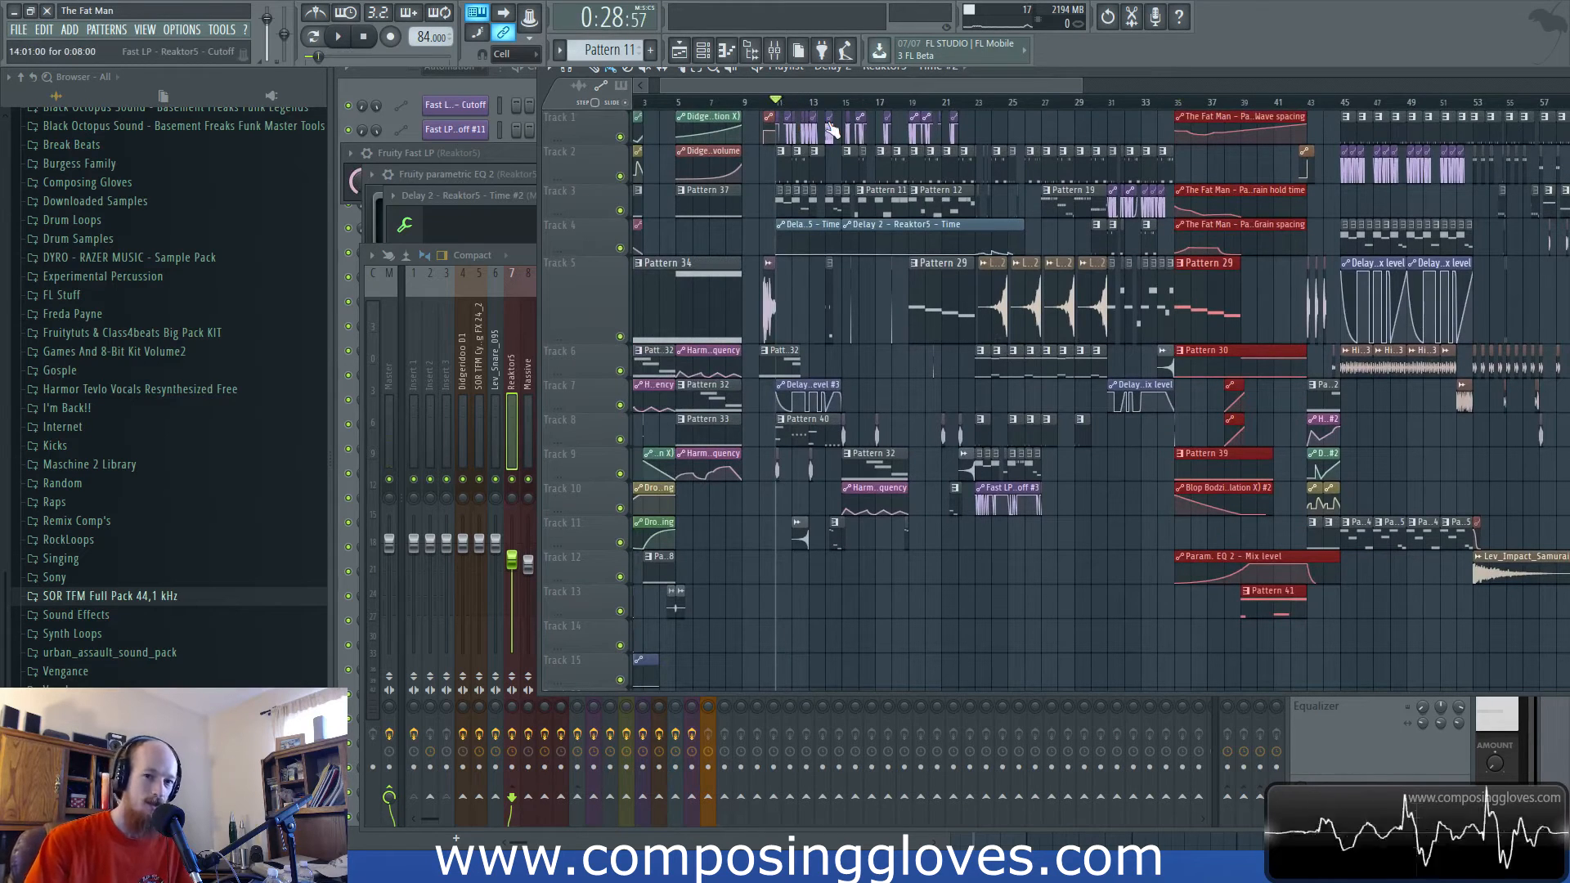
{"action": "scroll", "coordinate": [1104, 246], "scroll_direction": "up", "scroll_amount": 5}
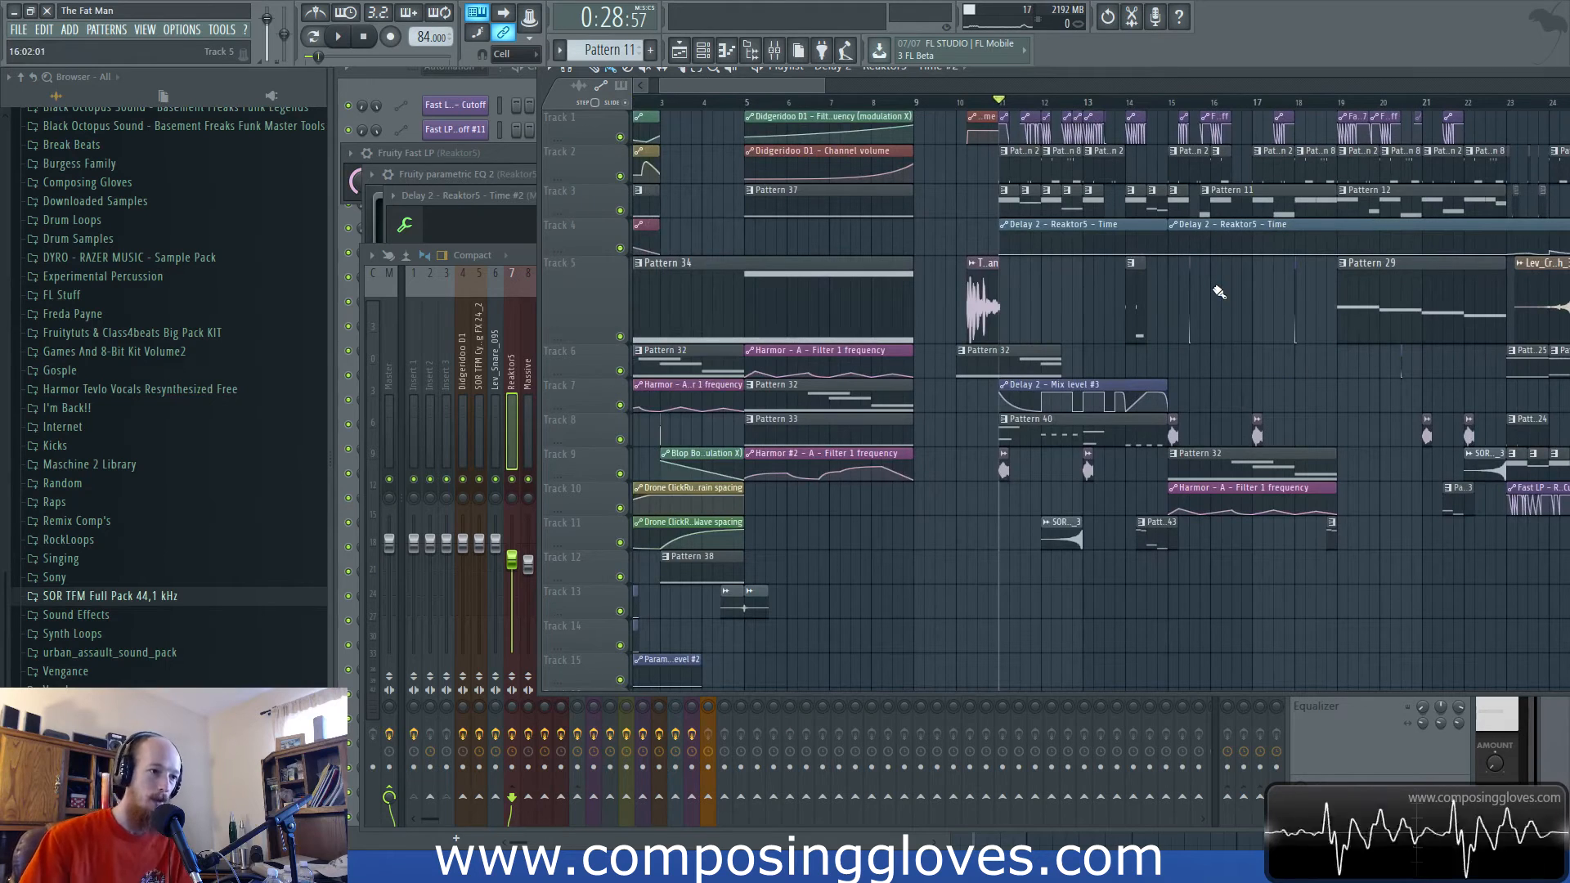
{"action": "scroll", "coordinate": [1218, 291], "scroll_direction": "up", "scroll_amount": 4}
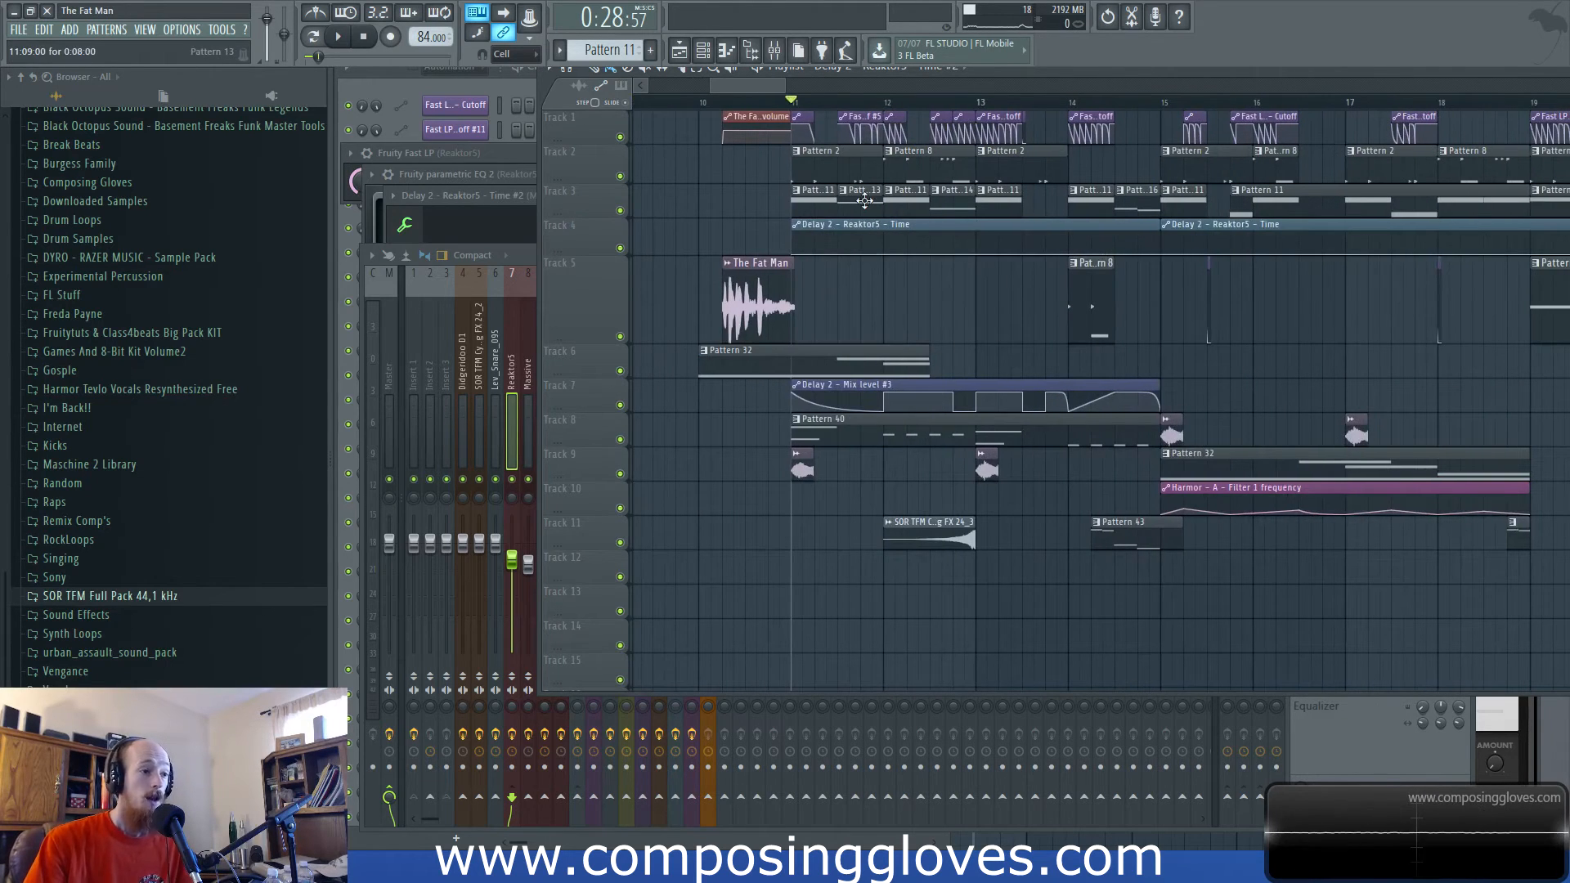
Open Pattern 2 from track 2 and play it briefly on its own in pattern mode.
{"action": "double_click", "coordinate": [830, 163]}
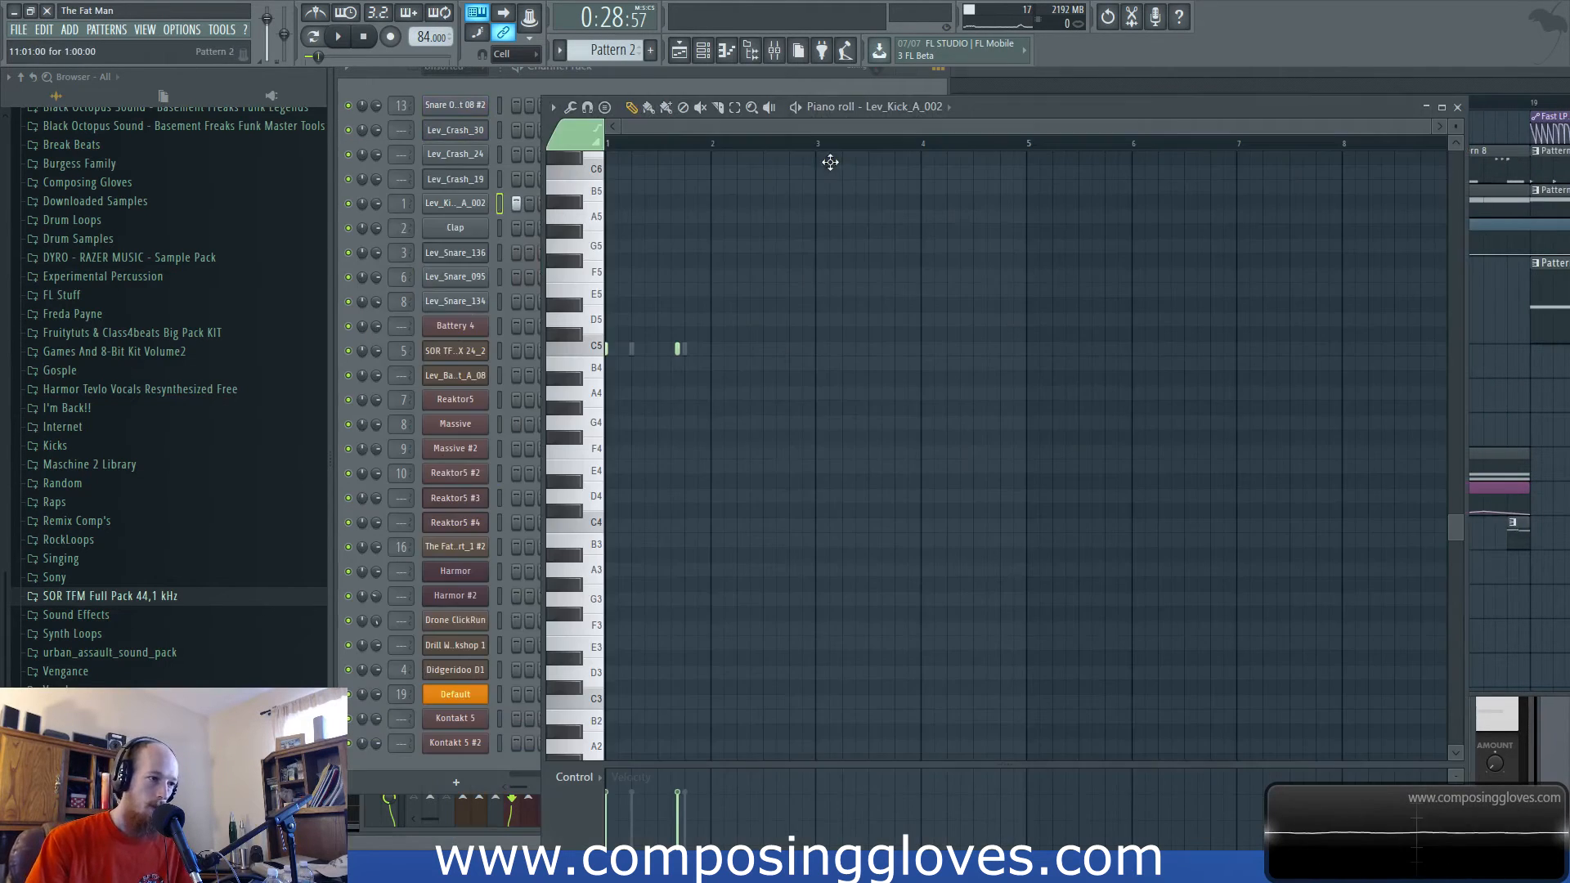
{"action": "left_click", "coordinate": [478, 81]}
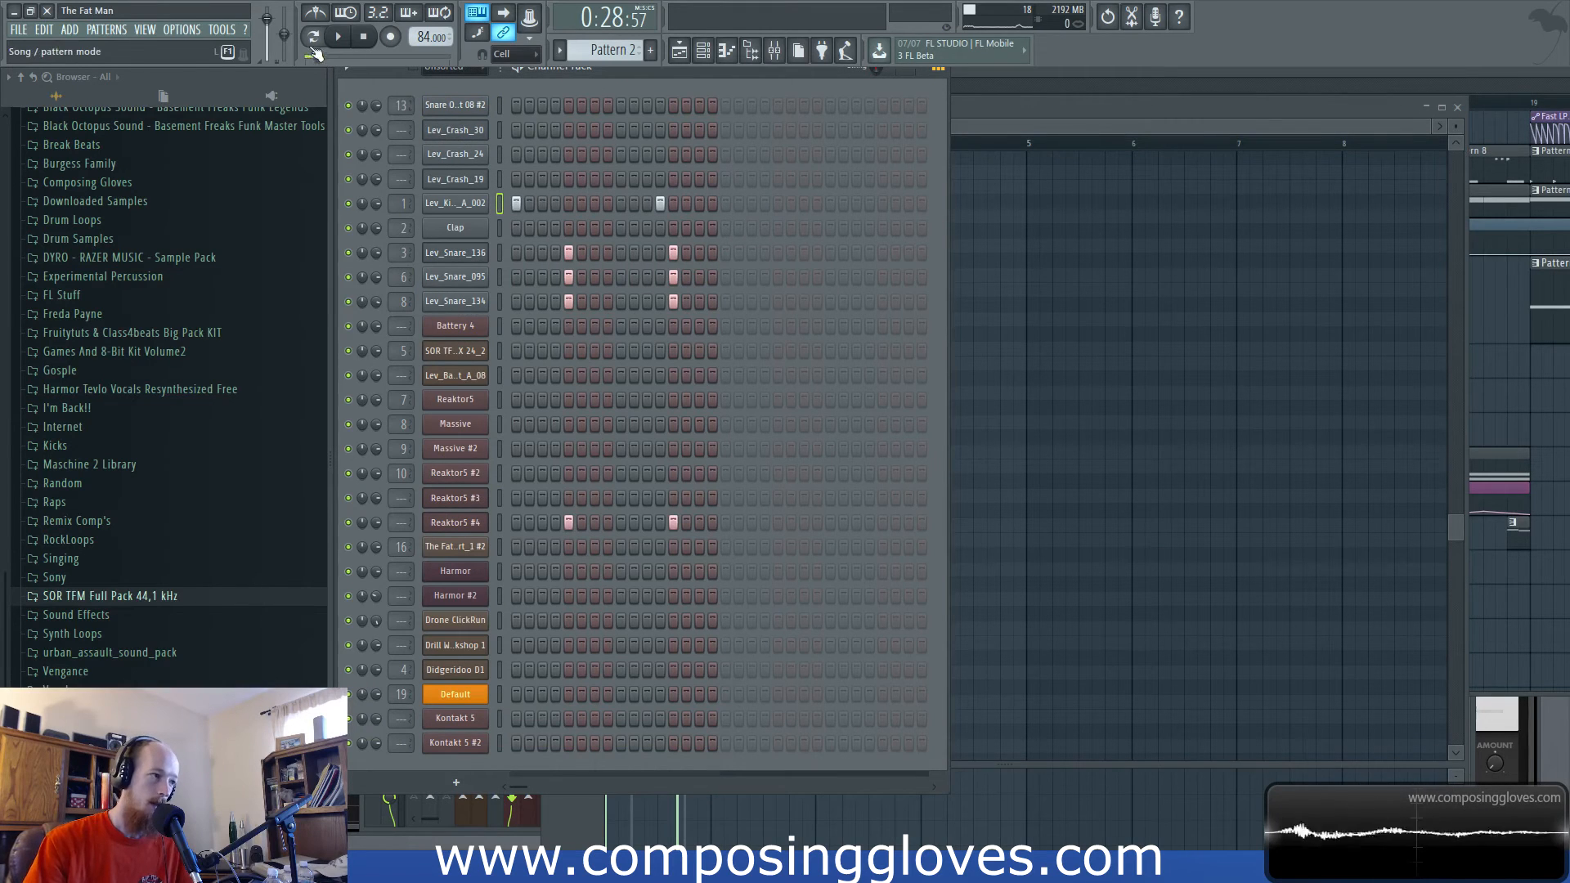
{"action": "left_click", "coordinate": [342, 38]}
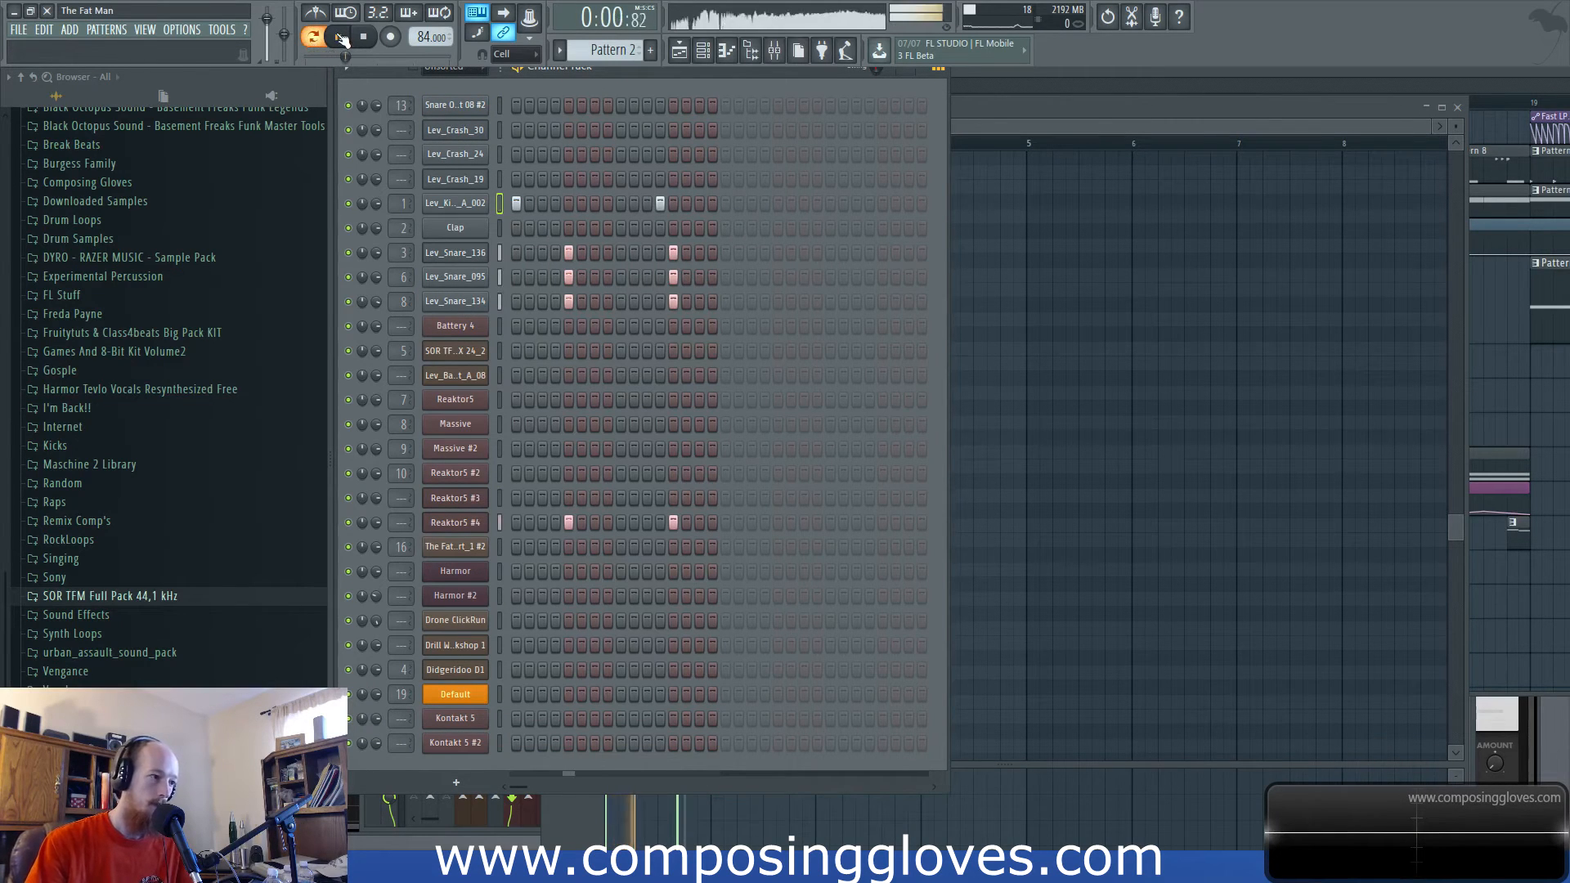
{"action": "left_click", "coordinate": [364, 39]}
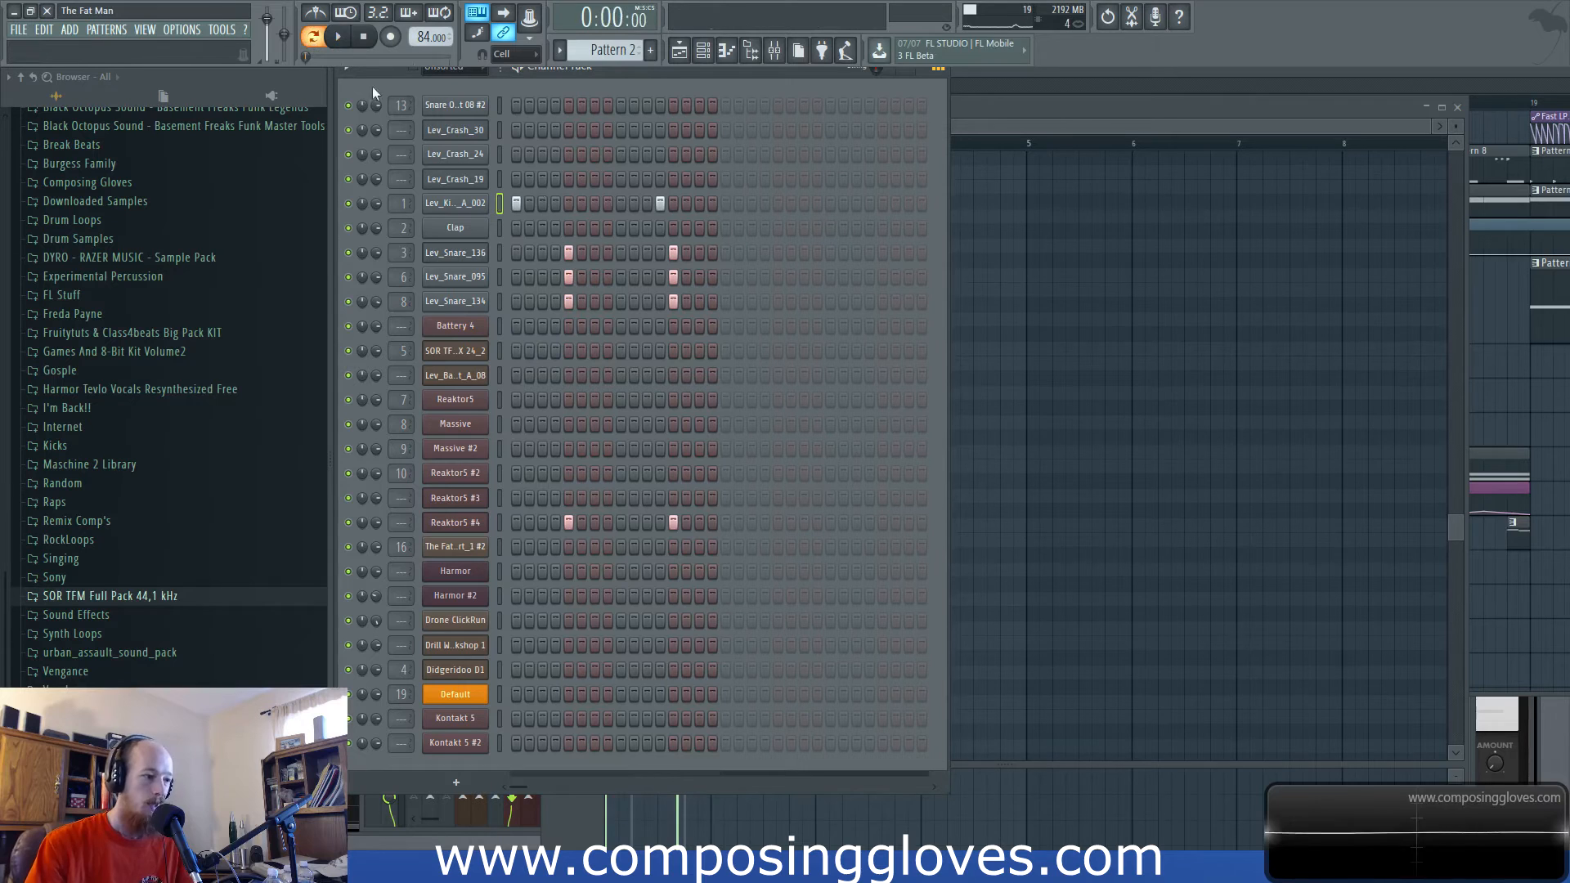
Inspect and audition the layered snare samples Lev_Snare_136, Lev_Snare_095 and Lev_Snare_134 used in Pattern 2.
{"action": "left_click", "coordinate": [1163, 78]}
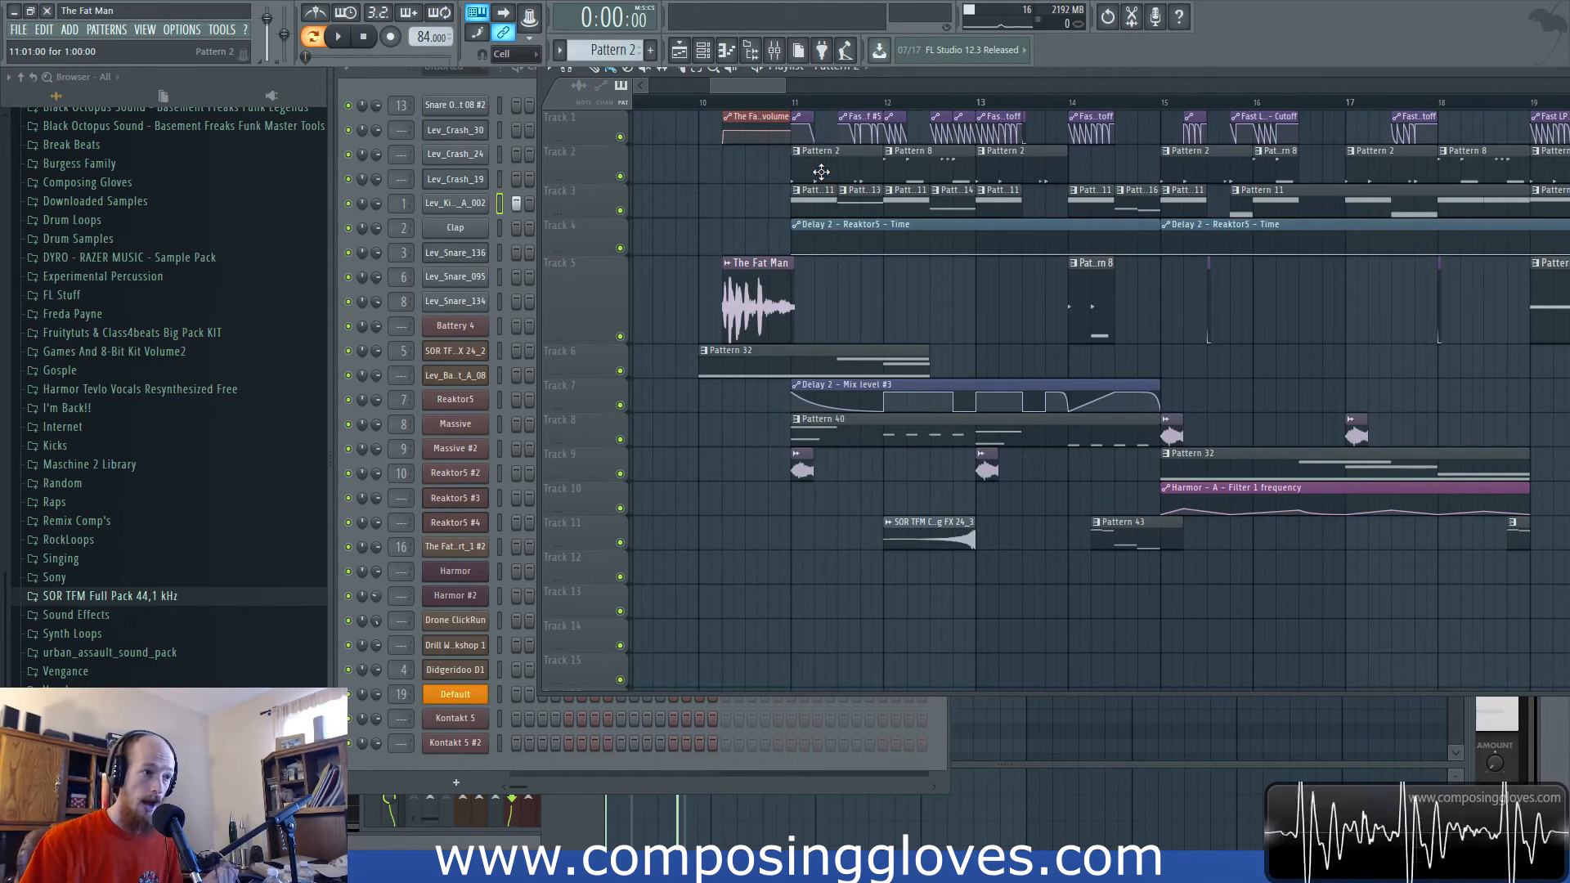
{"action": "left_click", "coordinate": [471, 87]}
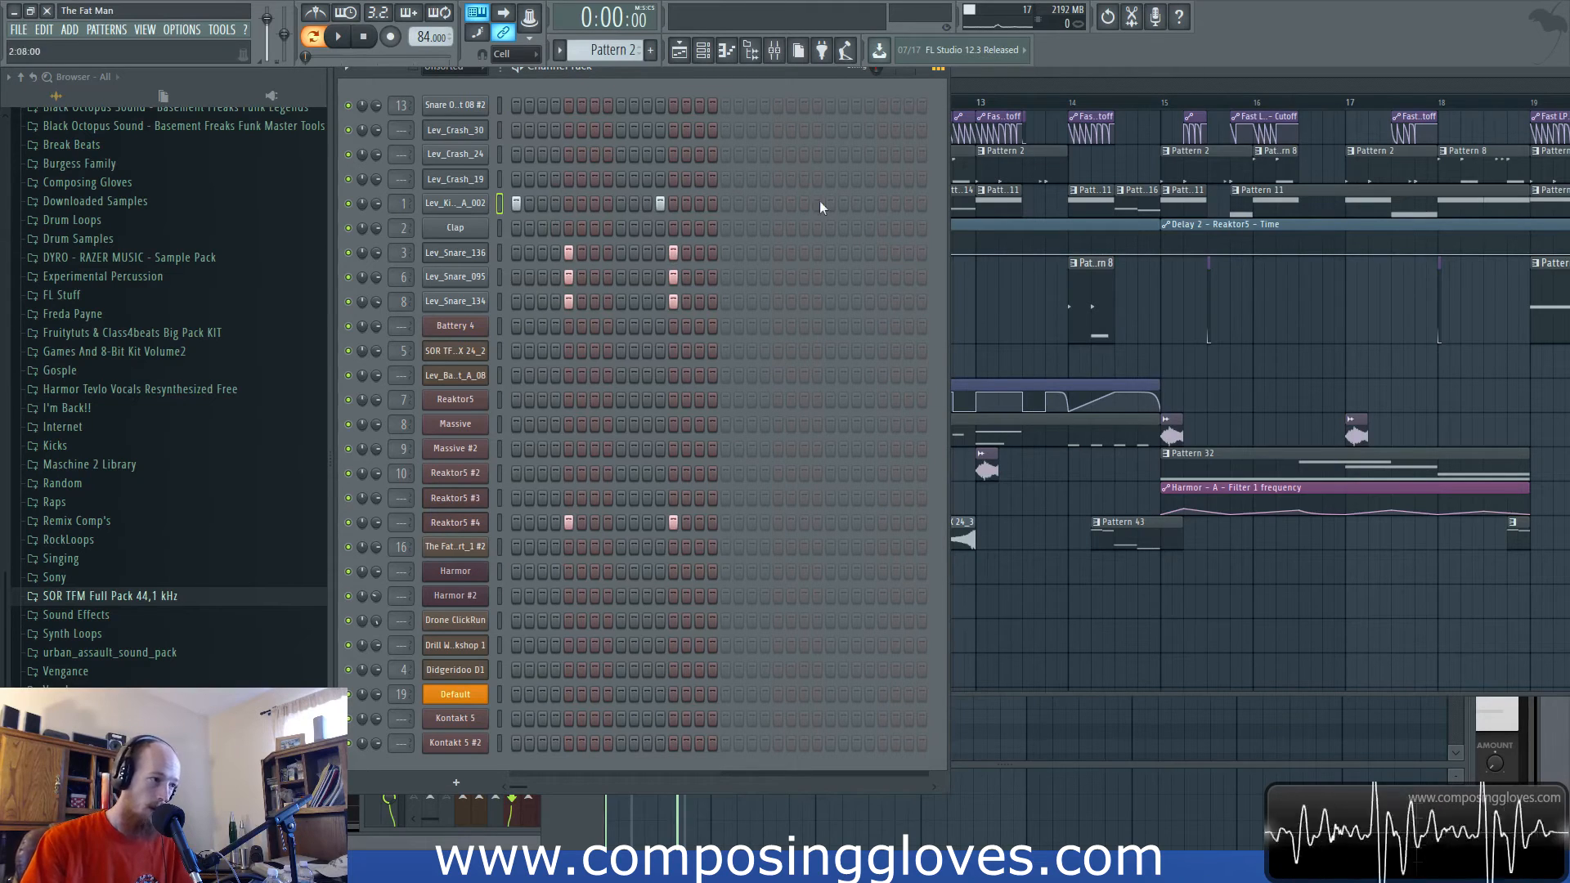
{"action": "left_click", "coordinate": [455, 252]}
{"action": "left_click", "coordinate": [1103, 511]}
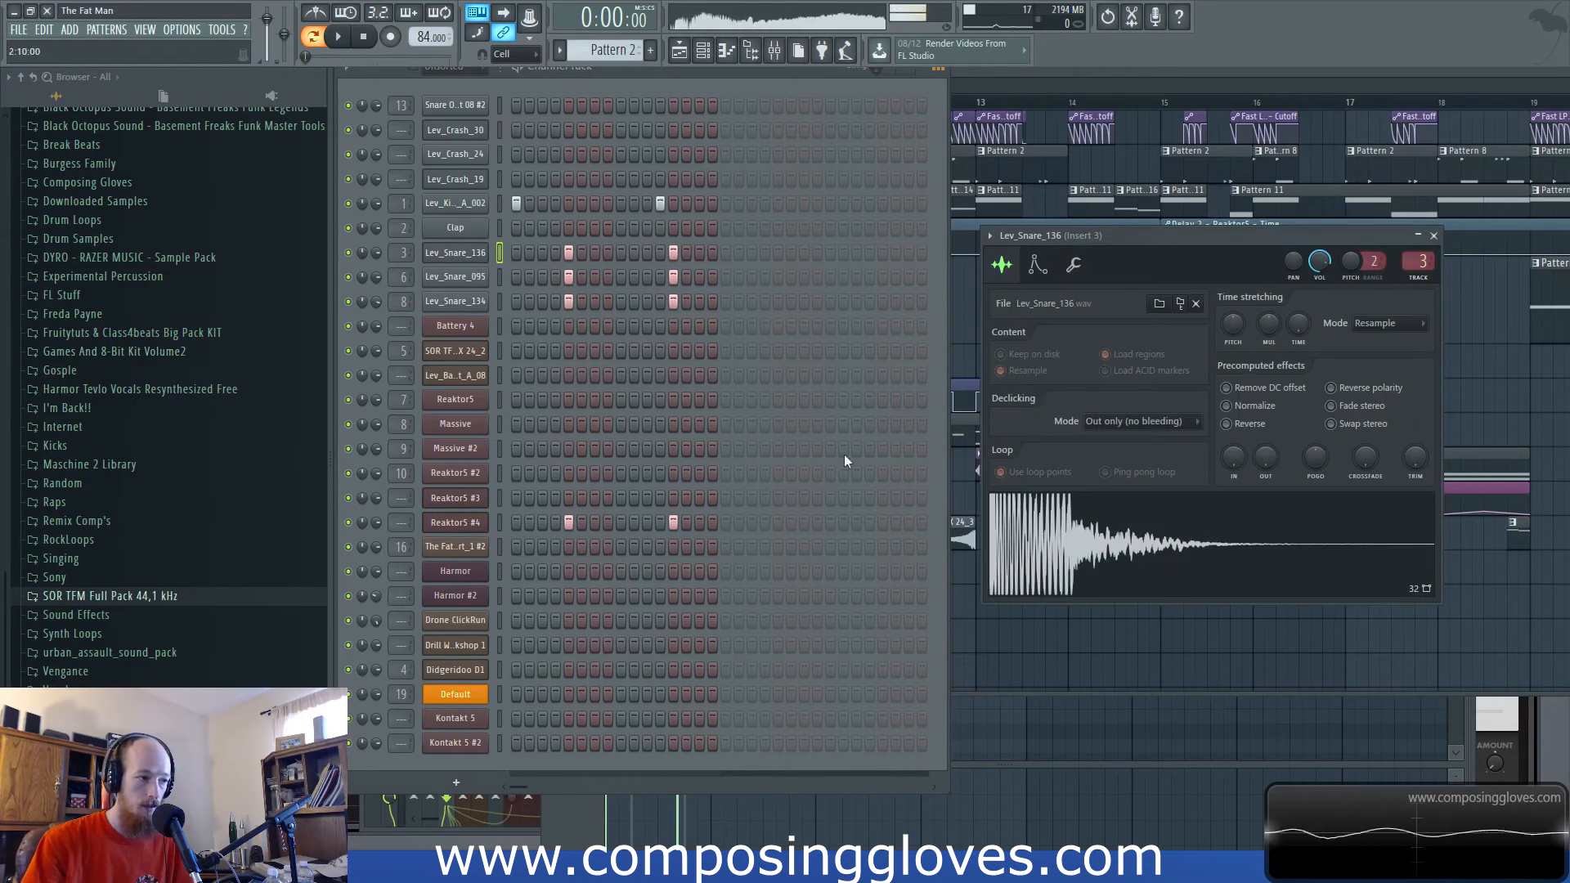
{"action": "left_click", "coordinate": [471, 279]}
{"action": "left_click", "coordinate": [1138, 468]}
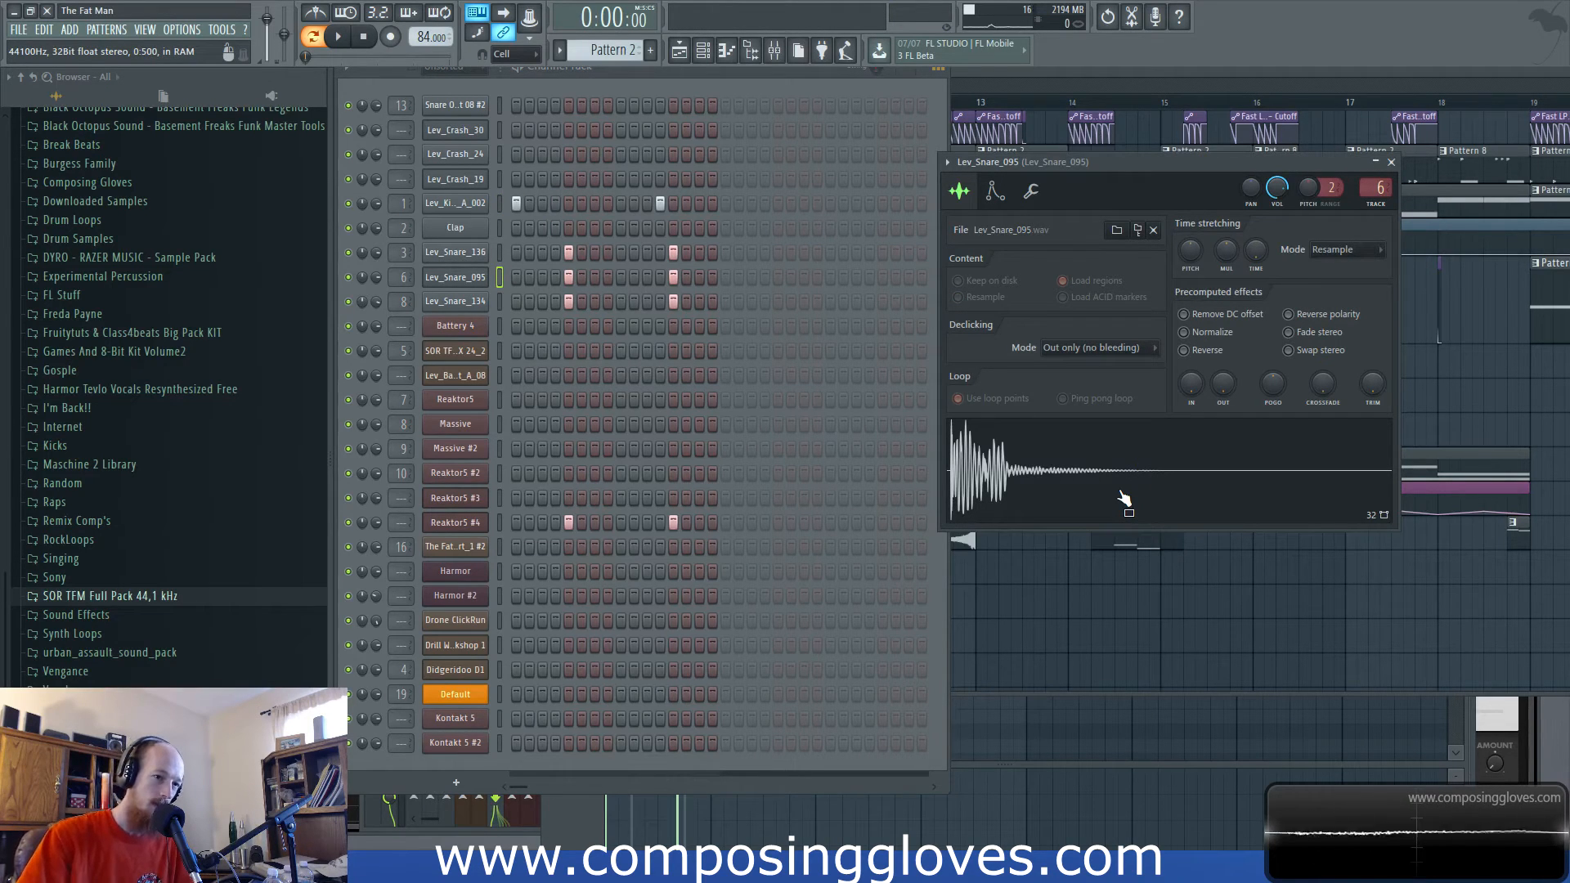
{"action": "left_click", "coordinate": [475, 308]}
{"action": "left_click", "coordinate": [1247, 504]}
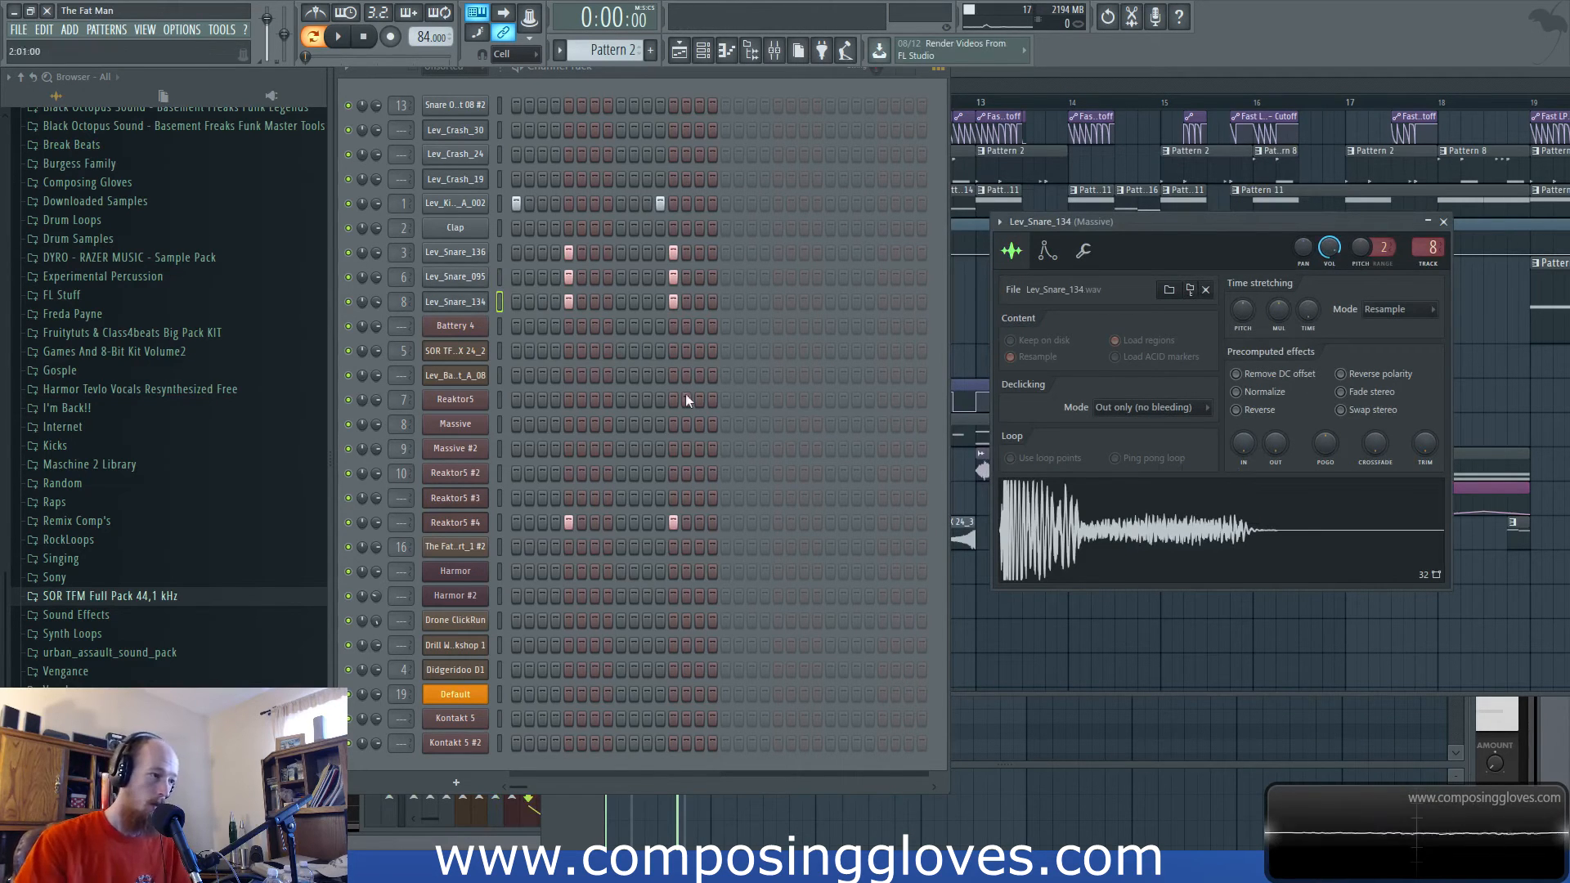
{"action": "left_click", "coordinate": [455, 279]}
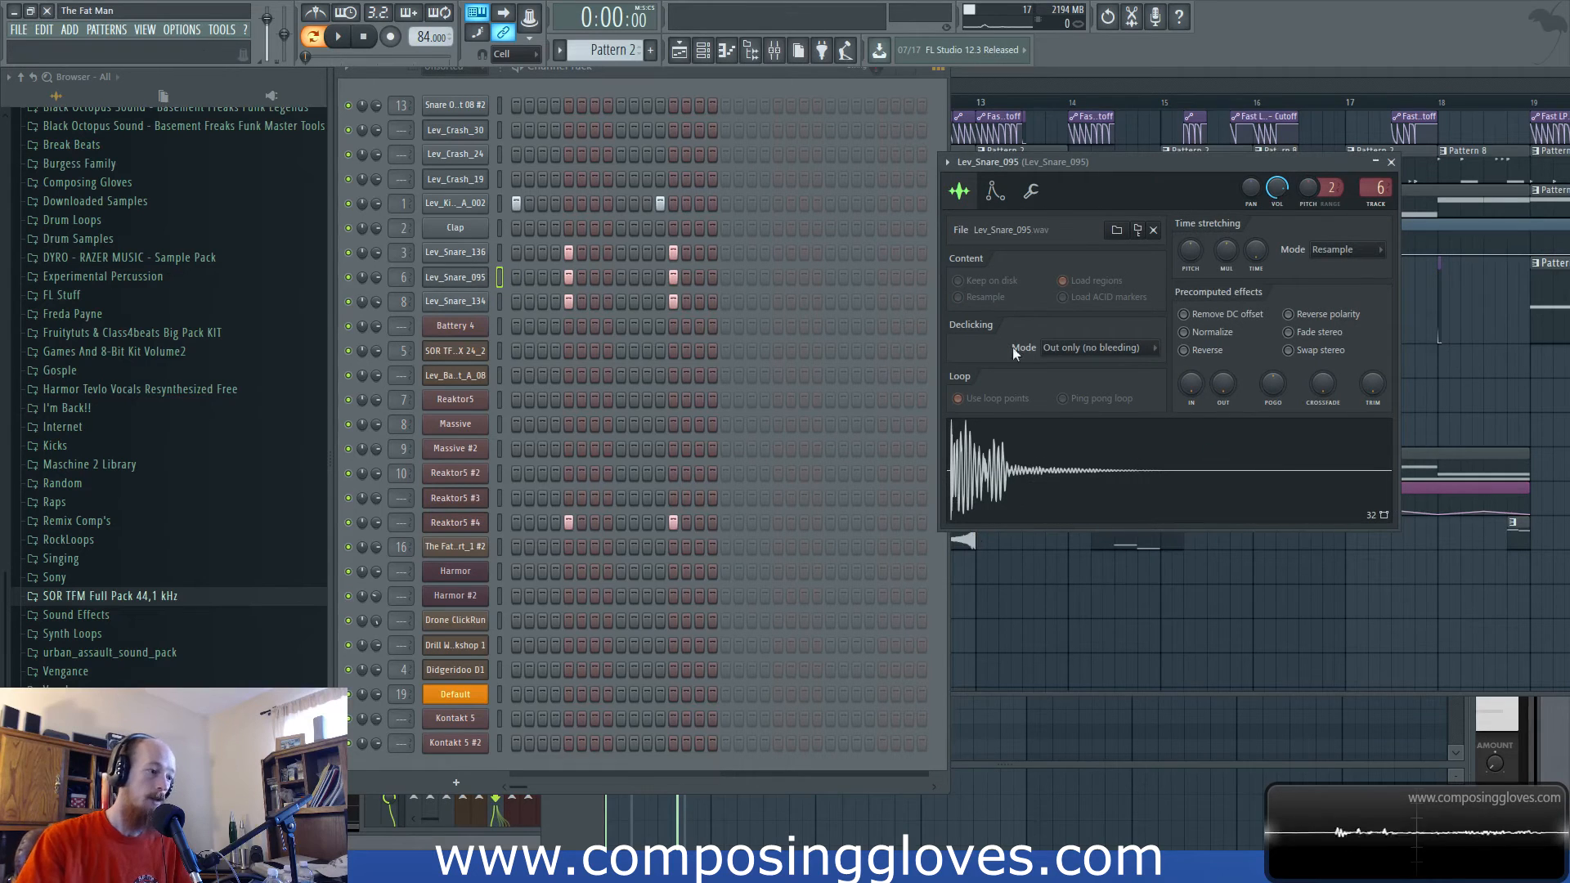
Examine the Snare BnD Polyplex patch on the Reaktor5 #4 channel and its steps in Pattern 2.
{"action": "left_click", "coordinate": [474, 523]}
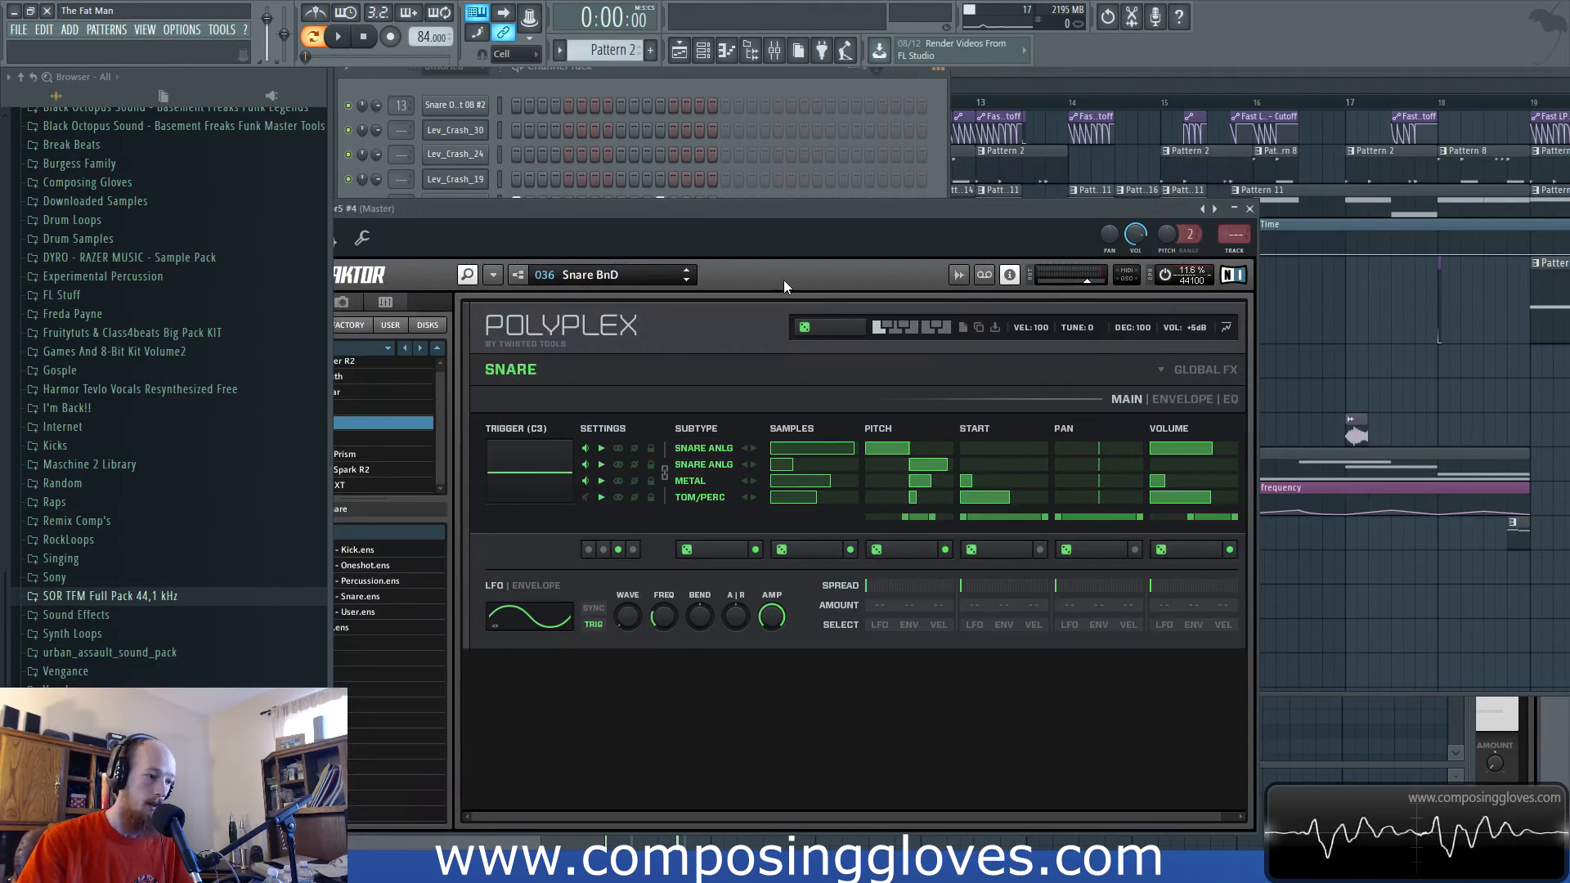
{"action": "left_click_drag", "start_coordinate": [719, 212], "coordinate": [915, 112]}
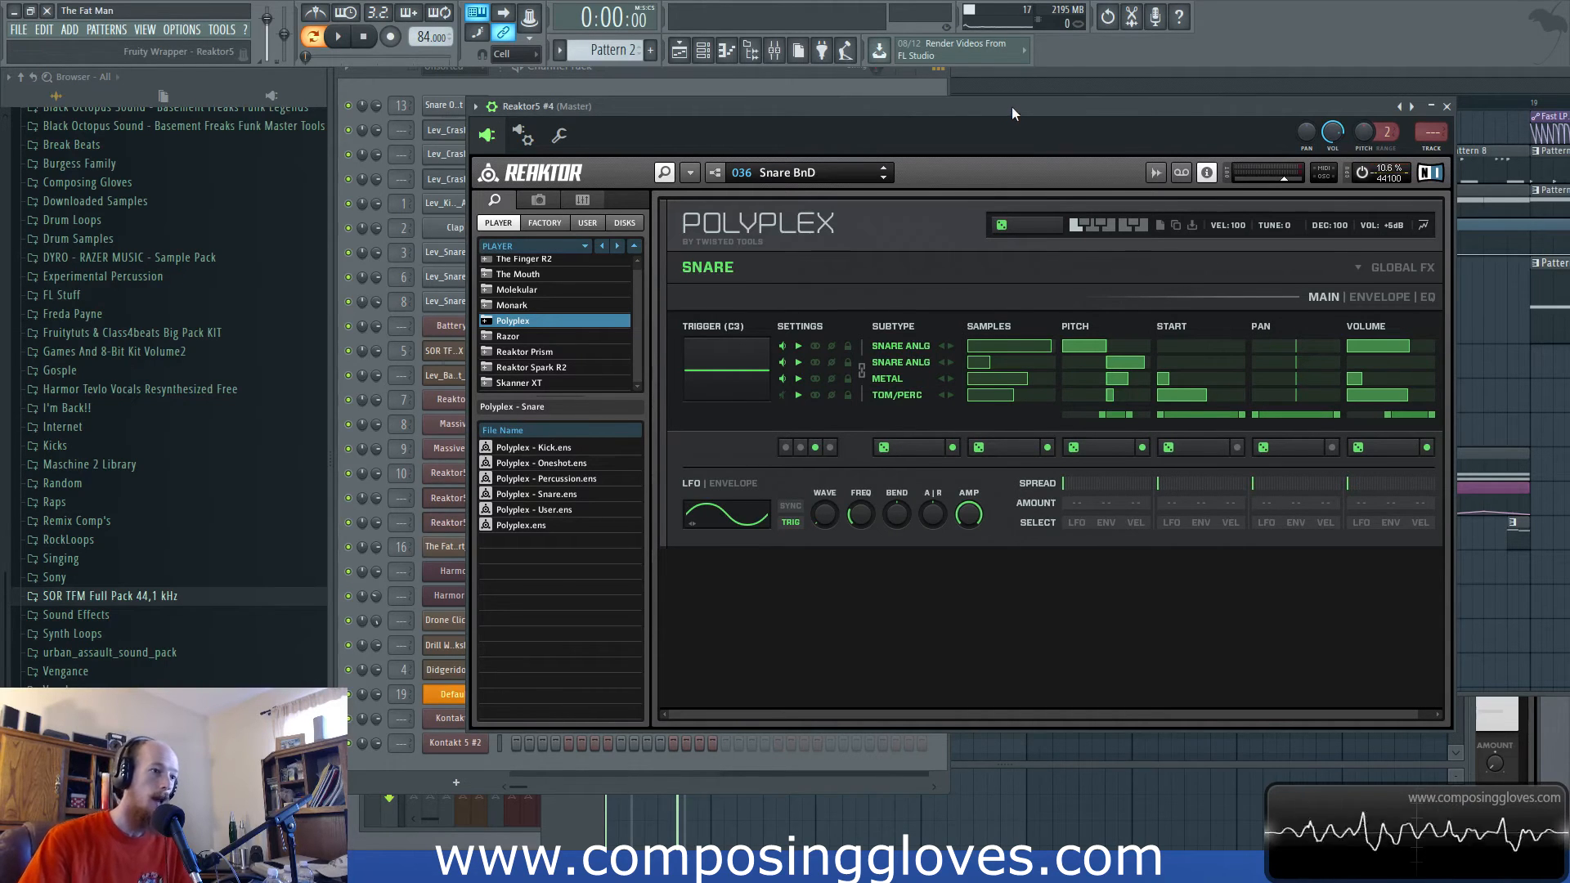
{"action": "left_click_drag", "start_coordinate": [1012, 106], "coordinate": [916, 165]}
{"action": "left_click", "coordinate": [1068, 76]}
{"action": "left_click", "coordinate": [463, 81]}
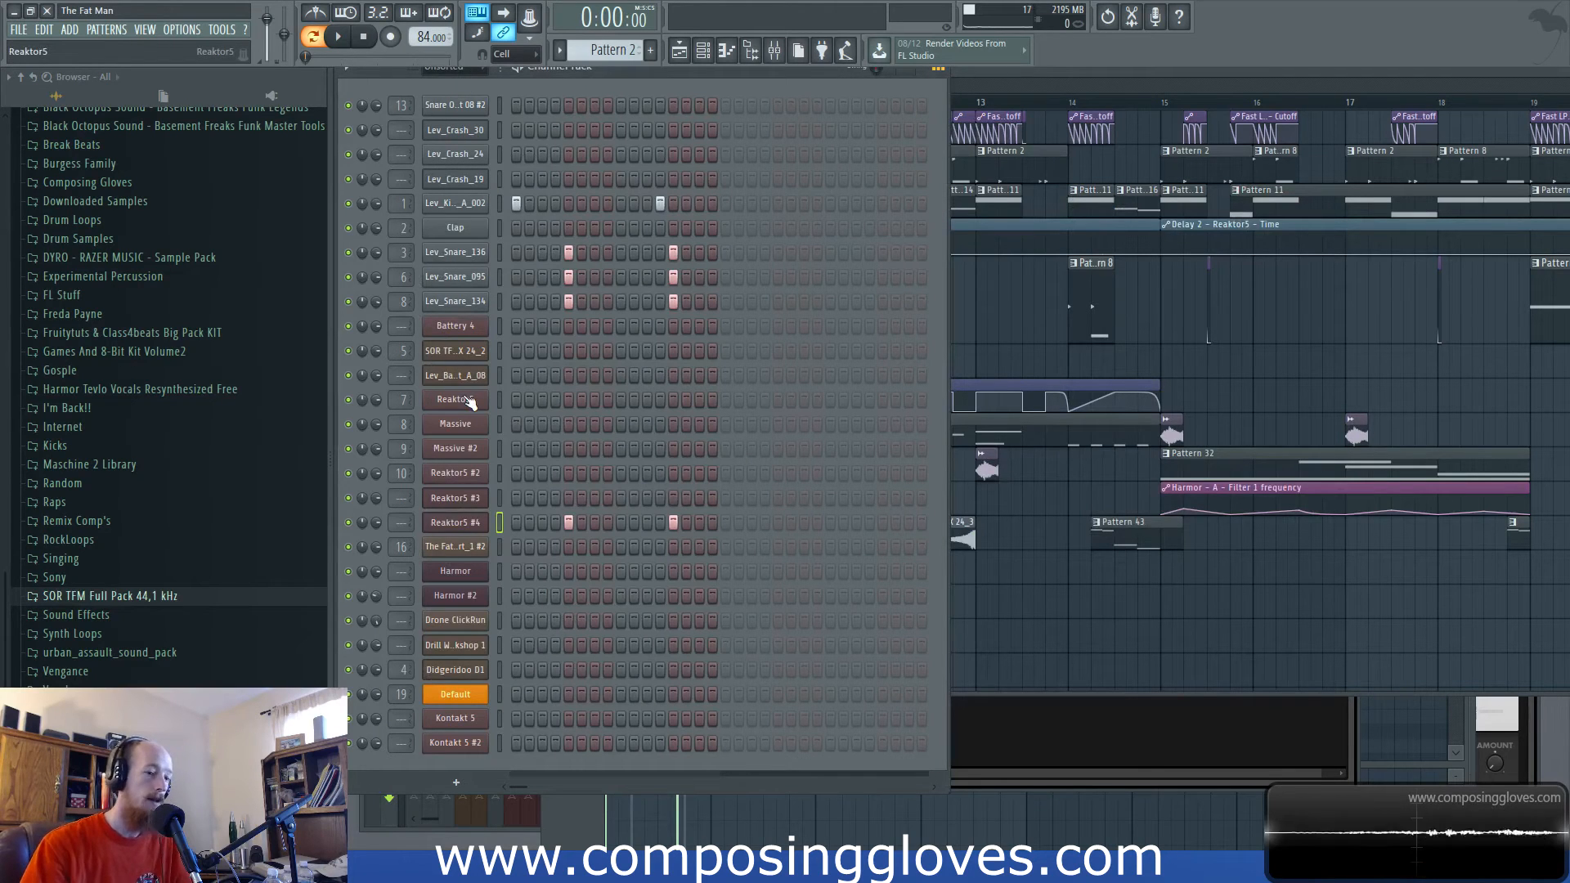
{"action": "left_click", "coordinate": [1145, 787]}
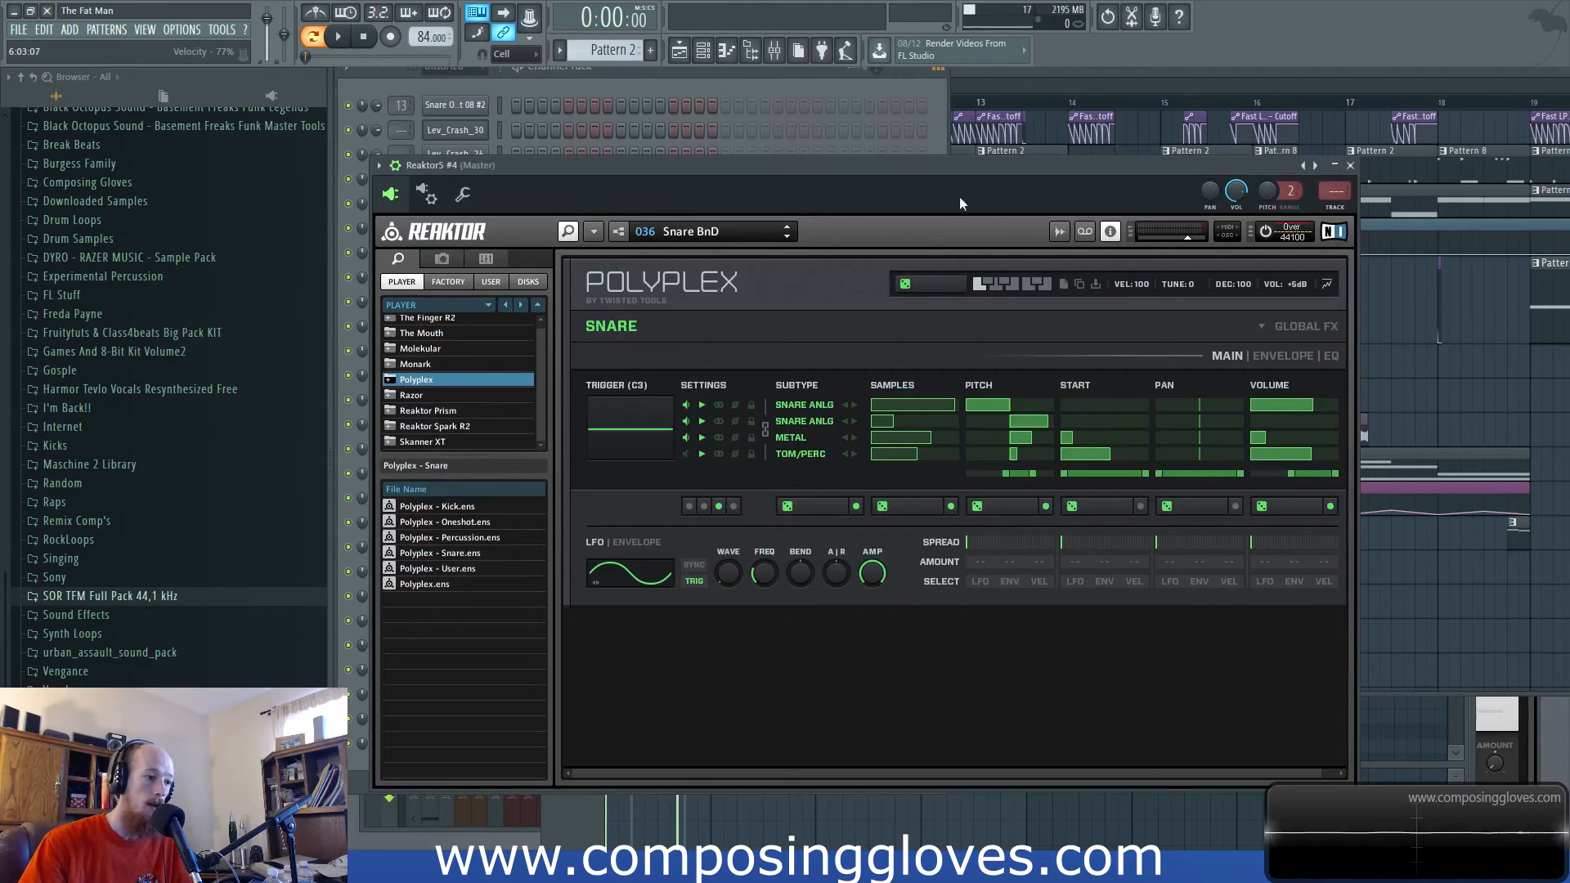
{"action": "left_click", "coordinate": [1052, 72]}
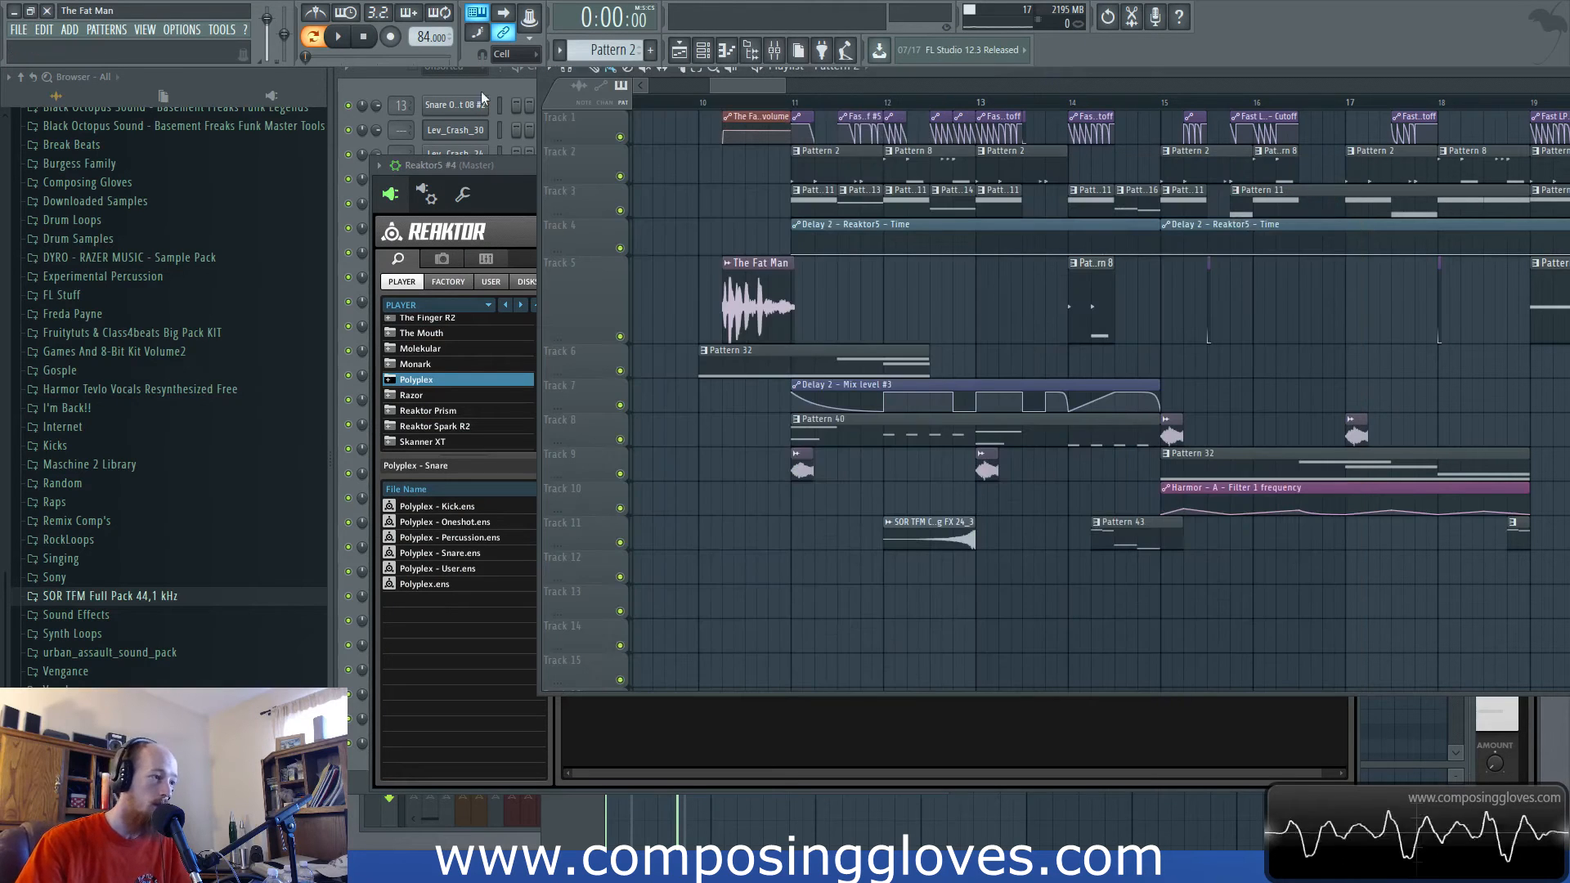
{"action": "left_click", "coordinate": [513, 81]}
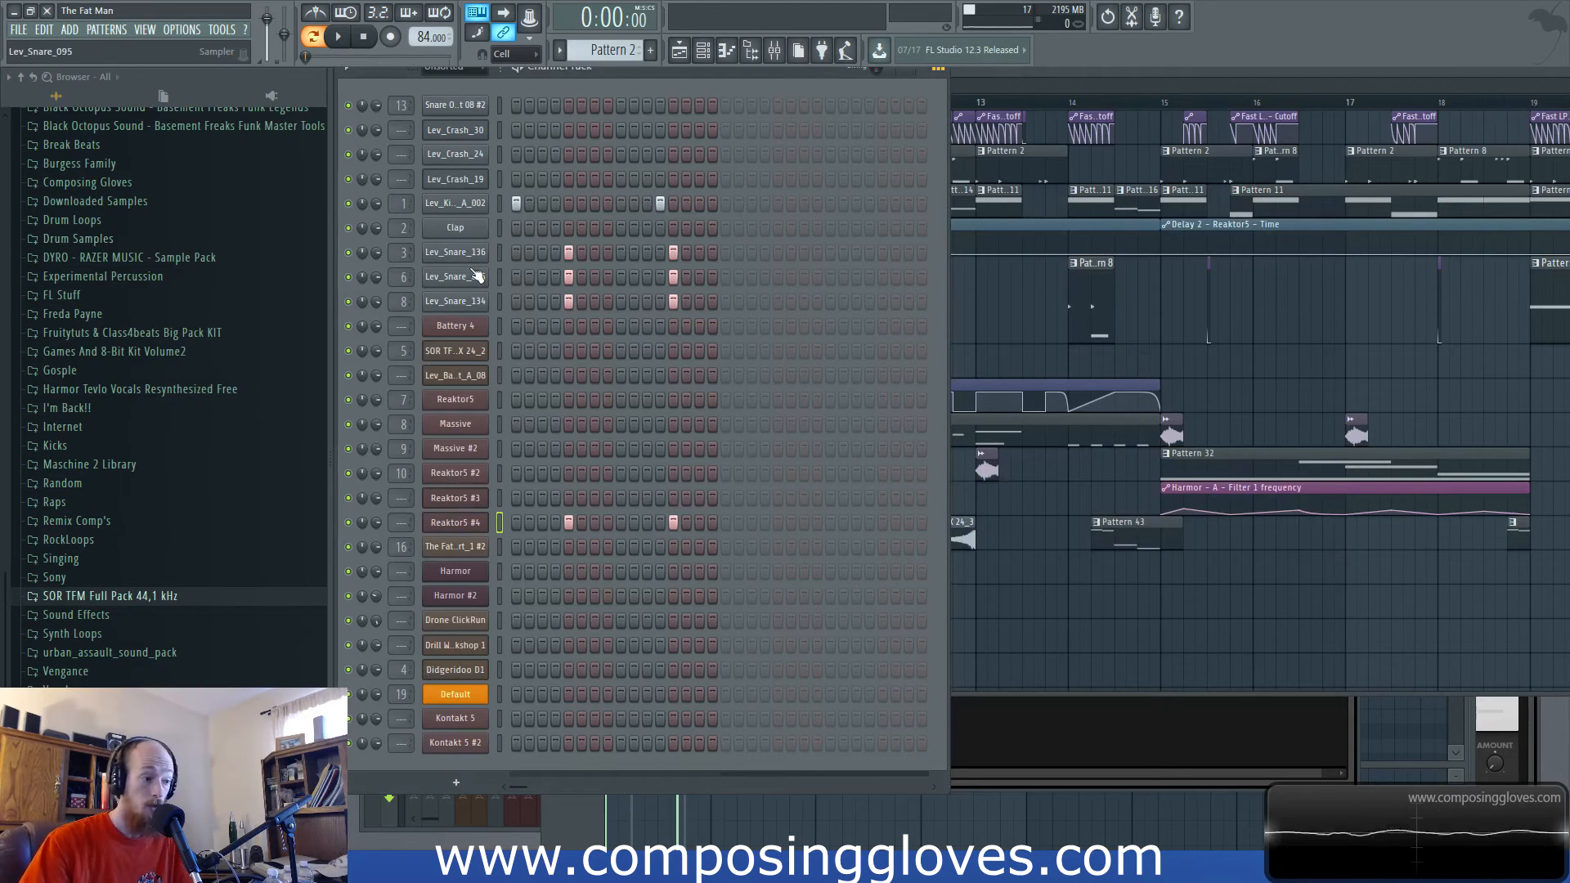
Open Pattern 43 from track 11 and examine its notes and the PERC Hybrid Dirty Sin Kit on Kontakt 5 #2.
{"action": "left_click", "coordinate": [1029, 73]}
{"action": "left_click_drag", "start_coordinate": [911, 439], "coordinate": [818, 427]}
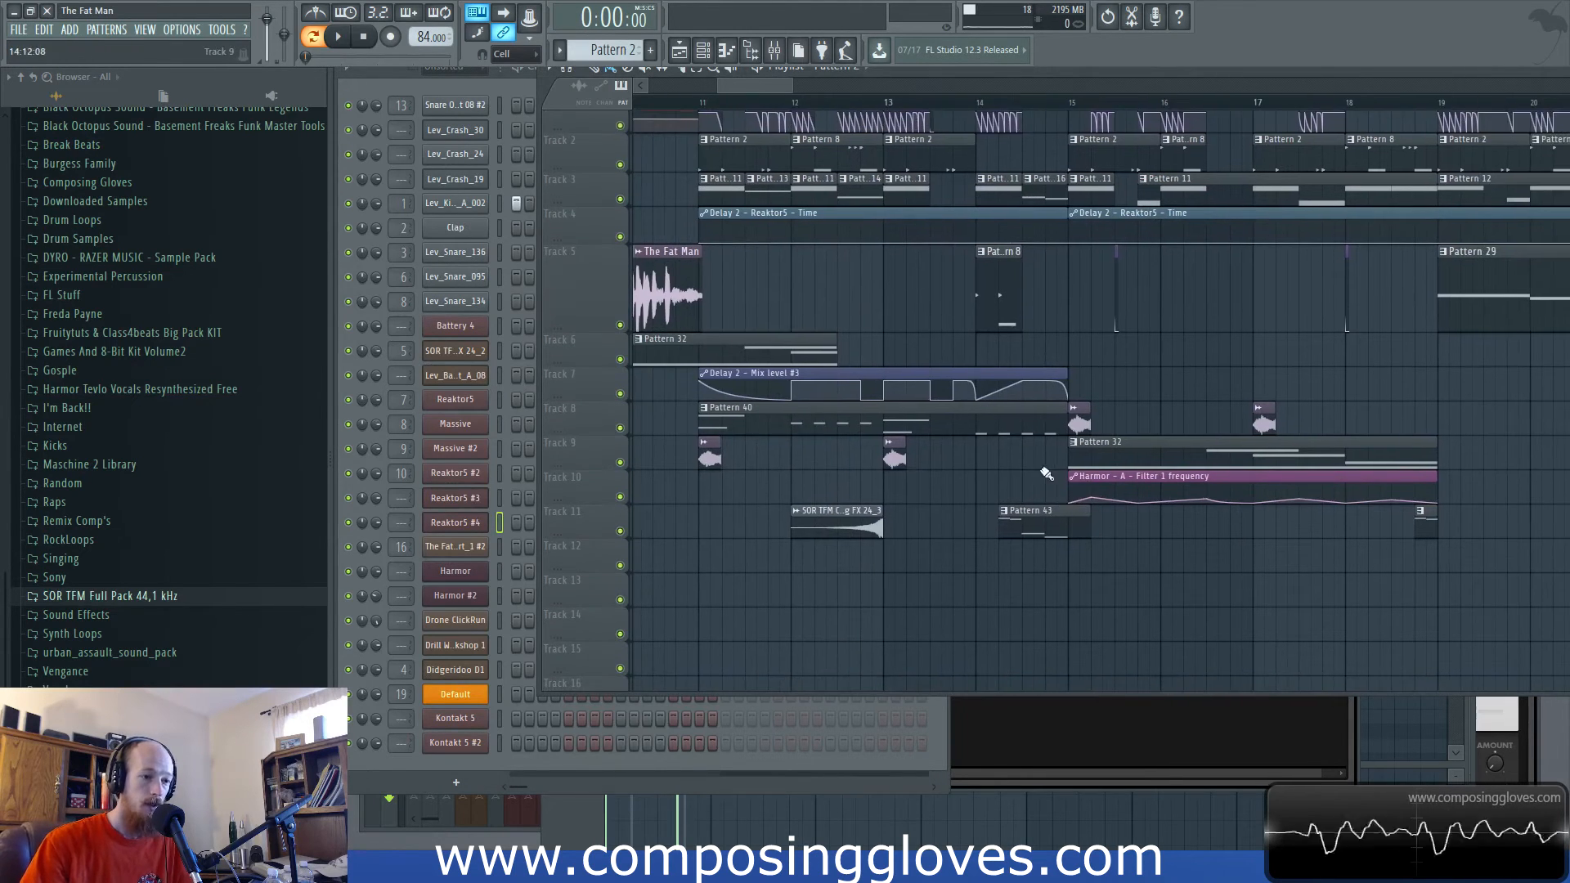
{"action": "double_click", "coordinate": [1060, 528]}
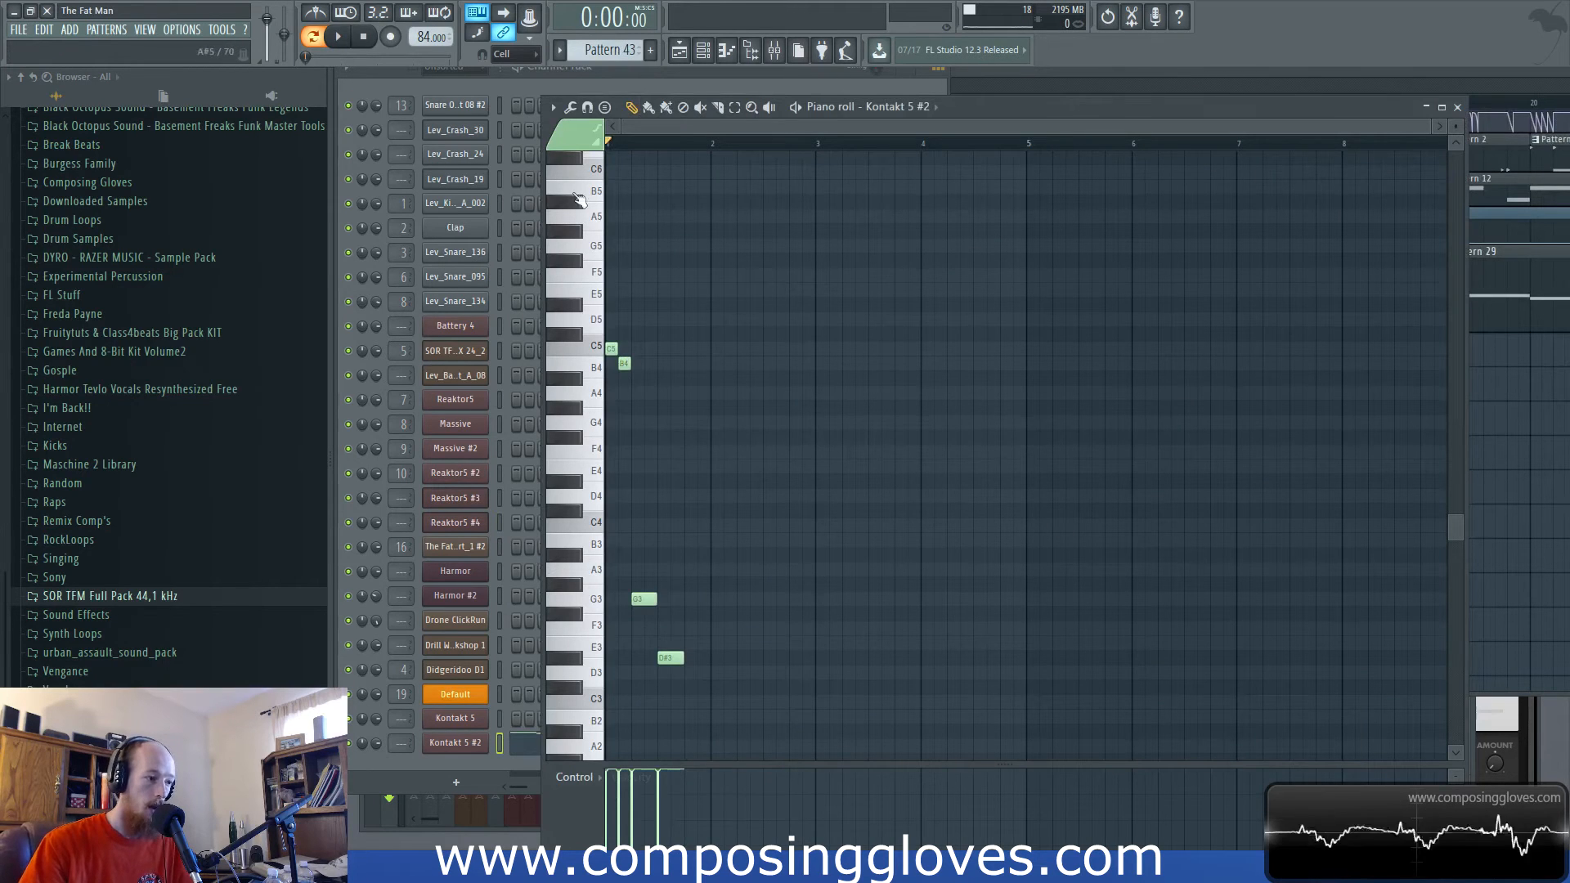
{"action": "left_click", "coordinate": [513, 85]}
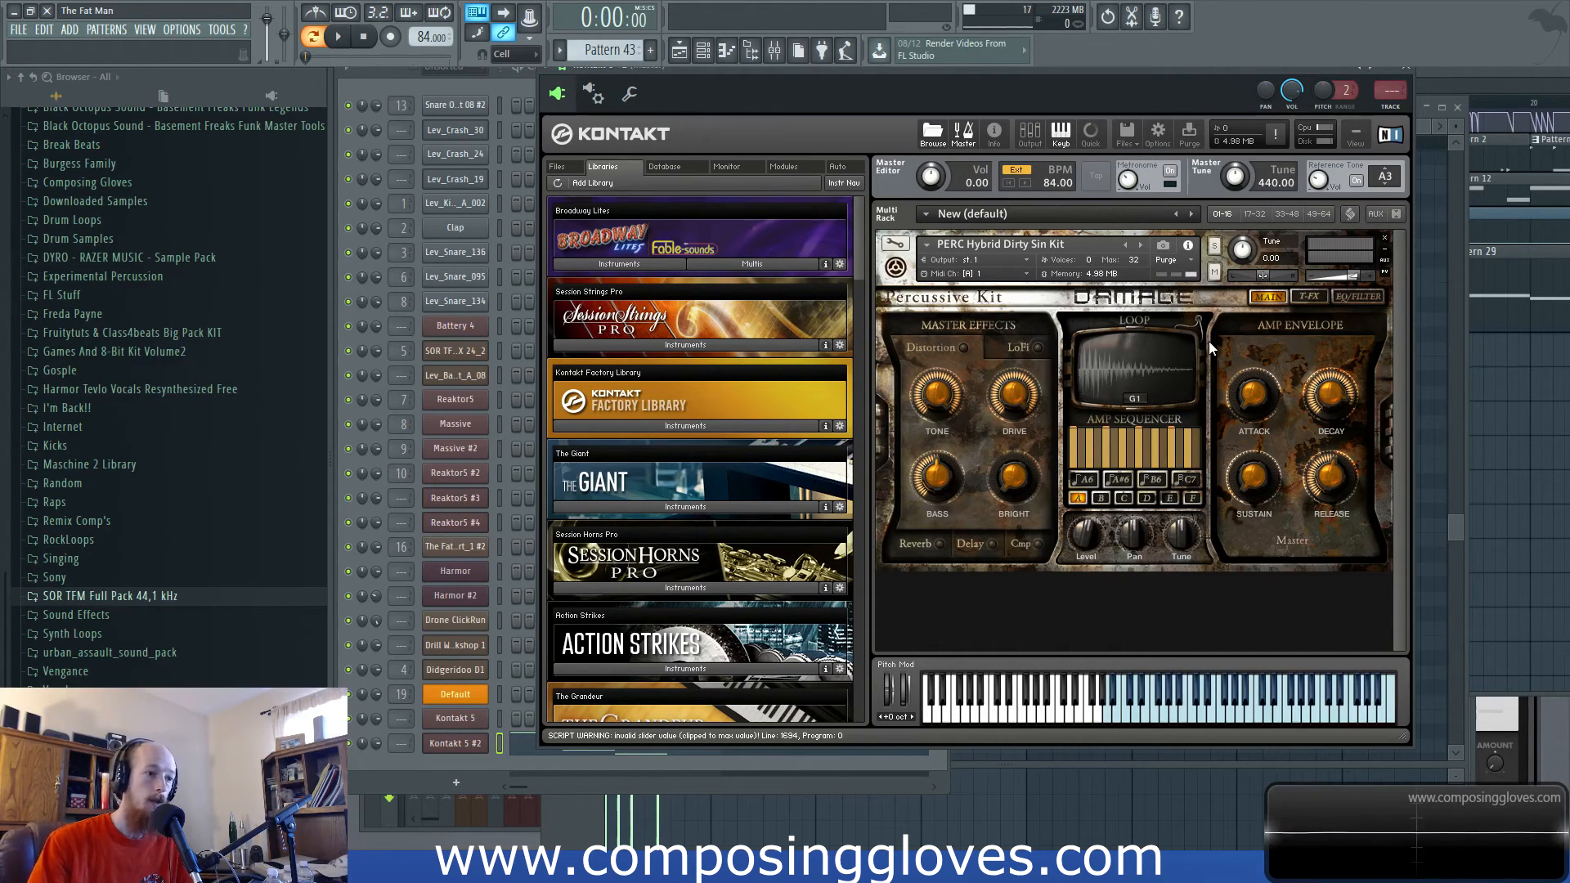
{"action": "left_click", "coordinate": [1296, 717]}
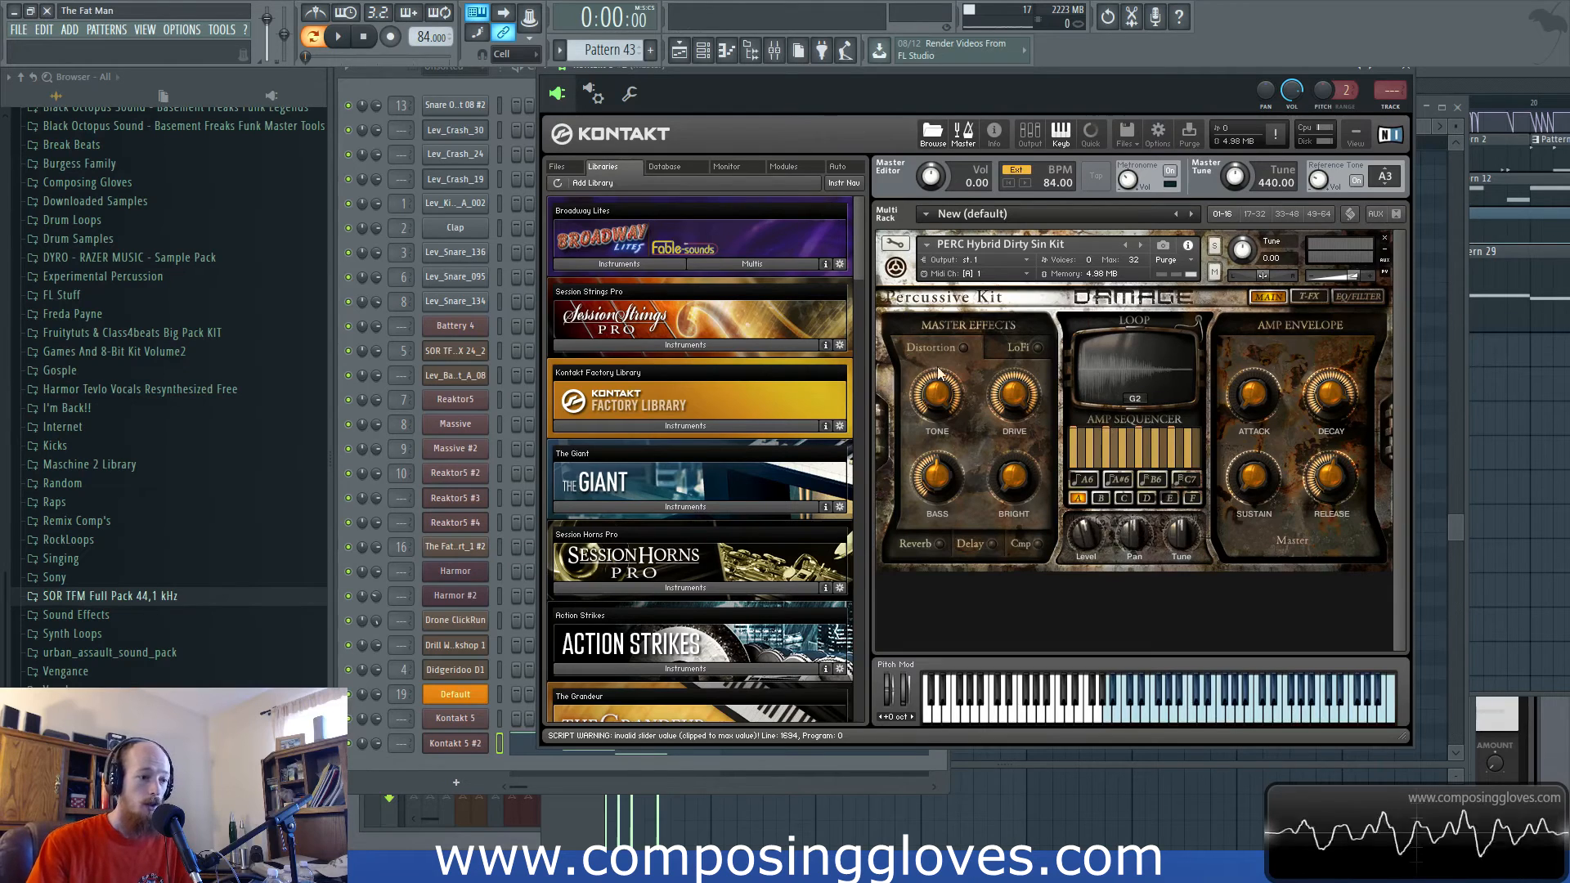
{"action": "left_click_drag", "start_coordinate": [1161, 72], "coordinate": [1088, 139]}
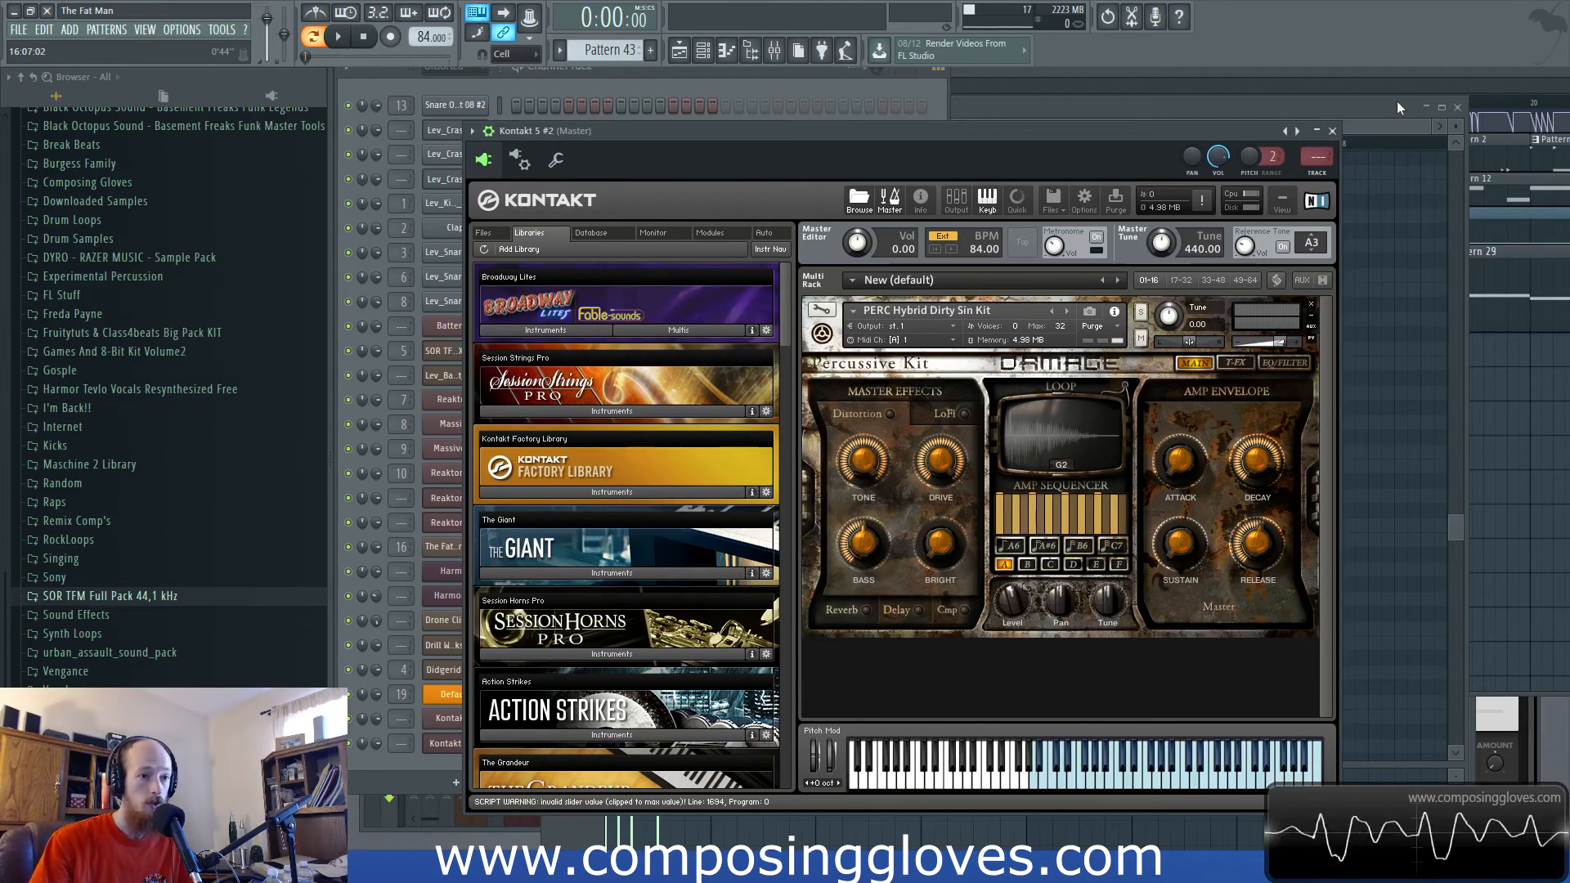
{"action": "left_click", "coordinate": [1346, 105]}
{"action": "left_click", "coordinate": [1278, 74]}
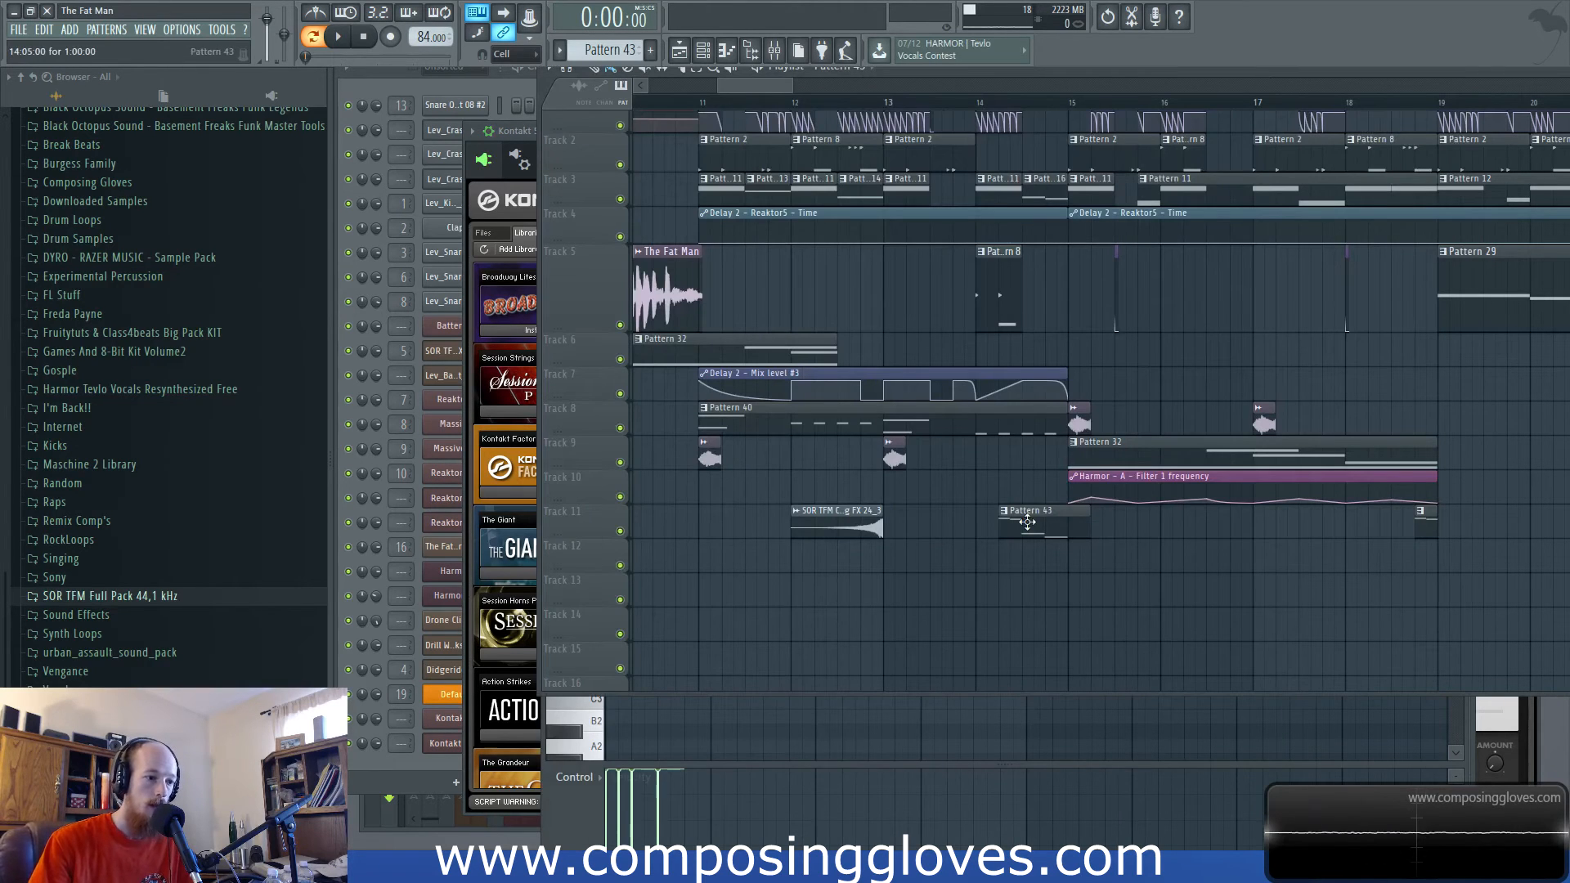
Play the song briefly from the middle of bar 14 to hear Pattern 43, then stop playback.
{"action": "left_click", "coordinate": [1022, 102]}
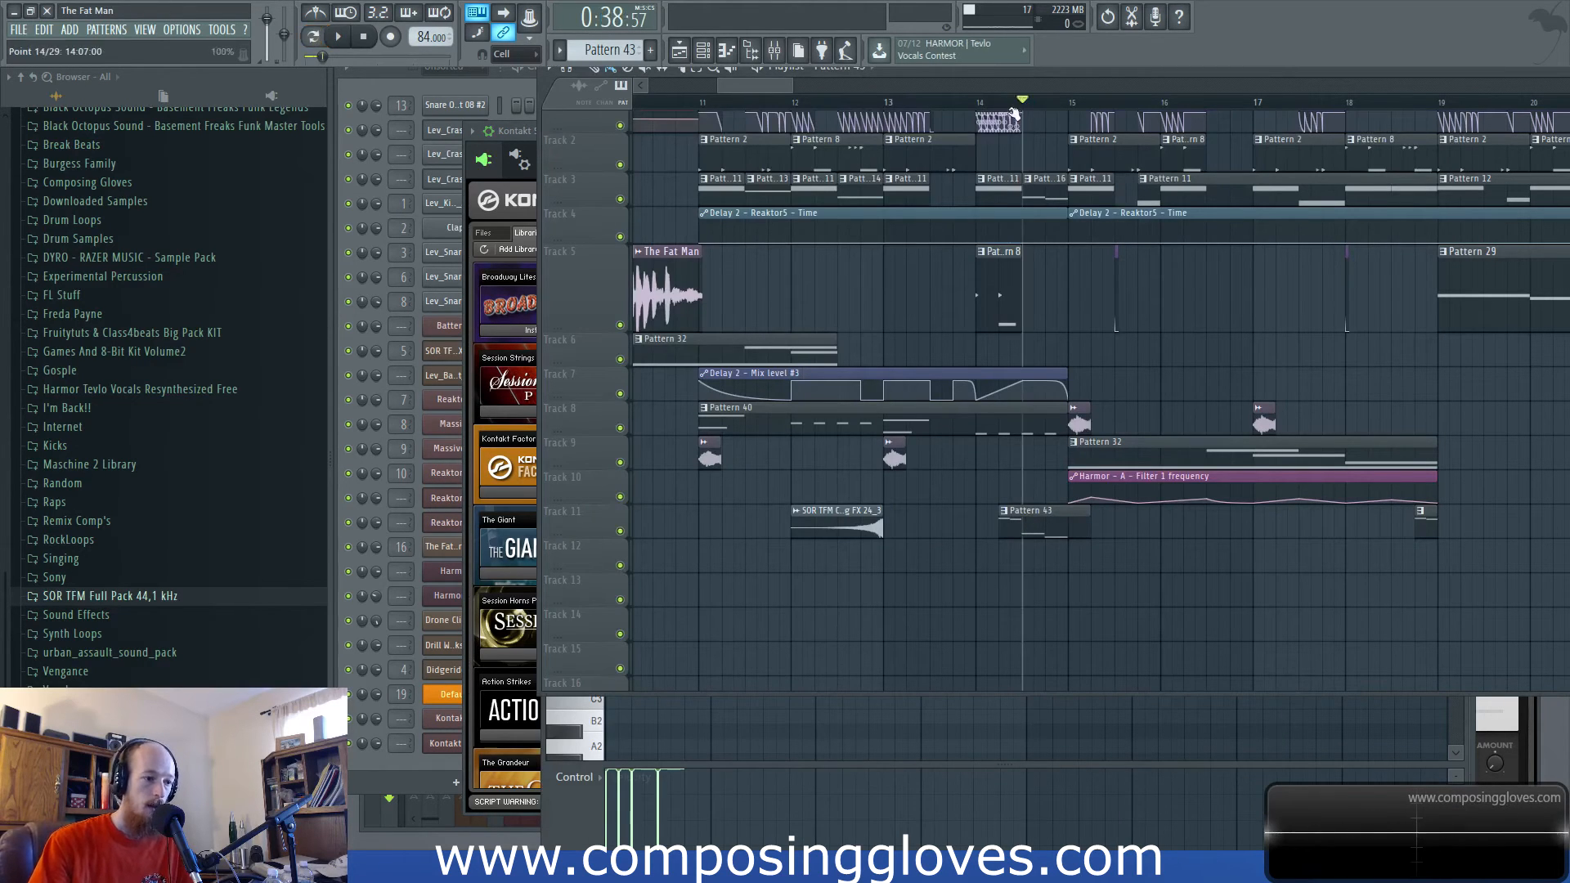
{"action": "scroll", "coordinate": [1055, 432], "scroll_direction": "up", "scroll_amount": 4}
{"action": "key", "text": "space"}
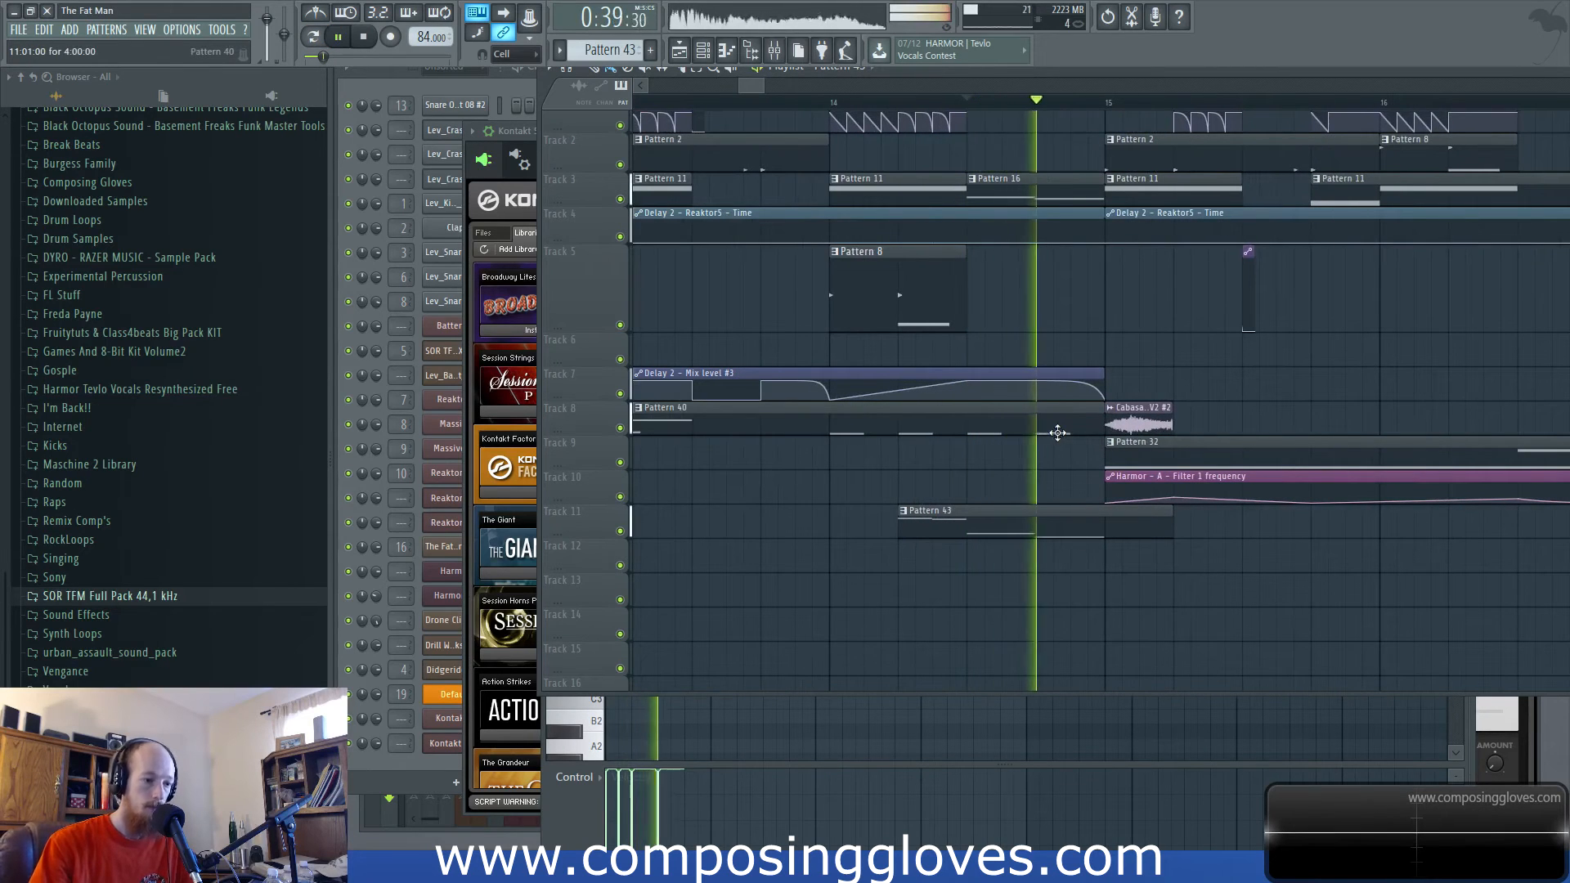
{"action": "key", "text": "space"}
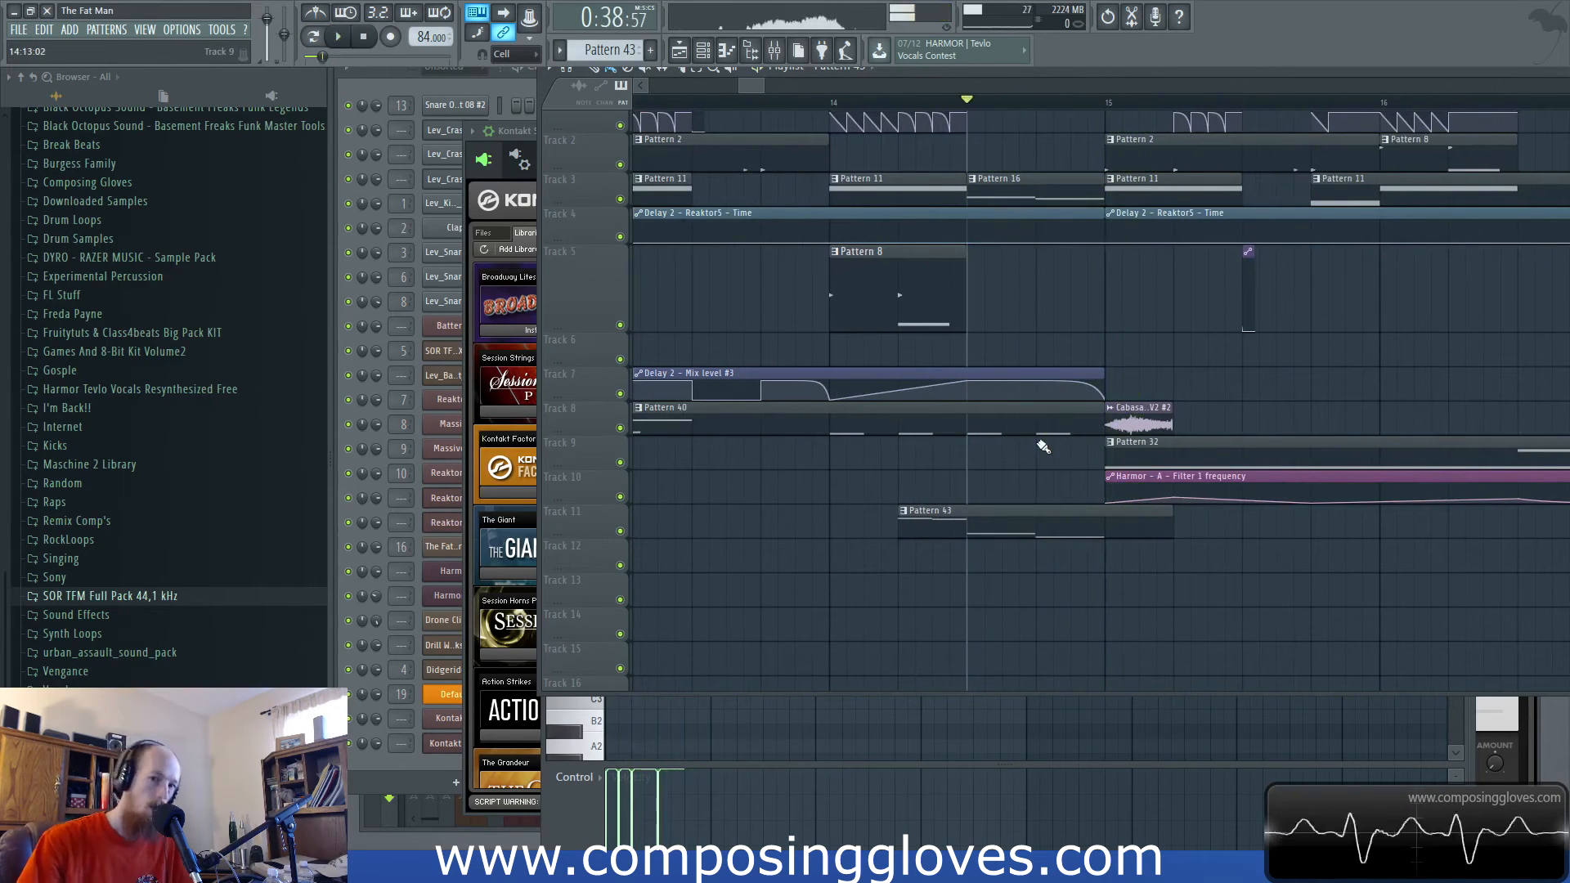
{"action": "key", "text": "space"}
{"action": "key", "text": "space"}
Return the playhead to bar 11 and play the arrangement through to about bar 17, then stop playback.
{"action": "left_click_drag", "start_coordinate": [764, 331], "coordinate": [1221, 354]}
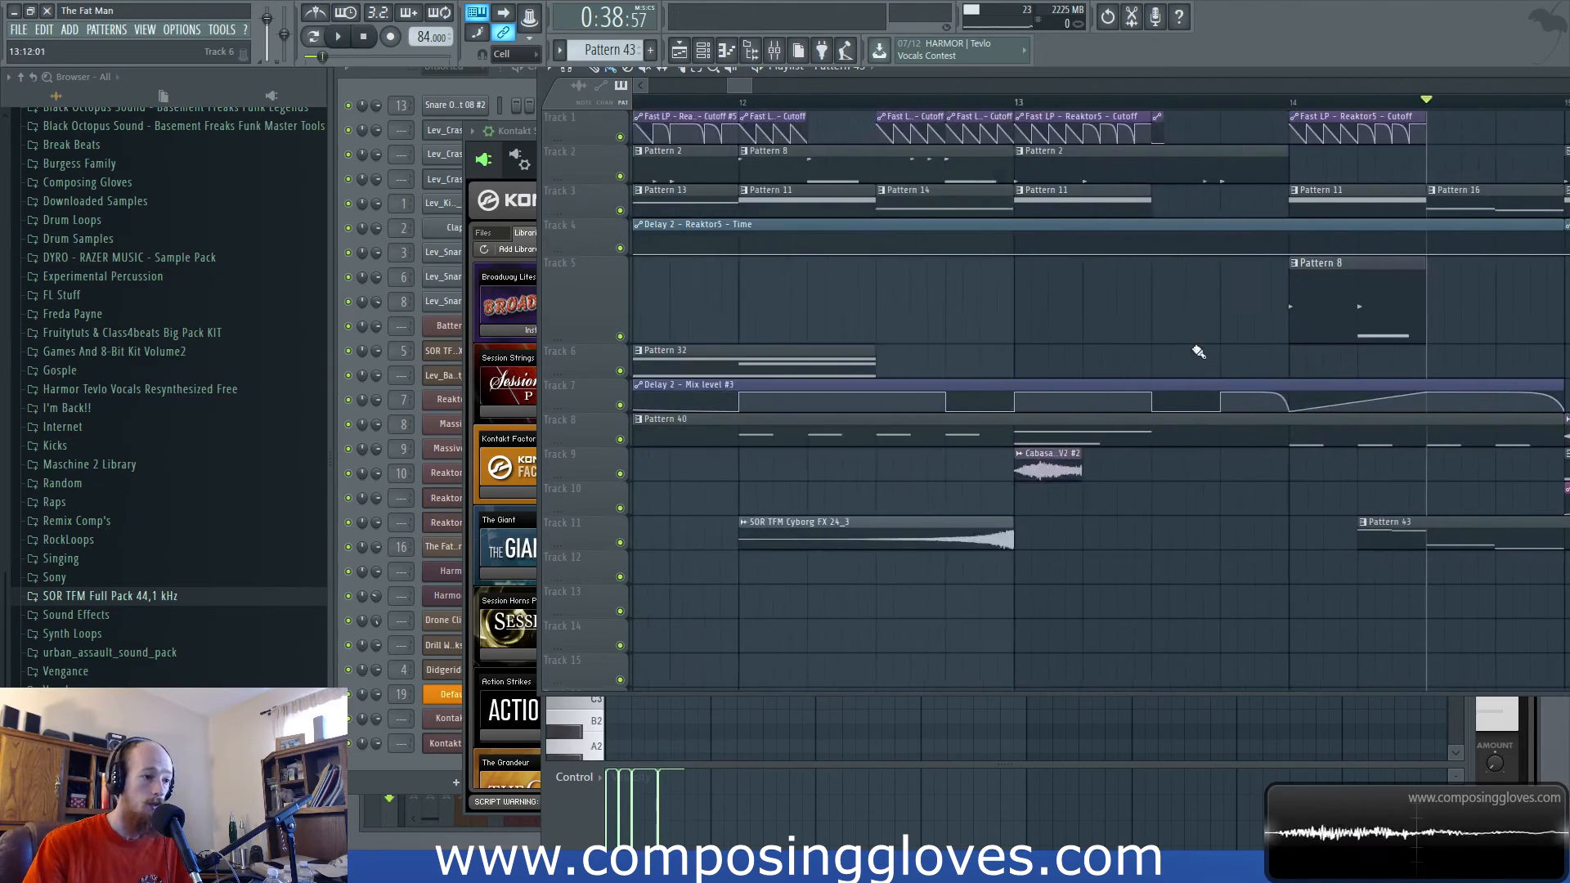
{"action": "scroll", "coordinate": [1107, 245], "scroll_direction": "down", "scroll_amount": 5}
{"action": "left_click", "coordinate": [987, 104]}
{"action": "scroll", "coordinate": [1026, 331], "scroll_direction": "up", "scroll_amount": 5}
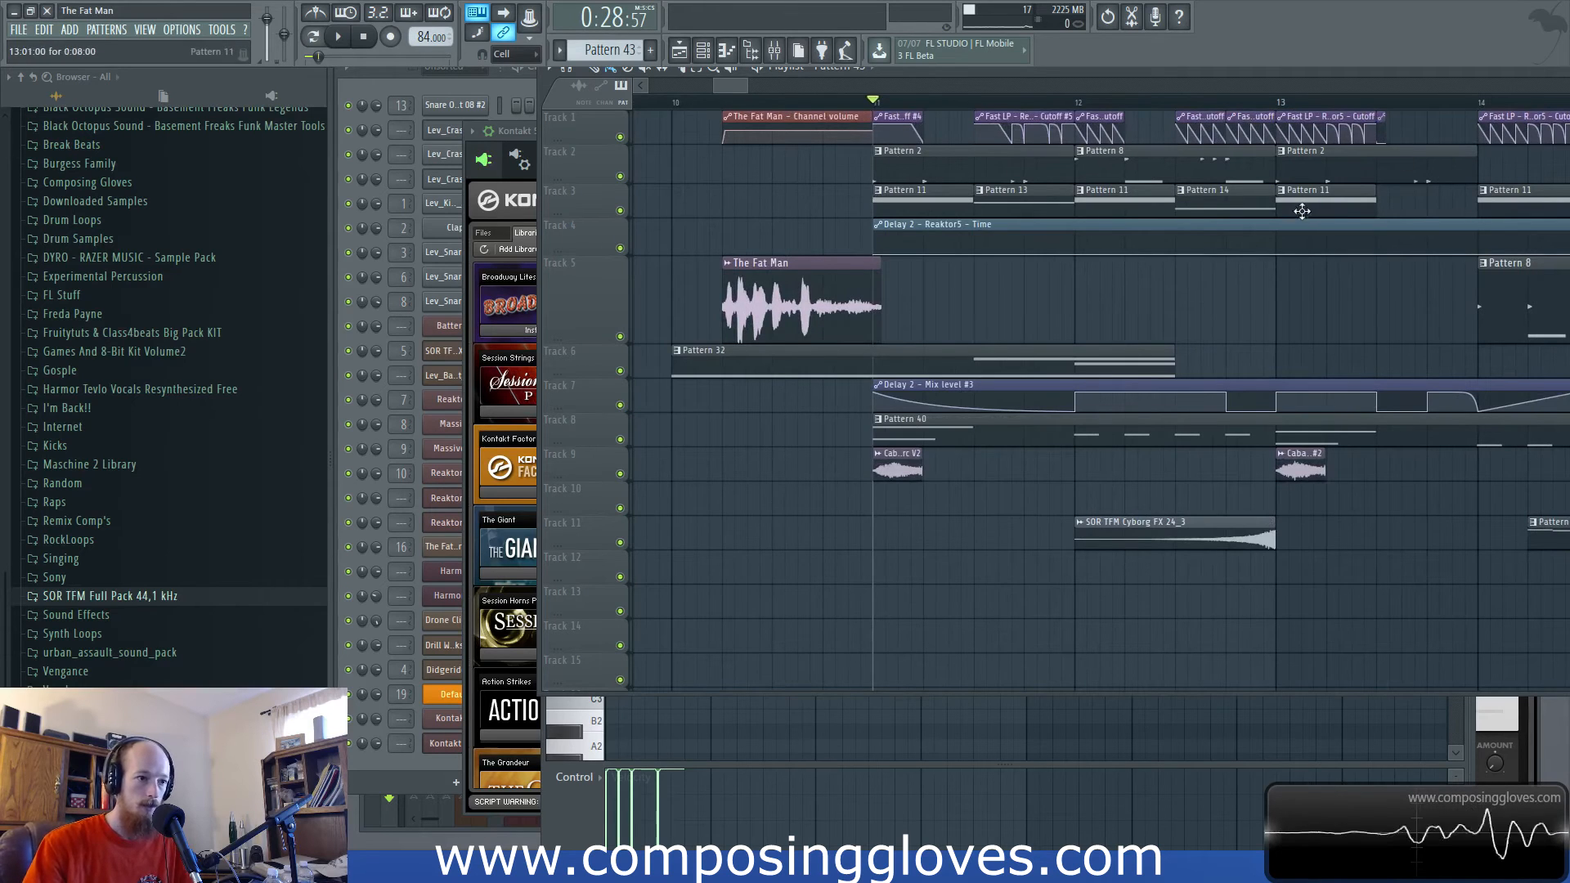
{"action": "scroll", "coordinate": [1223, 347], "scroll_direction": "down", "scroll_amount": 4}
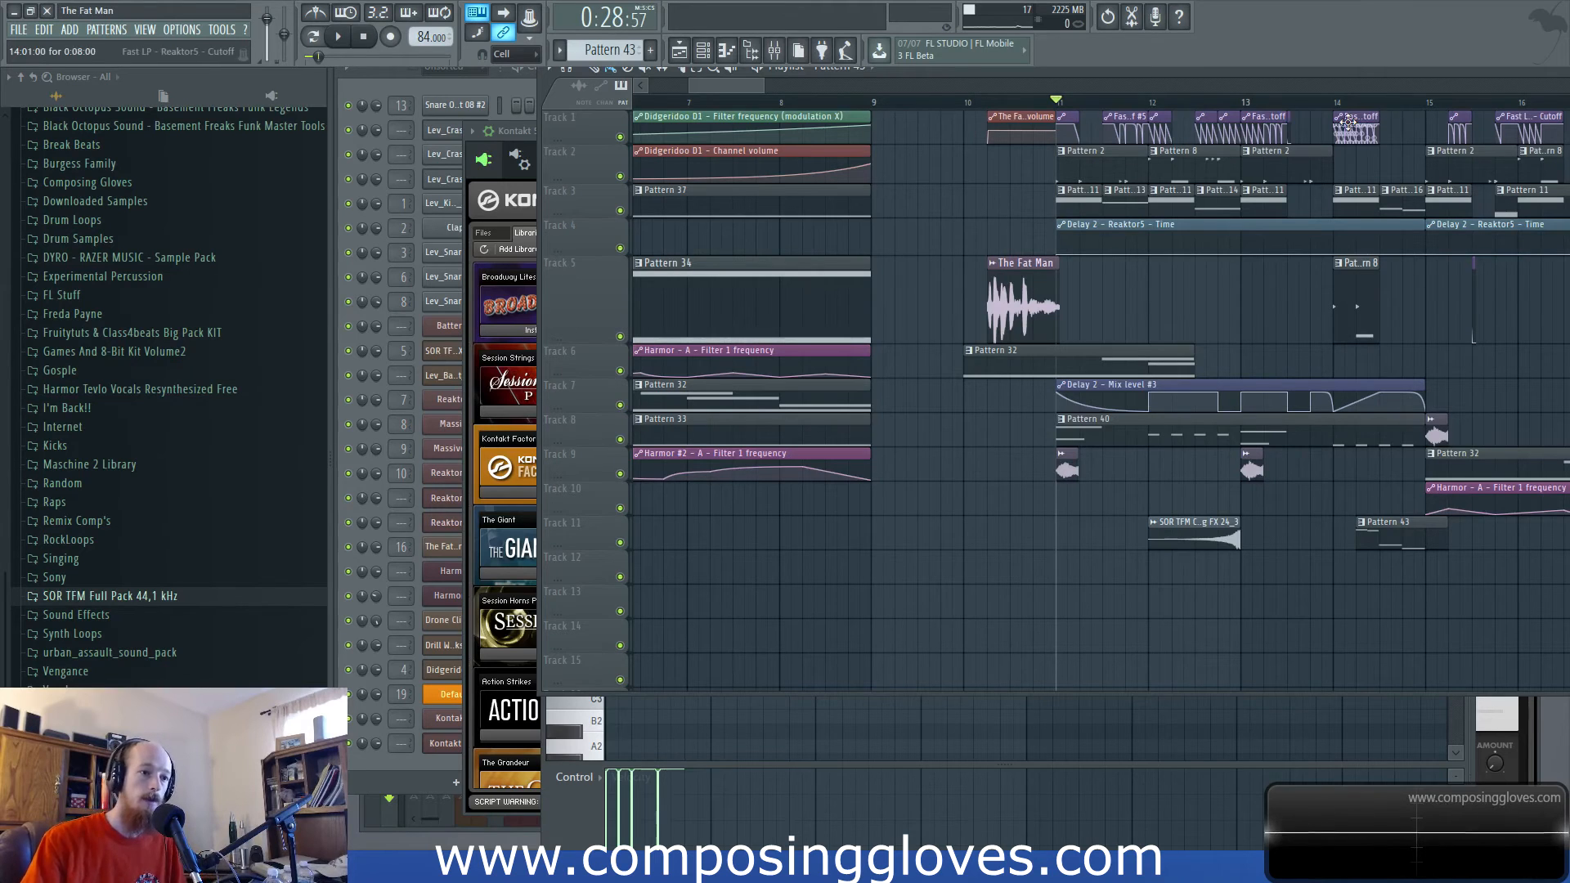
{"action": "key", "text": "space"}
{"action": "left_click_drag", "start_coordinate": [1305, 321], "coordinate": [1128, 318]}
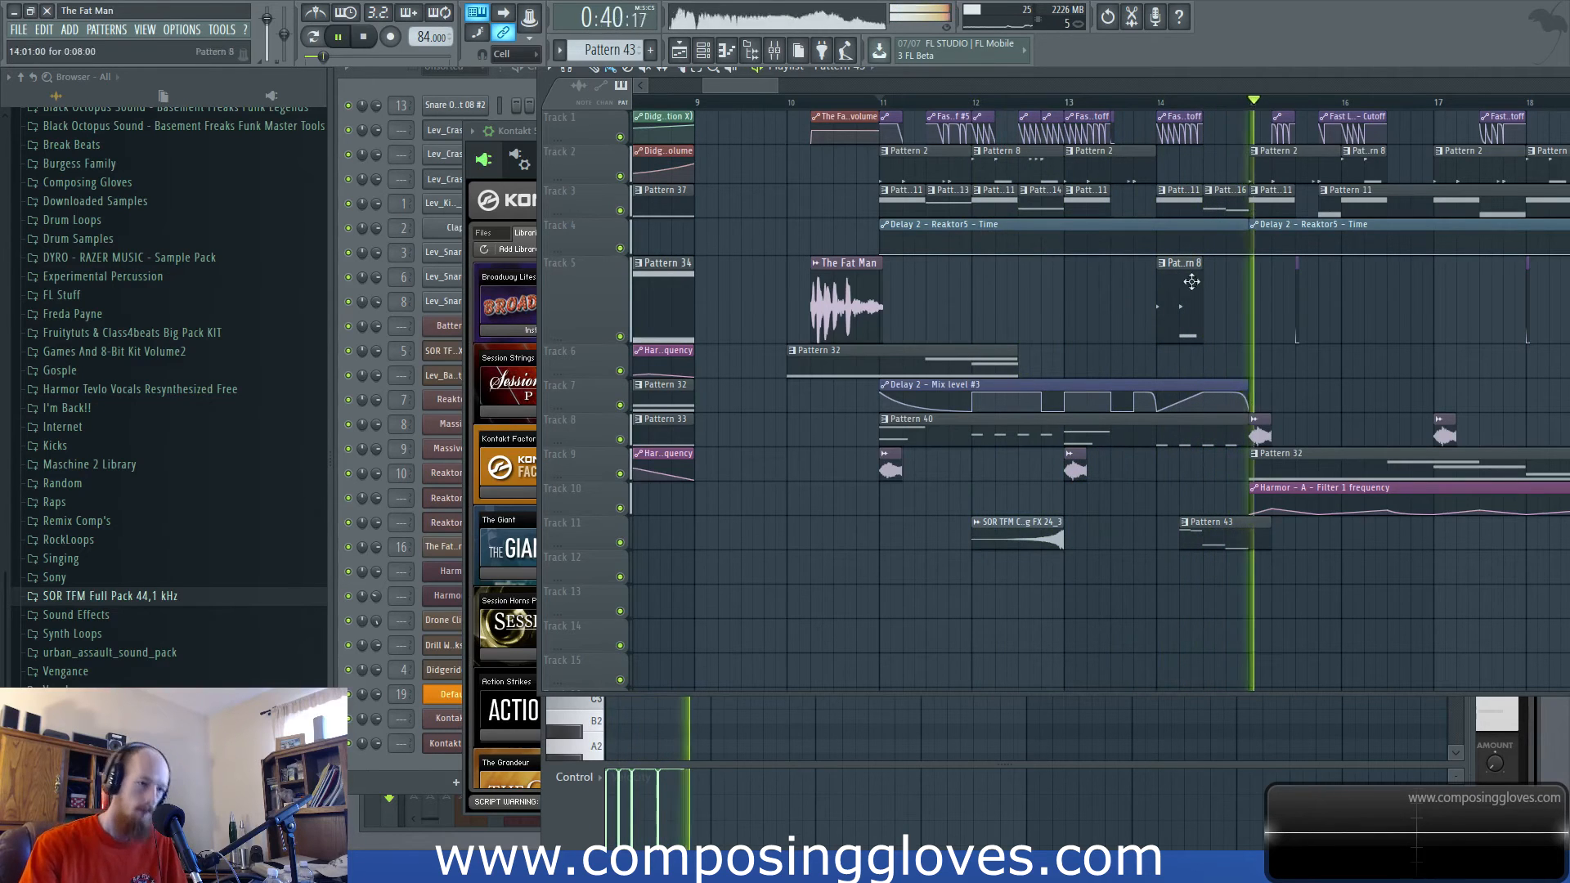
{"action": "left_click_drag", "start_coordinate": [1357, 289], "coordinate": [1018, 353]}
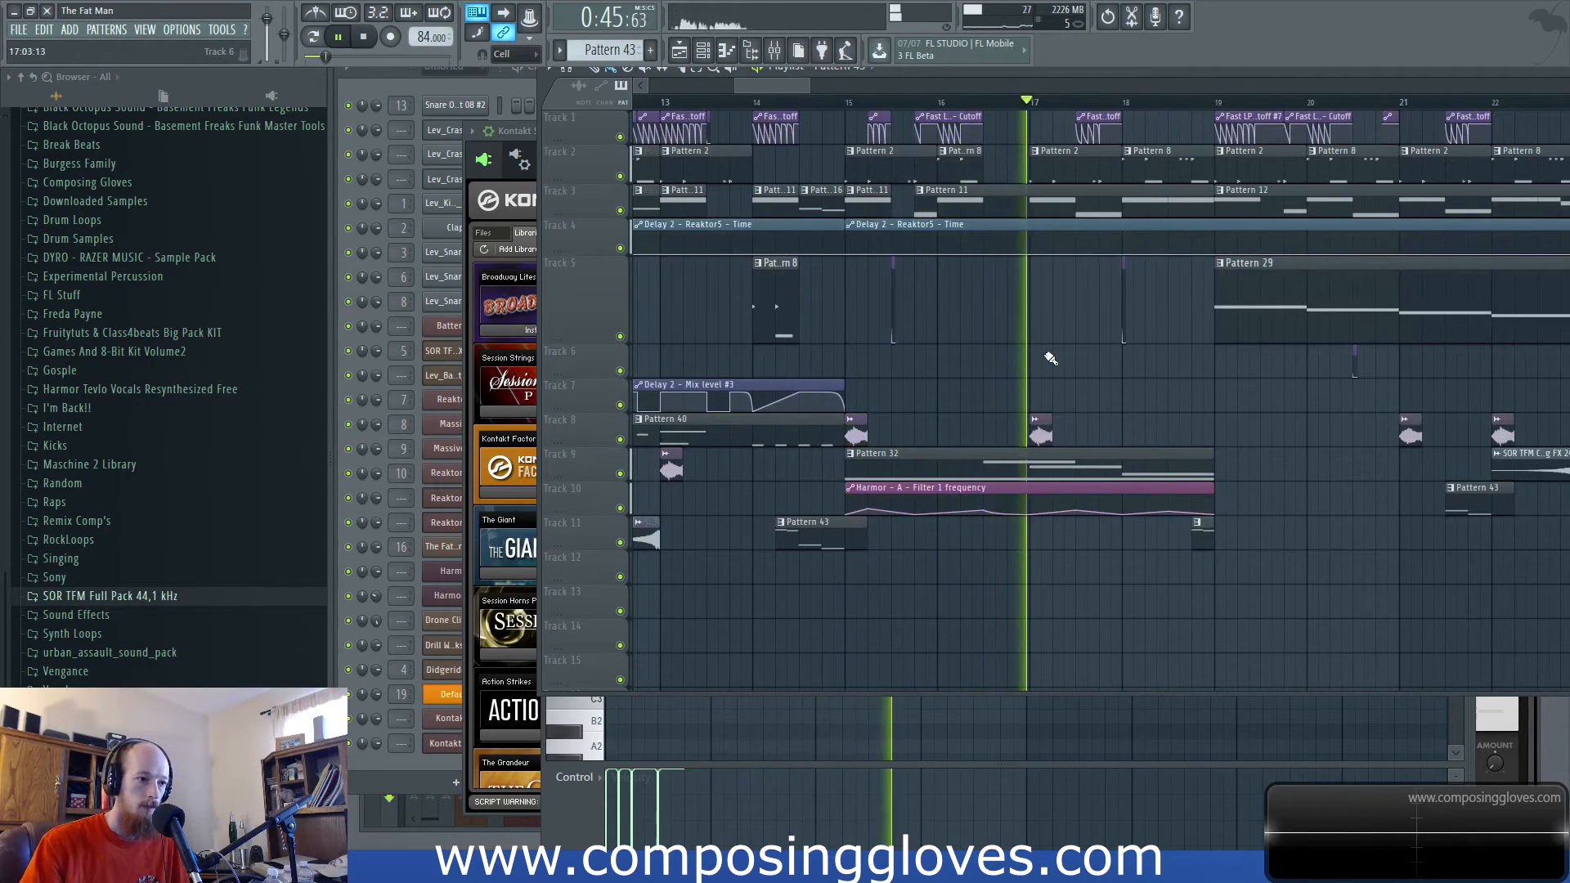
{"action": "key", "text": "space"}
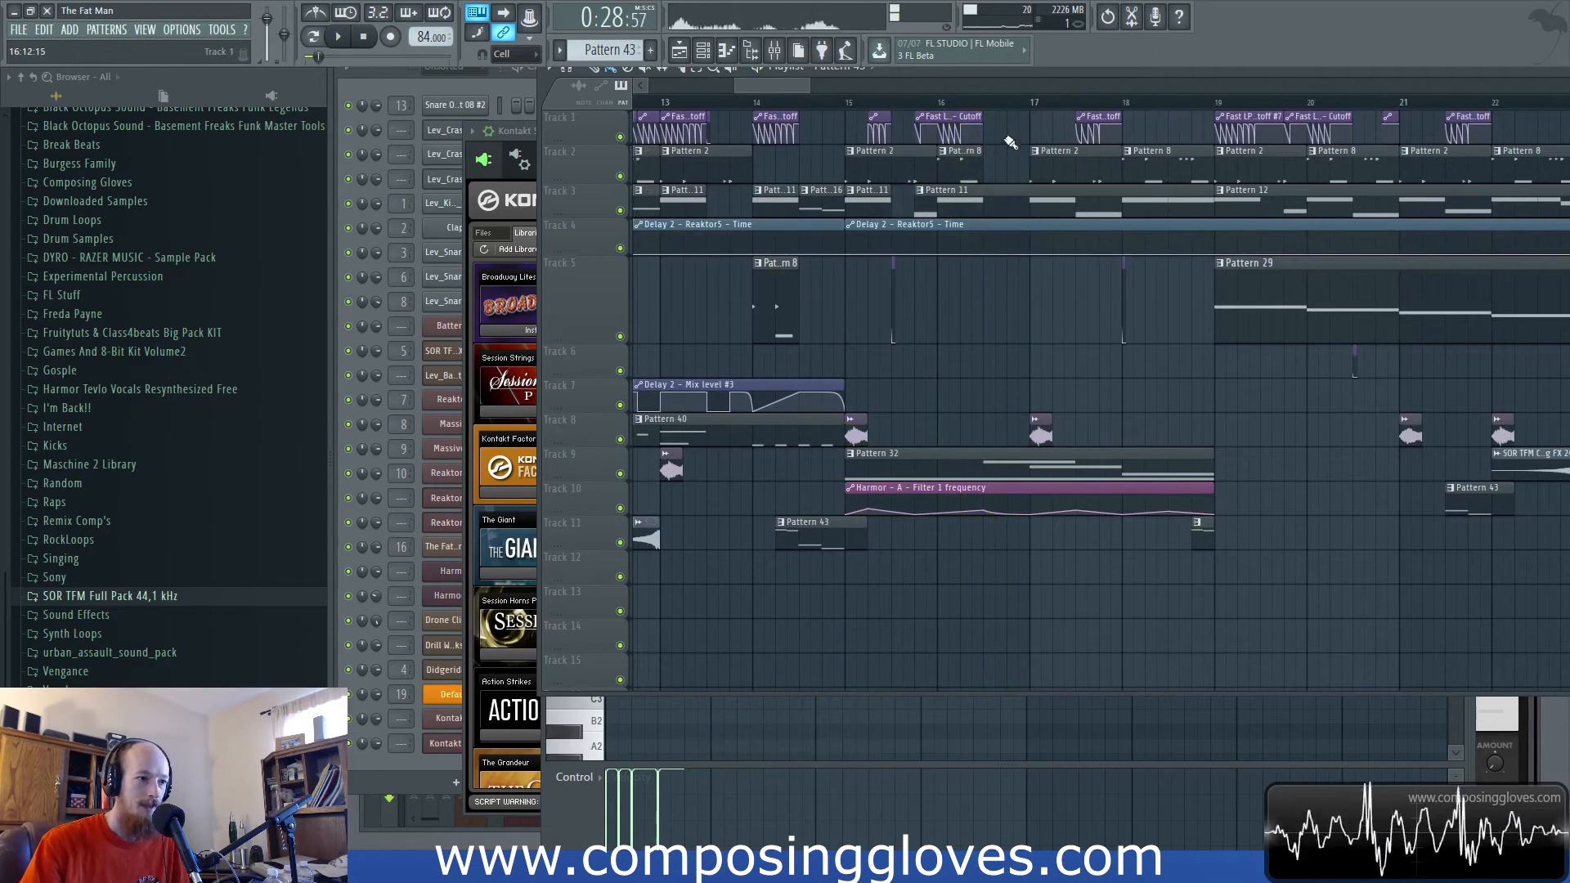
Mark the second half of bar 16, clear the selection, and examine the clips up to about bar 25.
{"action": "left_click_drag", "start_coordinate": [986, 102], "coordinate": [1018, 115]}
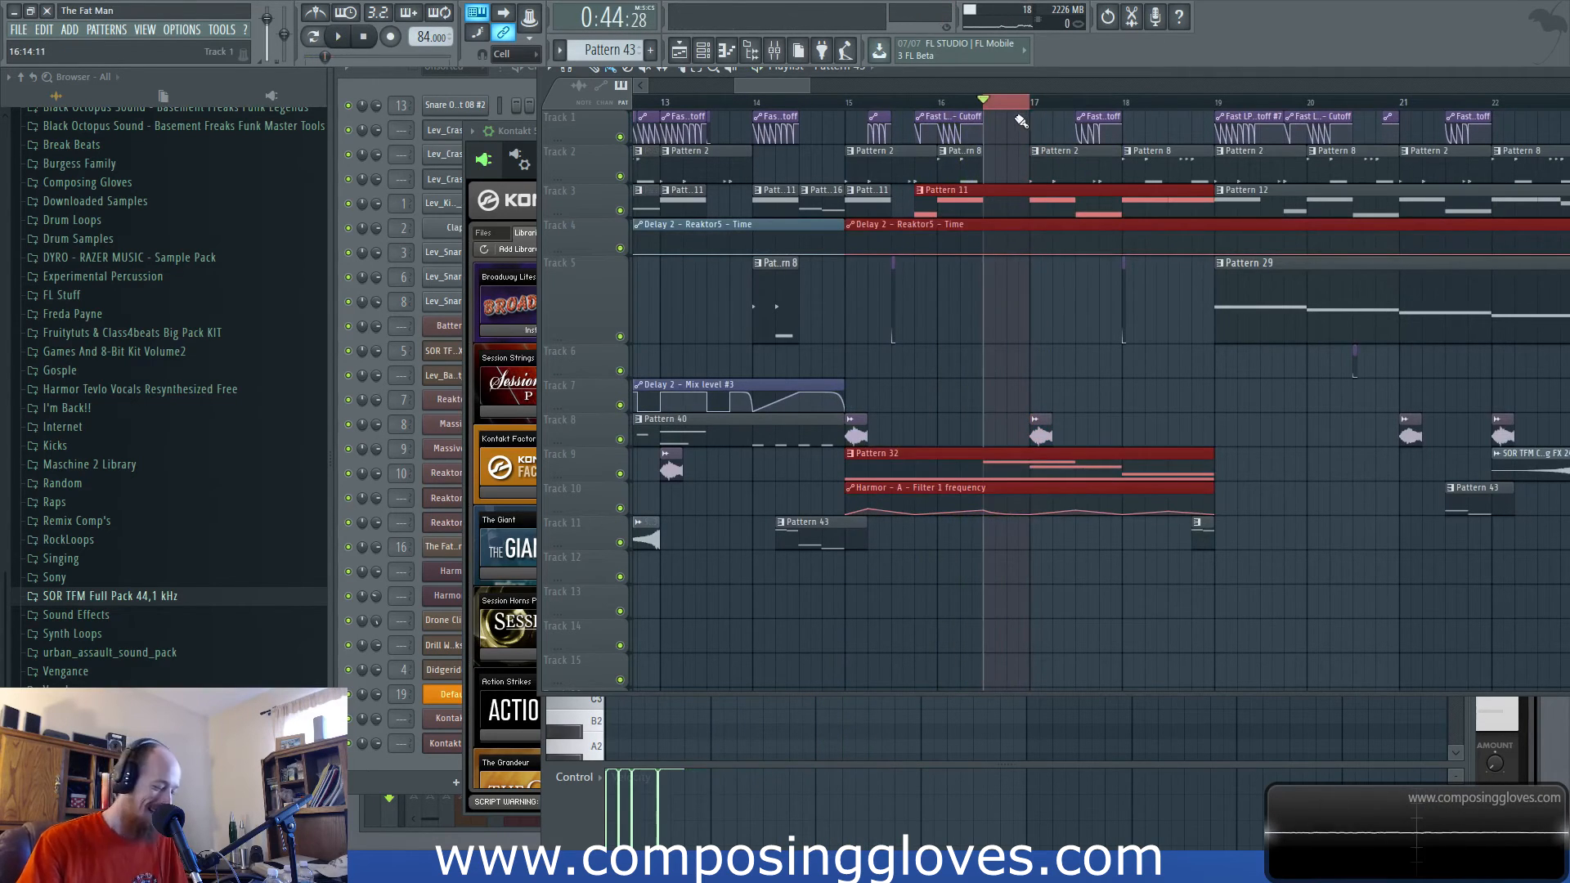
{"action": "left_click", "coordinate": [1026, 129], "text": "ctrl"}
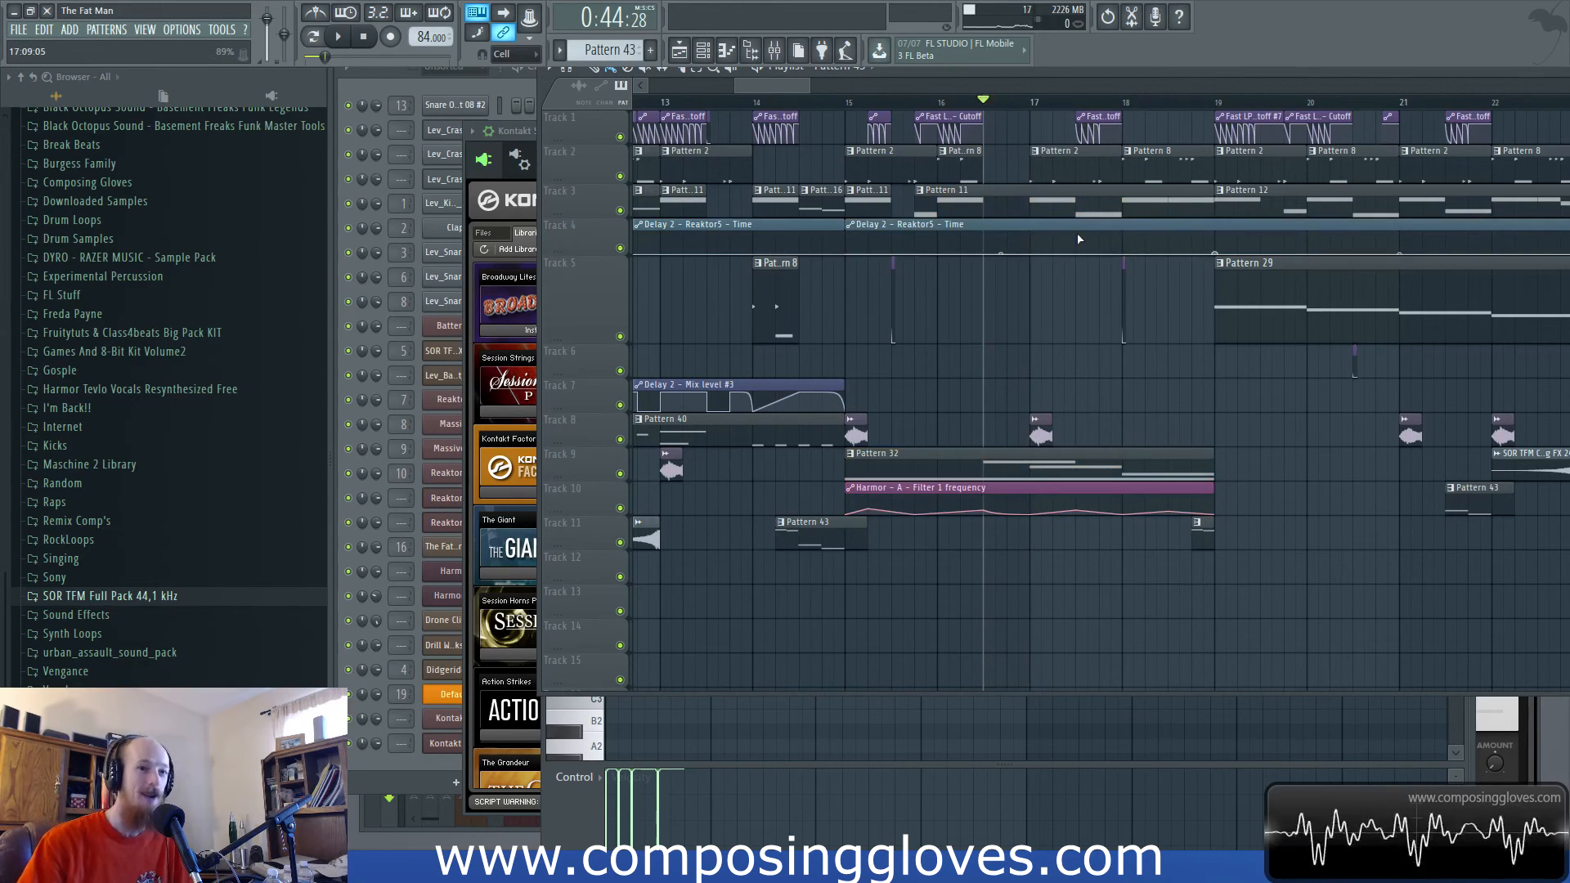
{"action": "left_click_drag", "start_coordinate": [1258, 458], "coordinate": [1007, 500]}
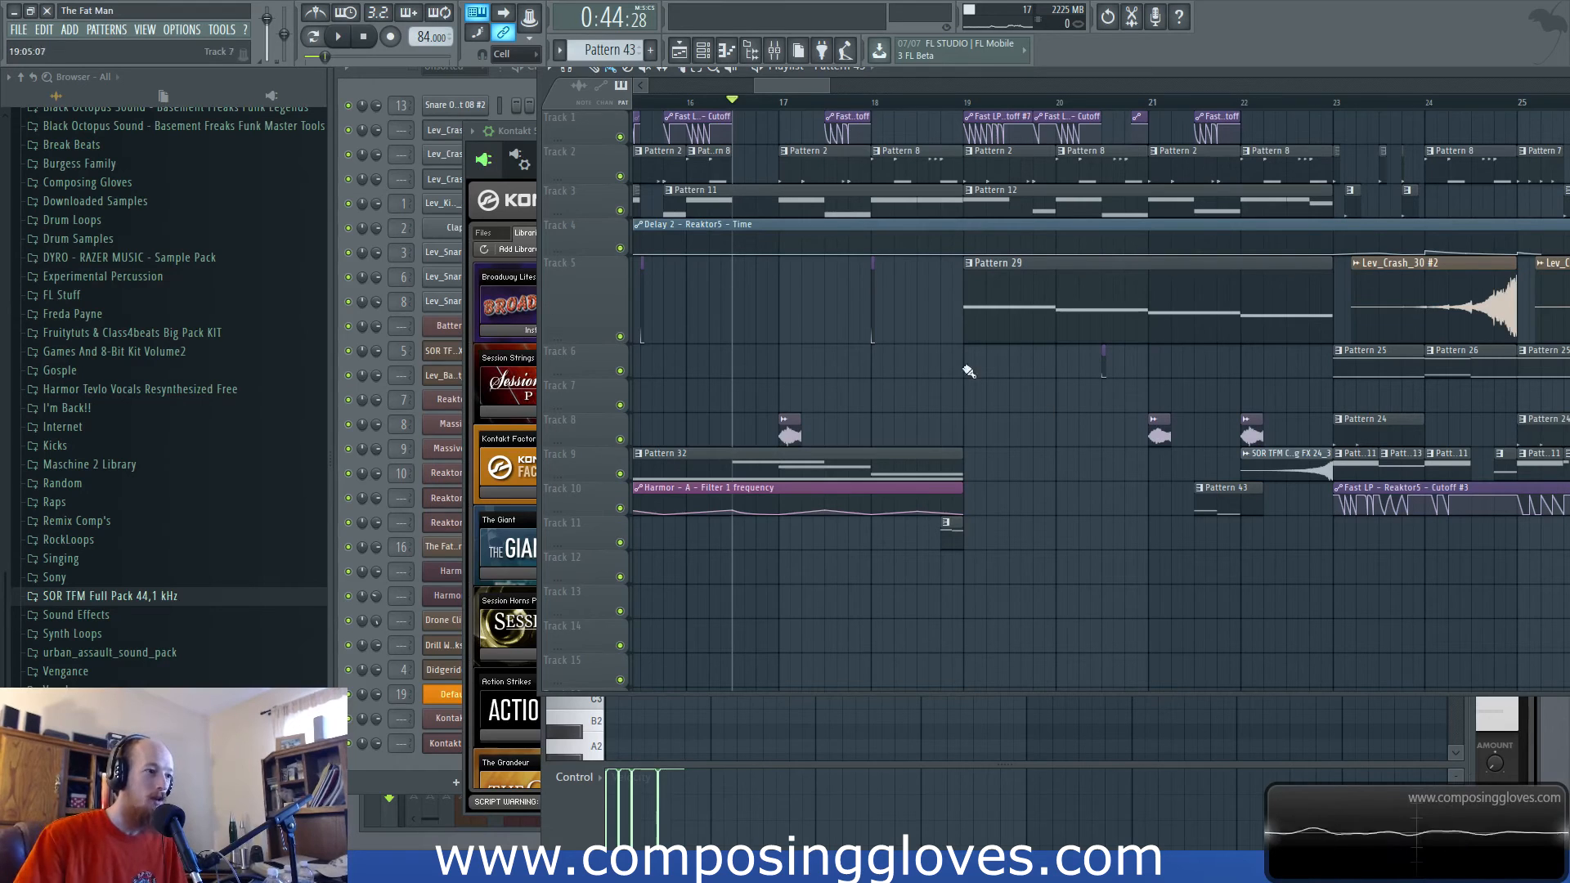
{"action": "scroll", "coordinate": [755, 192], "scroll_direction": "down", "scroll_amount": 8}
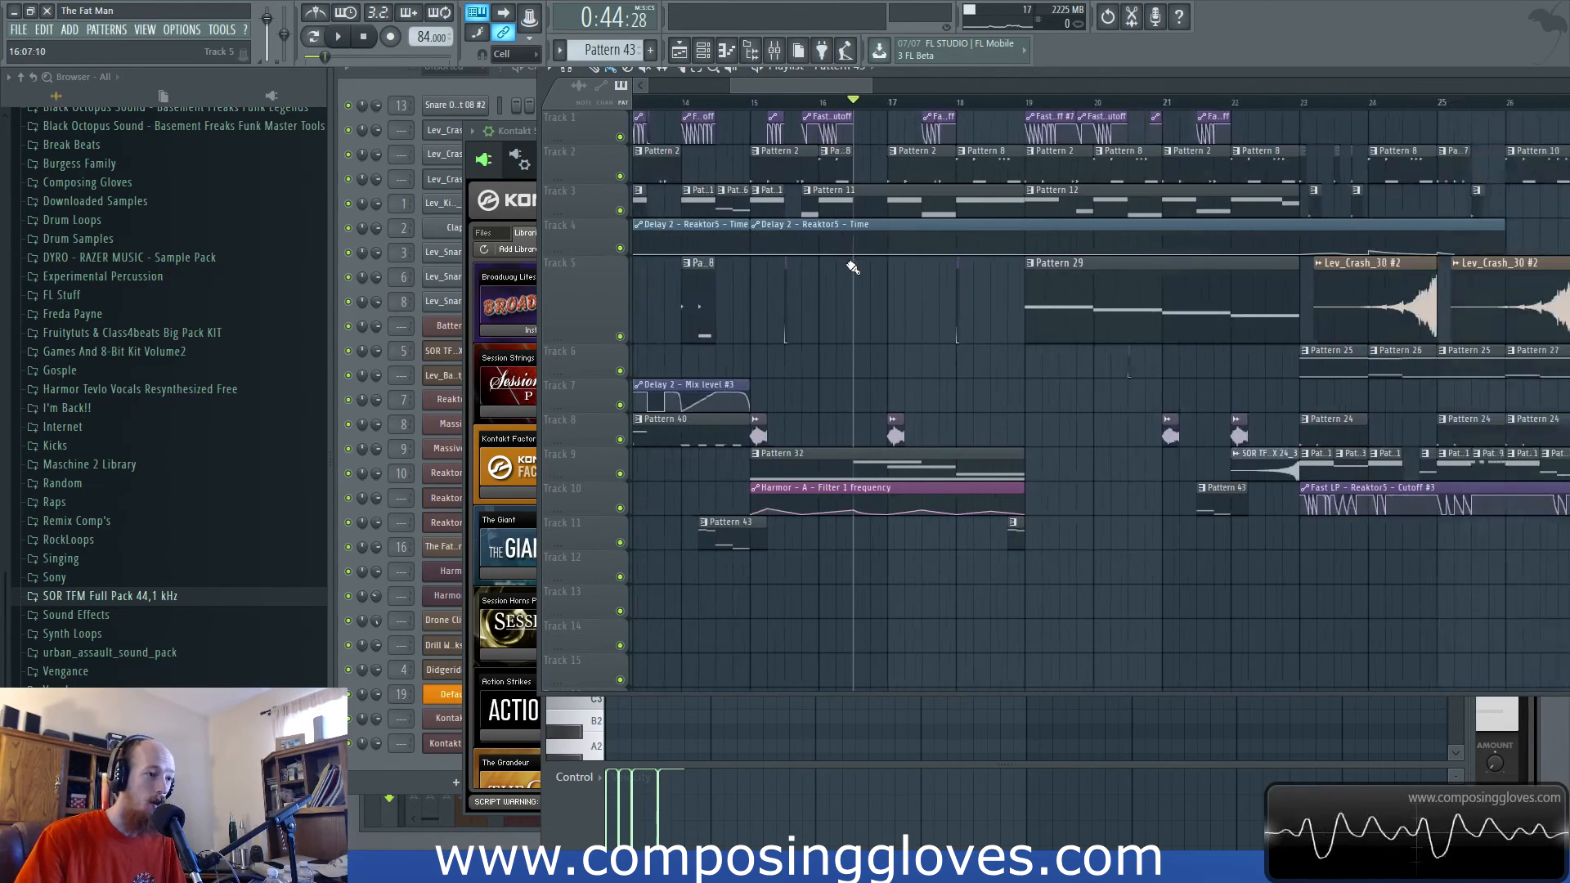
Examine the filter, delay and bass clips between about bars 13 and 25, and place the playhead at bar 17.
{"action": "left_click_drag", "start_coordinate": [797, 103], "coordinate": [857, 105]}
{"action": "left_click", "coordinate": [871, 303], "text": "ctrl"}
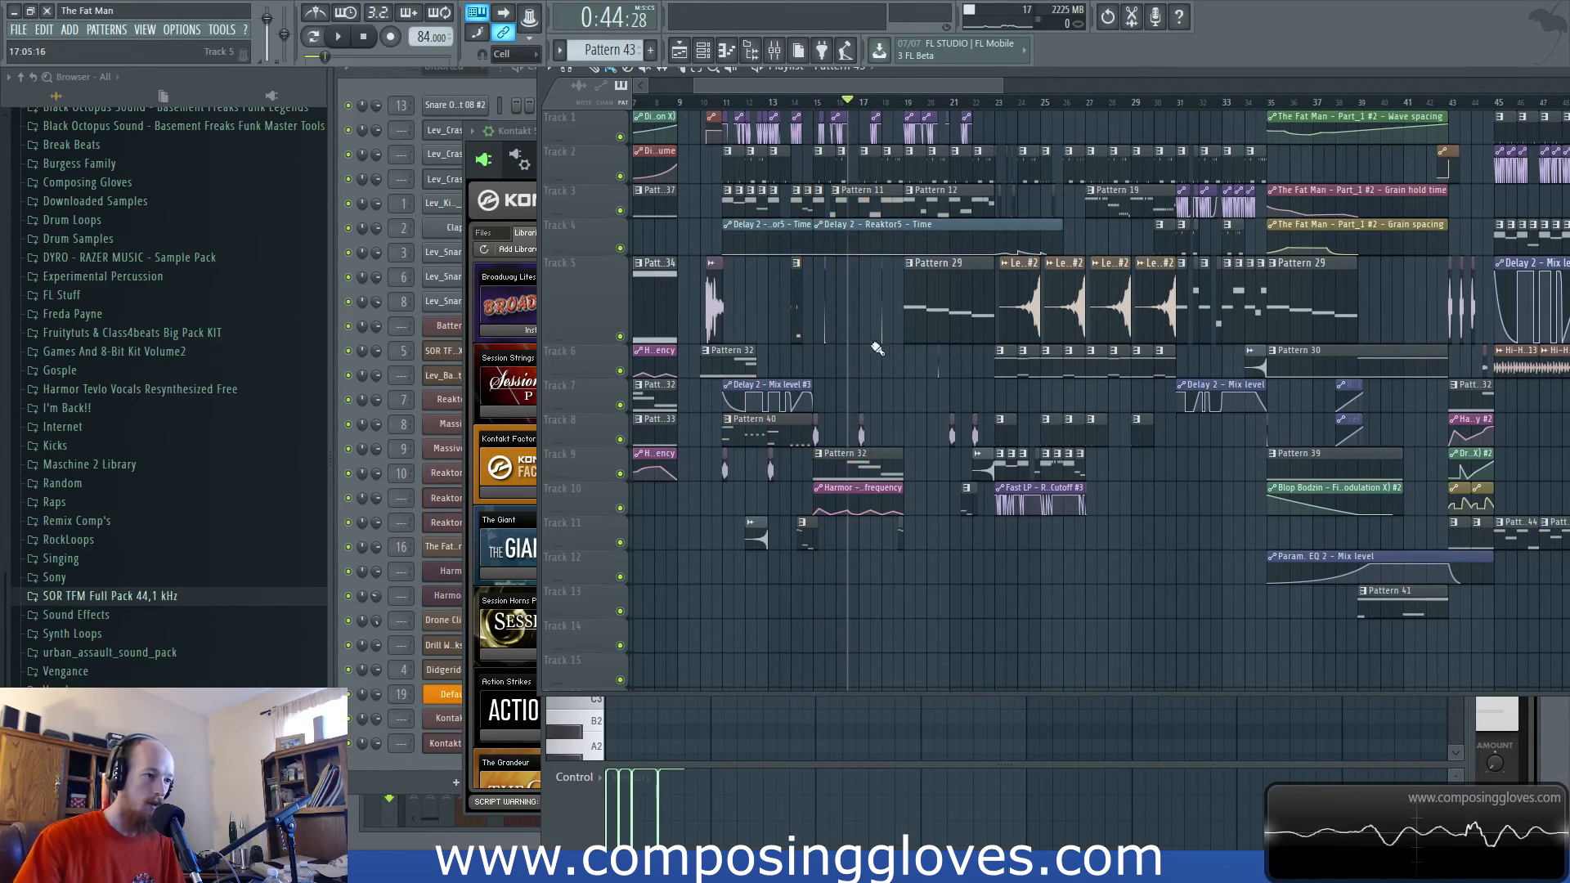
{"action": "scroll", "coordinate": [877, 349], "scroll_direction": "up", "scroll_amount": 6}
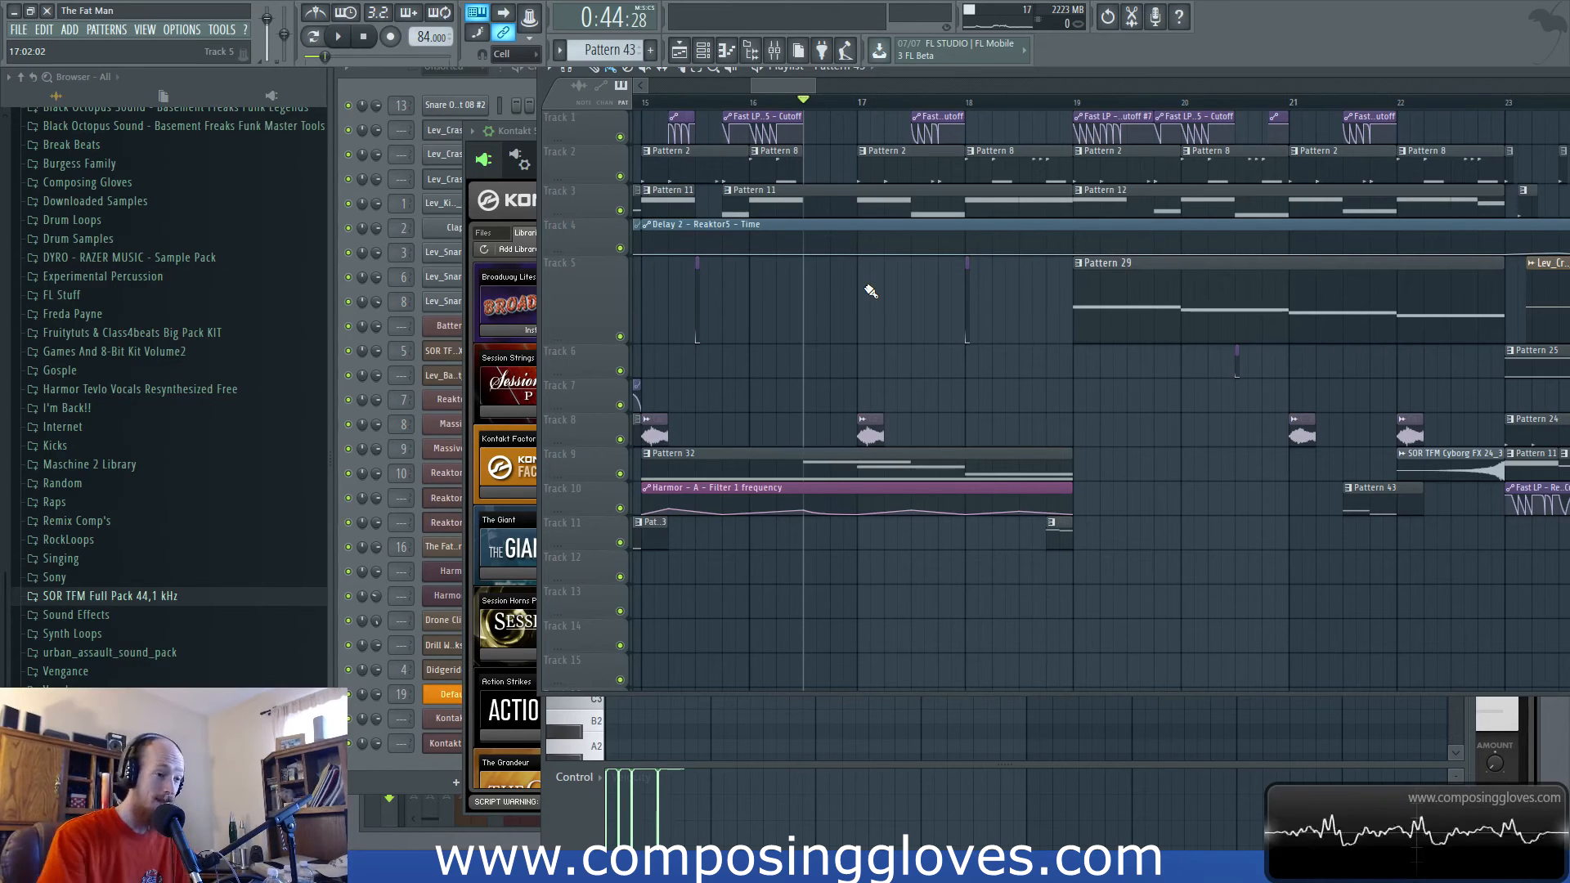
{"action": "scroll", "coordinate": [899, 378], "scroll_direction": "down", "scroll_amount": 5}
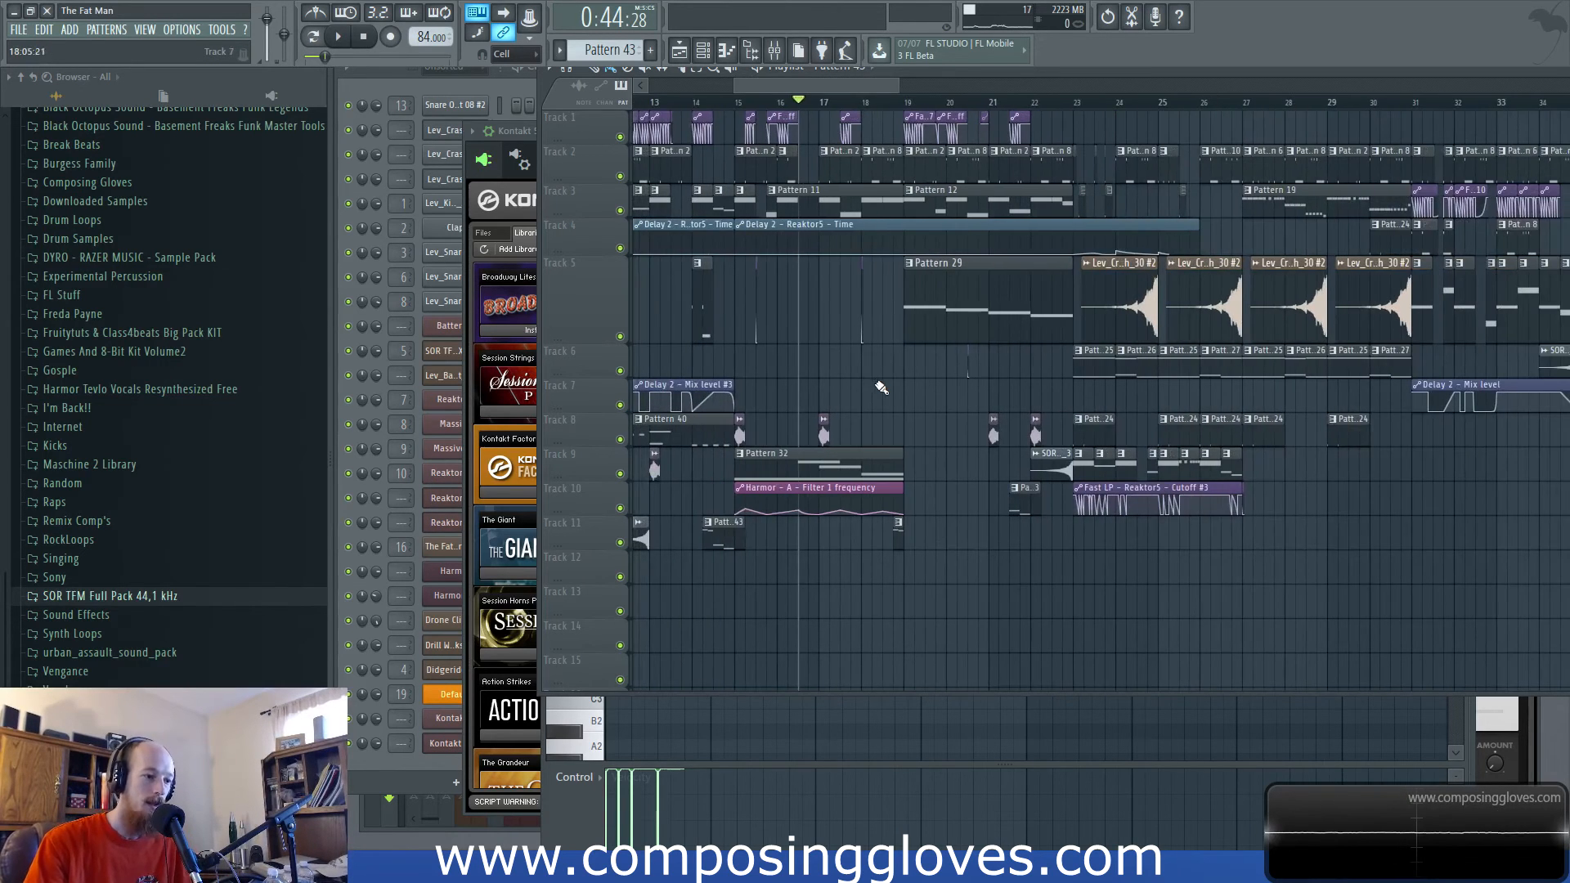
{"action": "scroll", "coordinate": [894, 380], "scroll_direction": "up", "scroll_amount": 3}
{"action": "left_click_drag", "start_coordinate": [742, 106], "coordinate": [723, 106]}
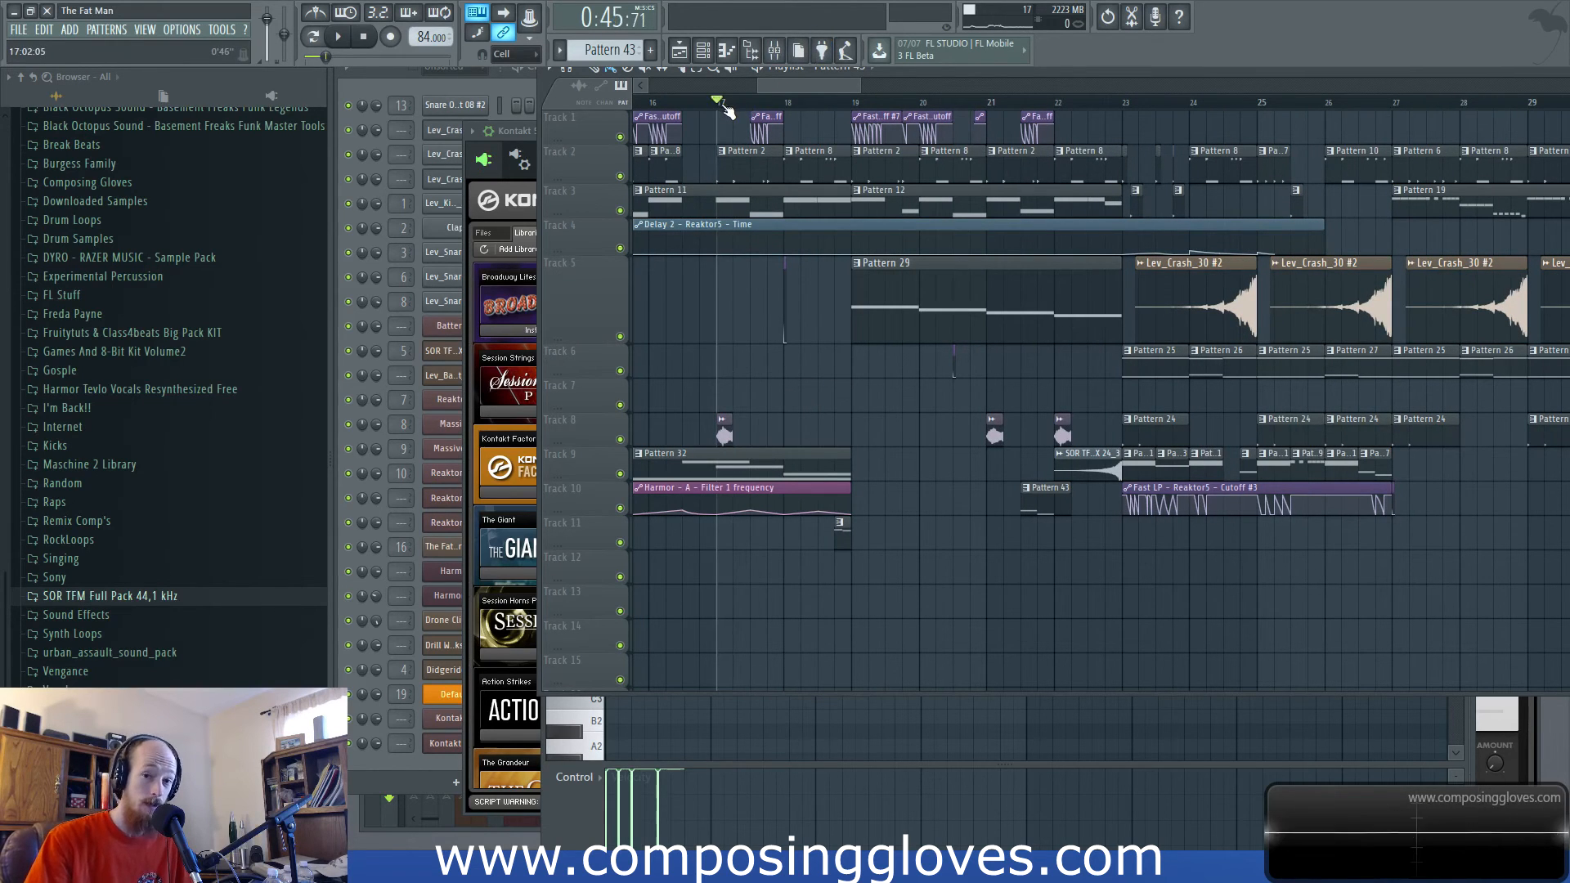
{"action": "scroll", "coordinate": [764, 296], "scroll_direction": "up", "scroll_amount": 3}
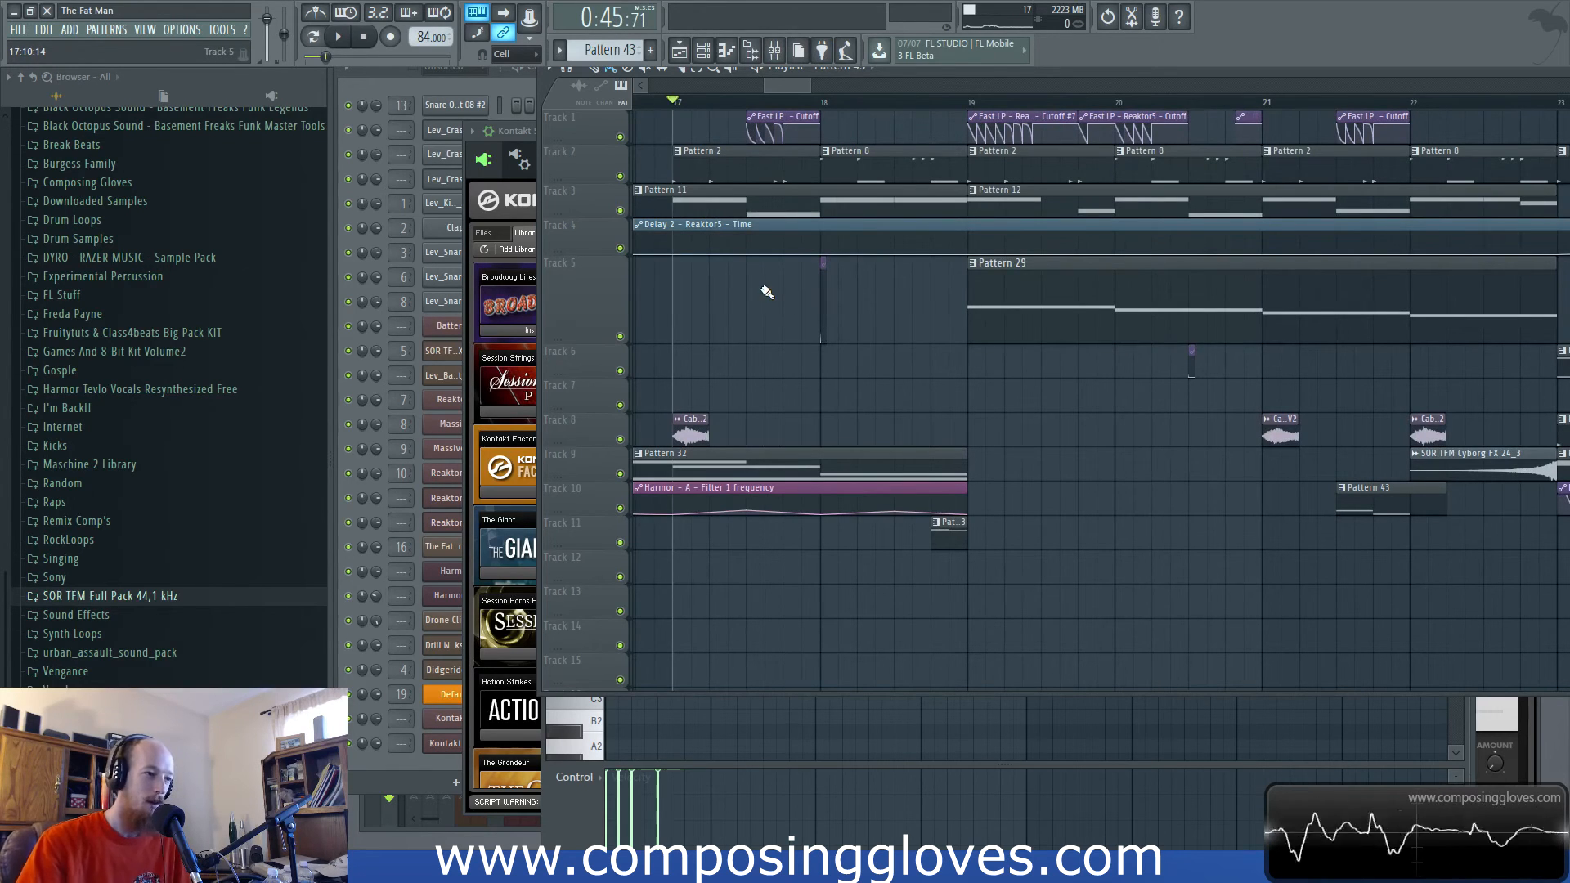
{"action": "scroll", "coordinate": [841, 336], "scroll_direction": "down", "scroll_amount": 4}
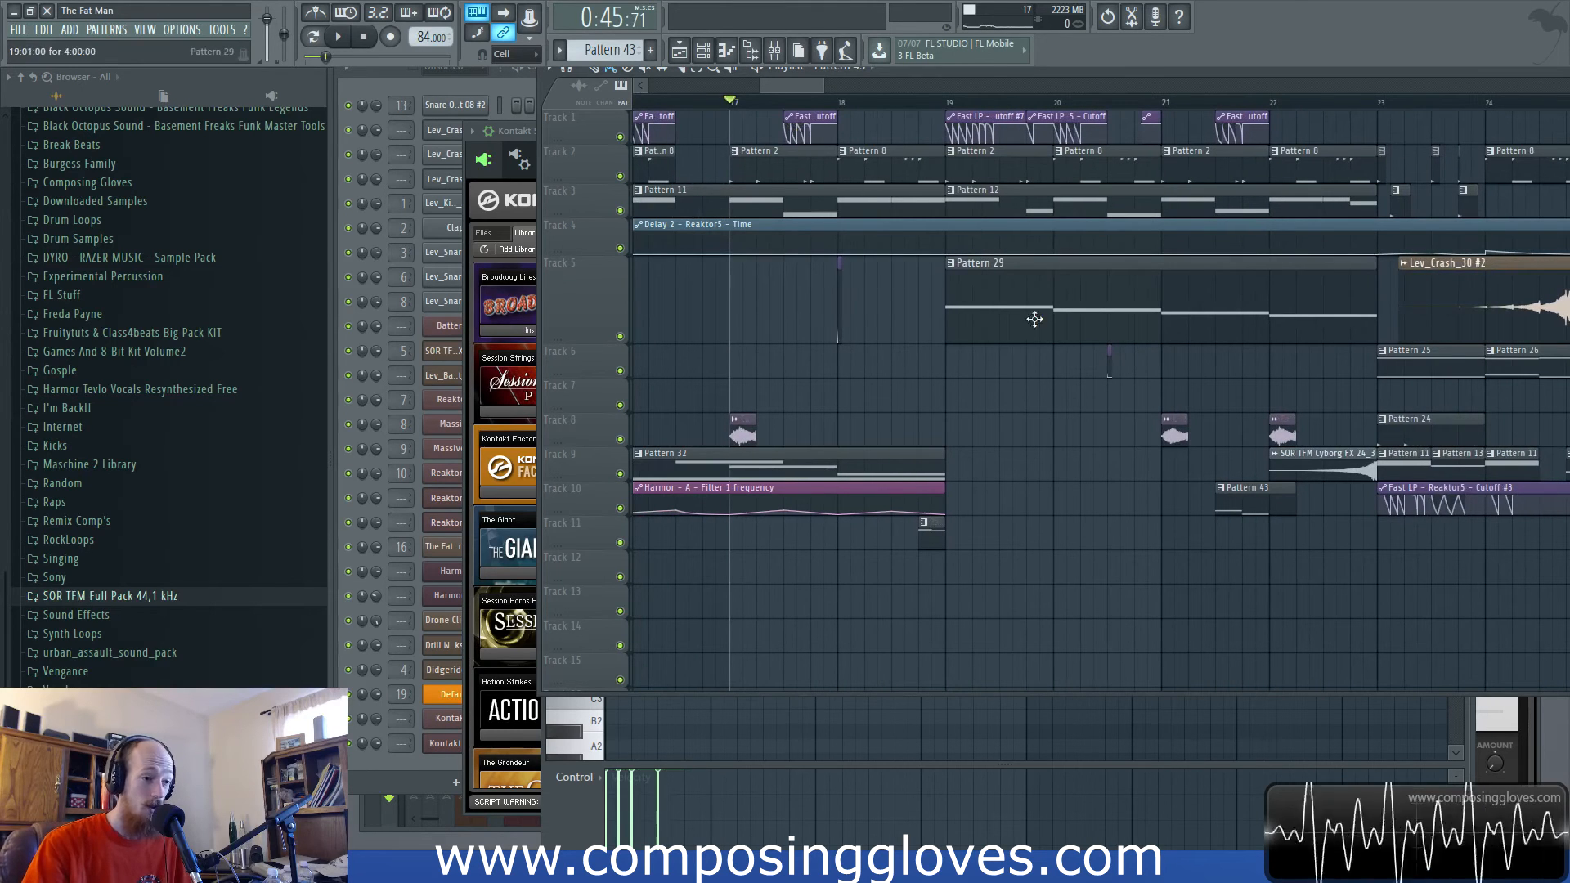
{"action": "scroll", "coordinate": [1219, 372], "scroll_direction": "down", "scroll_amount": 5}
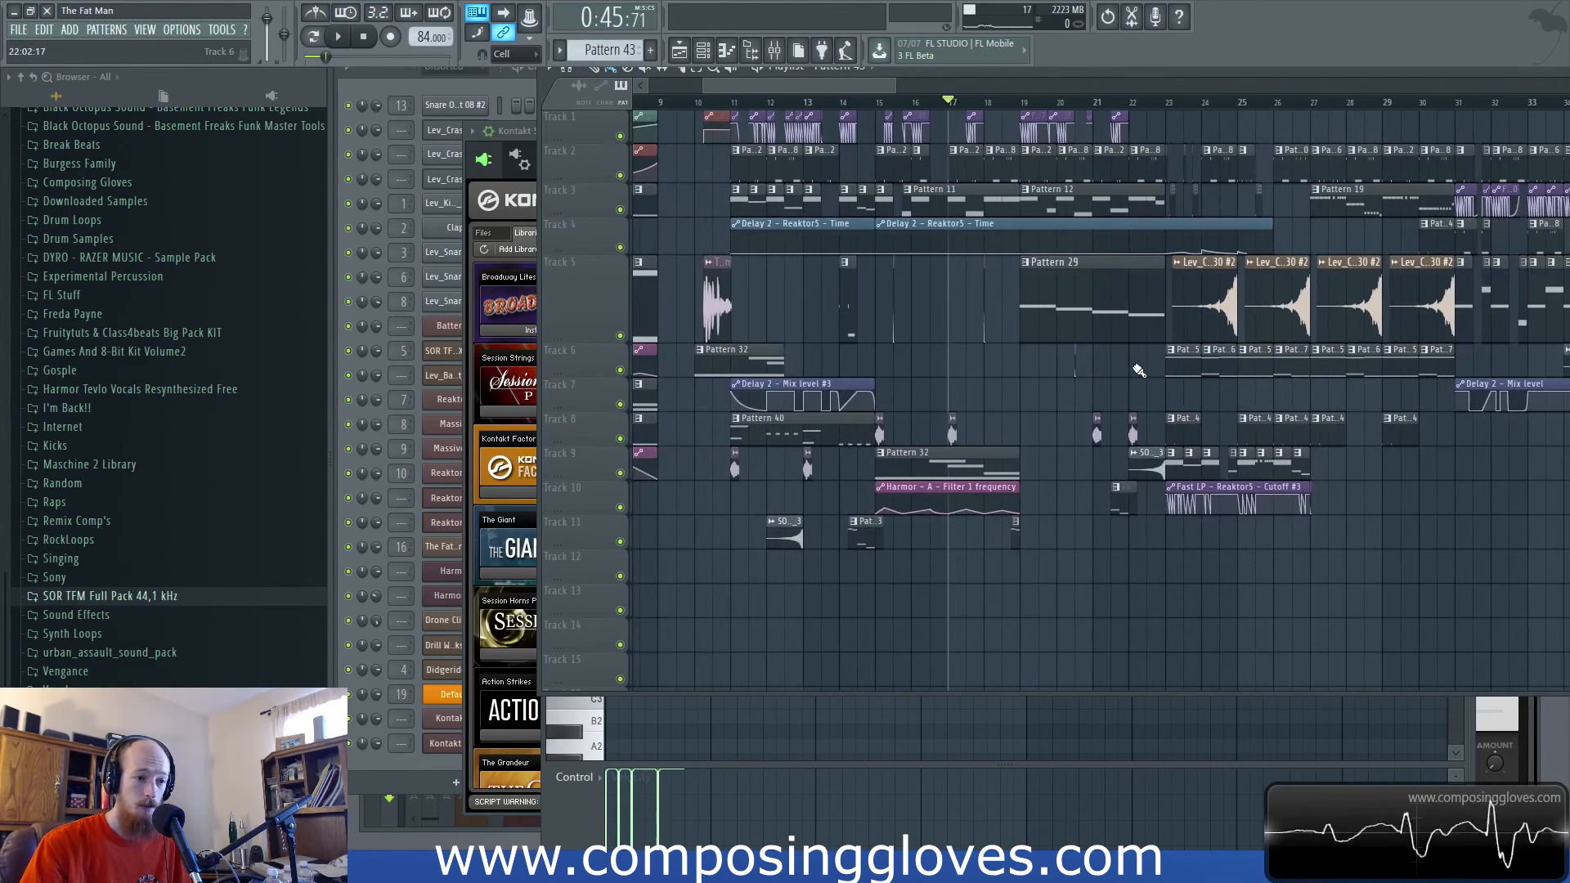
Open the Lev_Crash_30 #2 sample settings from track 5, and examine the clips layered around it up to about bar 31.
{"action": "double_click", "coordinate": [1177, 308]}
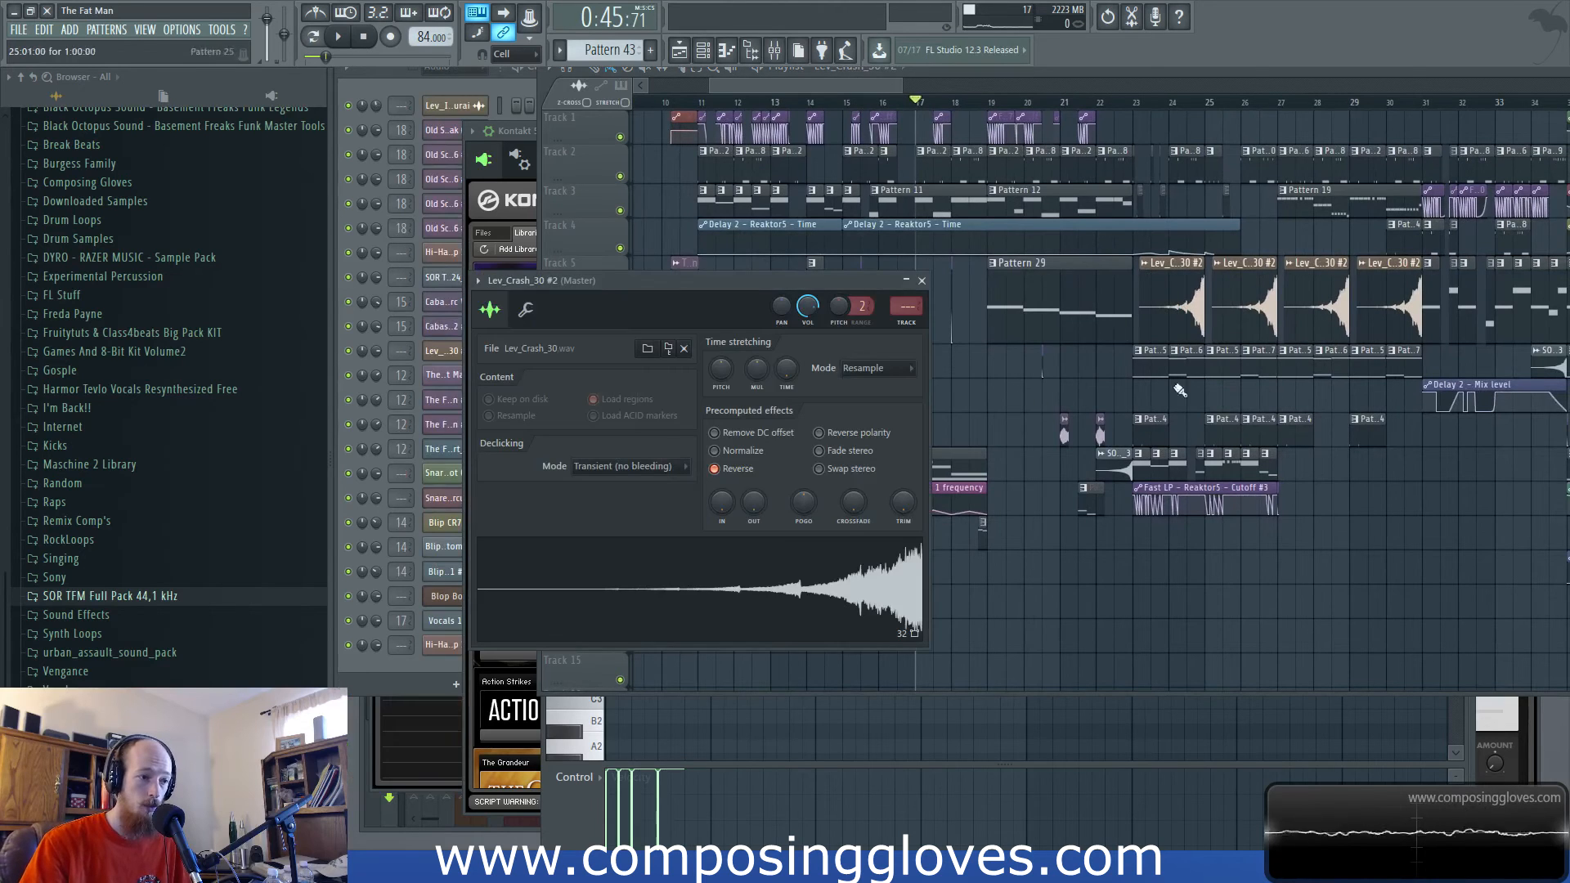
{"action": "left_click_drag", "start_coordinate": [813, 87], "coordinate": [844, 87]}
{"action": "scroll", "coordinate": [1005, 205], "scroll_direction": "up", "scroll_amount": 5}
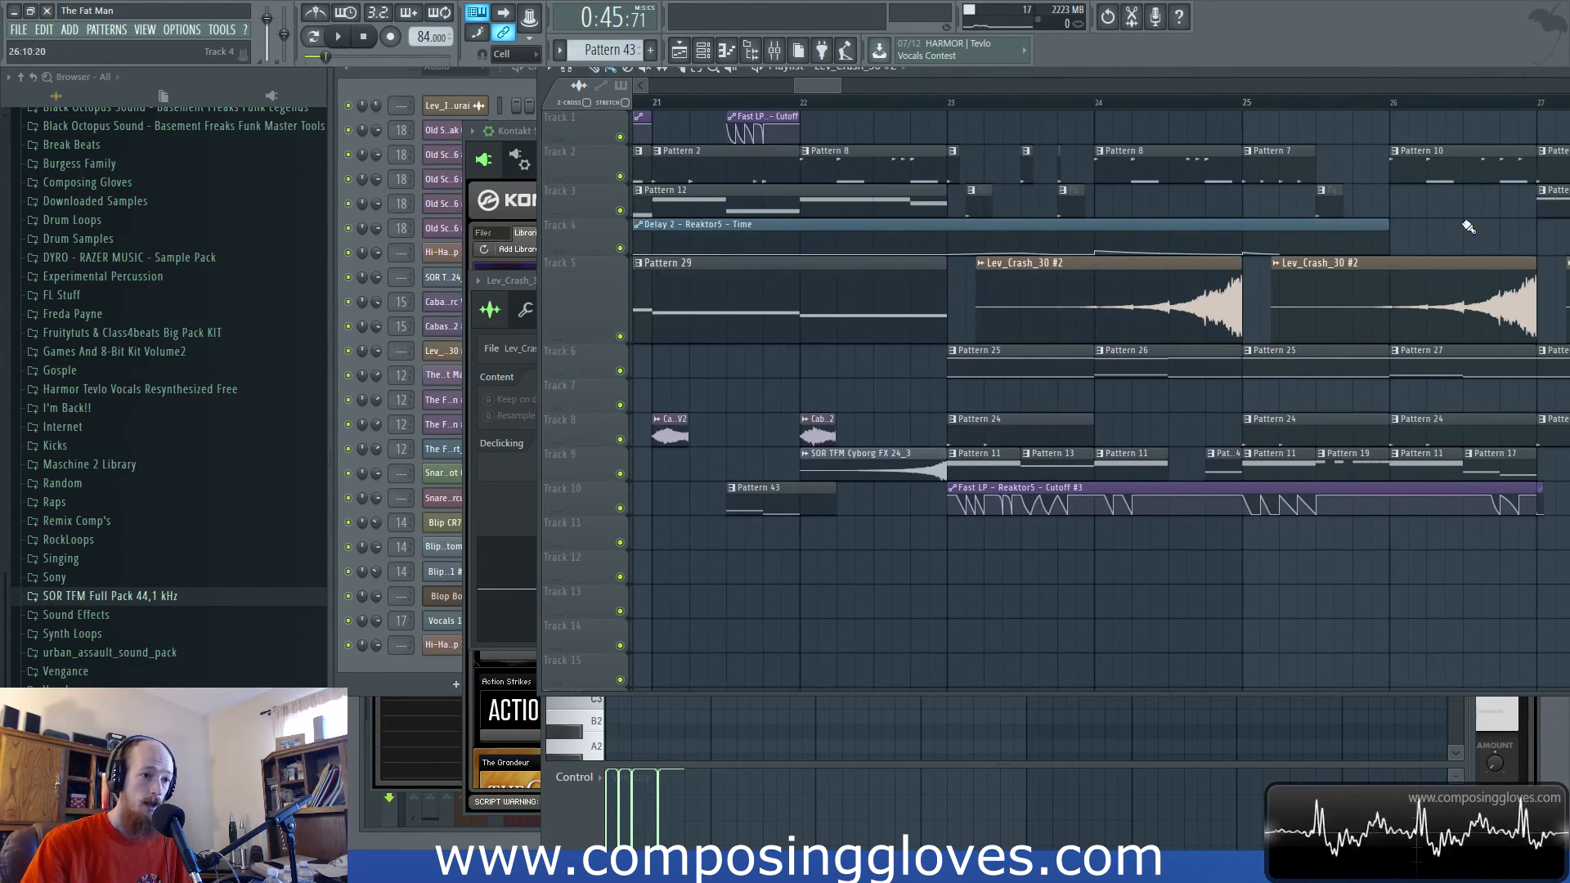
{"action": "left_click_drag", "start_coordinate": [1468, 227], "coordinate": [1209, 239]}
{"action": "left_click_drag", "start_coordinate": [1405, 358], "coordinate": [1151, 391]}
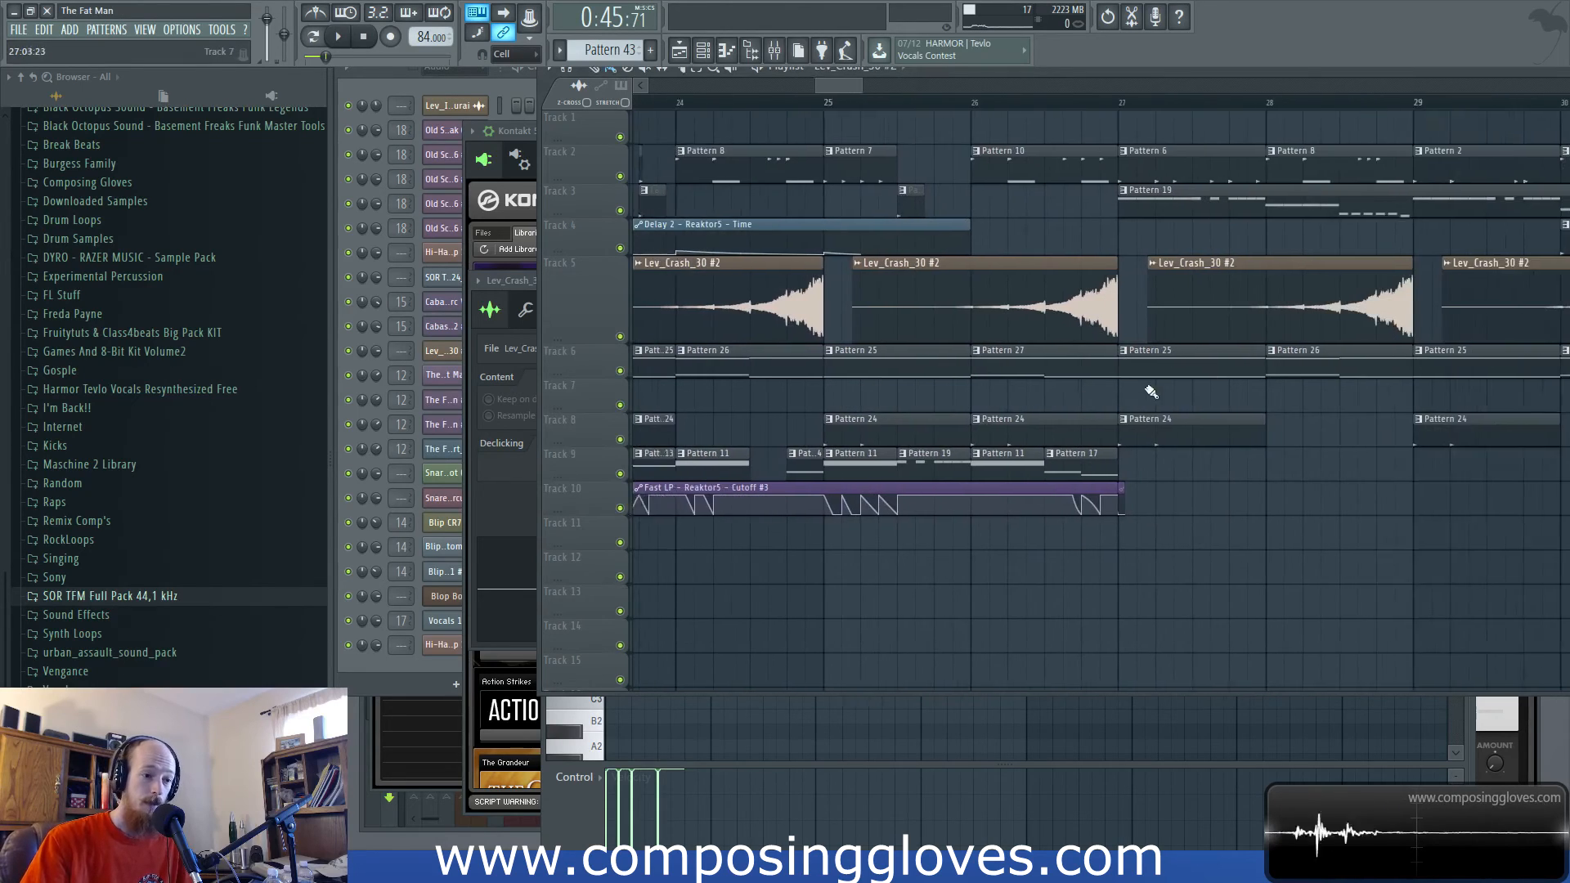
{"action": "scroll", "coordinate": [1152, 392], "scroll_direction": "down", "scroll_amount": 8}
{"action": "scroll", "coordinate": [951, 441], "scroll_direction": "up", "scroll_amount": 6}
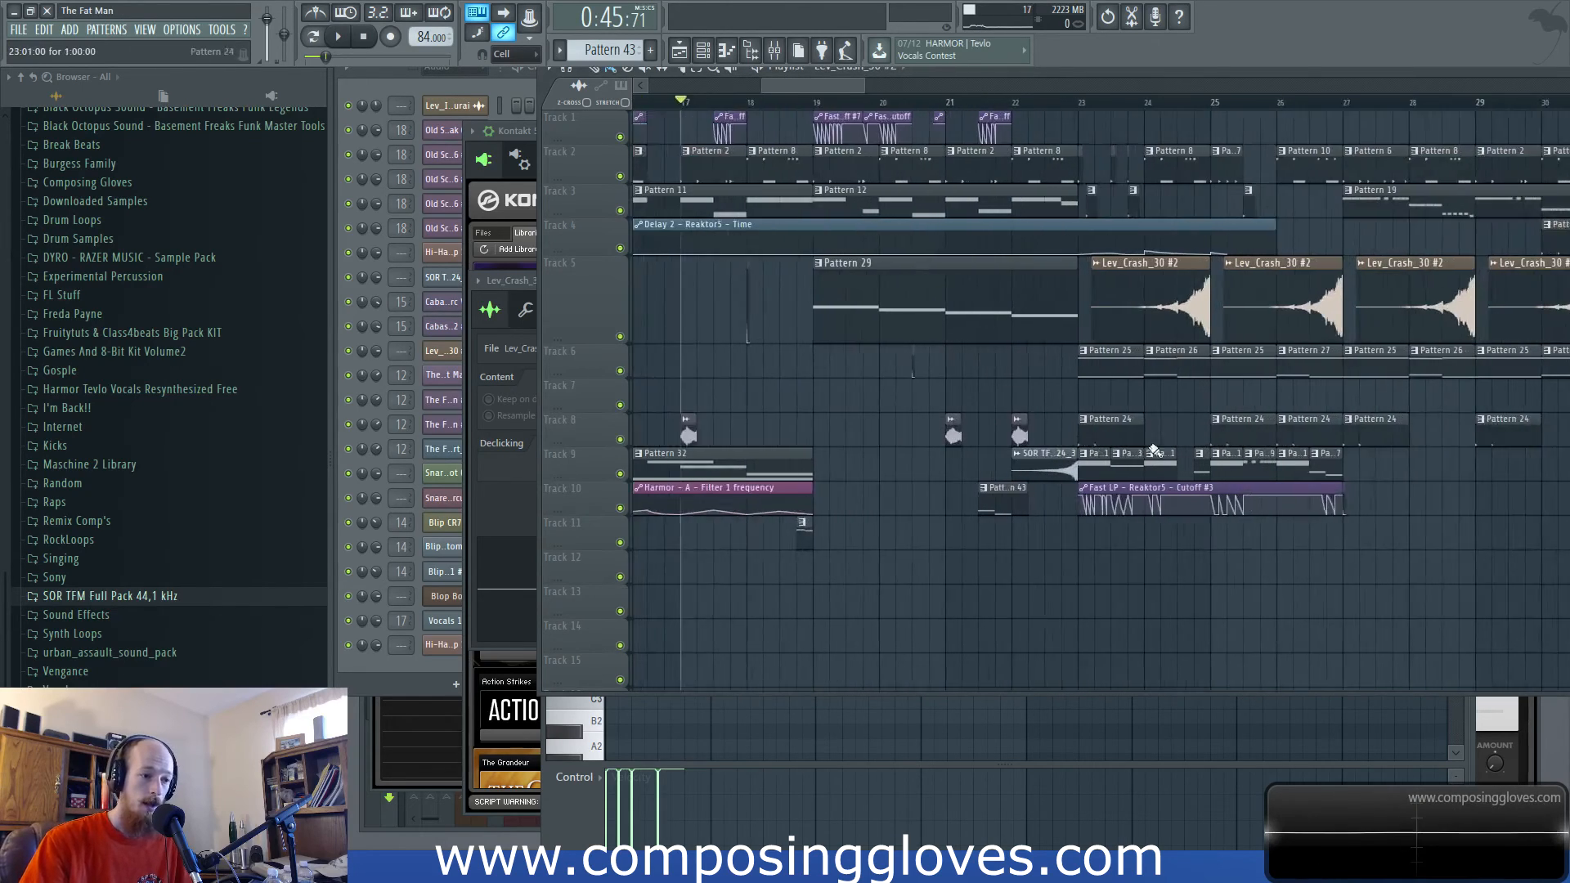
{"action": "scroll", "coordinate": [987, 453], "scroll_direction": "down", "scroll_amount": 8}
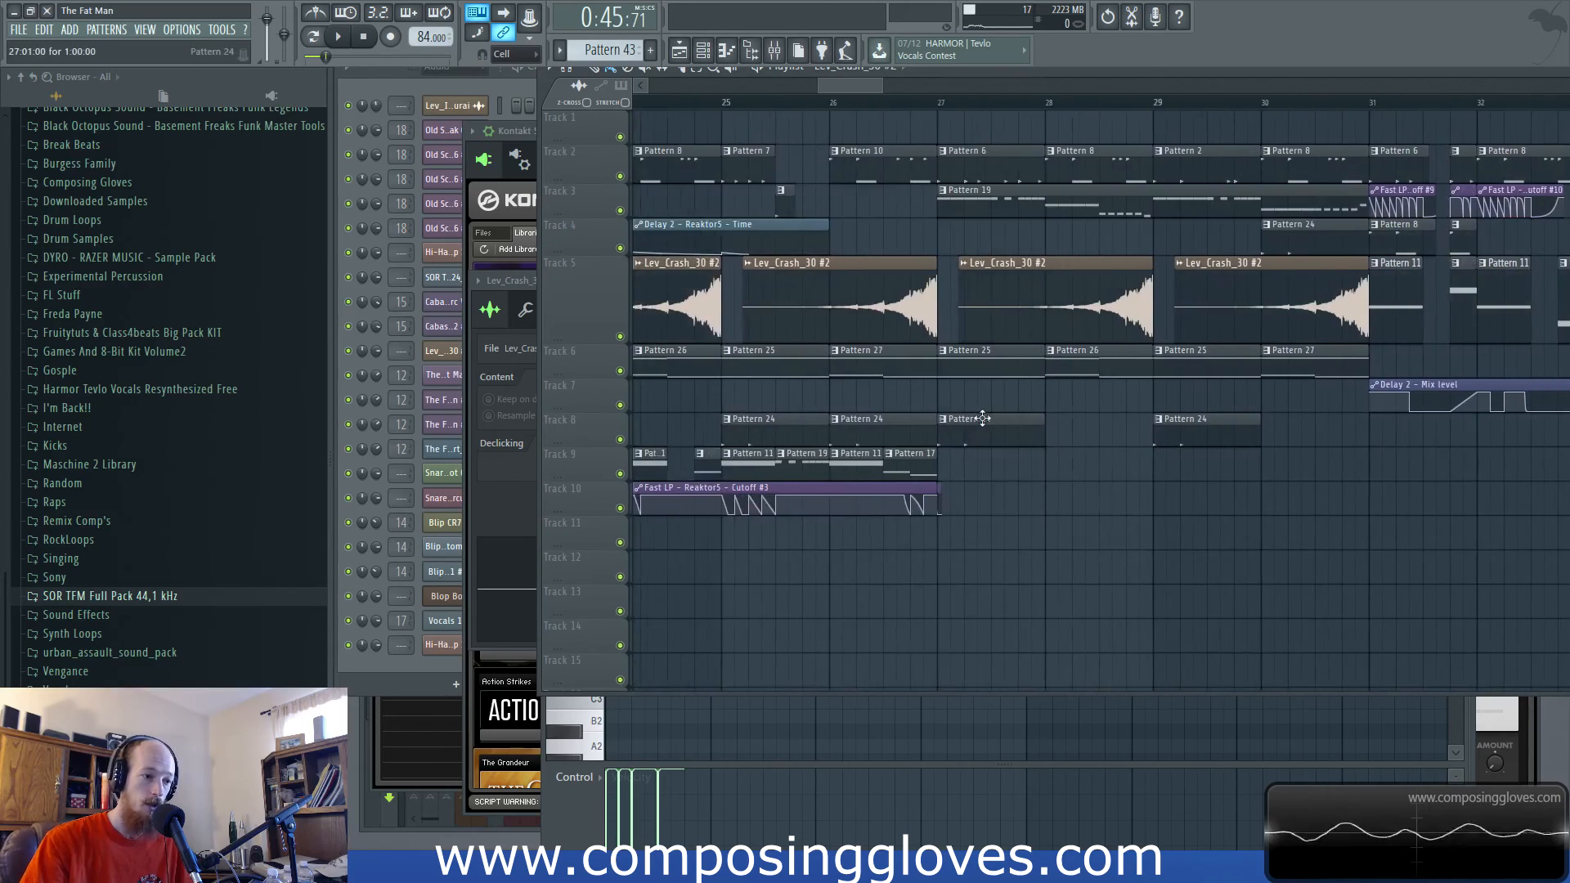
Place the playhead at bar 23 and play the reversed crash section to about bar 26, then stop playback.
{"action": "left_click", "coordinate": [855, 102]}
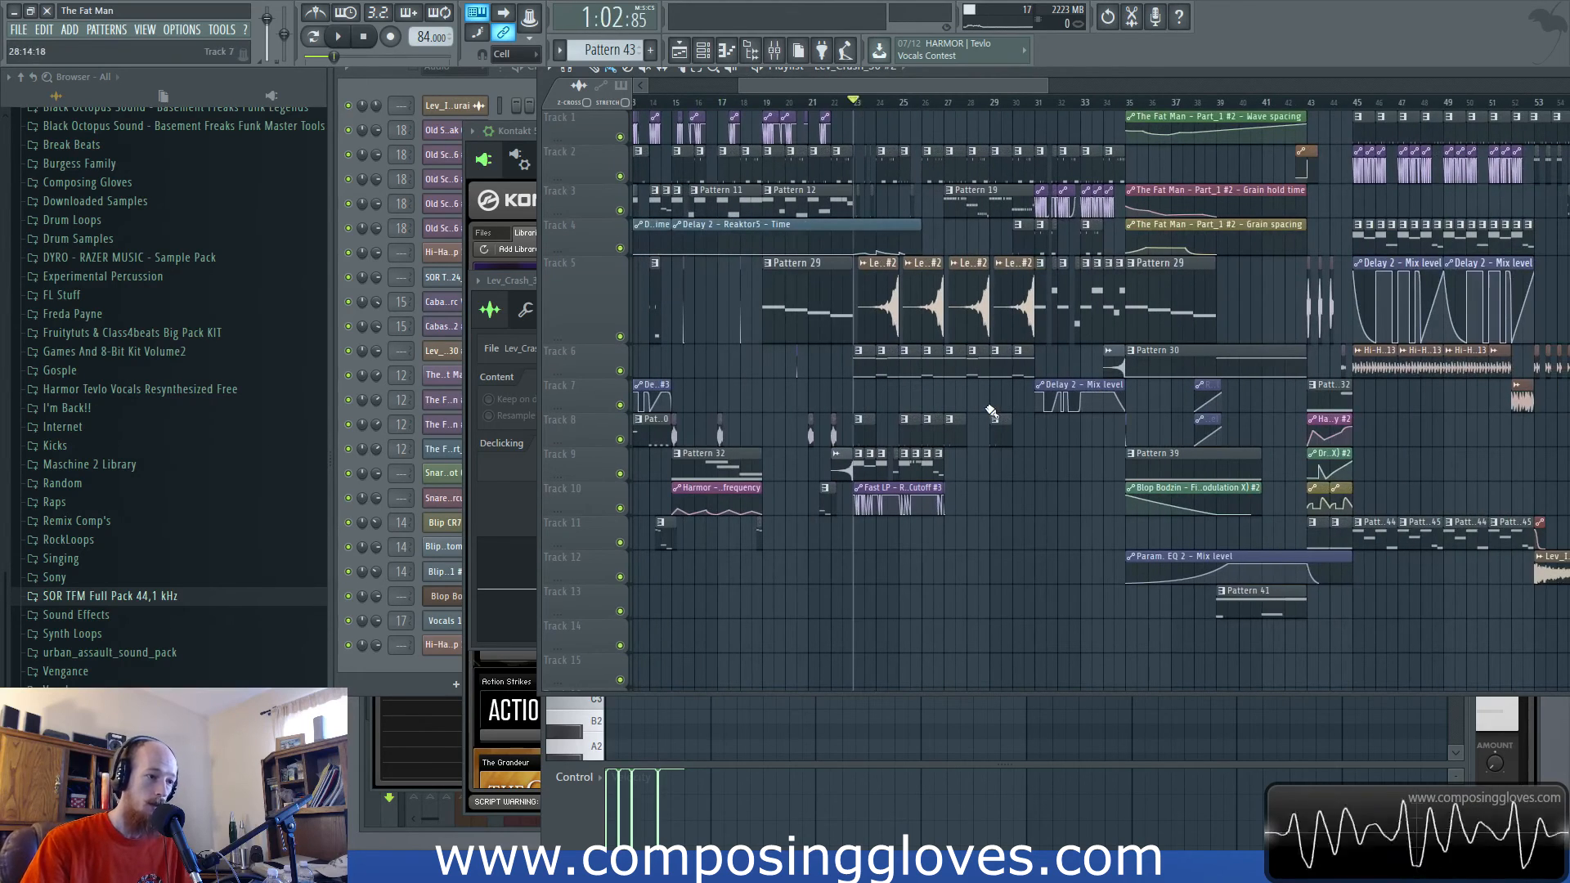
{"action": "key", "text": "space"}
{"action": "scroll", "coordinate": [905, 405], "scroll_direction": "up", "scroll_amount": 6}
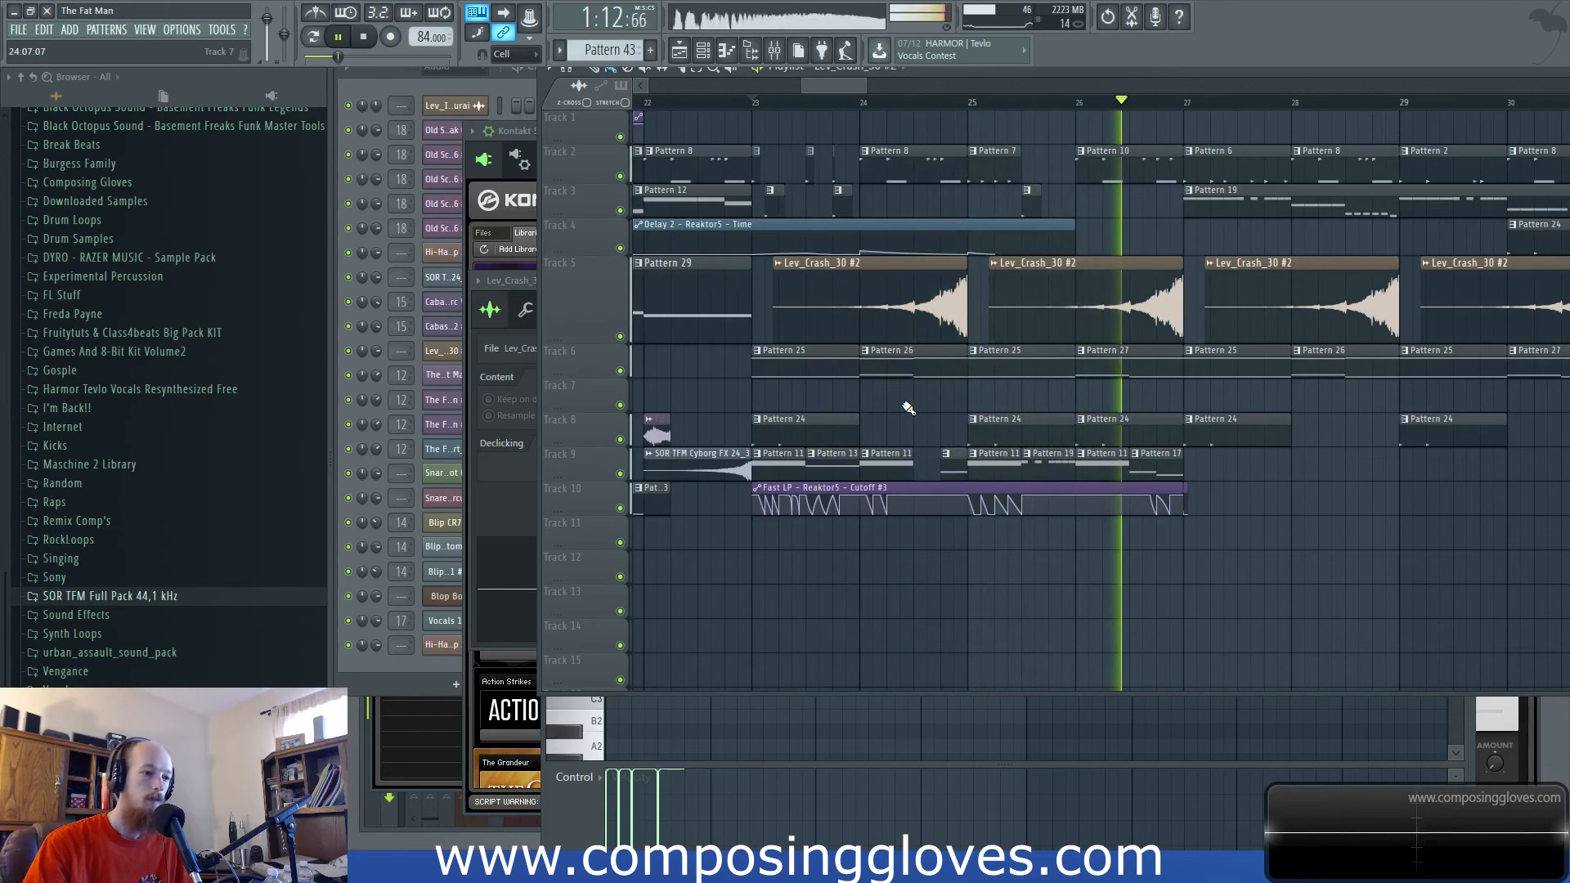
{"action": "key", "text": "space"}
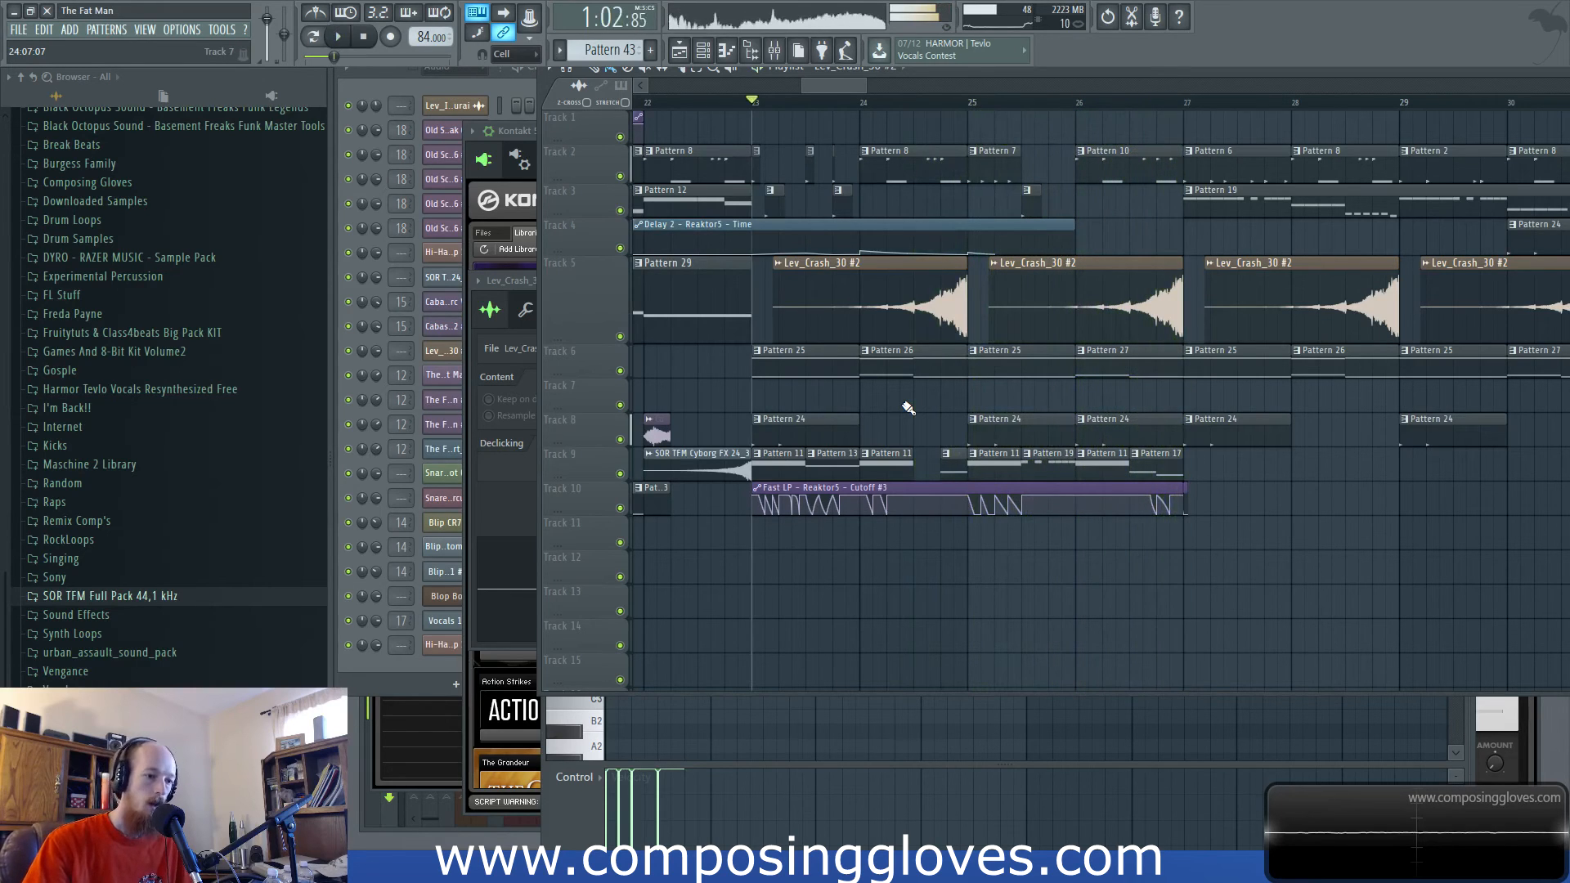
Open Pattern 19 from track 9, select the short F3 and E3 notes in bar 2 of Massive #2, and return to the playlist.
{"action": "scroll", "coordinate": [917, 99], "scroll_direction": "up", "scroll_amount": 4}
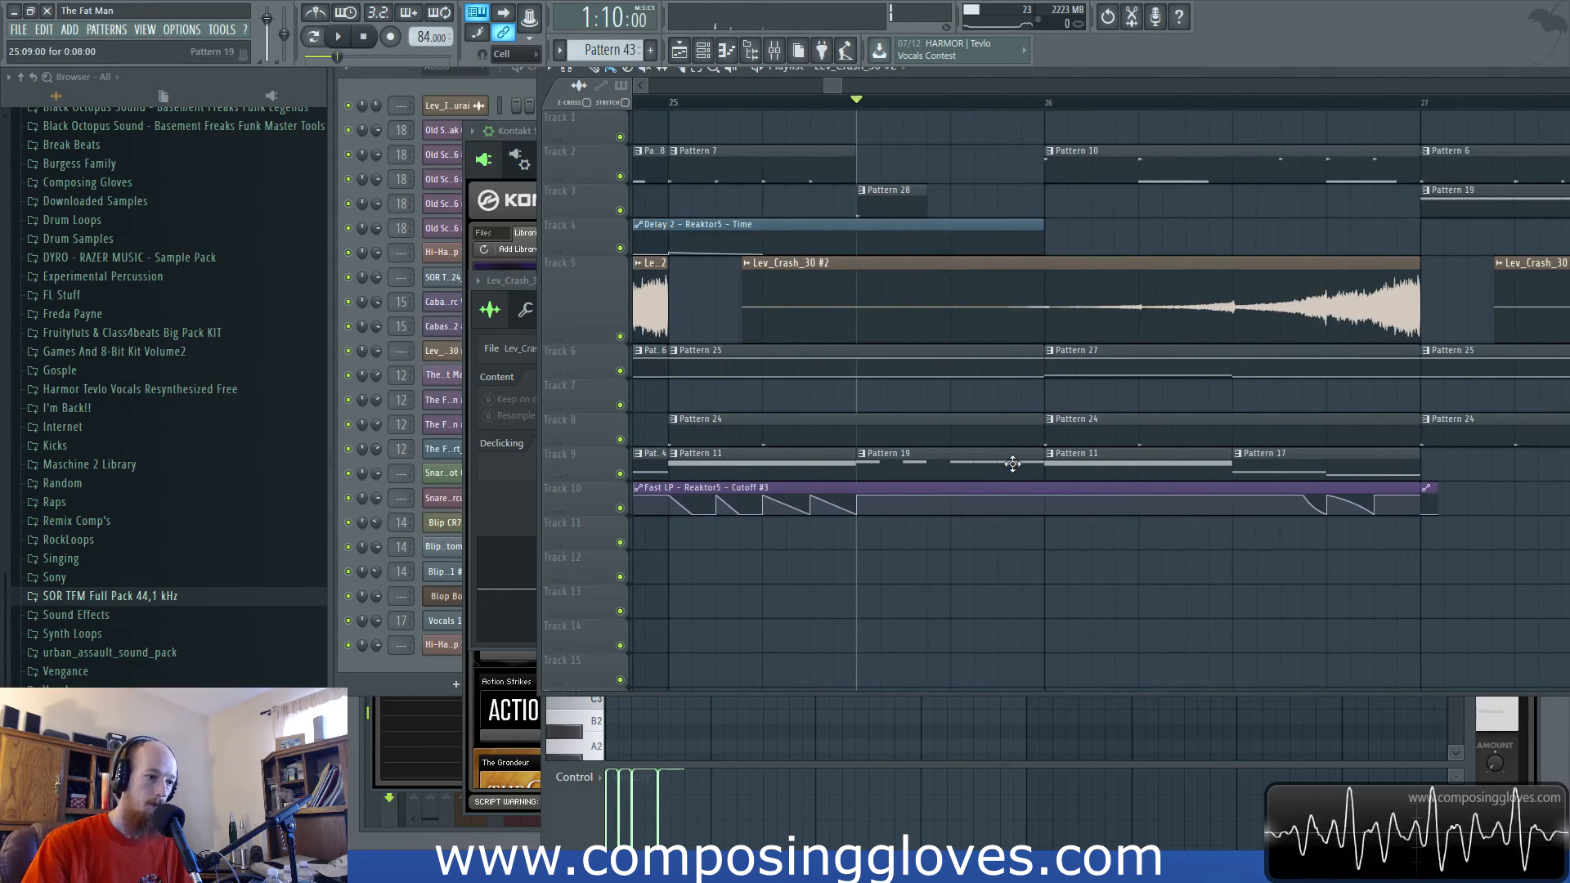
{"action": "double_click", "coordinate": [1012, 463]}
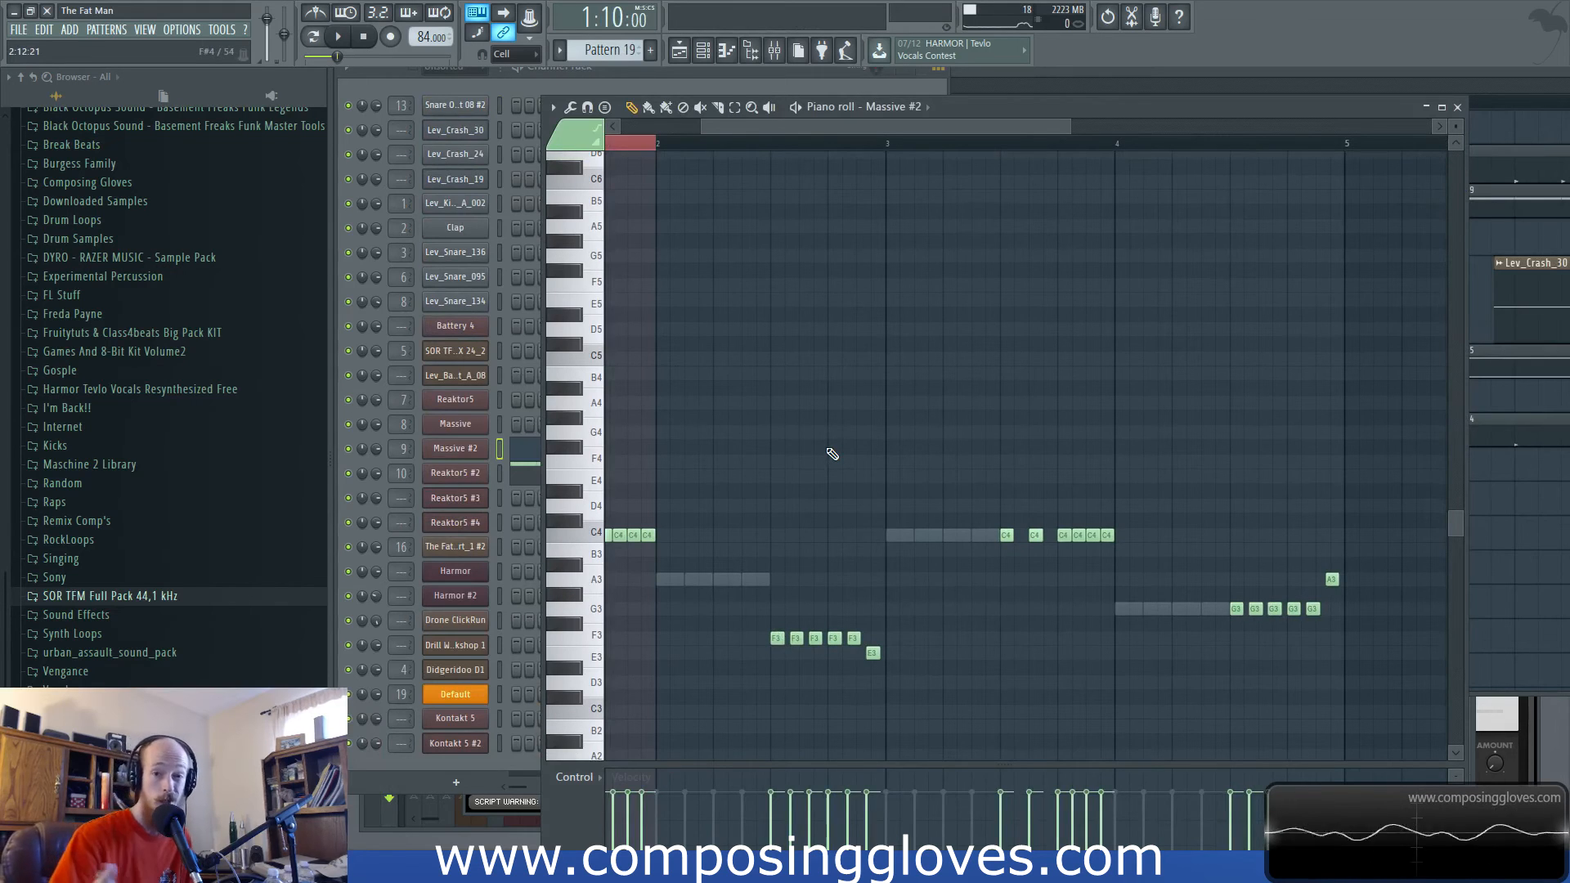
{"action": "left_click_drag", "start_coordinate": [783, 636], "coordinate": [899, 666]}
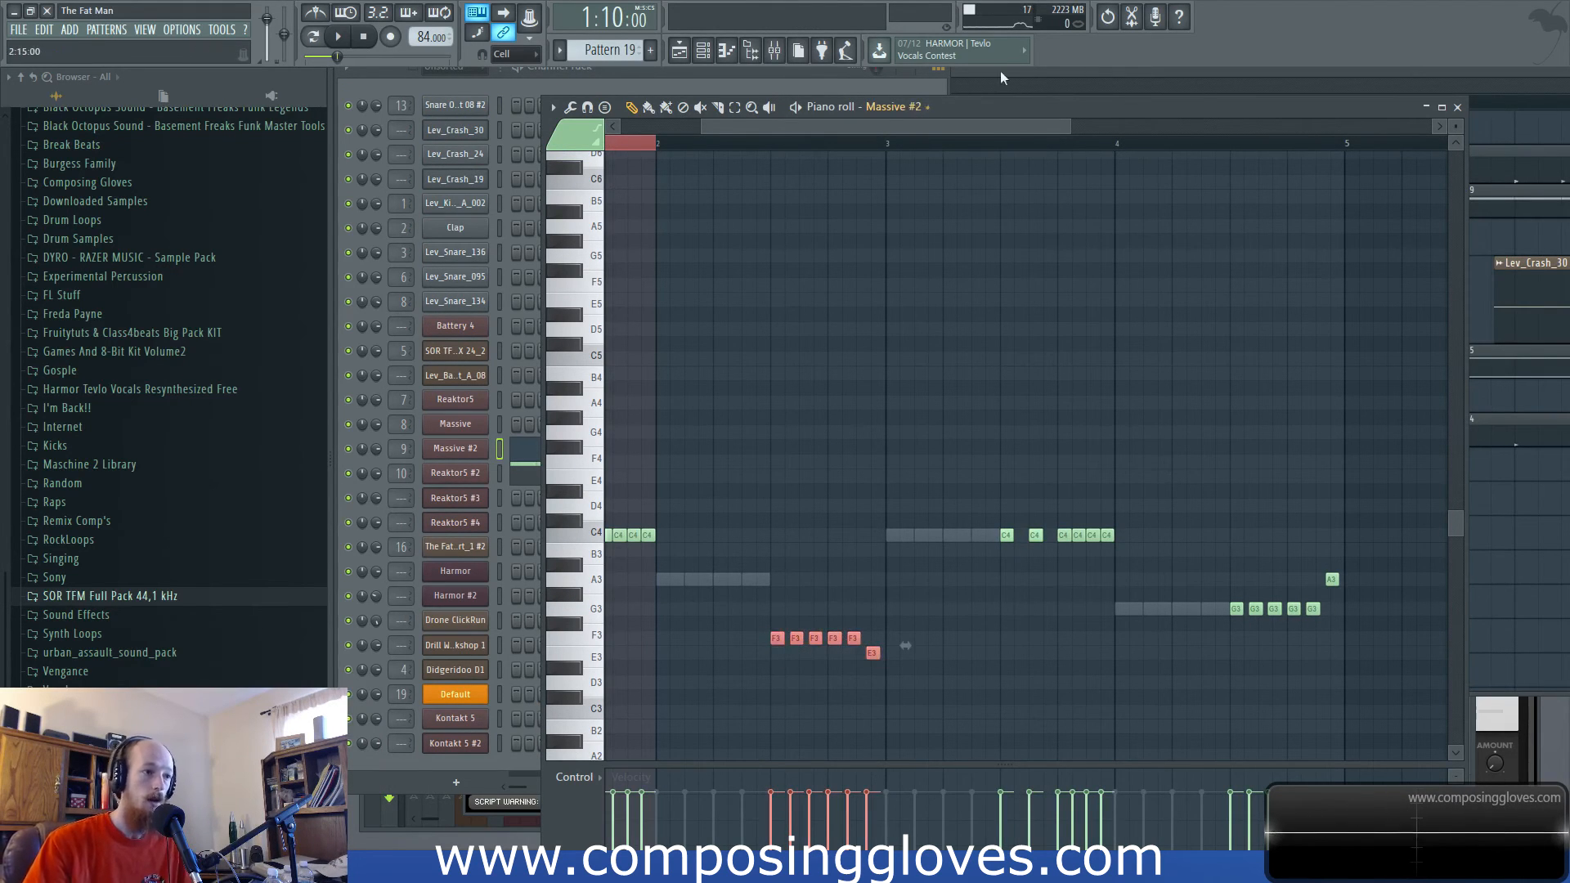
{"action": "left_click", "coordinate": [1032, 81]}
Open the Hi-Hat Loop 13 sample settings from track 6 near bar 54, and examine the hi-hat and impact clips around bar 53.
{"action": "left_click_drag", "start_coordinate": [842, 87], "coordinate": [1087, 104]}
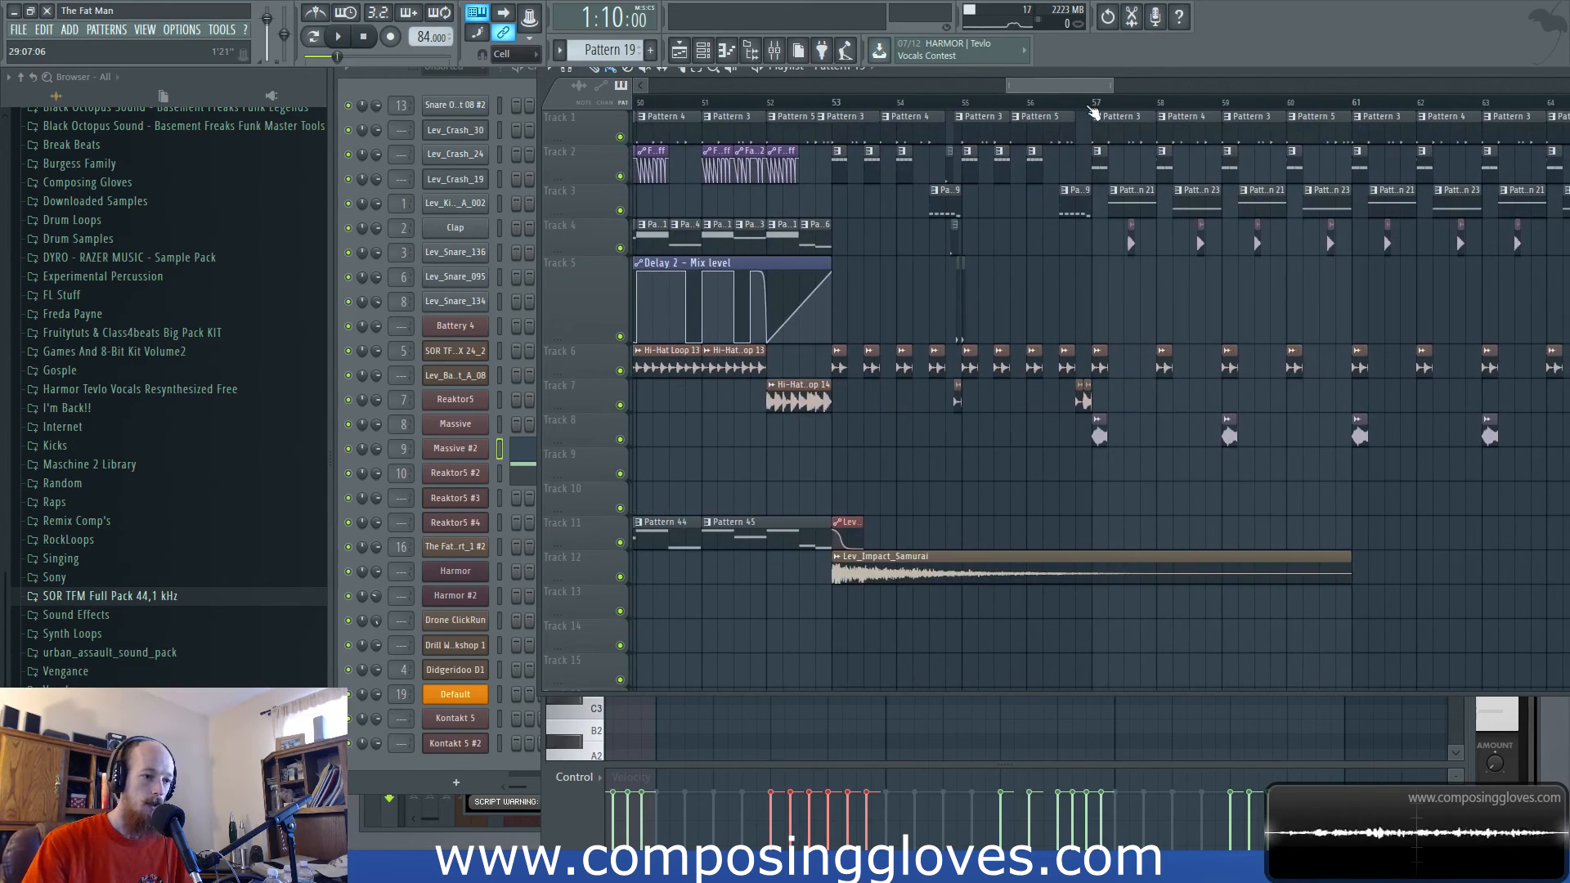
{"action": "scroll", "coordinate": [994, 250], "scroll_direction": "up", "scroll_amount": 3}
{"action": "double_click", "coordinate": [871, 365]}
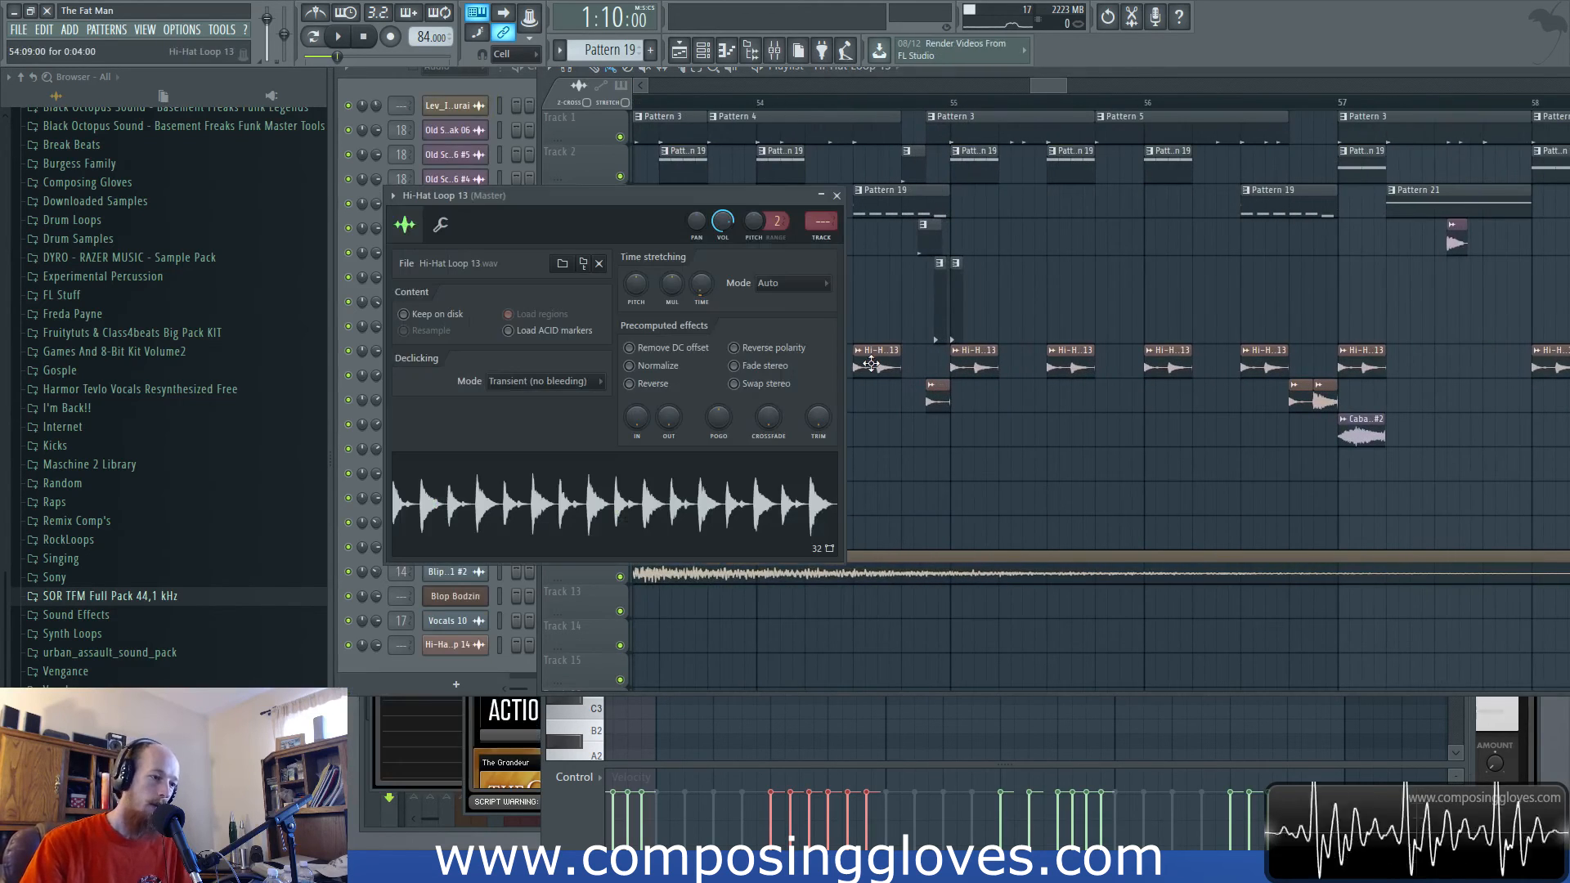
{"action": "left_click_drag", "start_coordinate": [1143, 232], "coordinate": [1427, 228]}
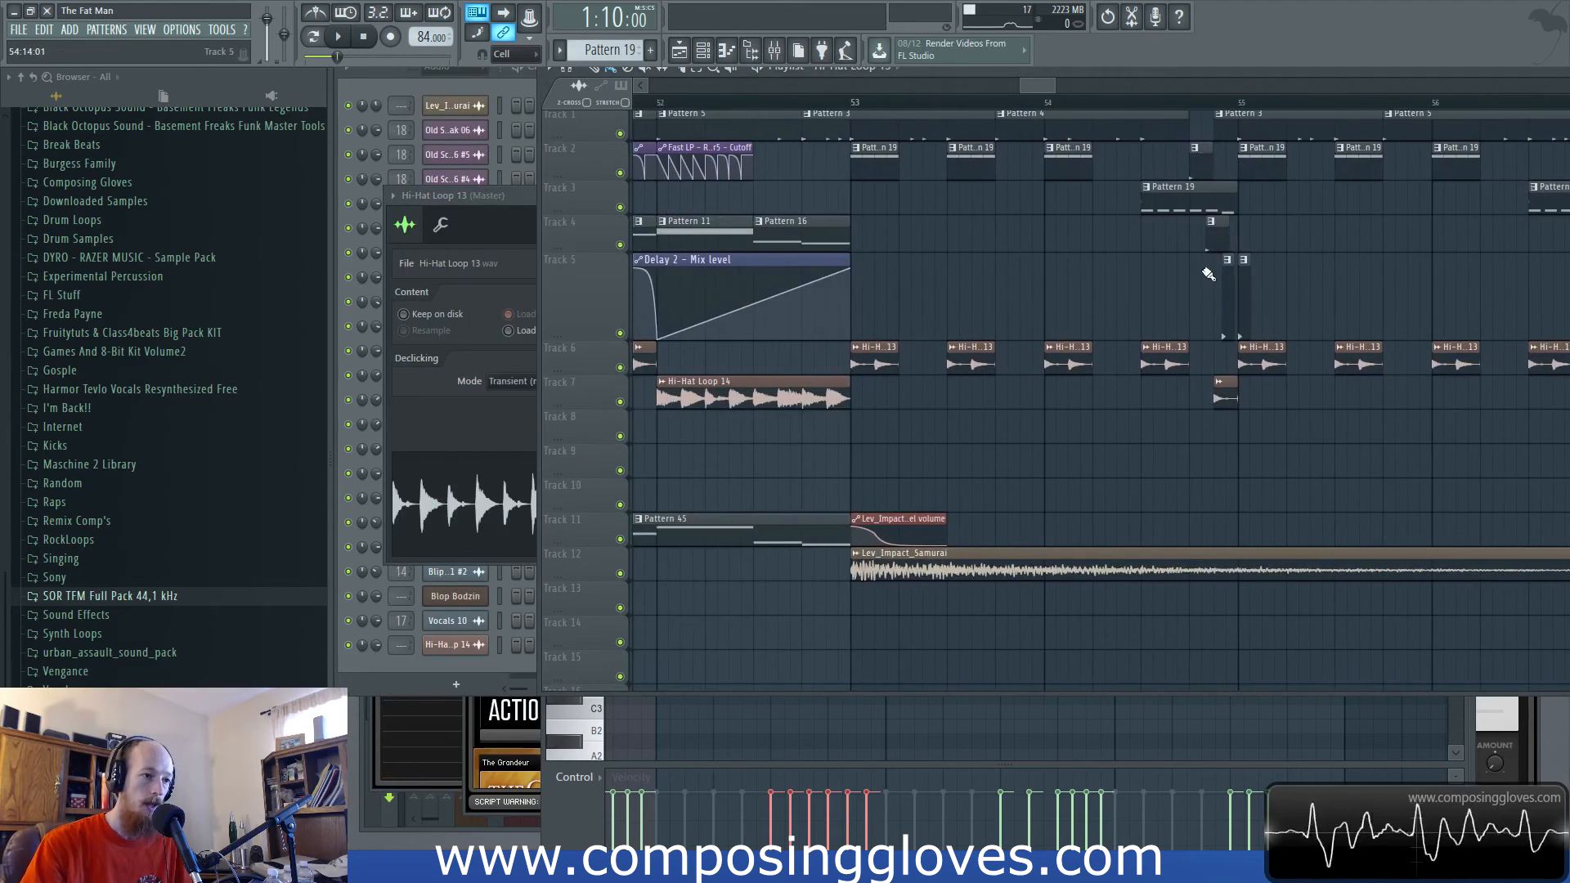
{"action": "scroll", "coordinate": [1199, 271], "scroll_direction": "down", "scroll_amount": 3}
{"action": "scroll", "coordinate": [1060, 155], "scroll_direction": "up", "scroll_amount": 3}
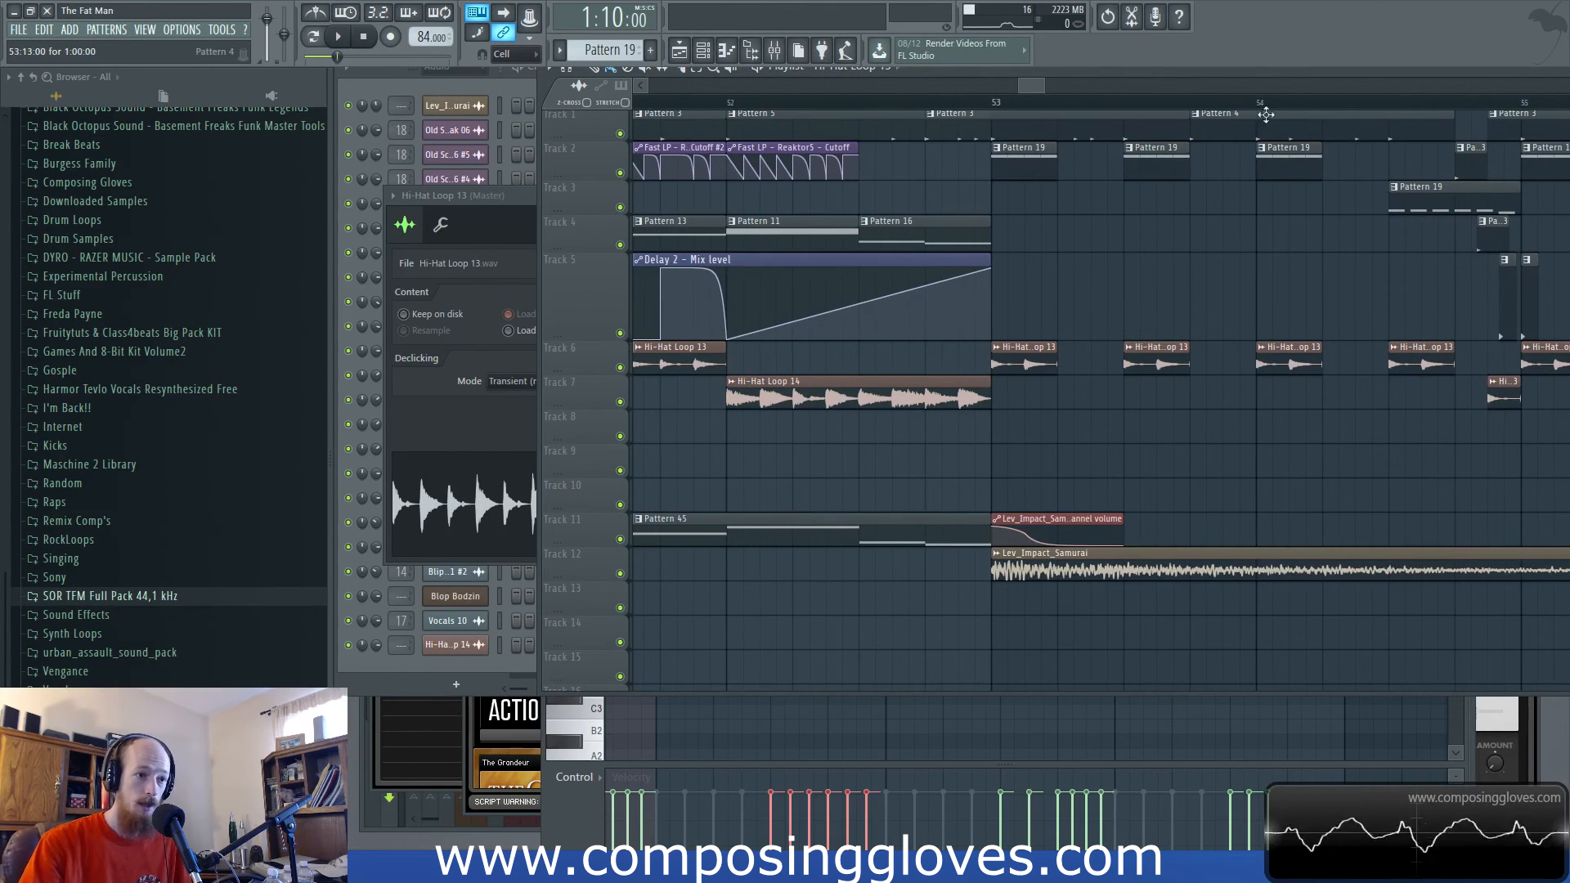
{"action": "scroll", "coordinate": [1140, 240], "scroll_direction": "down", "scroll_amount": 4}
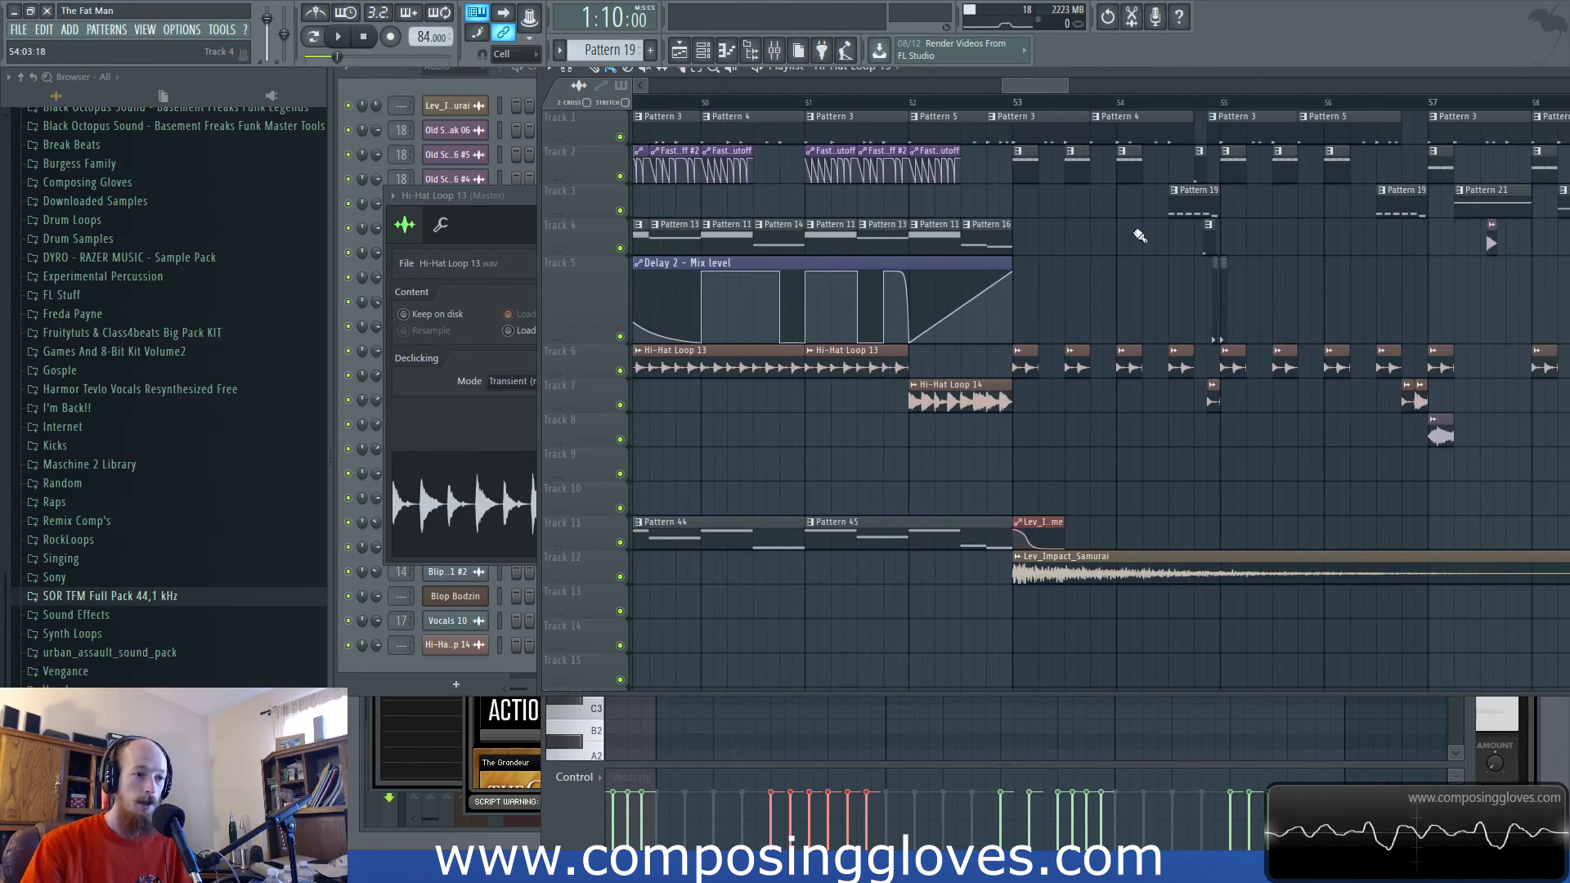
{"action": "scroll", "coordinate": [894, 285], "scroll_direction": "down", "scroll_amount": 6}
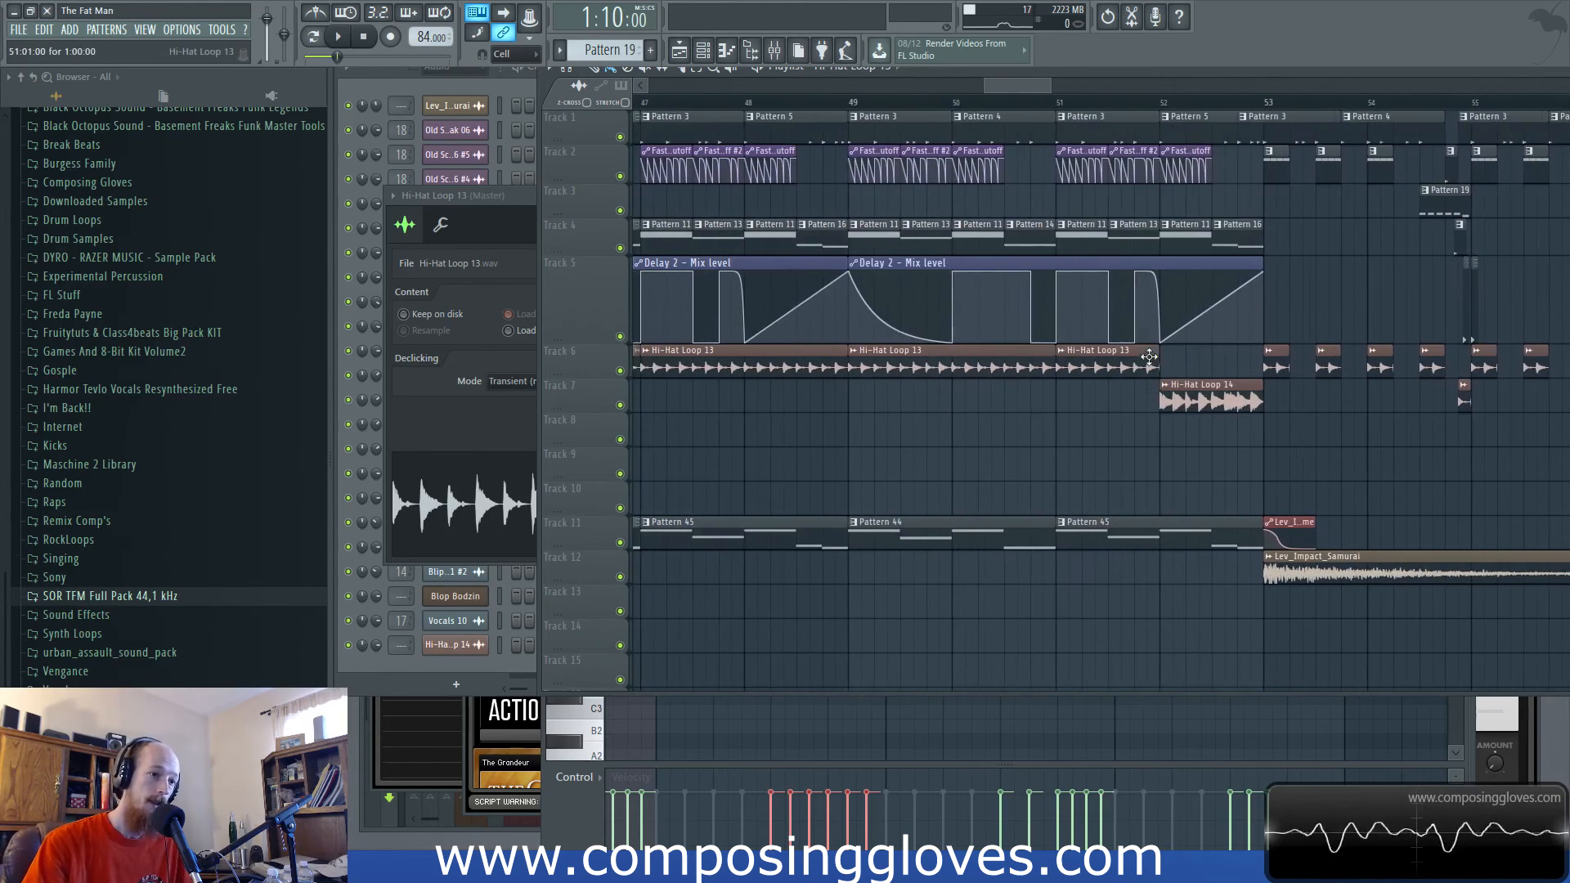
Place the playhead at bar 43, review the clips up to about bar 57, and play the song through the hi-hat loop section.
{"action": "left_click", "coordinate": [972, 106]}
{"action": "scroll", "coordinate": [1177, 163], "scroll_direction": "up", "scroll_amount": 6}
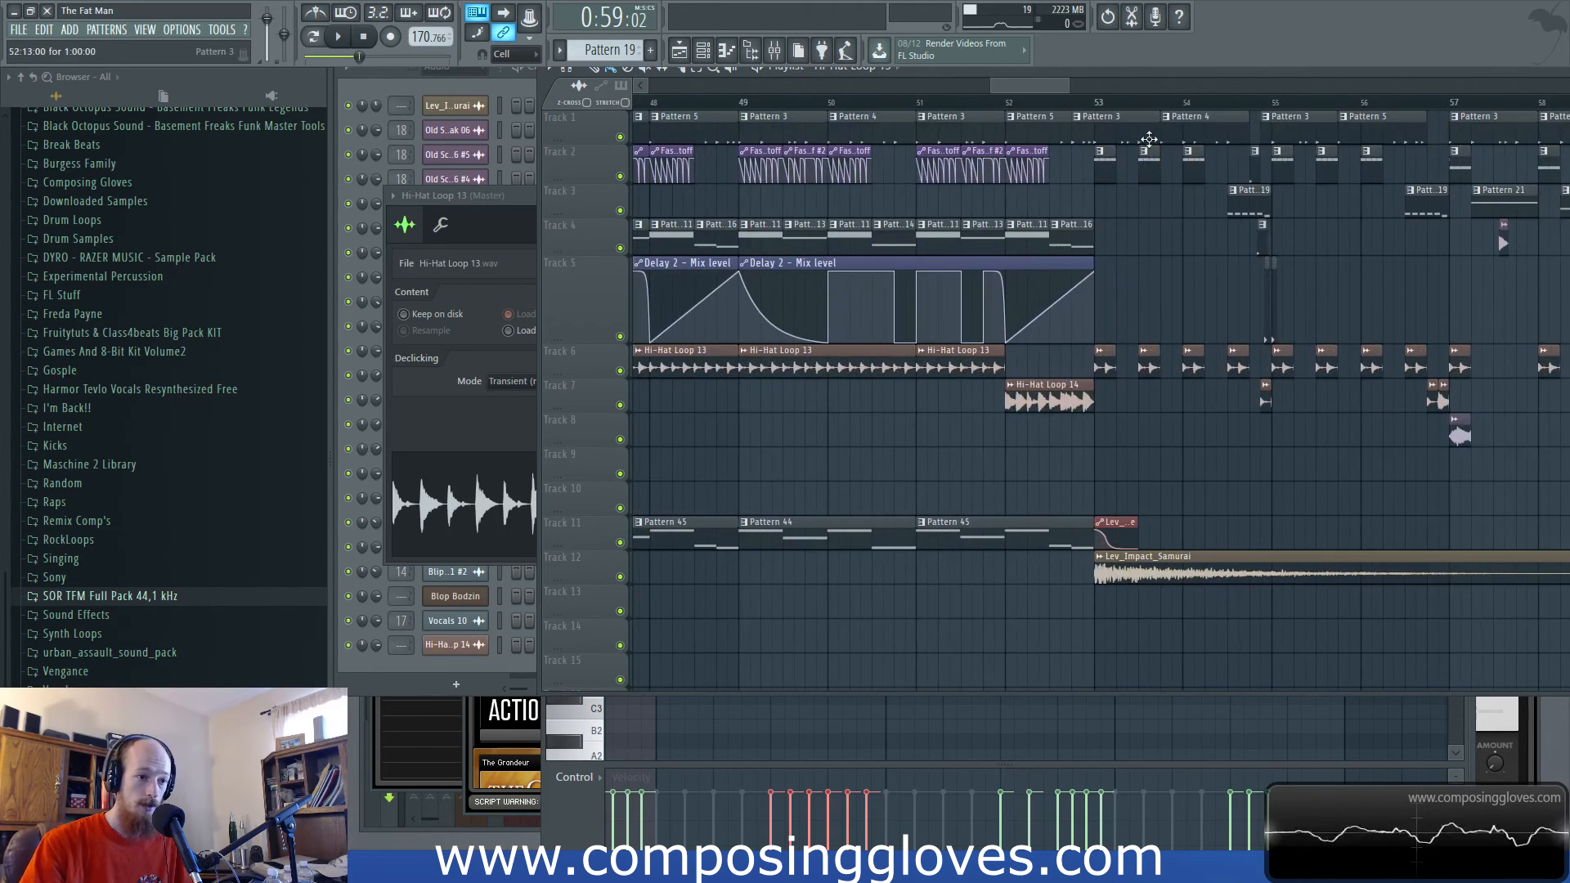
{"action": "left_click_drag", "start_coordinate": [1412, 337], "coordinate": [1339, 344]}
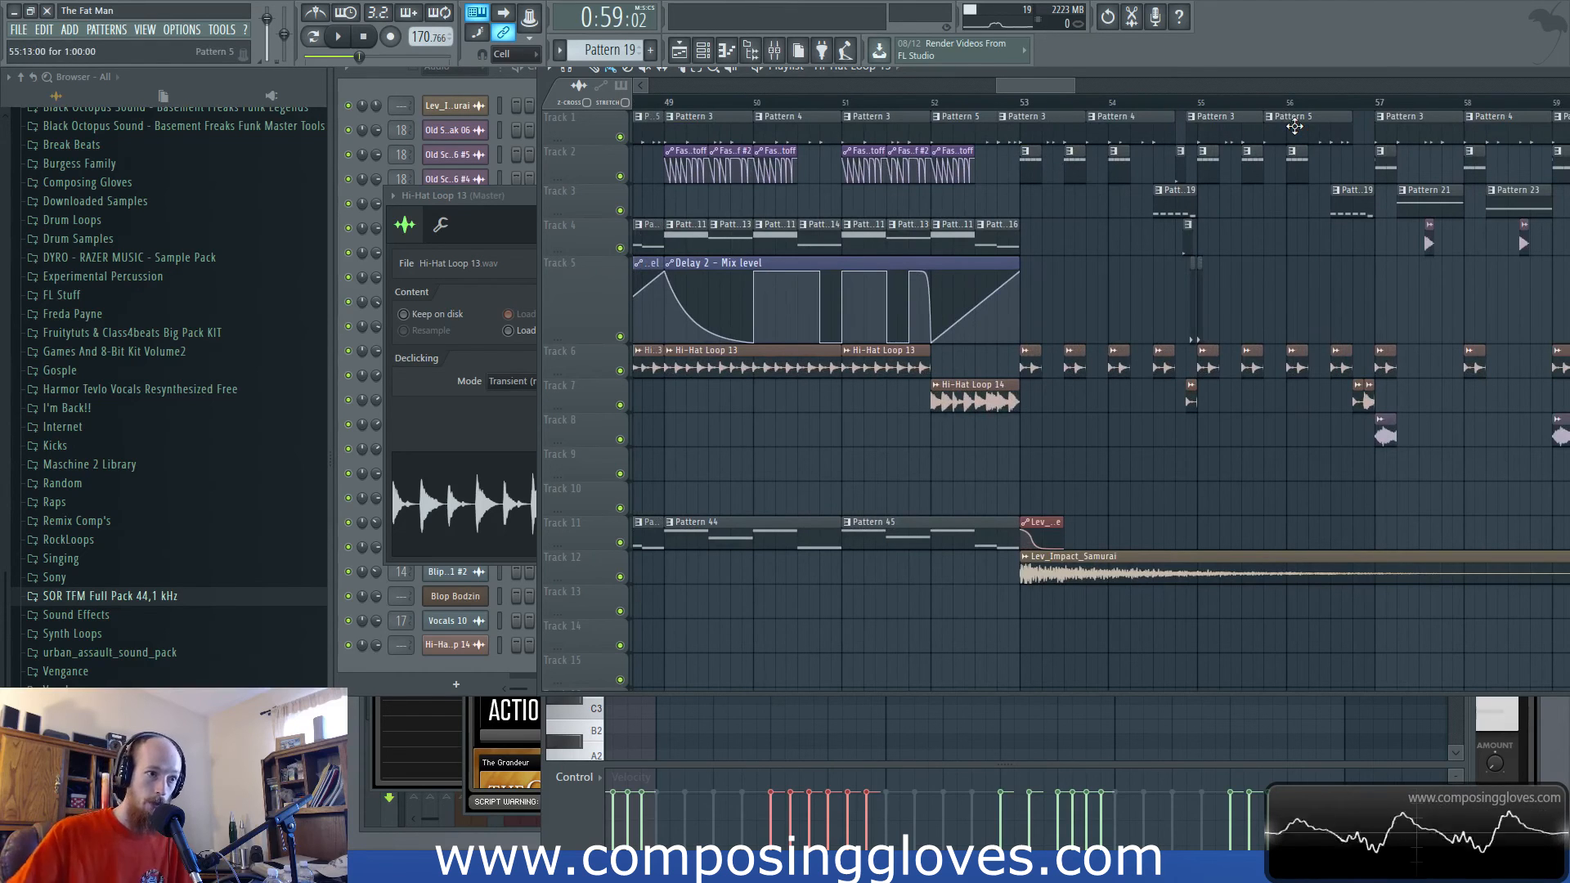
{"action": "scroll", "coordinate": [1246, 199], "scroll_direction": "down", "scroll_amount": 4}
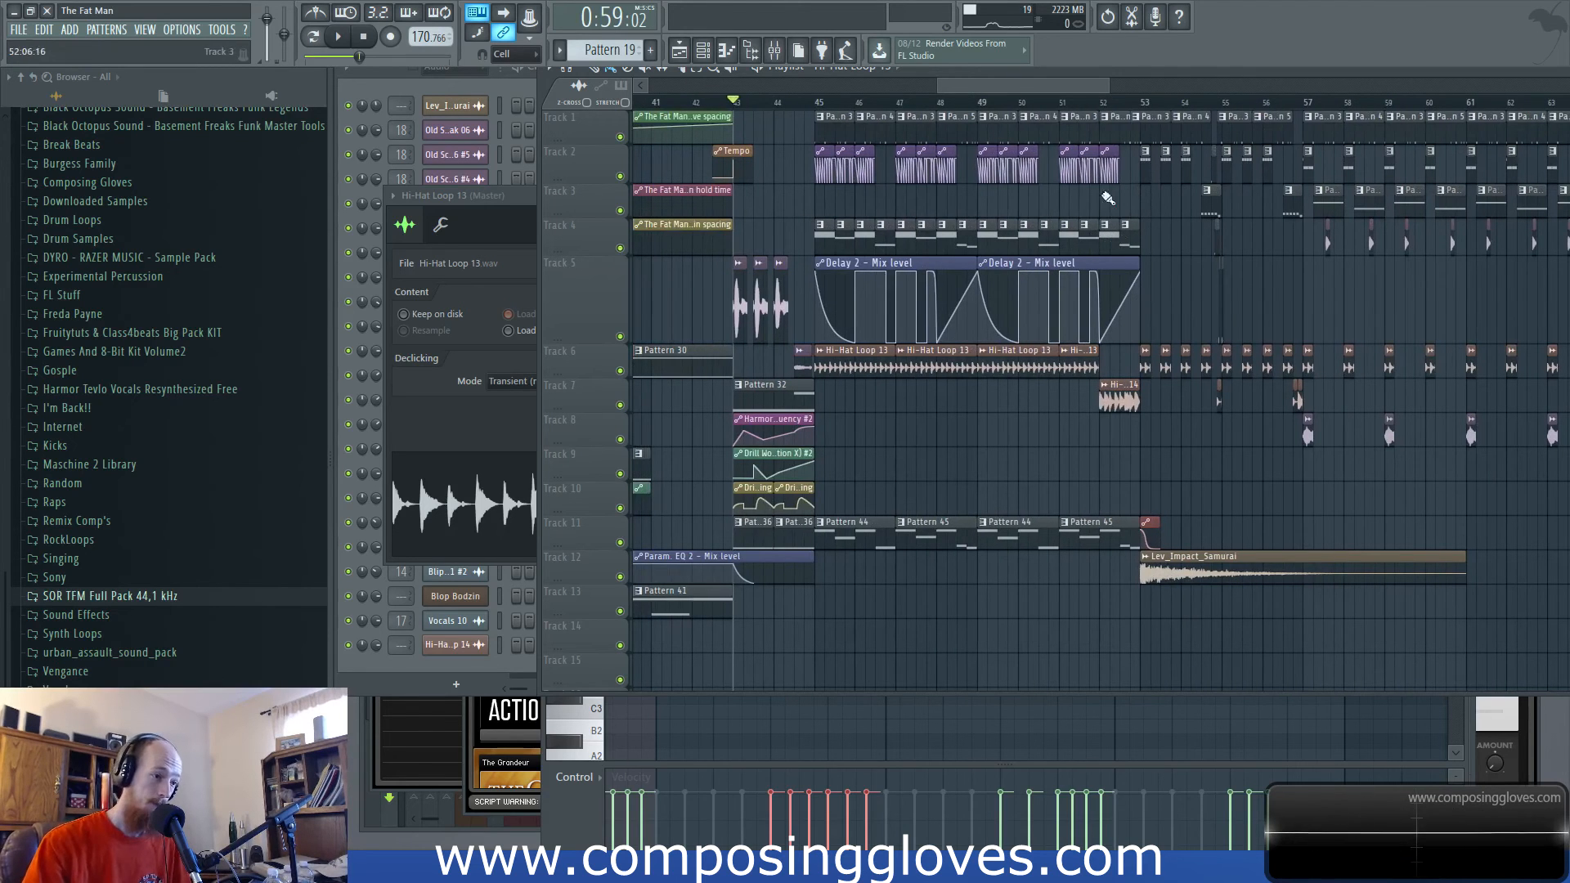
{"action": "key", "text": "space"}
{"action": "scroll", "coordinate": [764, 360], "scroll_direction": "up", "scroll_amount": 3}
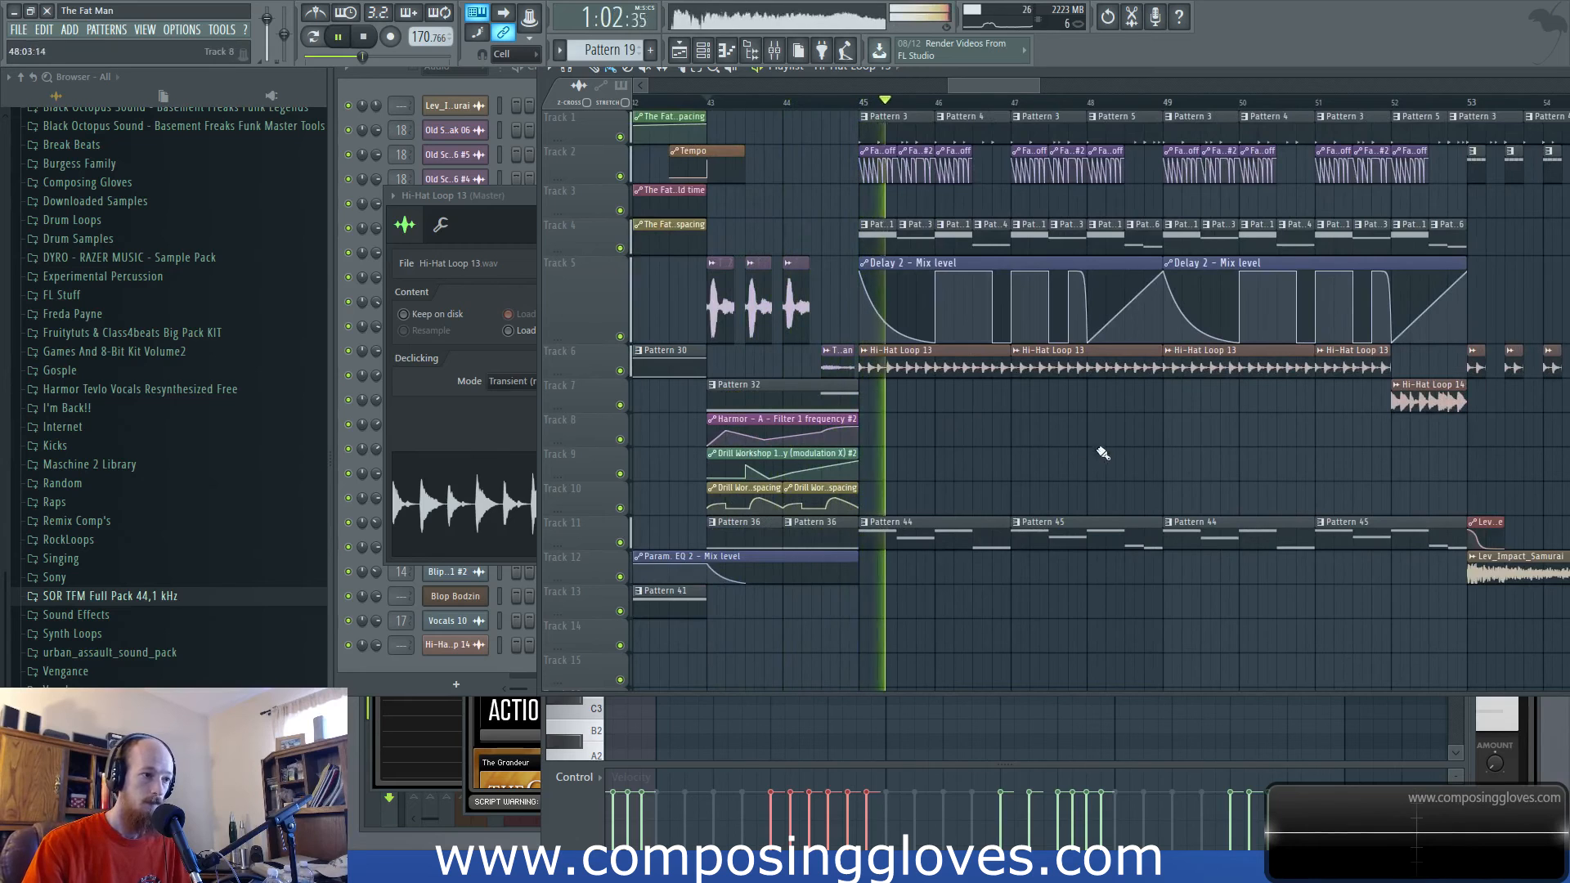
{"action": "left_click_drag", "start_coordinate": [1101, 453], "coordinate": [944, 473]}
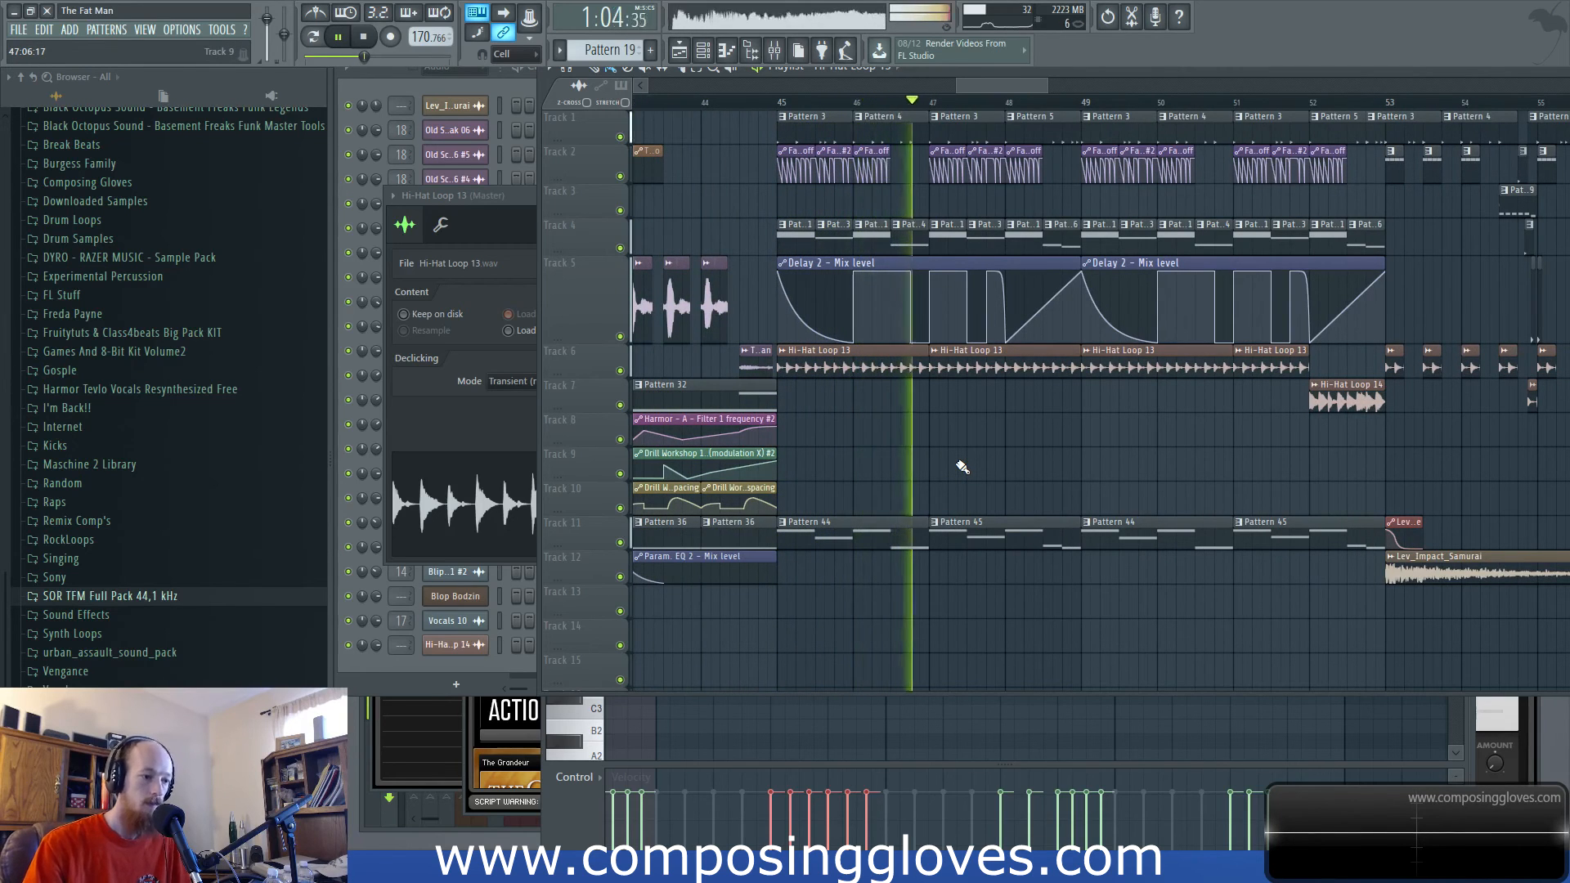
{"action": "left_click_drag", "start_coordinate": [1063, 453], "coordinate": [842, 503]}
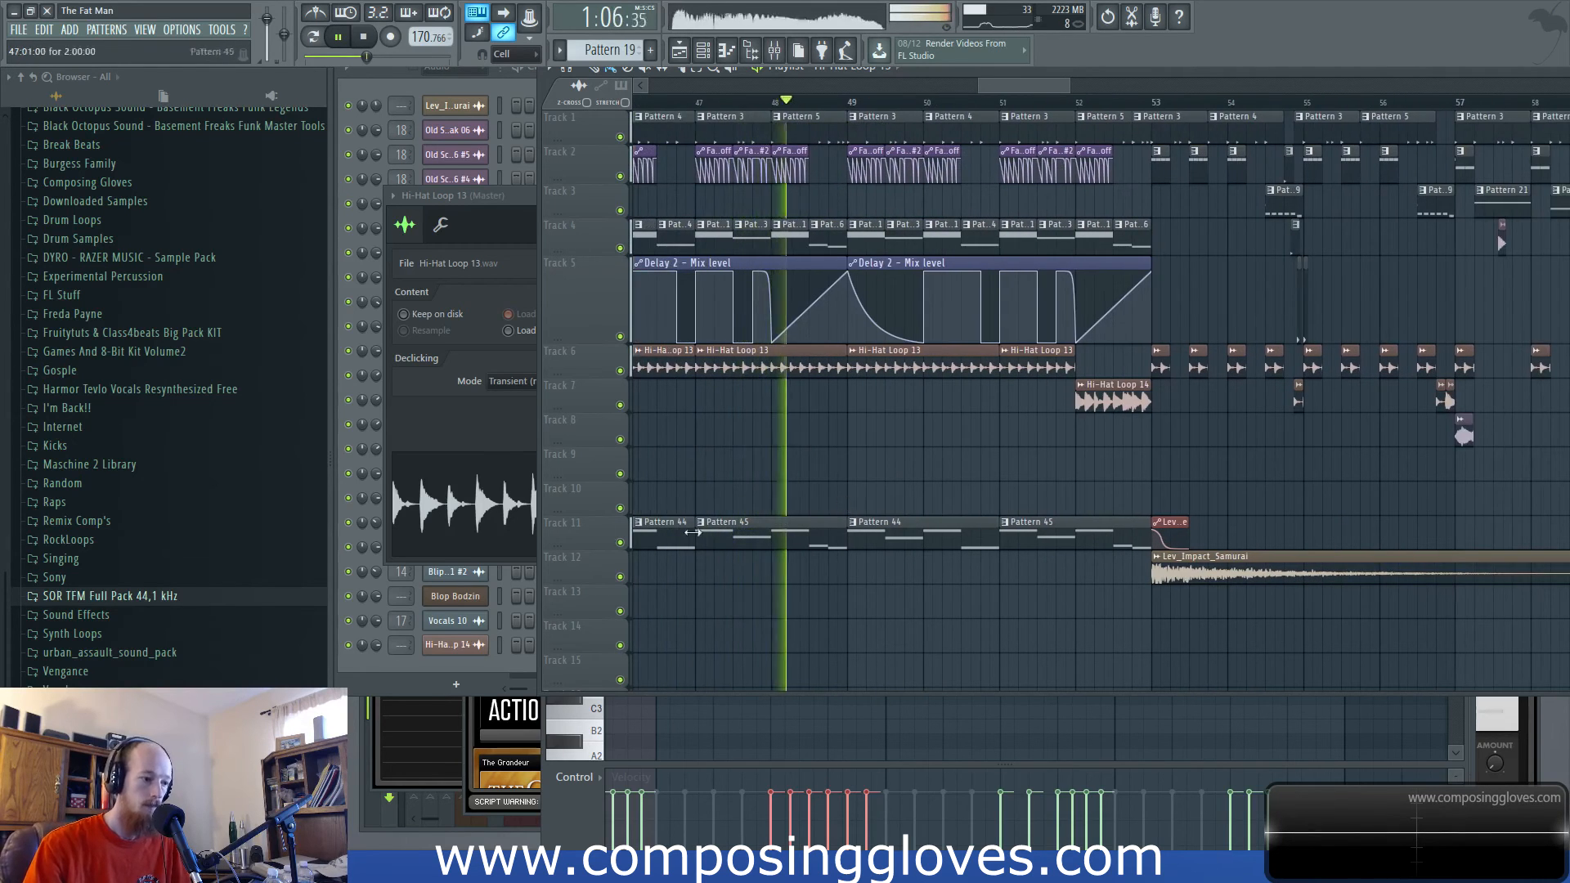
Toggle track 11's mute twice during playback to compare its contribution, and stop the song at about bar 58.
{"action": "left_click", "coordinate": [620, 542]}
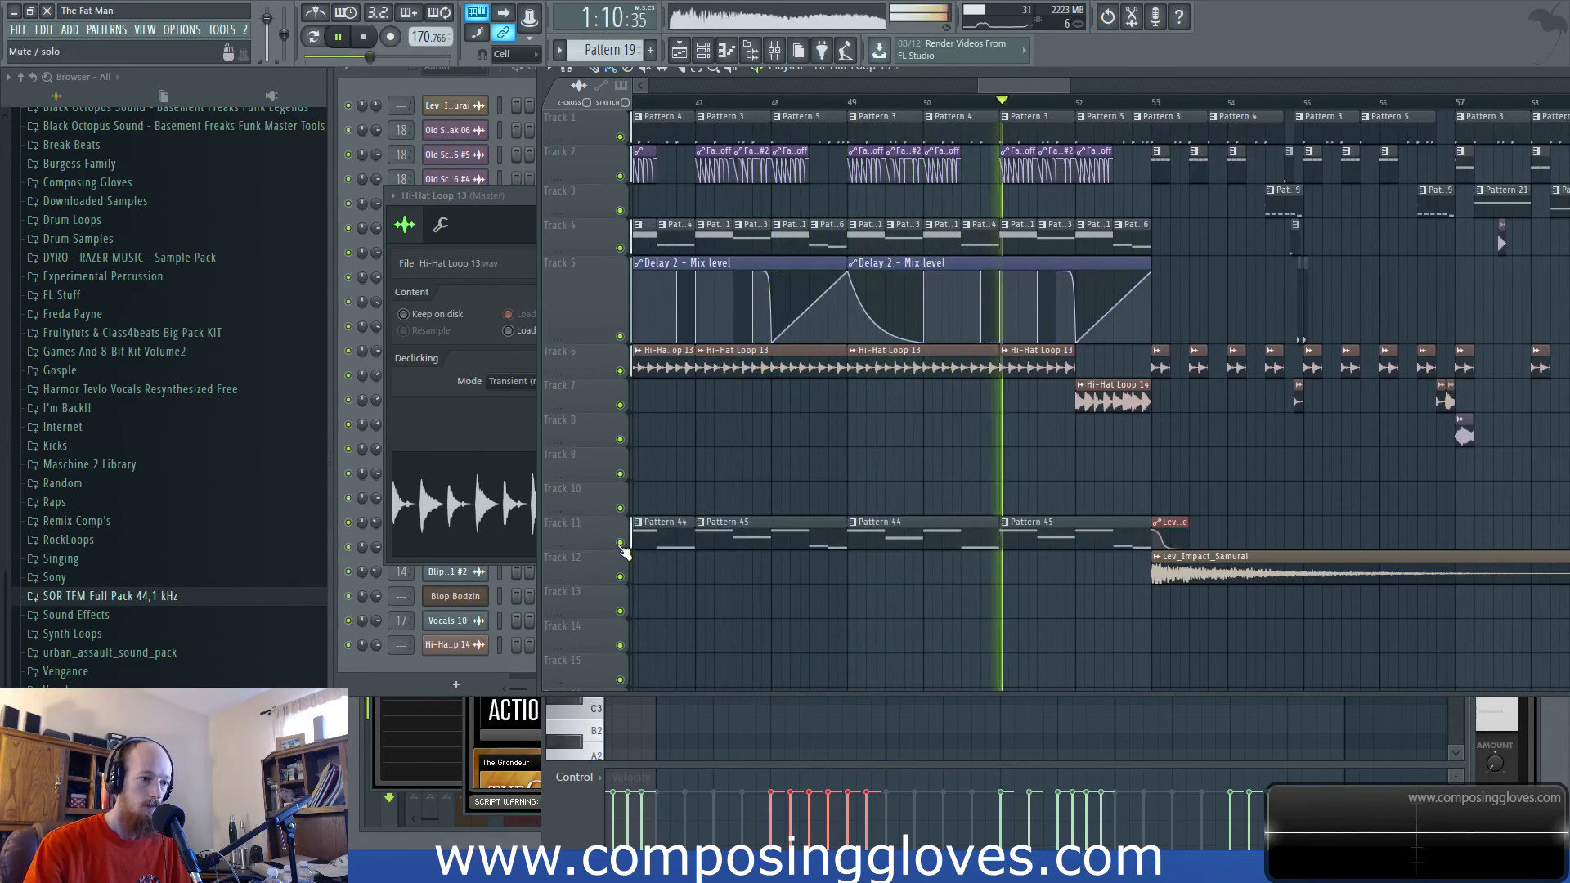
{"action": "left_click", "coordinate": [620, 543]}
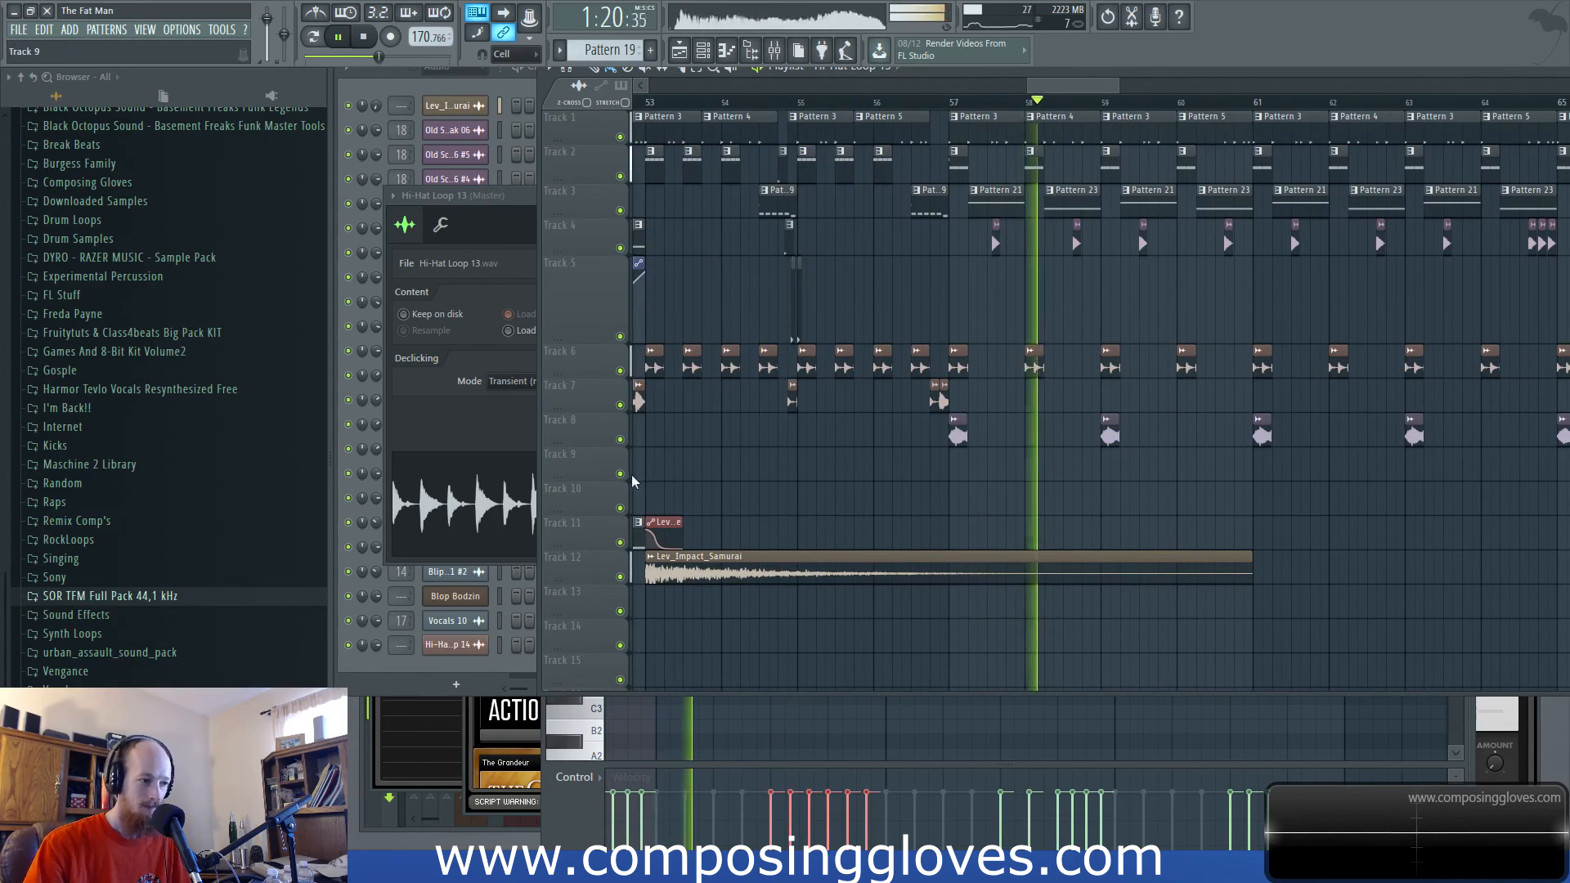
{"action": "key", "text": "space"}
Examine how the clips change from the bar 45 hi-hat loop section to the Pattern 21 and 23 section after bar 57.
{"action": "scroll", "coordinate": [777, 466], "scroll_direction": "down", "scroll_amount": 4}
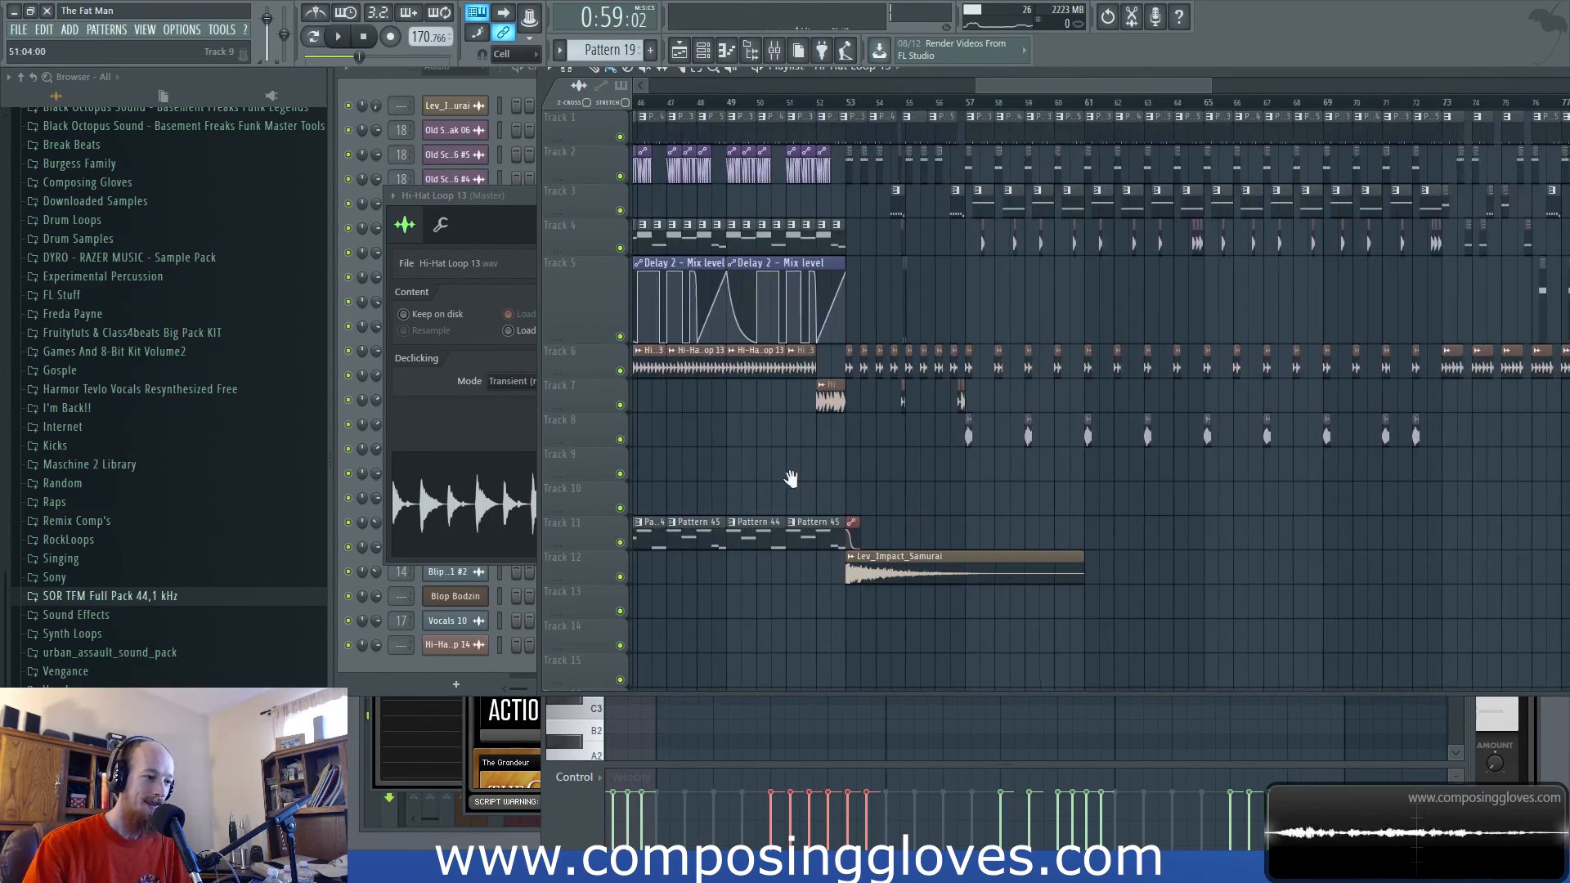
{"action": "scroll", "coordinate": [790, 478], "scroll_direction": "up", "scroll_amount": 5}
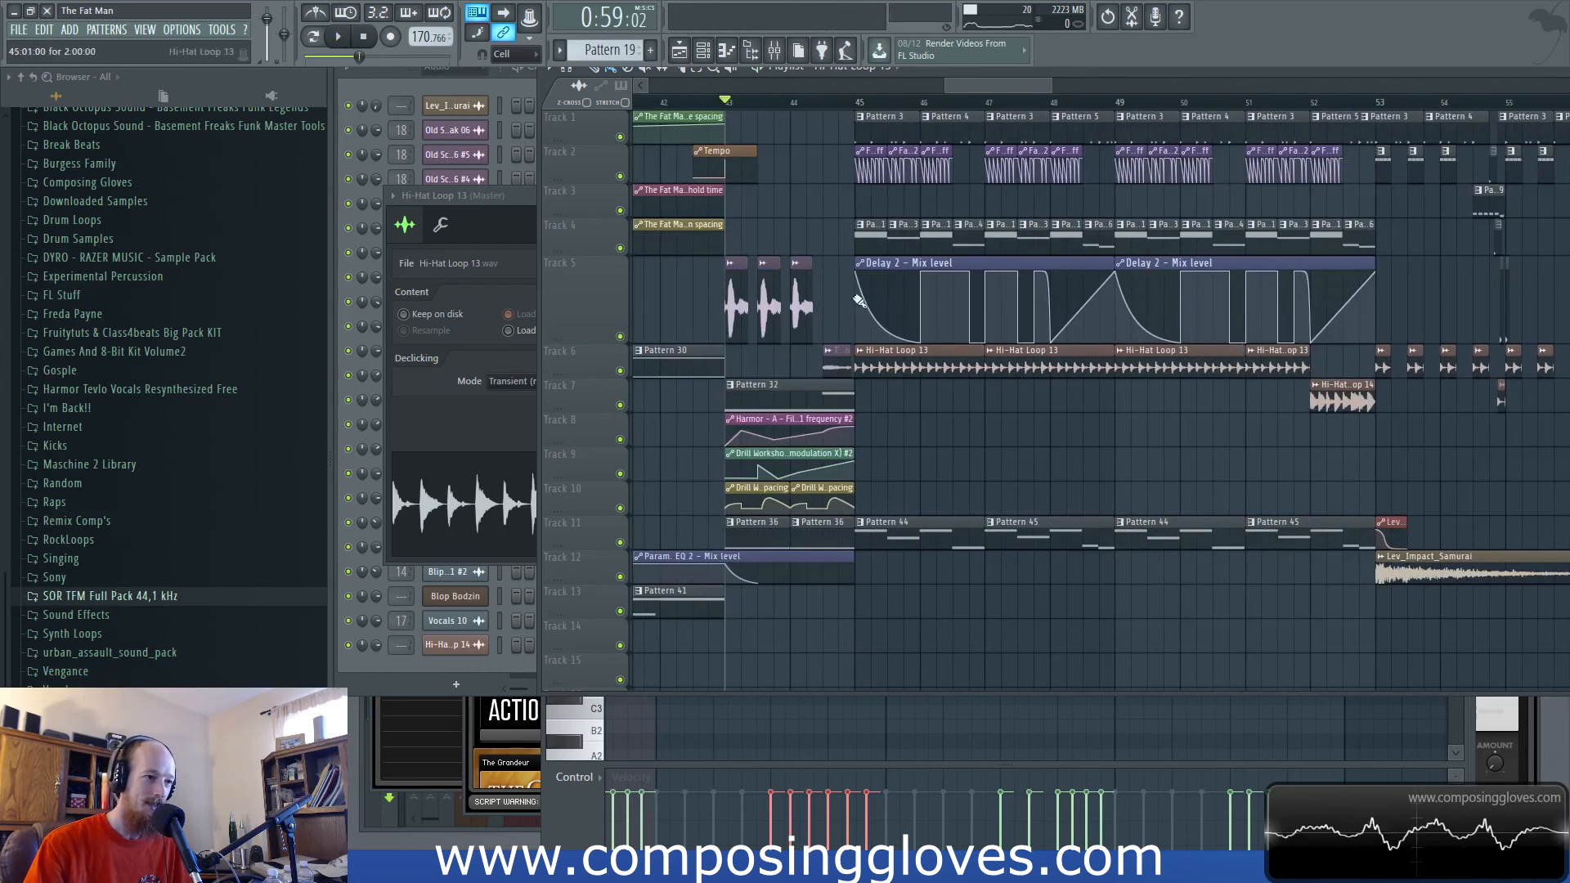
{"action": "scroll", "coordinate": [1107, 211], "scroll_direction": "down", "scroll_amount": 3}
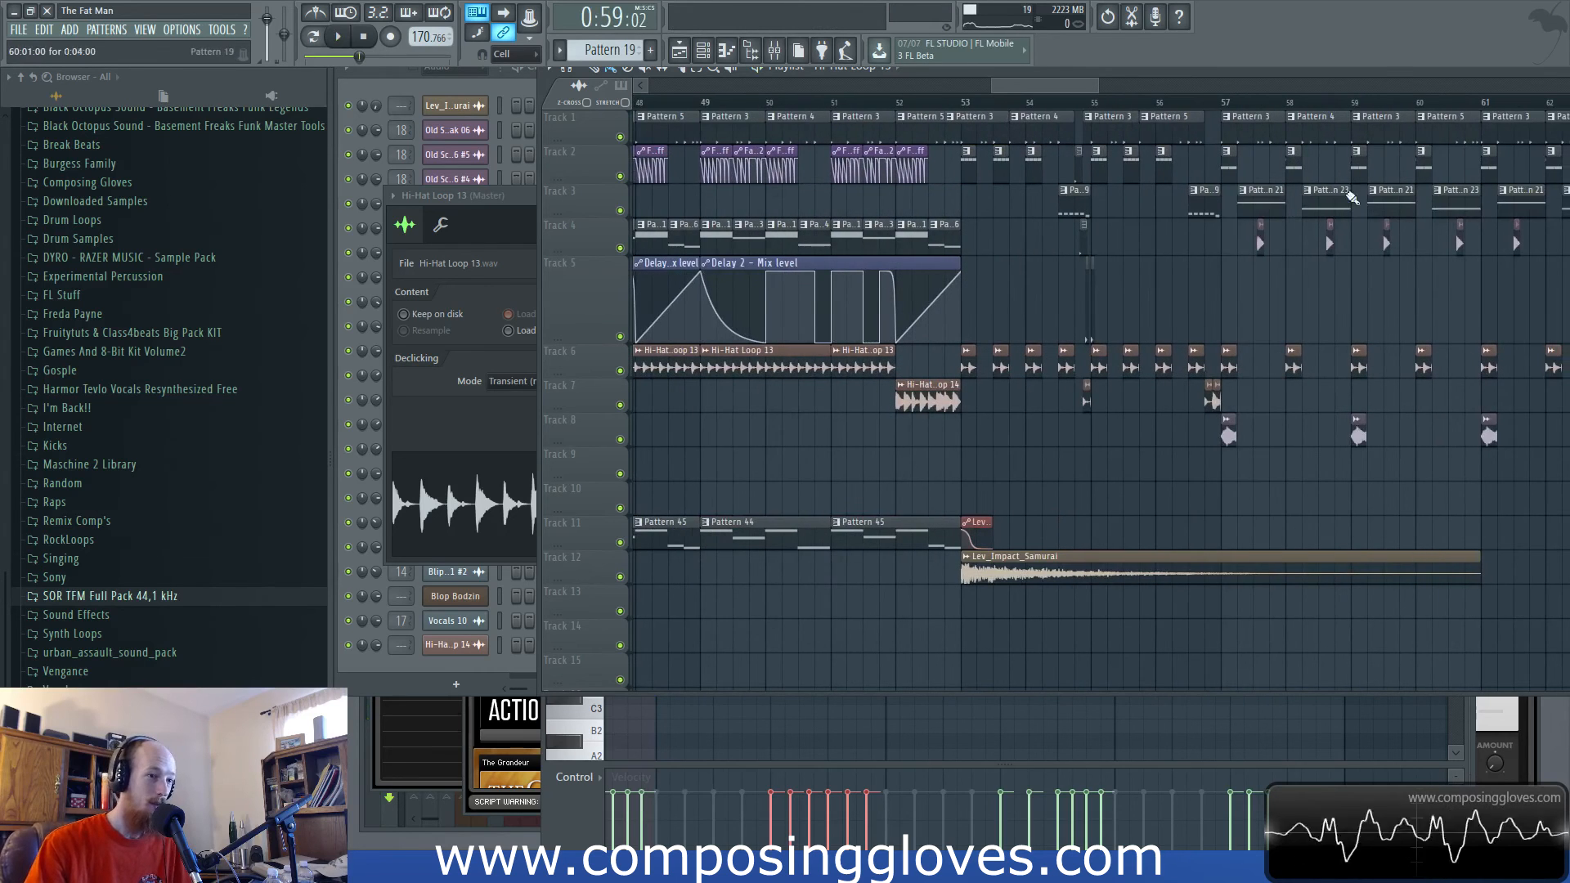
Open the track 11 Pattern 44 clip near bar 47 and display its Default channel notes in the channel rack.
{"action": "scroll", "coordinate": [1218, 400], "scroll_direction": "up", "scroll_amount": 4}
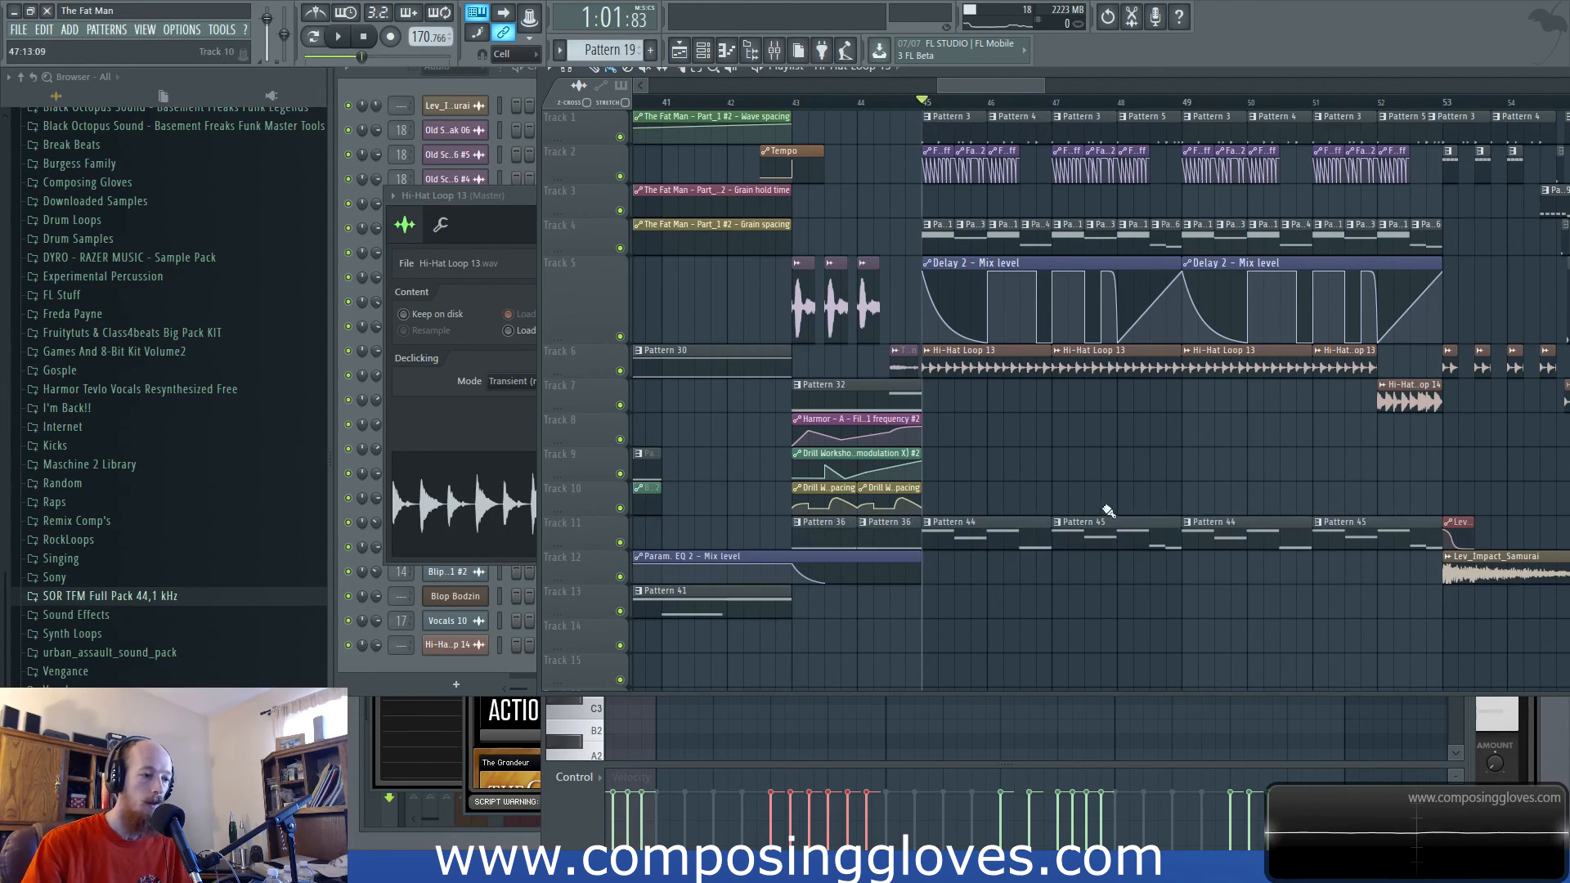
{"action": "double_click", "coordinate": [1010, 538]}
{"action": "left_click", "coordinate": [412, 783]}
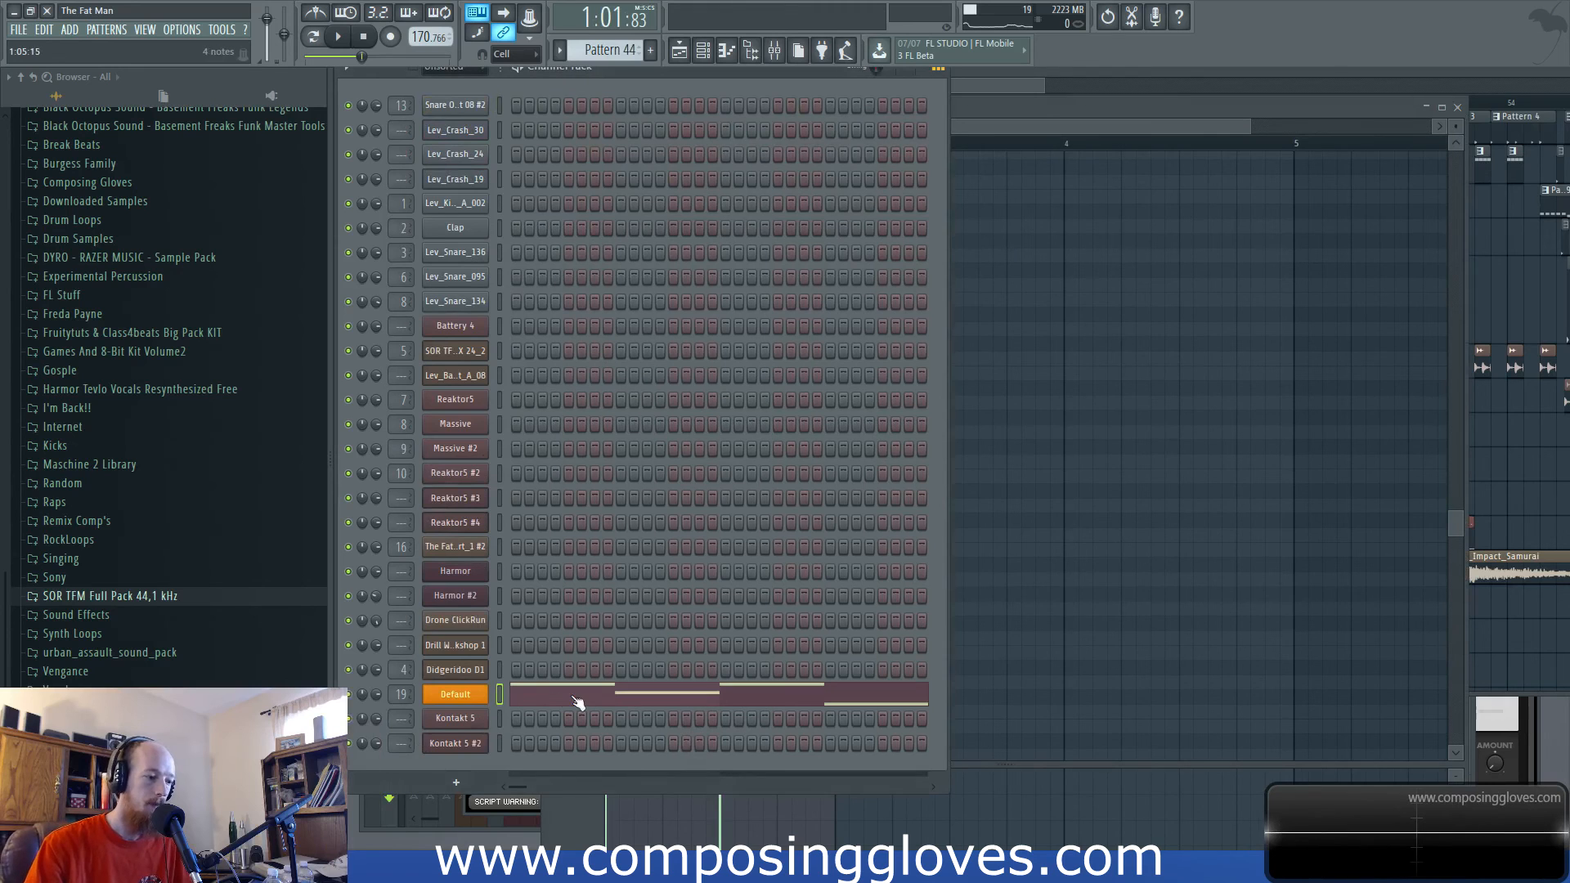
Move the playhead to just before bar 53 and examine the clips across the transition into the following section.
{"action": "left_click_drag", "start_coordinate": [1031, 84], "coordinate": [1078, 104]}
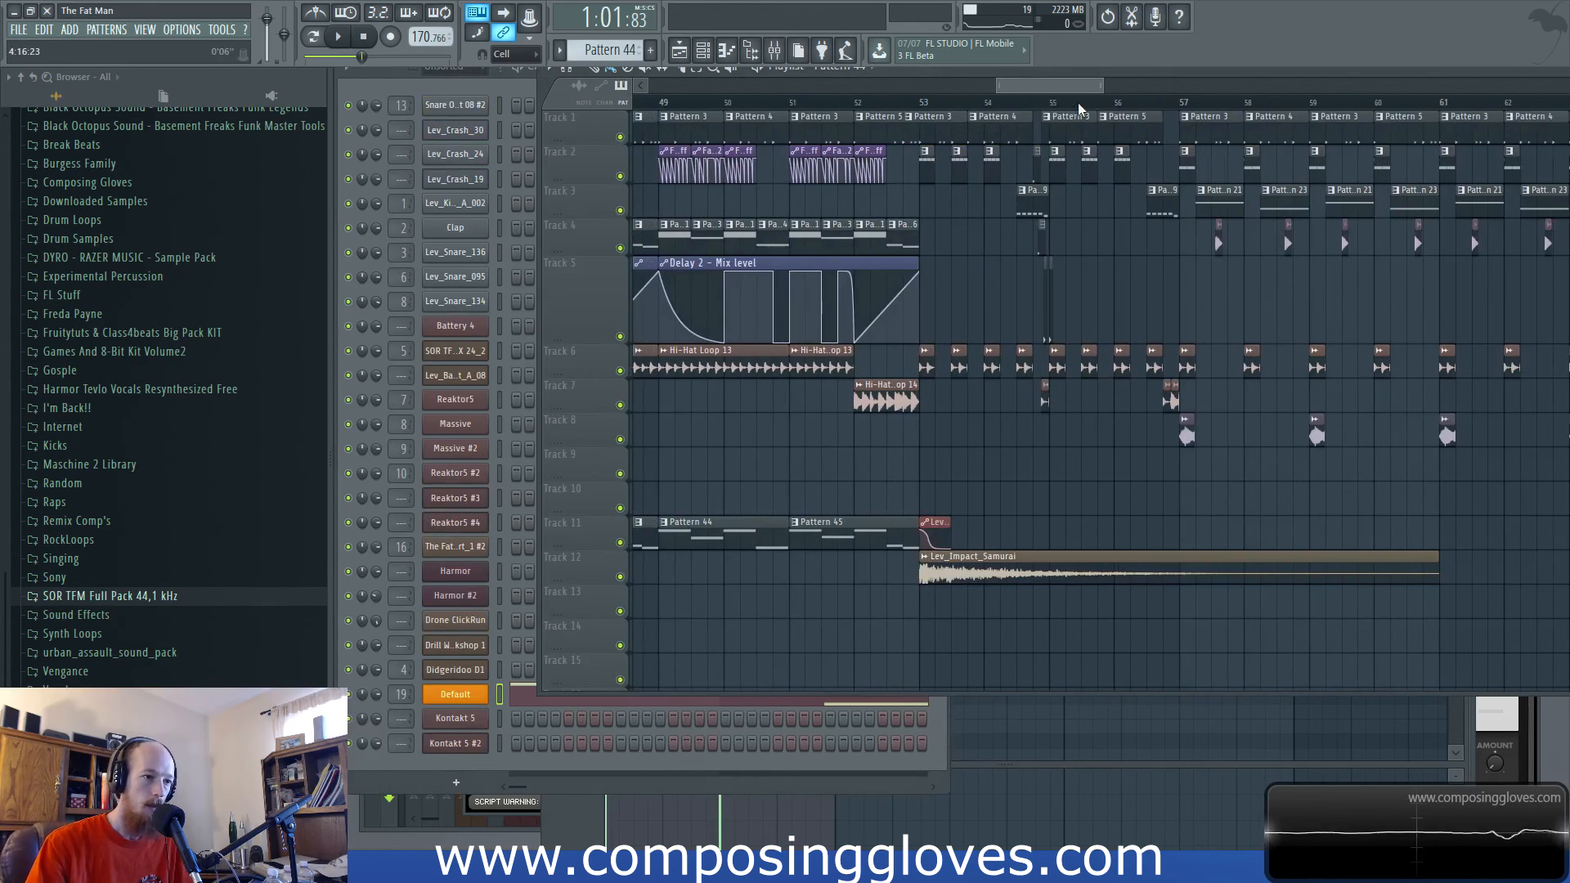
{"action": "left_click", "coordinate": [924, 104]}
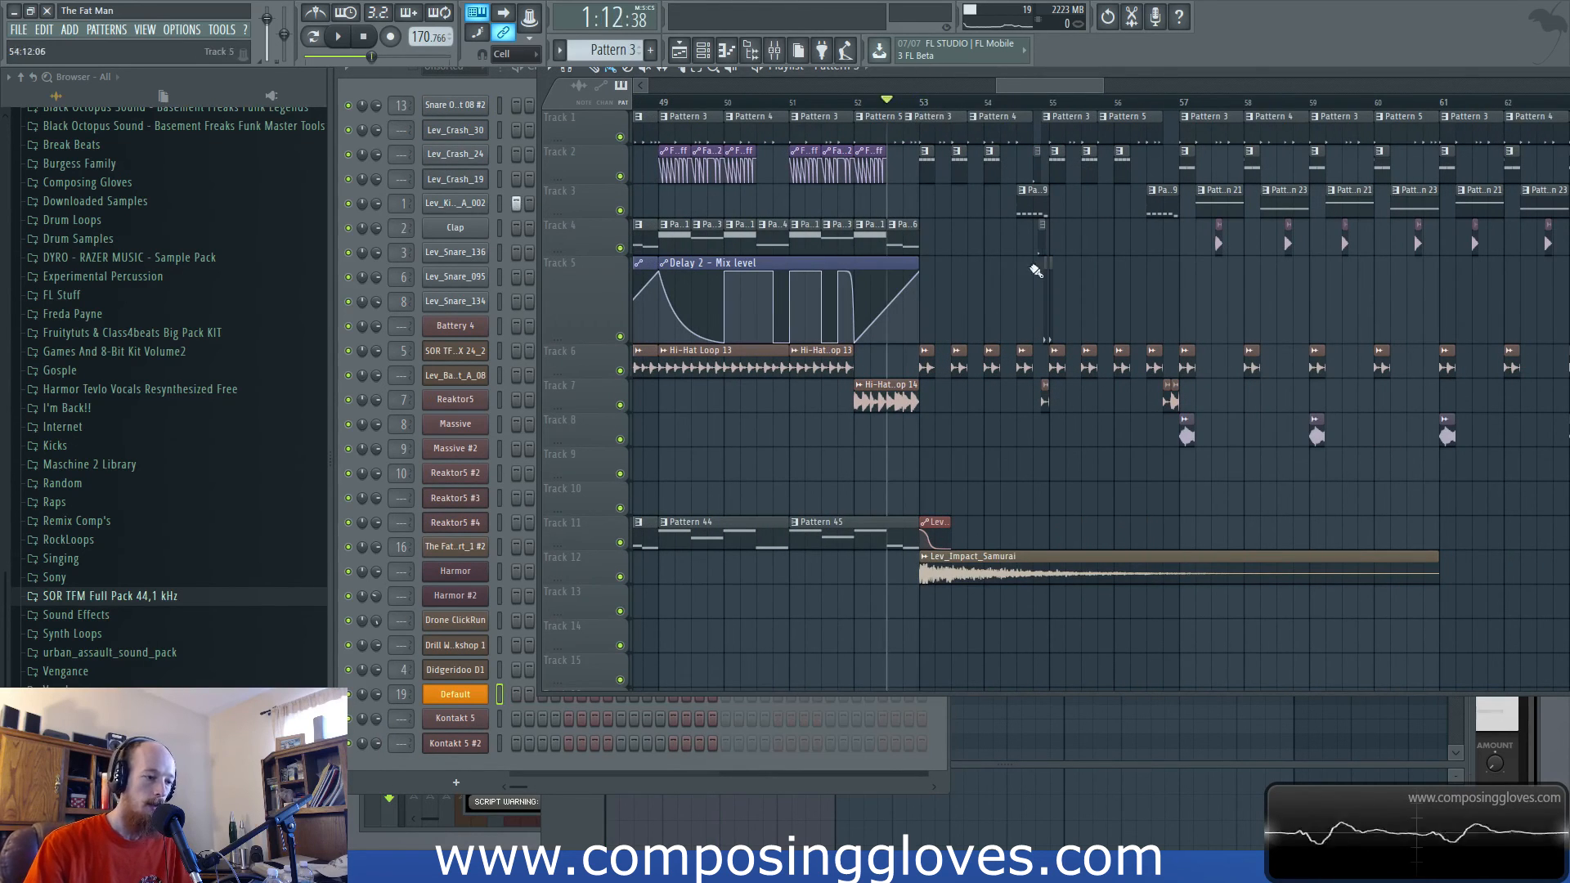
{"action": "scroll", "coordinate": [1037, 247], "scroll_direction": "up", "scroll_amount": 3}
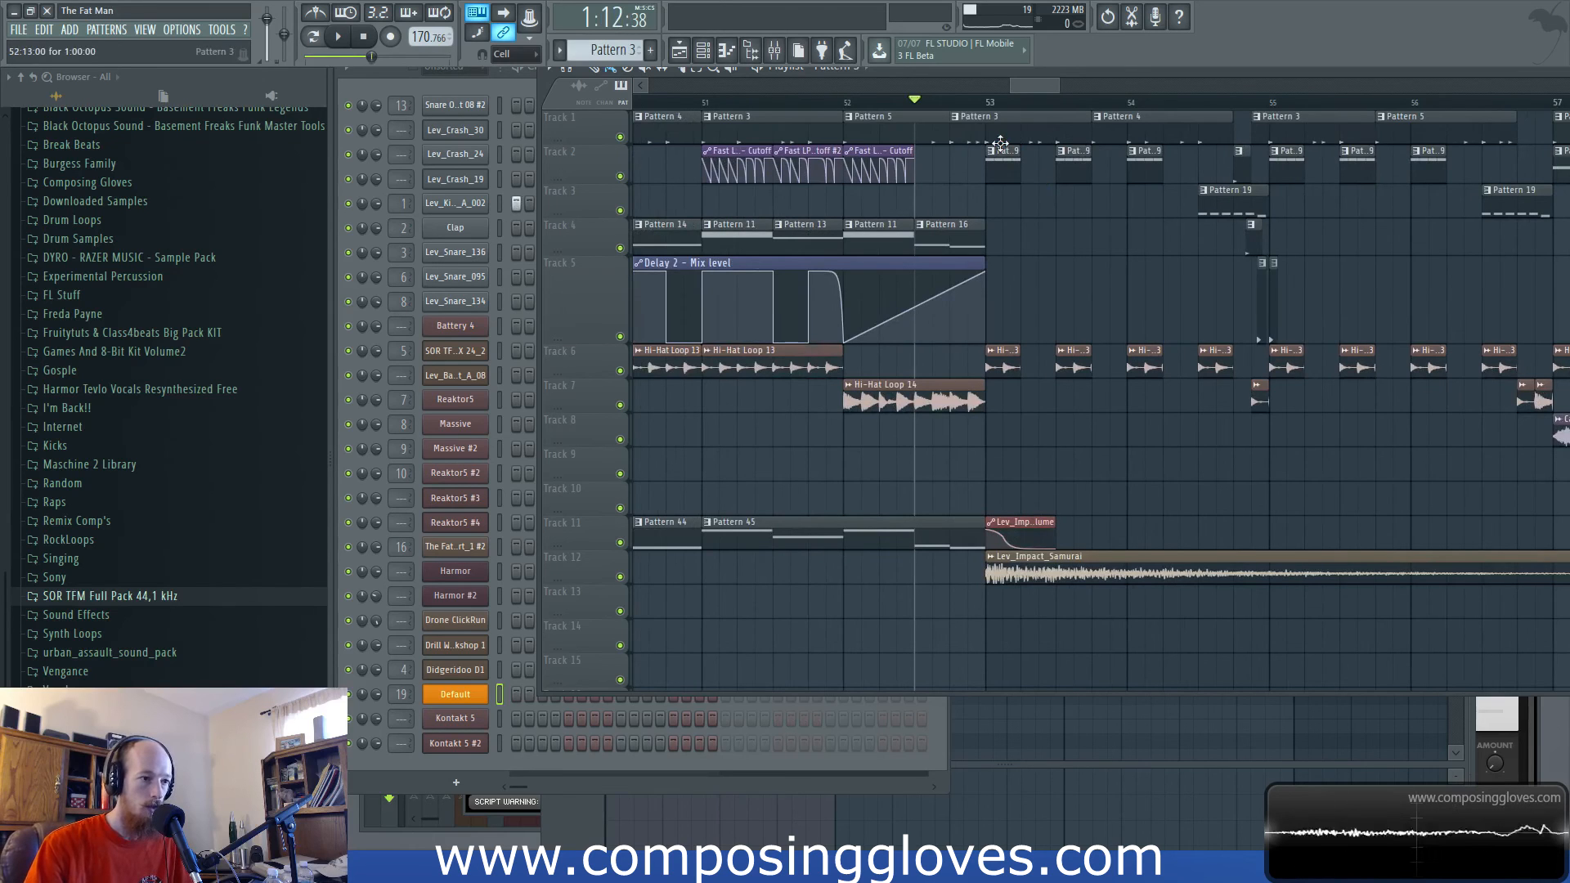
{"action": "scroll", "coordinate": [1016, 273], "scroll_direction": "down", "scroll_amount": 3}
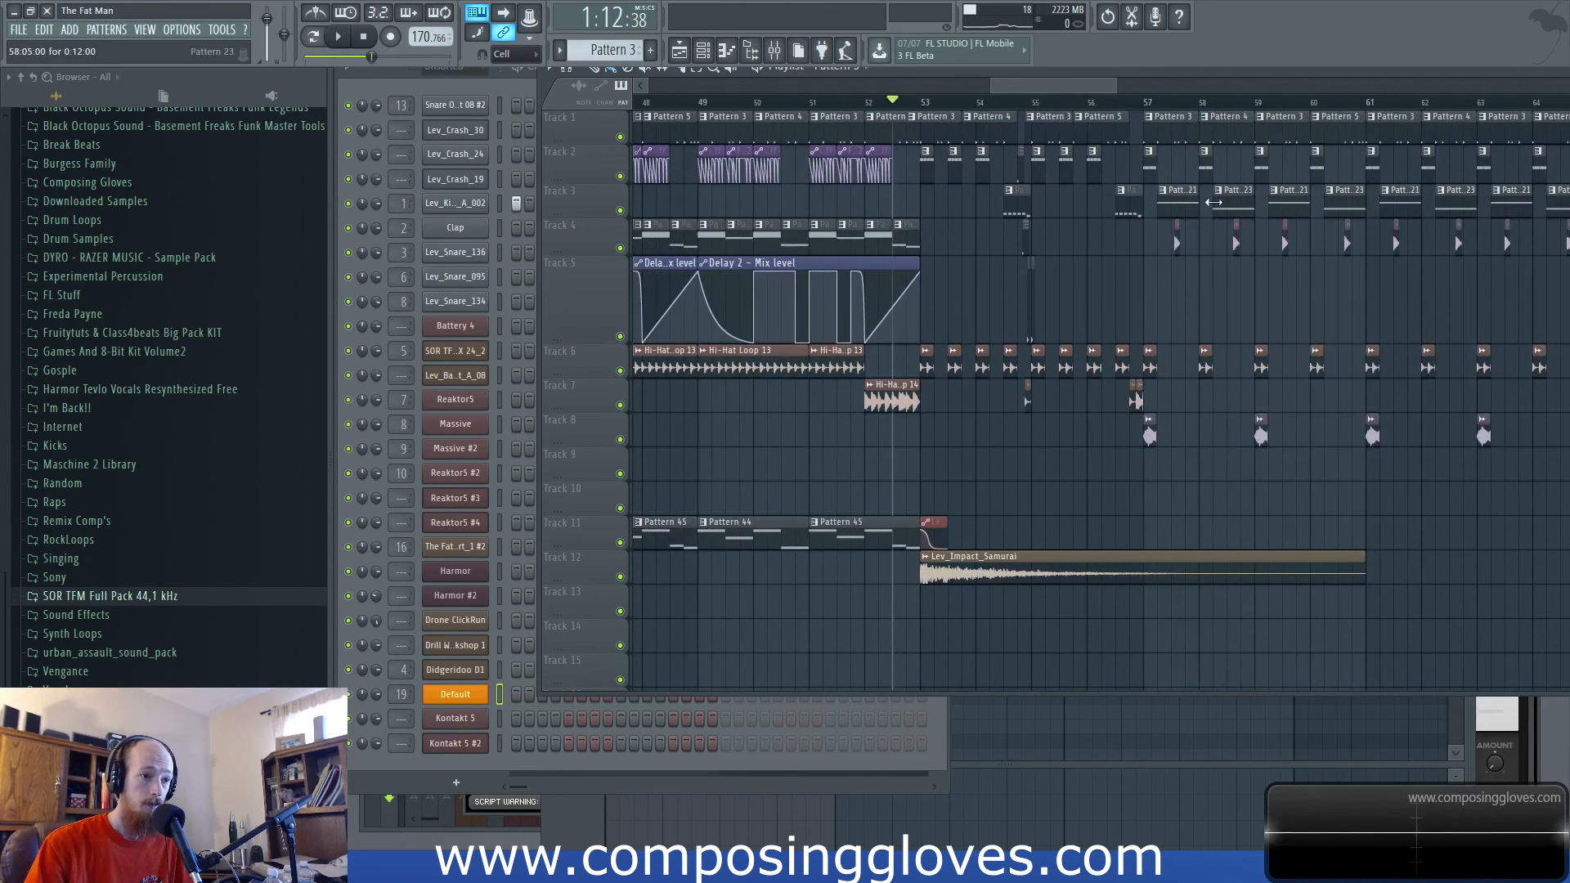
Open the track 5 Pattern 21 clip near bar 77 and show the Razor patch in its Reaktor5 #2 channel.
{"action": "scroll", "coordinate": [1213, 202], "scroll_direction": "right", "scroll_amount": 10}
{"action": "scroll", "coordinate": [1120, 279], "scroll_direction": "right", "scroll_amount": 8}
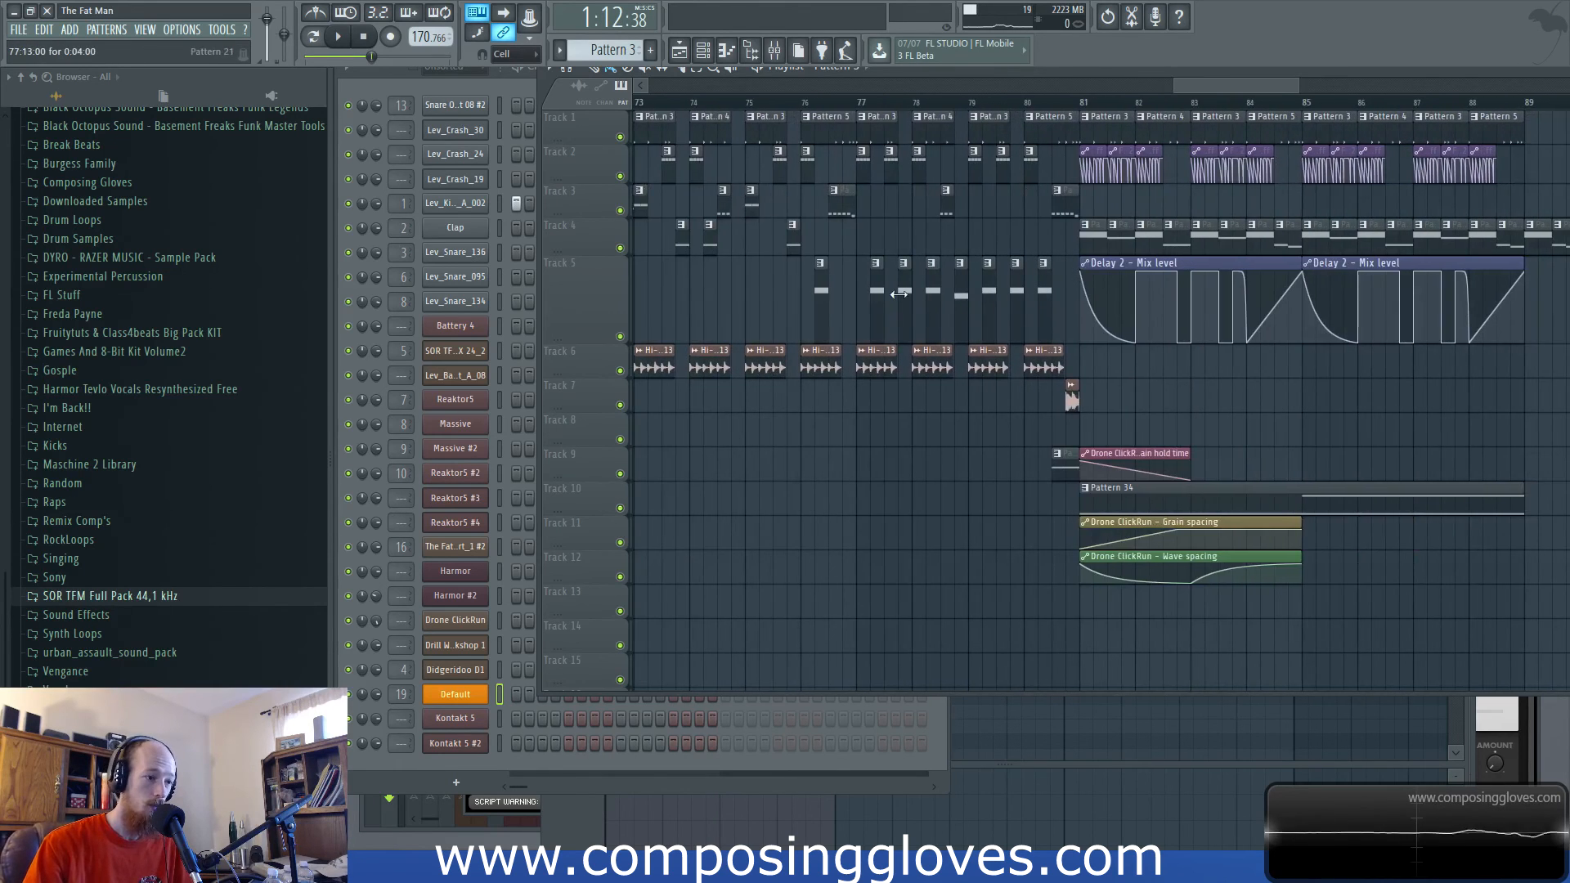
{"action": "double_click", "coordinate": [900, 293]}
{"action": "left_click", "coordinate": [452, 477]}
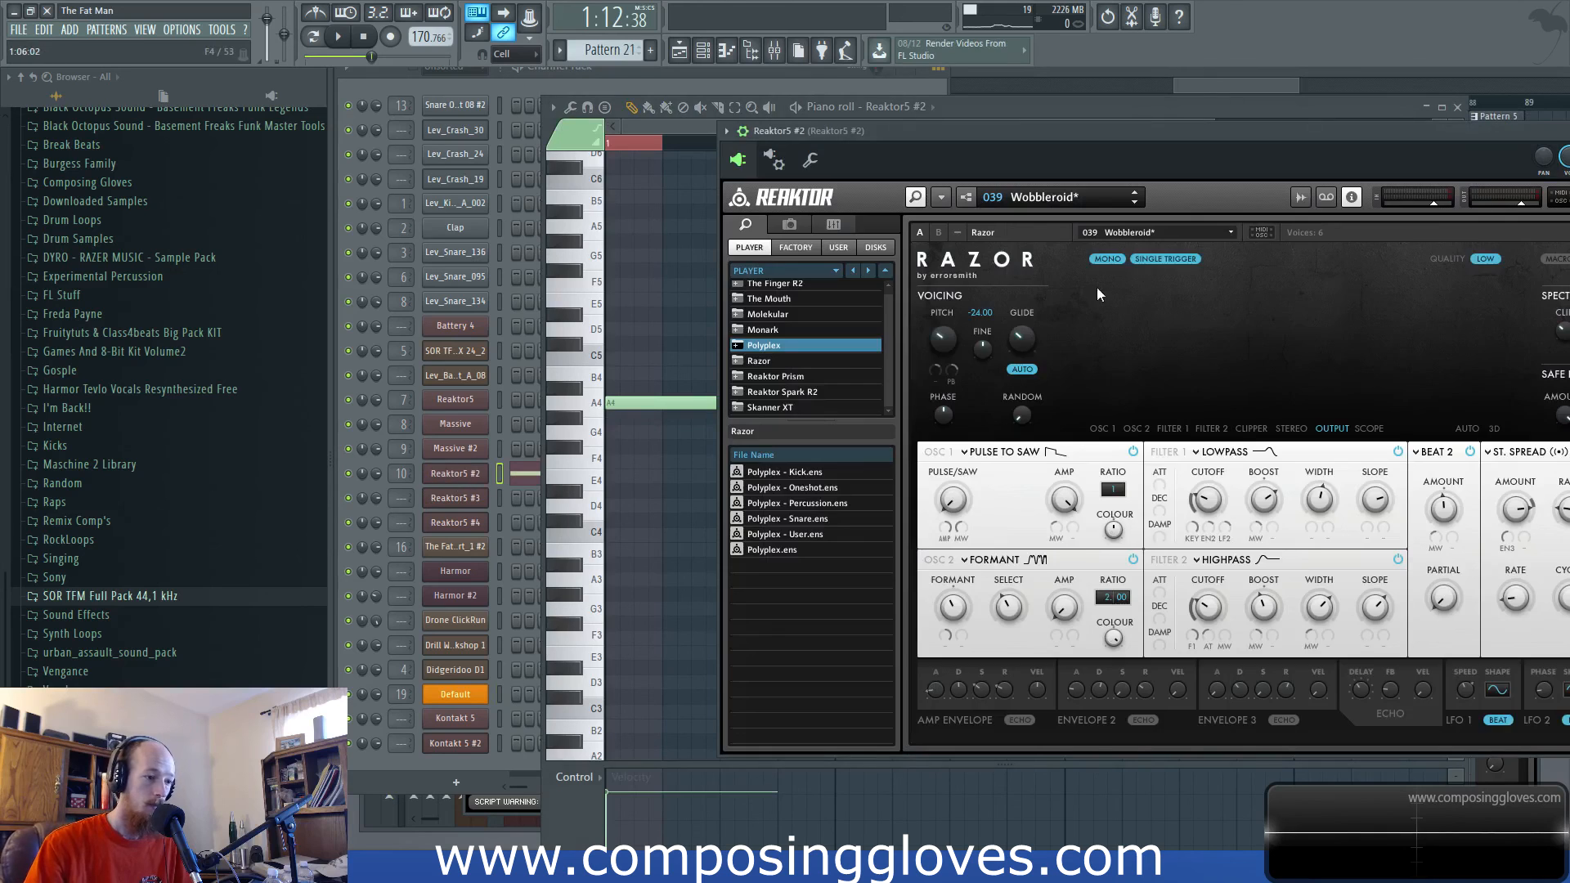
Bring up the mixer's Massive insert and inspect its Fruity WaveShaper and Fruity Fast LP effects.
{"action": "left_click_drag", "start_coordinate": [1268, 85], "coordinate": [1020, 116]}
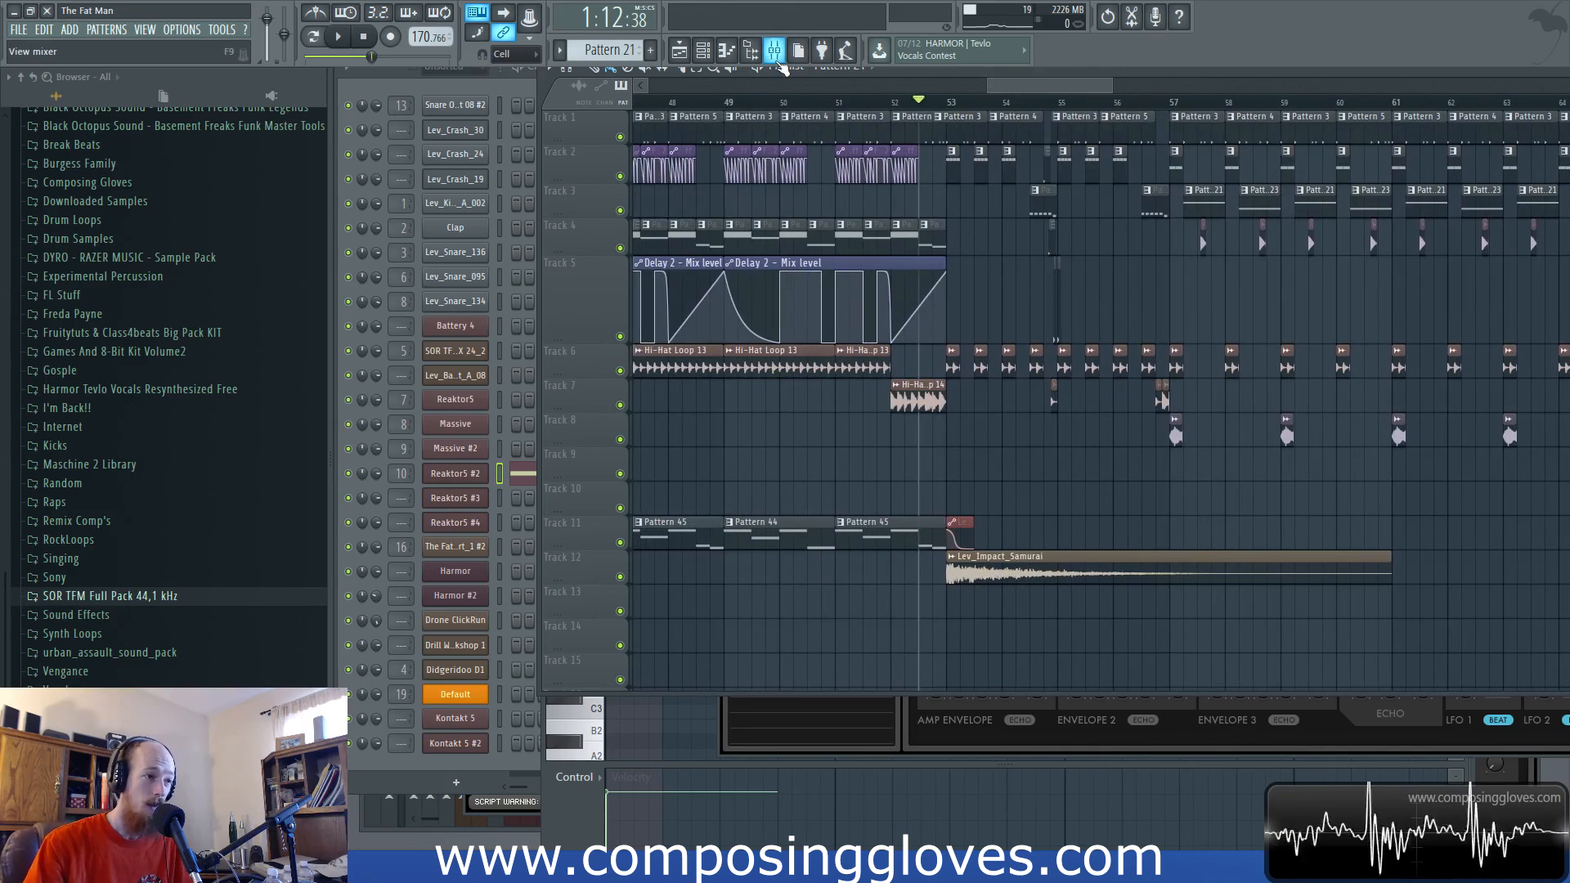
{"action": "left_click", "coordinate": [774, 49]}
{"action": "left_click", "coordinate": [528, 385]}
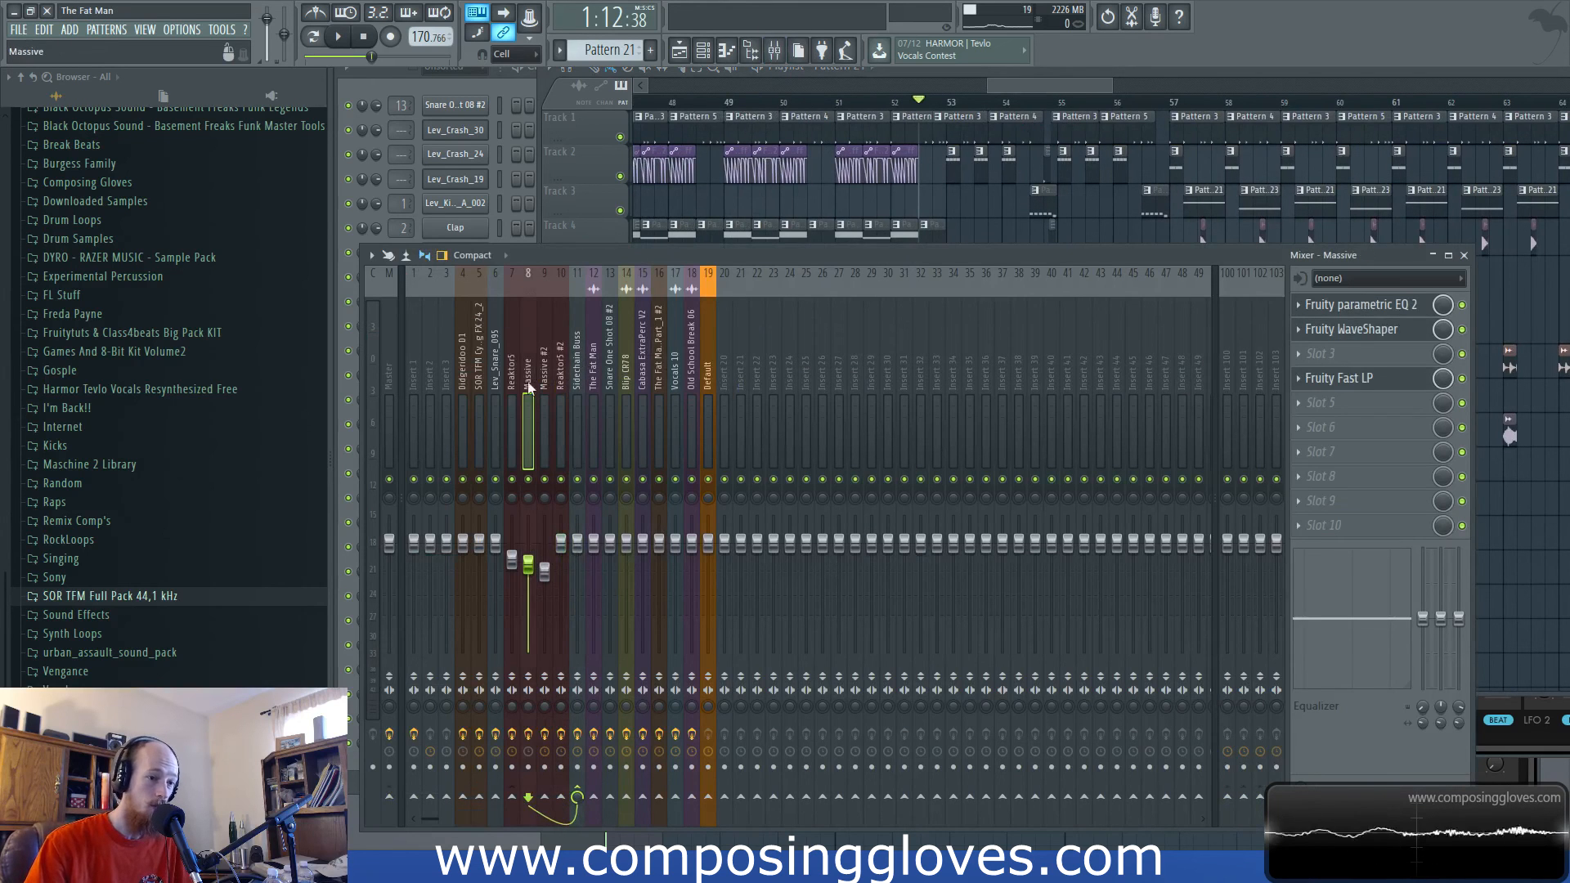
{"action": "left_click", "coordinate": [1353, 330]}
{"action": "left_click", "coordinate": [1335, 379]}
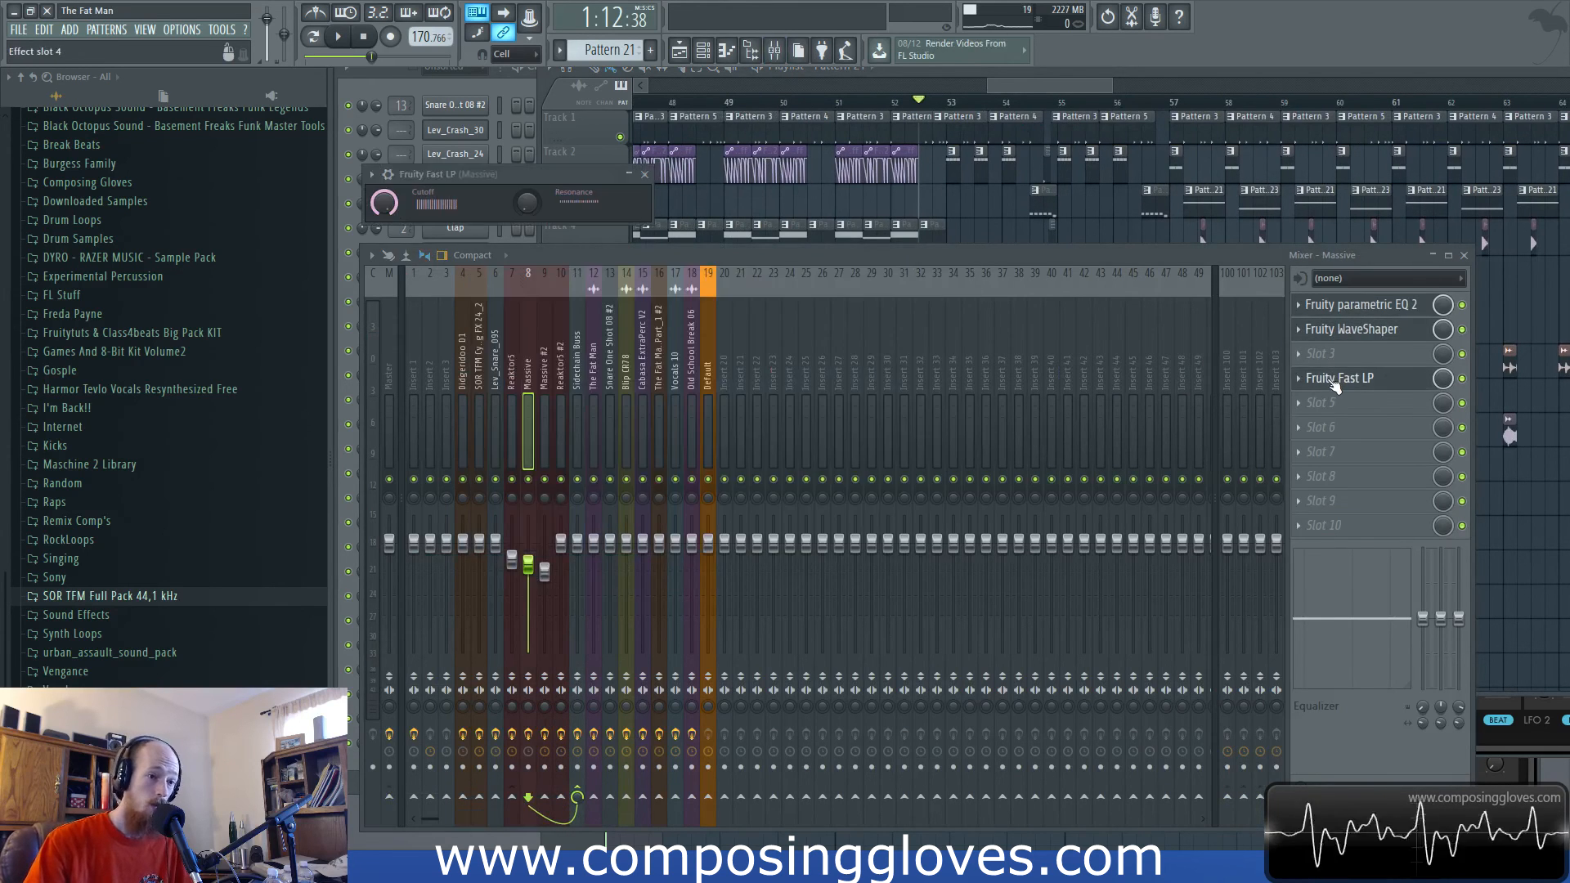
Return the playhead to bar 45 at the start of the Hi-Hat Loop 13 section.
{"action": "left_click_drag", "start_coordinate": [1027, 97], "coordinate": [973, 96]}
{"action": "left_click", "coordinate": [923, 105]}
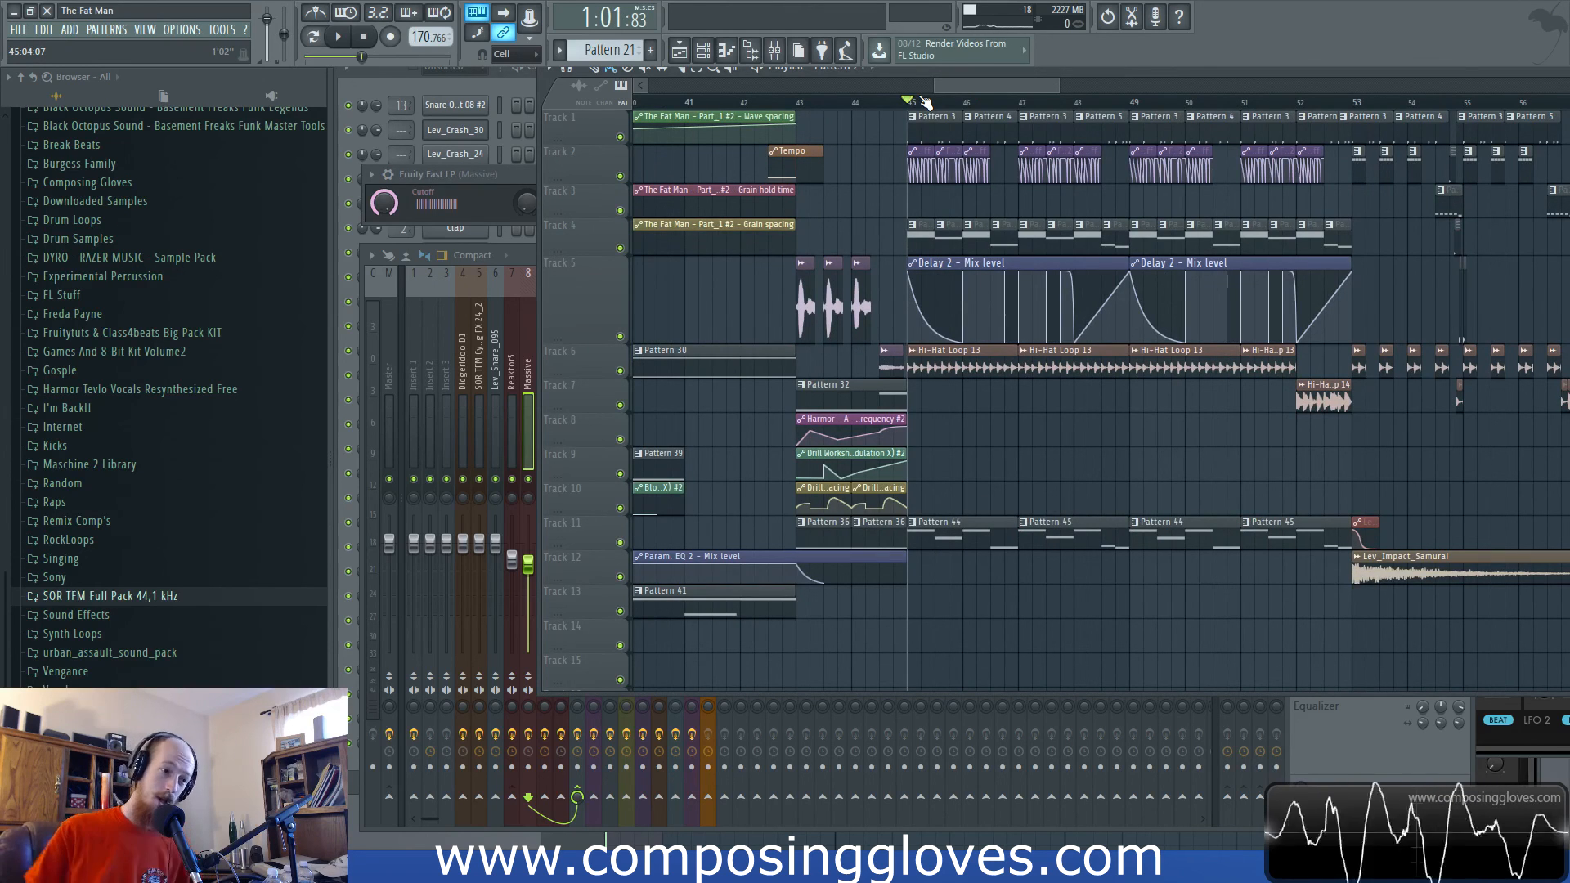
{"action": "mouse_move", "coordinate": [979, 86]}
{"action": "left_mouse_down"}
{"action": "mouse_move", "coordinate": [955, 87]}
{"action": "mouse_move", "coordinate": [1033, 87]}
{"action": "mouse_move", "coordinate": [991, 115]}
{"action": "left_mouse_up"}
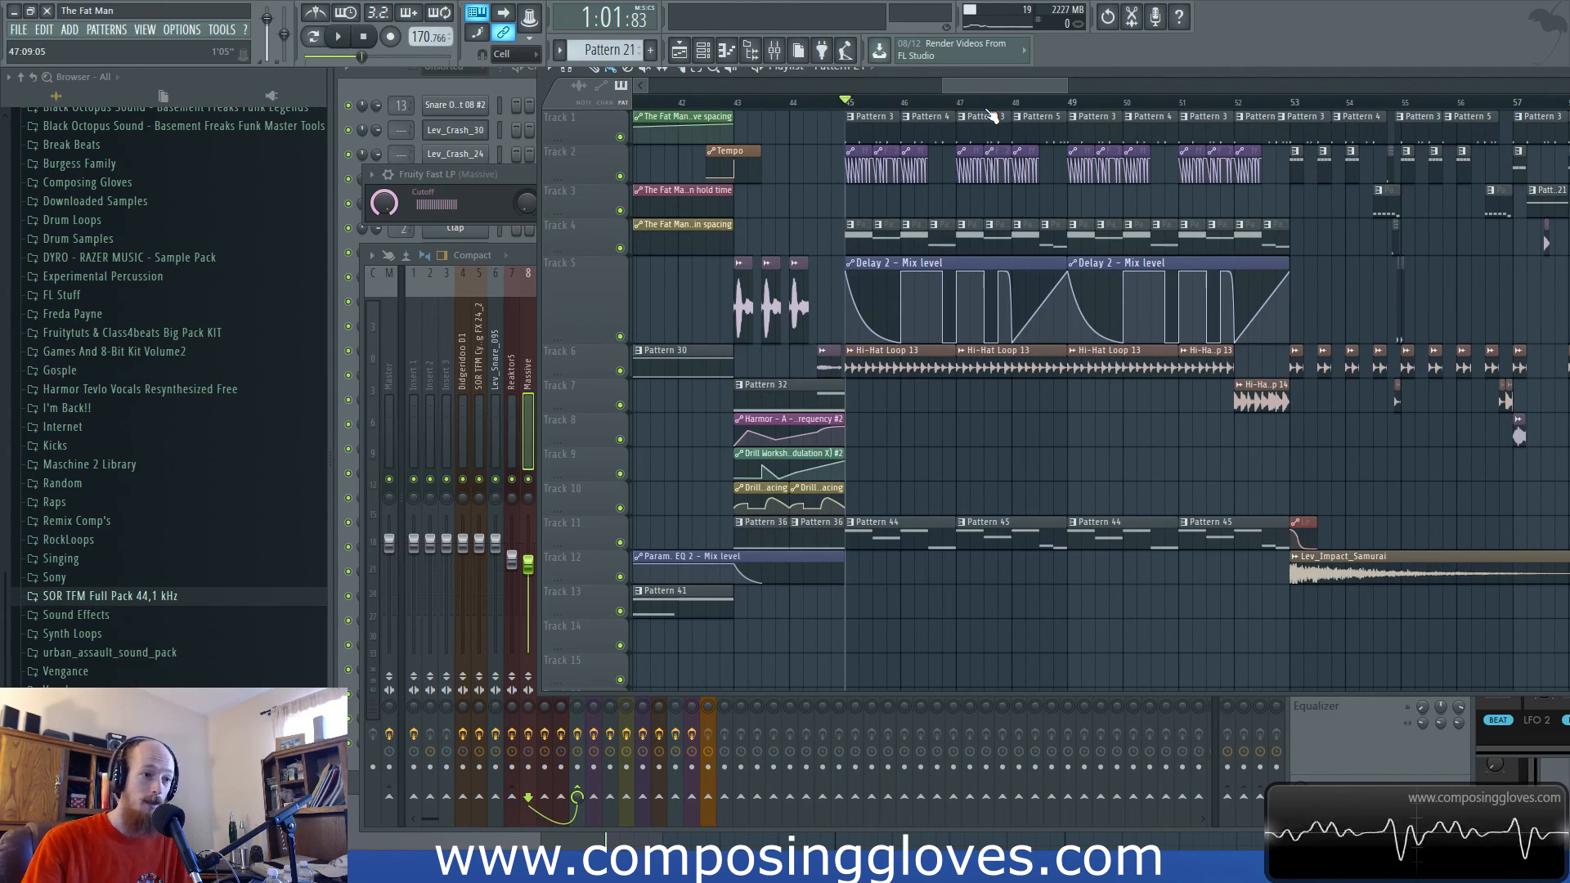
Examine how the arrangement moves from the bar 35 breakdown into the bar 45 hi-hat section and the sections after bar 53.
{"action": "left_click_drag", "start_coordinate": [1004, 85], "coordinate": [851, 123]}
{"action": "scroll", "coordinate": [862, 200], "scroll_direction": "down", "scroll_amount": 3}
{"action": "scroll", "coordinate": [1112, 273], "scroll_direction": "up", "scroll_amount": 5}
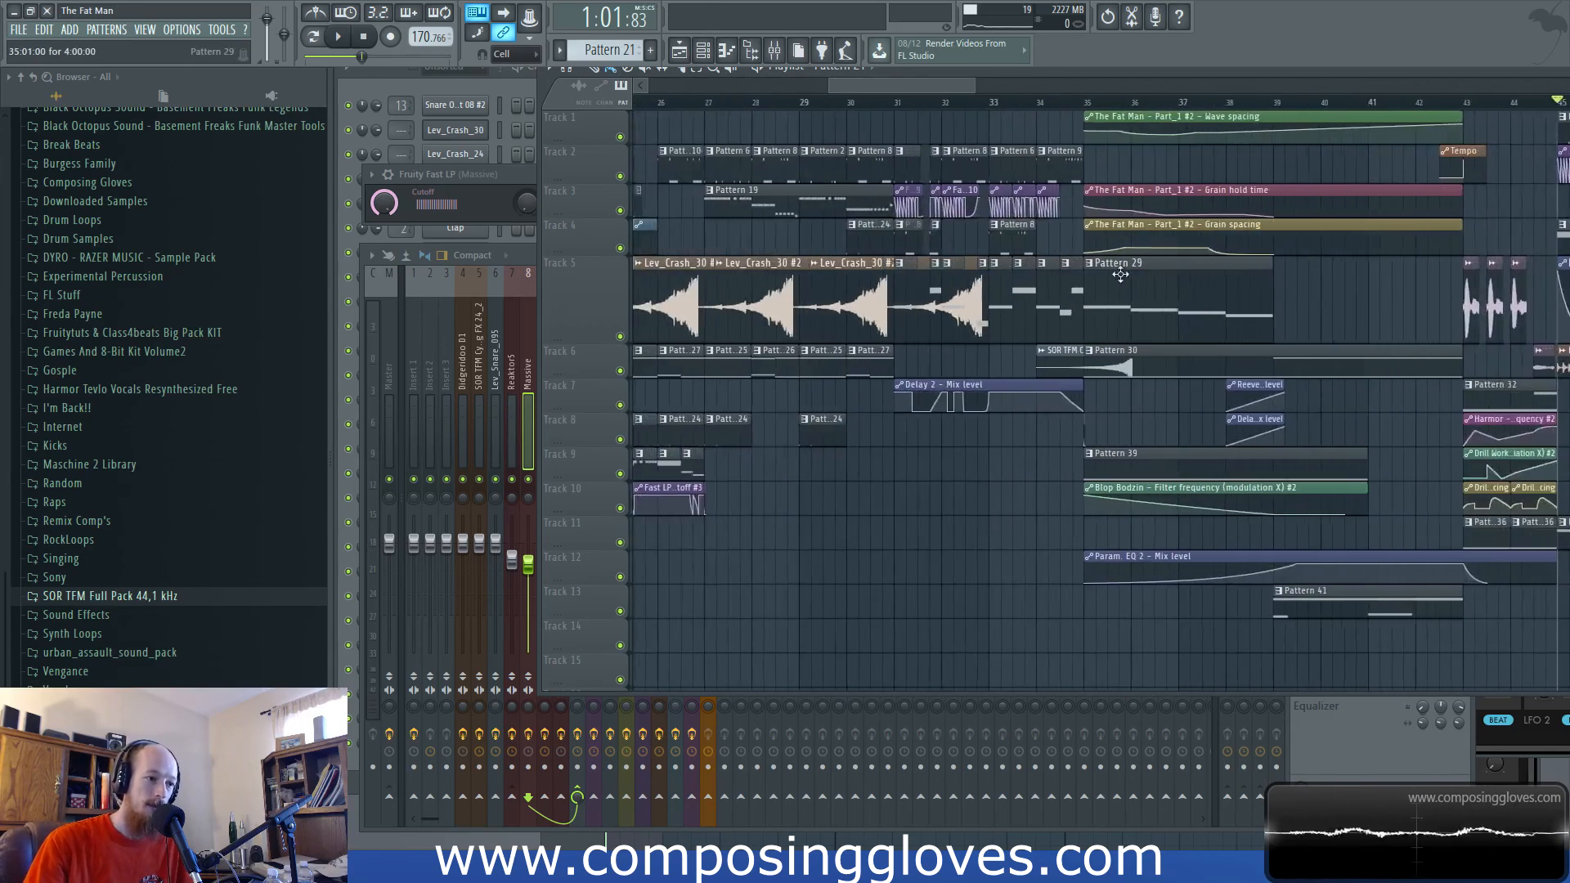
{"action": "left_click_drag", "start_coordinate": [1240, 292], "coordinate": [1140, 300]}
{"action": "scroll", "coordinate": [1140, 300], "scroll_direction": "down", "scroll_amount": 4}
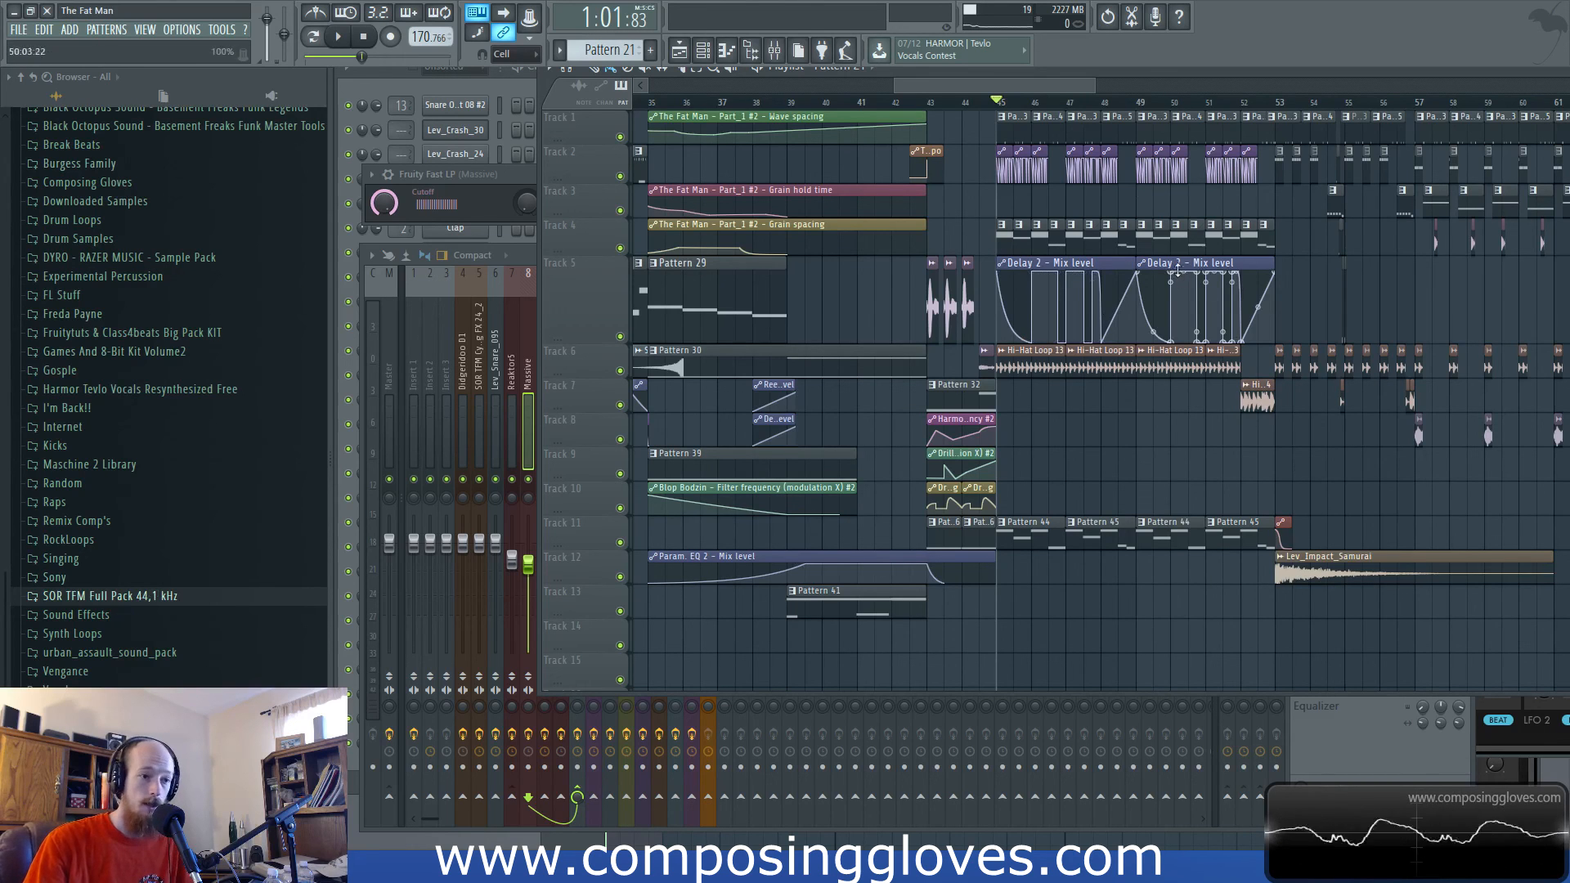
{"action": "left_click_drag", "start_coordinate": [1423, 234], "coordinate": [1159, 282]}
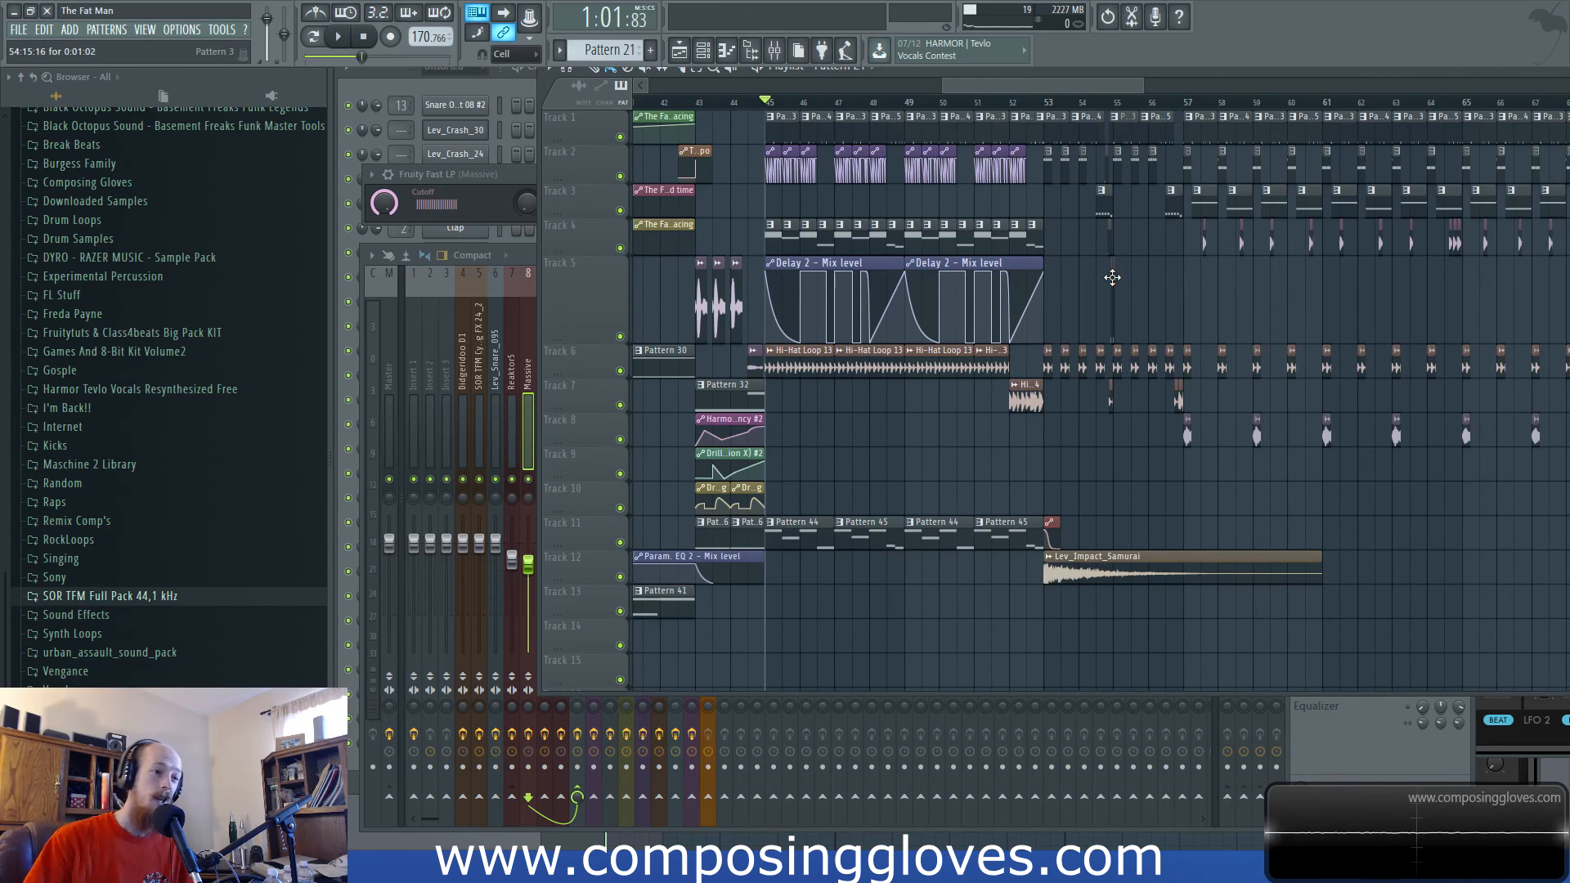
{"action": "scroll", "coordinate": [1041, 346], "scroll_direction": "down", "scroll_amount": 5}
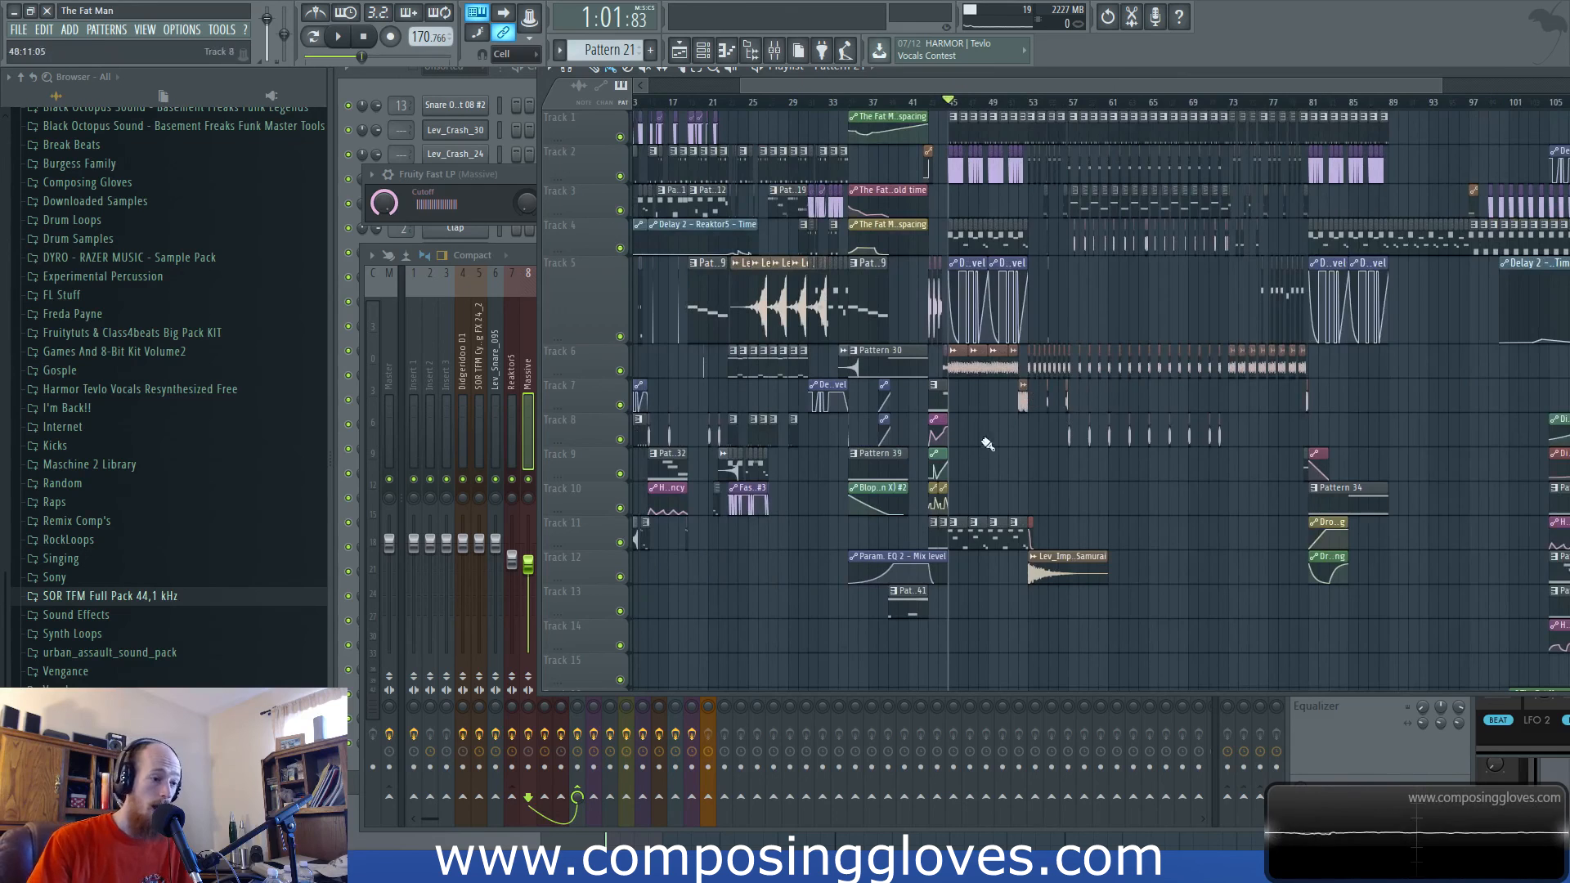
{"action": "scroll", "coordinate": [987, 444], "scroll_direction": "up", "scroll_amount": 5}
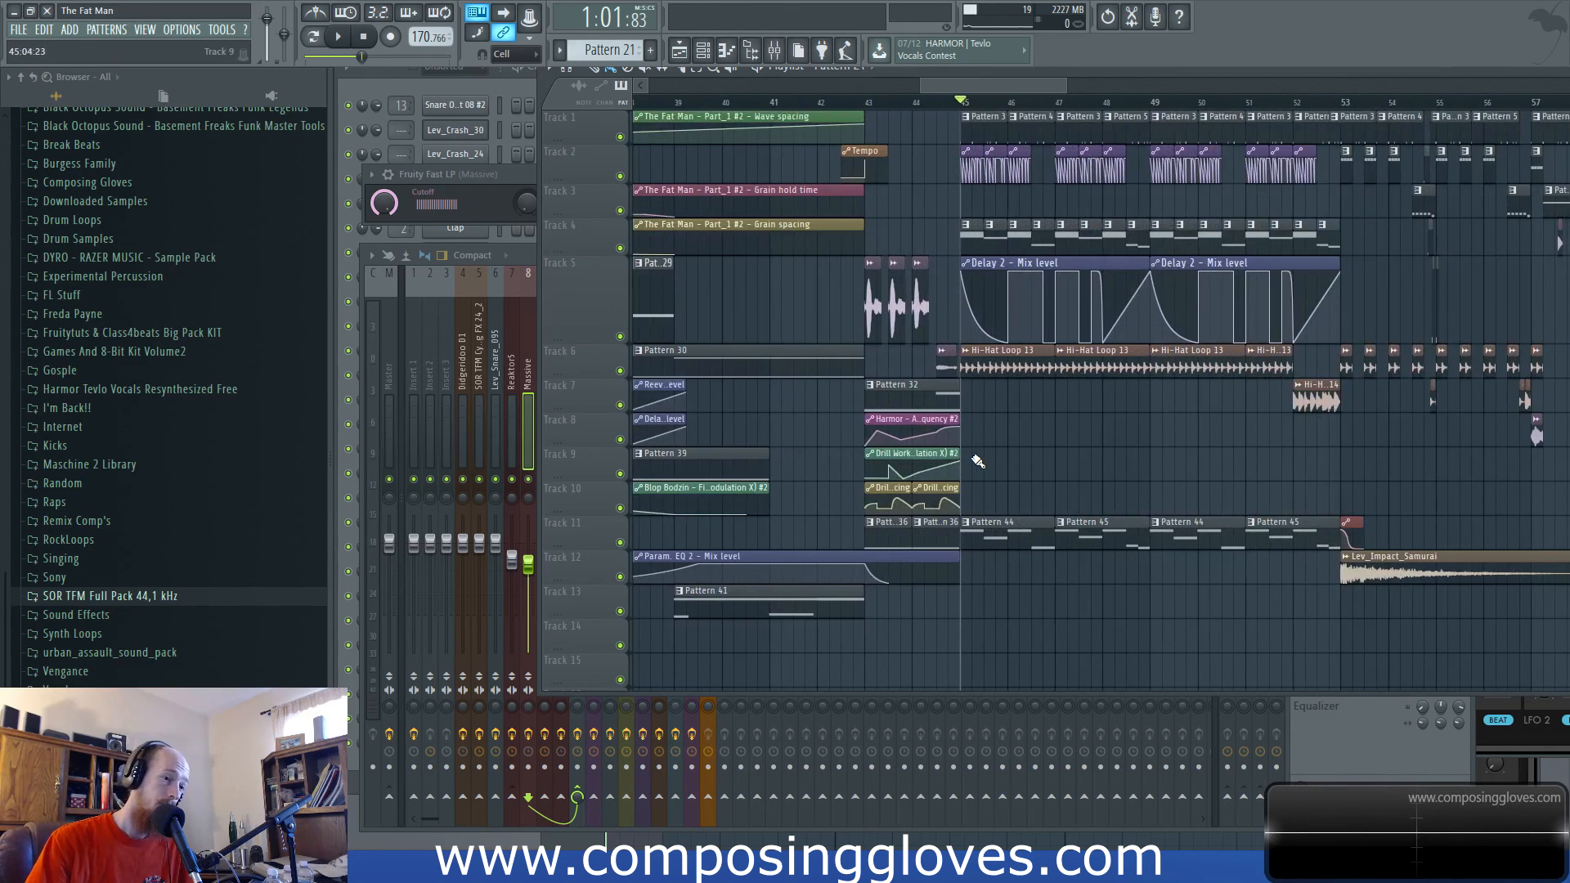
{"action": "scroll", "coordinate": [978, 461], "scroll_direction": "down", "scroll_amount": 2}
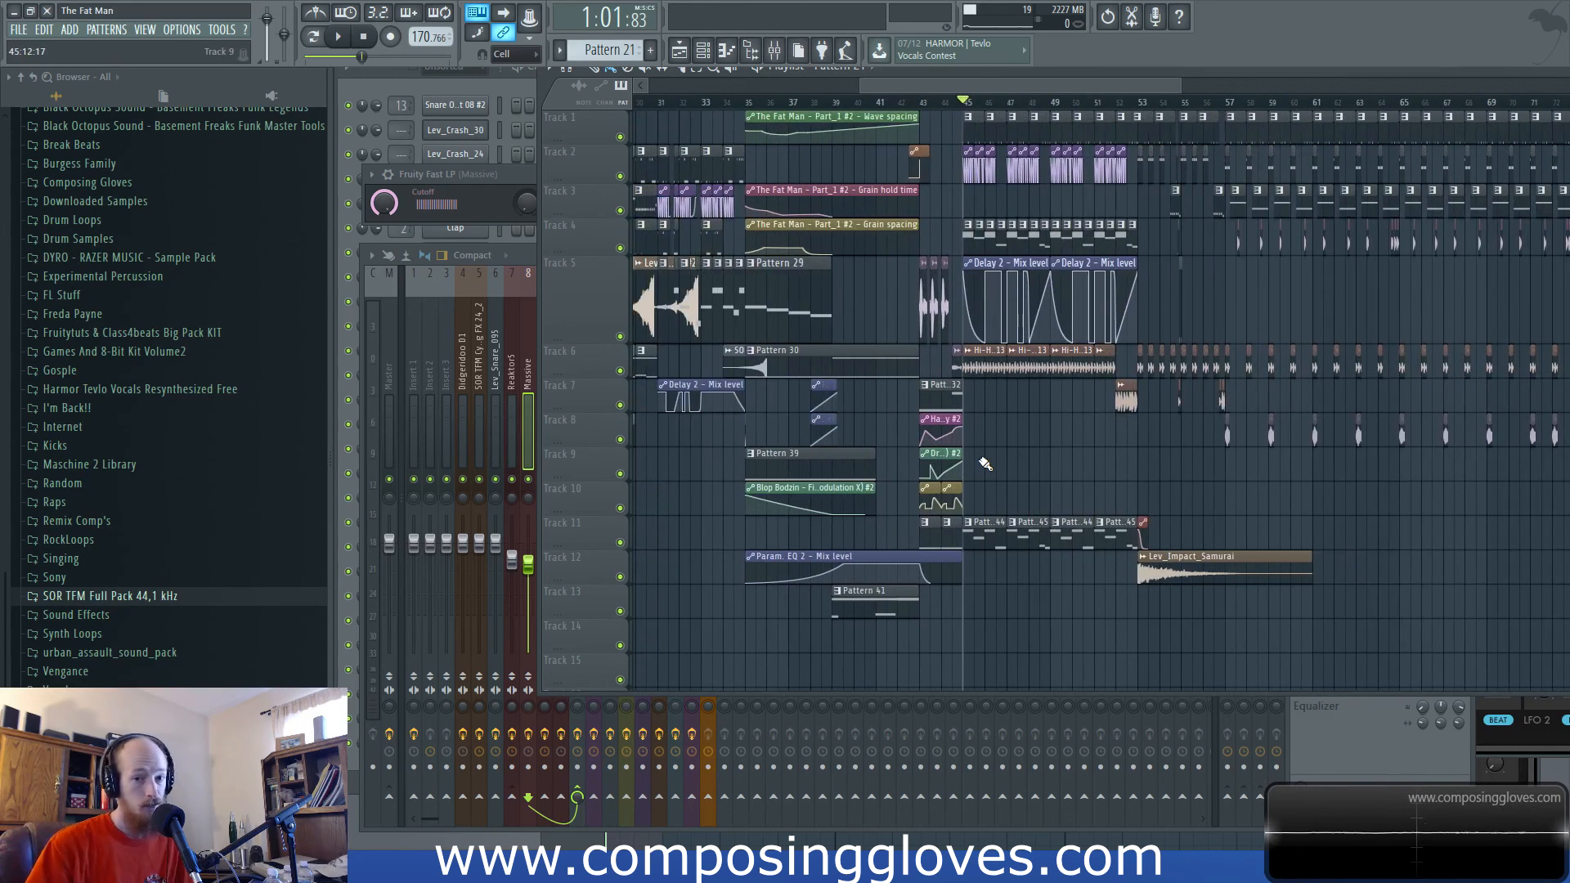